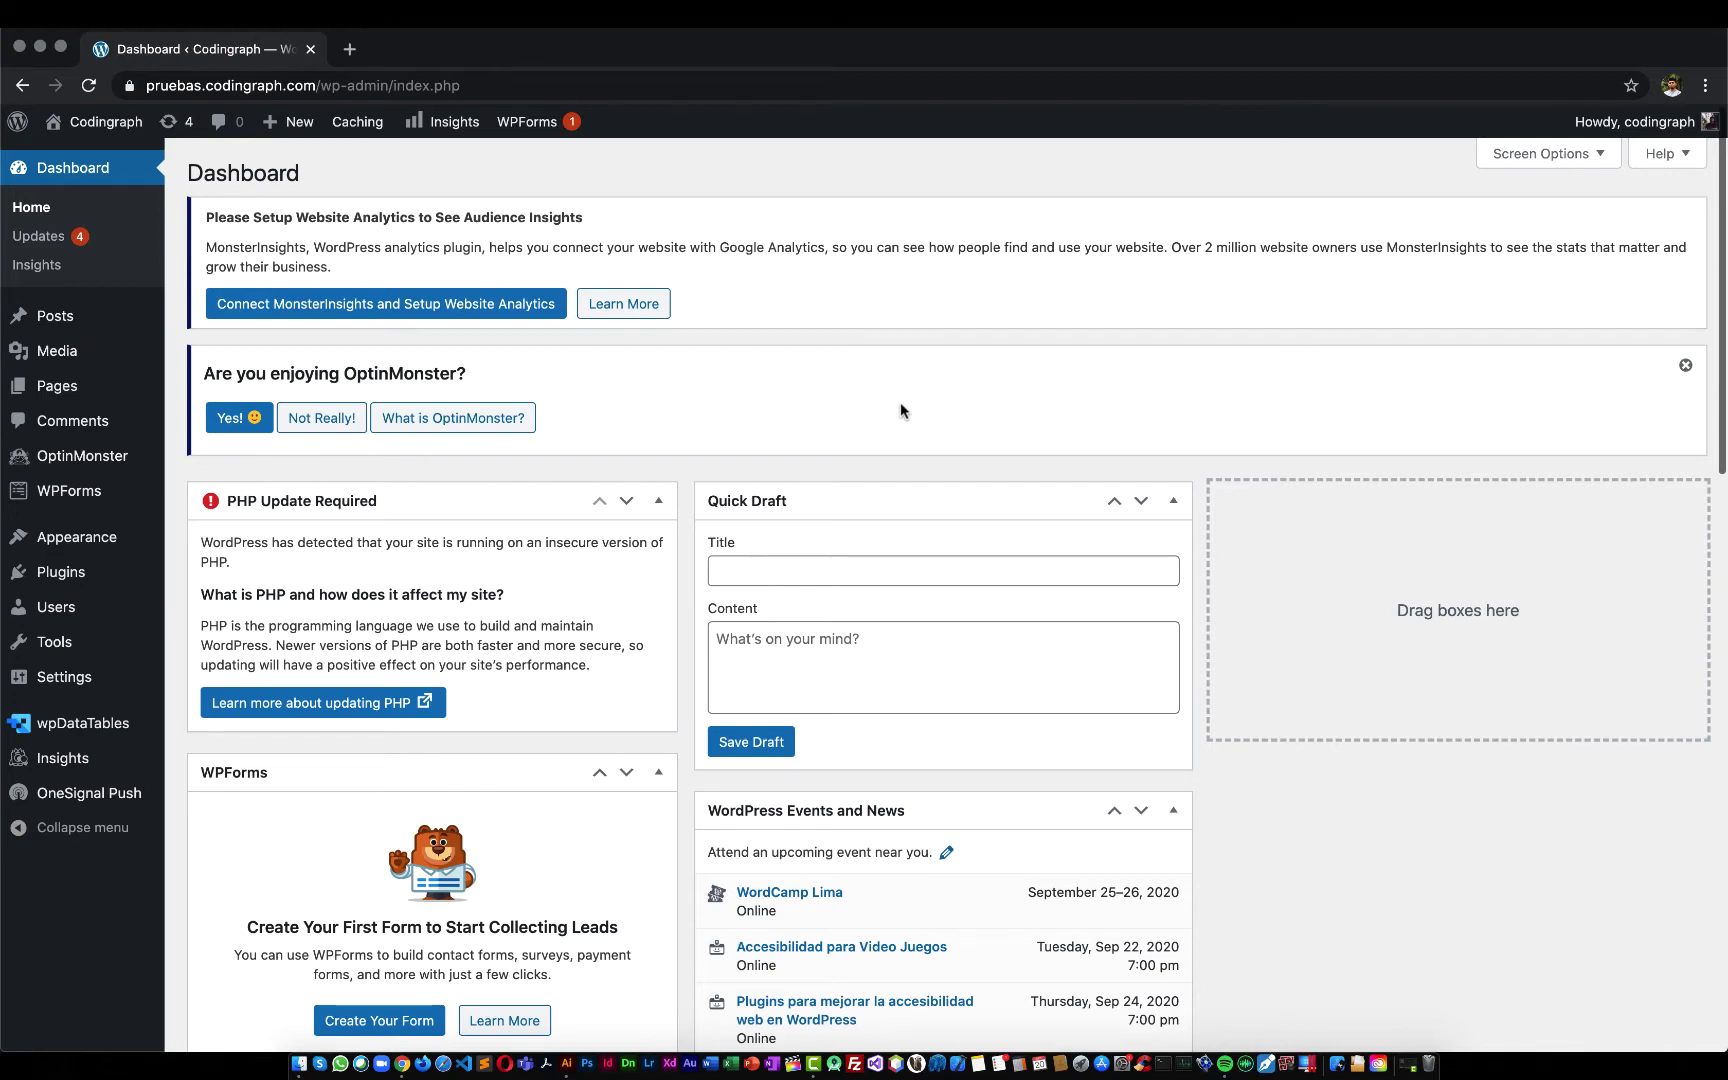
Upload the plugin file js_composer-6.3.0.zip, install it and activate it
mouse_move(69, 571)
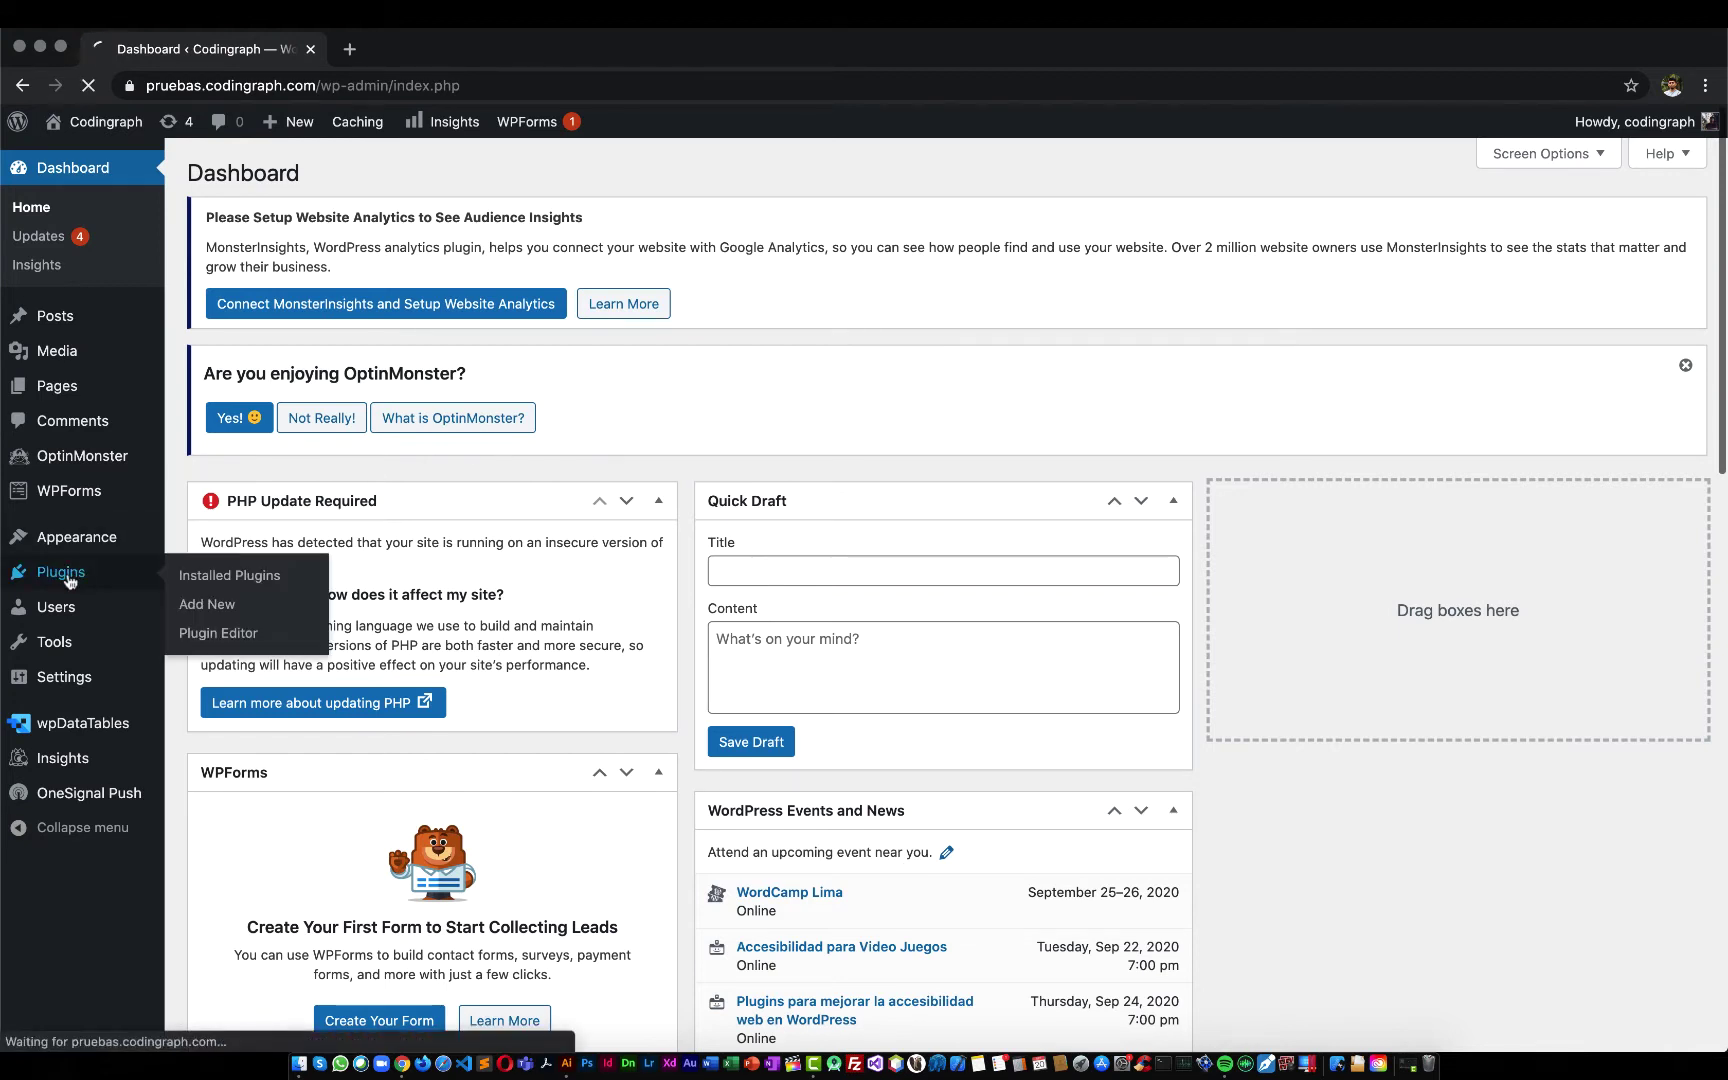
left_click(220, 604)
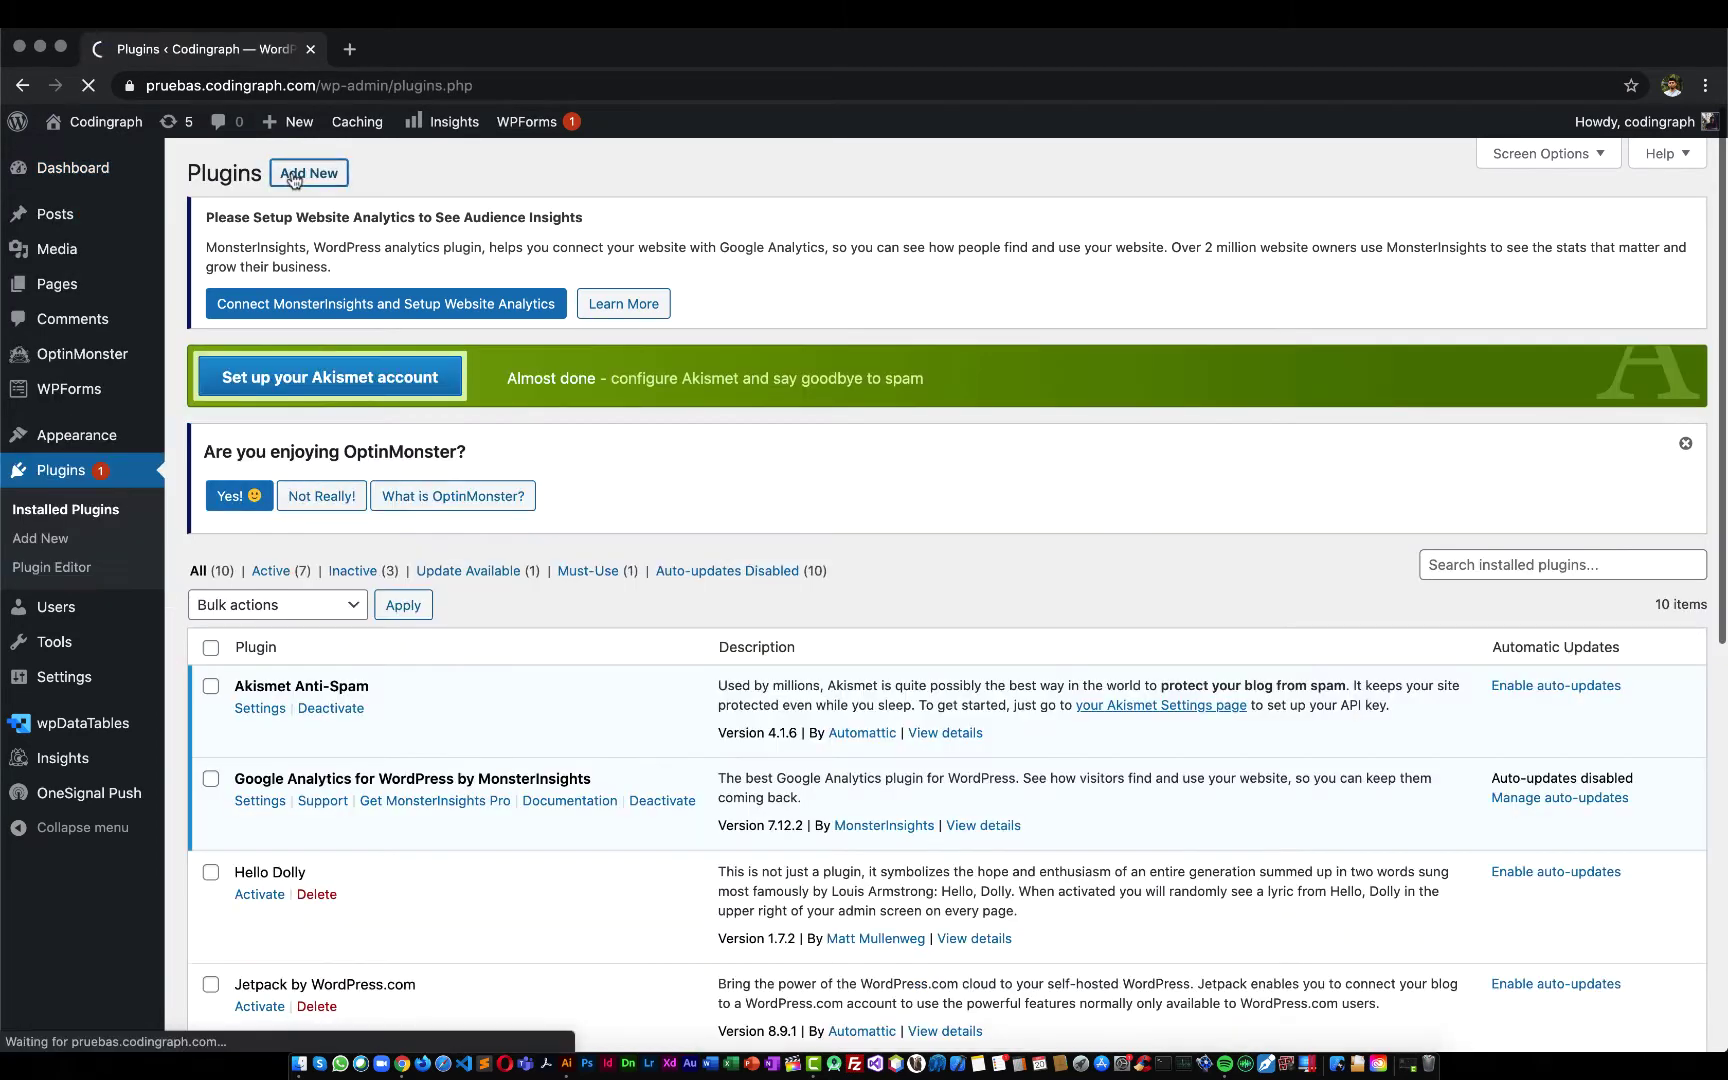
left_click(357, 180)
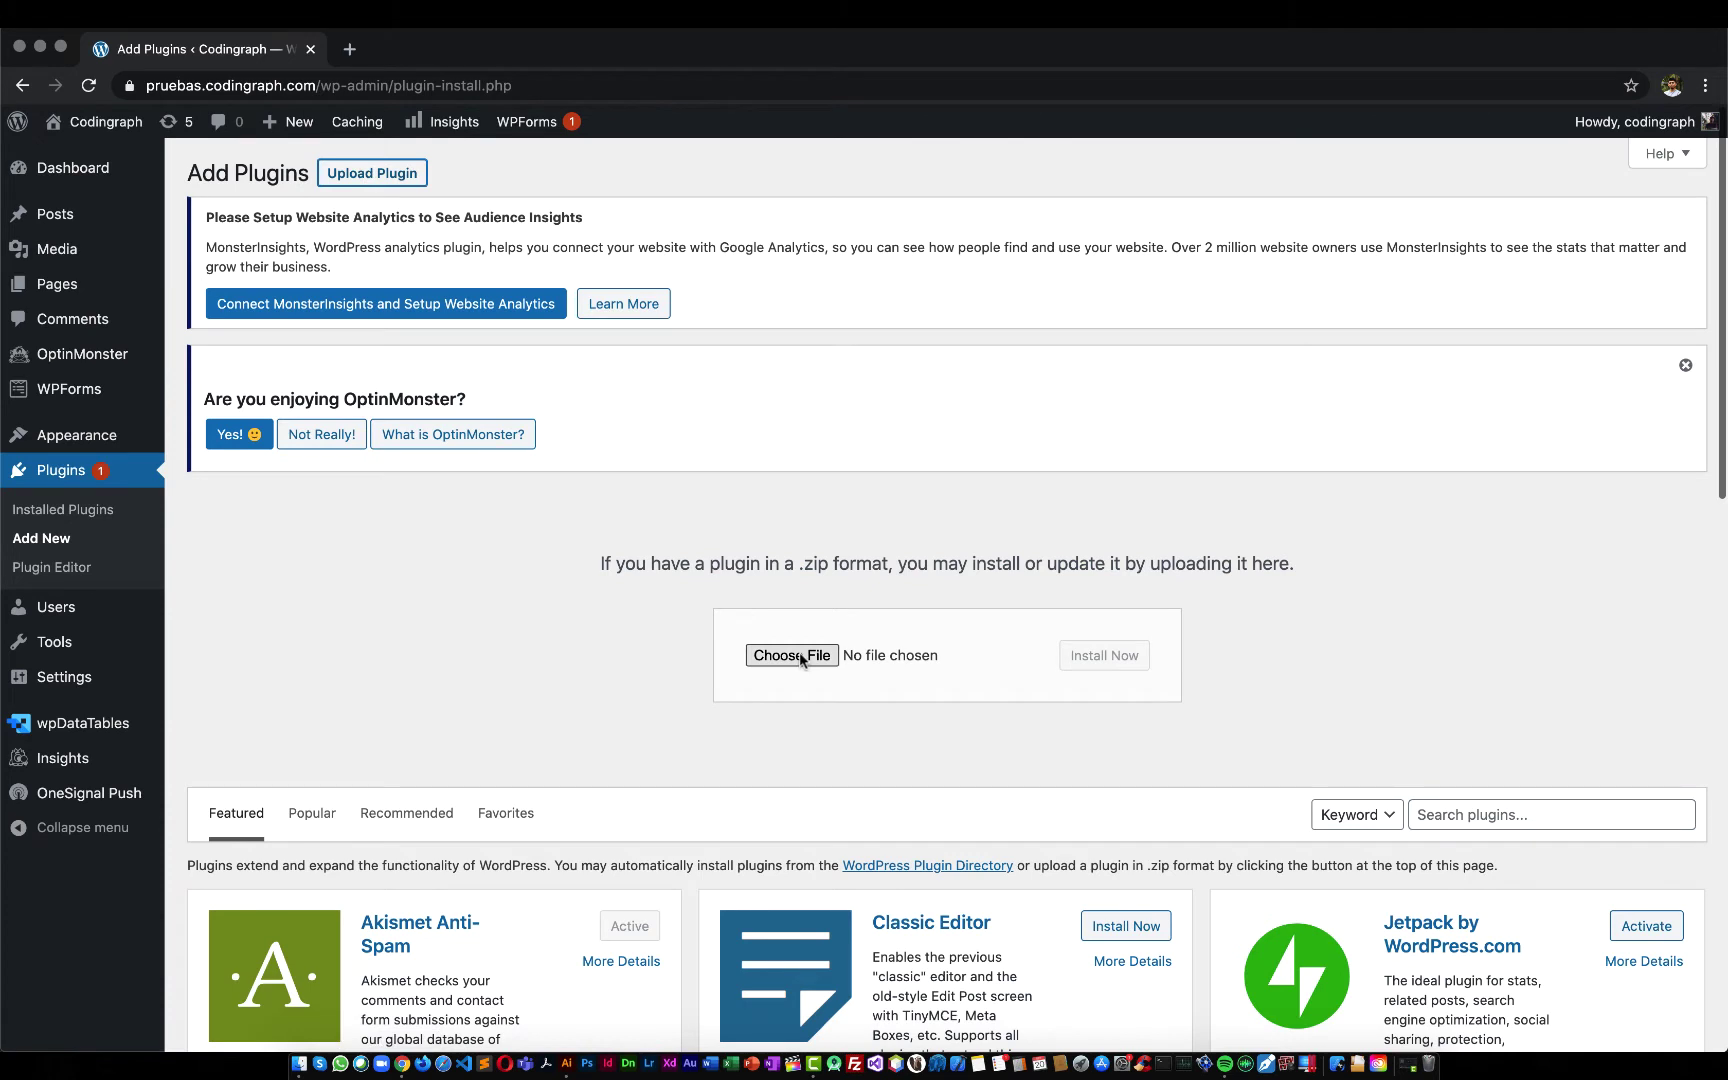
left_click(791, 655)
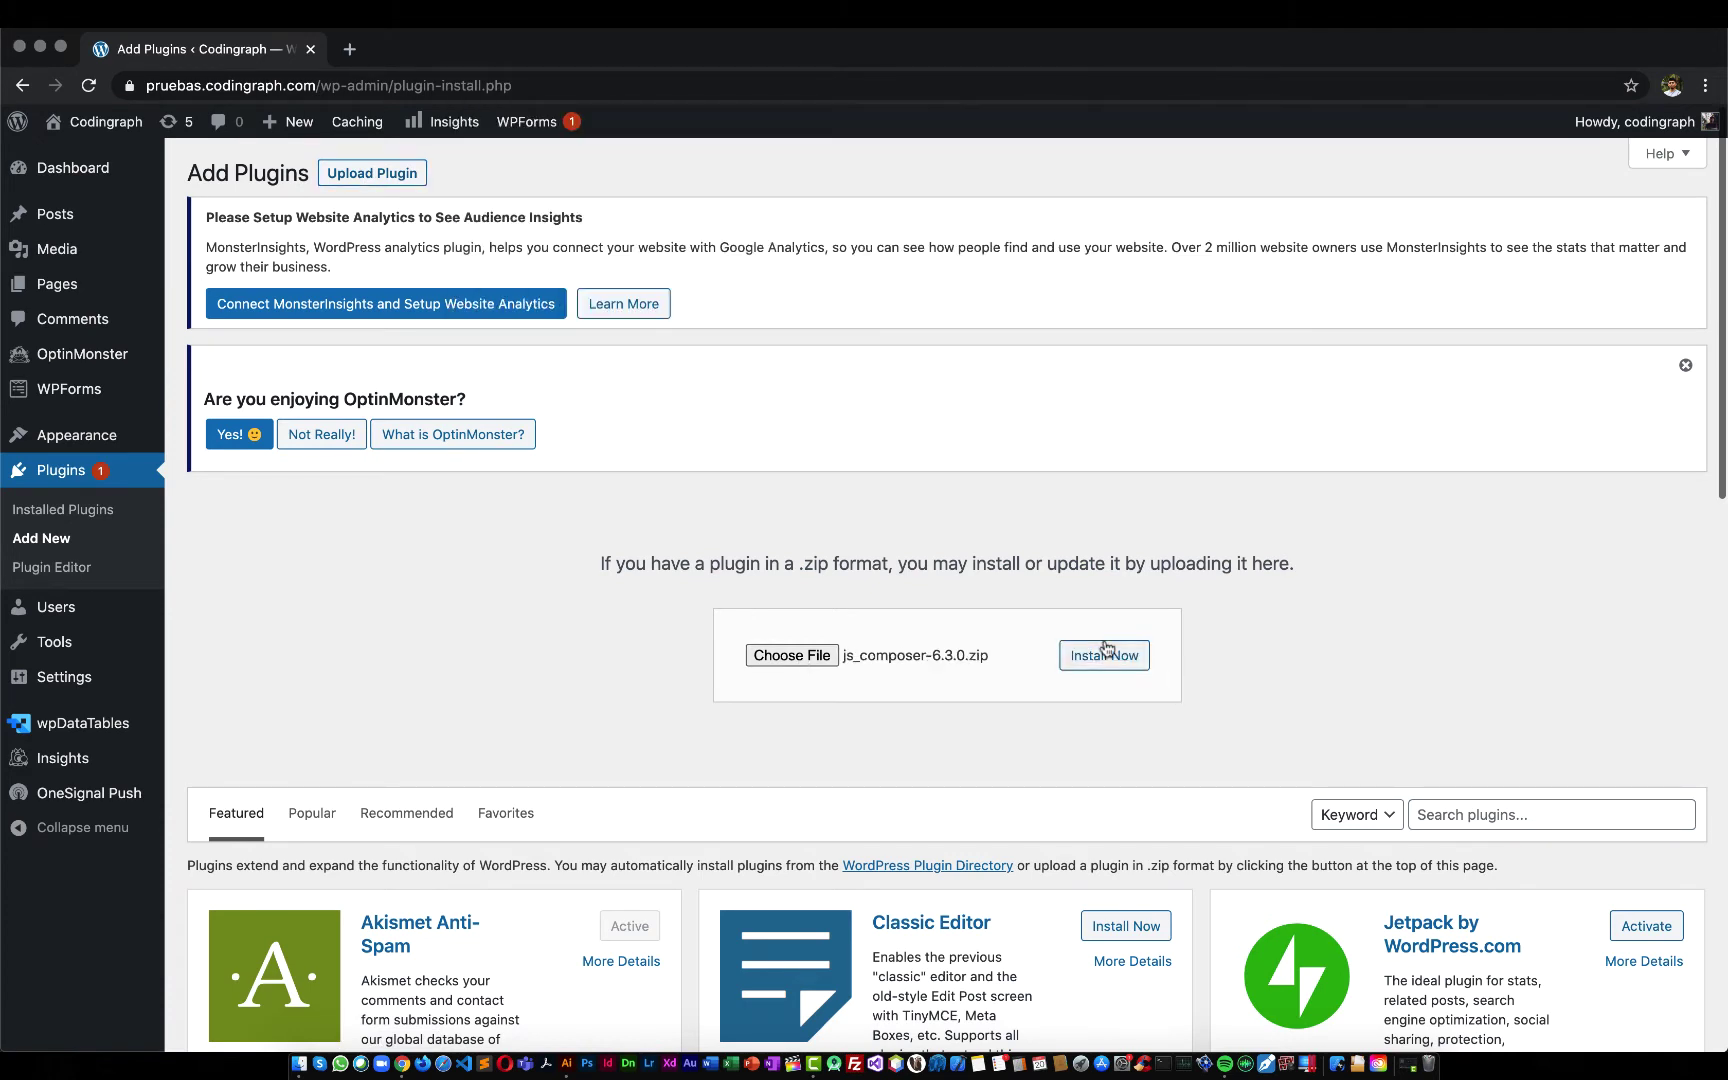
left_click(1106, 652)
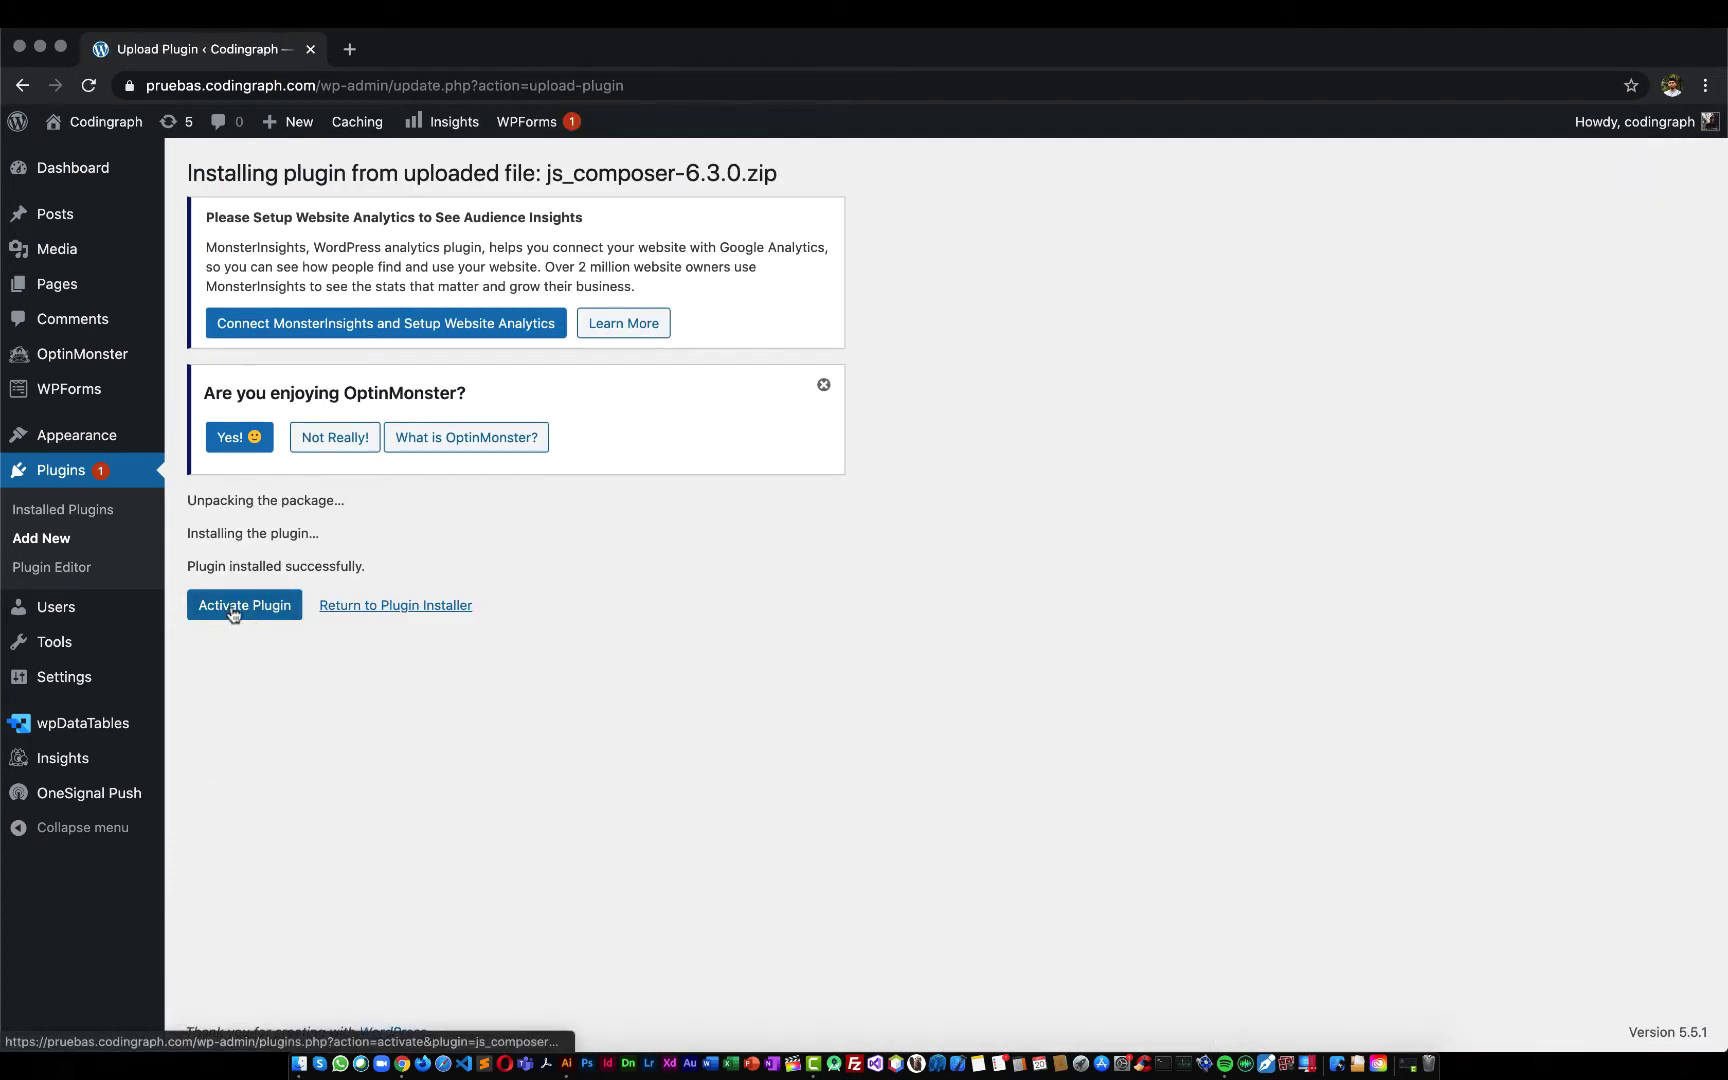
left_click(233, 612)
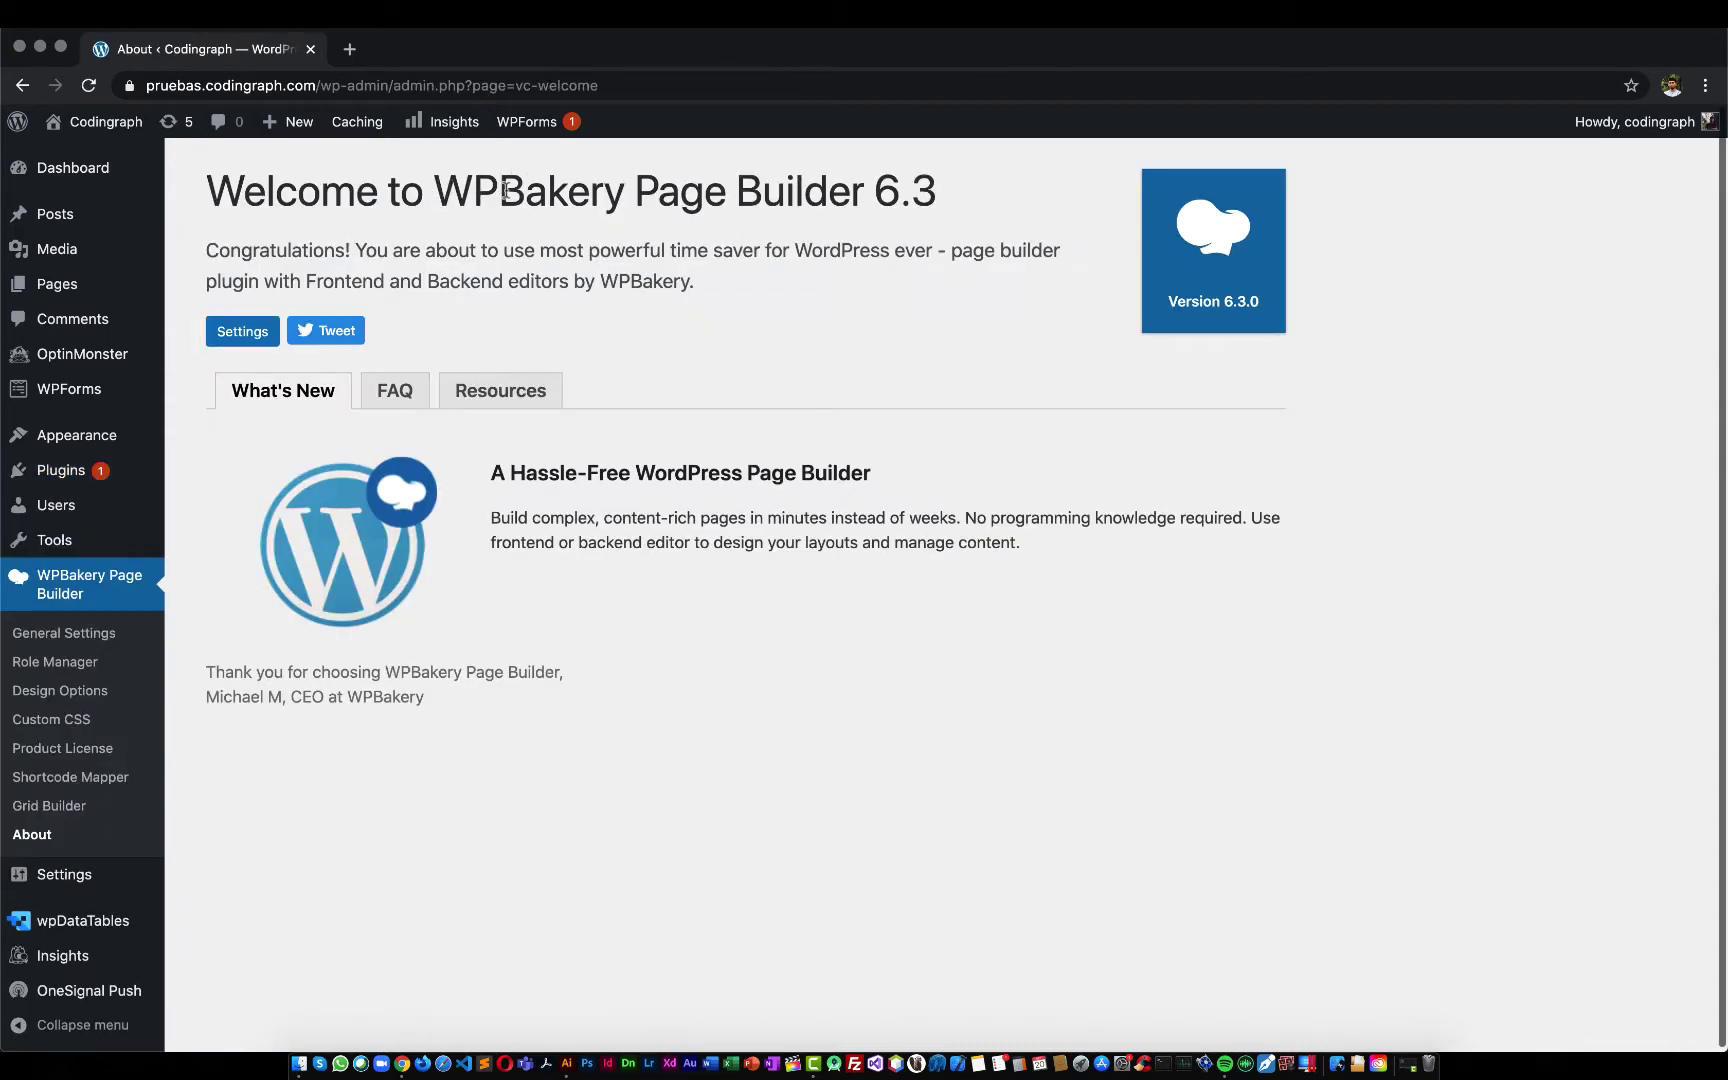
left_click_drag(507, 190, 855, 190)
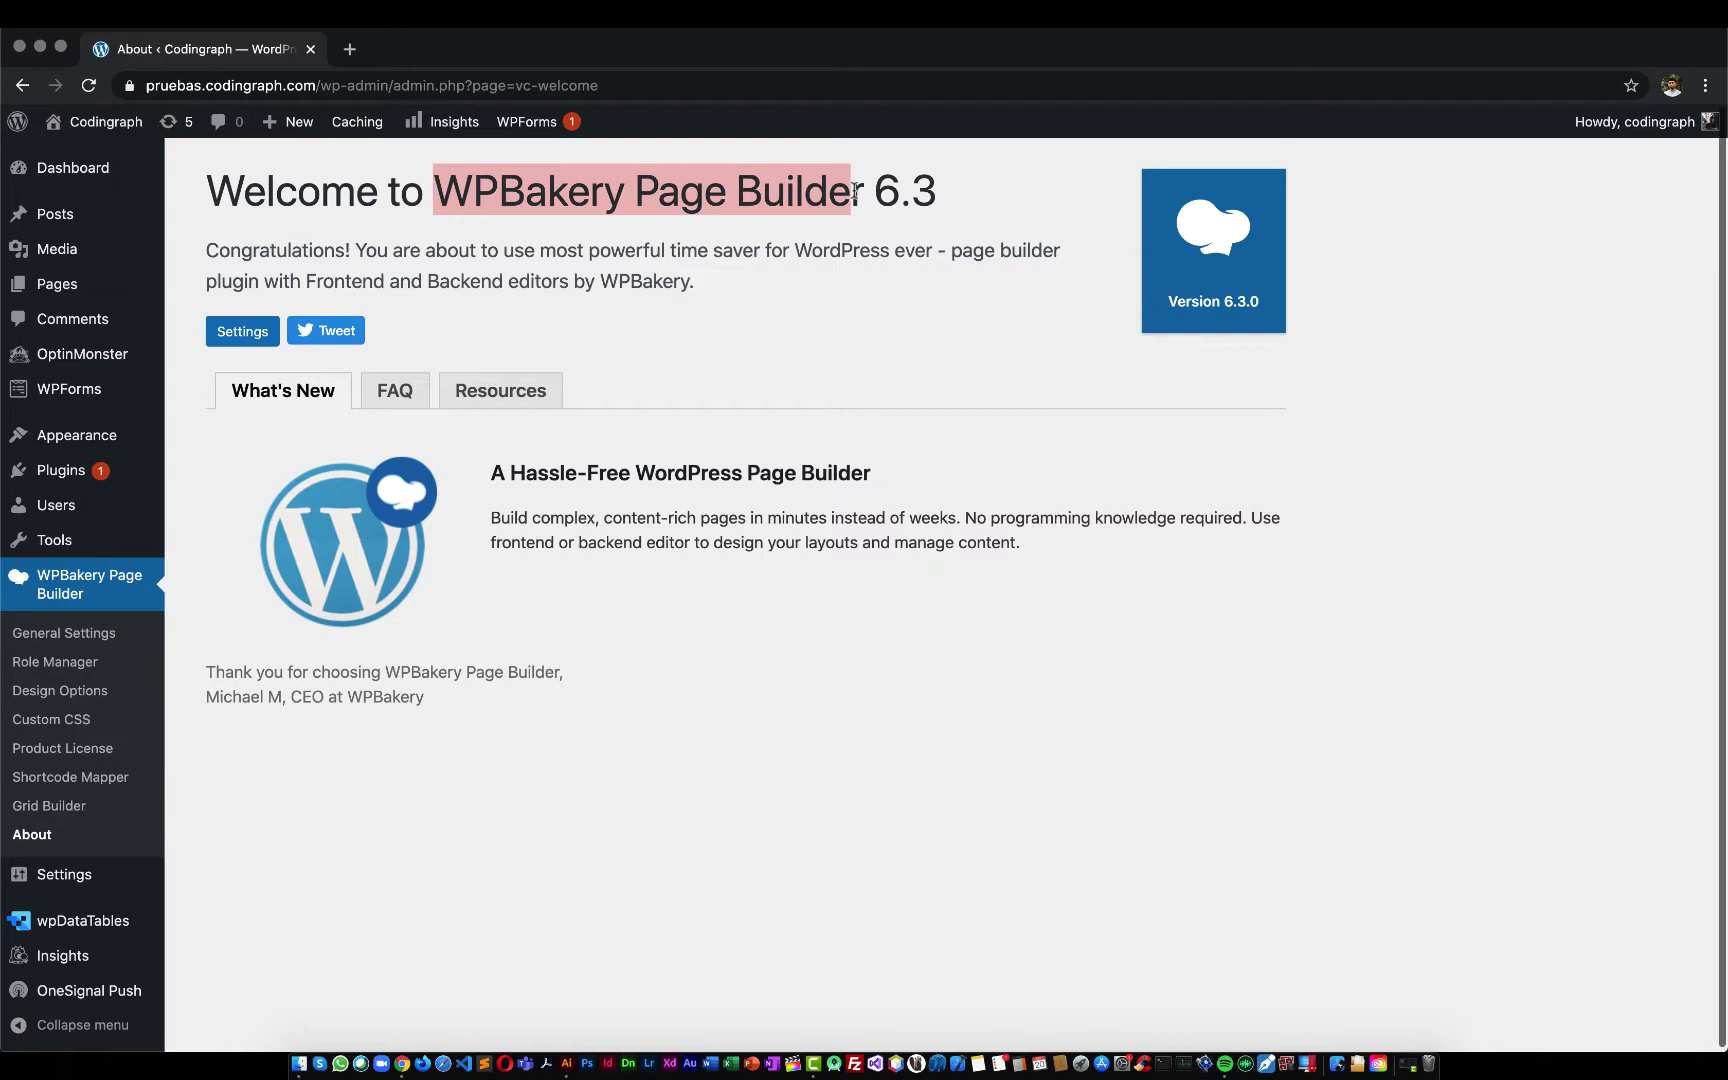
double_click(922, 181)
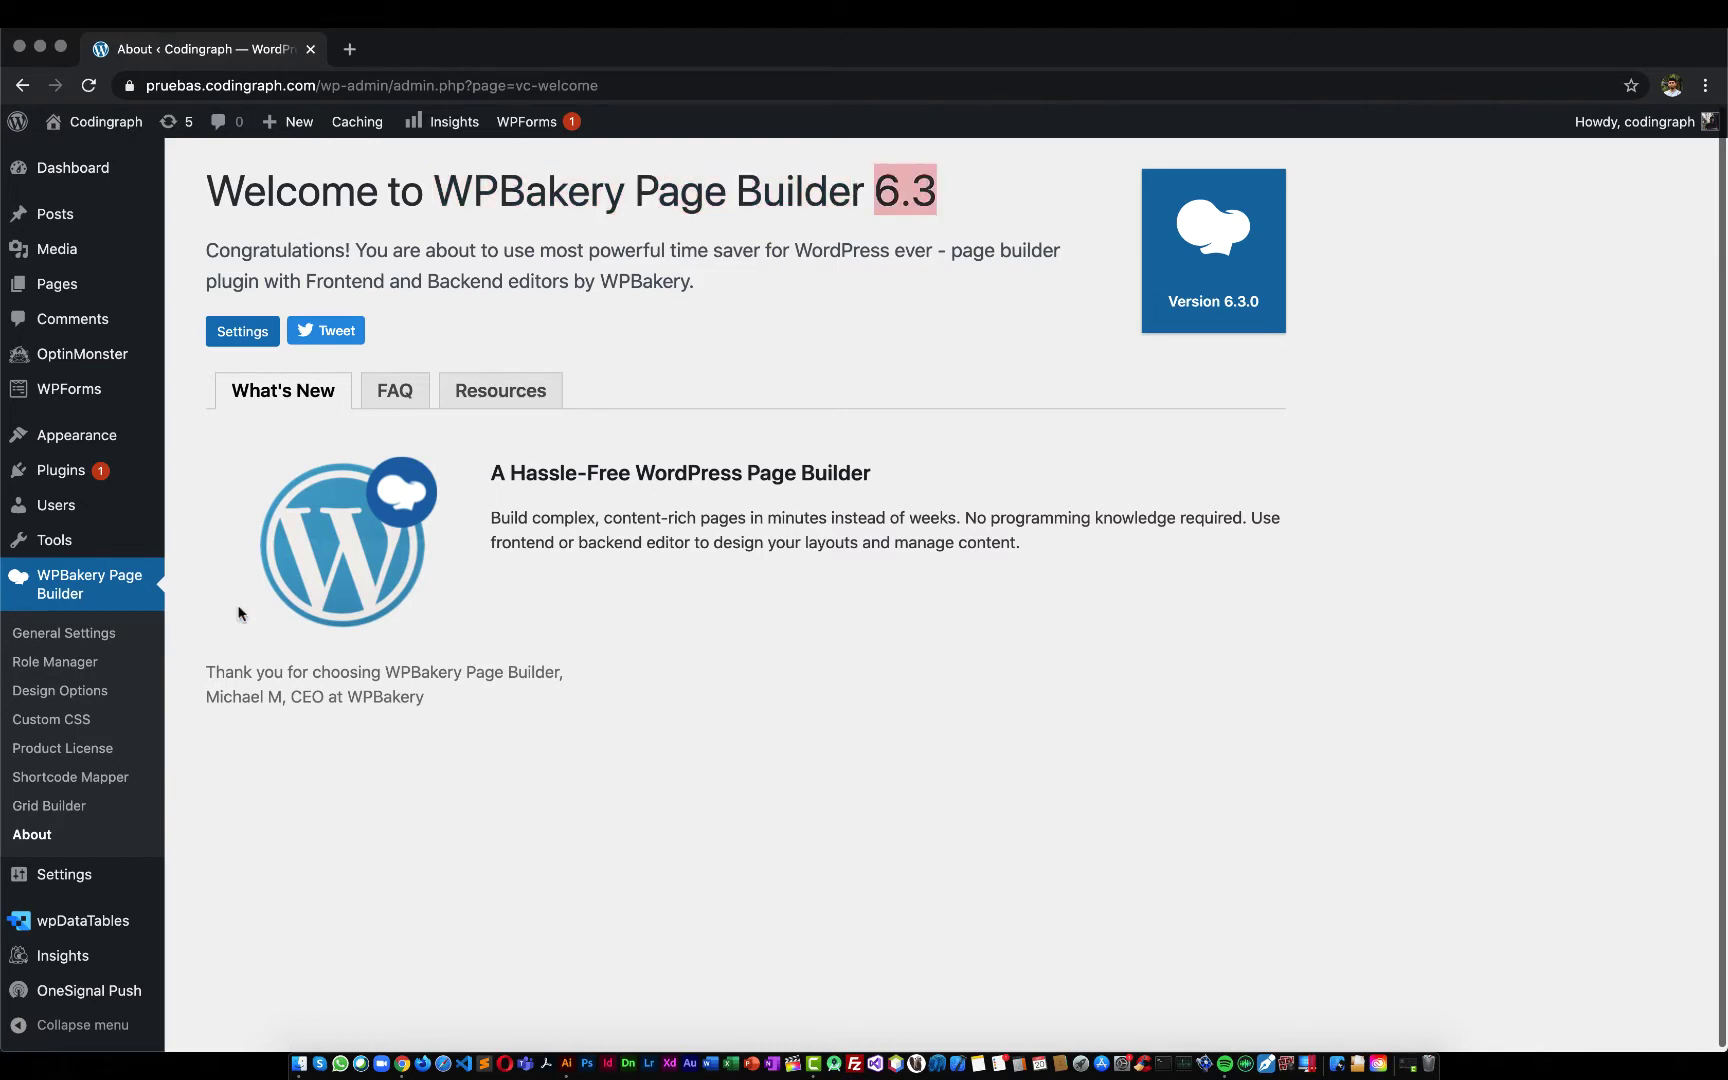
Create a new page and dismiss the block editor welcome guide and the WPBakery hint
left_click(72, 298)
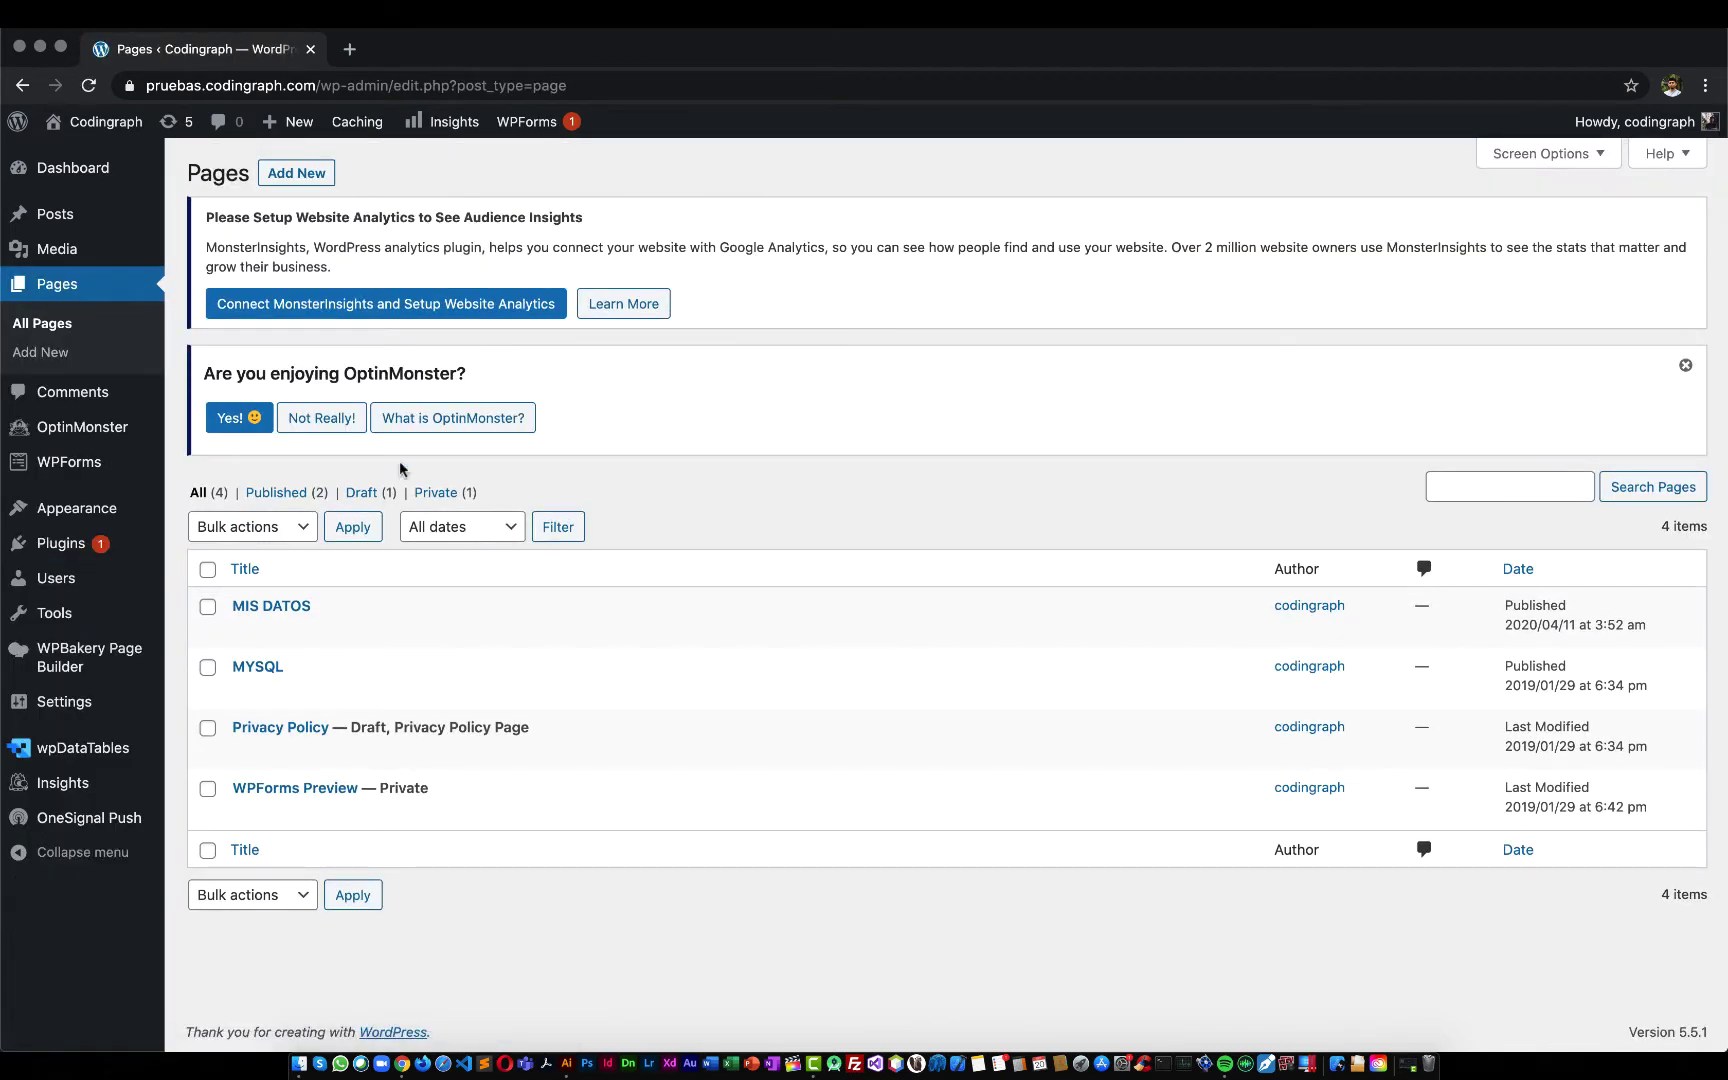
left_click(305, 177)
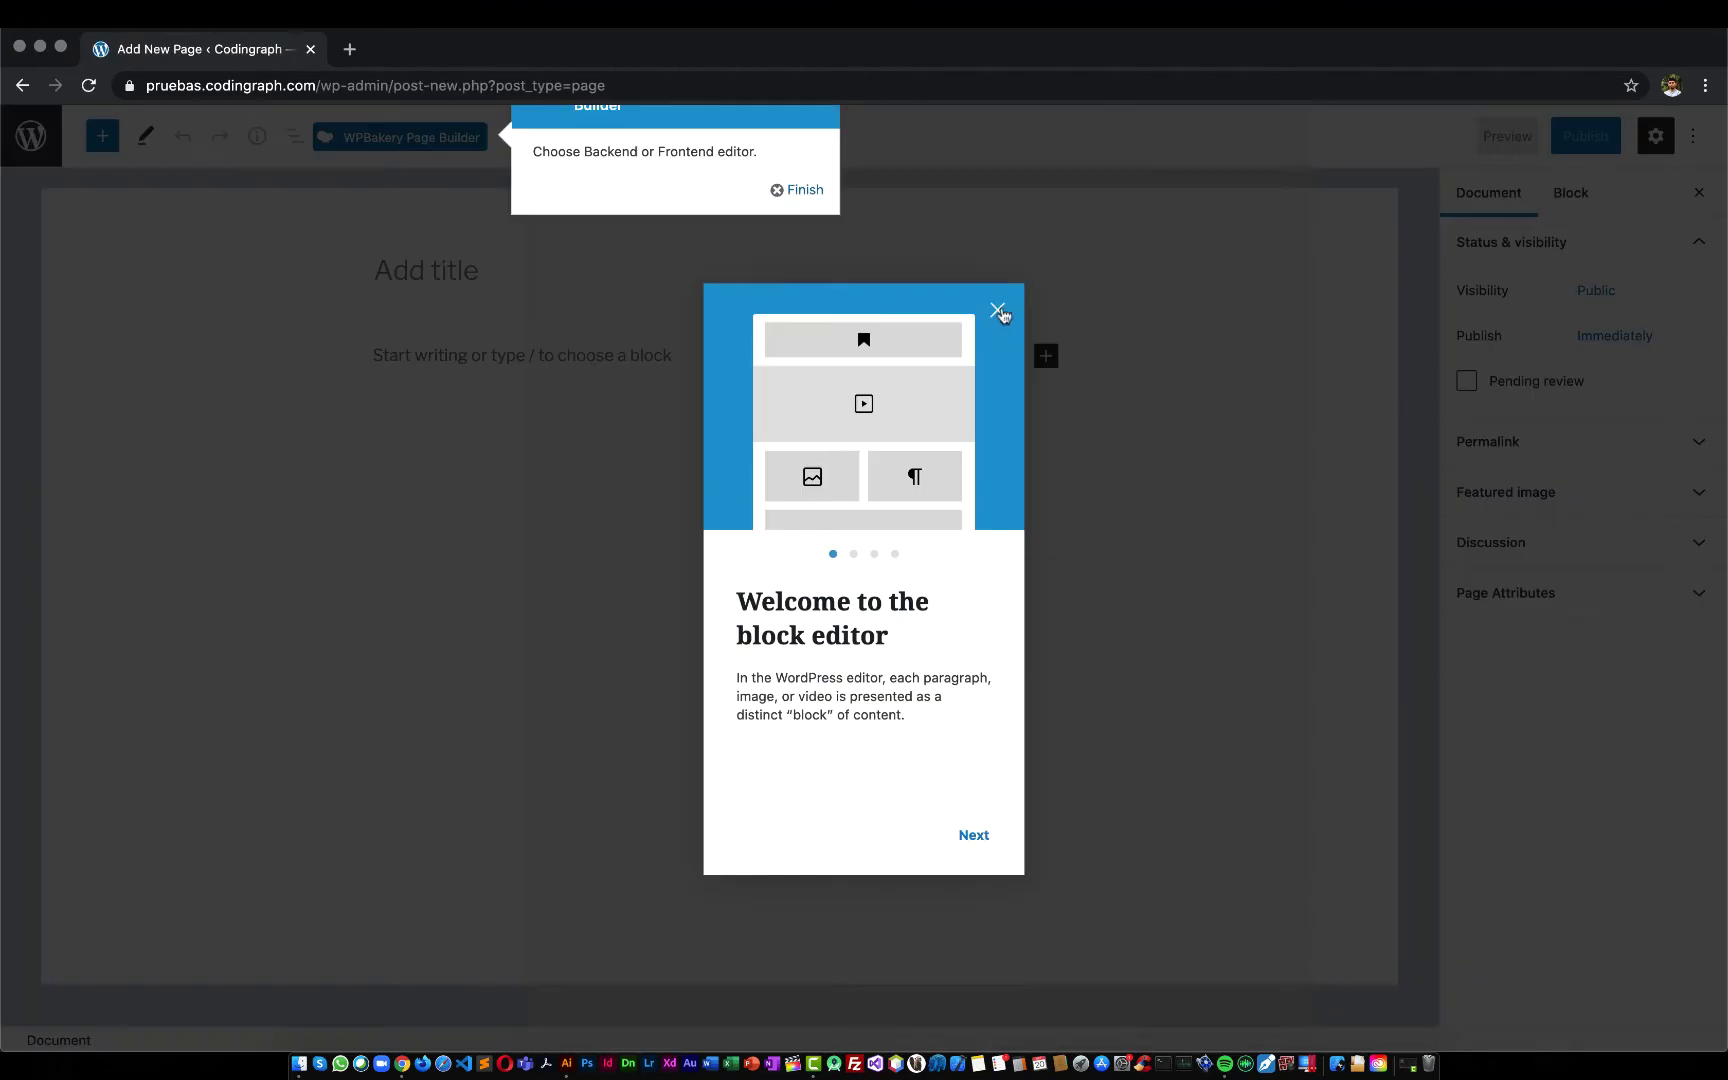
left_click(1003, 313)
left_click(806, 190)
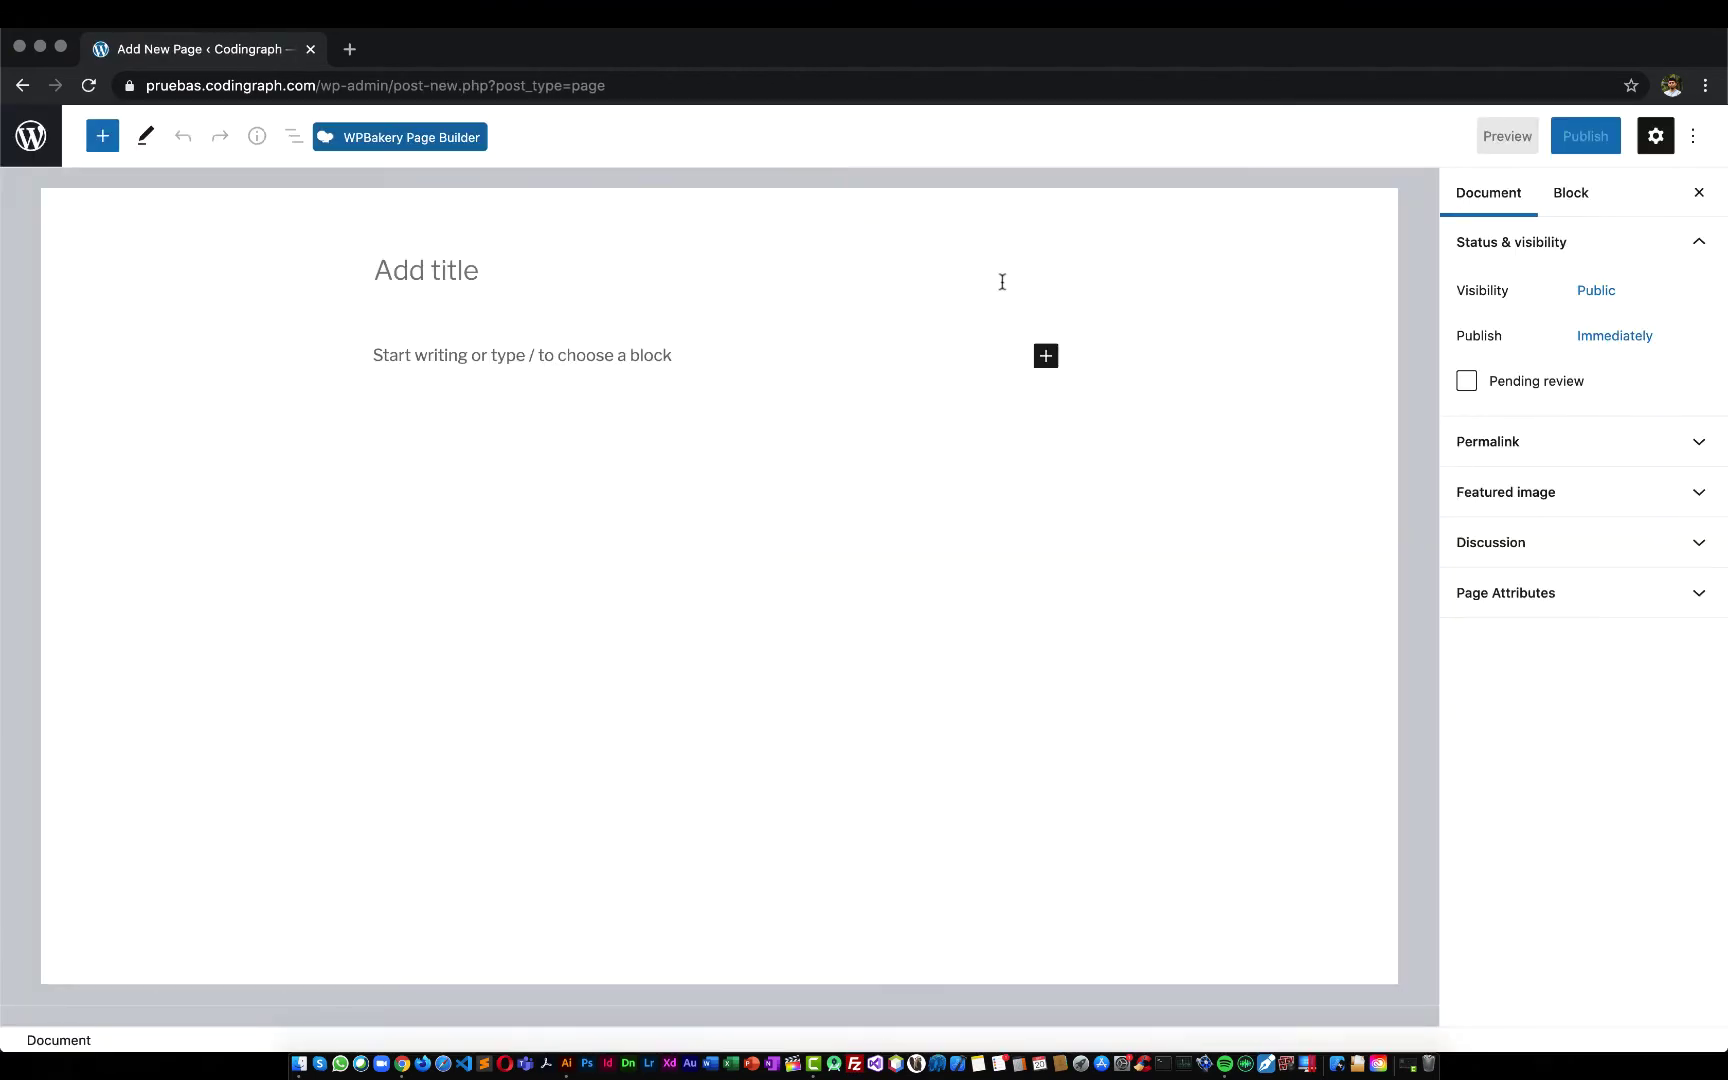
Switch the new page to WPBakery Page Builder and open its Backend Editor
left_click(382, 146)
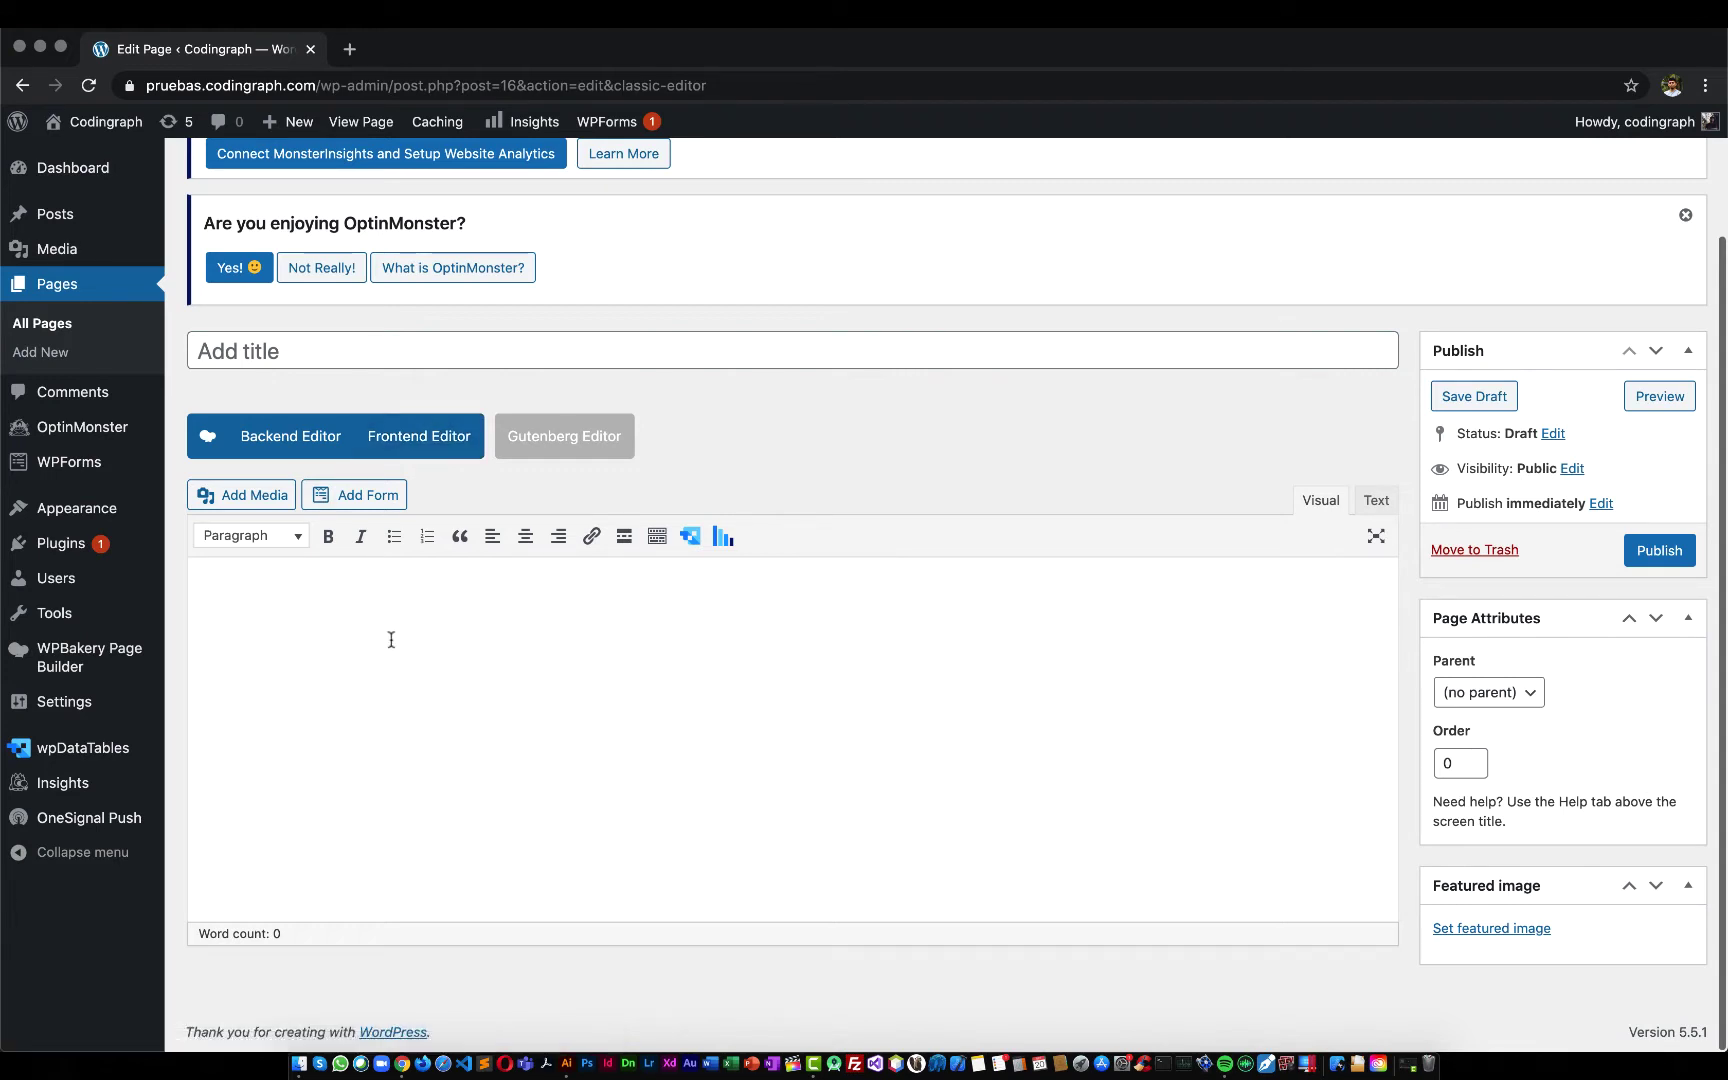
left_click(298, 442)
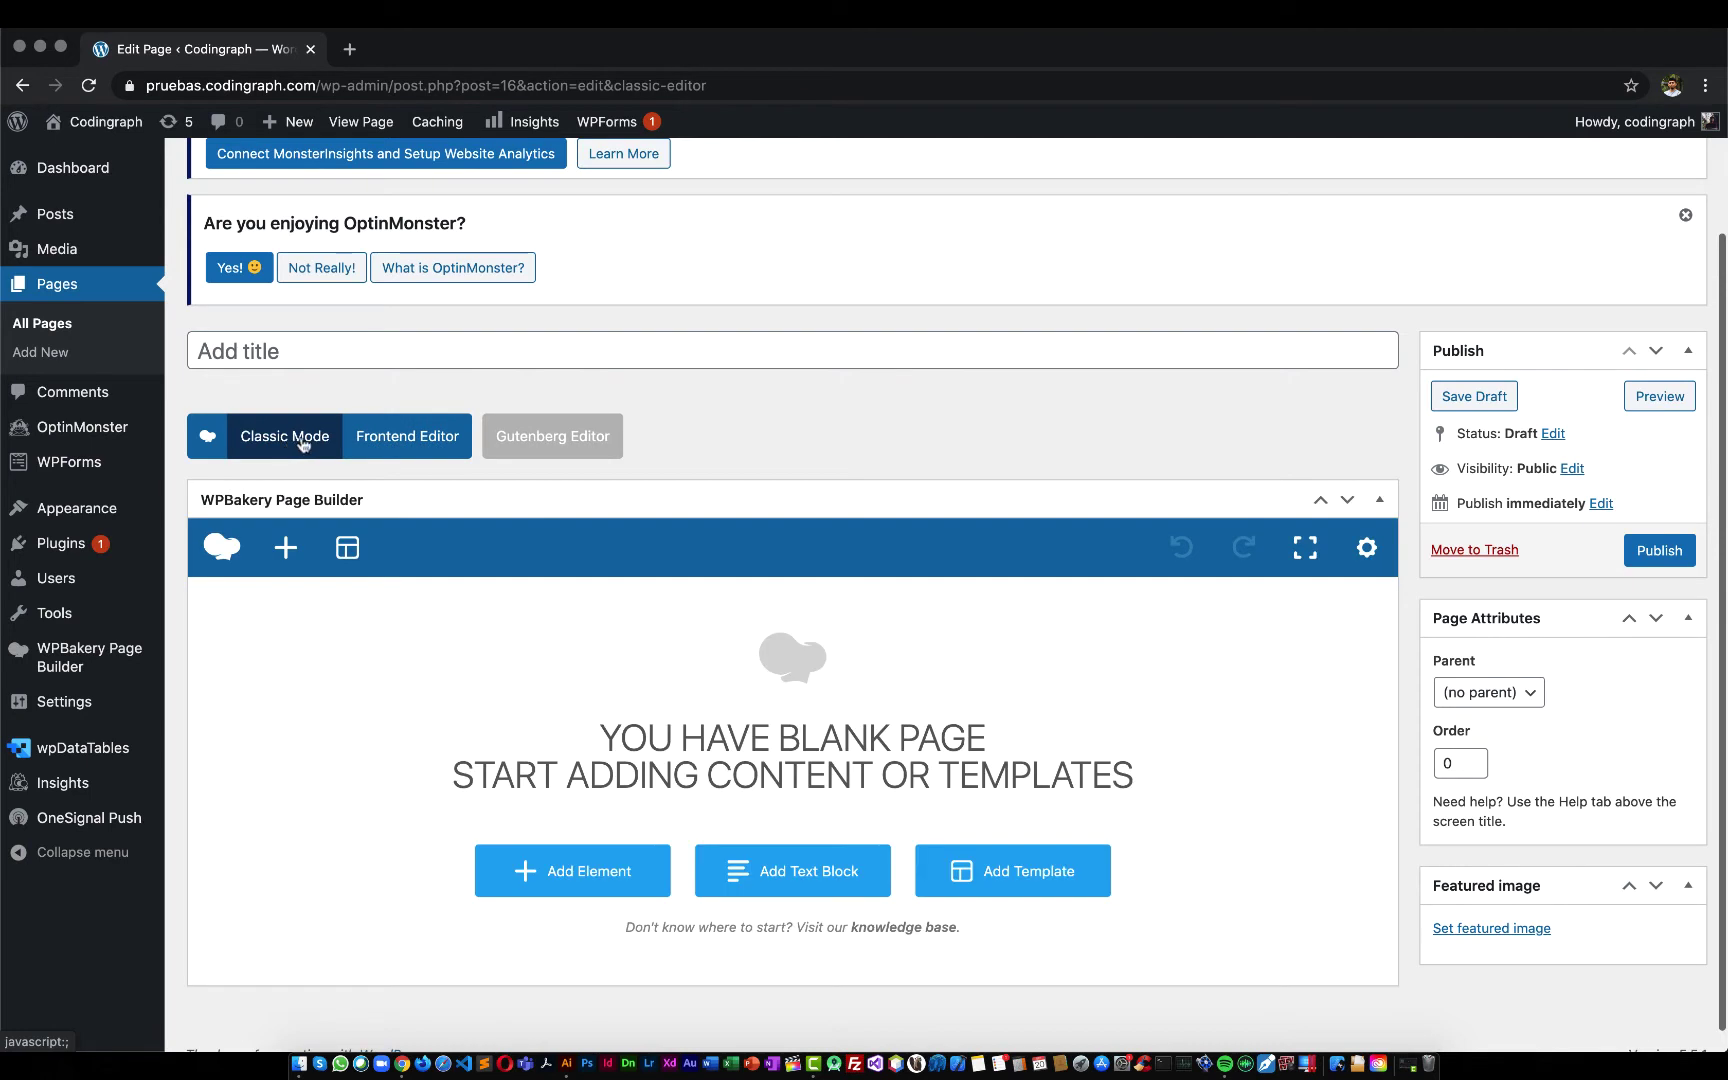
scroll(547, 707, "down", 1)
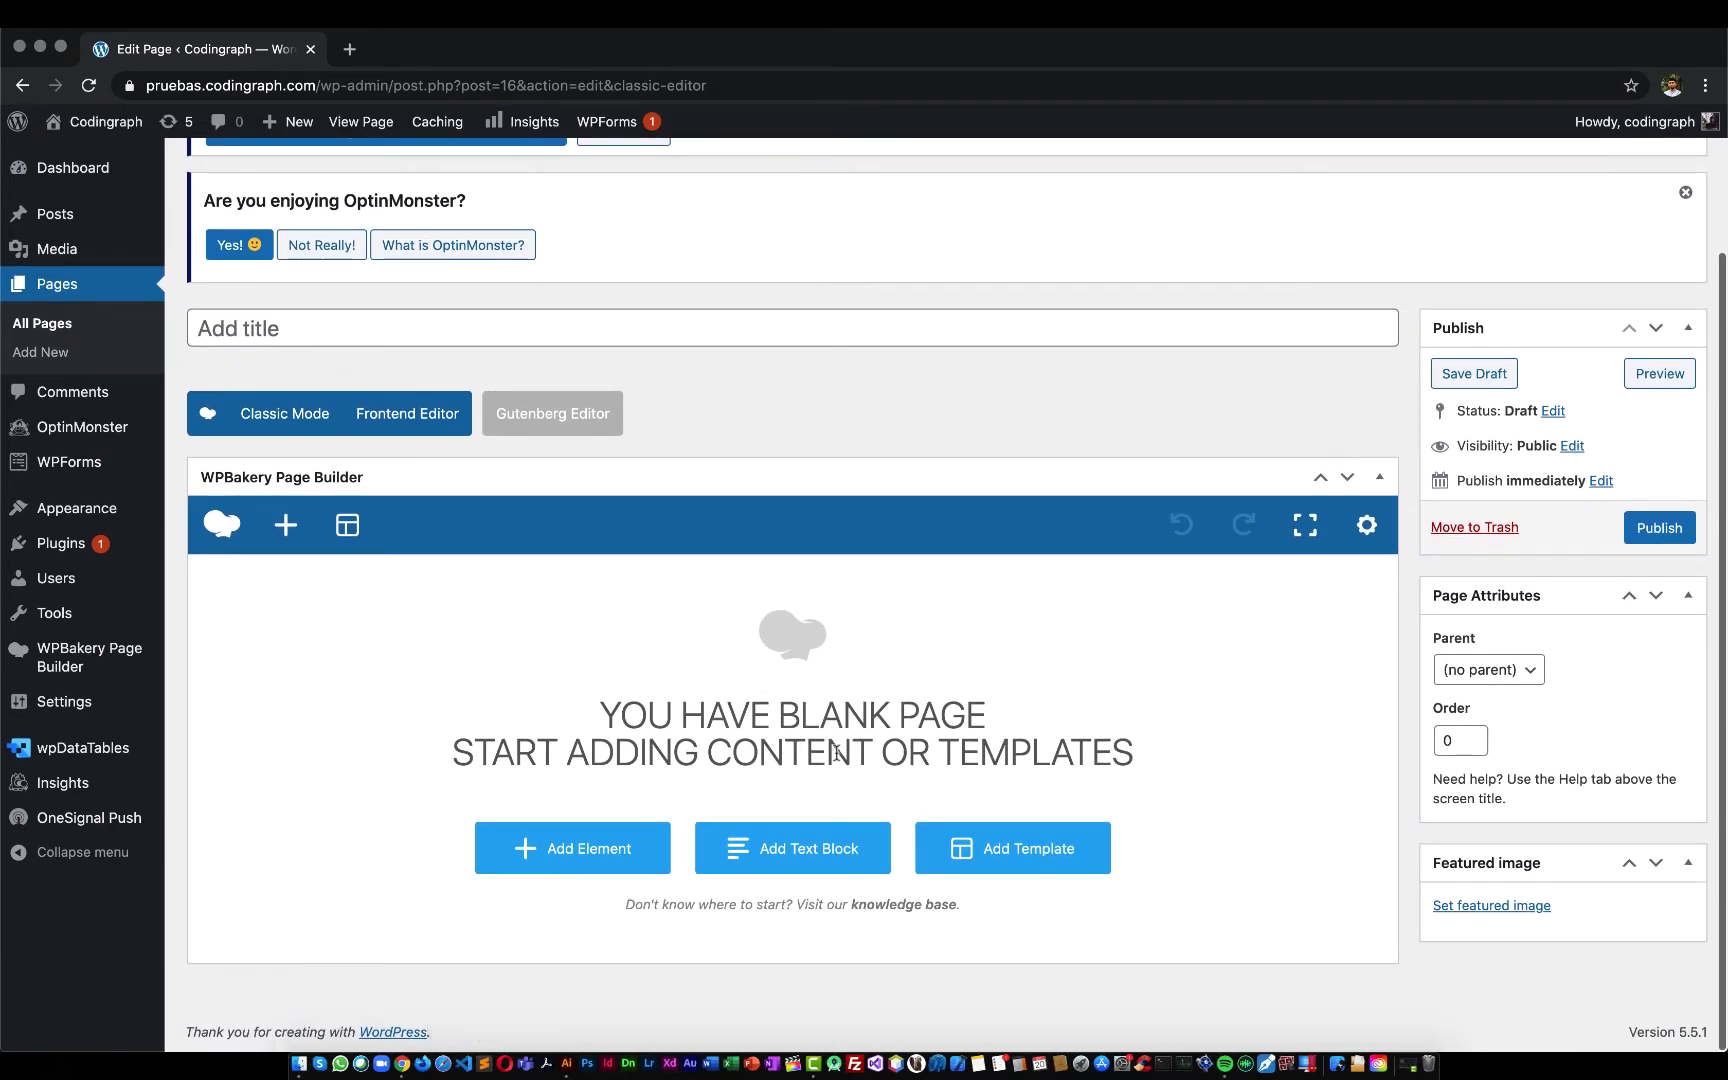
Enter "Ejemplo" as the page title
scroll(709, 535, "up", 2)
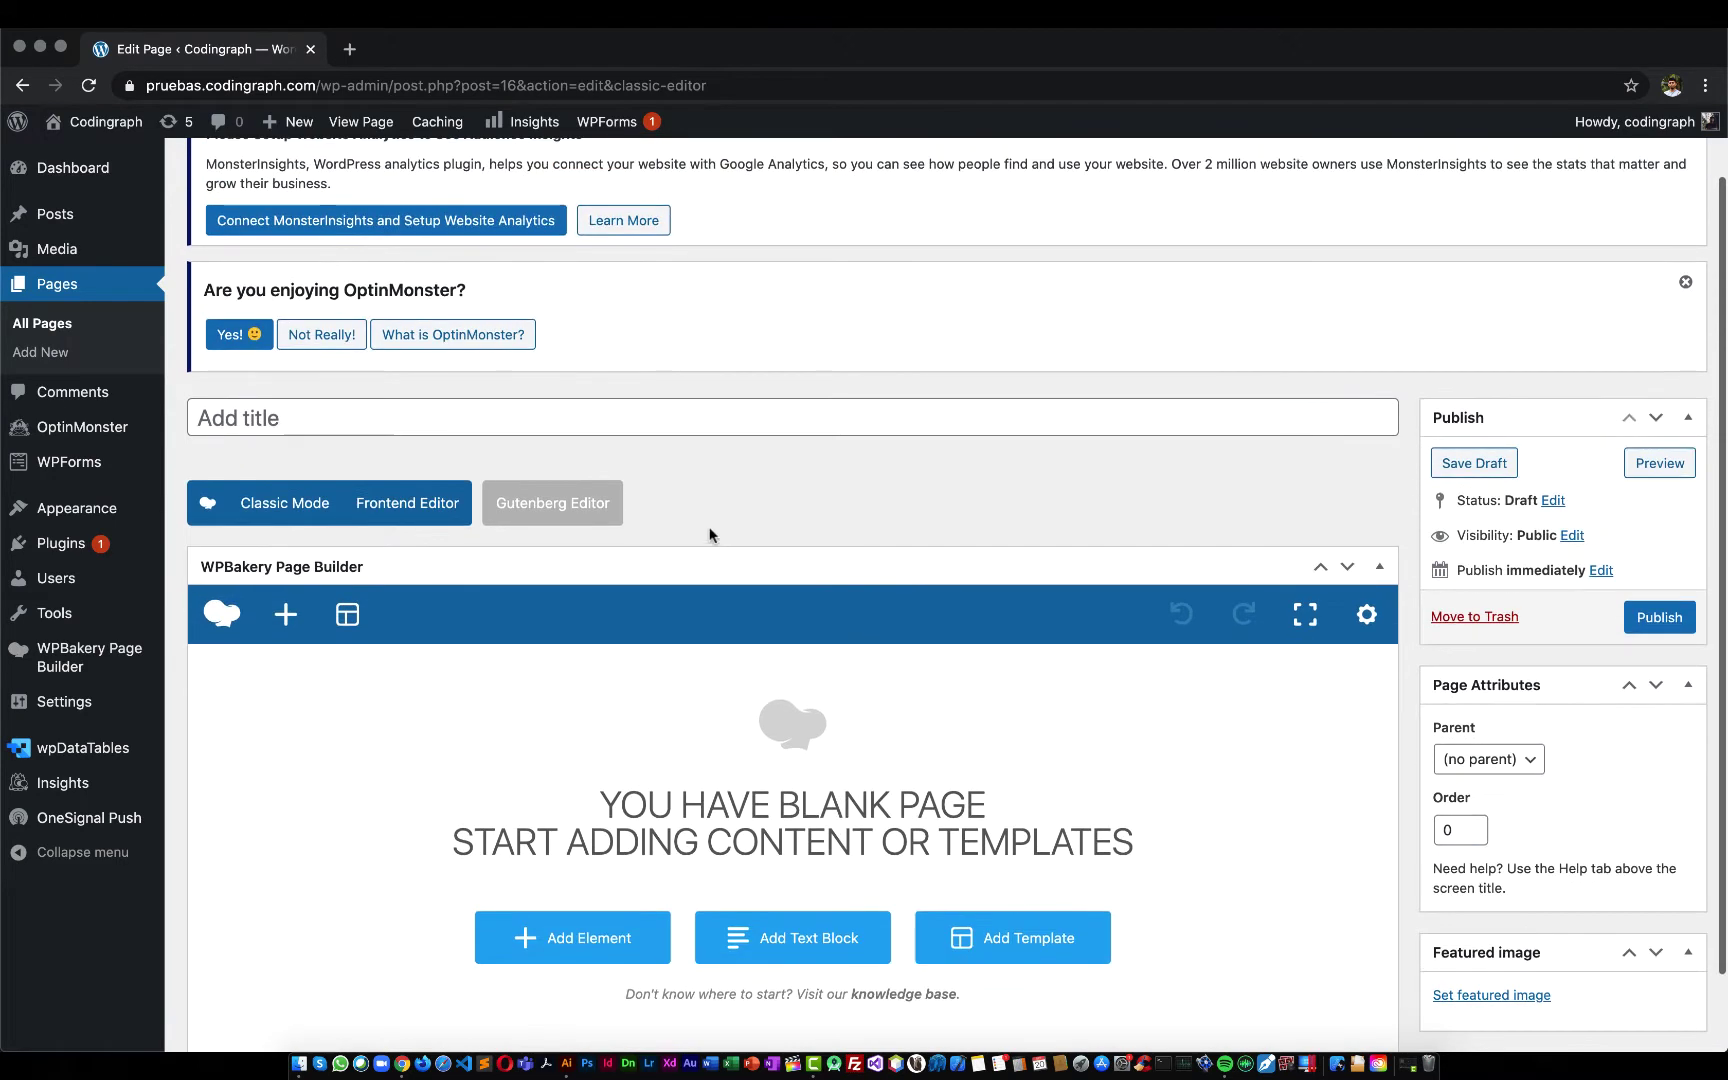
left_click(691, 423)
type("Ejemplo")
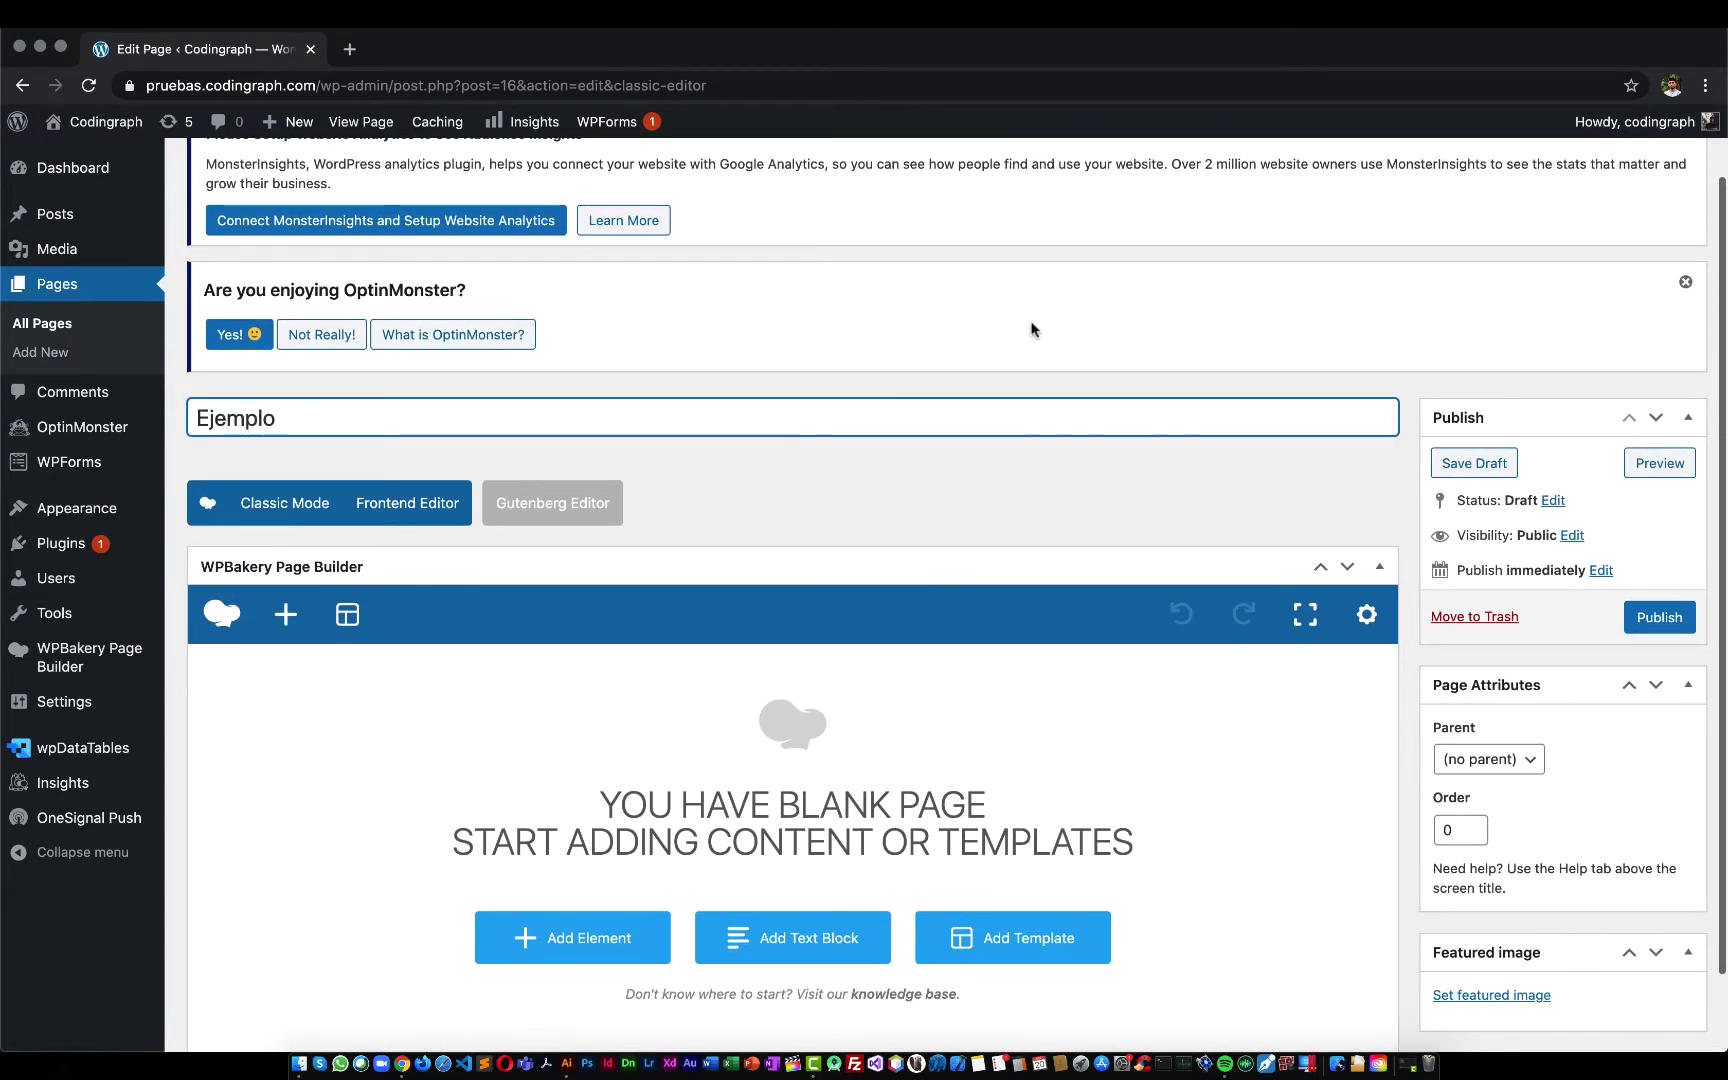
left_click(1033, 330)
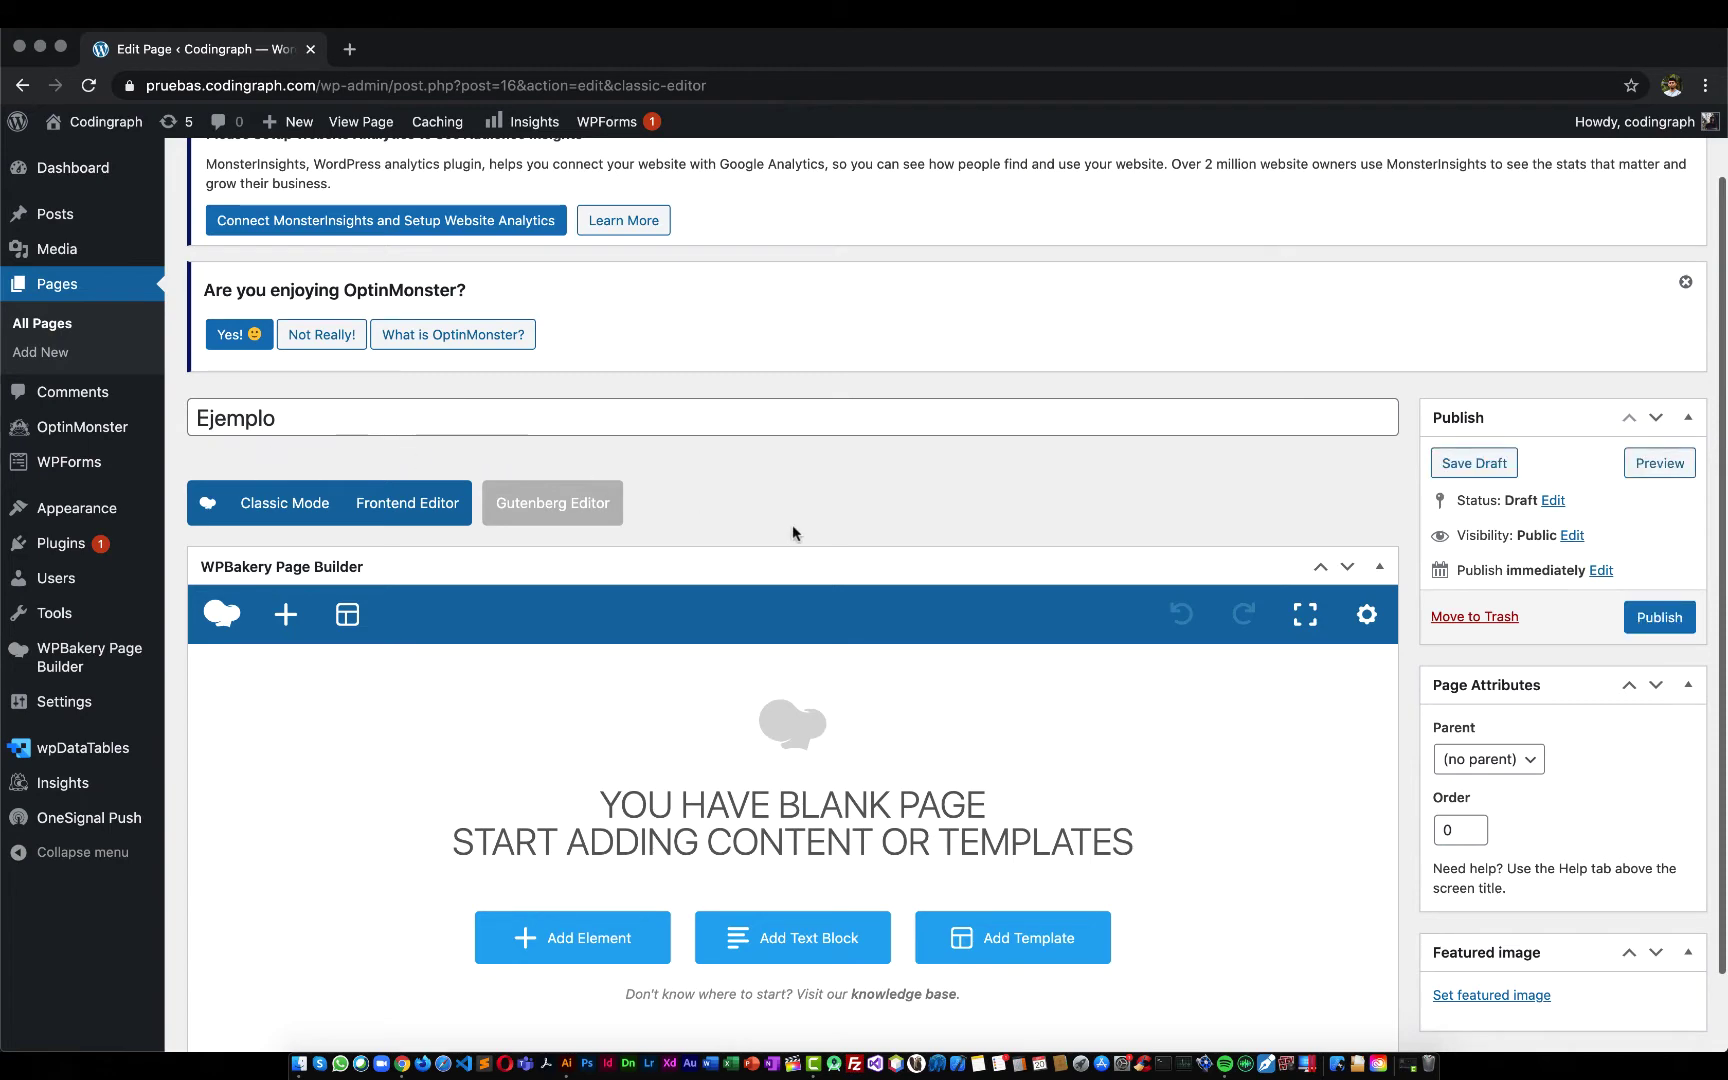
Open the page's permalink in a new browser tab to view the preview, and return to the page editor
scroll(792, 530, "down", 2)
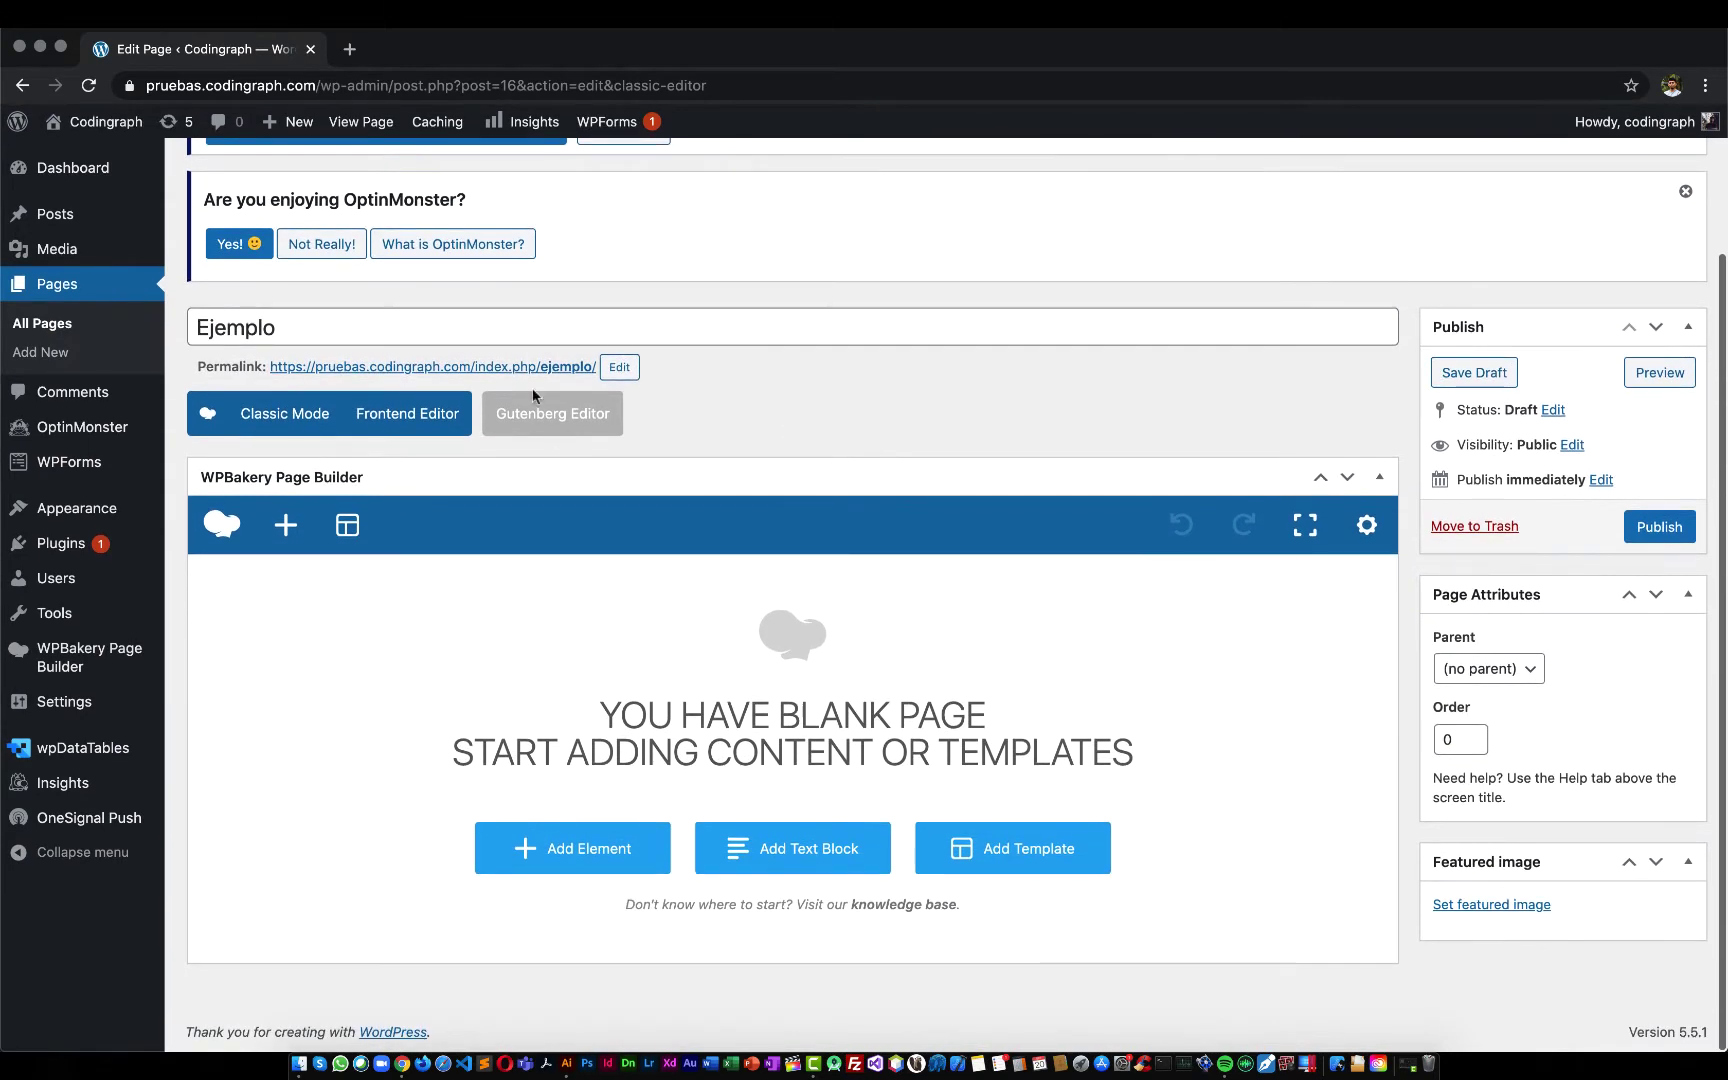
right_click(535, 367)
left_click(565, 371)
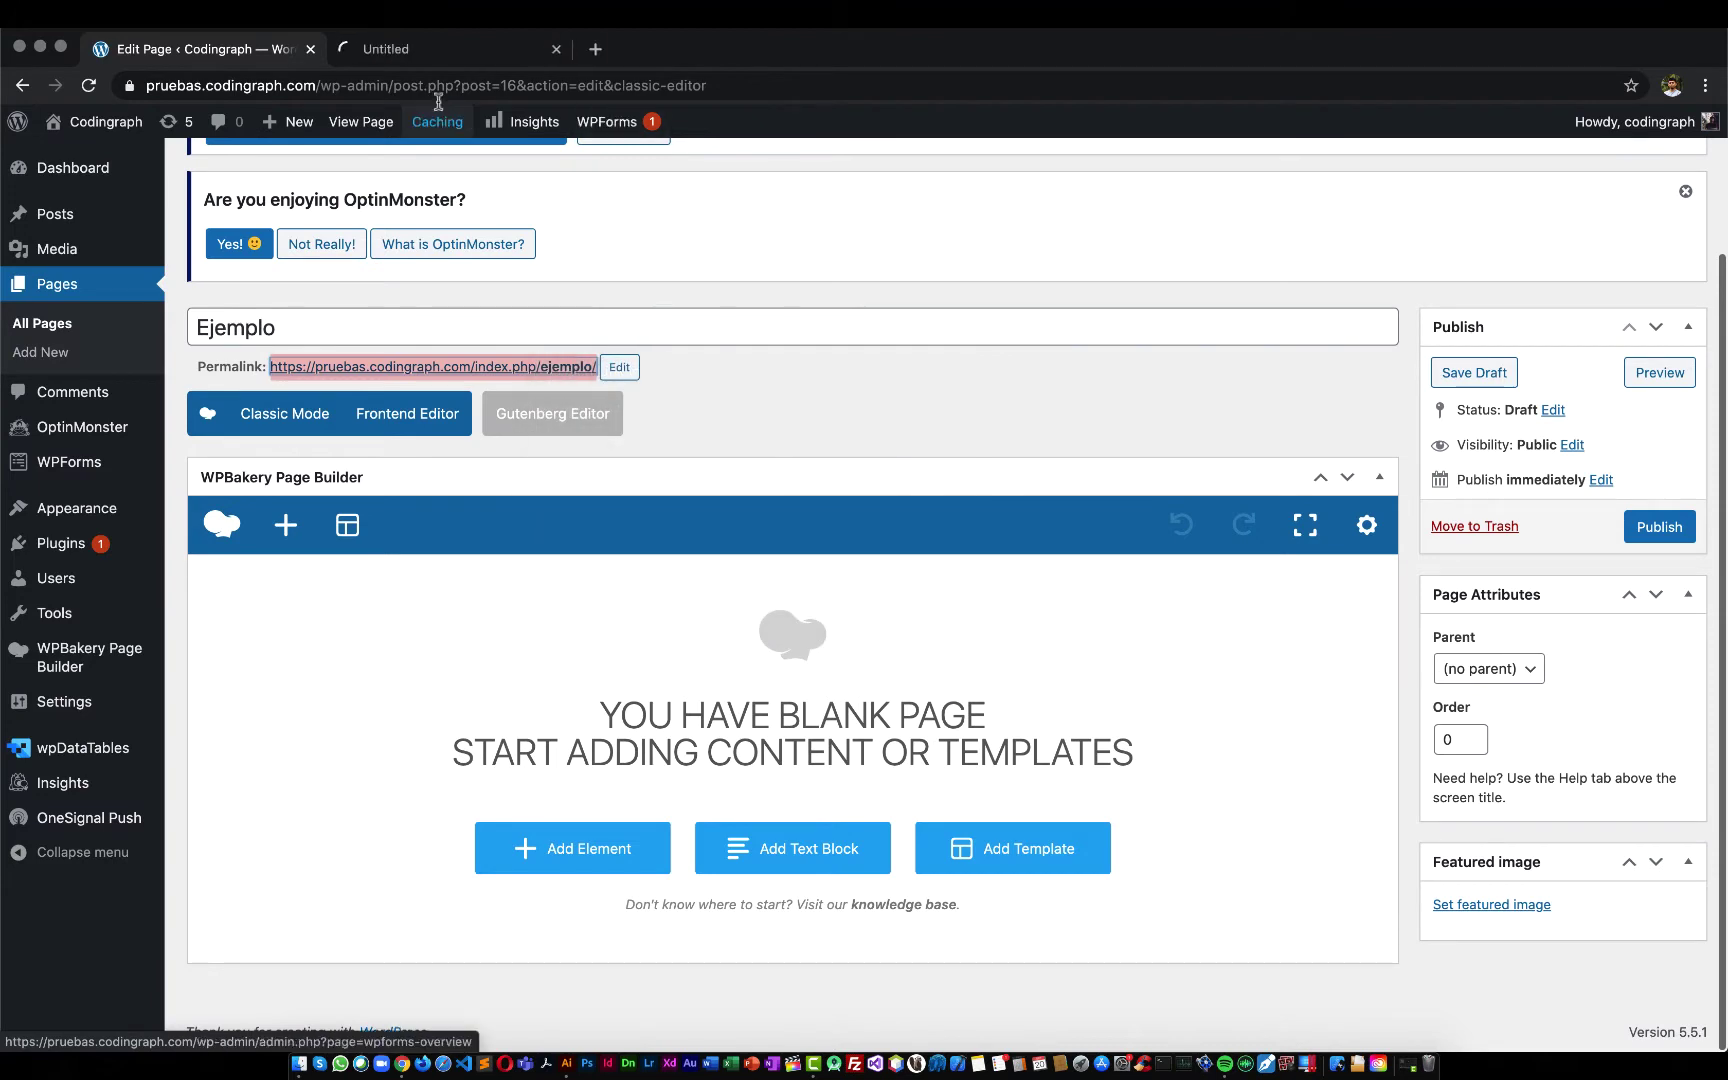
left_click(438, 52)
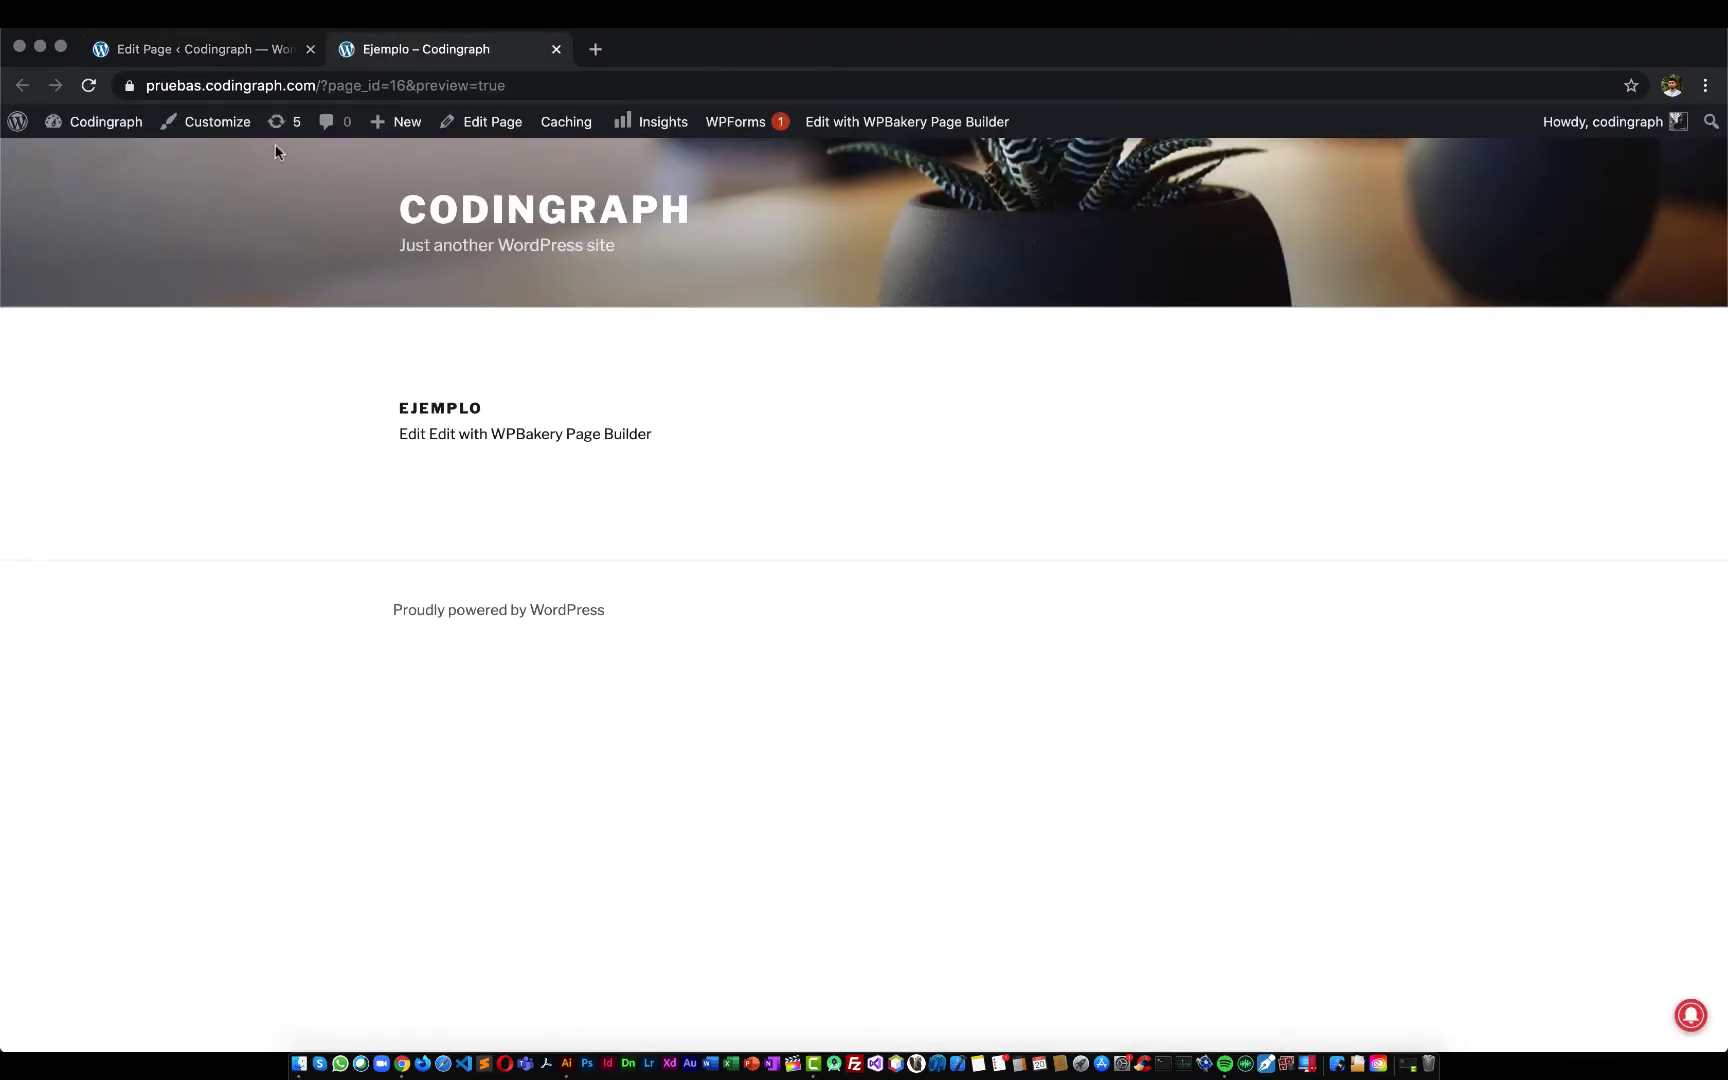
left_click(207, 49)
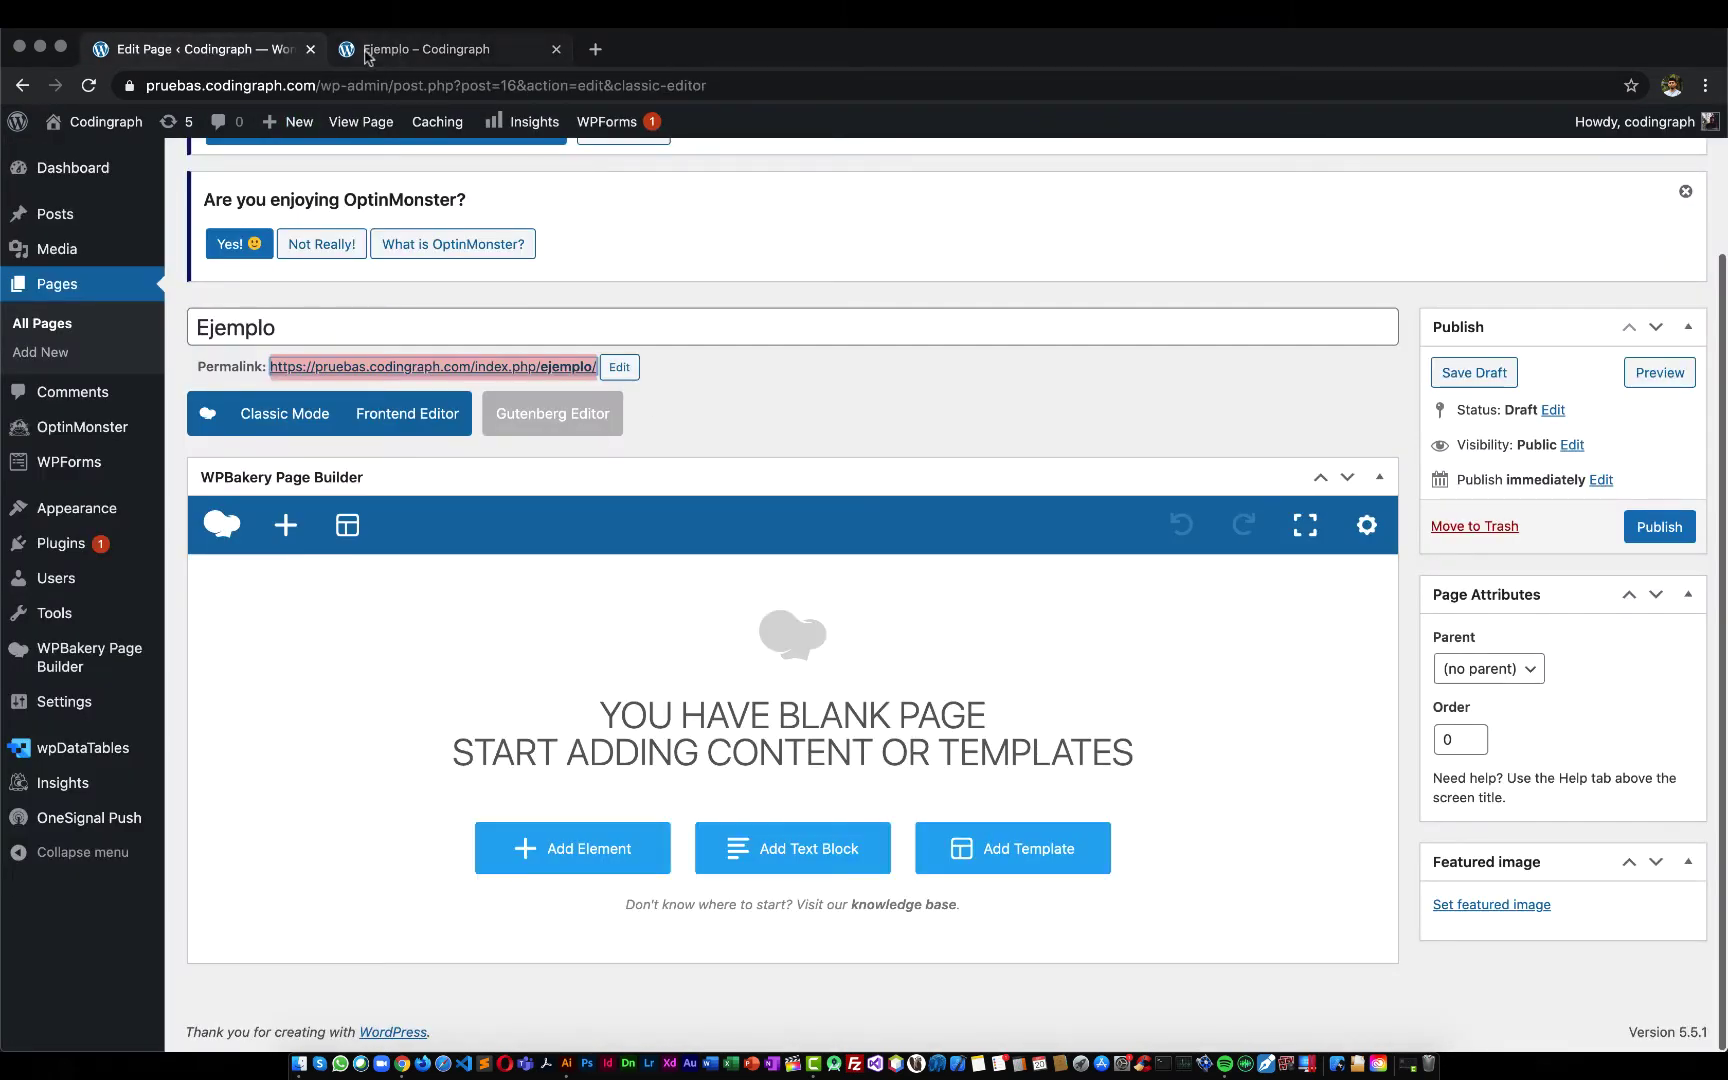
Search the page builder elements for "sect" and add a Section to the blank page
left_click(585, 845)
scroll(910, 465, "down", 1)
scroll(910, 465, "up", 1)
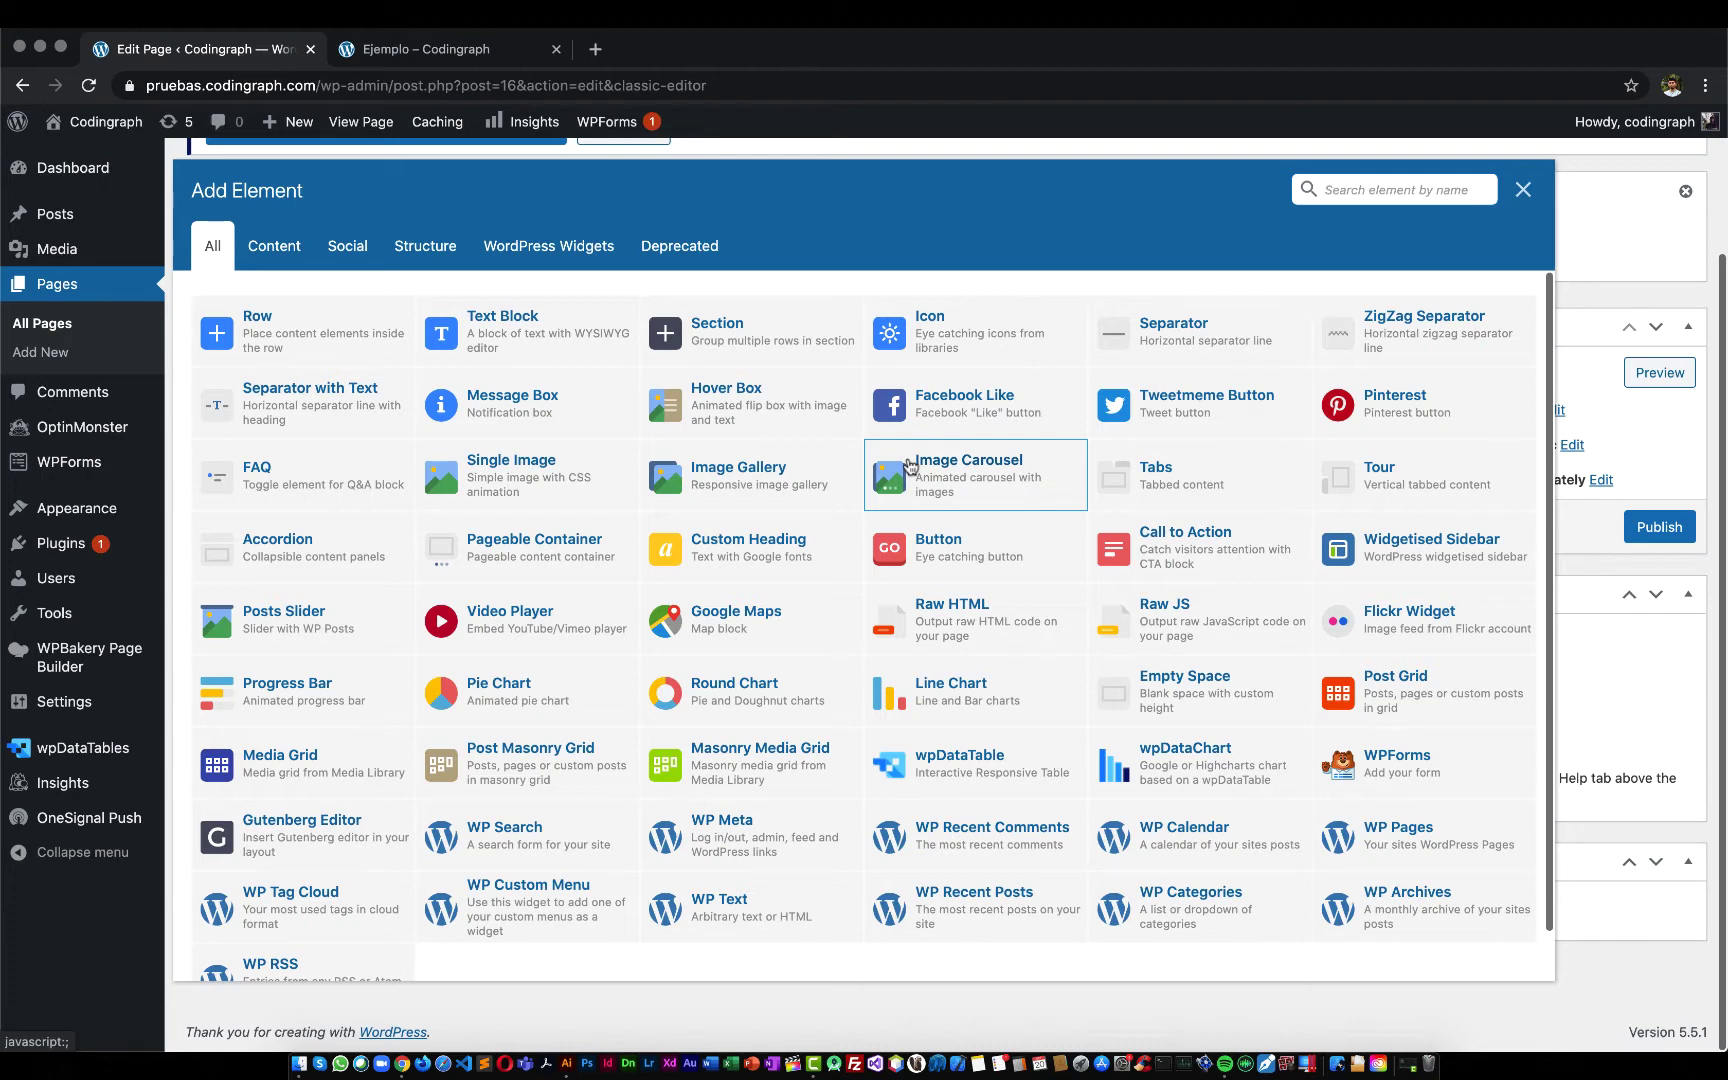
type("sect")
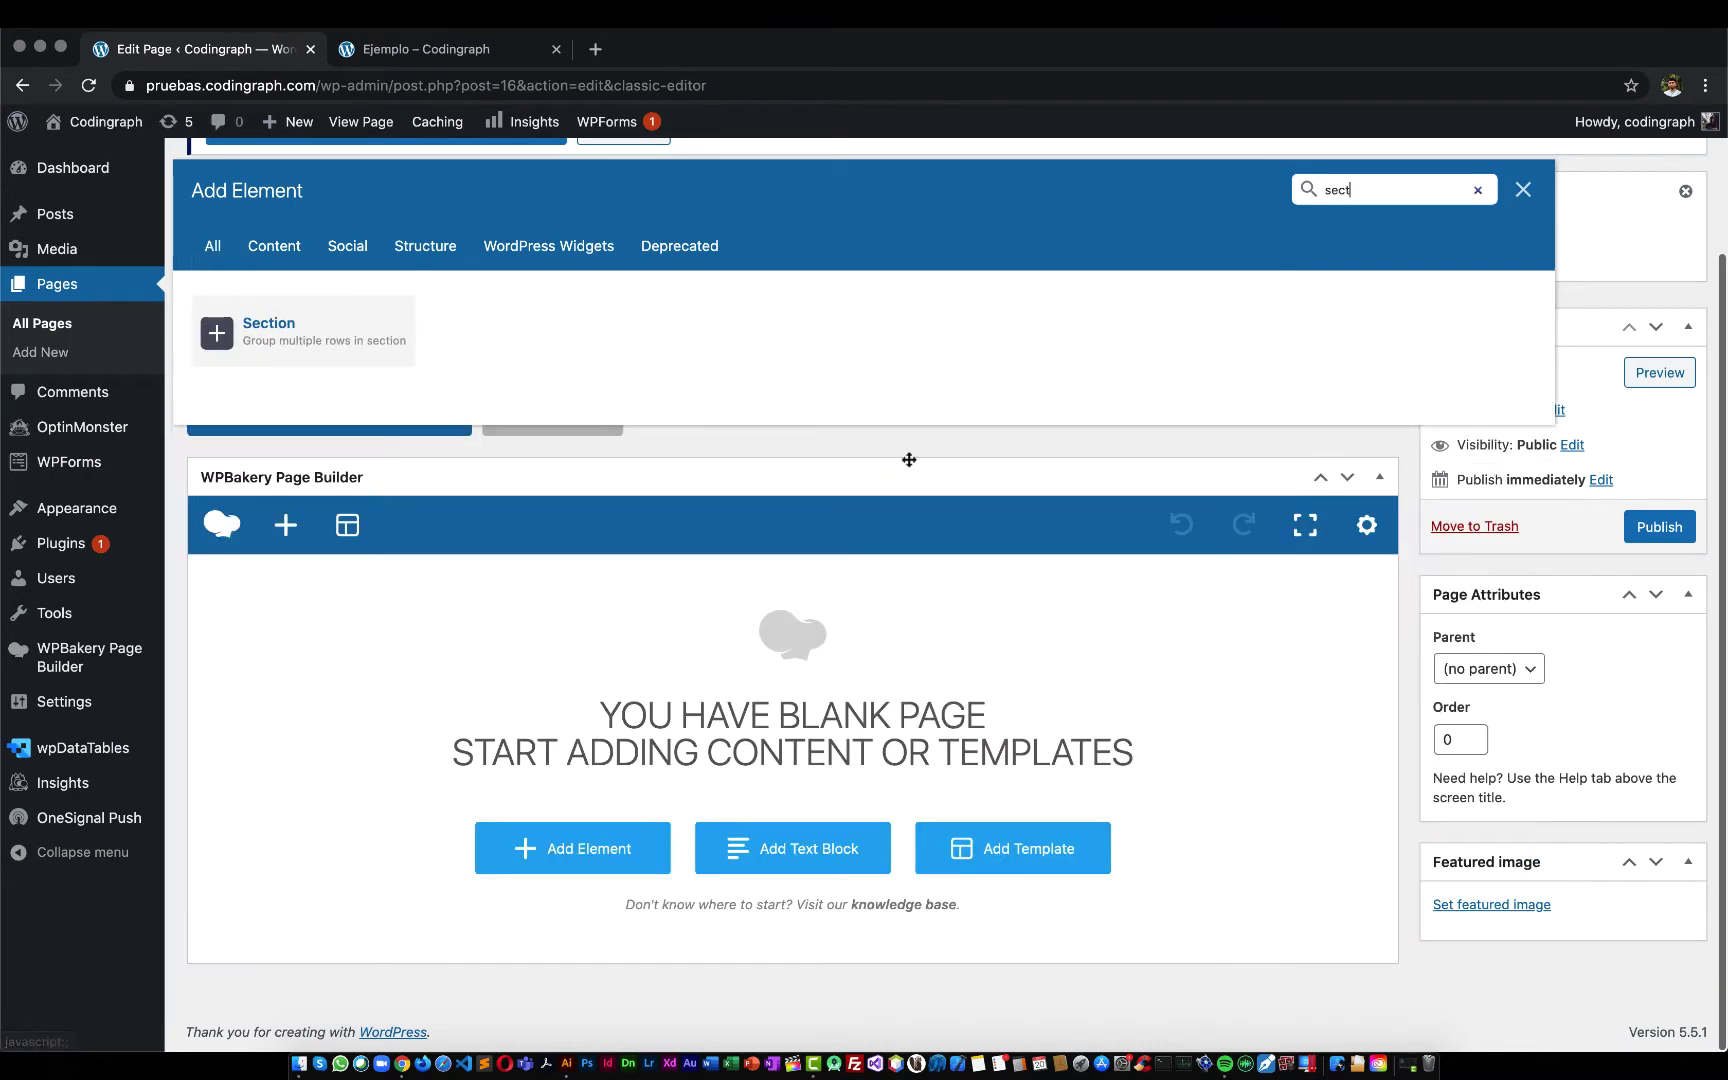
left_click(319, 329)
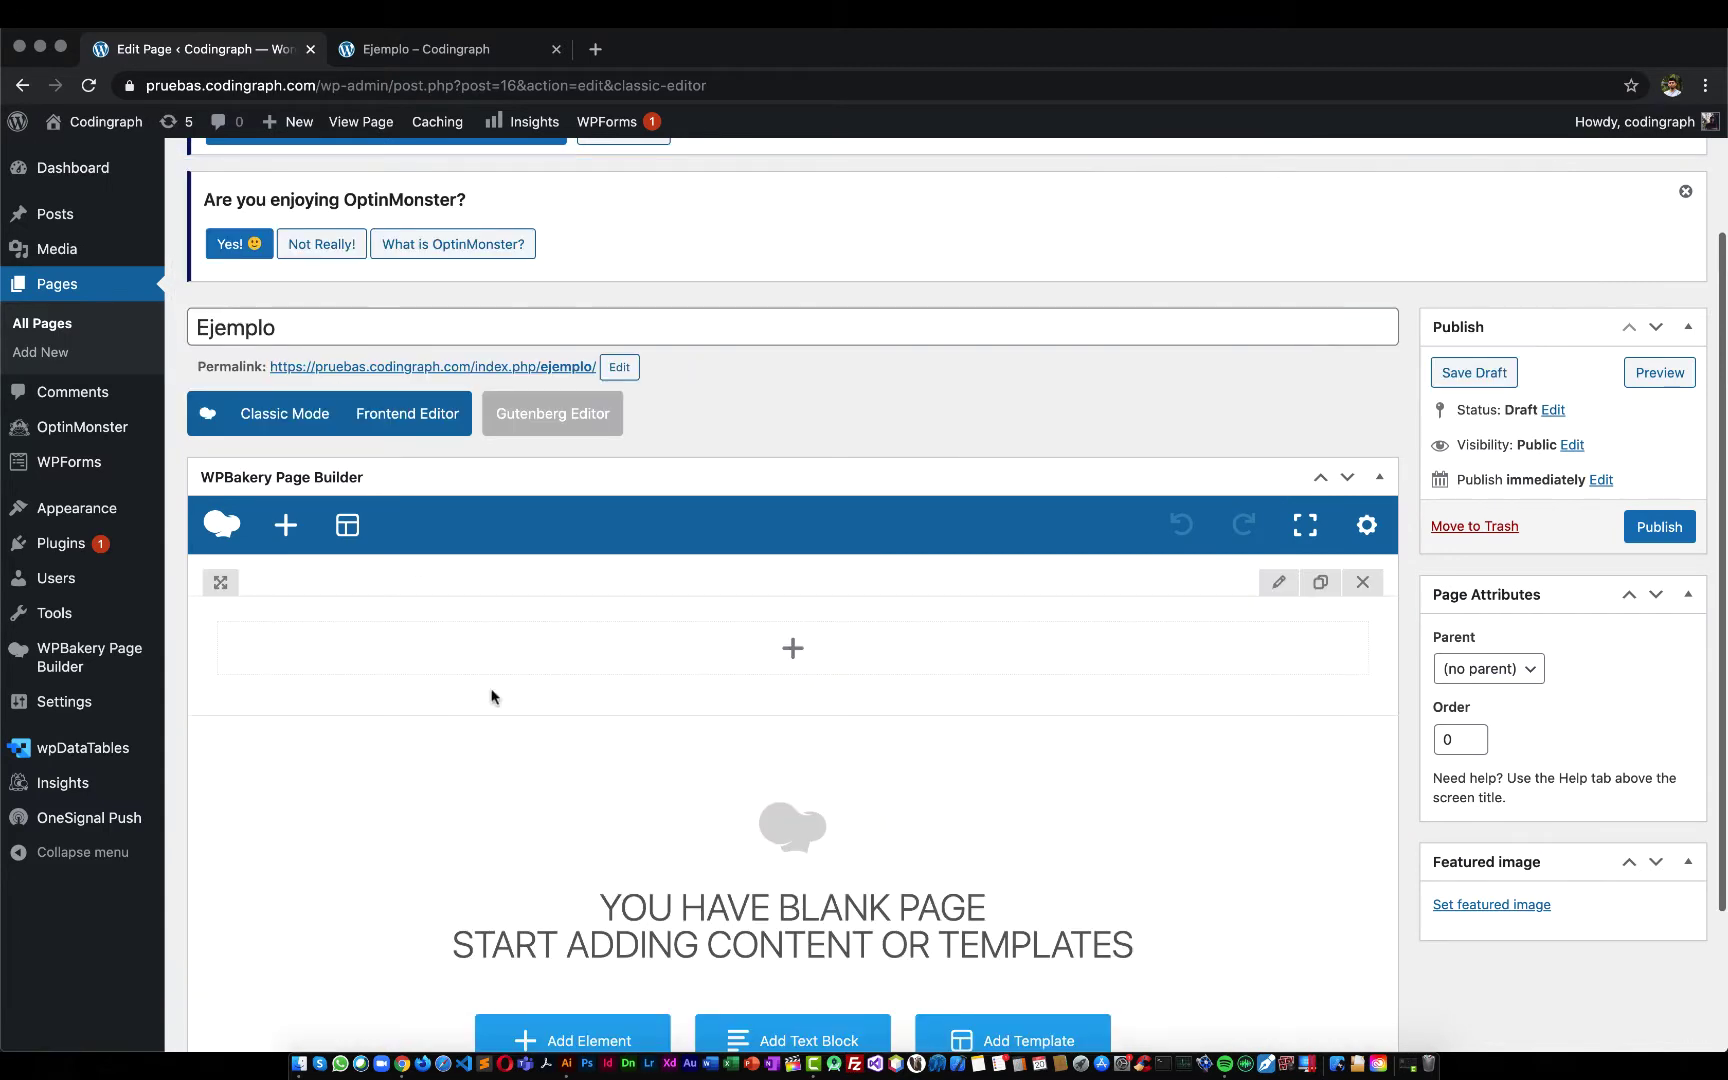
Add a Row inside the section and divide it into three equal columns
mouse_move(212, 580)
left_mouse_down()
mouse_move(217, 597)
mouse_move(219, 580)
left_mouse_up()
left_click(792, 649)
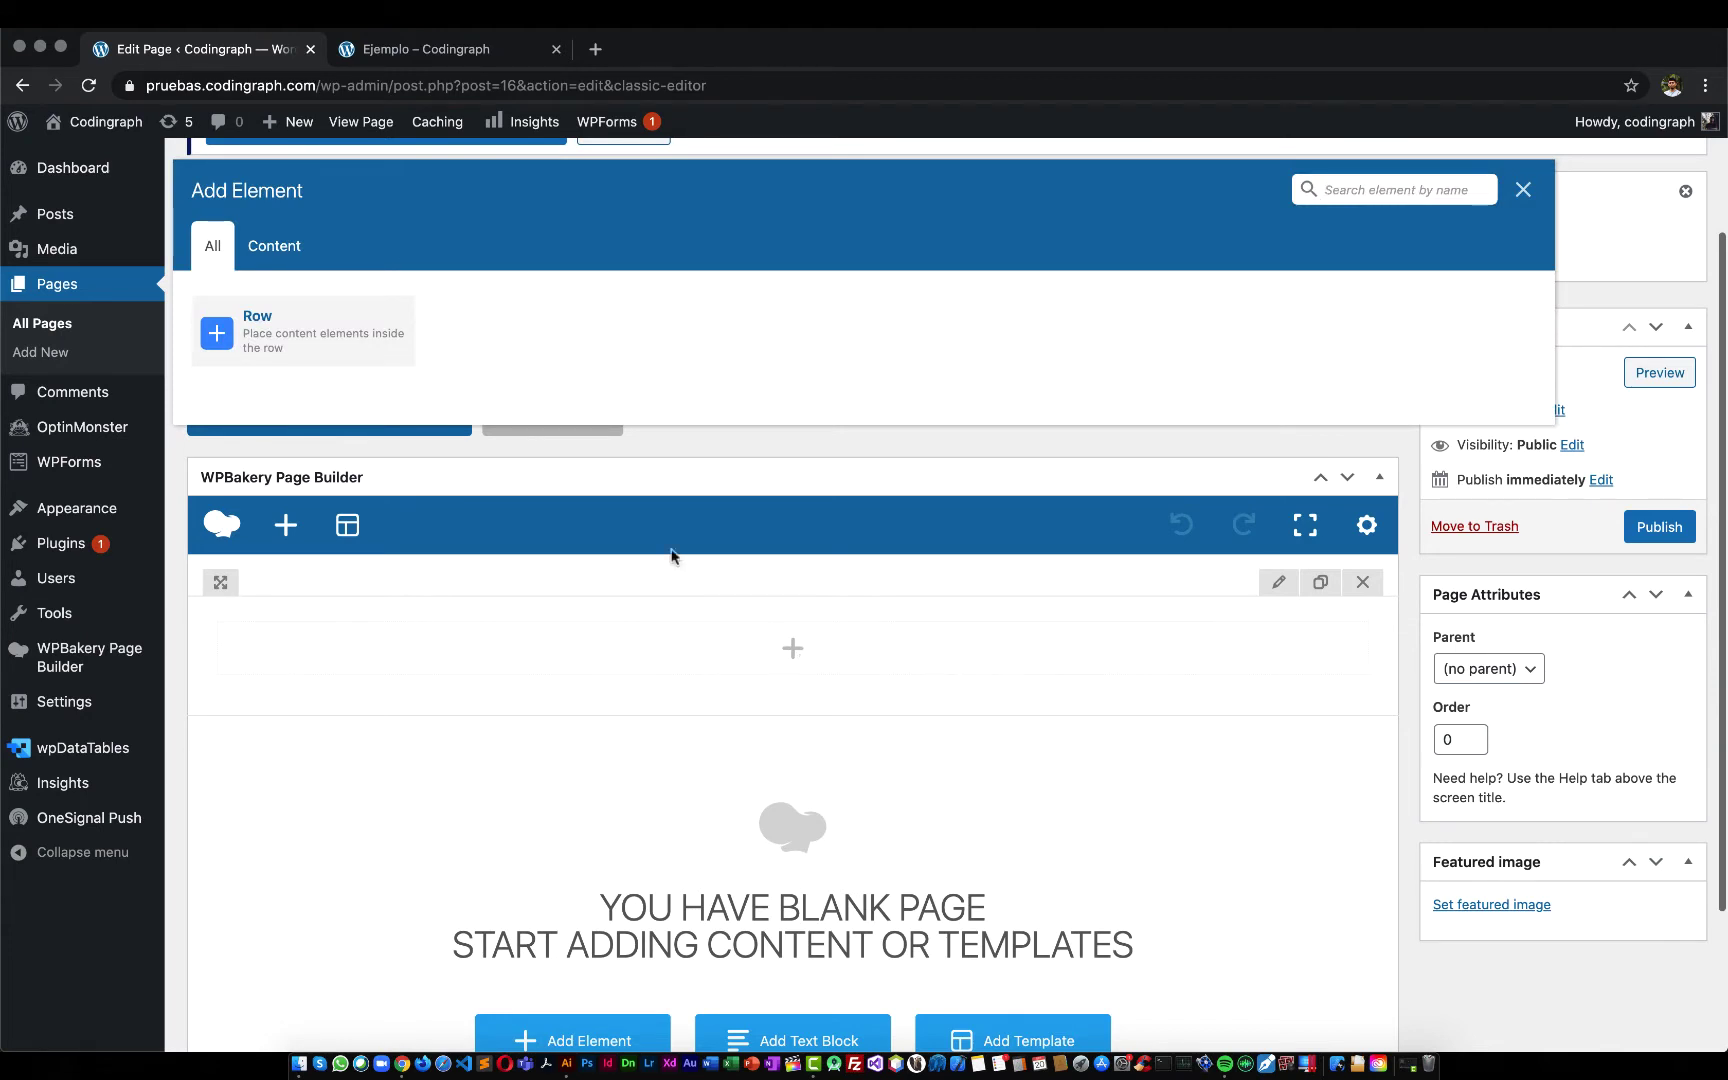
left_click(323, 352)
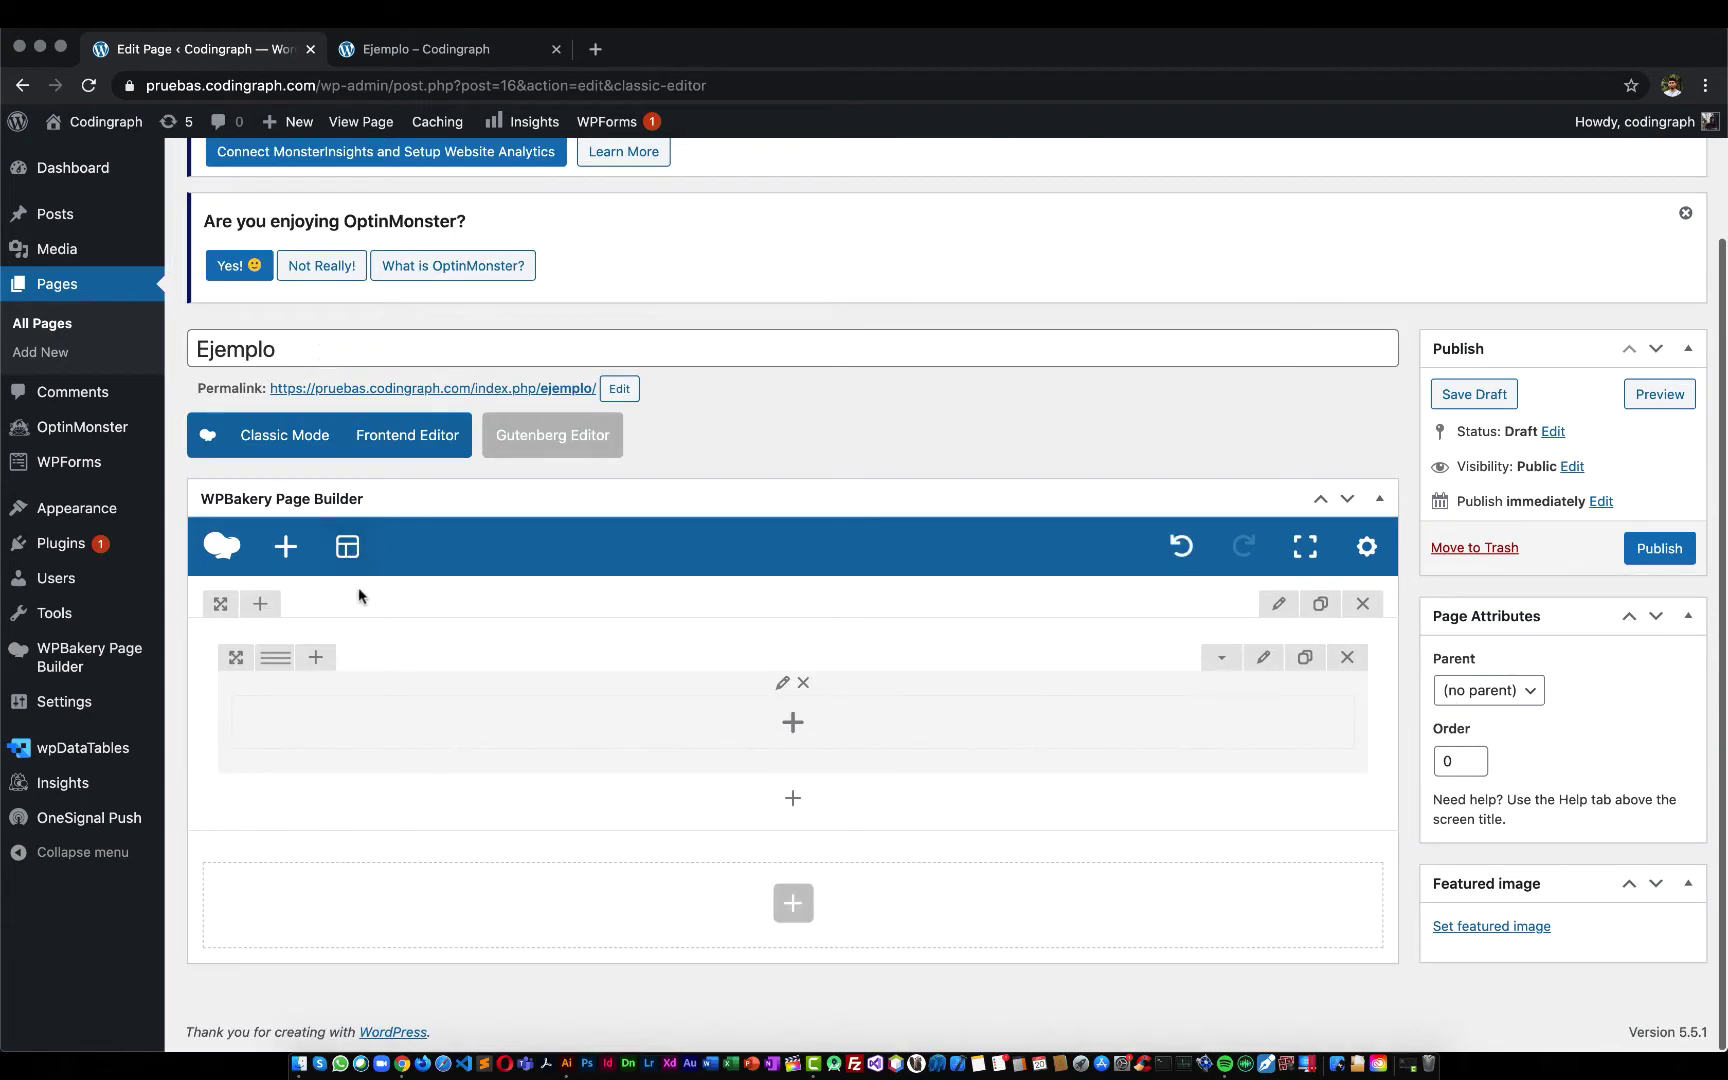
mouse_move(287, 658)
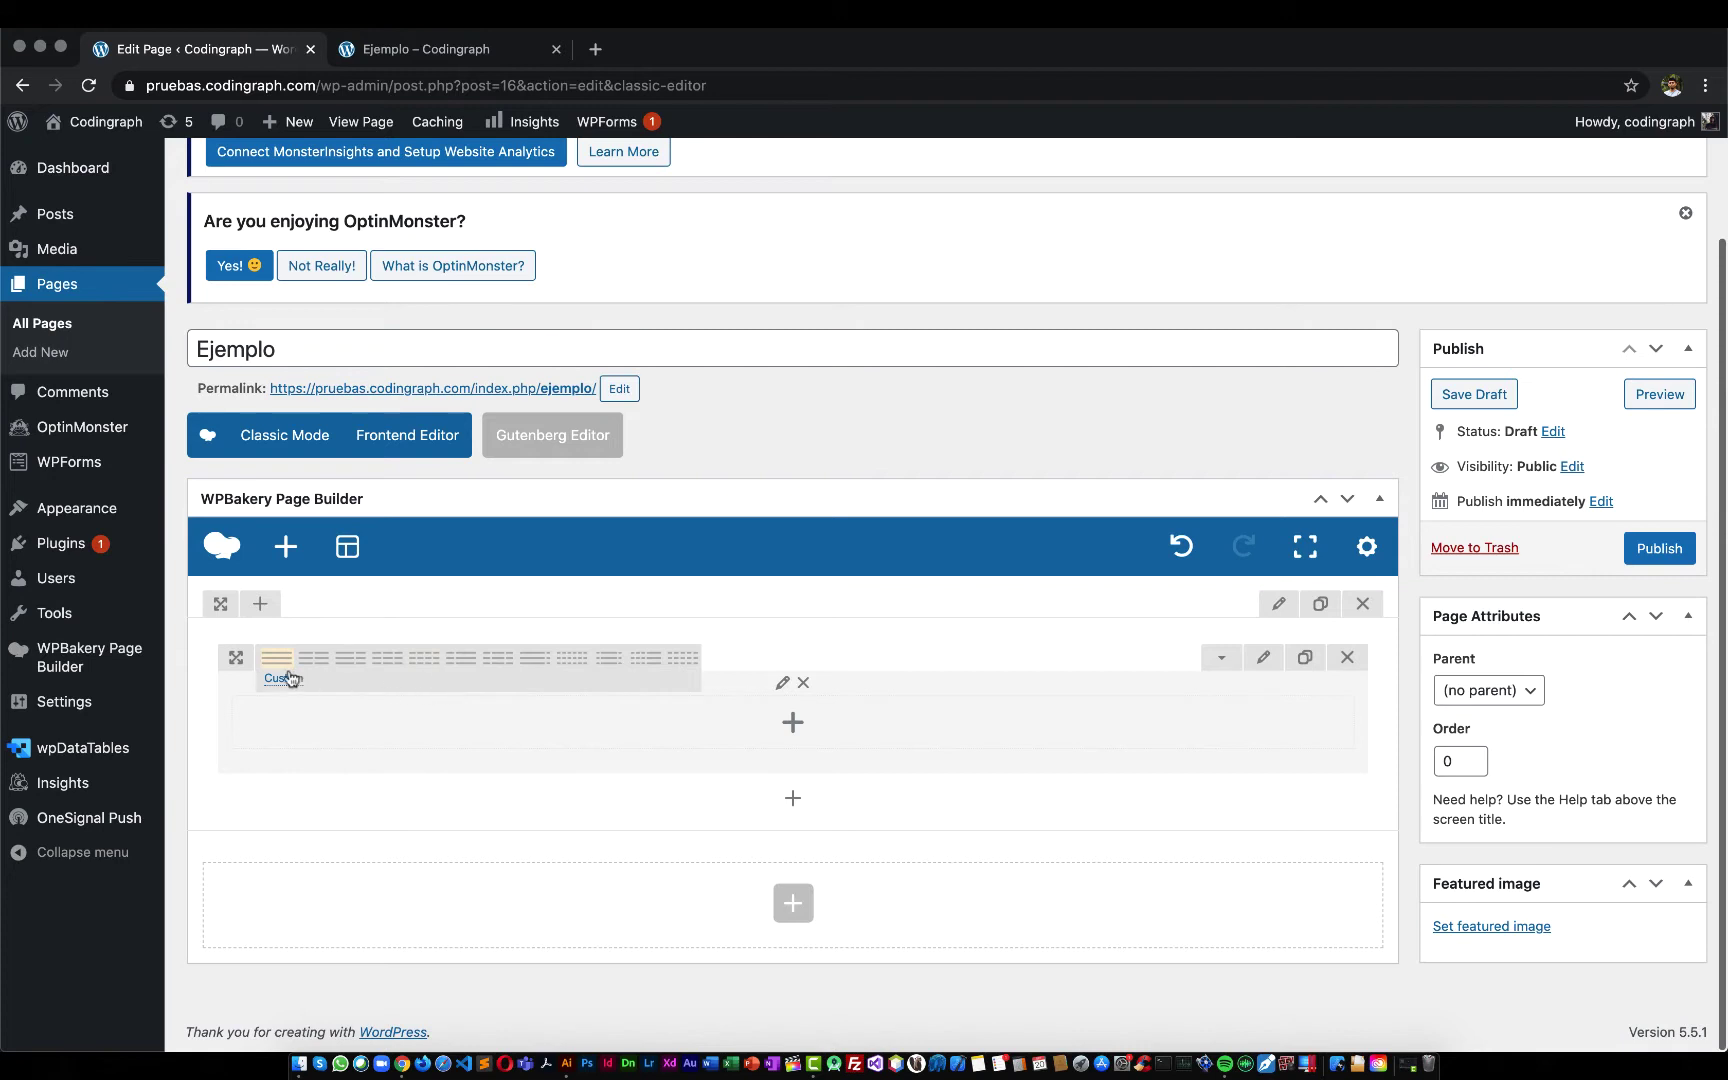
left_click(389, 660)
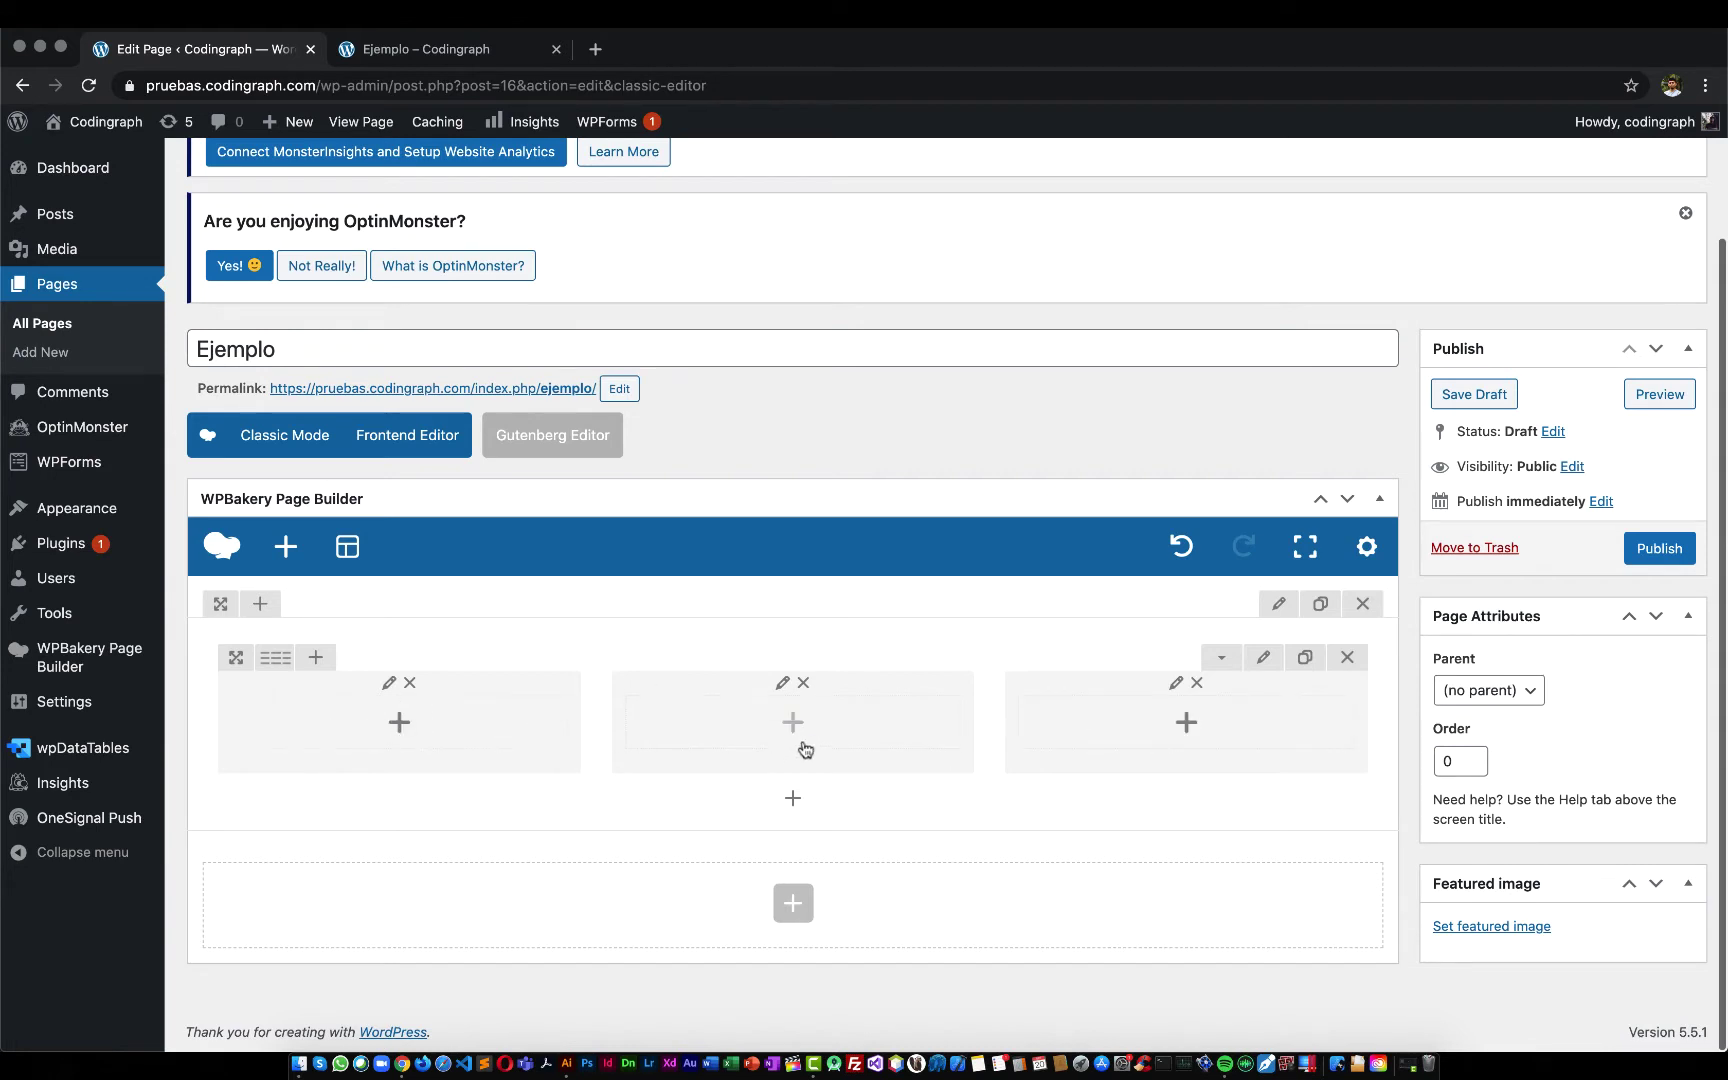
Add a Single Image element to the row's first column and move its settings window nearer the page centre
left_click(398, 724)
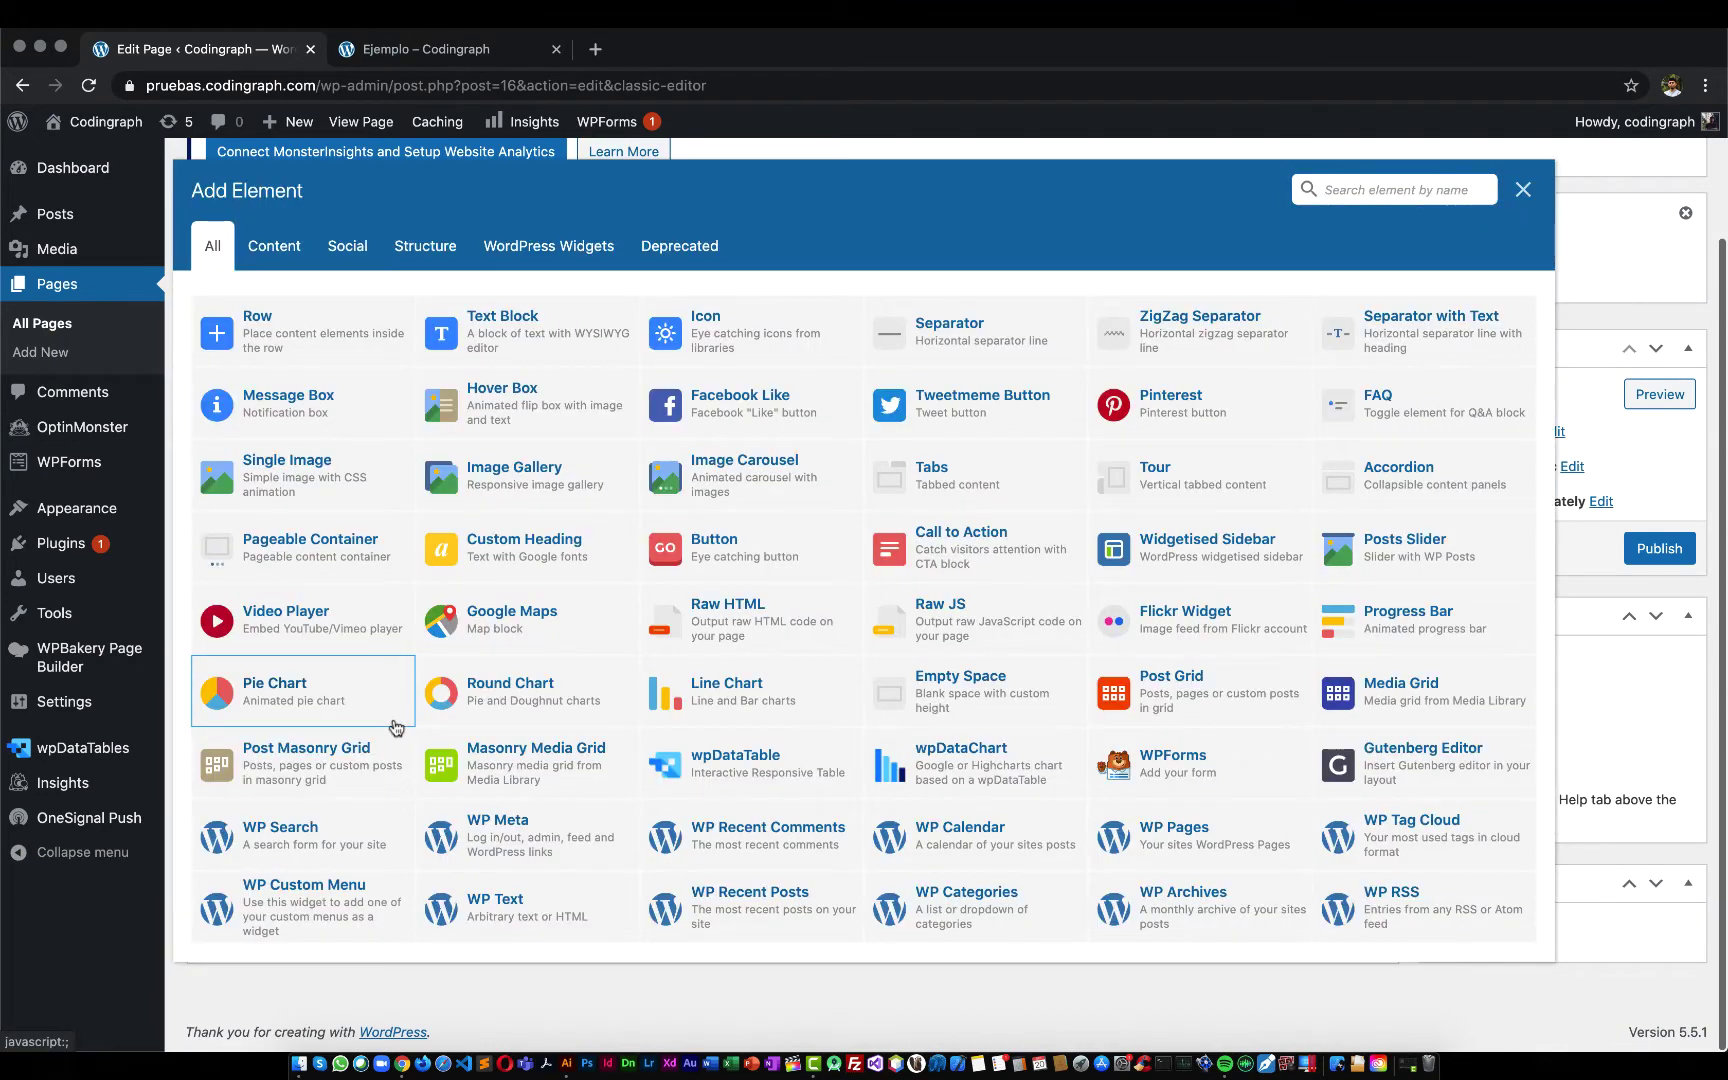
left_click(262, 478)
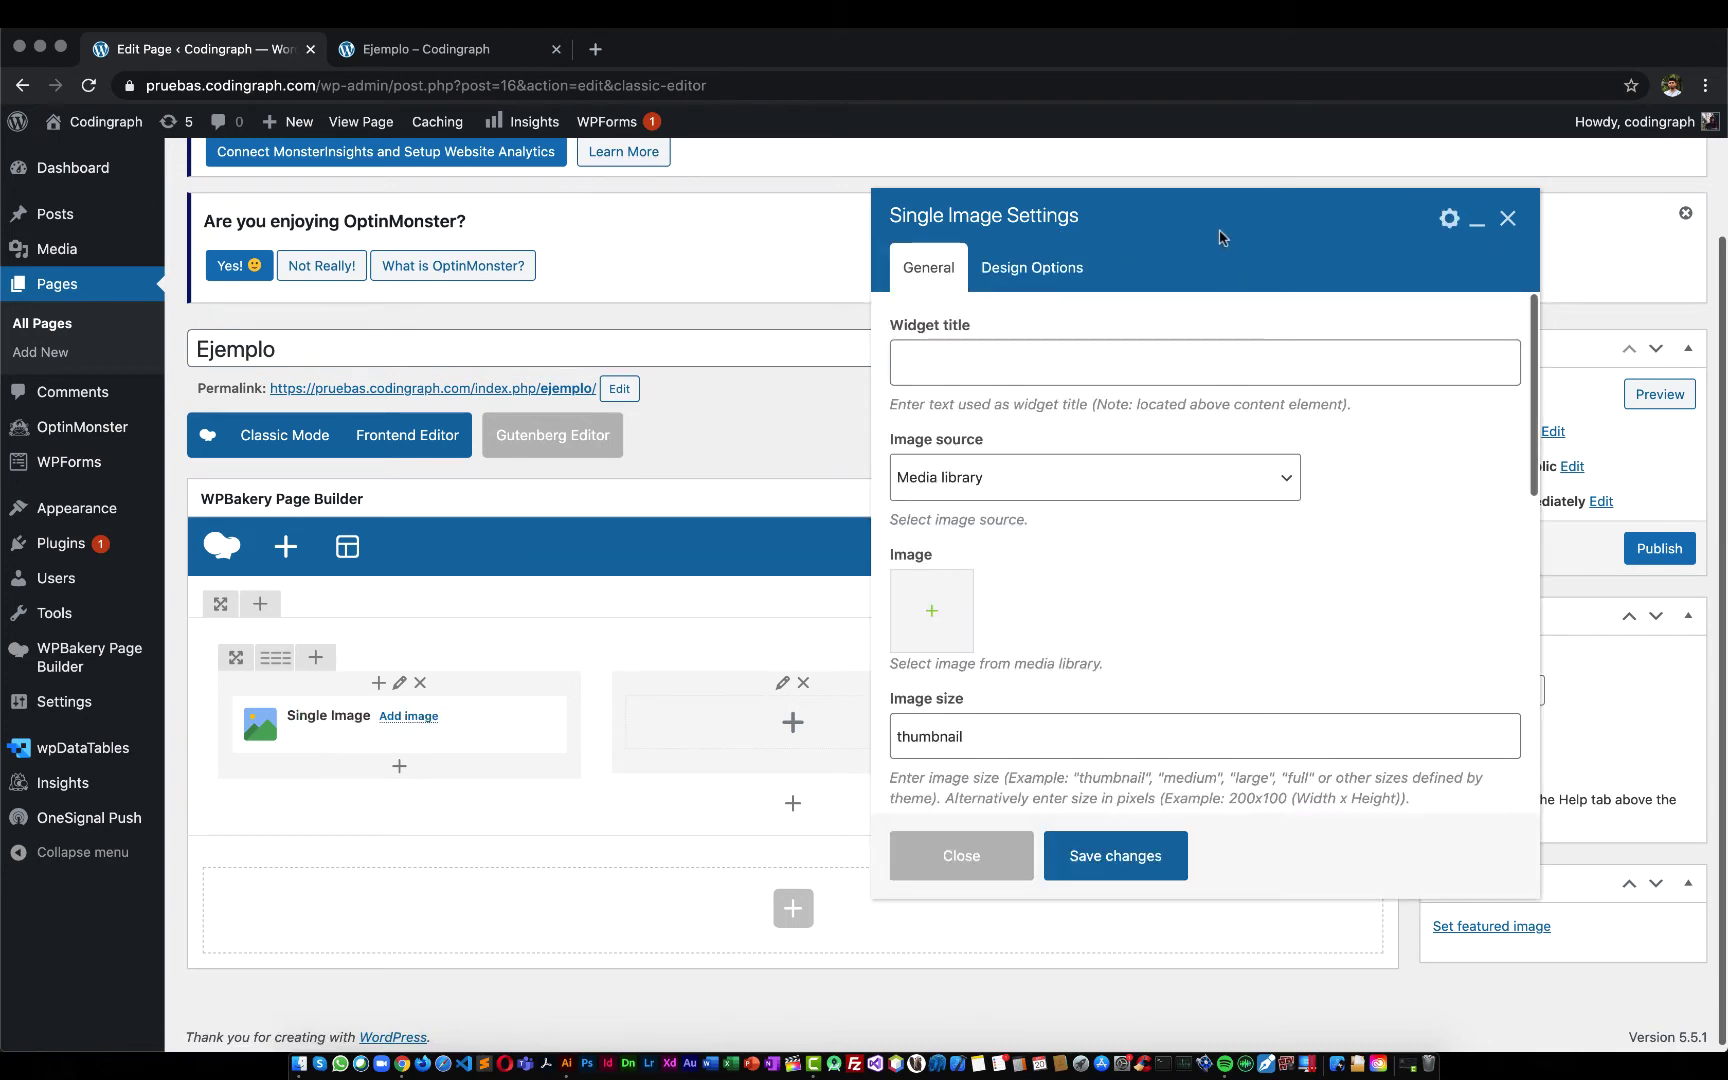
left_click_drag(1219, 237, 950, 285)
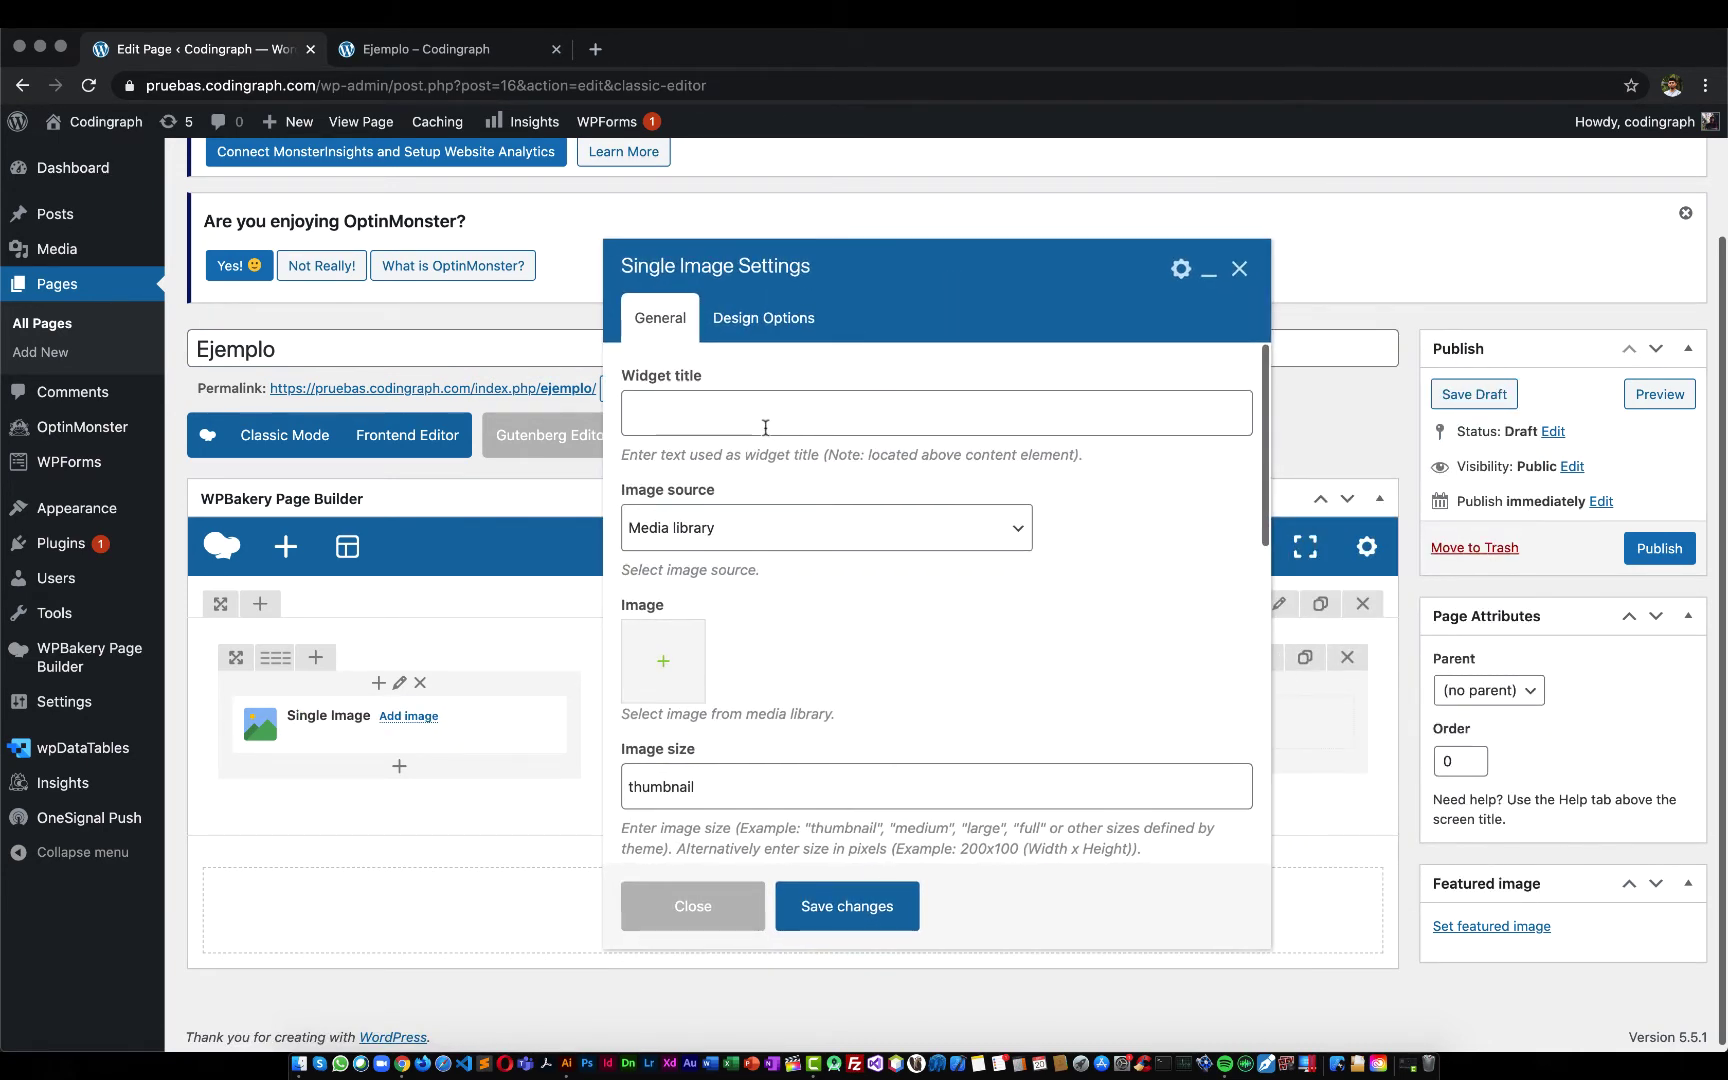
Check the Single Image element's title and source settings, and open its image selection on the existing media library files
left_click(765, 427)
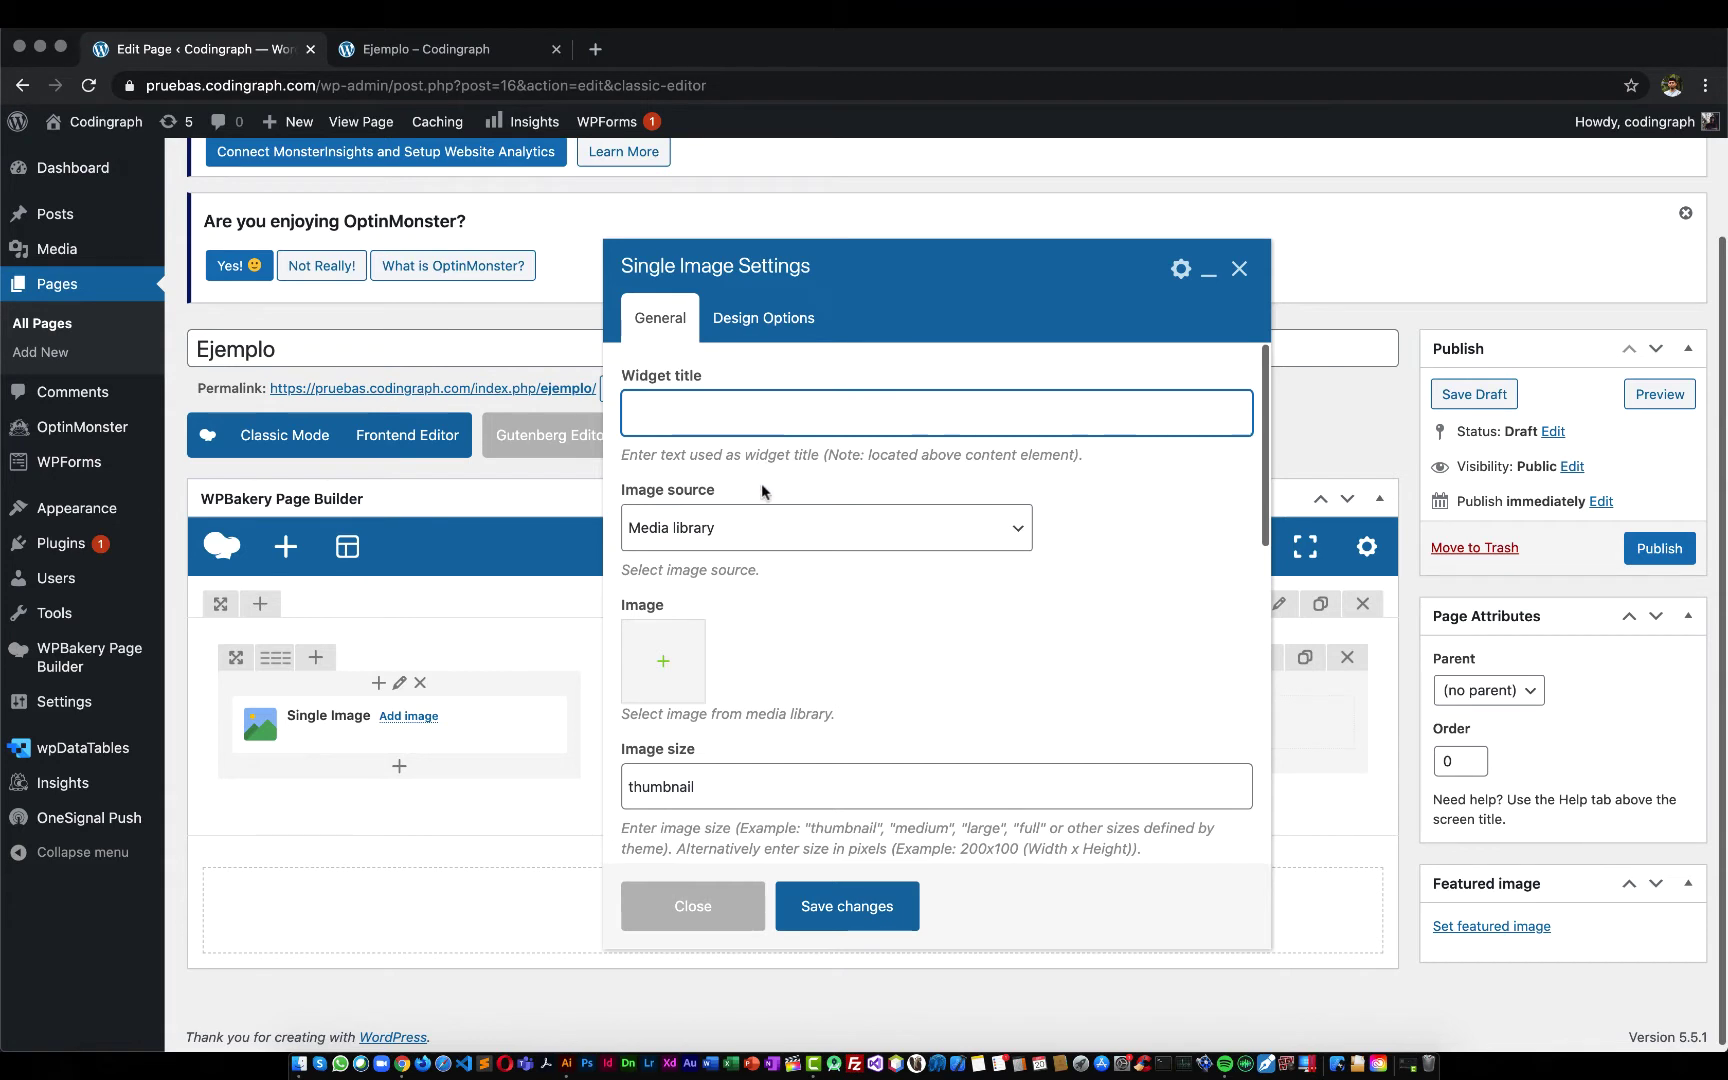
left_click(757, 530)
left_click(784, 606)
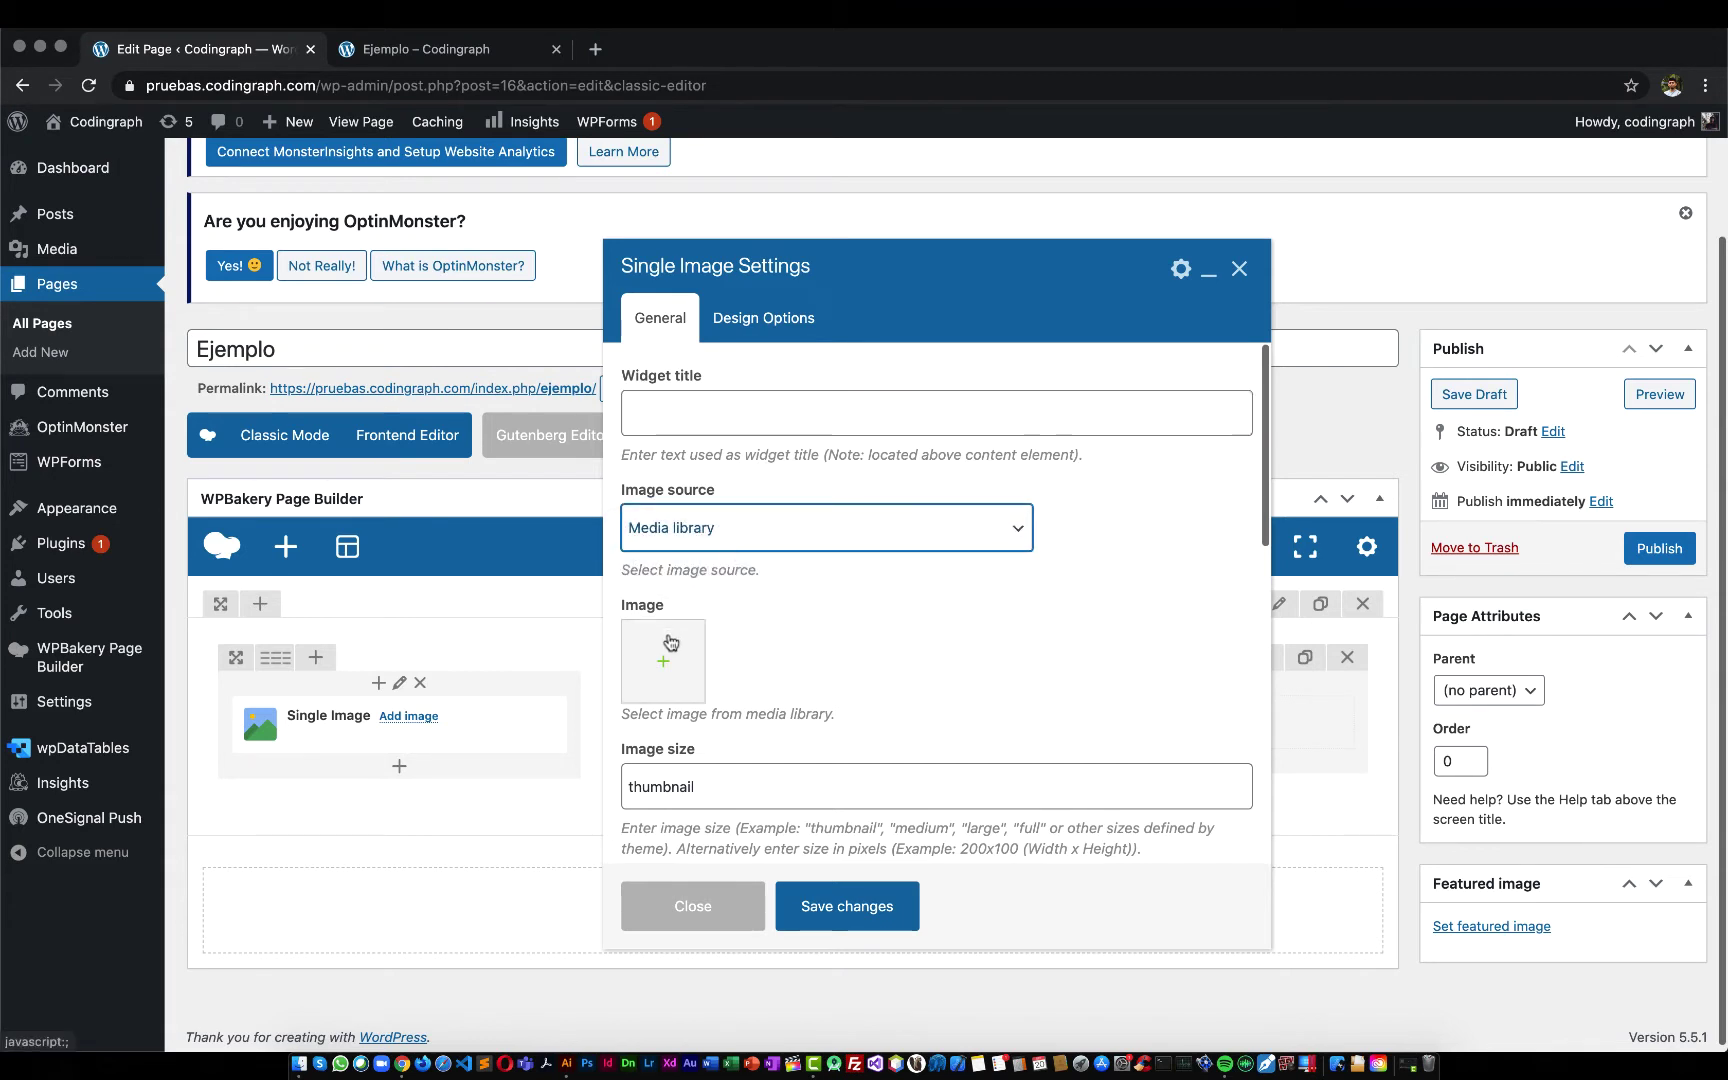
left_click(663, 660)
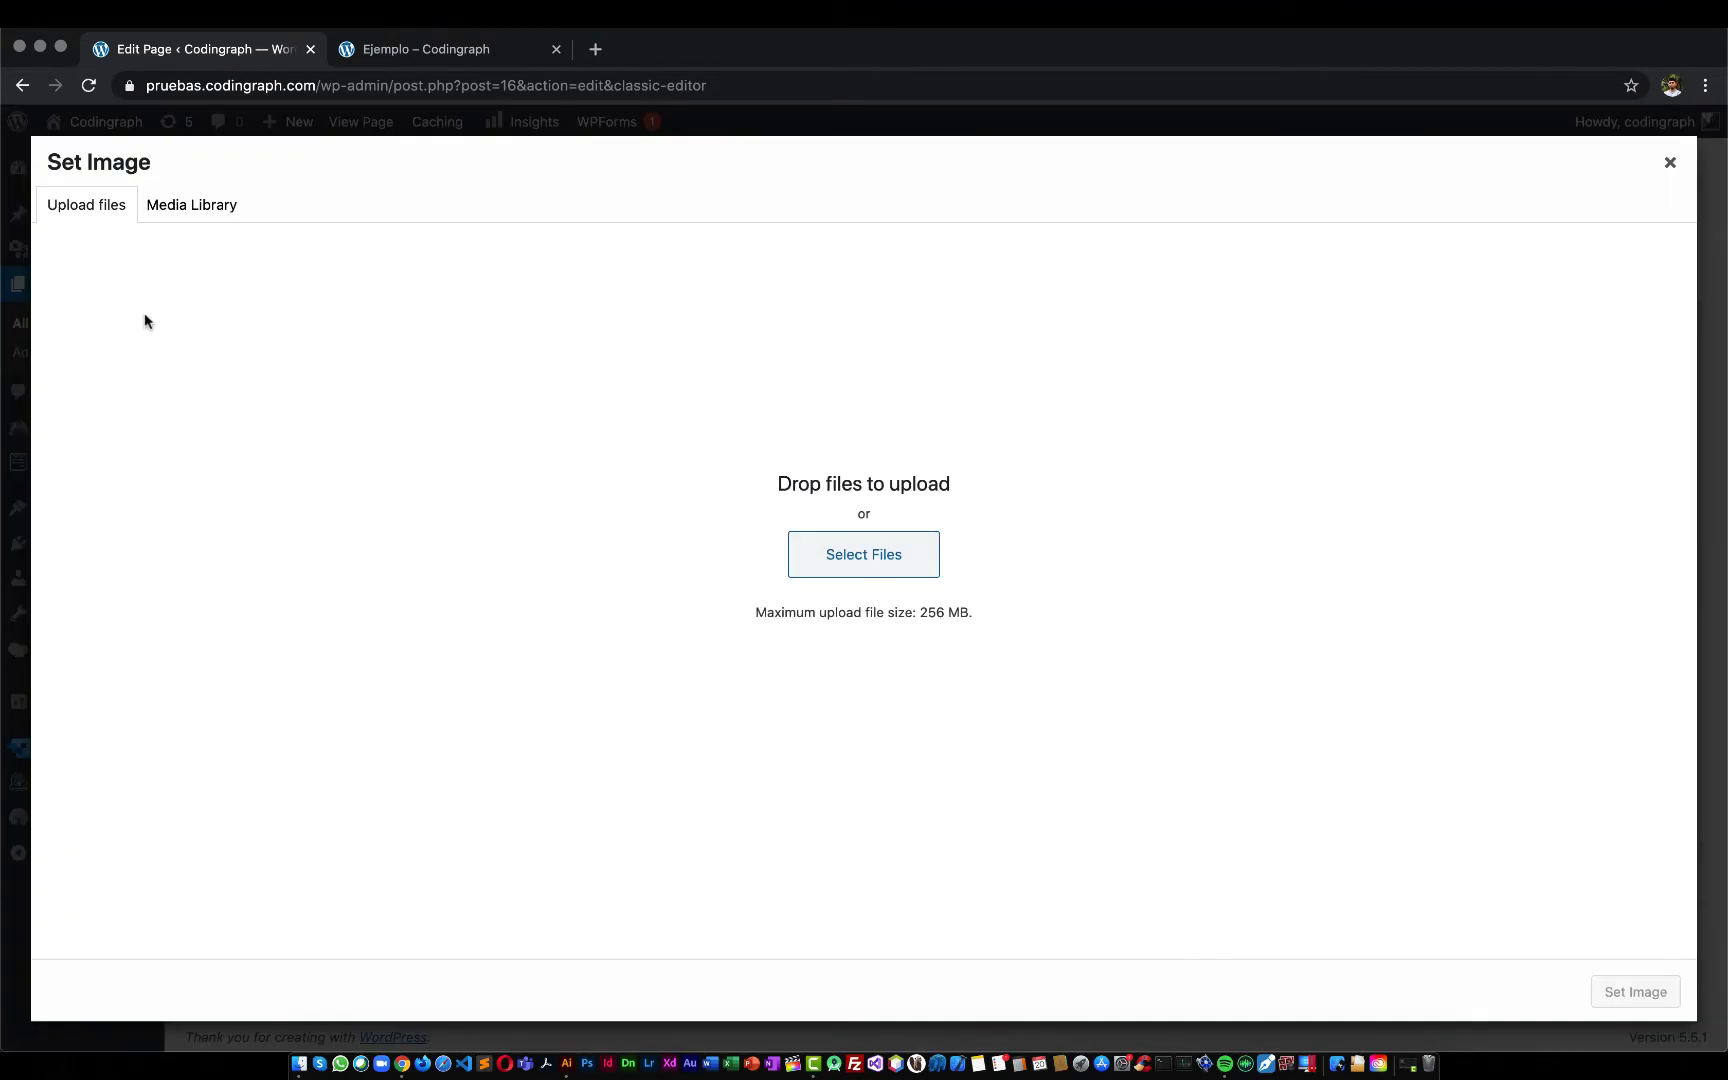
left_click(162, 218)
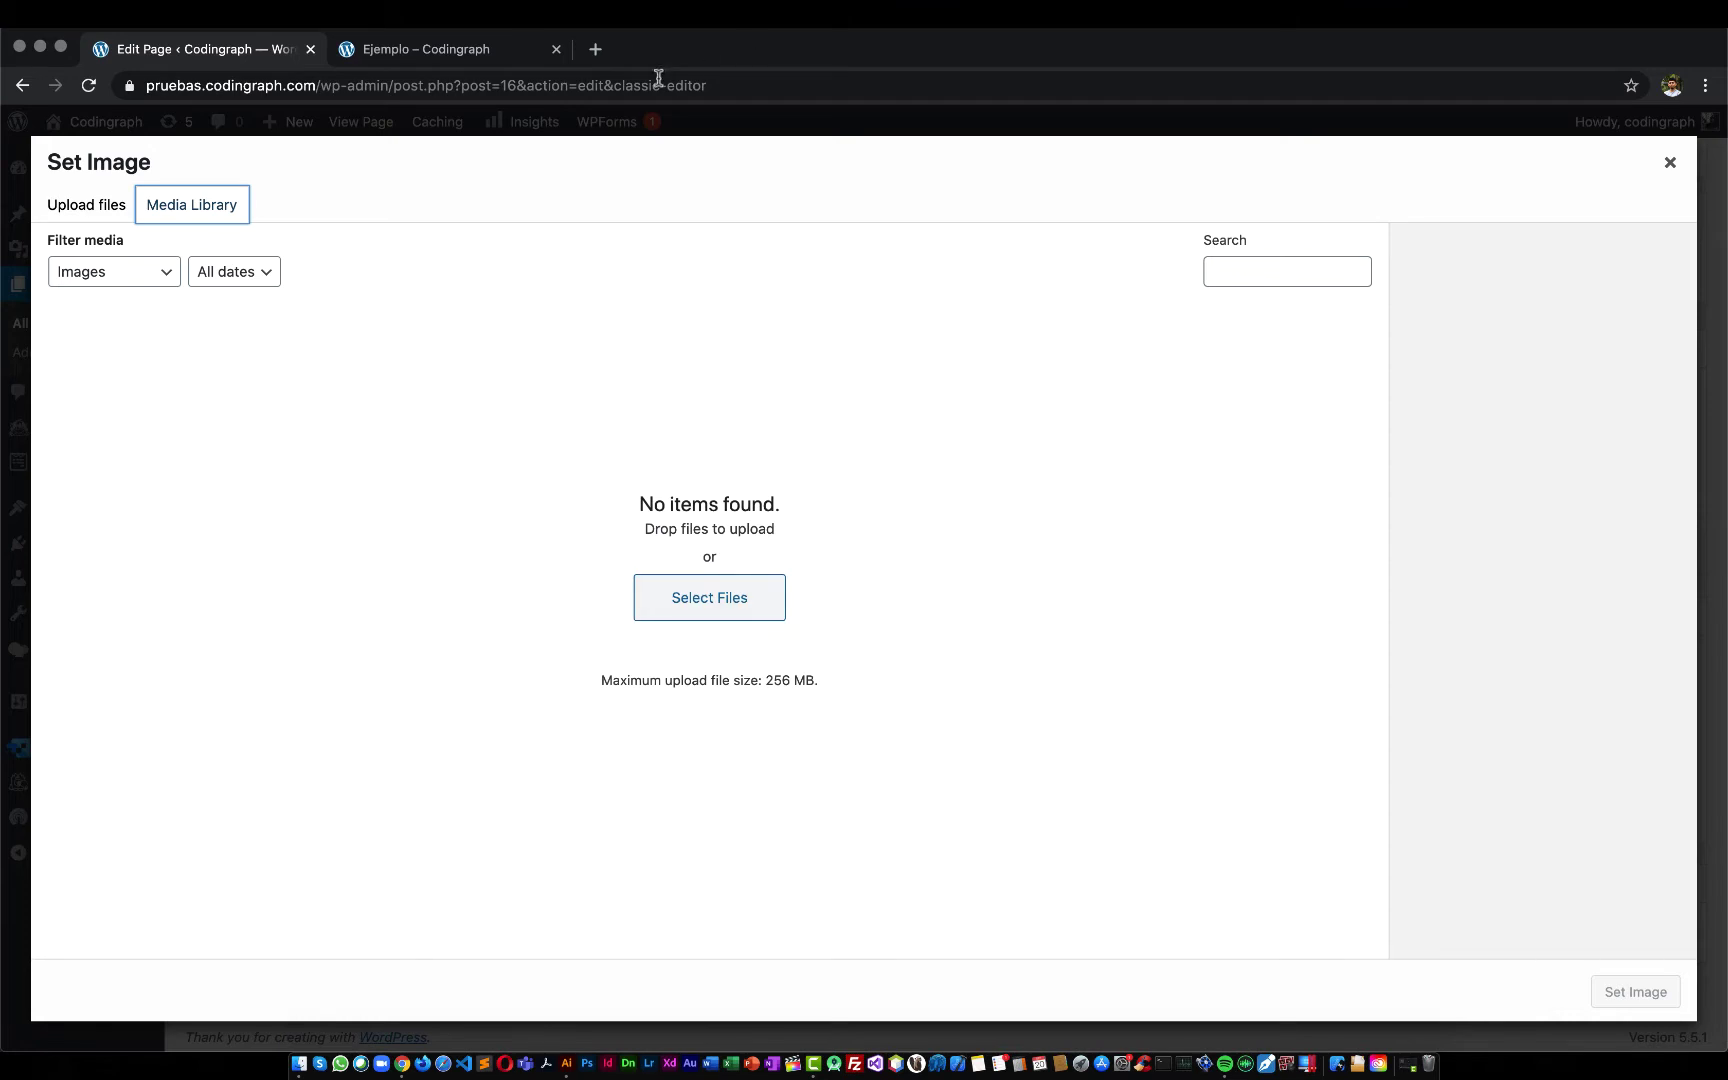
Search Google Images for "futbol" in a new browser tab and save the abc.es picture of a player's legs and ball
left_click(596, 50)
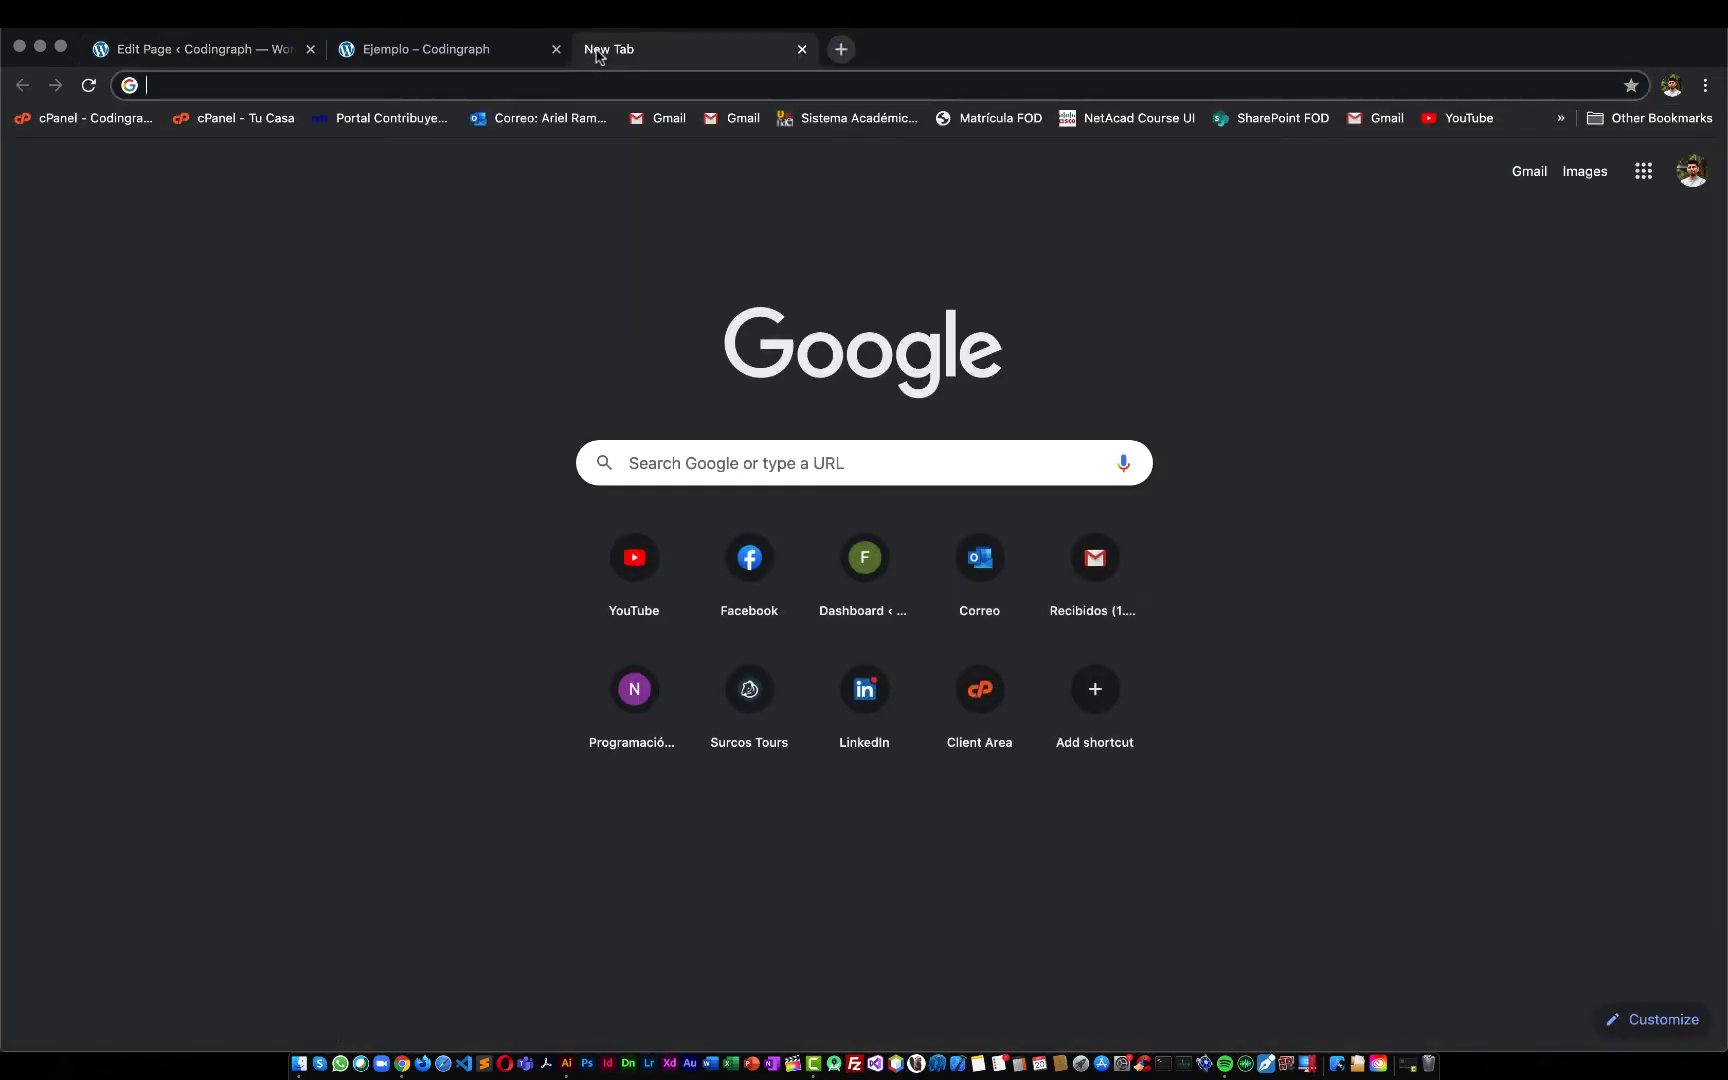
type("futbol")
key("Return")
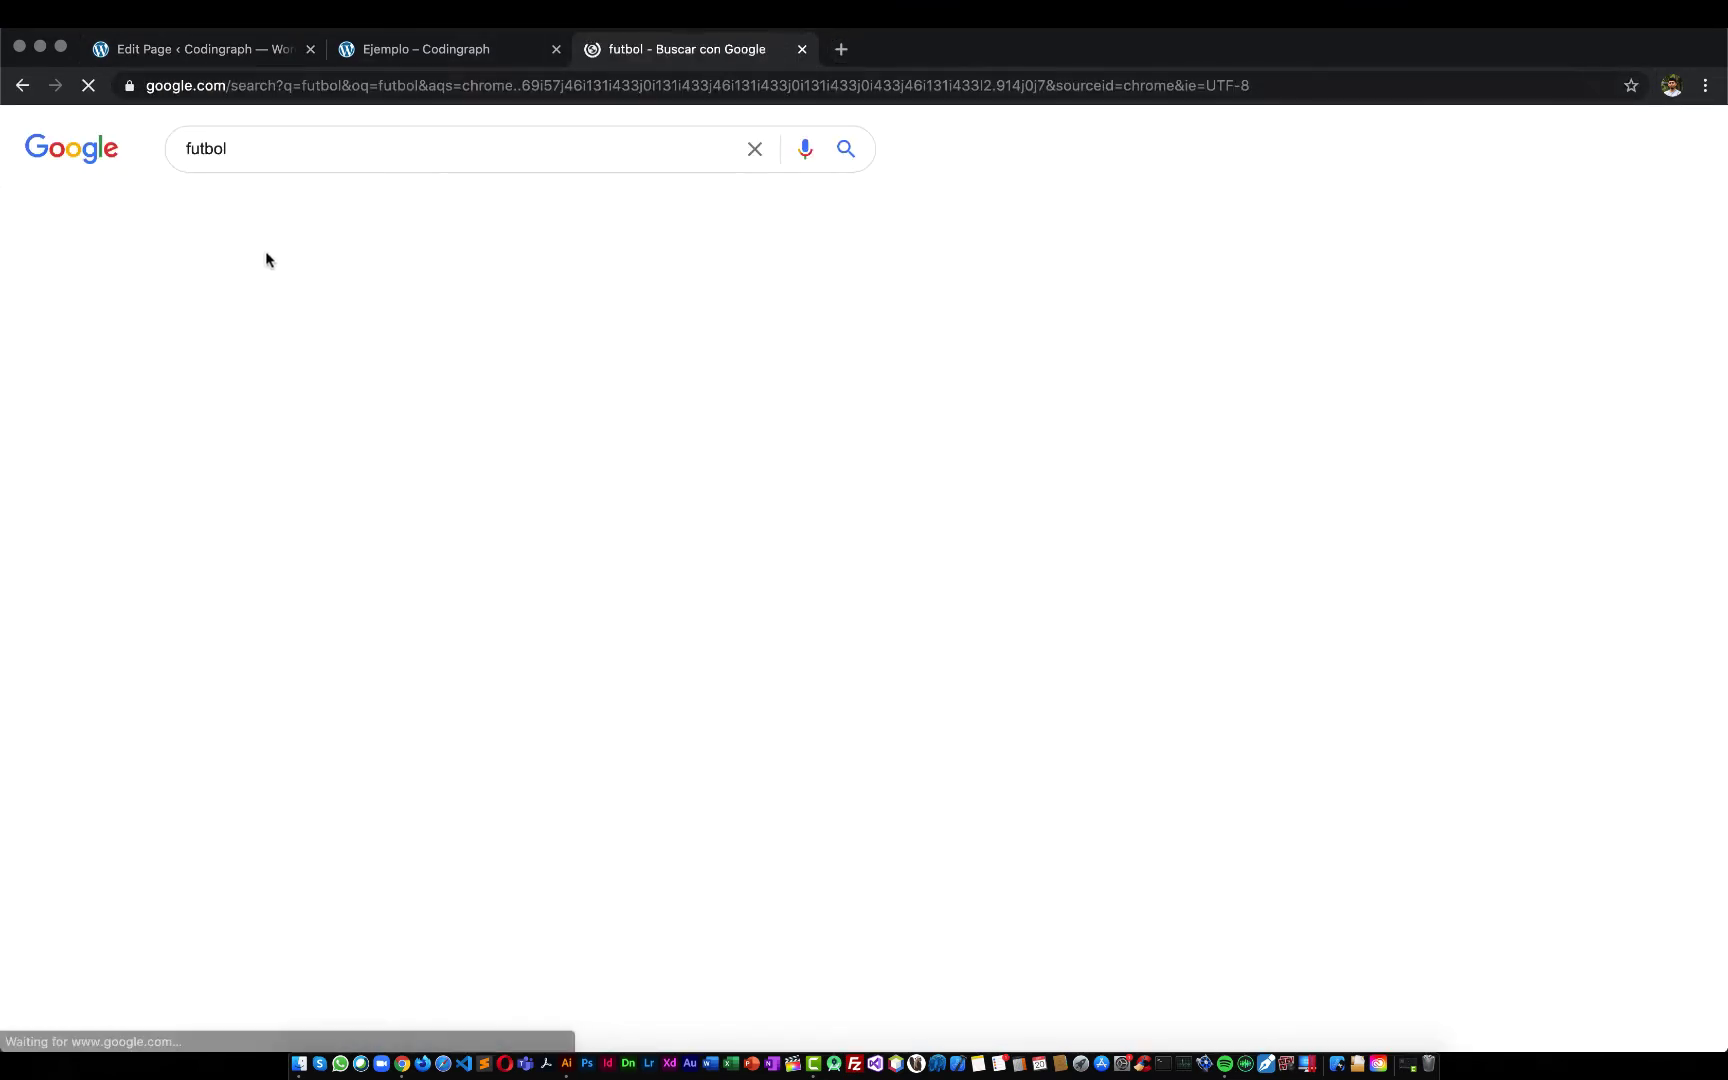
left_click(268, 210)
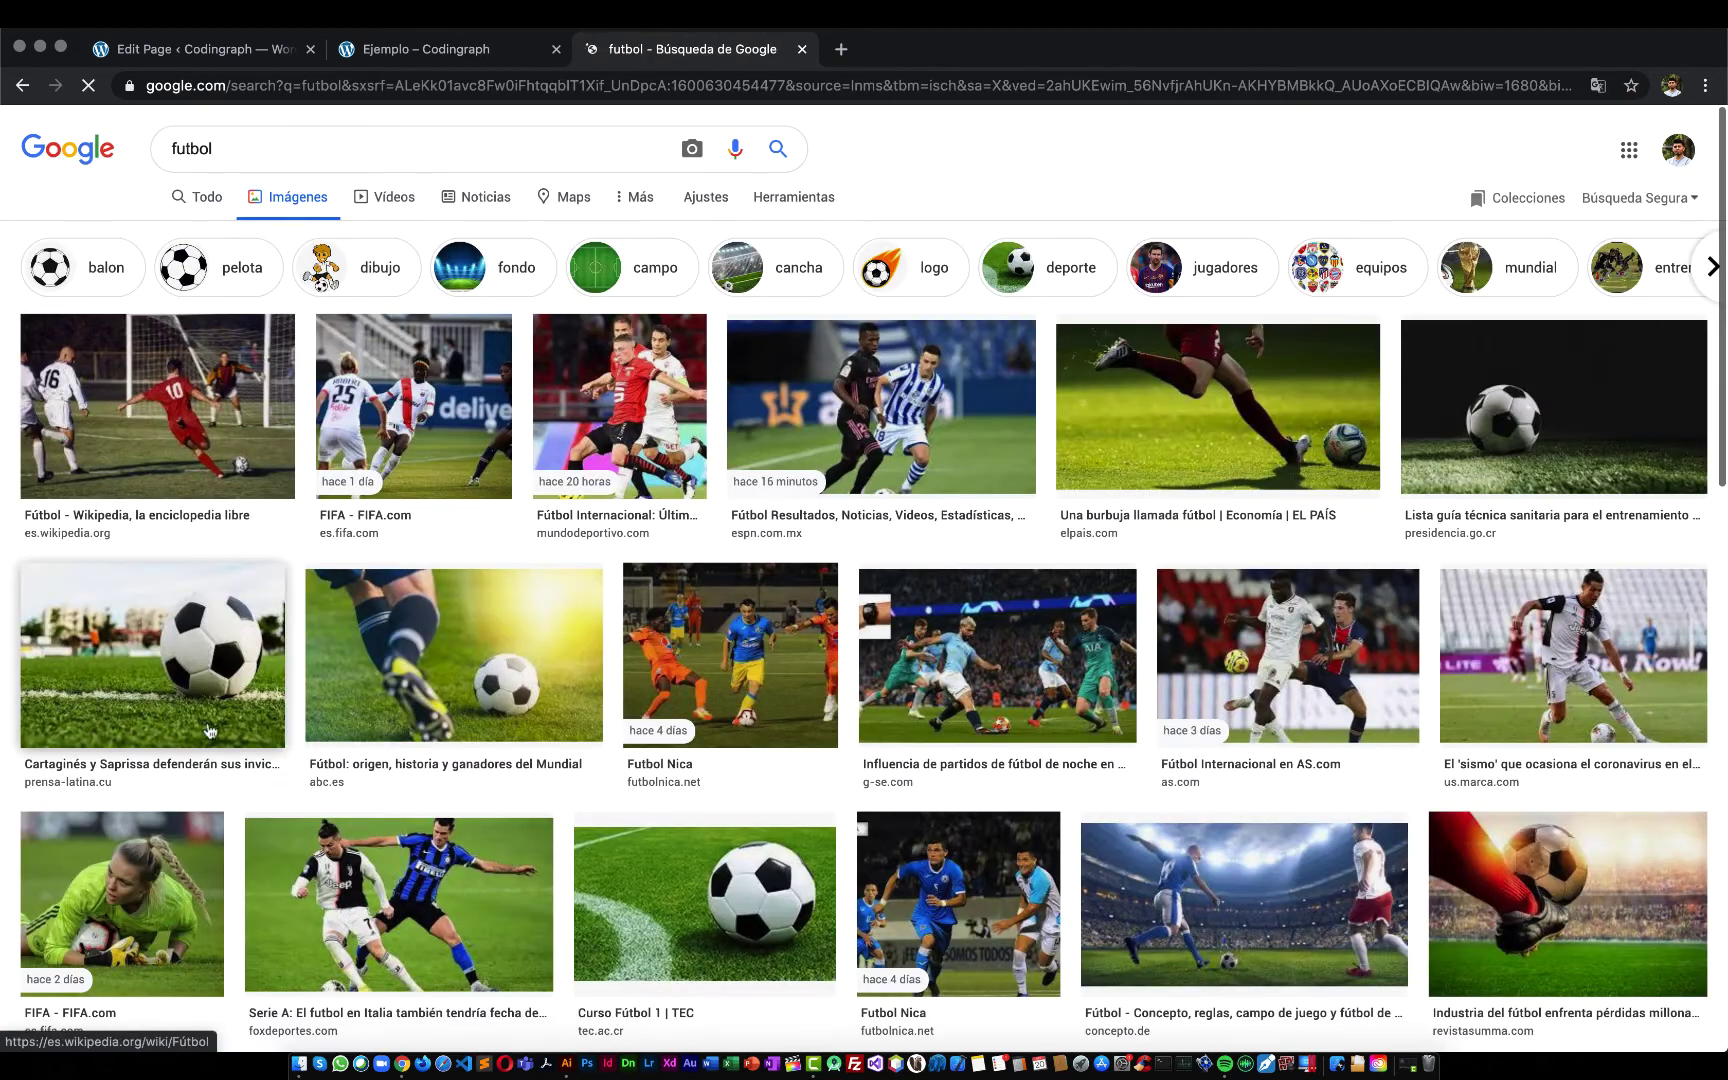
left_click(322, 670)
right_click(1303, 326)
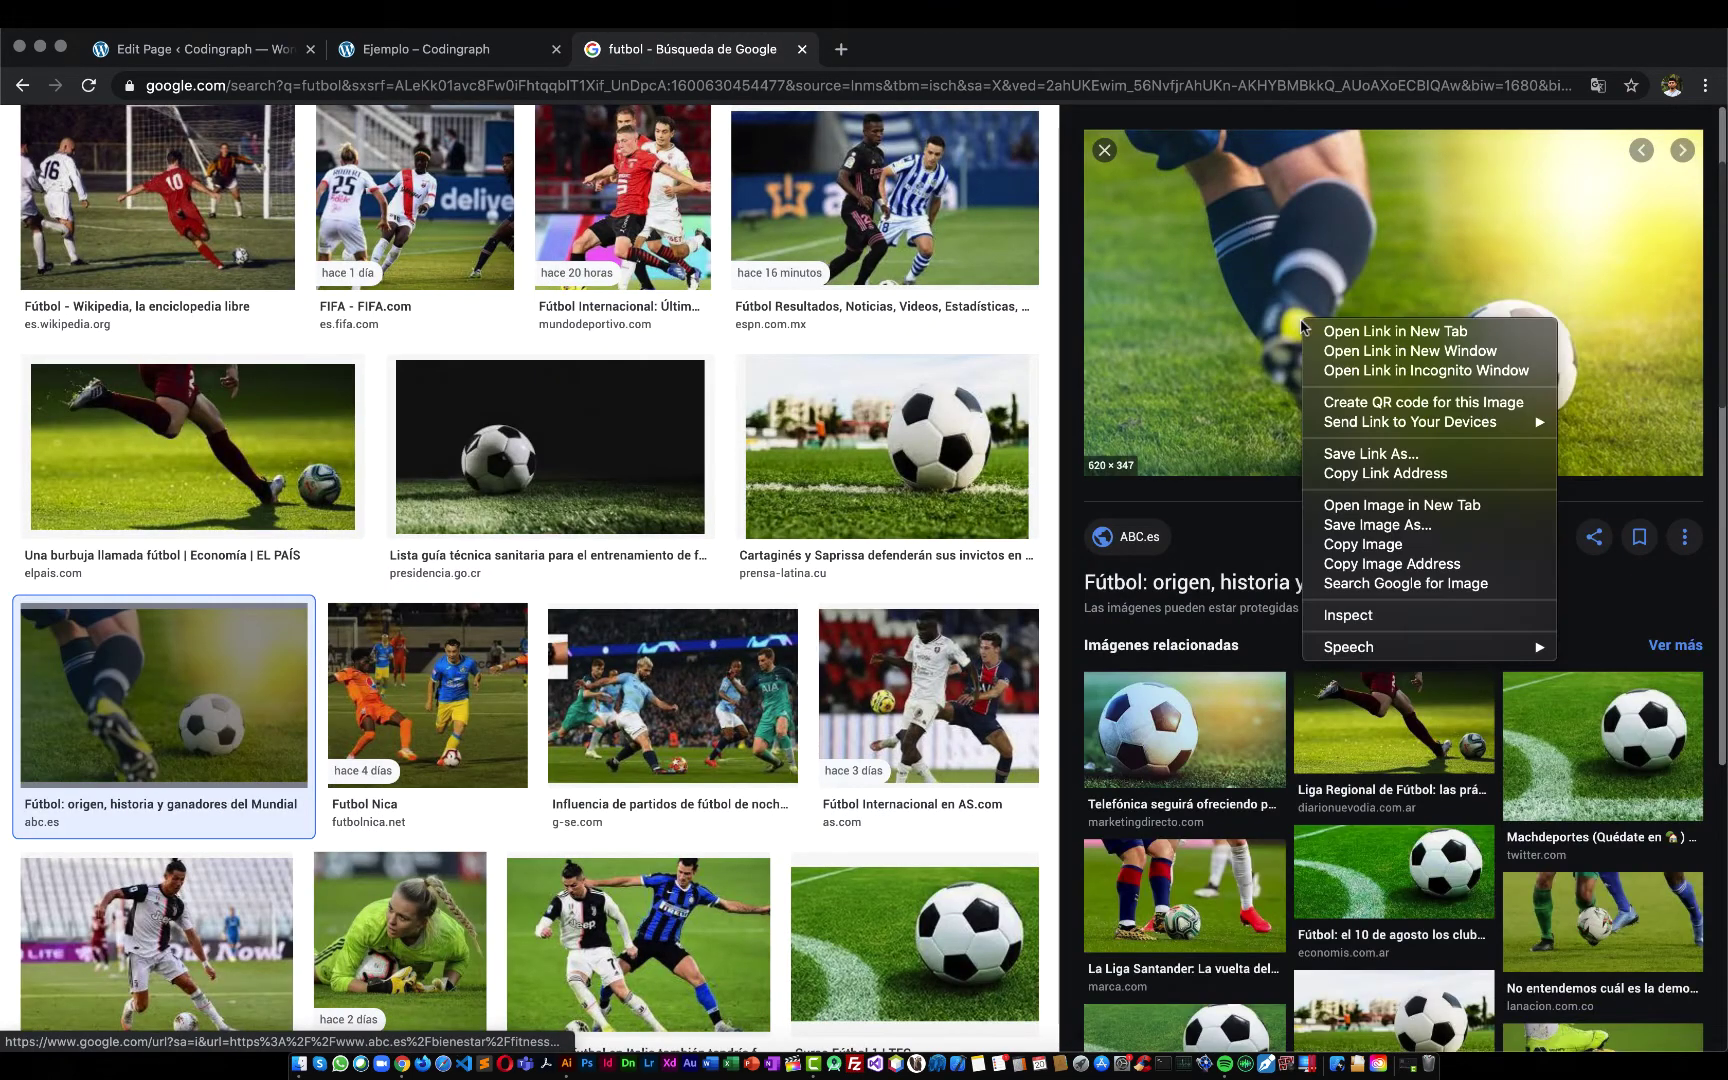
left_click(1377, 525)
Return to the page editor and upload the downloaded futbol-1-kU3C JPG to the media library
left_click(410, 50)
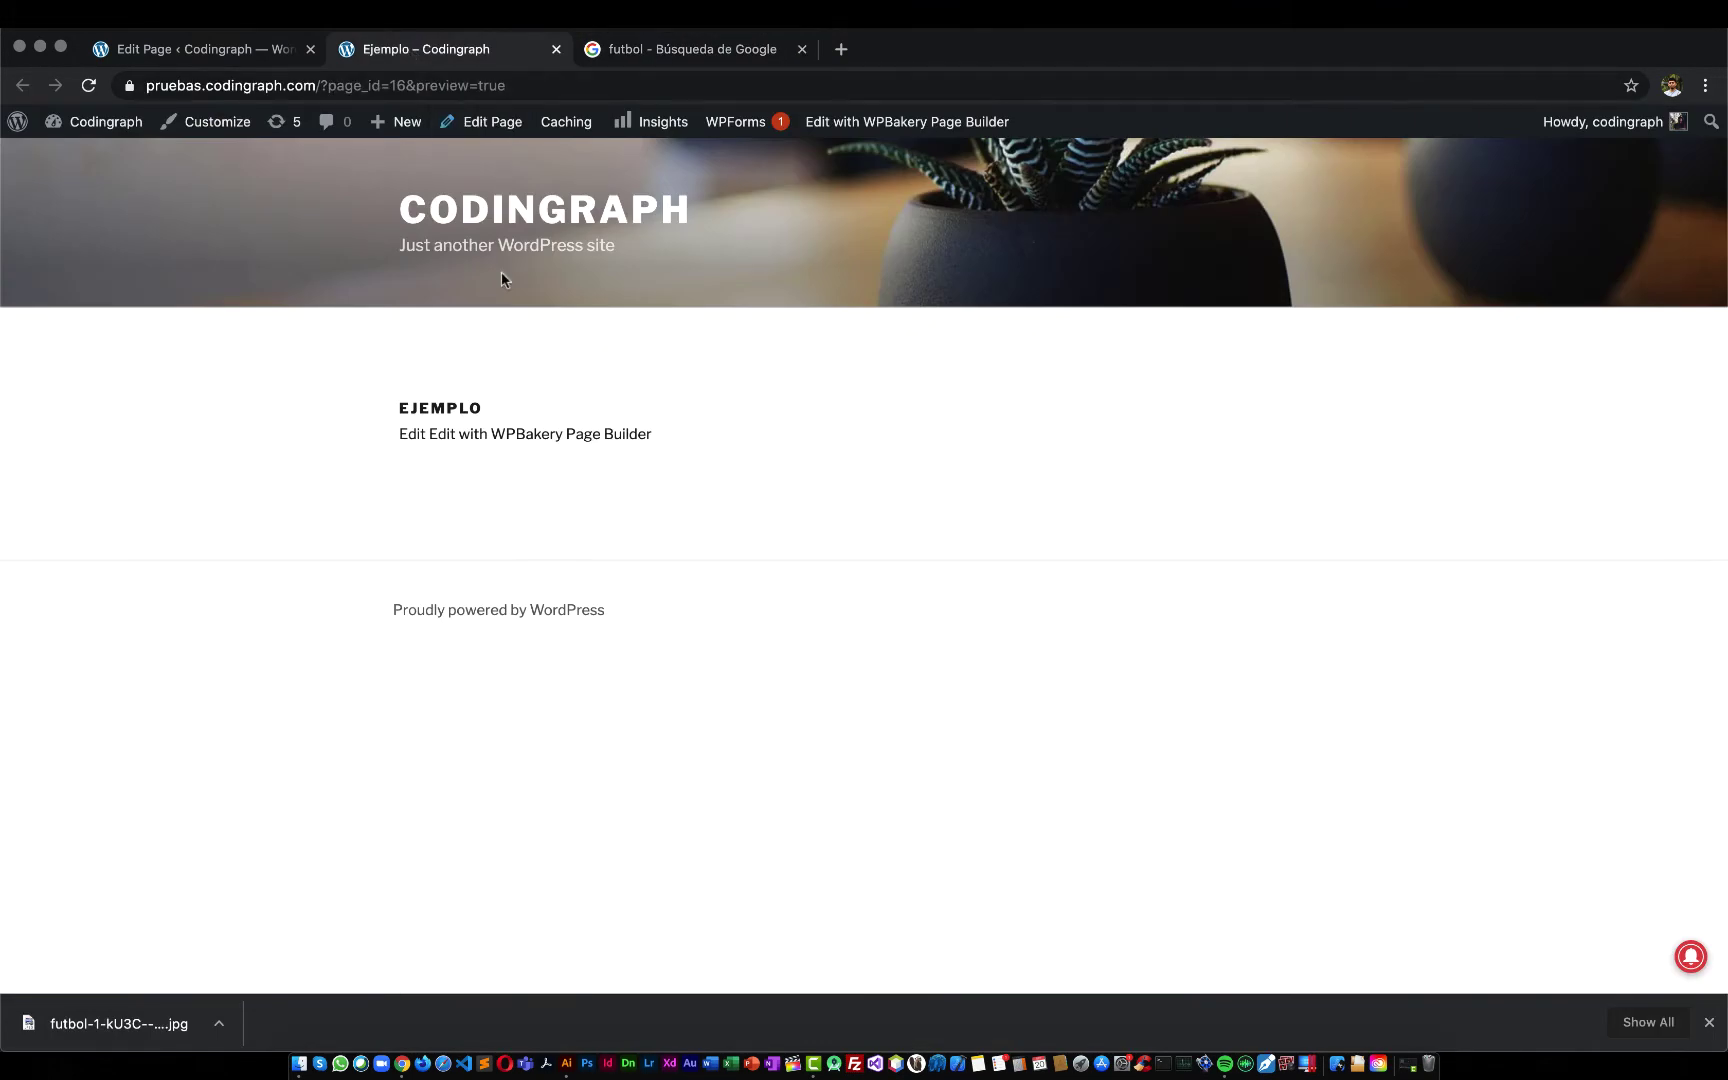
left_click(280, 50)
left_click(684, 588)
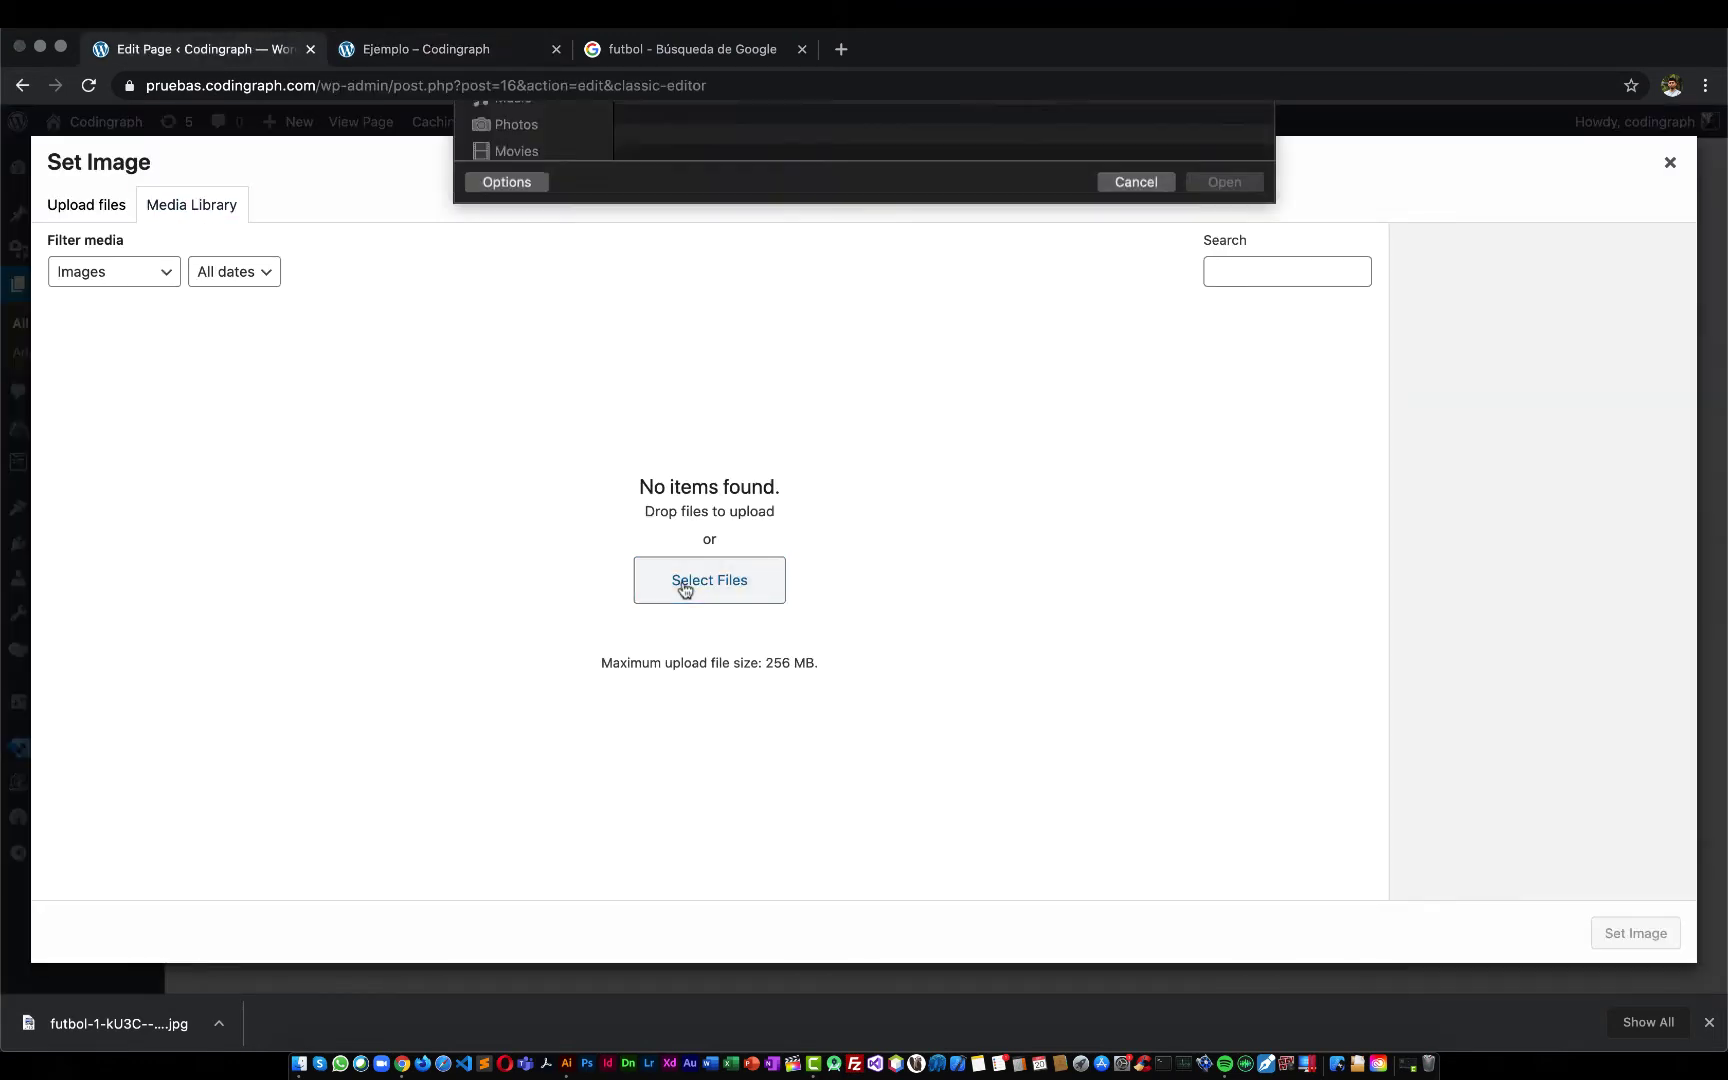
double_click(668, 182)
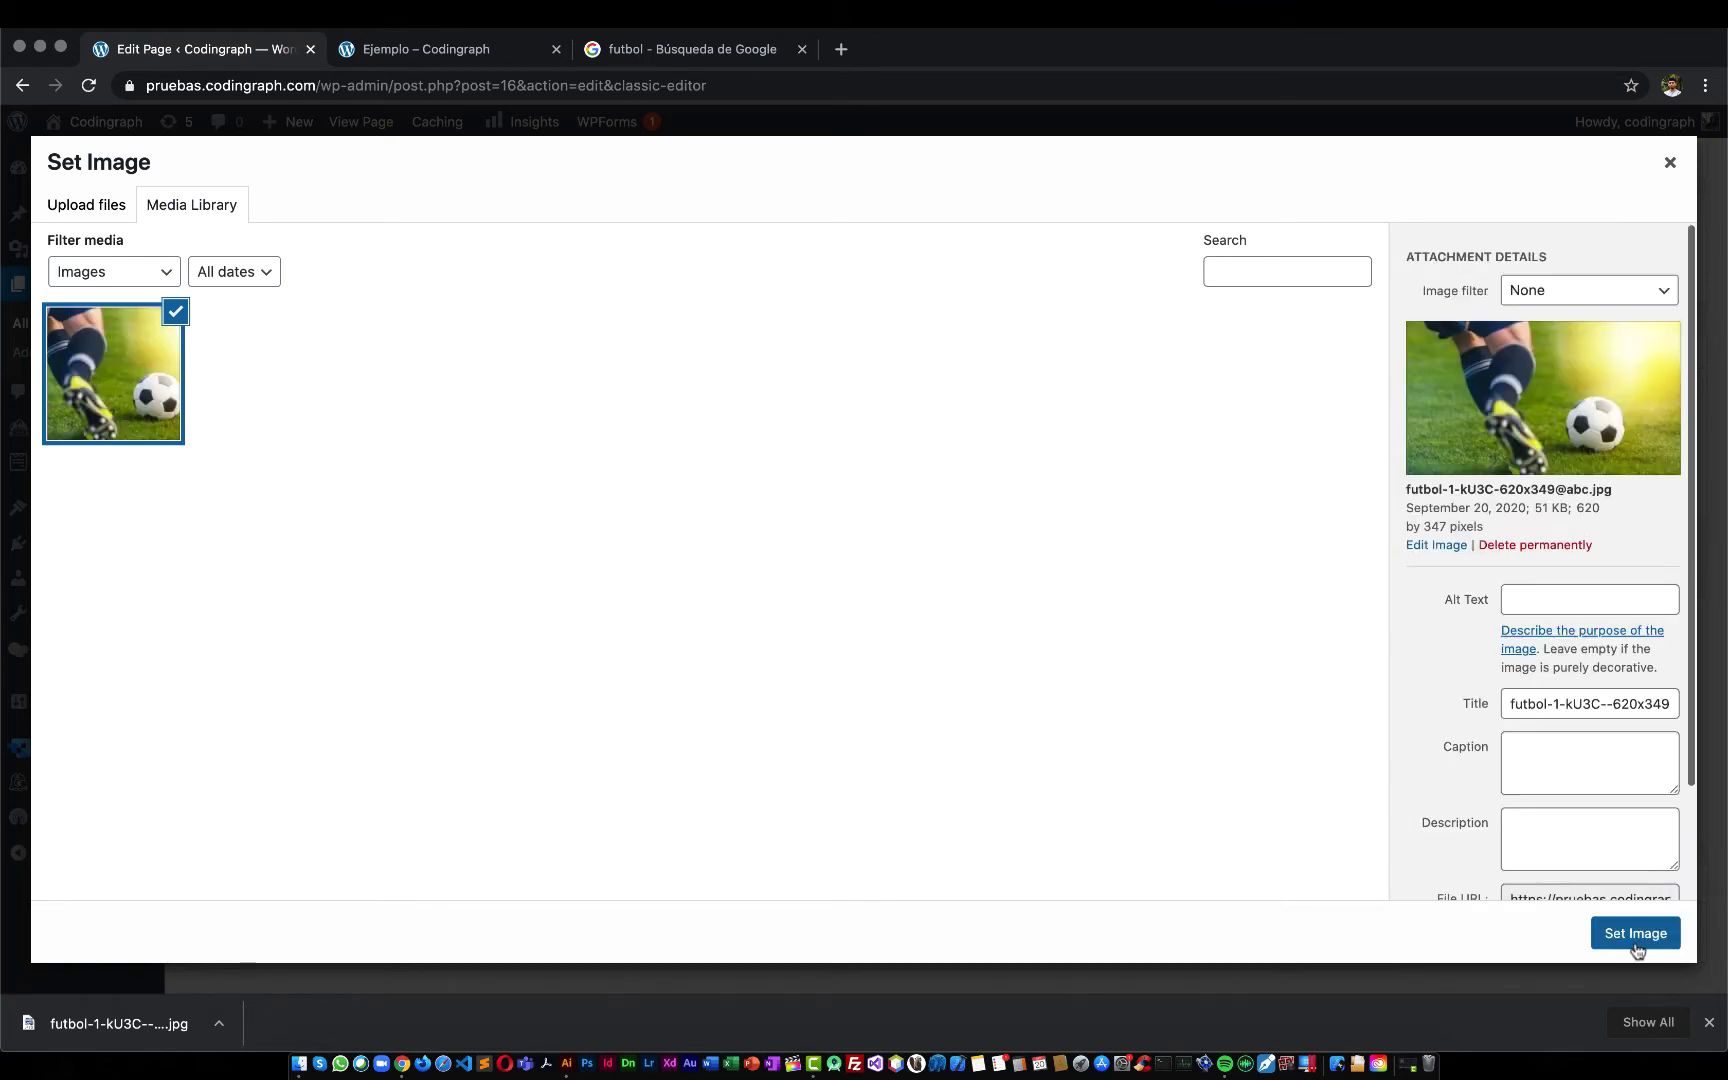
Give the uploaded football picture the caption "Jugador de Fútbol" and set it as the element's image
scroll(1516, 880, "down", 2)
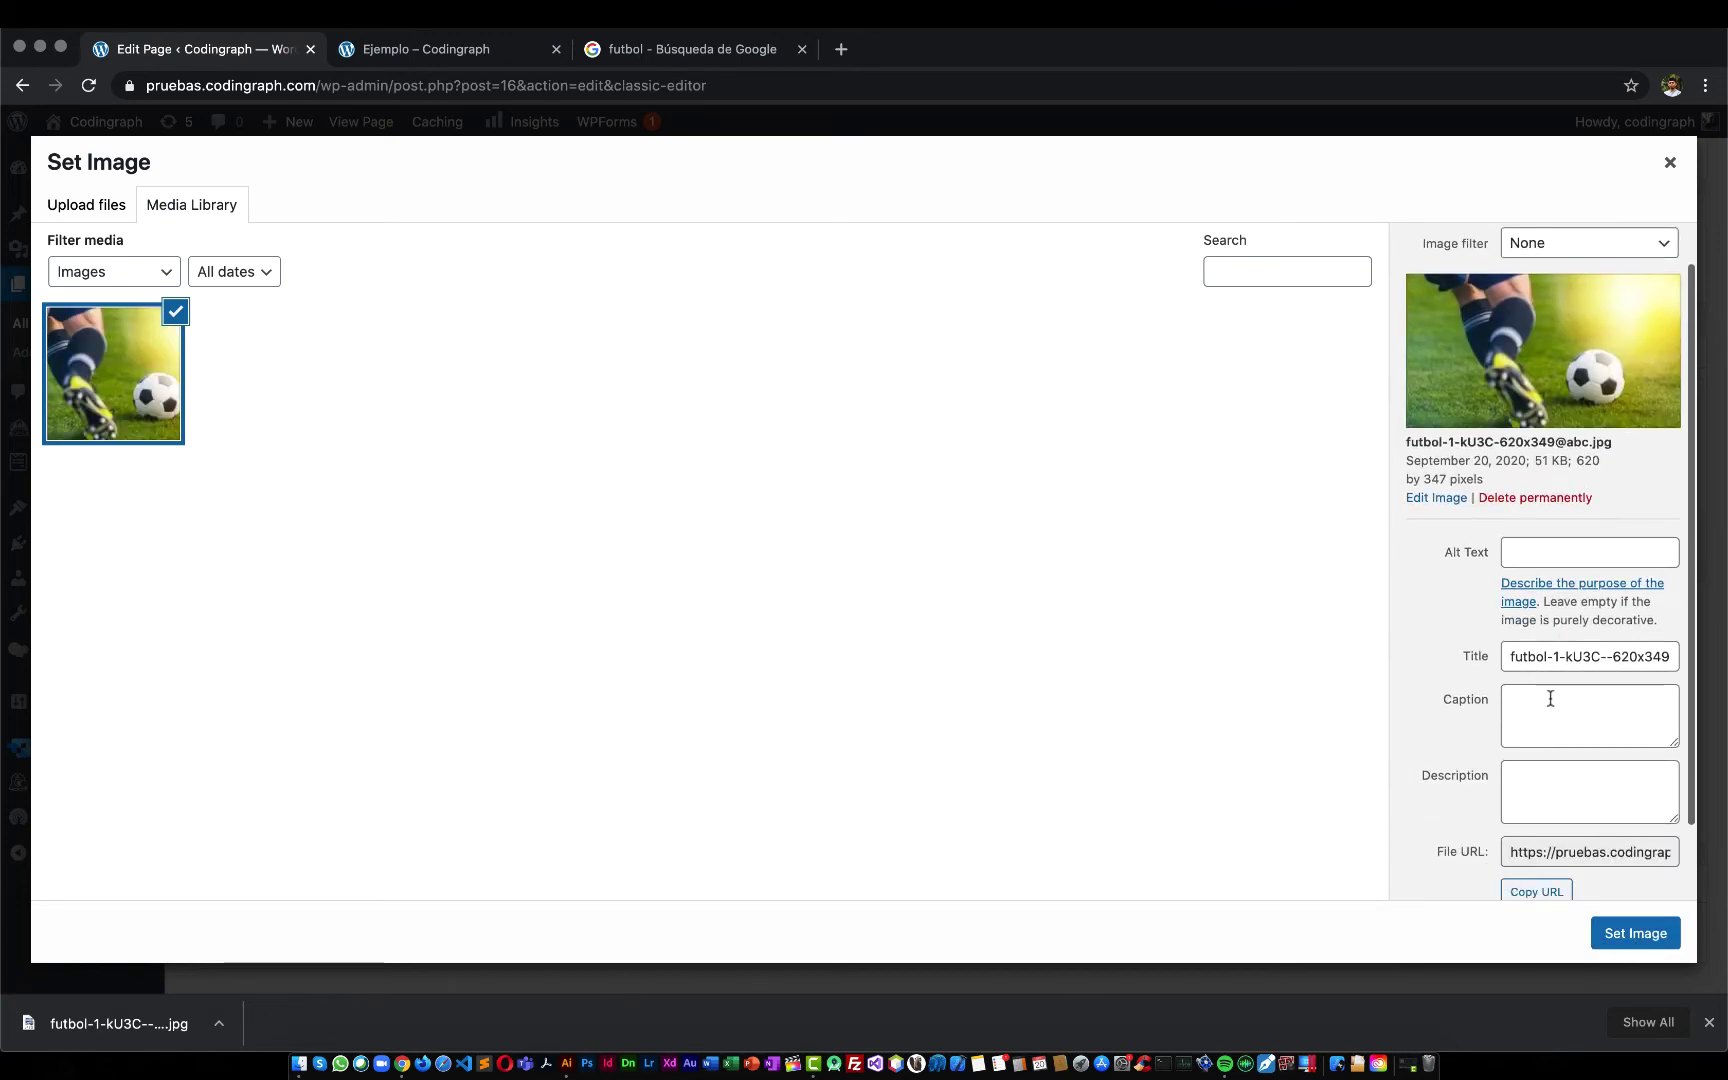
left_click(1550, 698)
type("Jugador de fútbol")
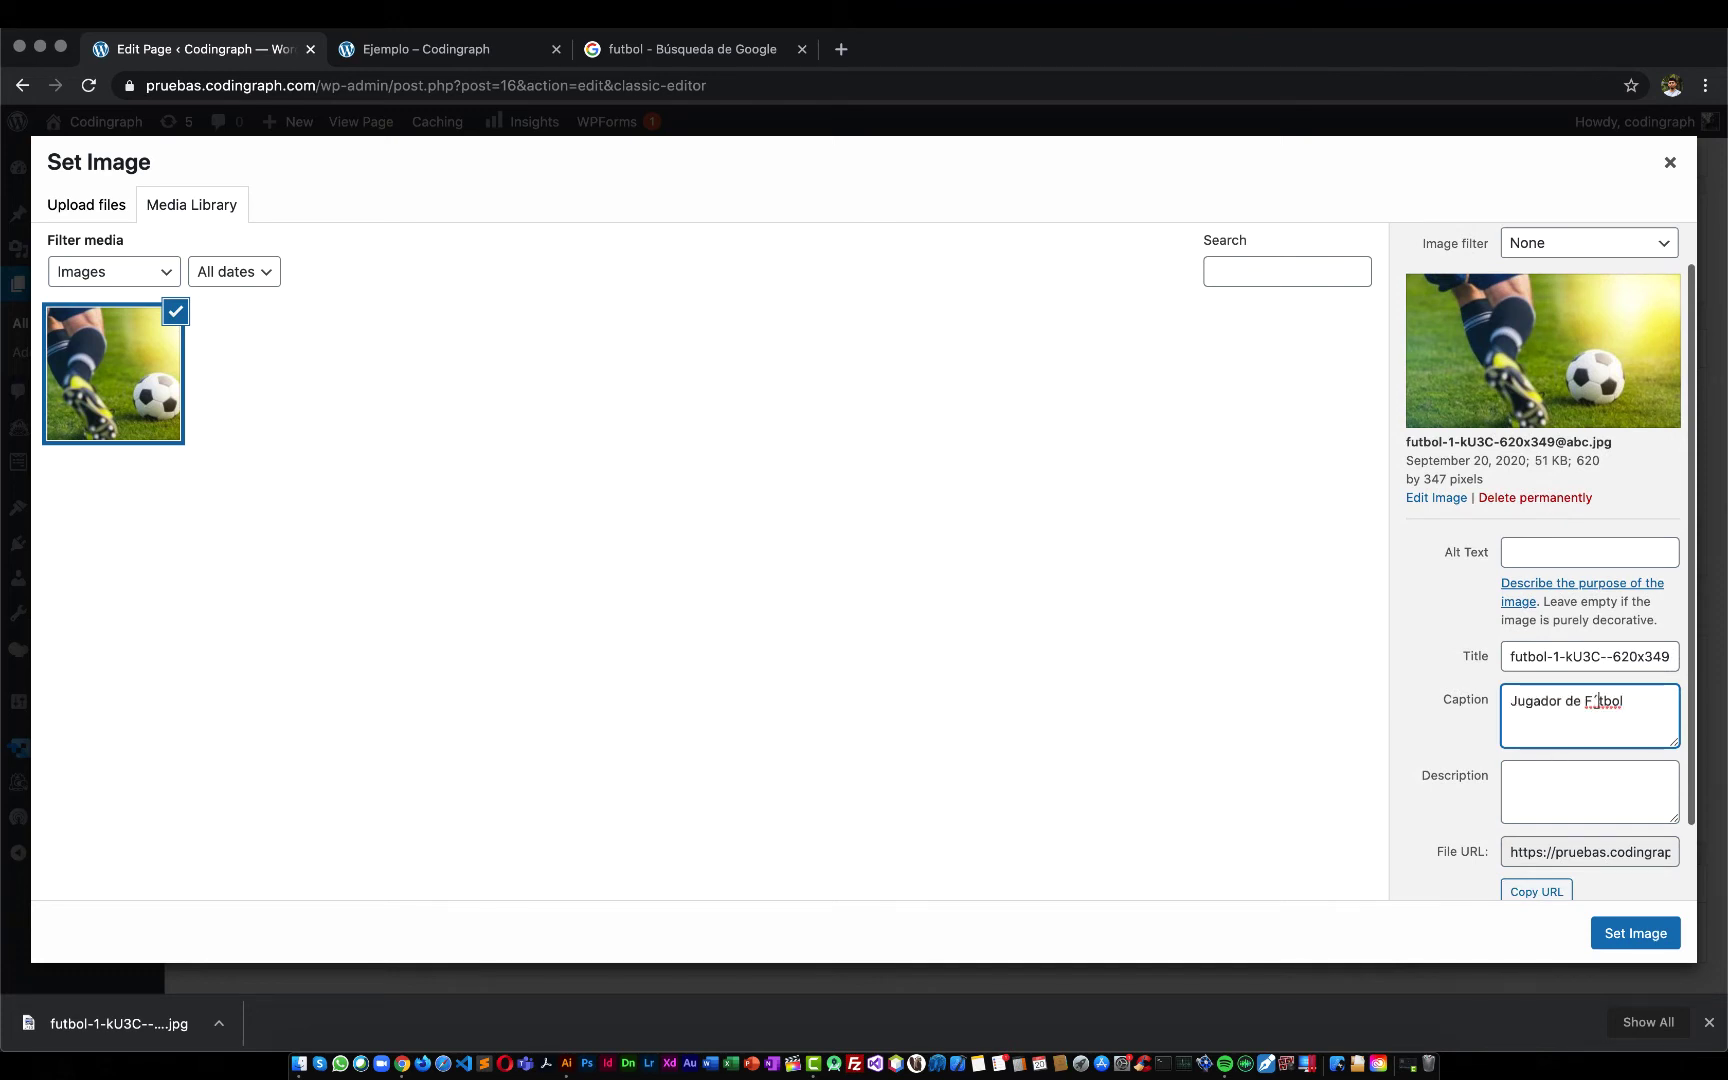
left_click(1638, 936)
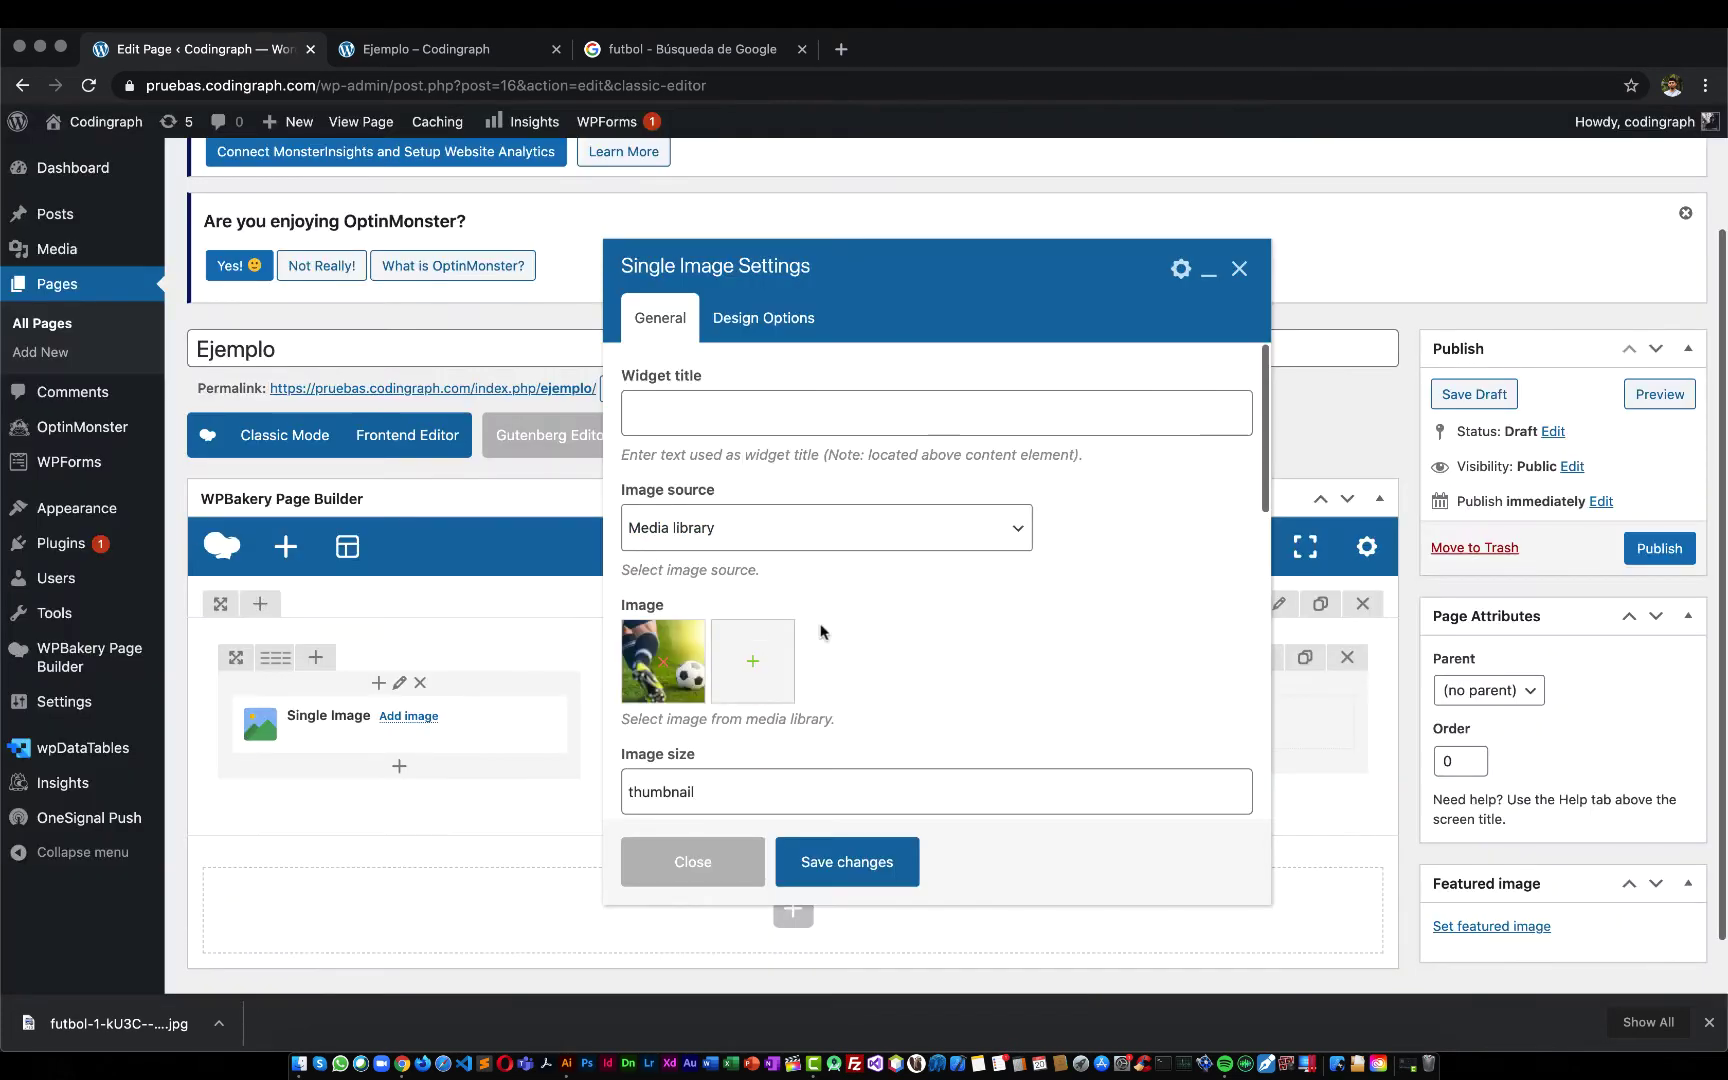
Set the image size to large, copying the word from the size examples in the field's help text
scroll(842, 631, "down", 1)
scroll(842, 631, "down", 1)
double_click(736, 655)
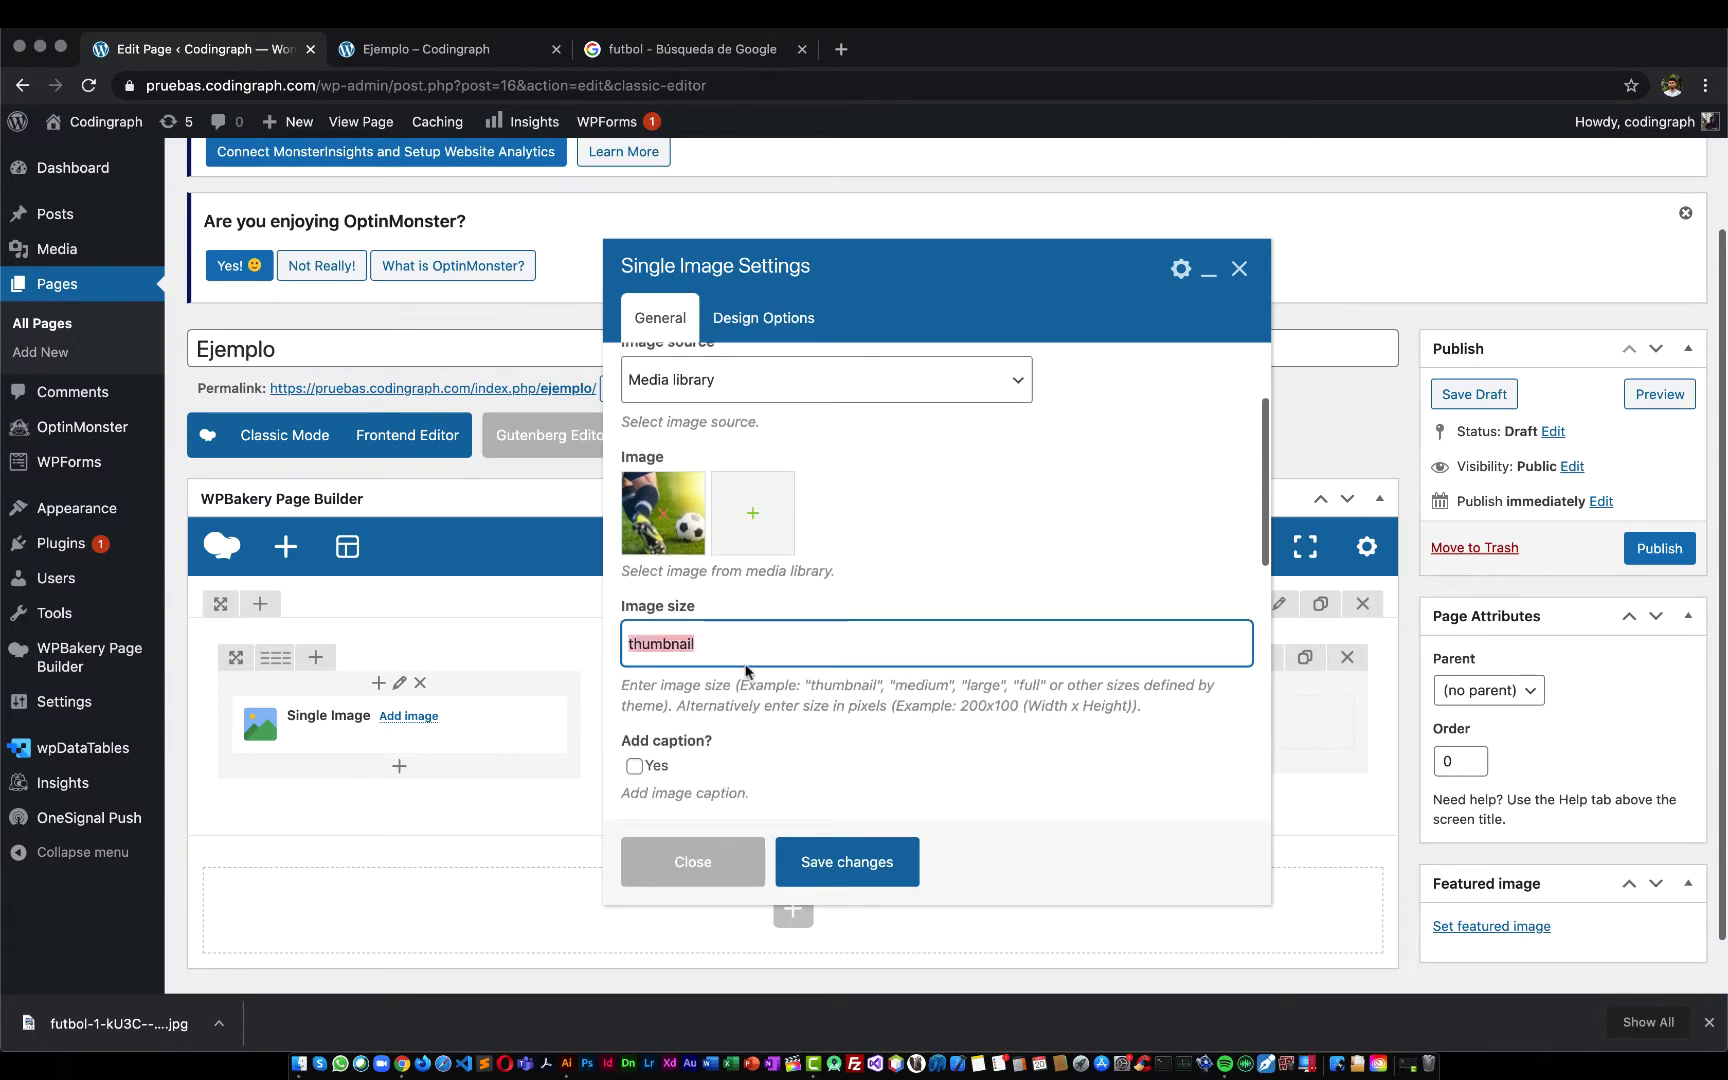
double_click(826, 684)
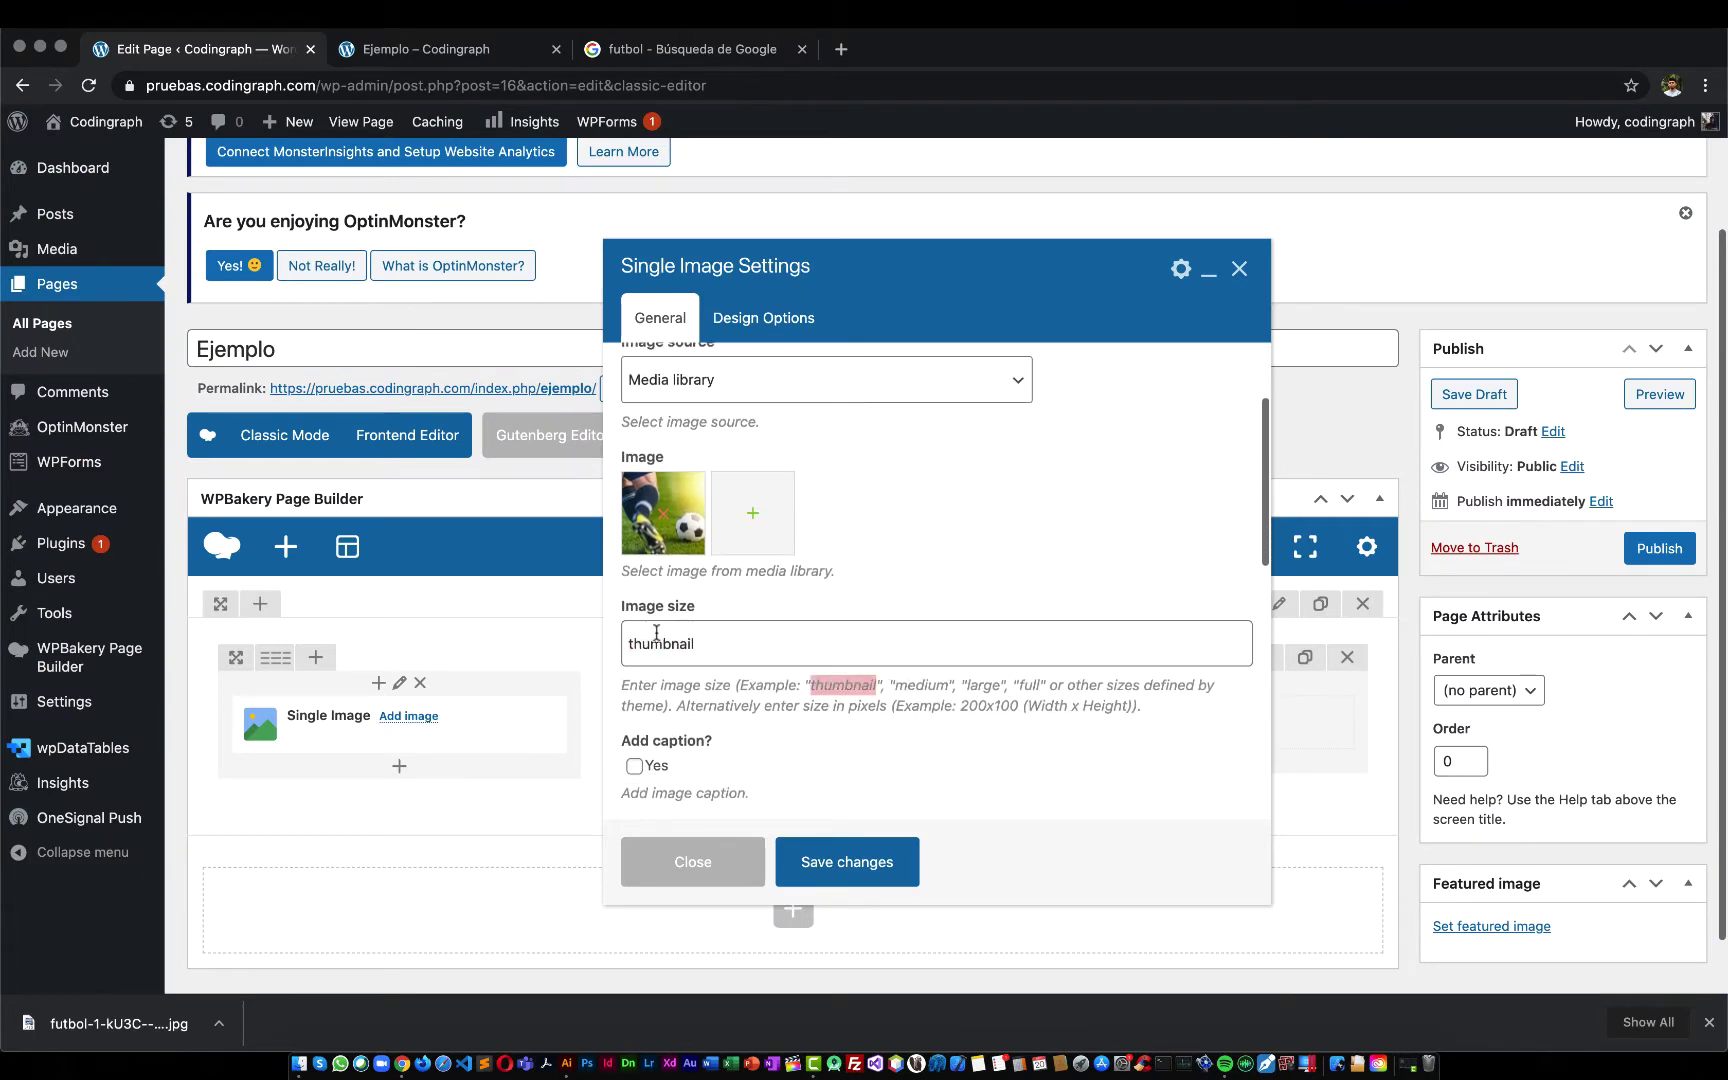
double_click(896, 684)
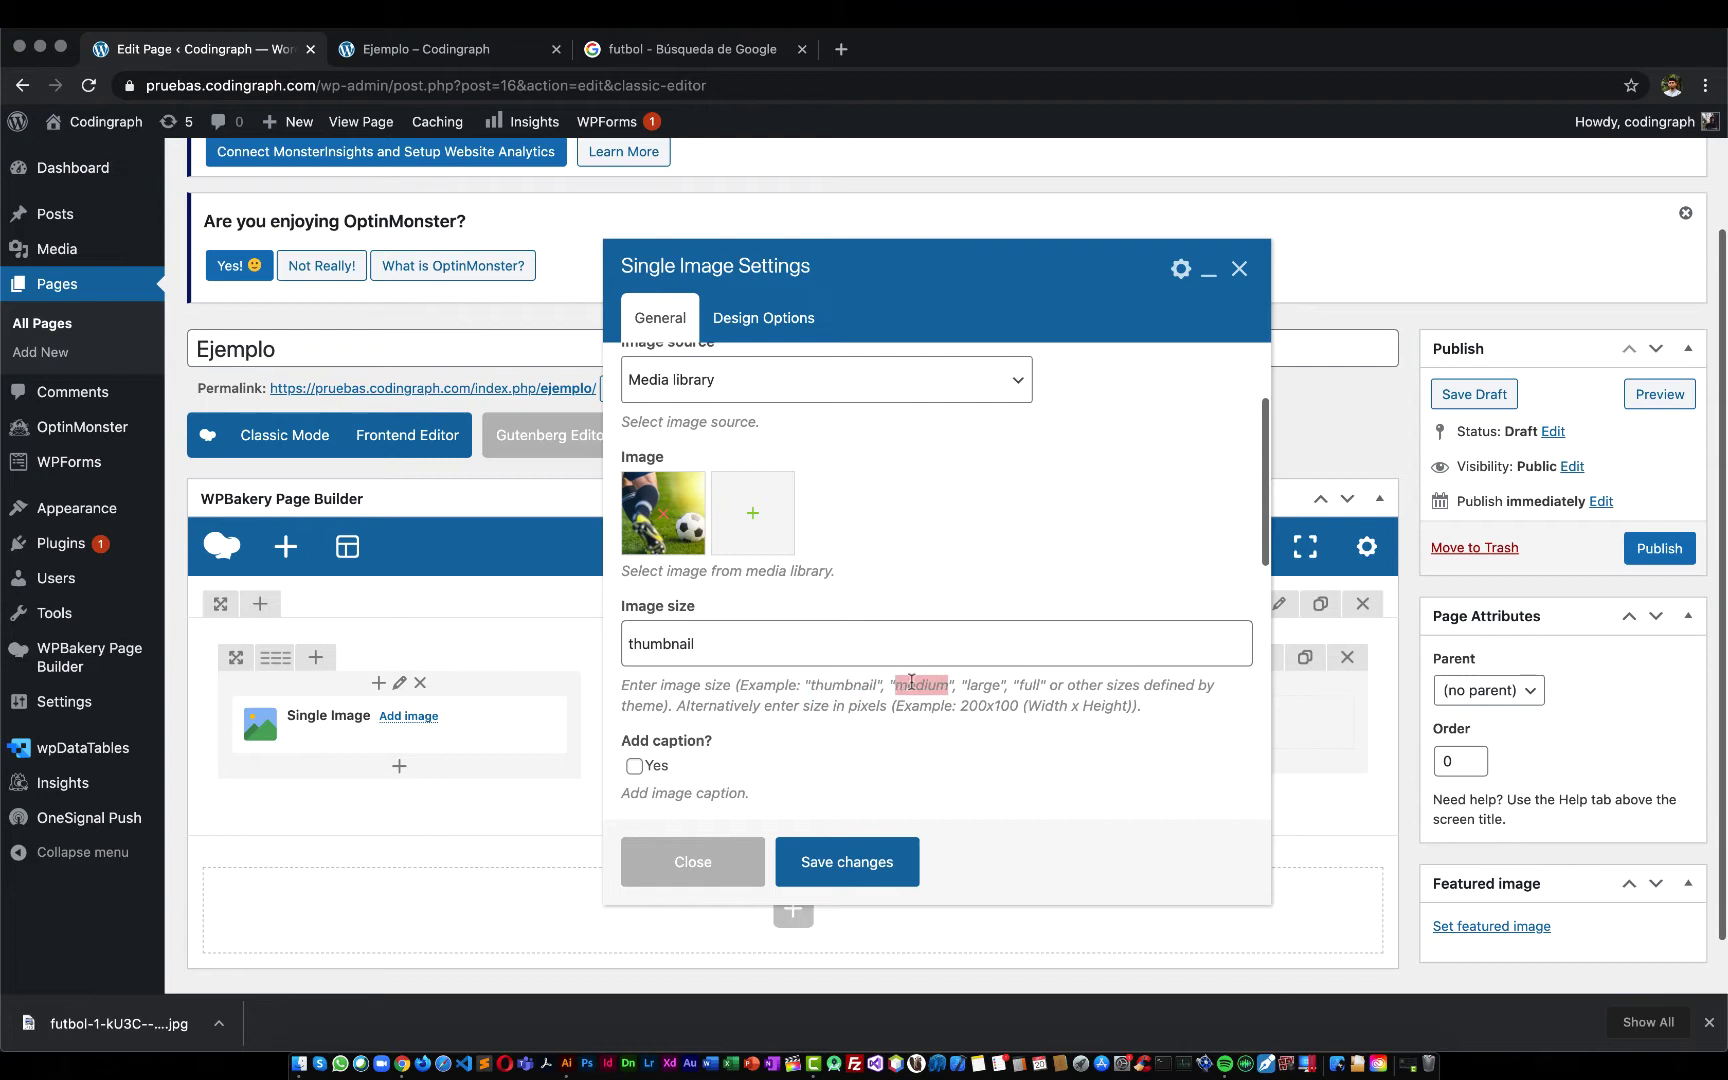
double_click(988, 684)
key("super+c")
double_click(950, 649)
key("super+v")
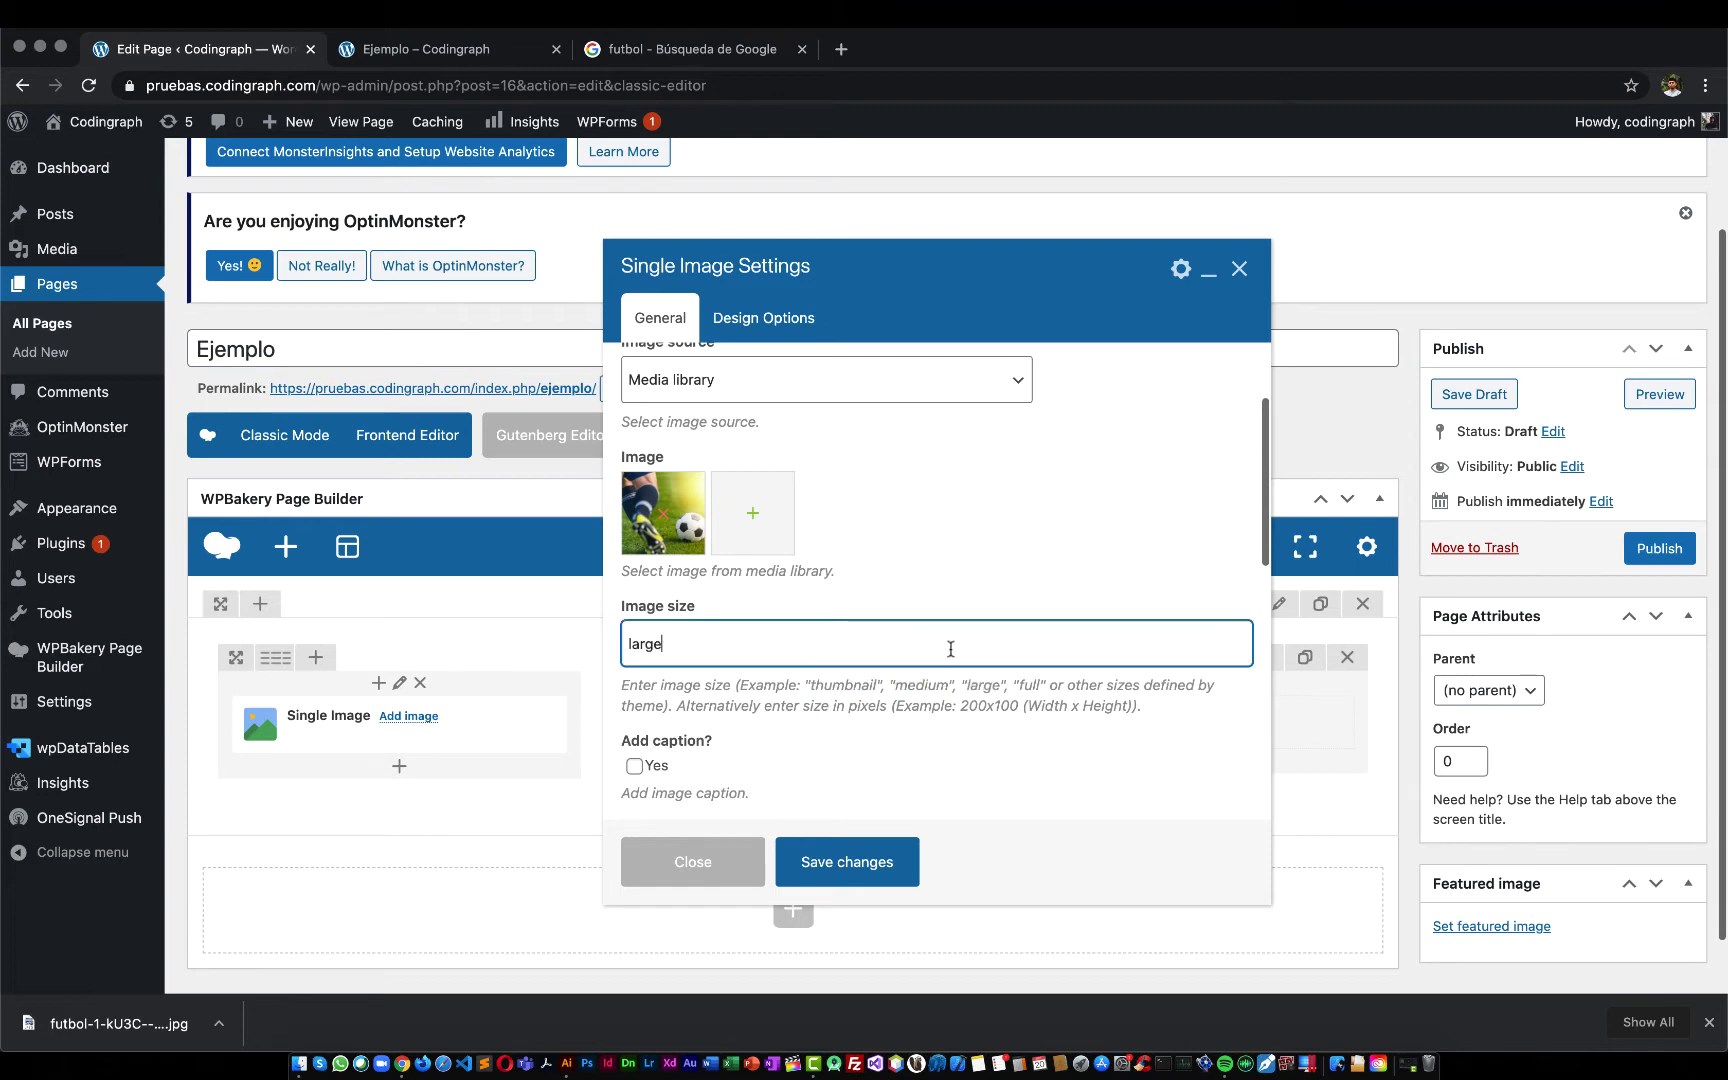
Enable the image caption and set the image alignment to Center
scroll(765, 760, "down", 1)
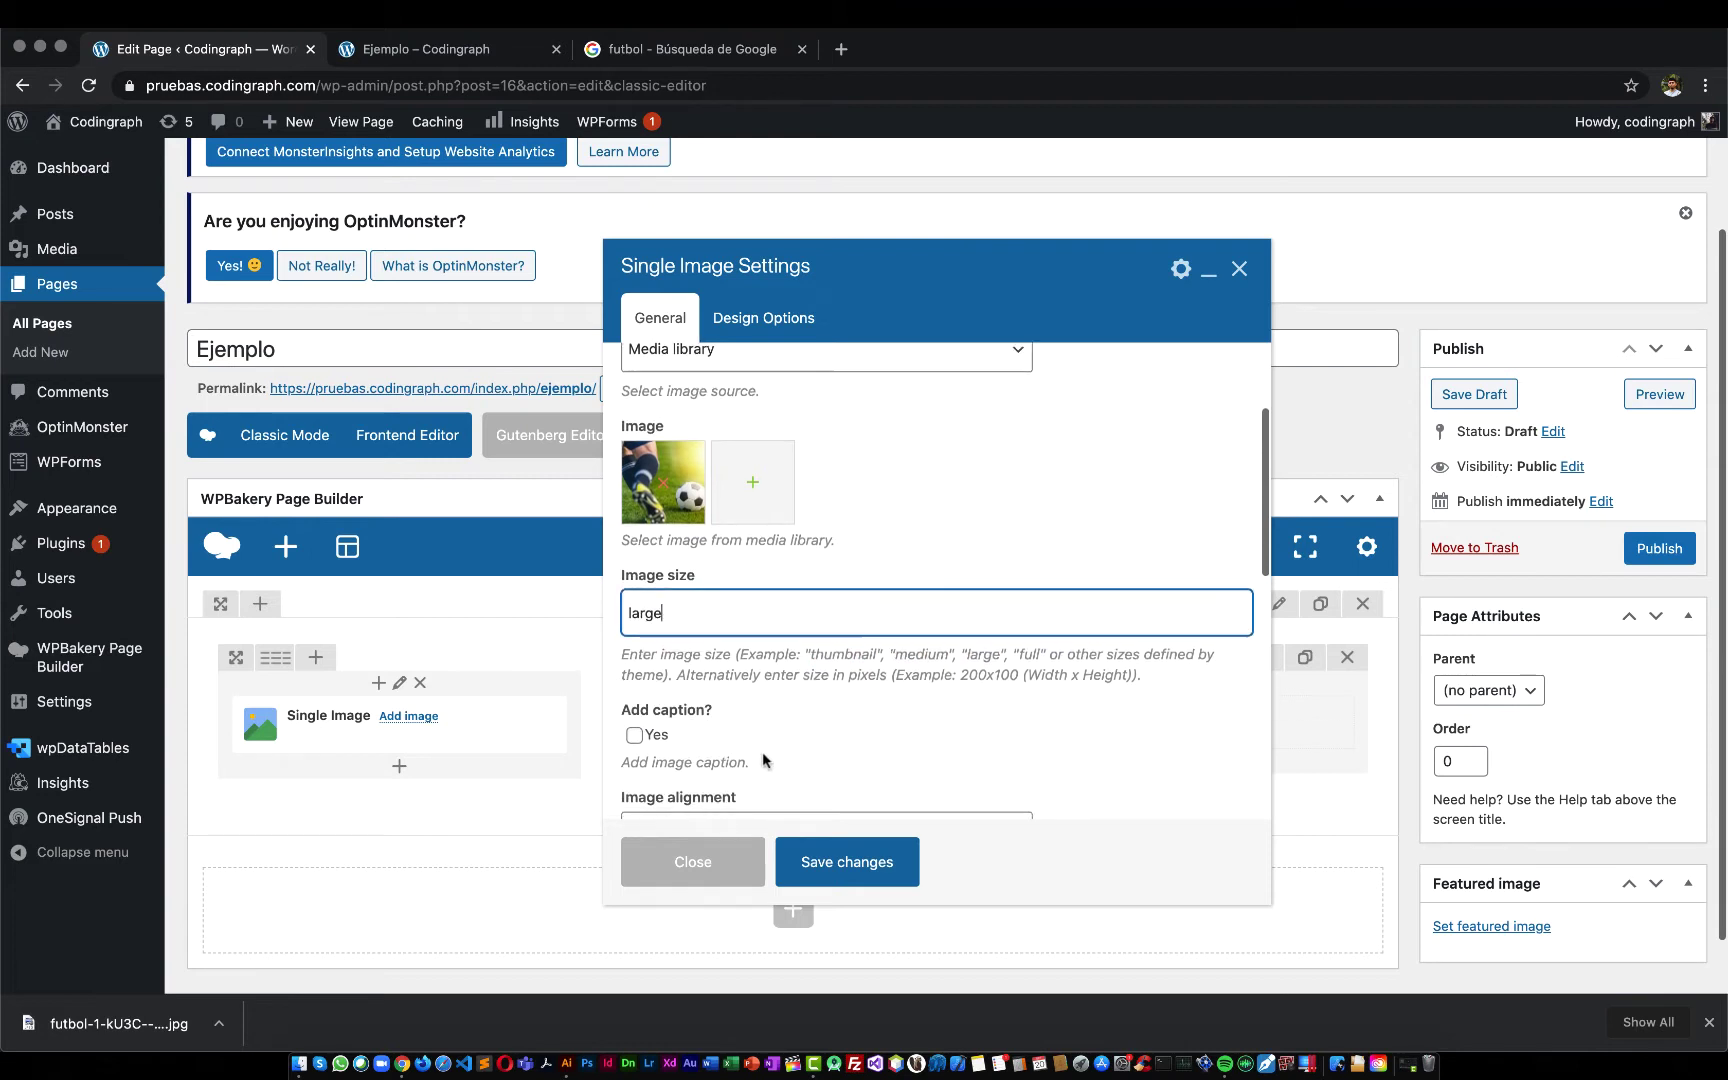
left_click(634, 736)
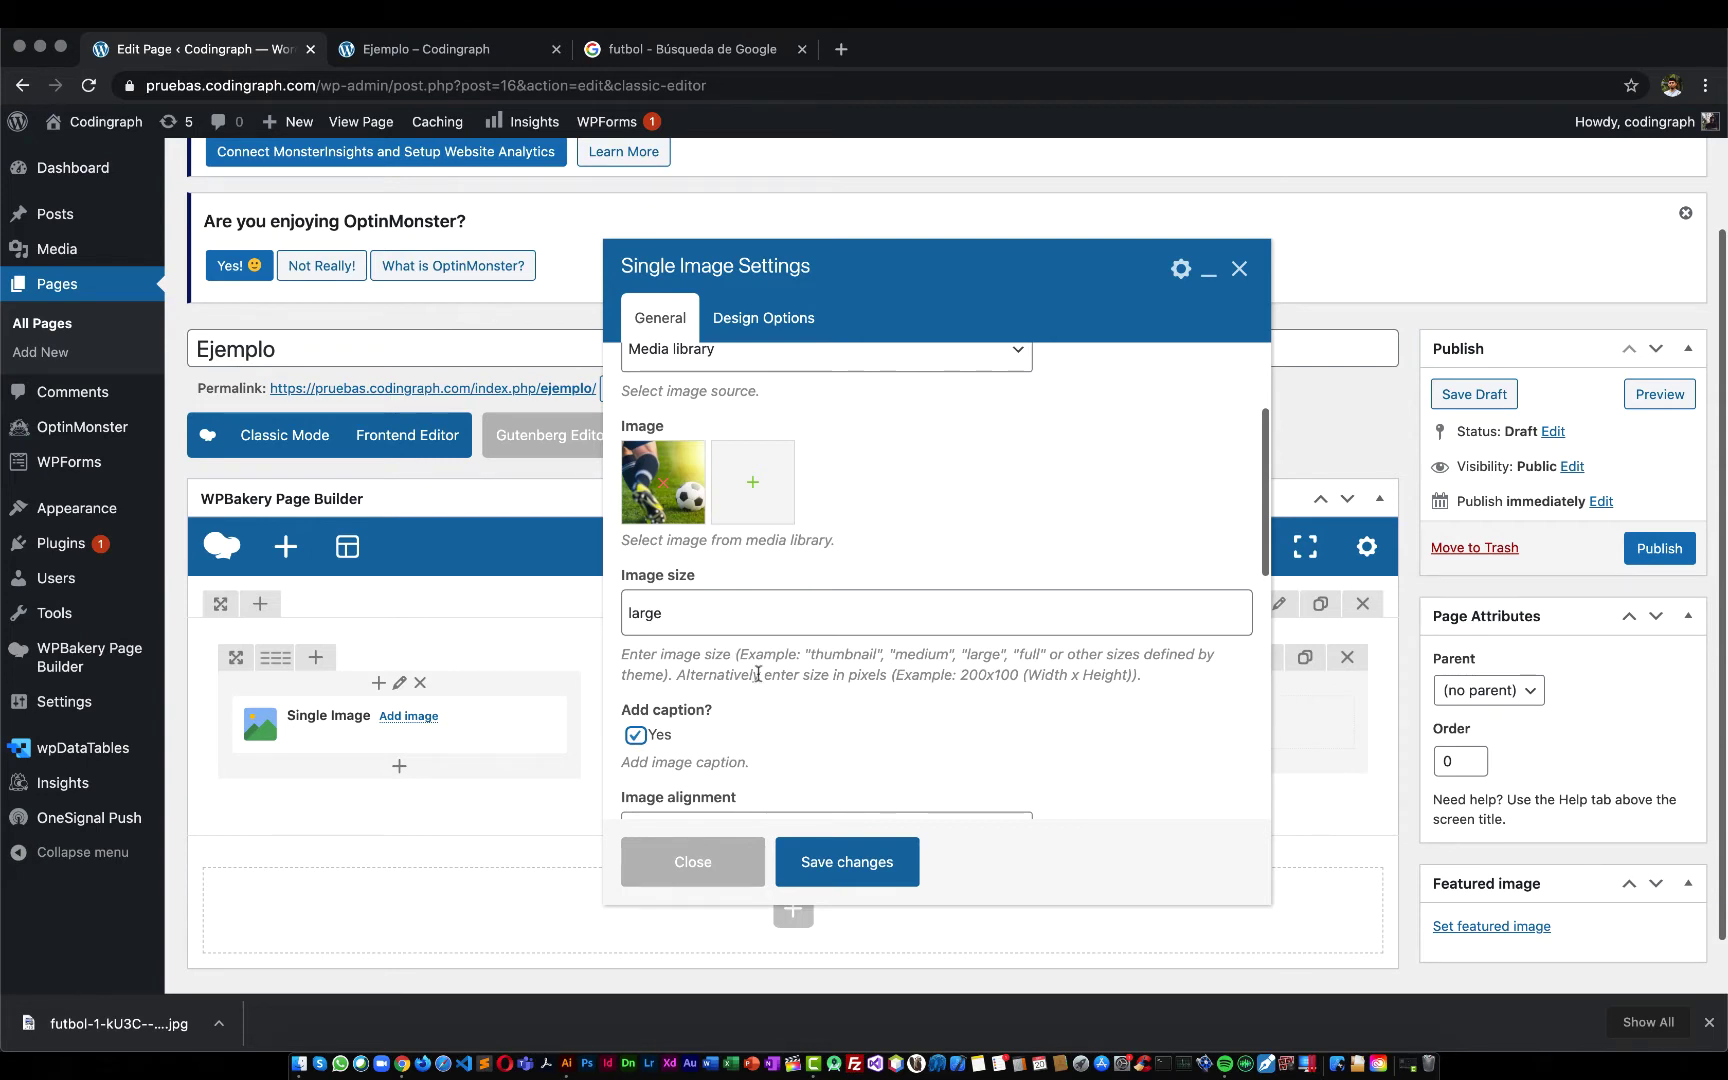
scroll(740, 678, "down", 2)
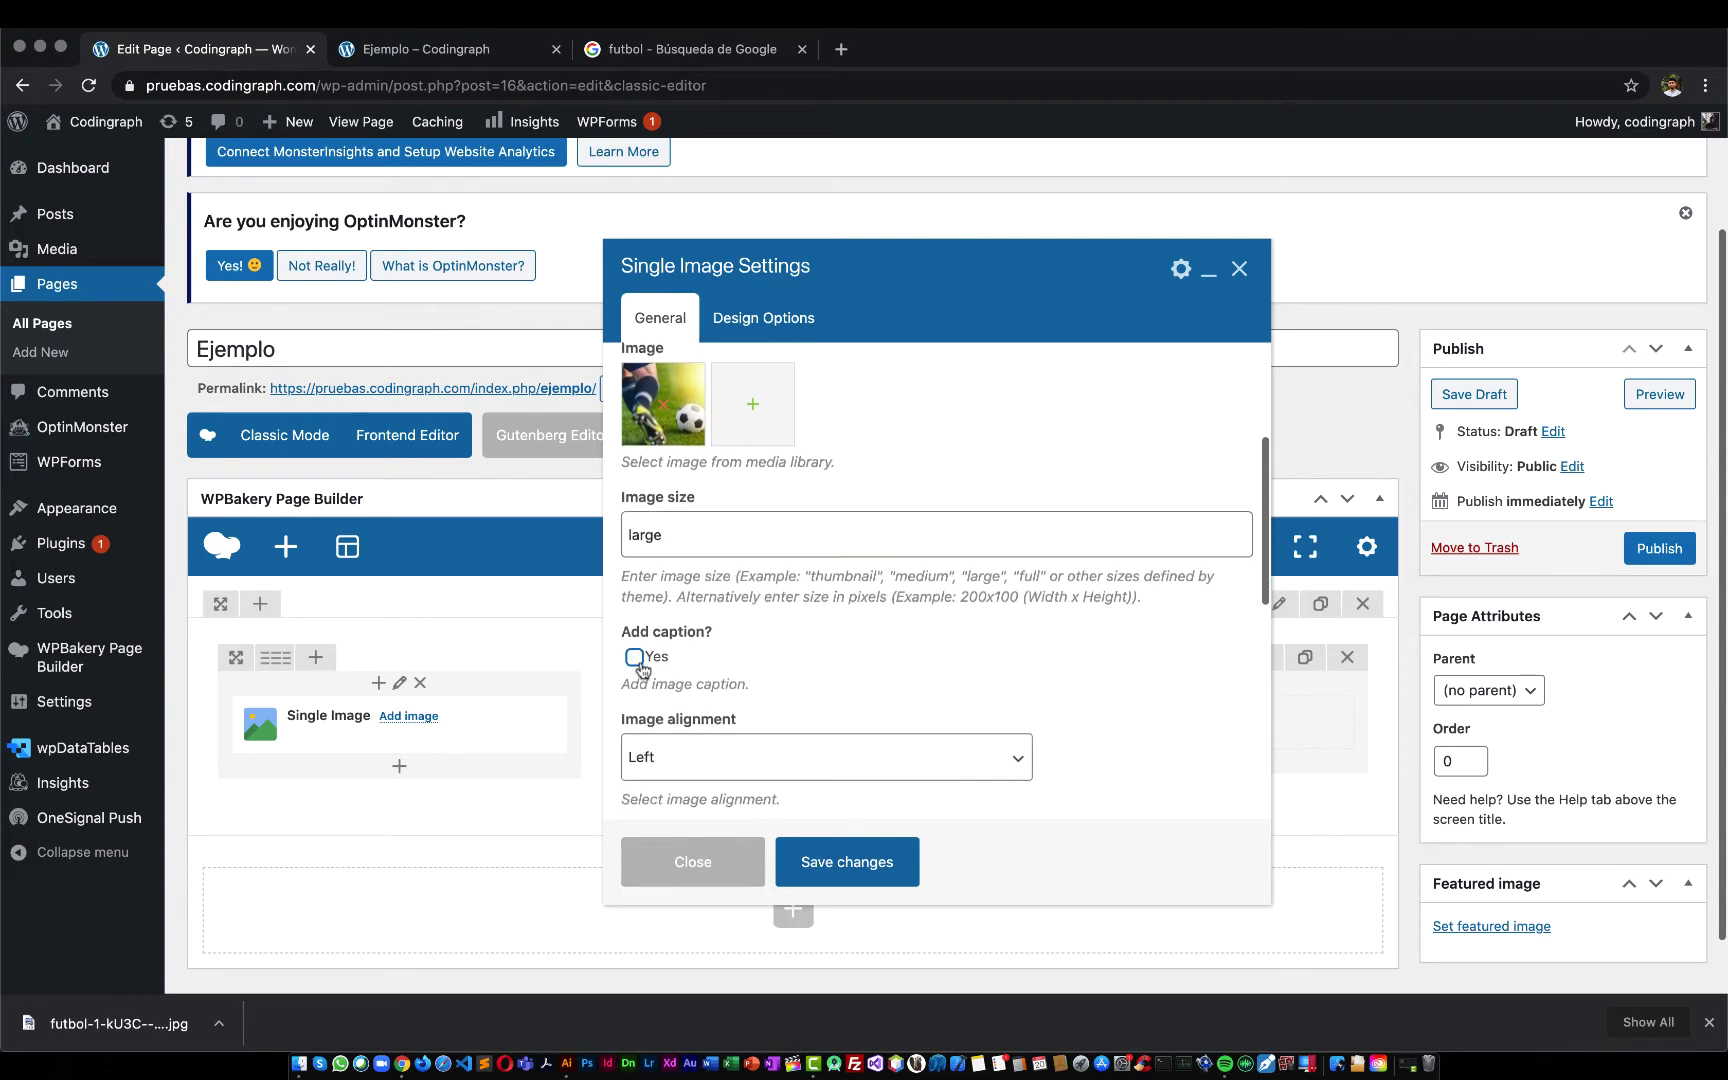
scroll(641, 668, "down", 4)
left_click(748, 622)
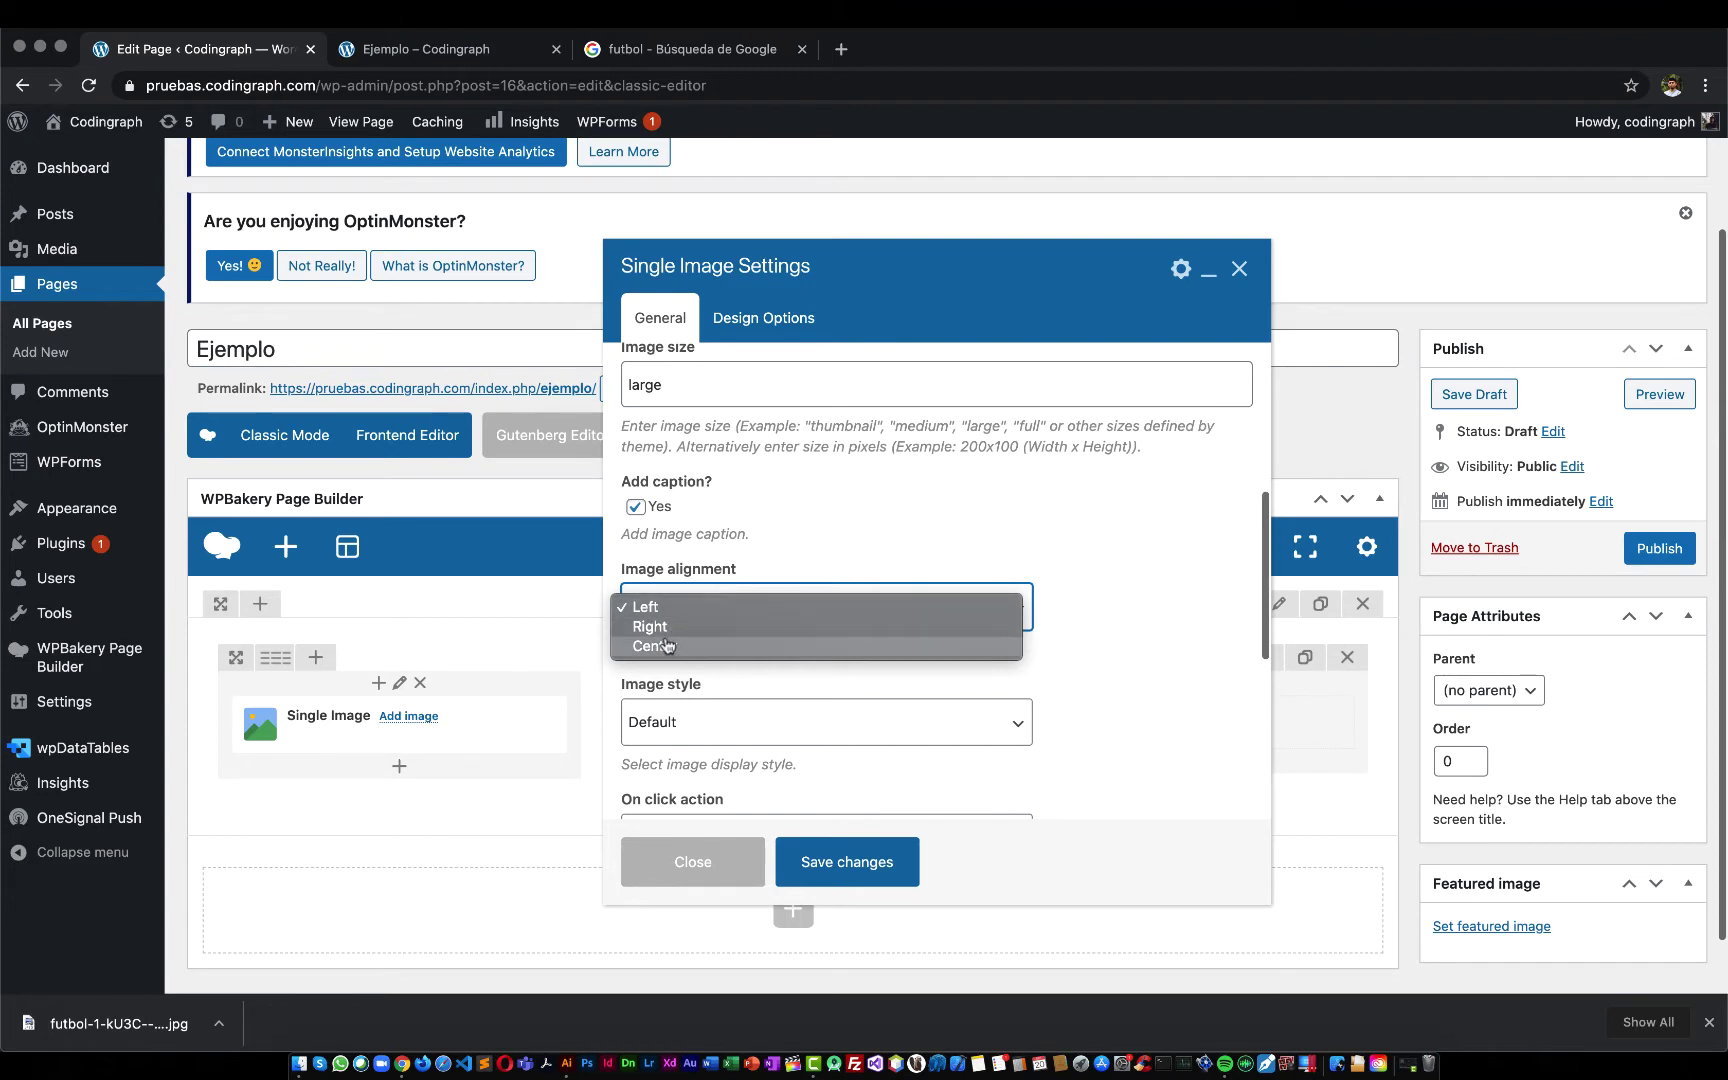
left_click(655, 646)
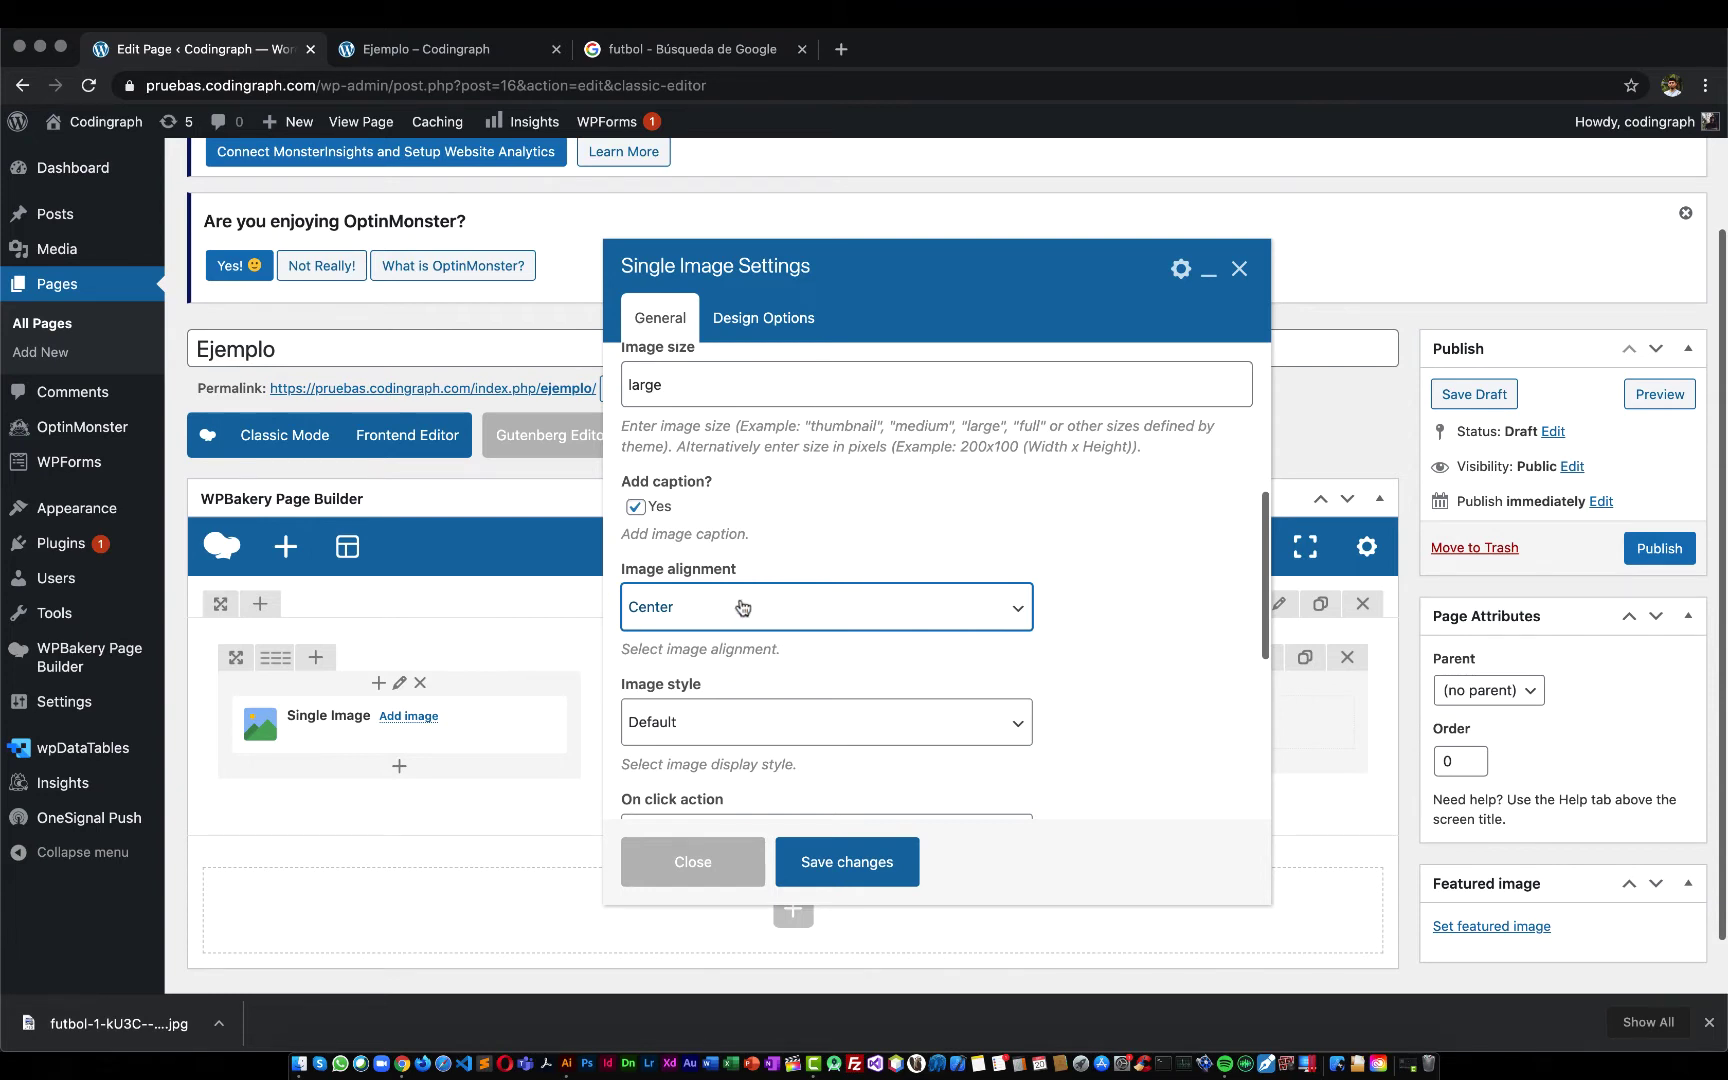
left_click(725, 606)
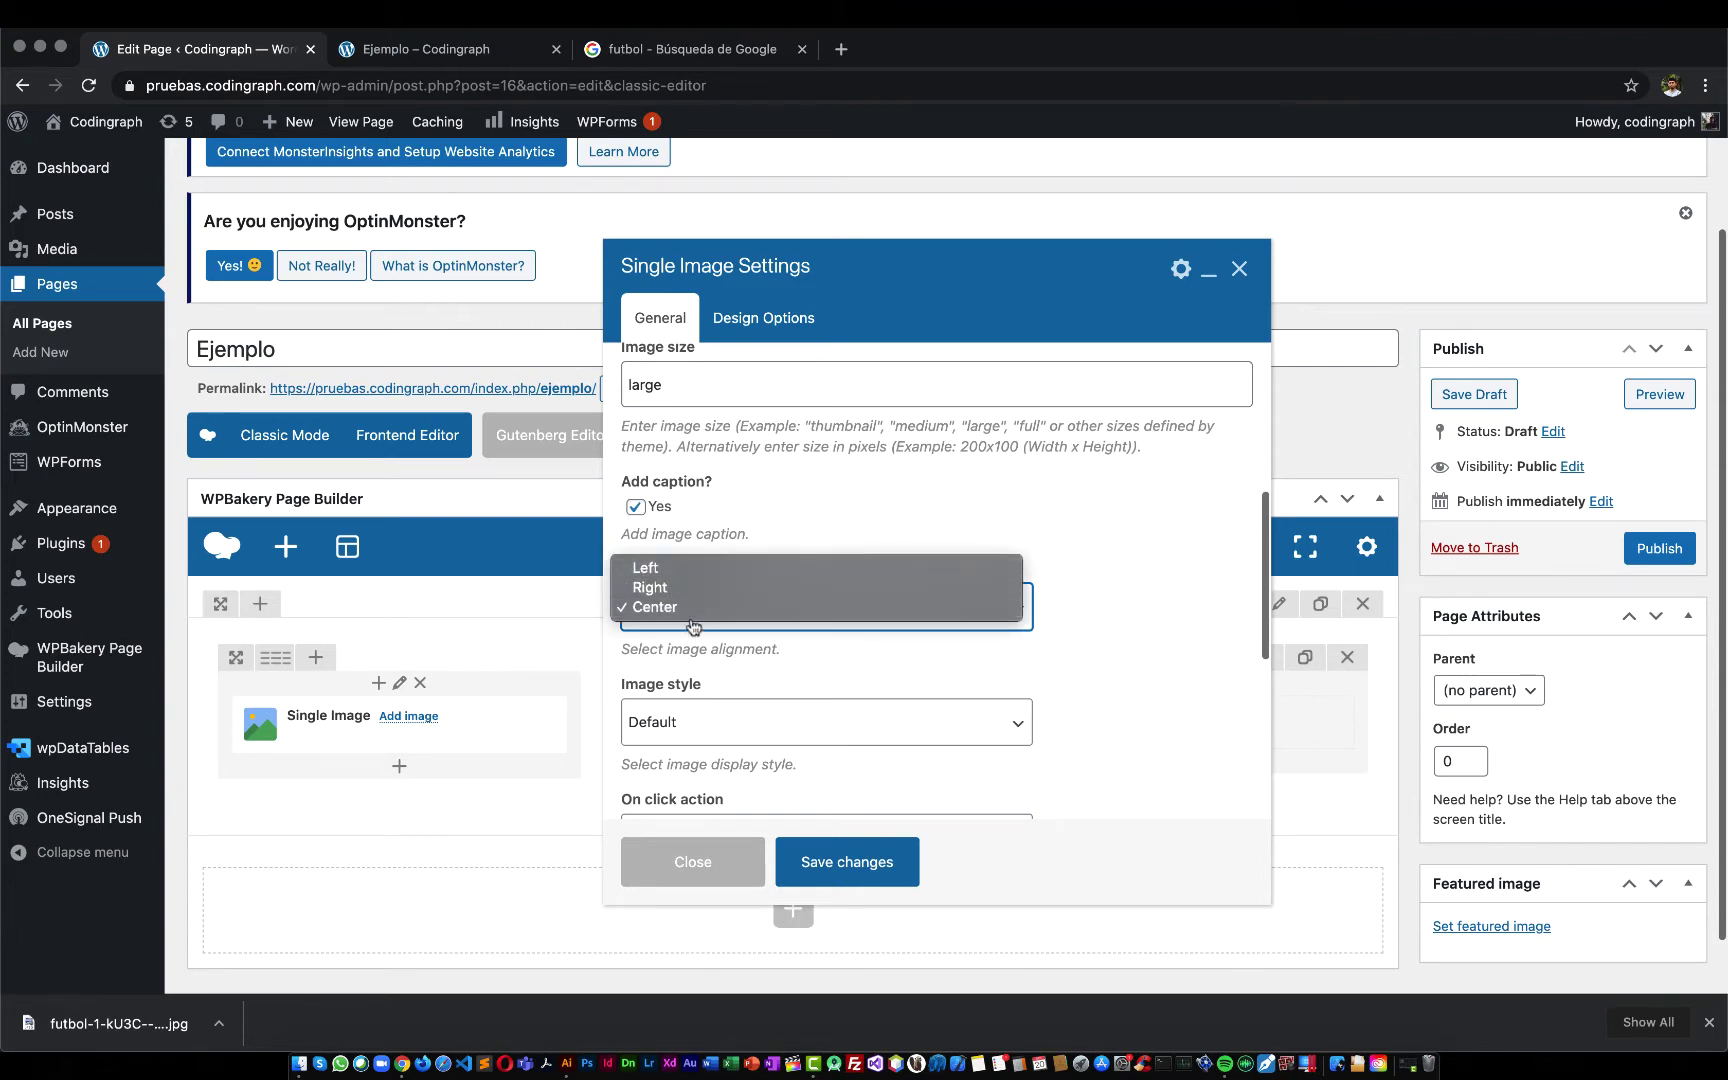
left_click(1158, 563)
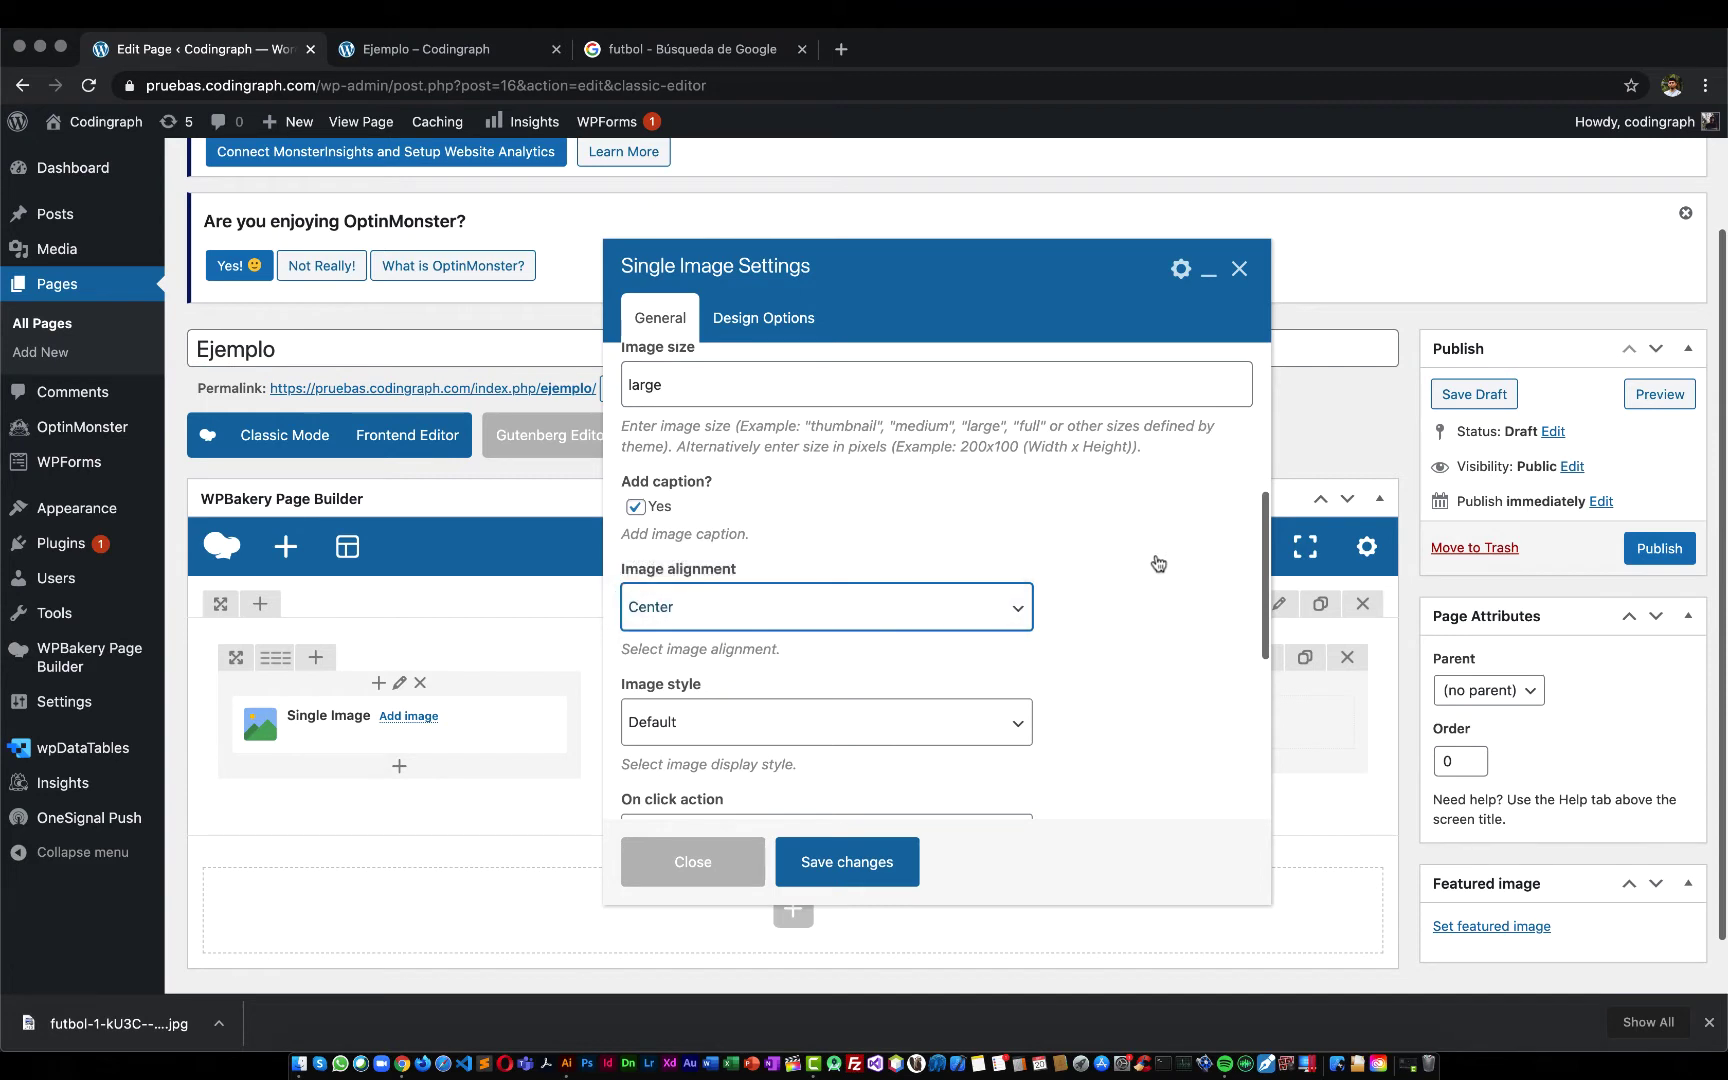
Try the Rounded and Border image styles and view the available border colours
scroll(1141, 608, "down", 3)
left_click(670, 636)
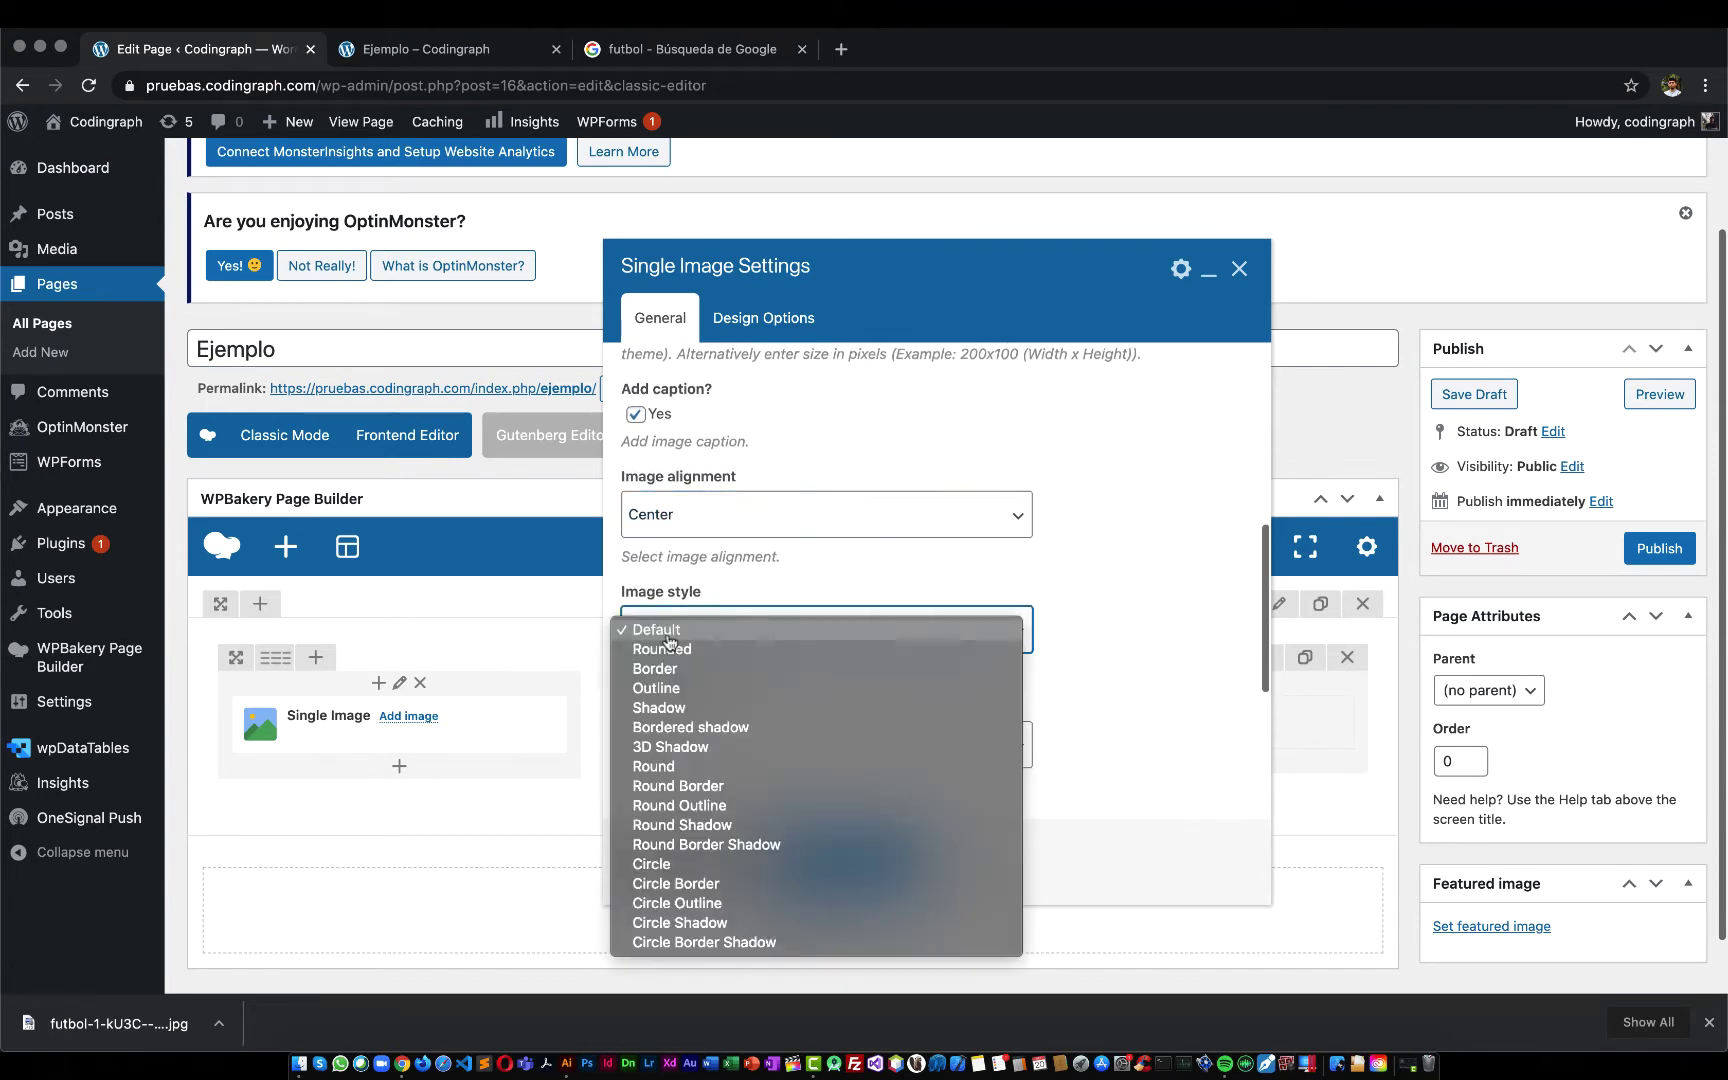
left_click(699, 650)
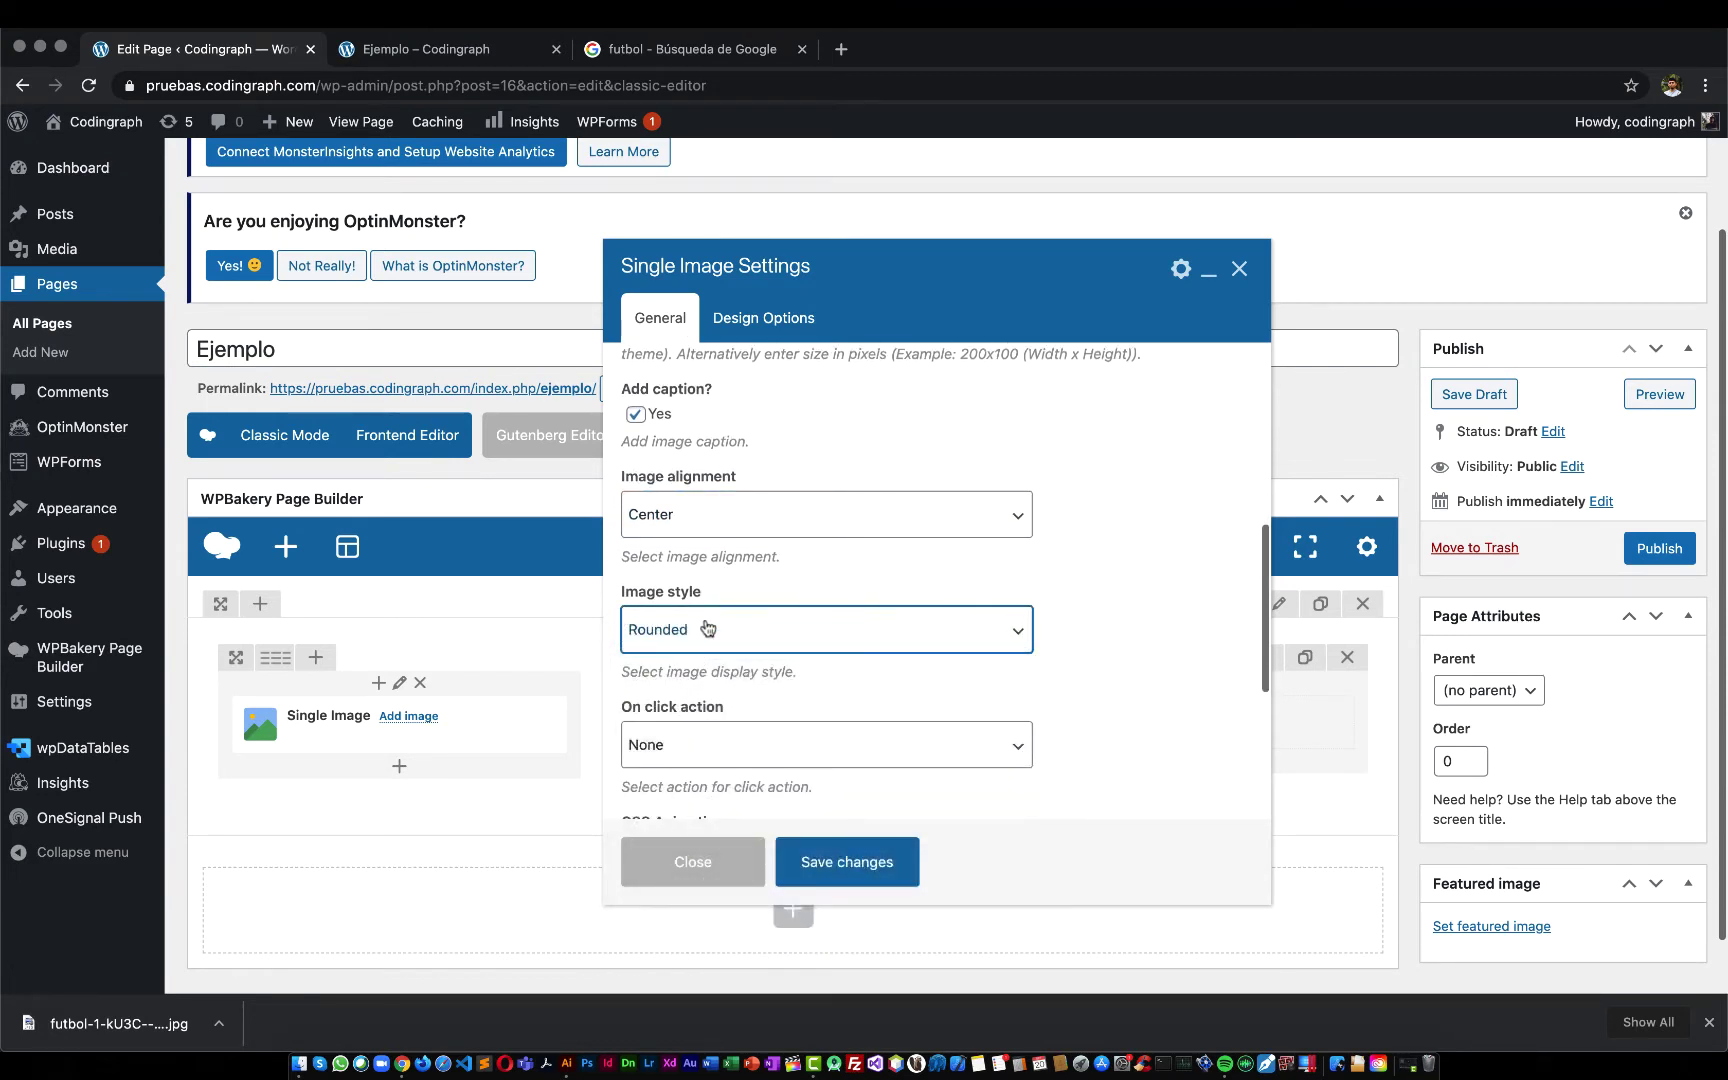
left_click(700, 645)
key("Escape")
left_click(716, 646)
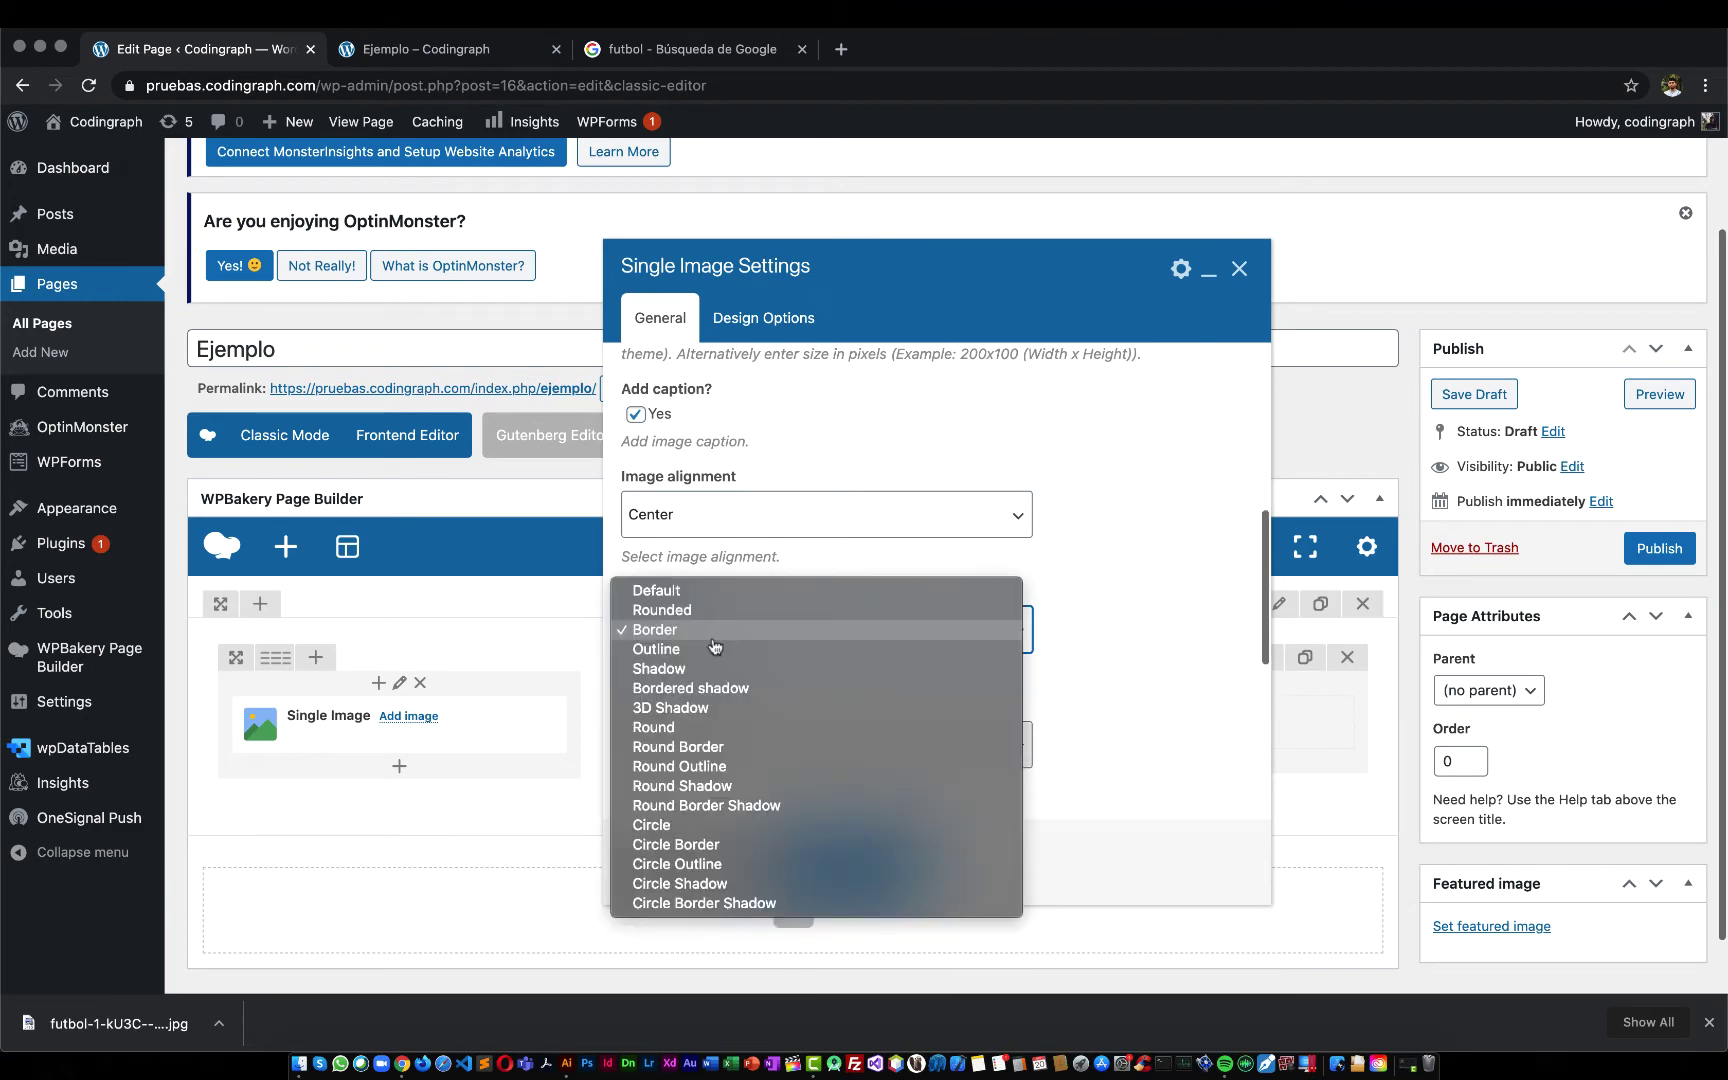
key("Down")
key("Return")
left_click(934, 767)
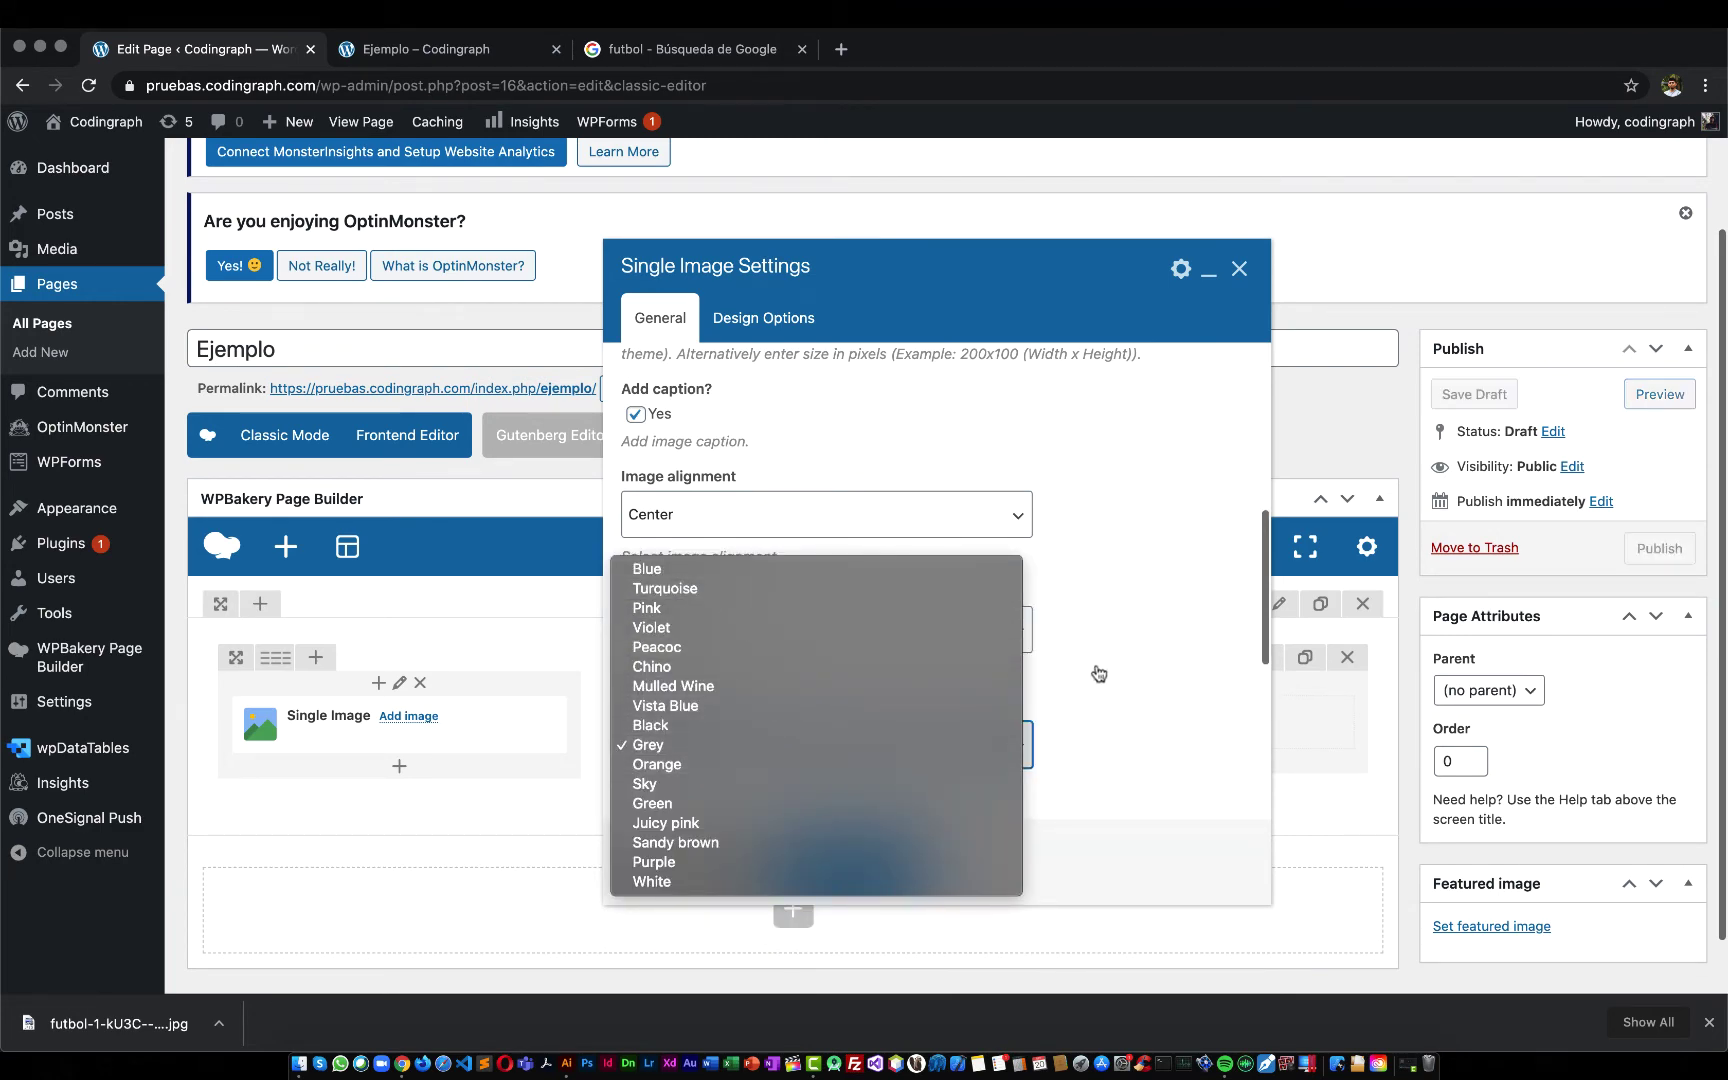
left_click(1100, 675)
Set the image style to Round
scroll(1099, 672, "down", 2)
left_click(773, 580)
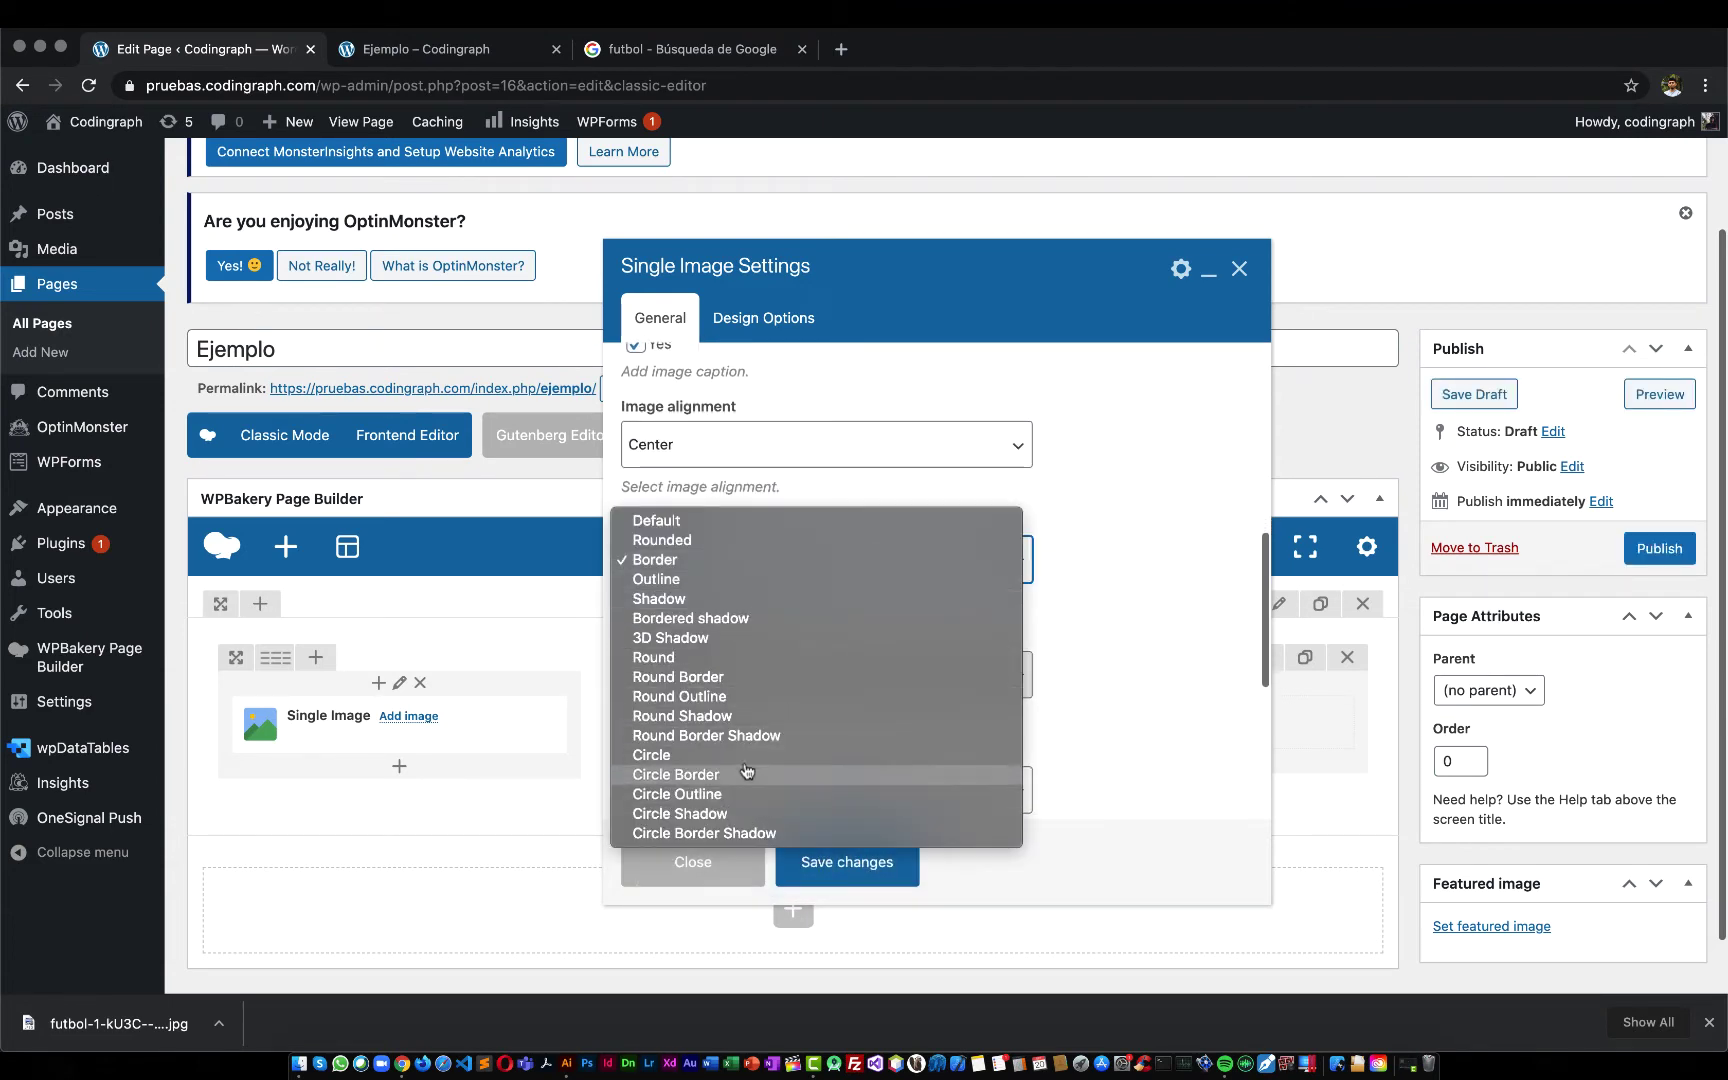
left_click(689, 662)
Set the image's CSS animation to fadeInDown and place the cursor in the Element ID field
scroll(860, 680, "down", 3)
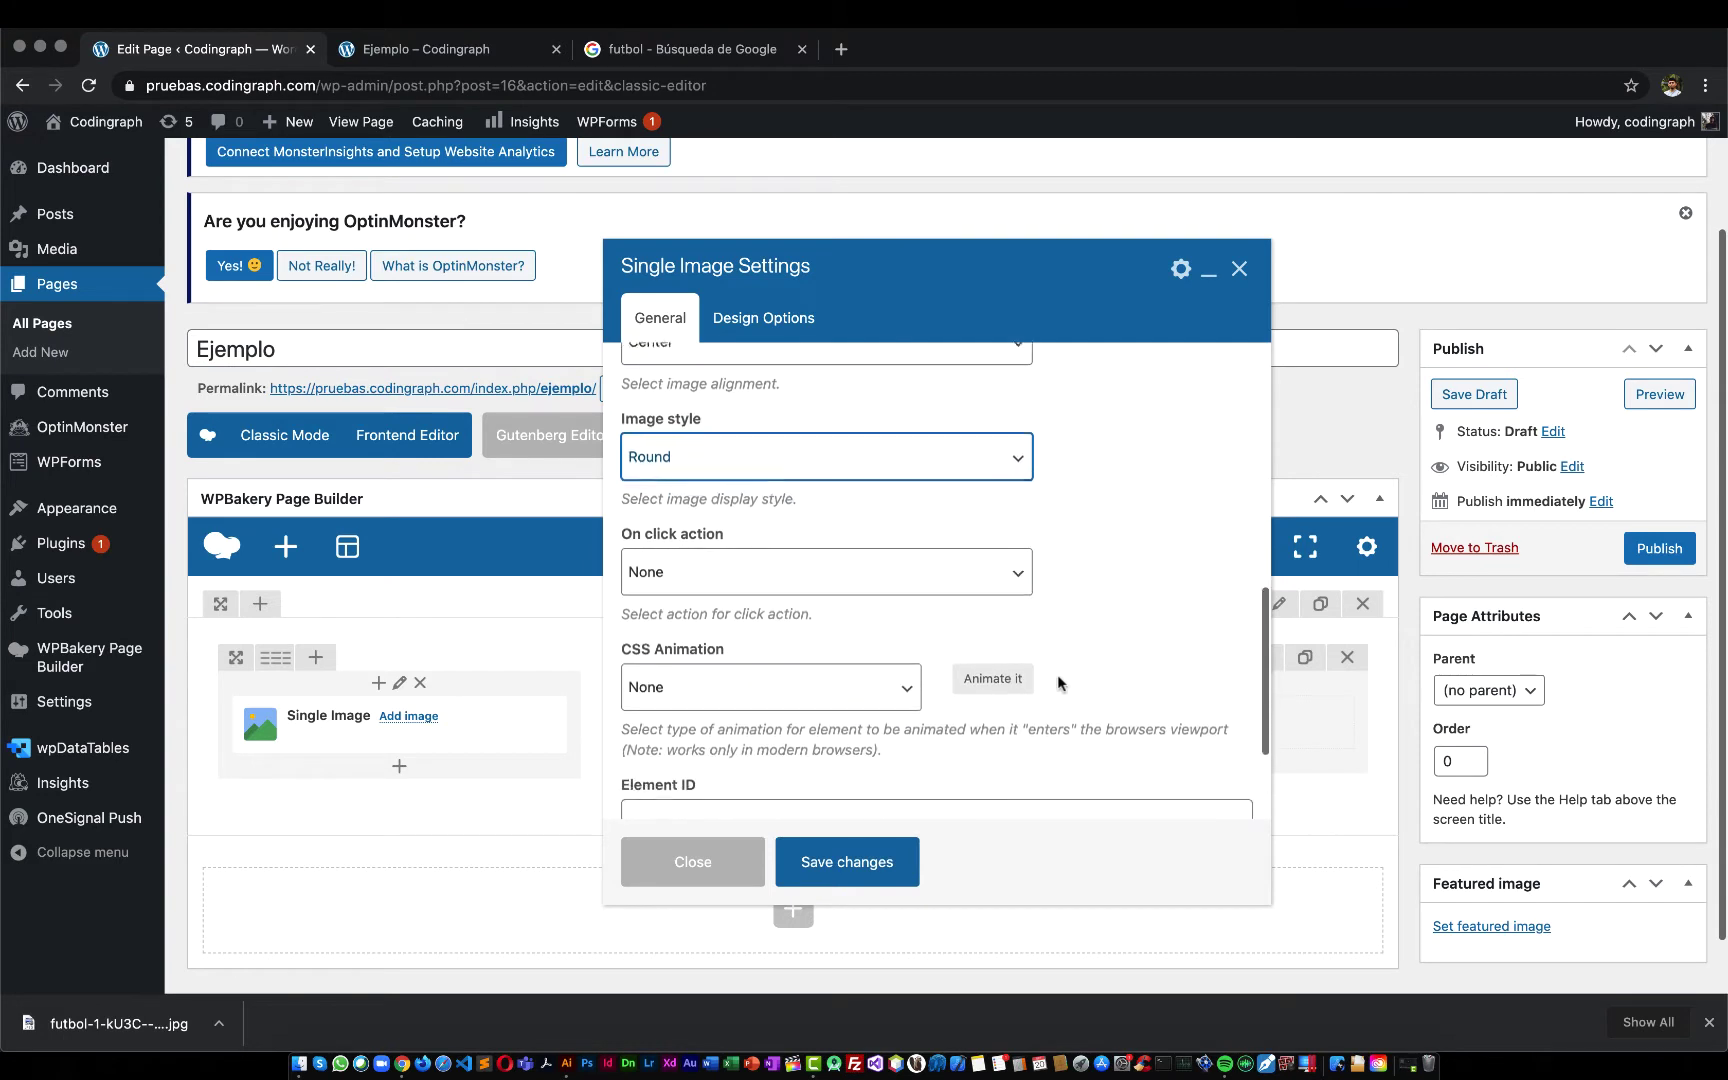
left_click(862, 682)
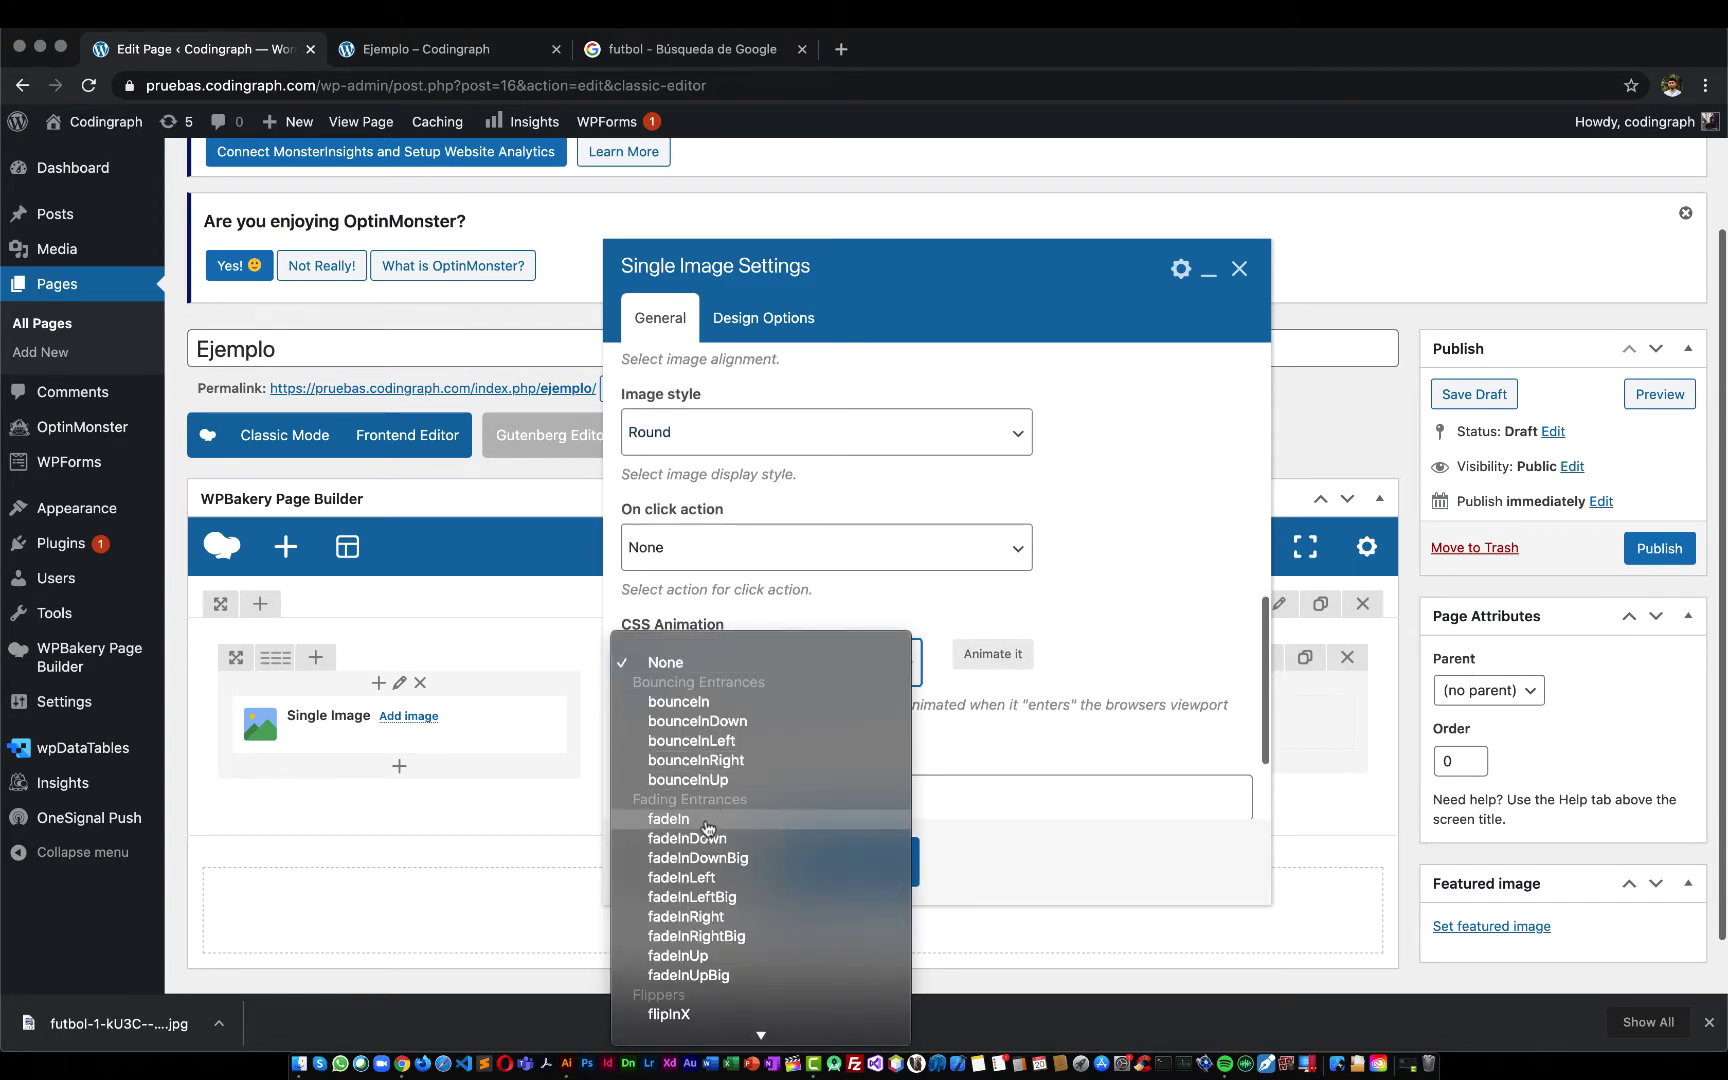
left_click(687, 838)
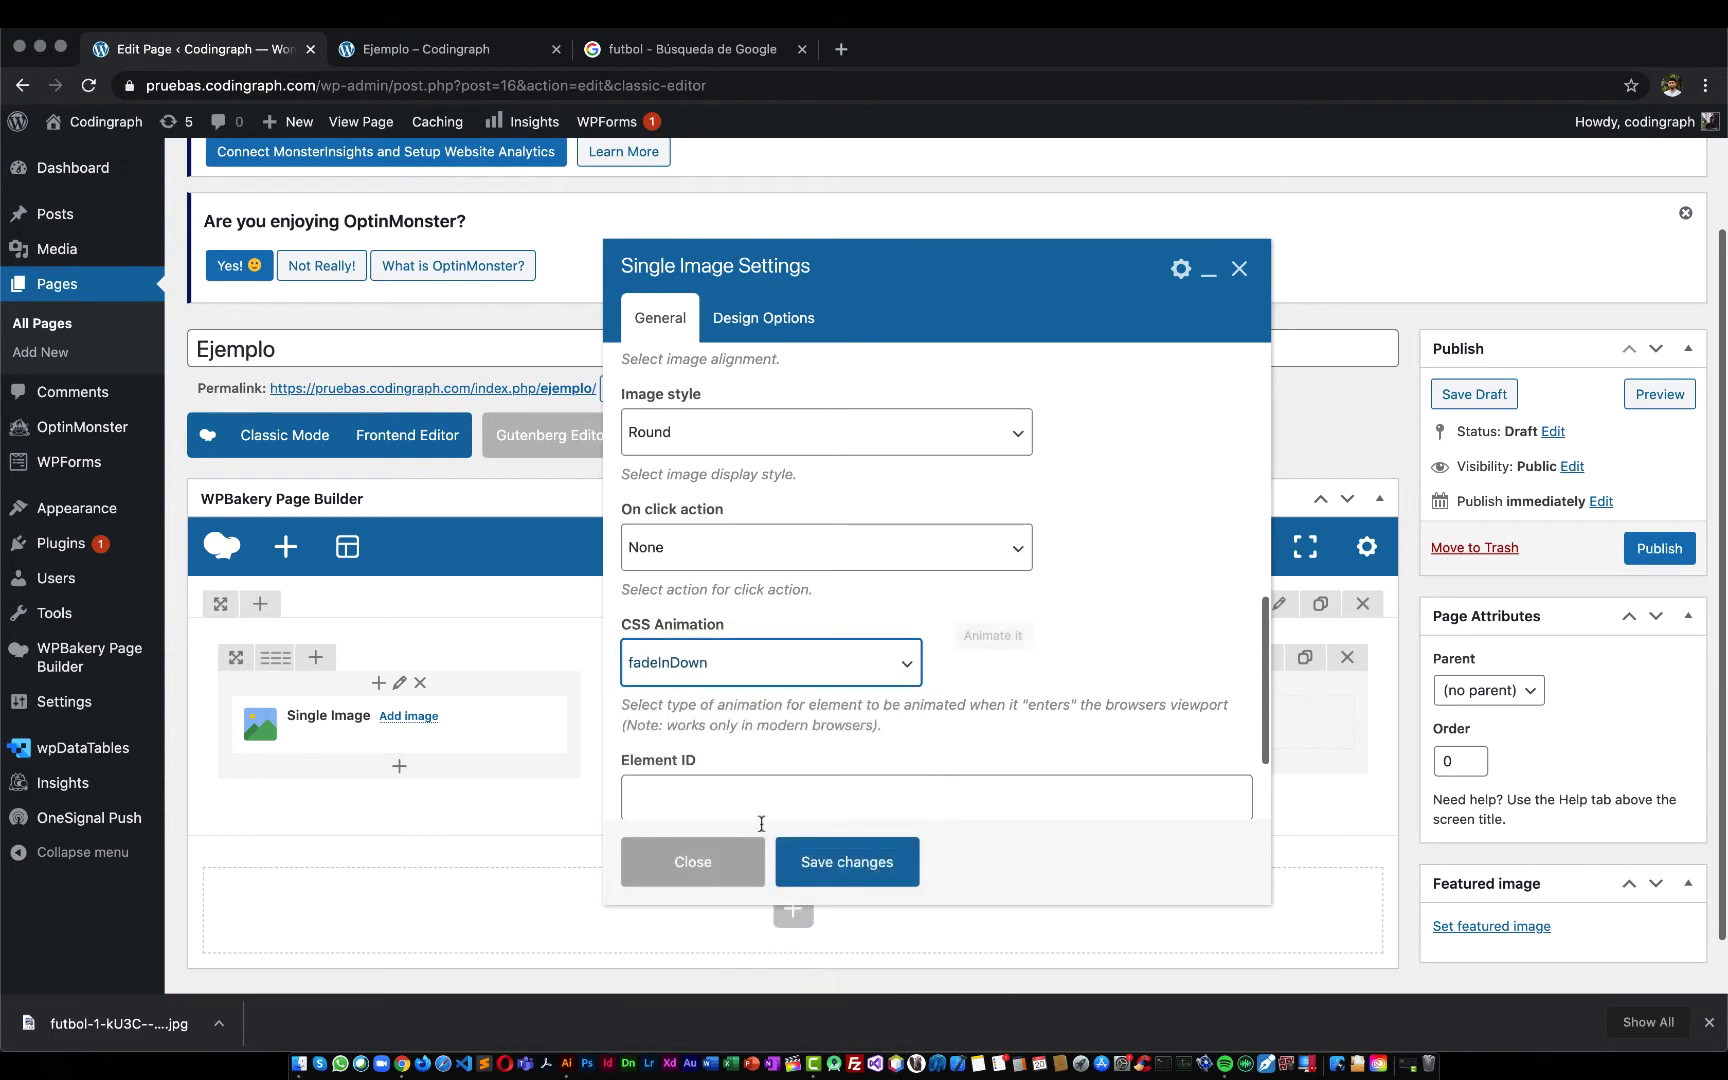
scroll(950, 720, "down", 3)
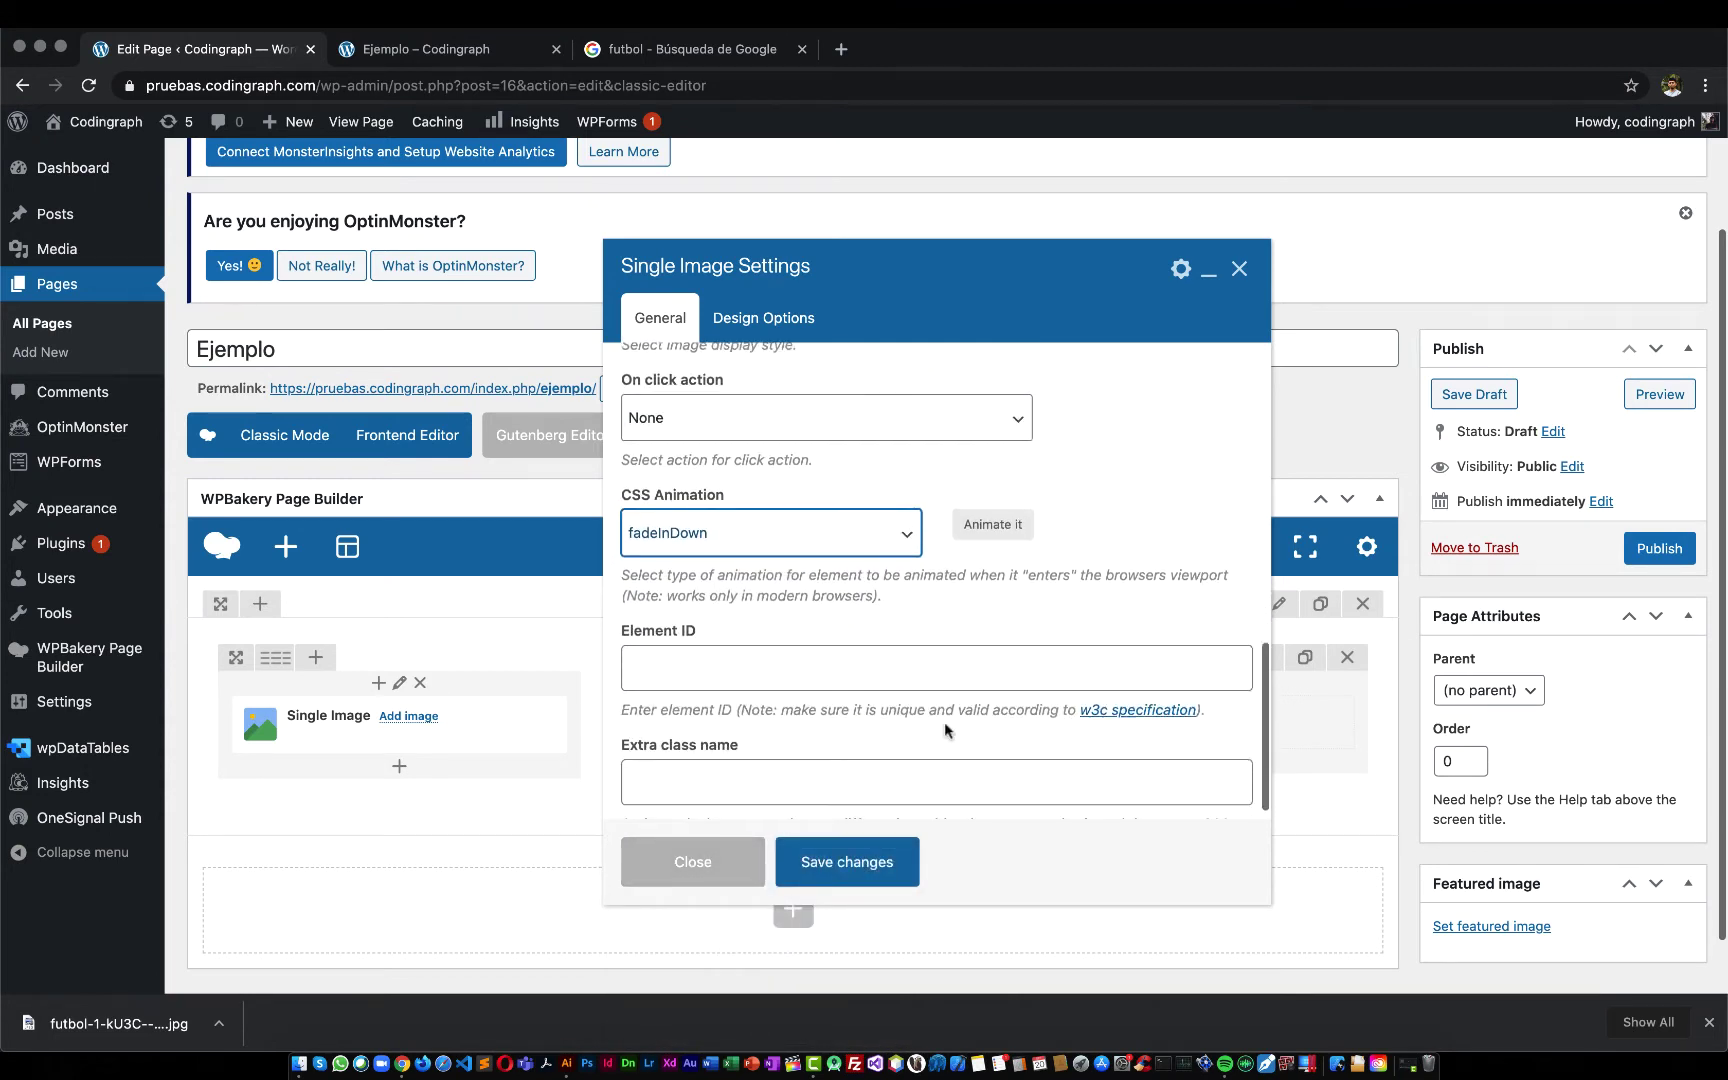
left_click(715, 661)
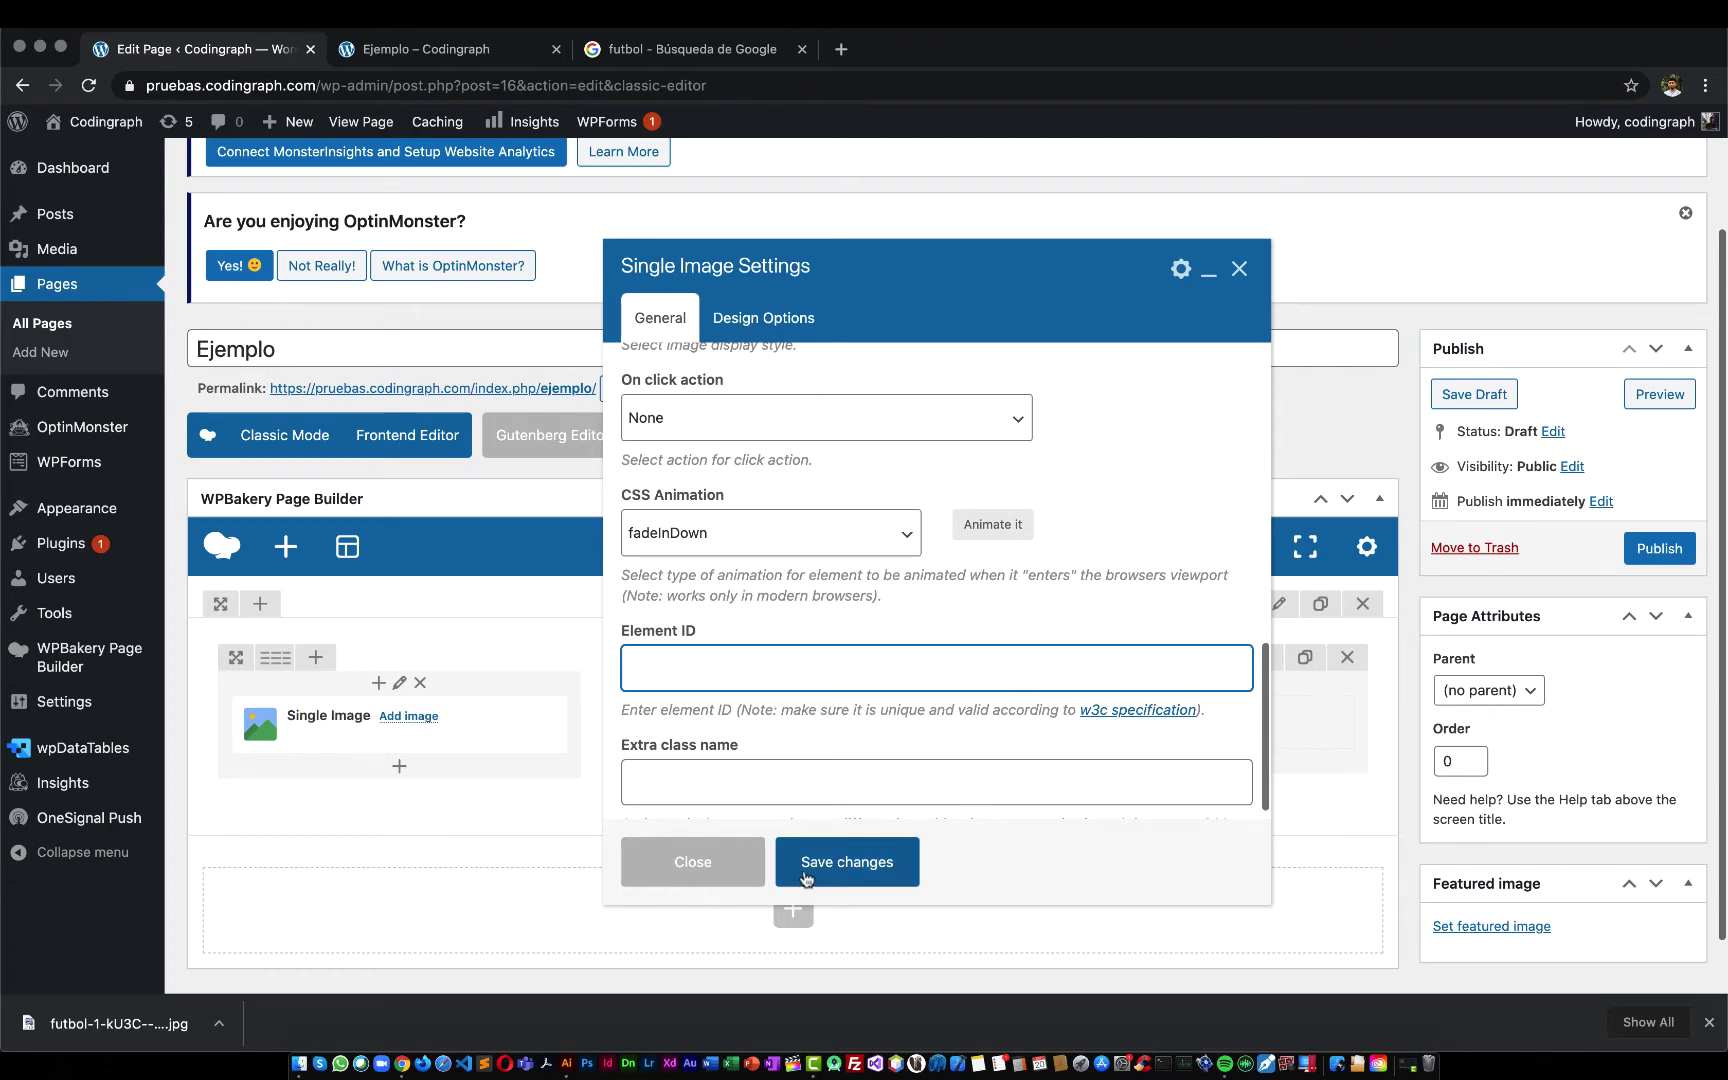
Save the image settings, then duplicate the single image into the second and third columns of the row
left_click(805, 878)
mouse_move(447, 736)
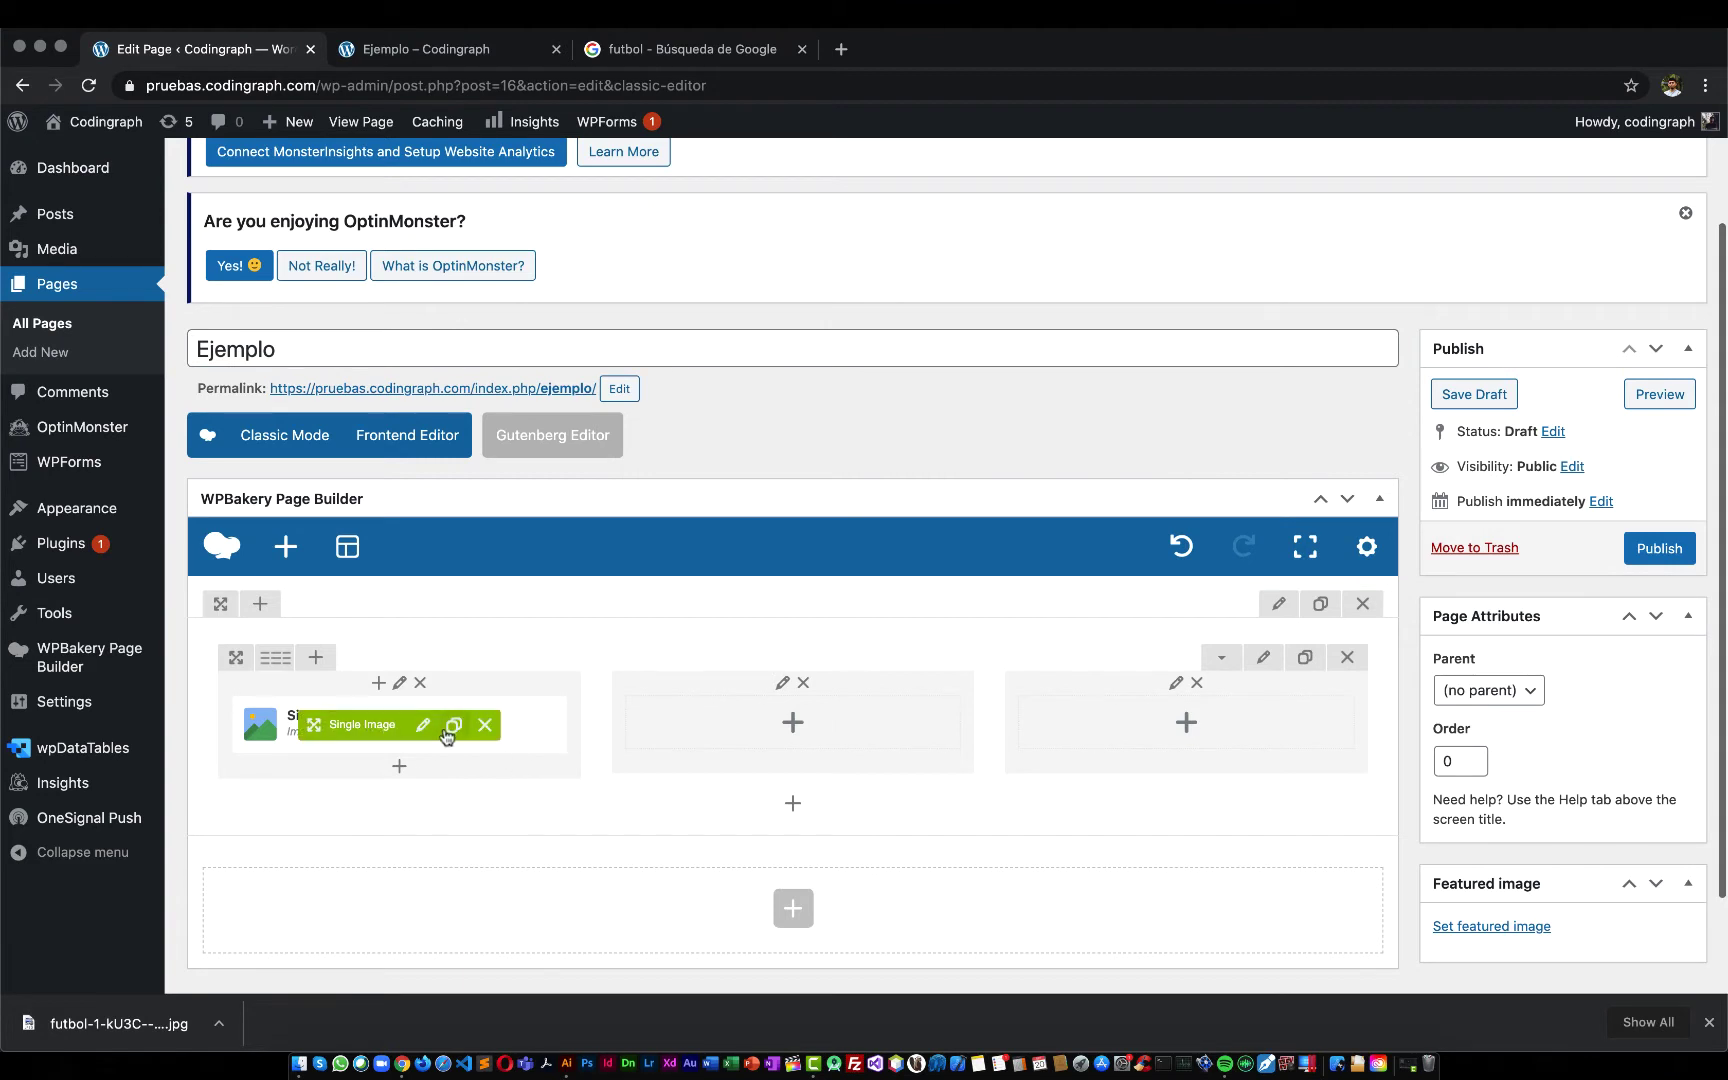
left_click(452, 726)
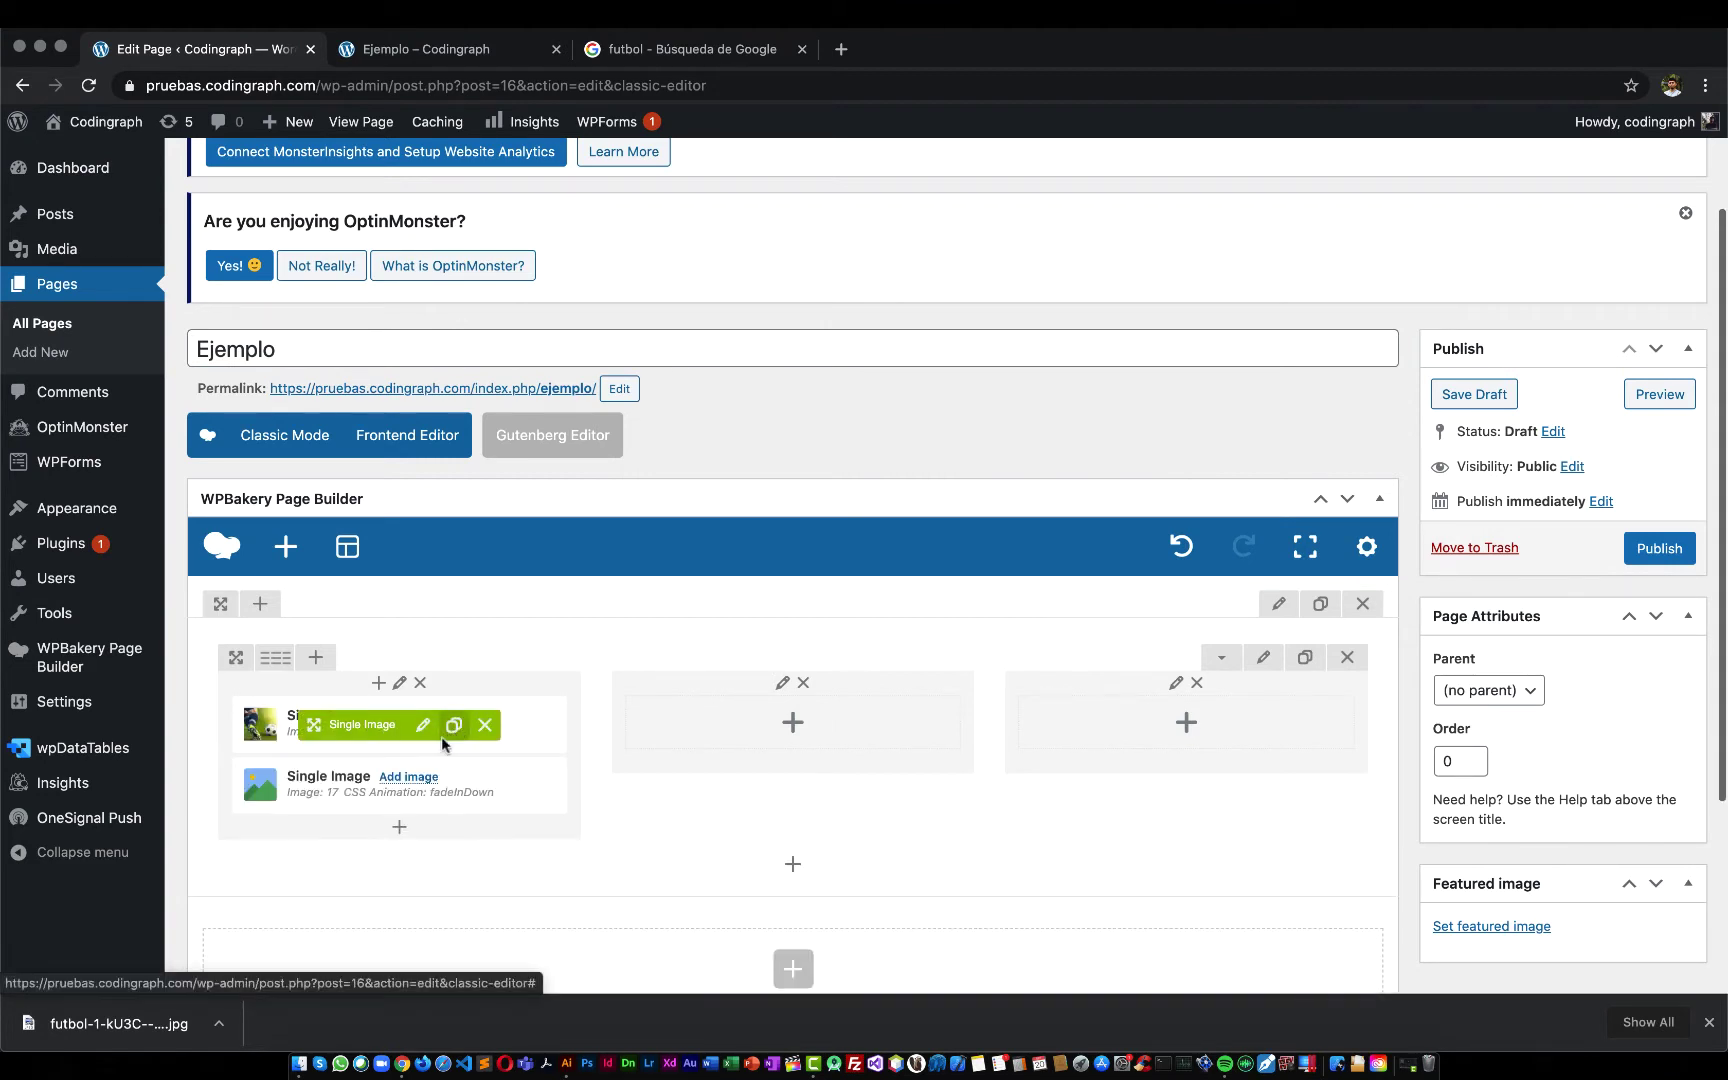
left_click_drag(313, 787, 830, 733)
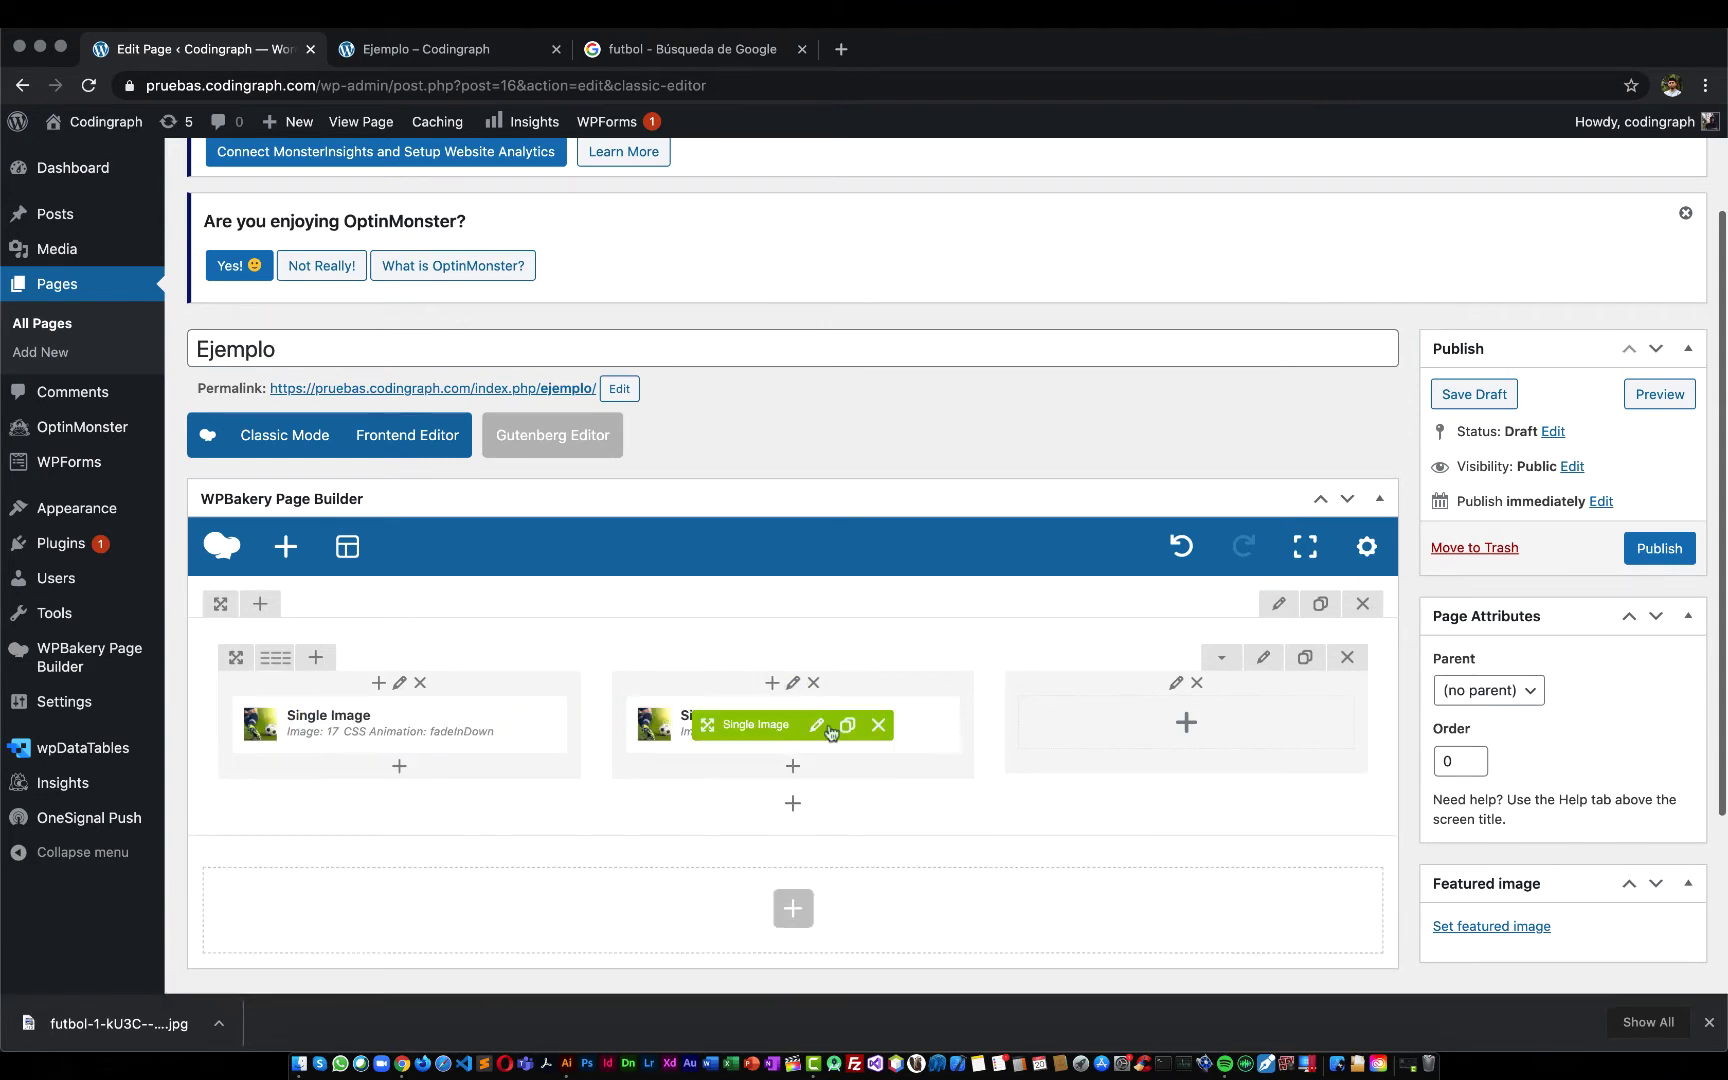
left_click(848, 726)
mouse_move(752, 781)
left_mouse_down()
mouse_move(1191, 736)
mouse_move(1120, 722)
left_mouse_up()
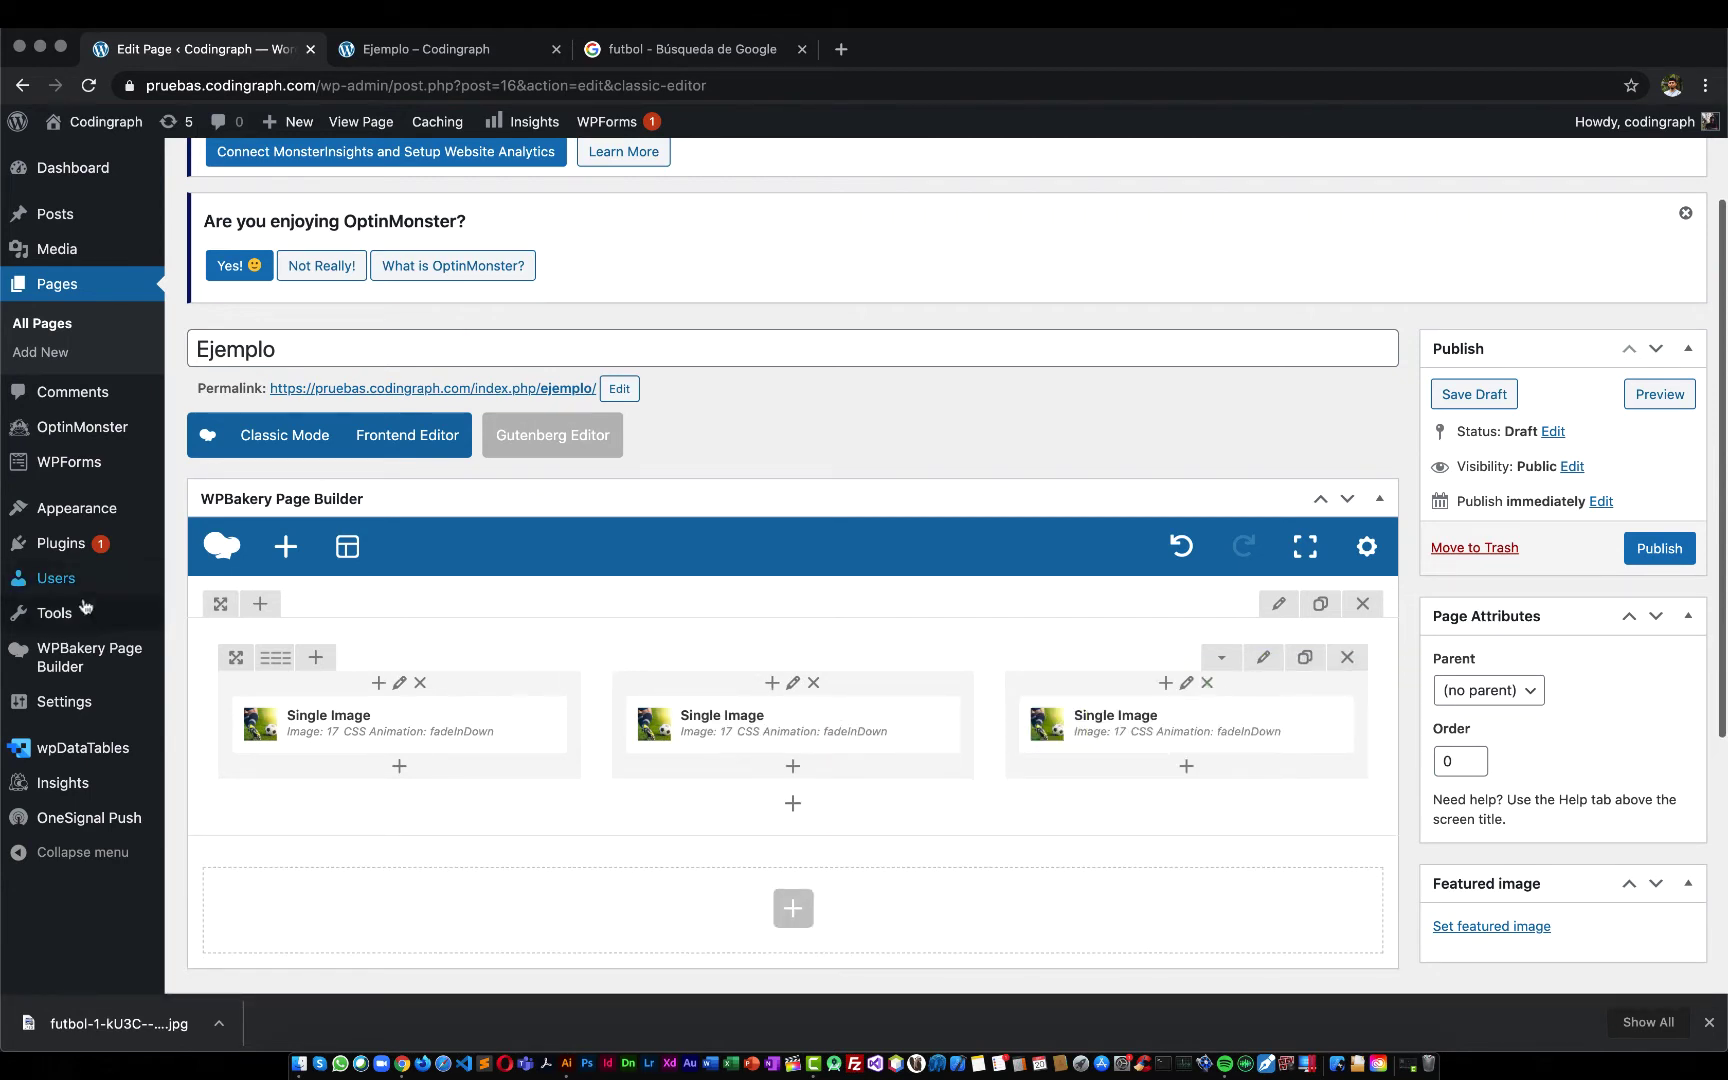
Publish the Ejemplo page and reload its preview on the site
left_click(1662, 555)
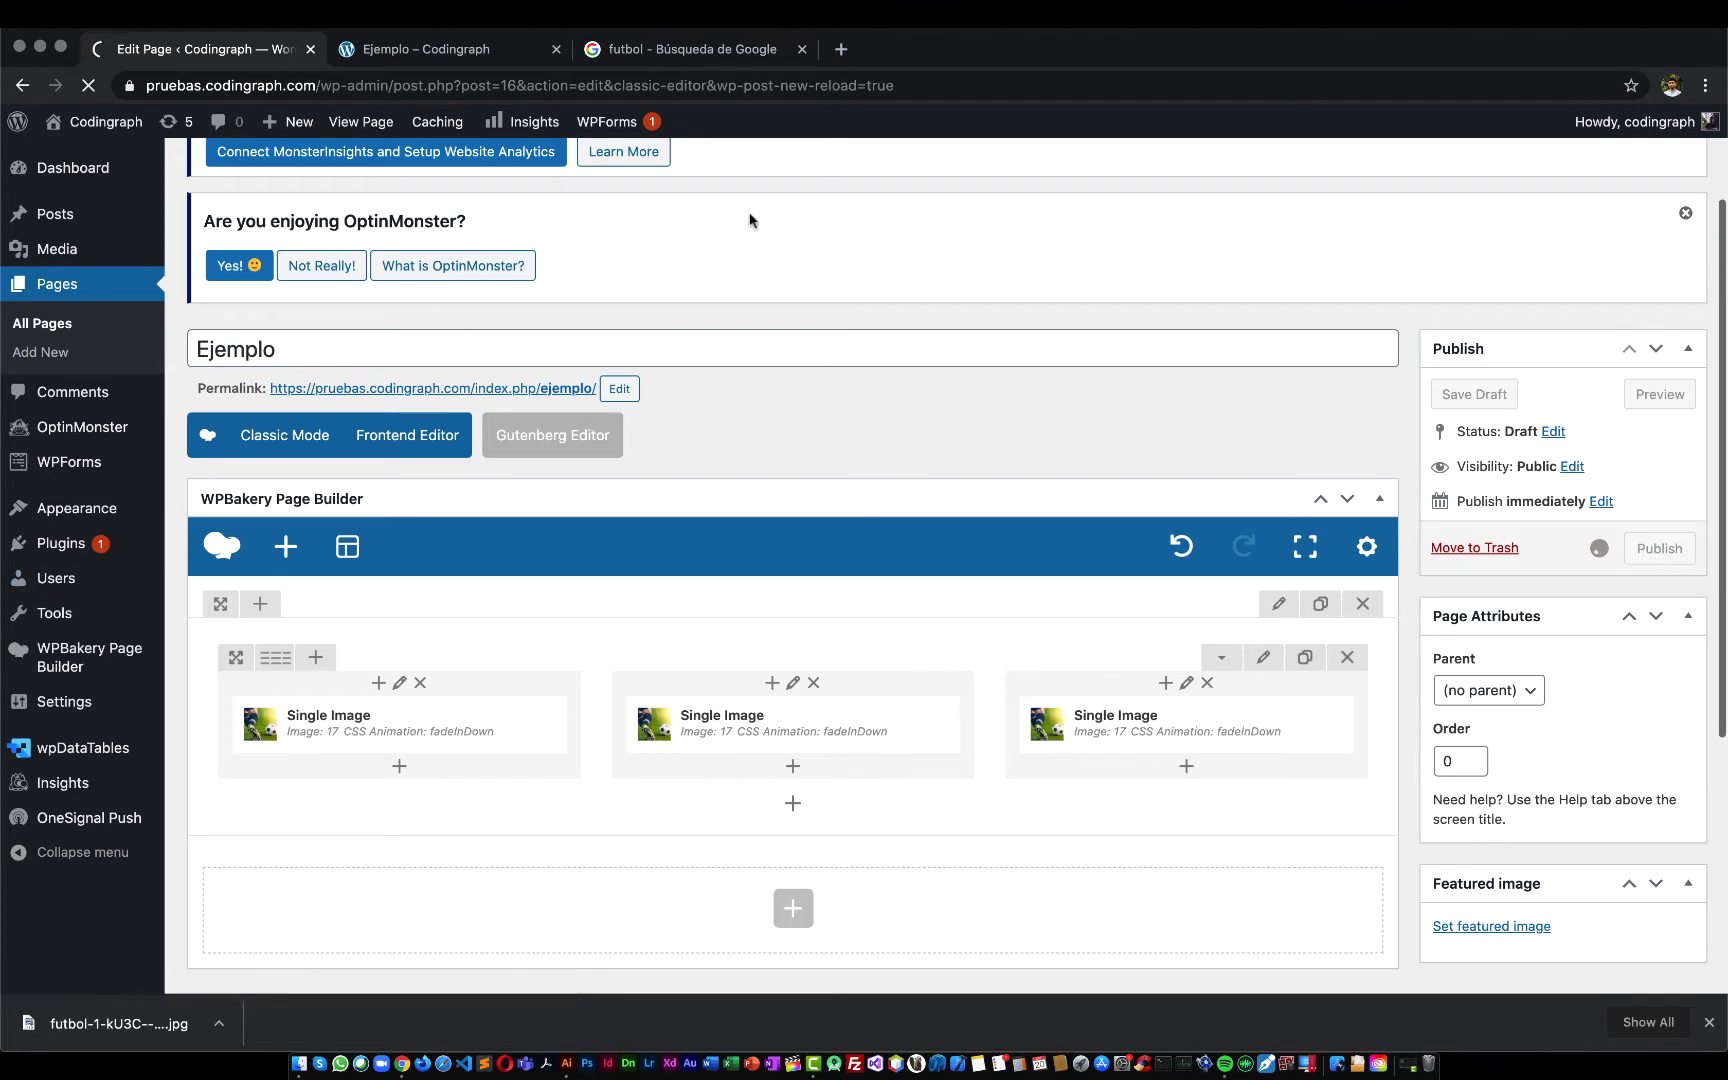
left_click(455, 58)
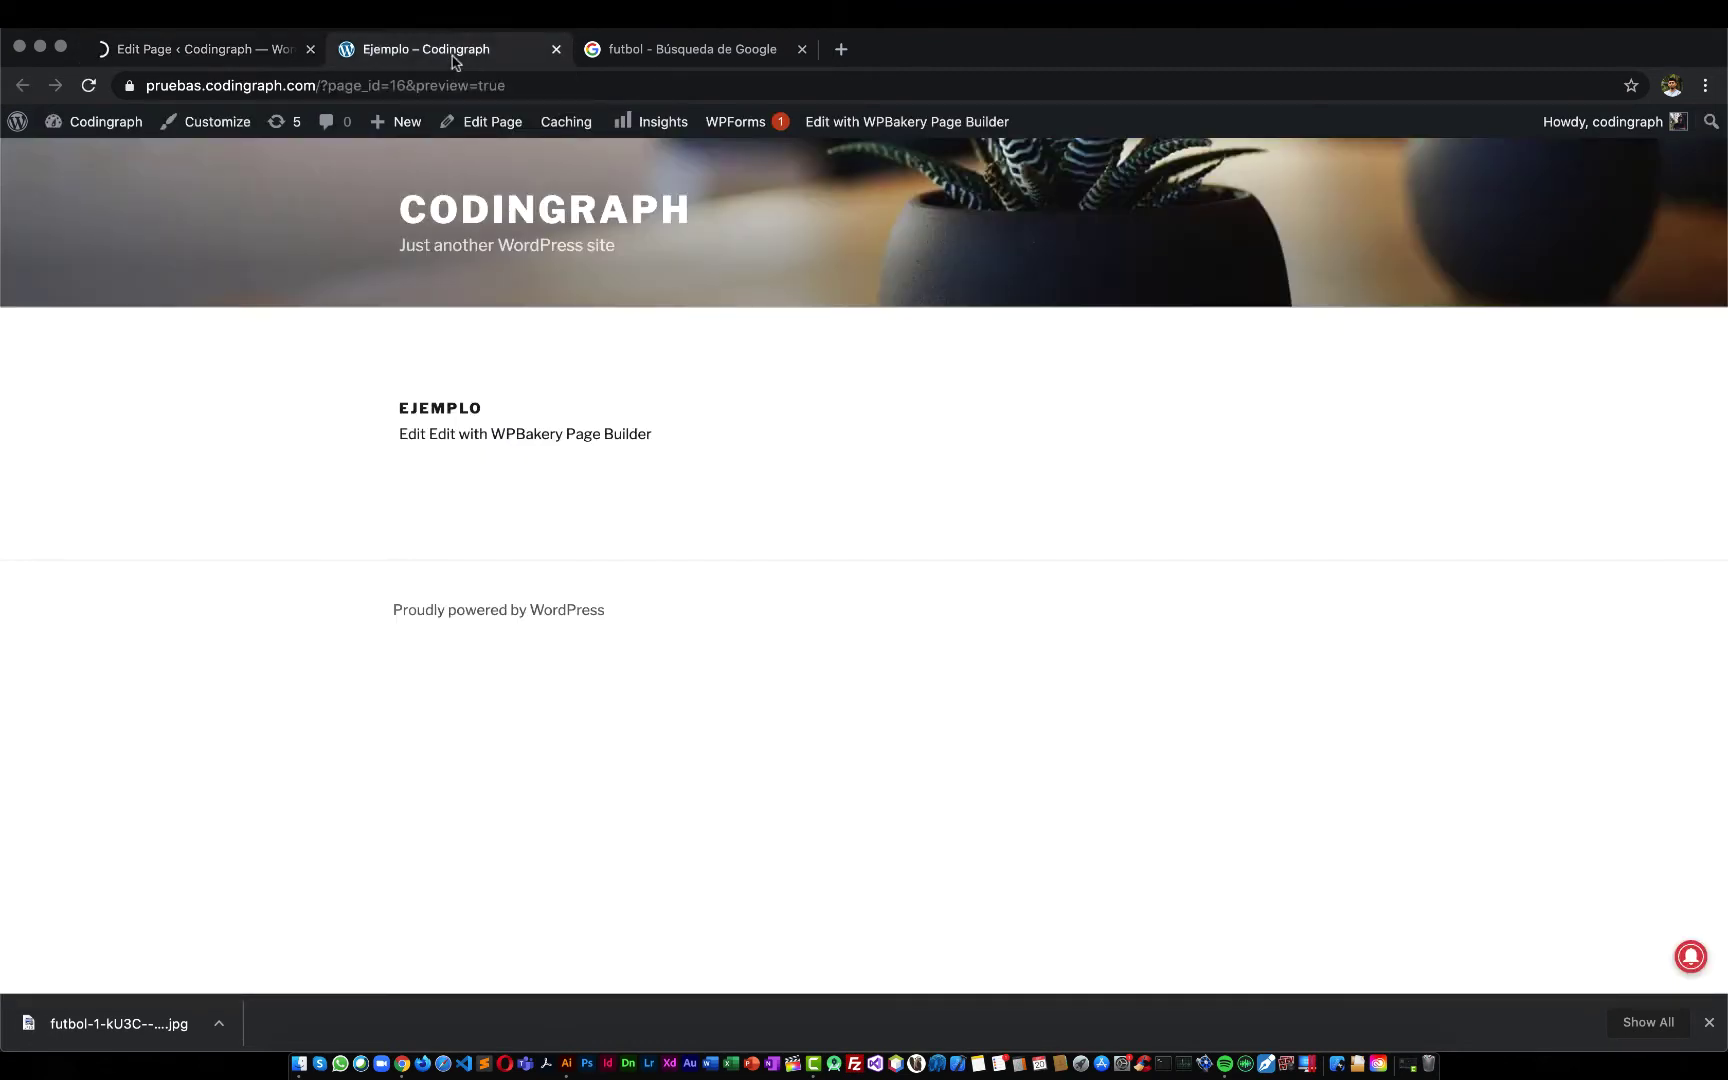
left_click(87, 87)
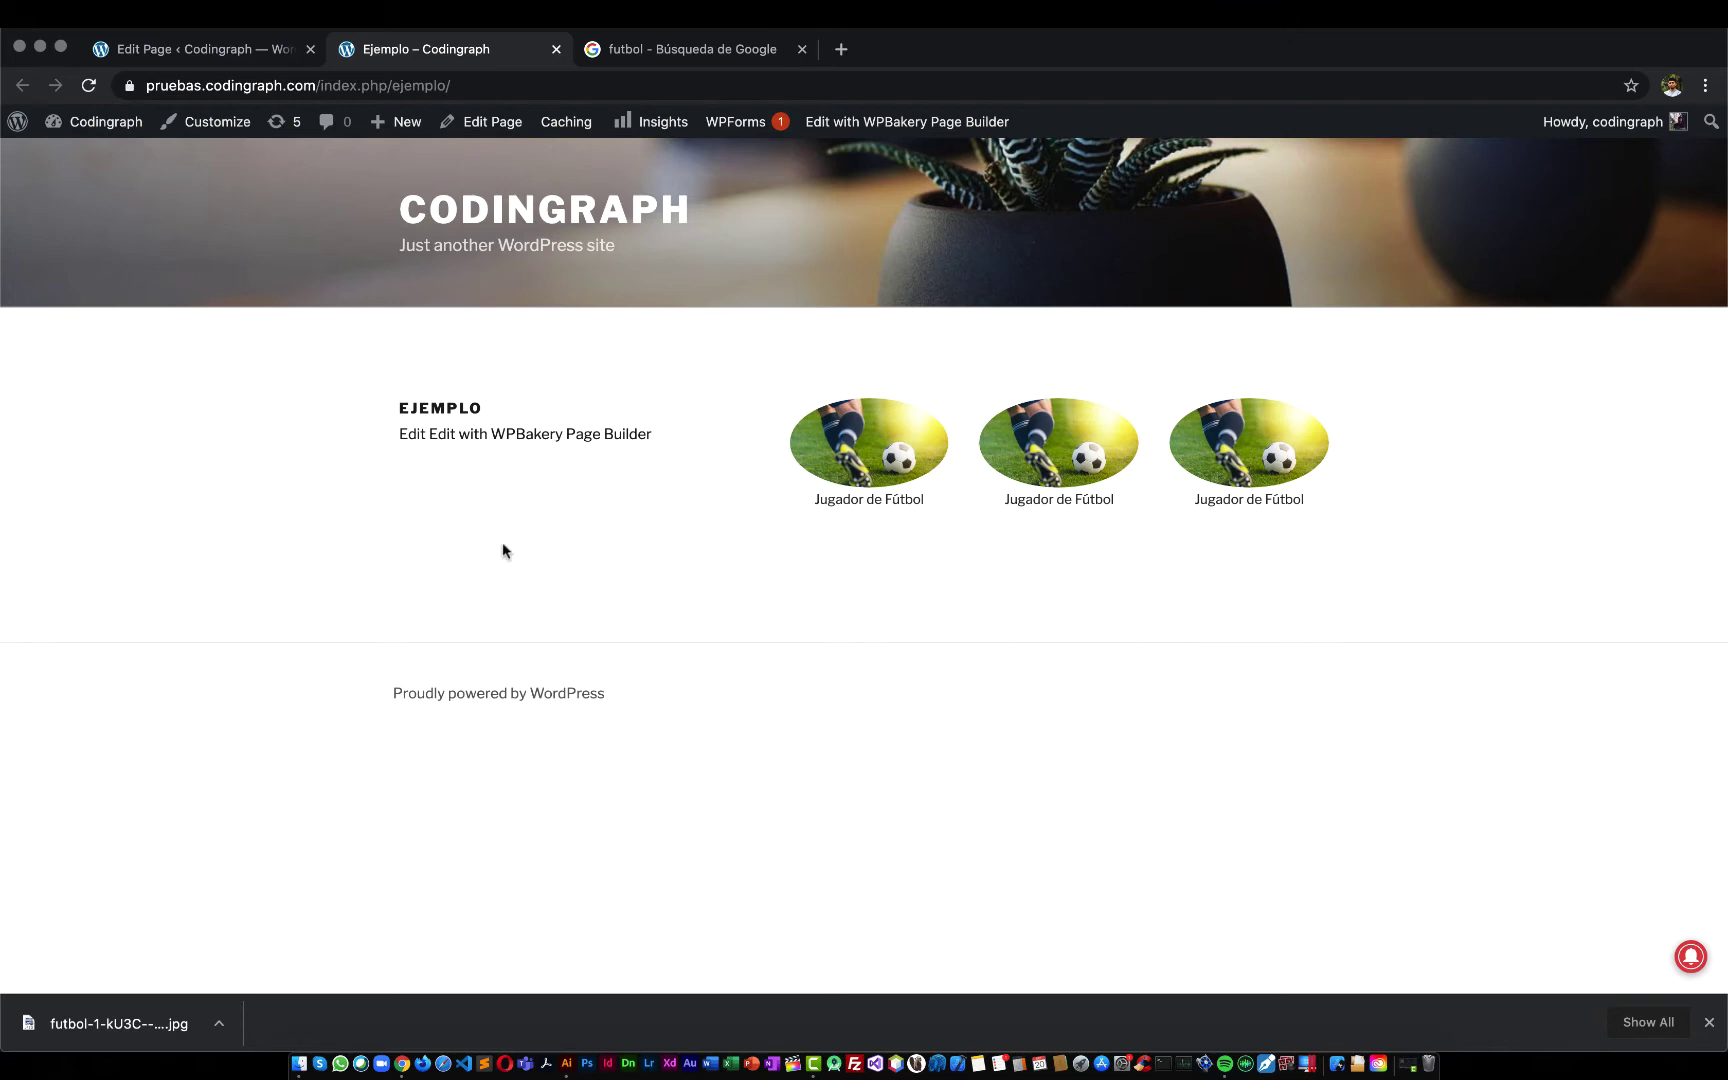
Compare the layout in the page editor with the published page, examining the image columns and the title area
left_click(251, 54)
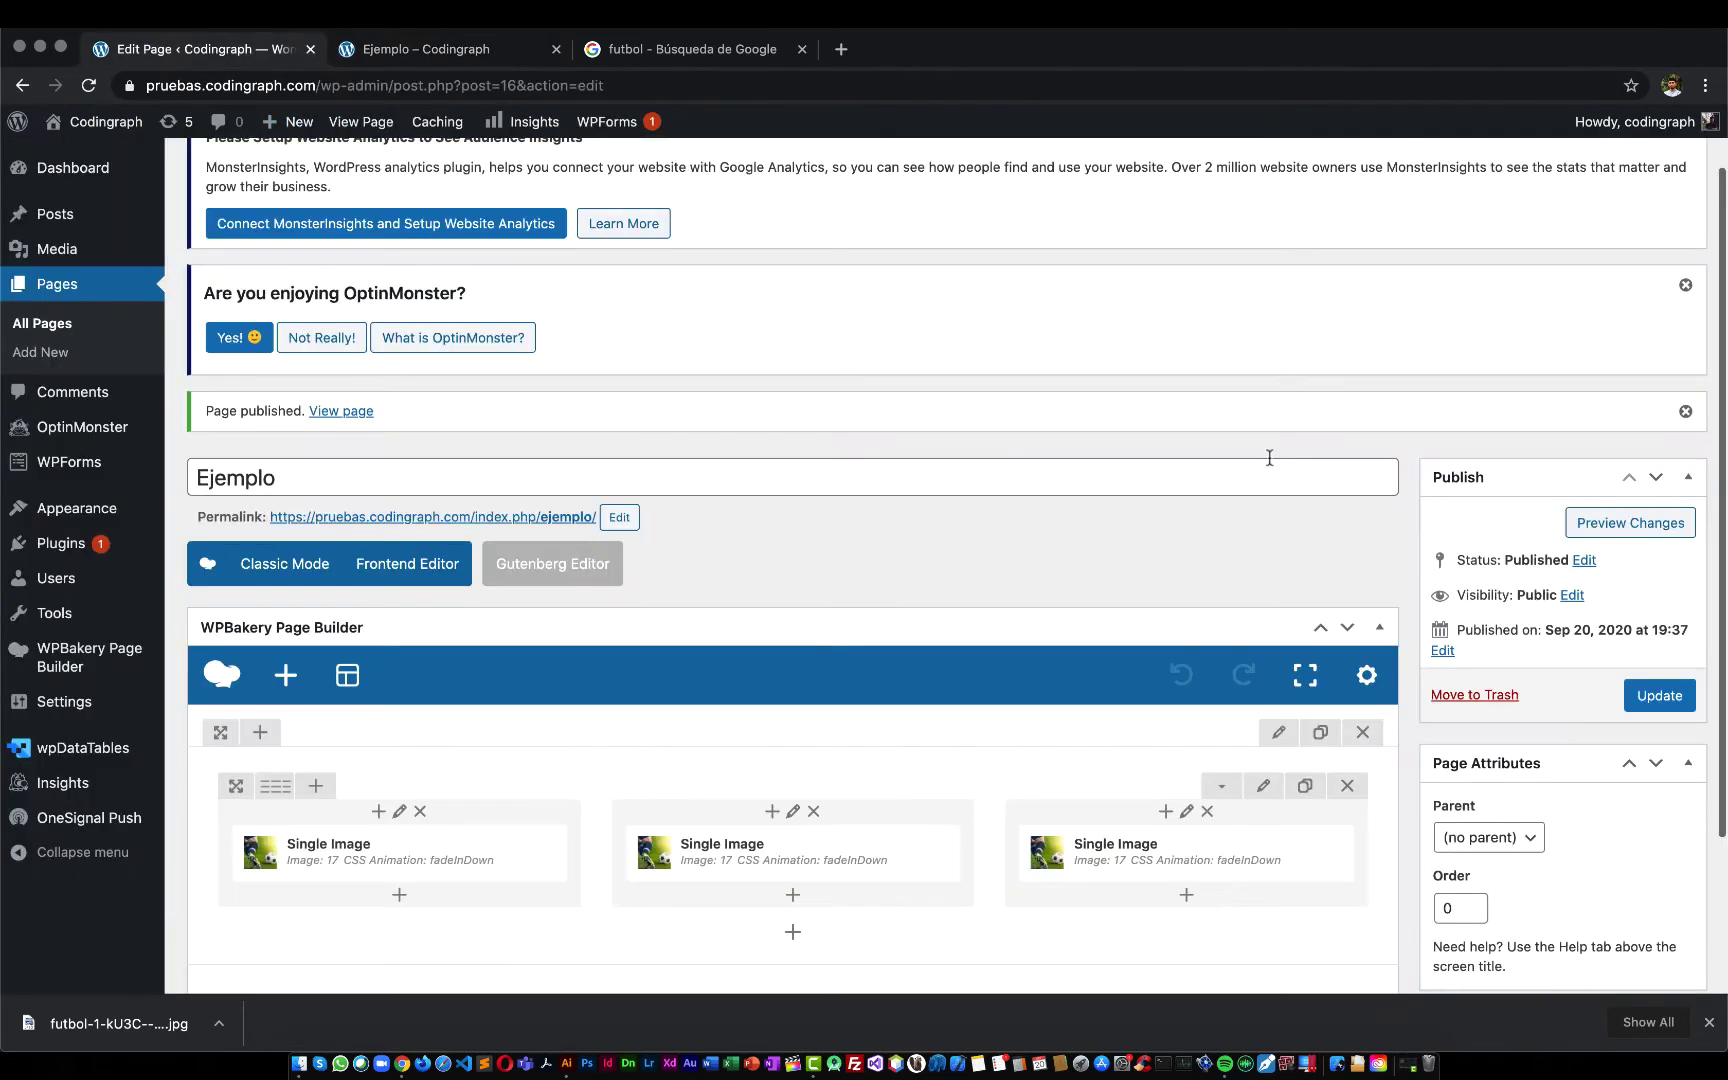
scroll(1269, 457, "down", 3)
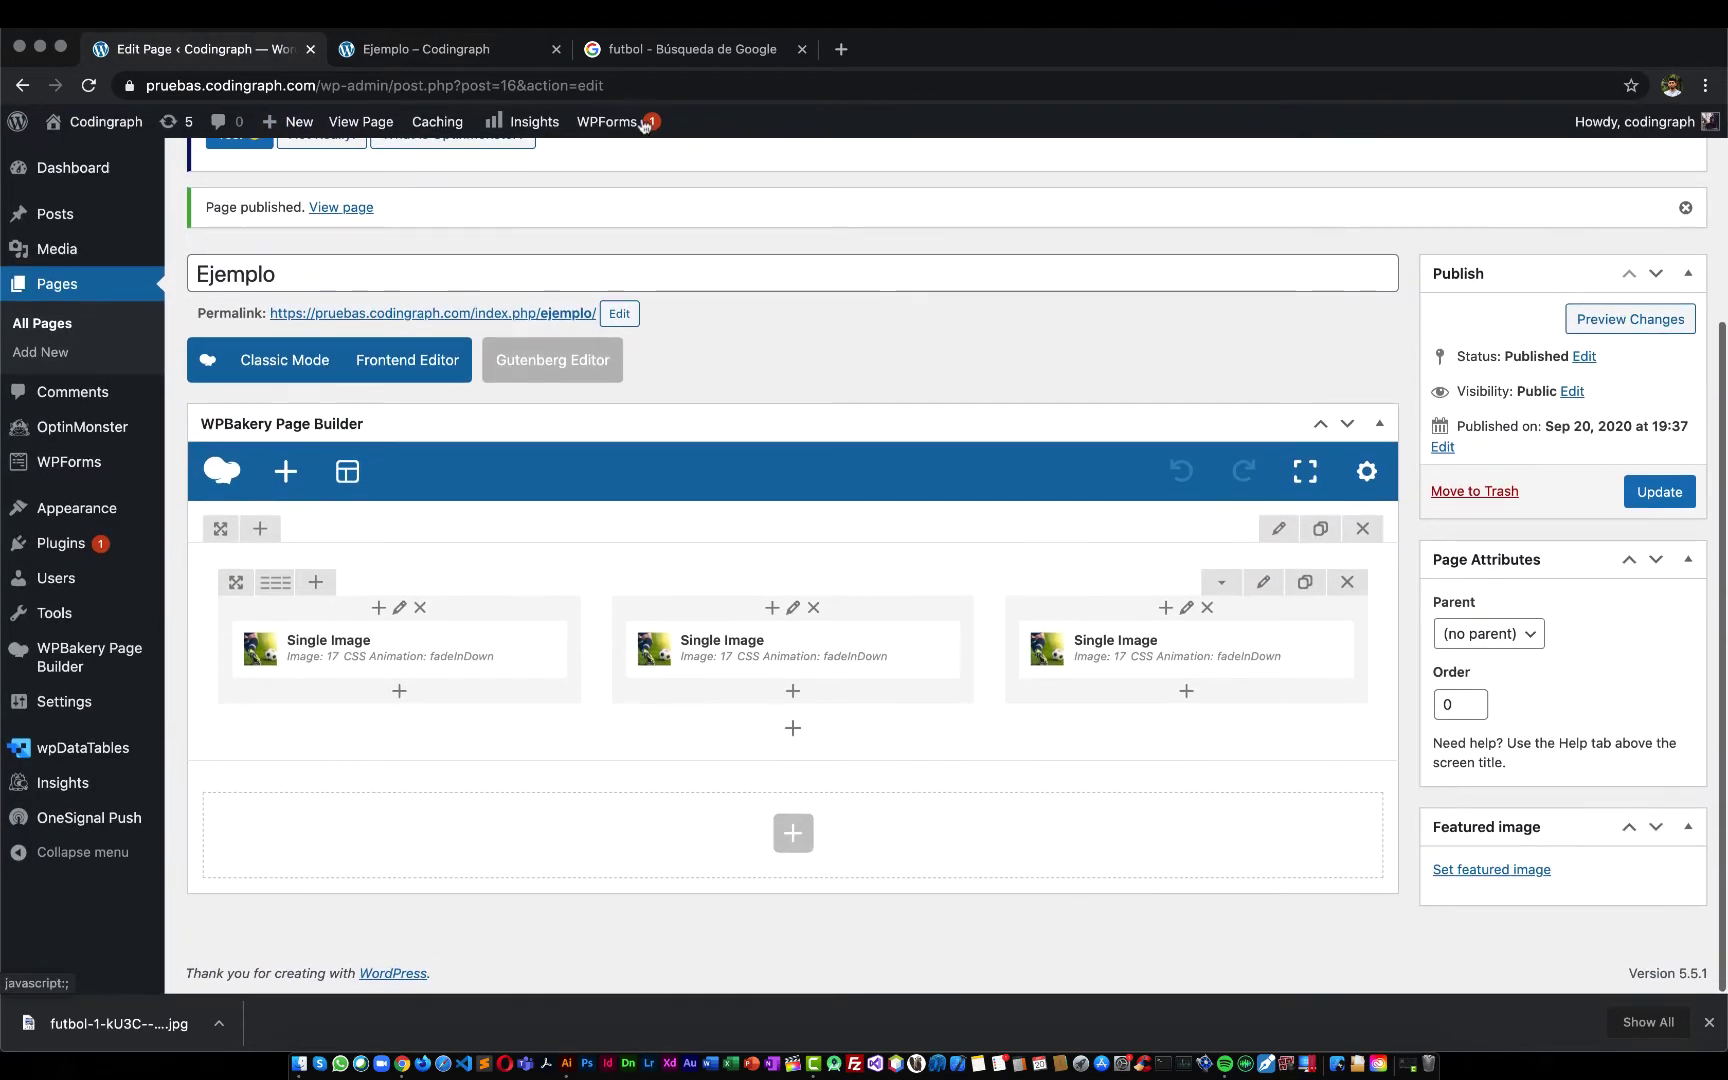
left_click(617, 50)
left_click(476, 52)
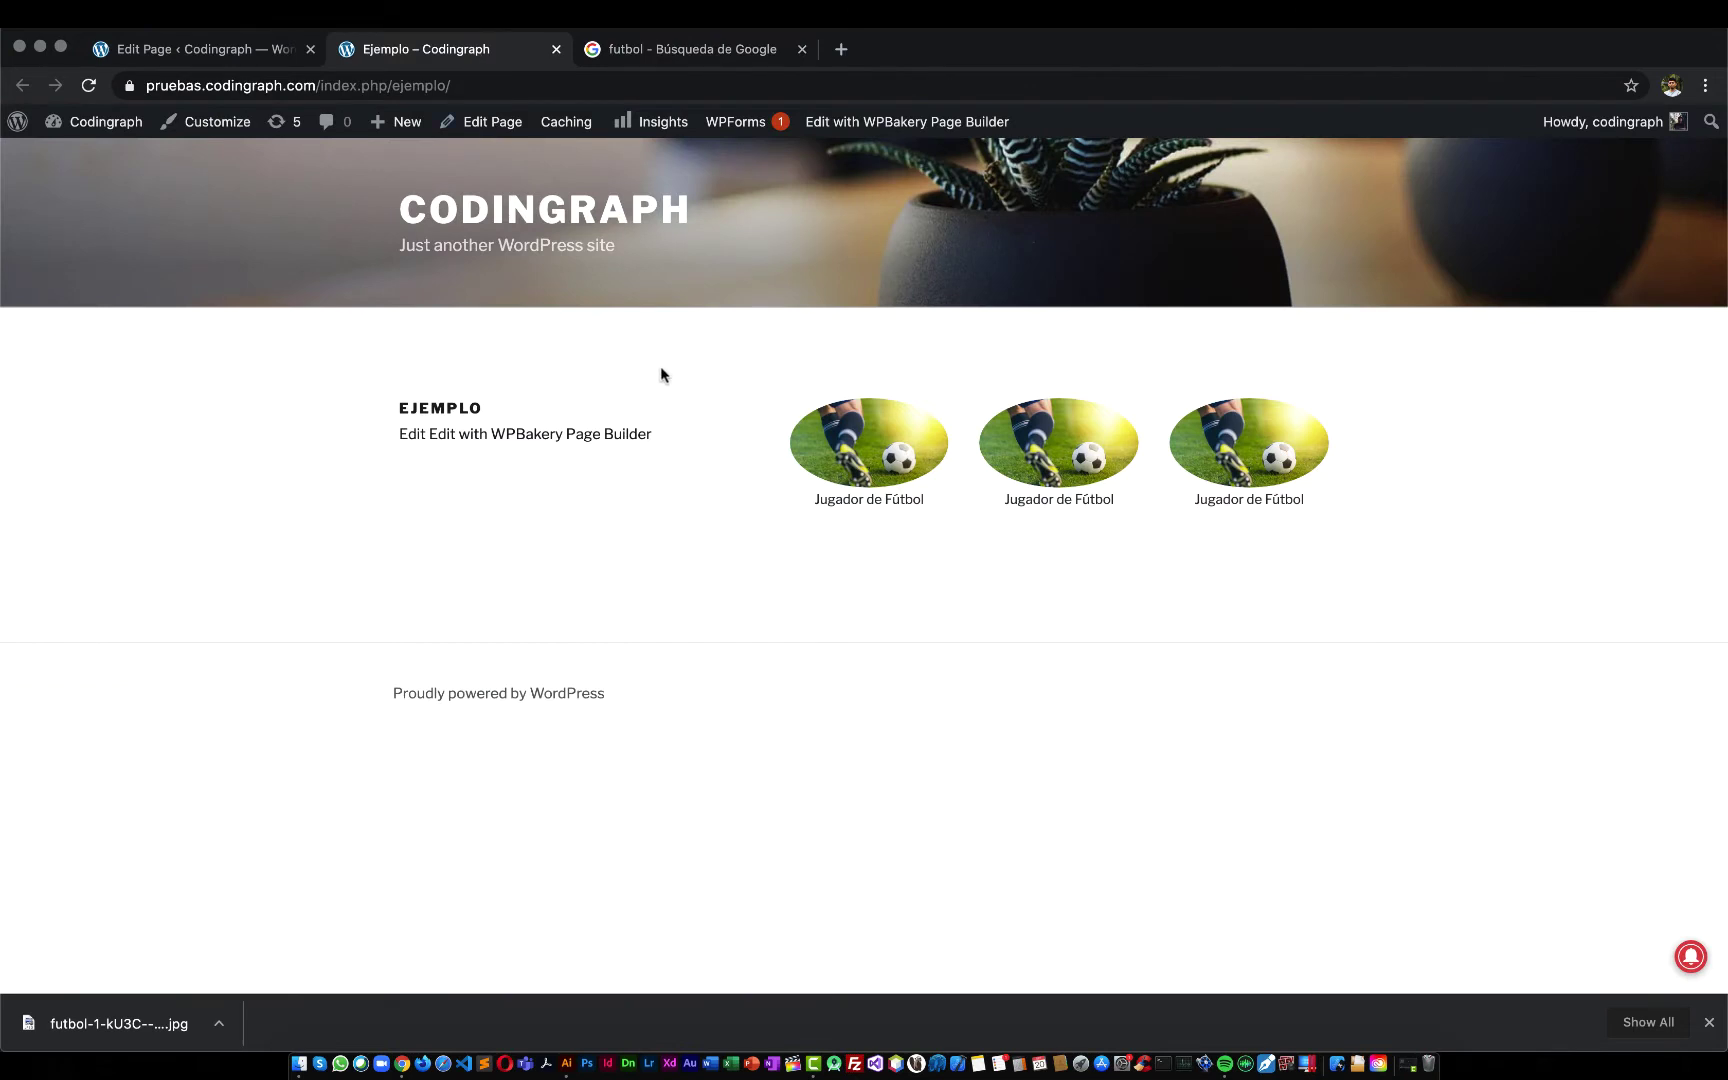
left_click_drag(348, 365, 700, 670)
left_click(423, 478)
In the page editor, add a Row element below the three-image row and split it into two equal columns
left_click(240, 50)
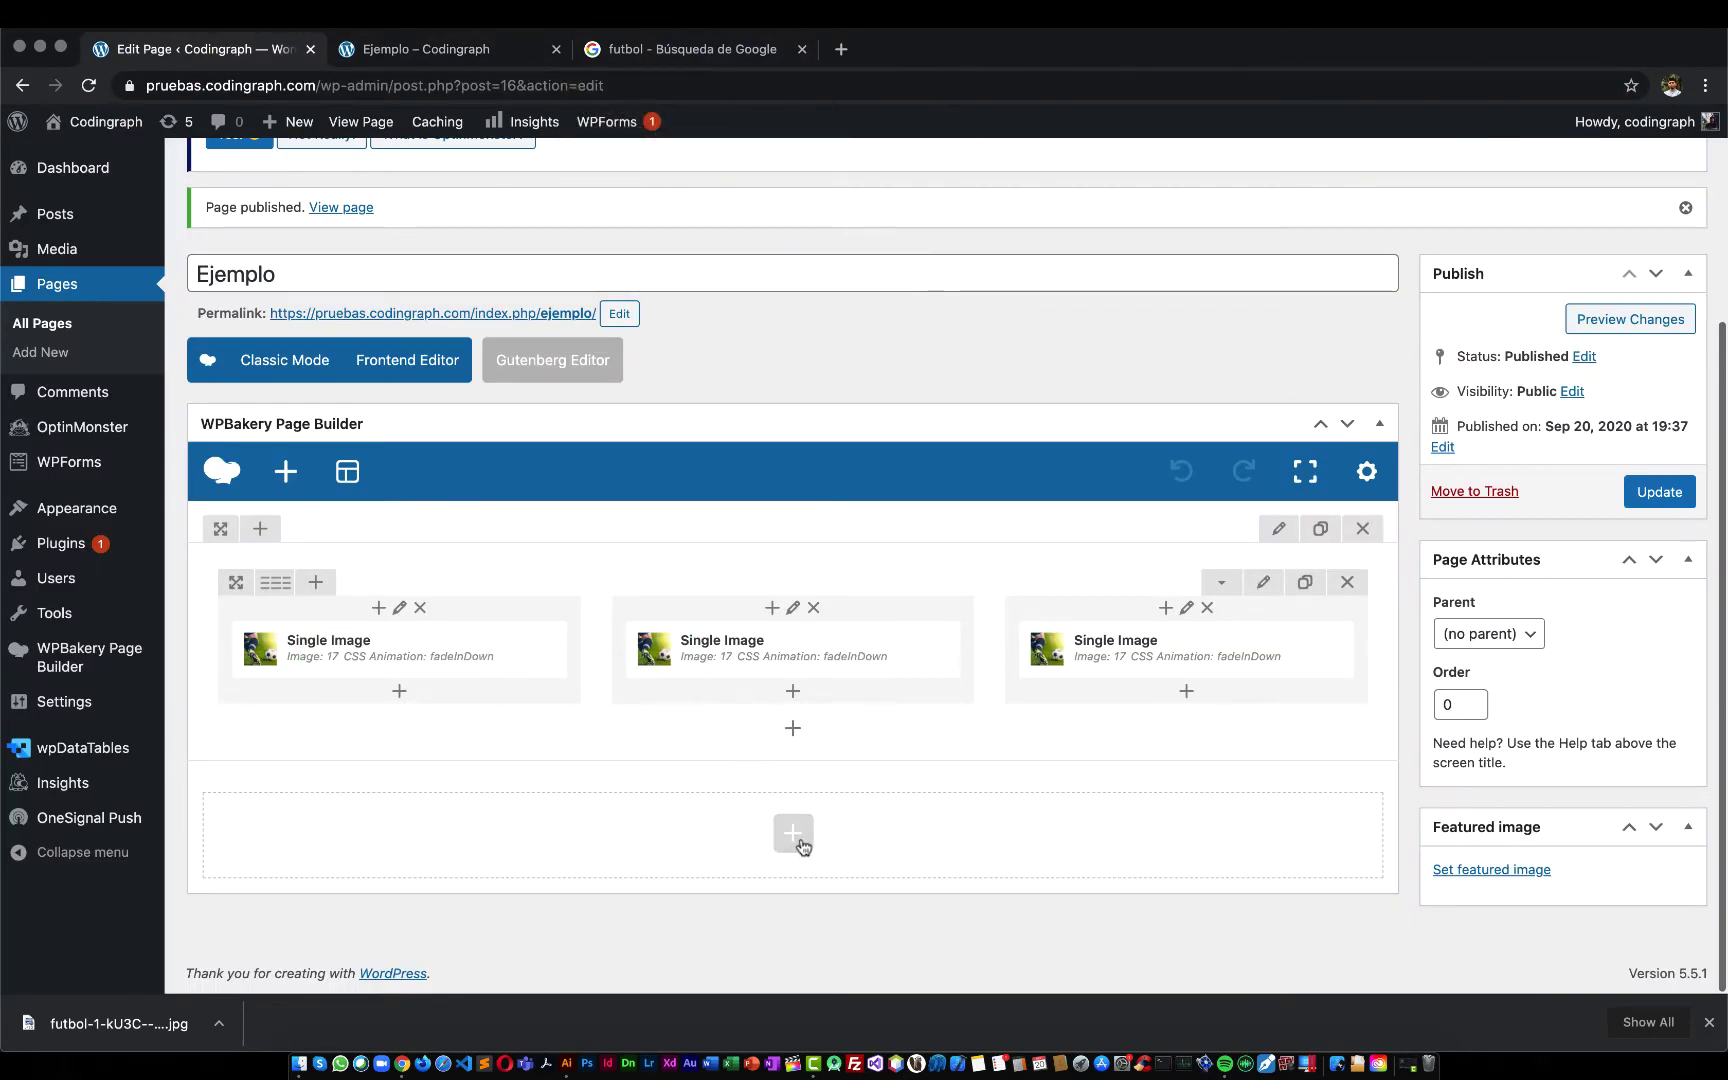
left_click(795, 730)
type("row")
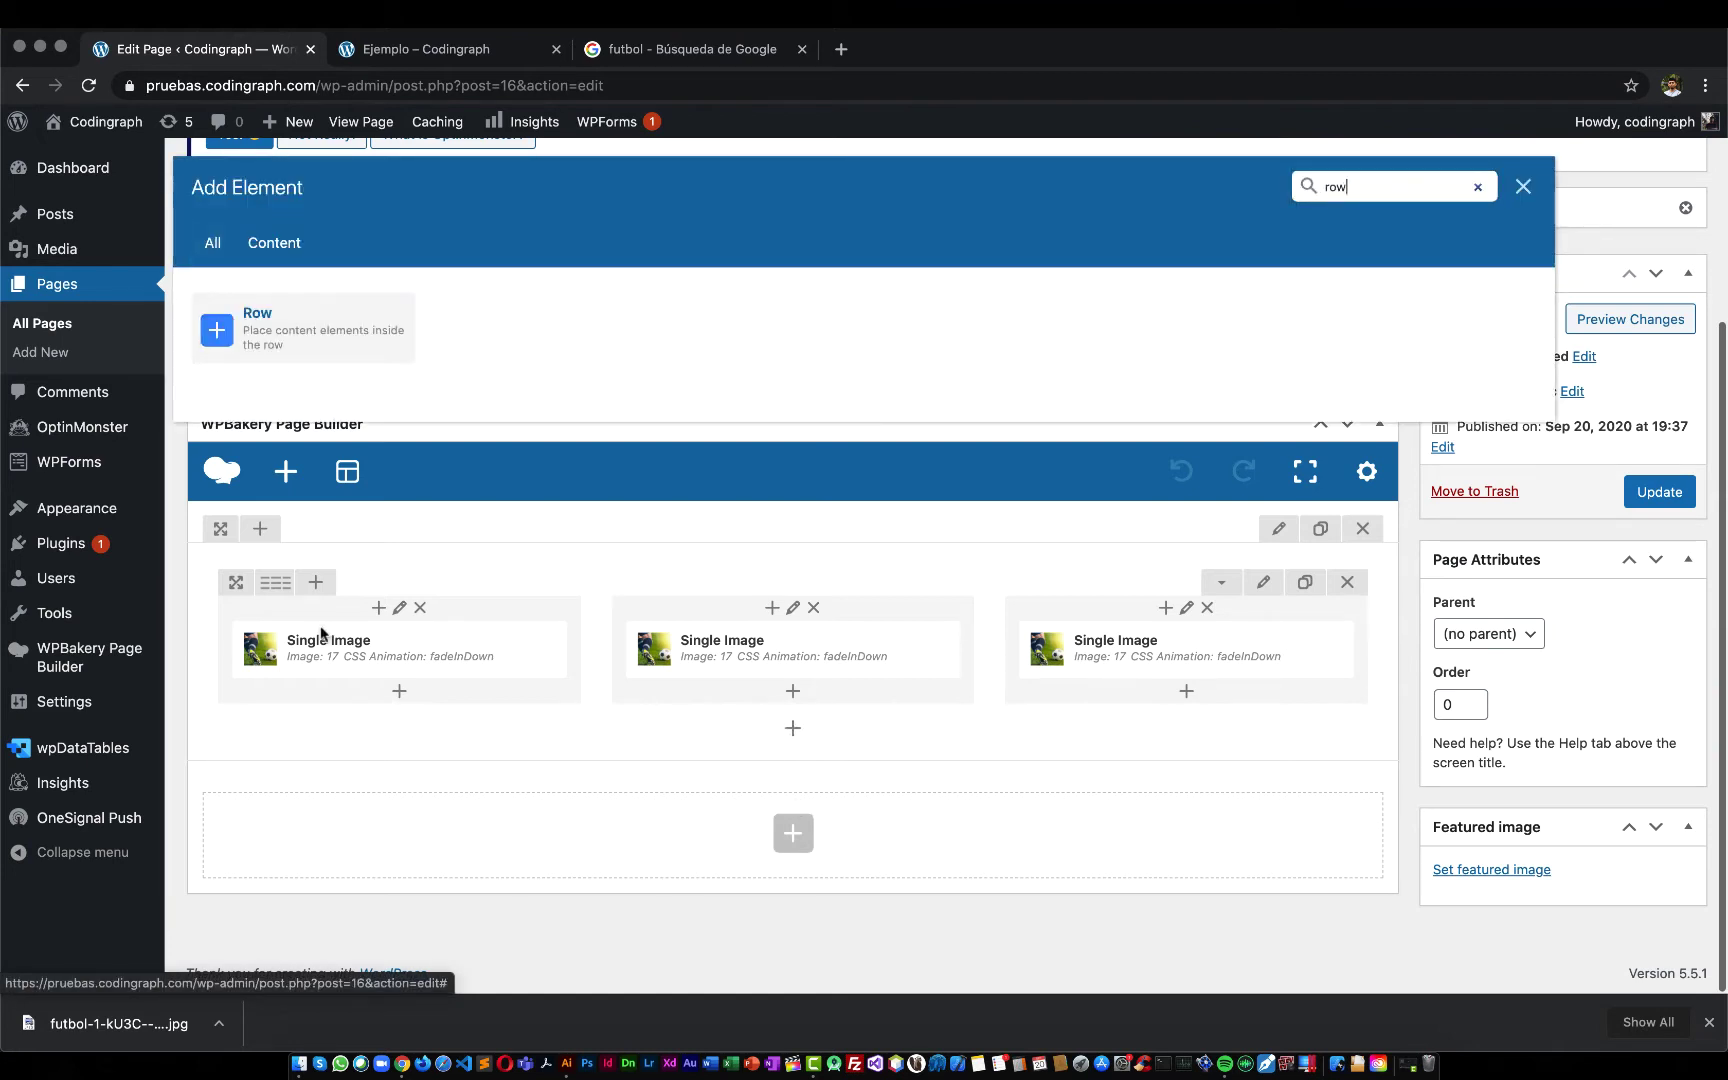
left_click(270, 345)
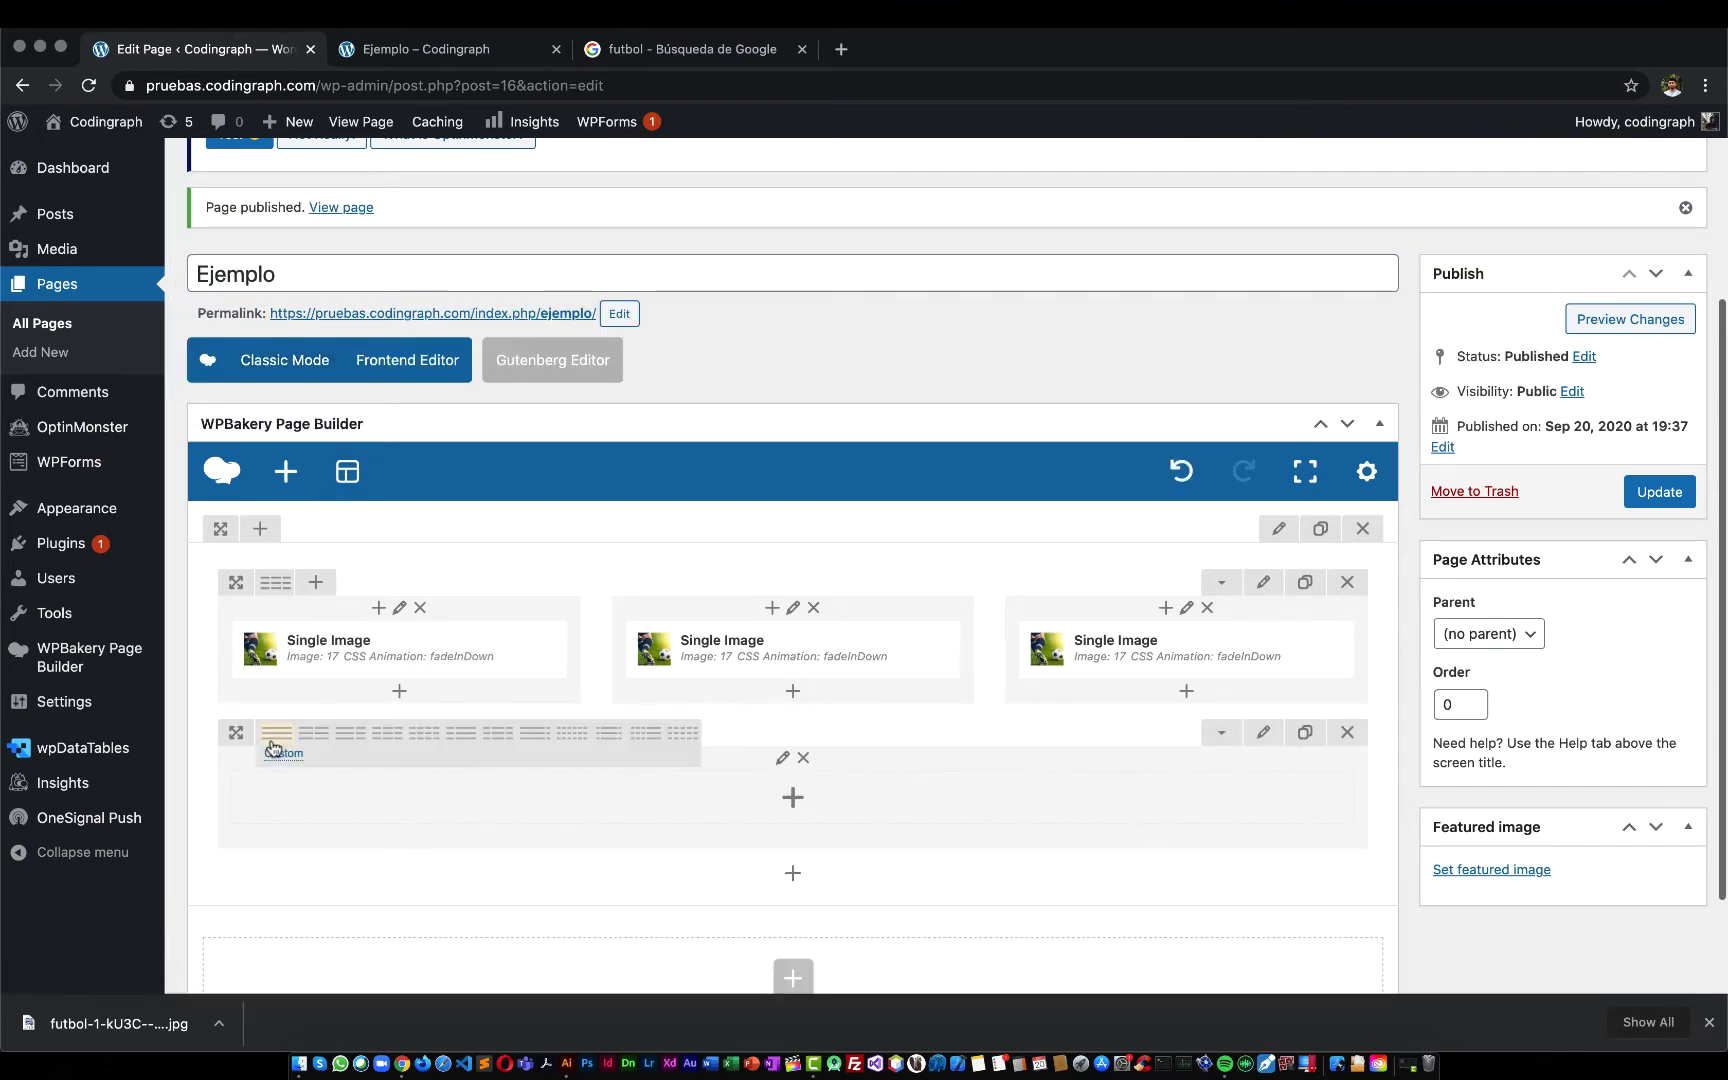
left_click(317, 750)
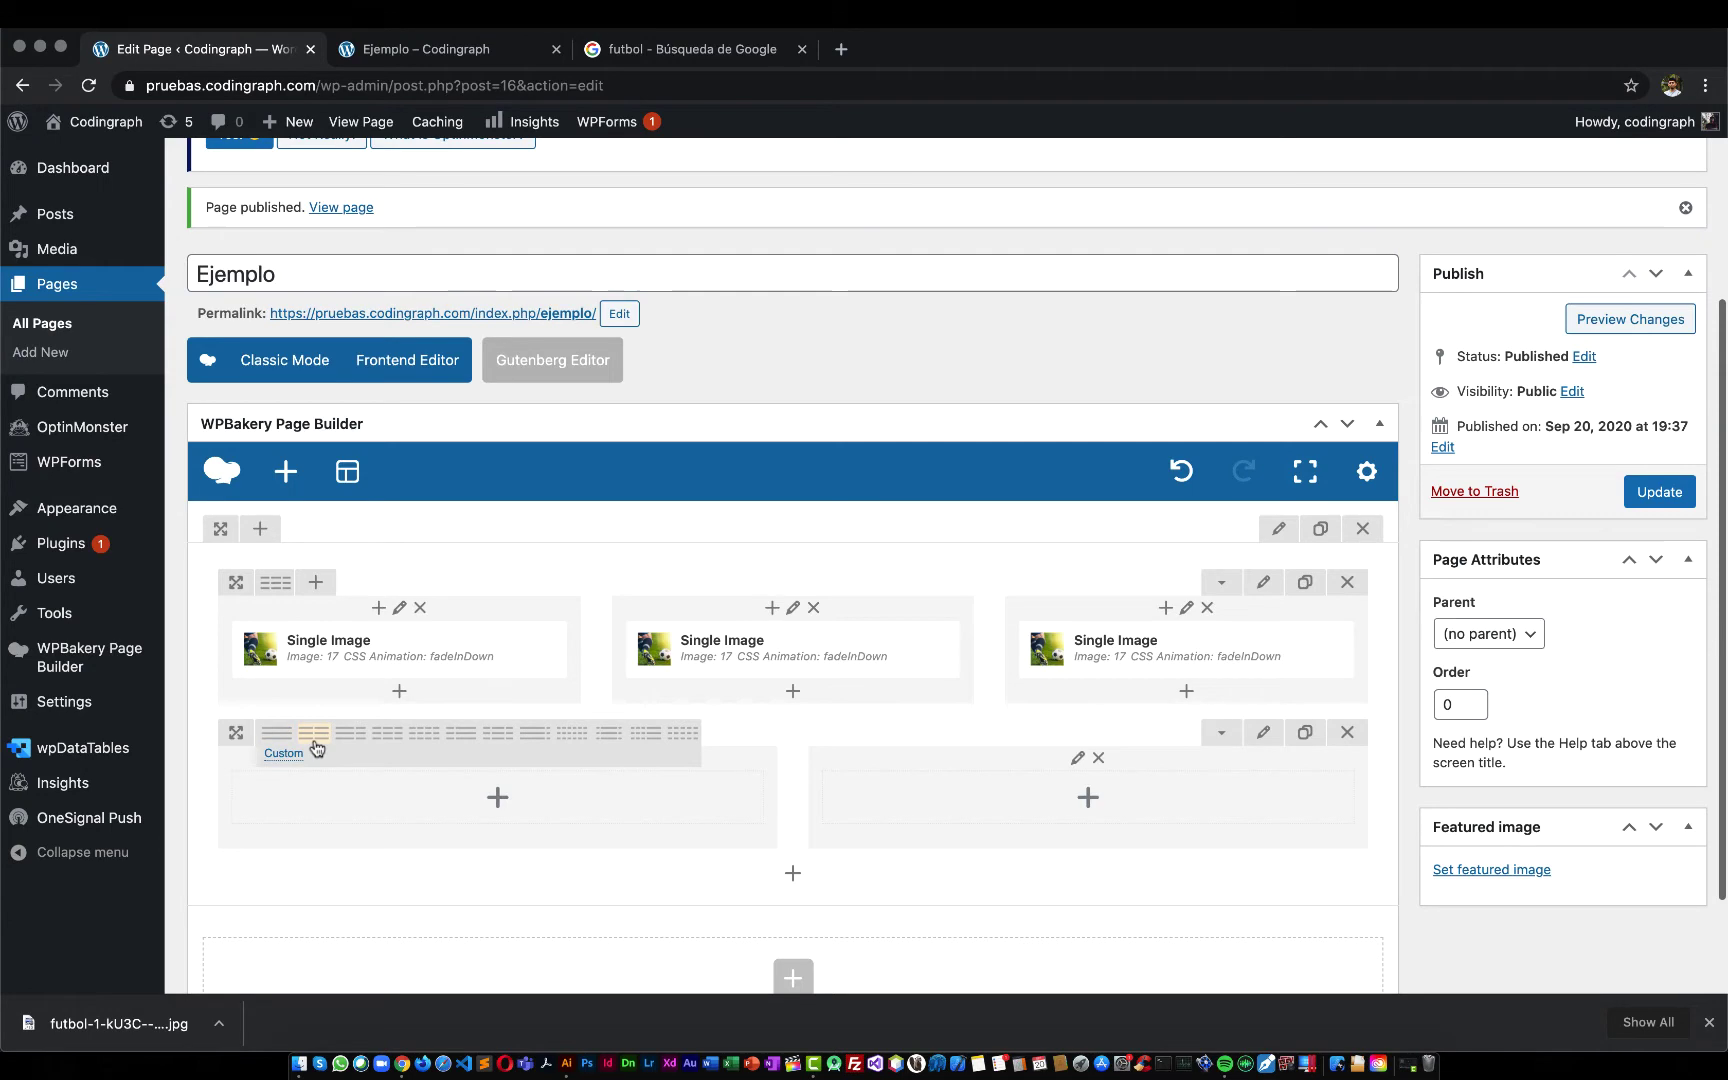
Add a Button element to the first column of the new row and set its text to "Clic"
left_click(497, 797)
scroll(895, 552, "down", 1)
scroll(899, 557, "up", 1)
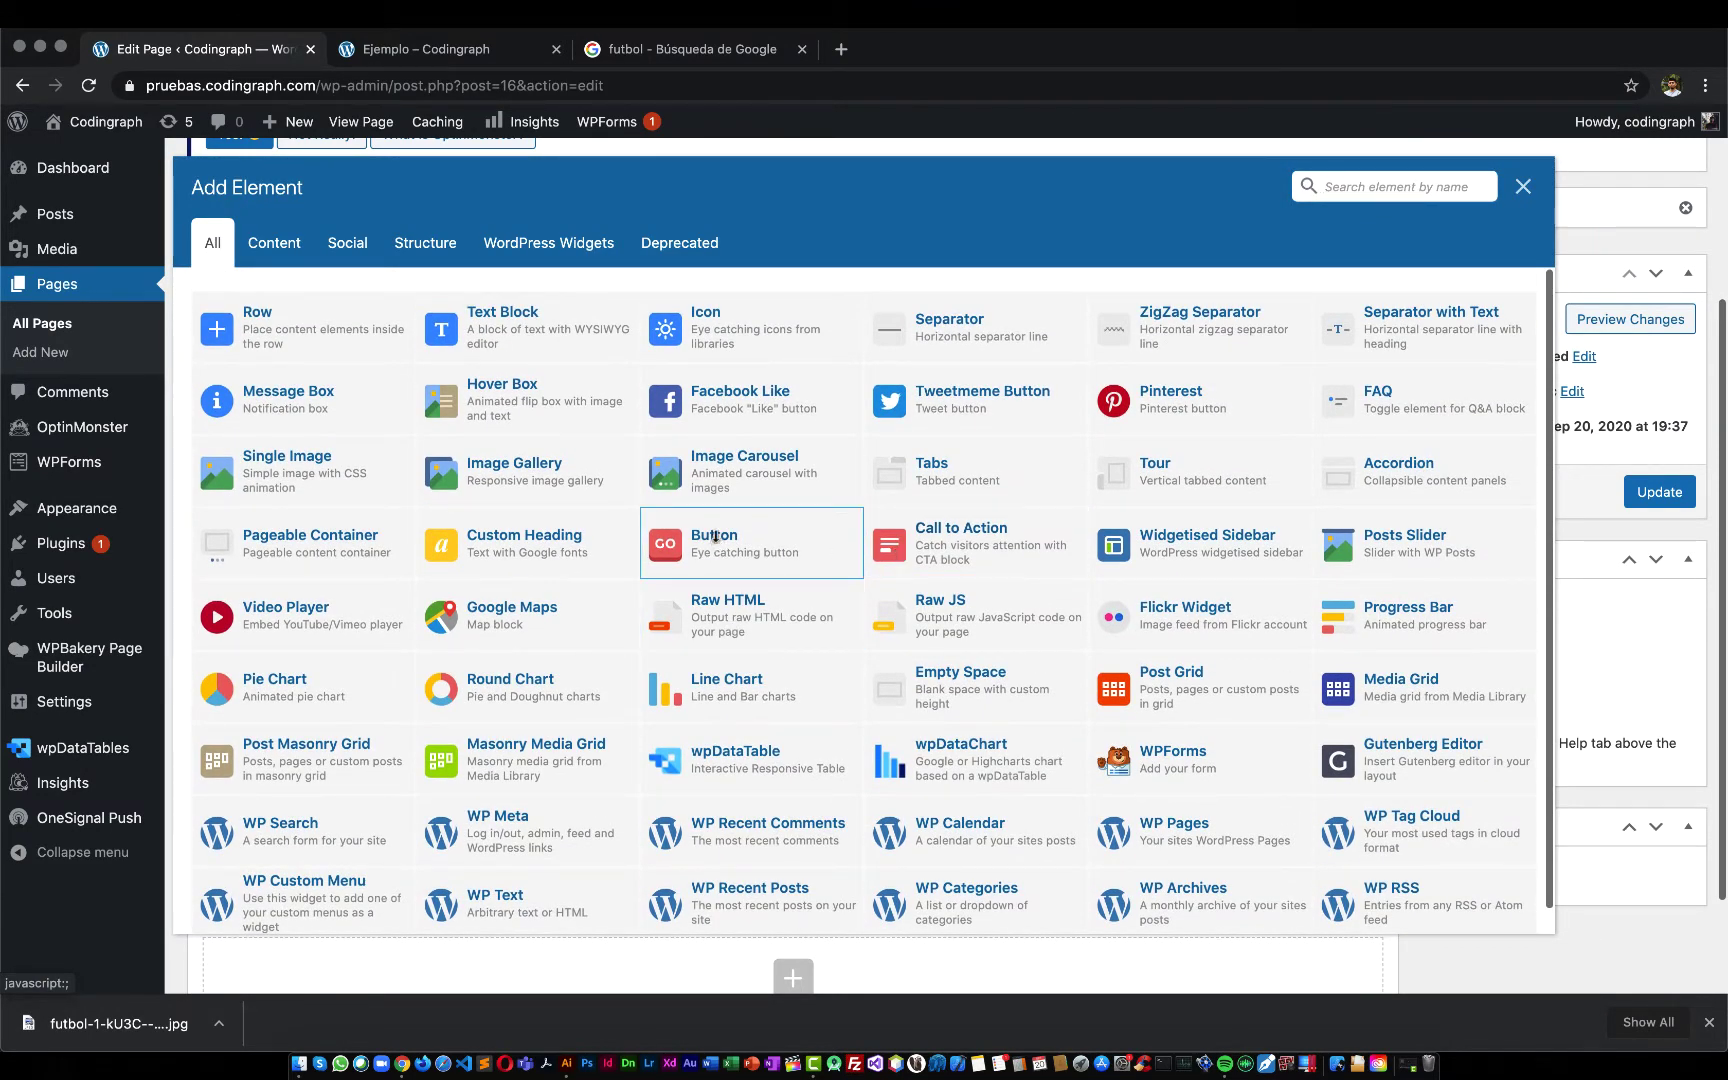
left_click(716, 541)
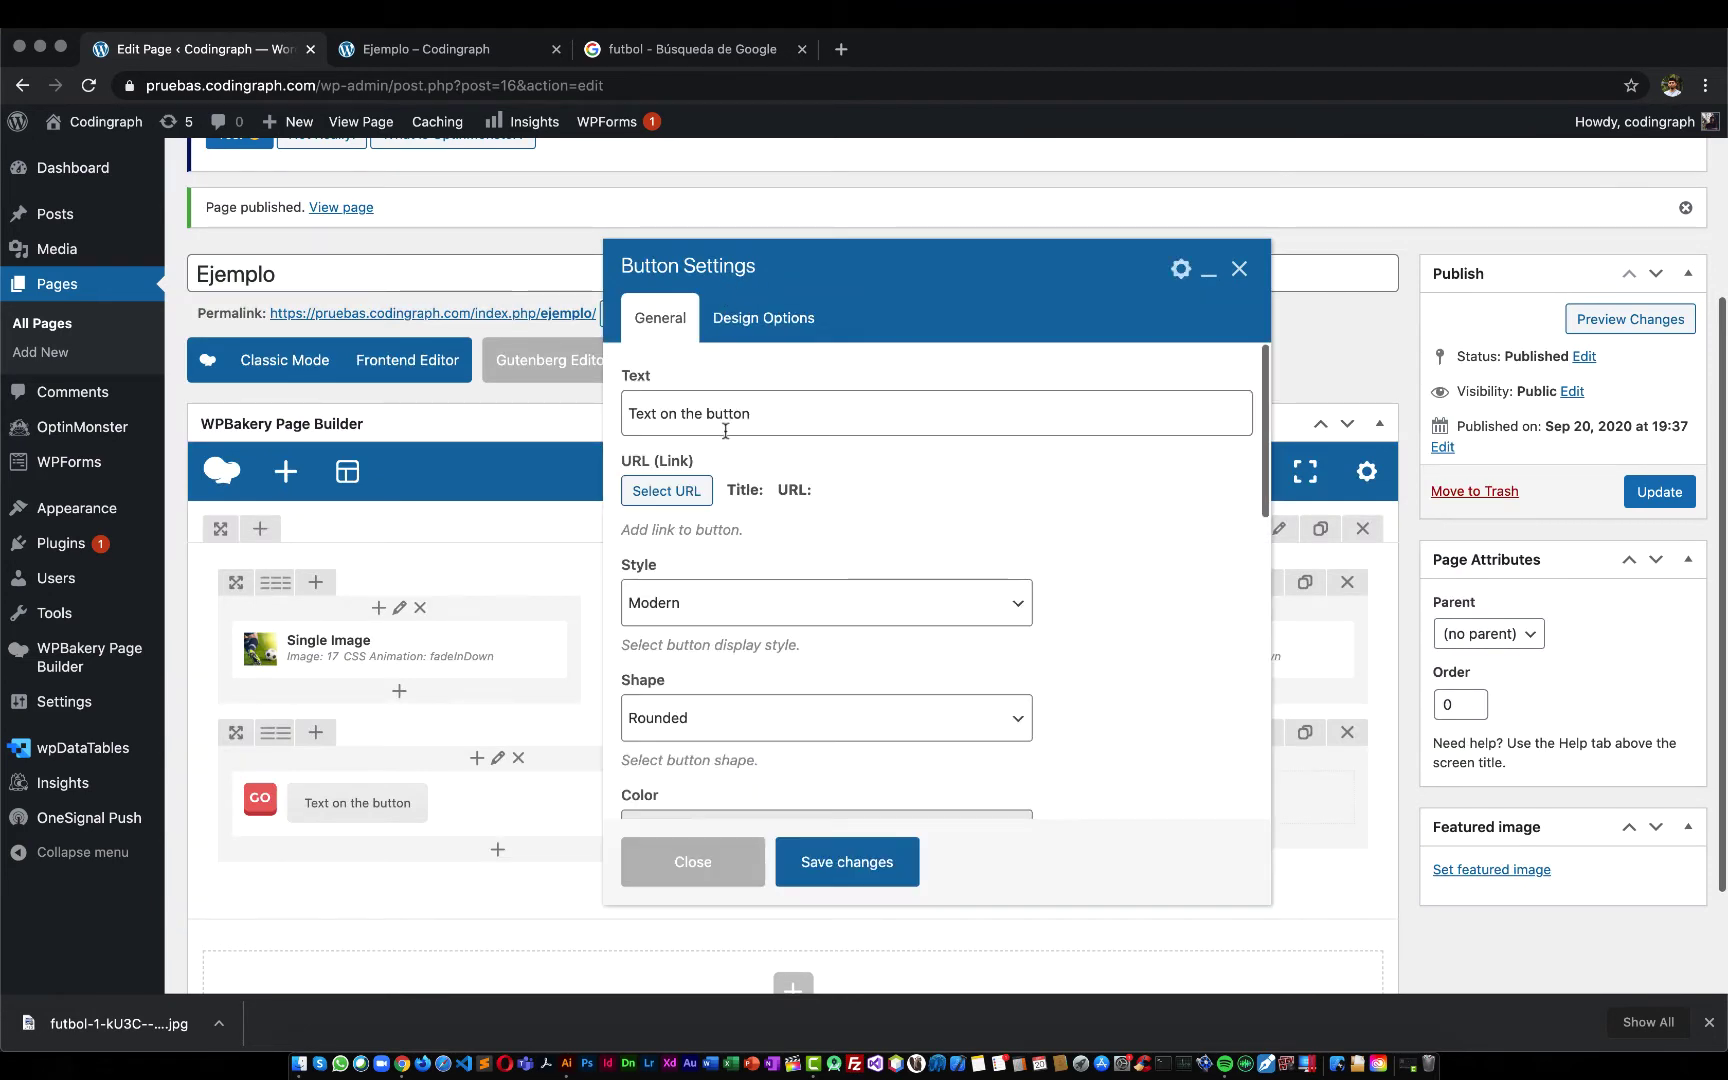
double_click(725, 428)
triple_click(725, 428)
type("Clic")
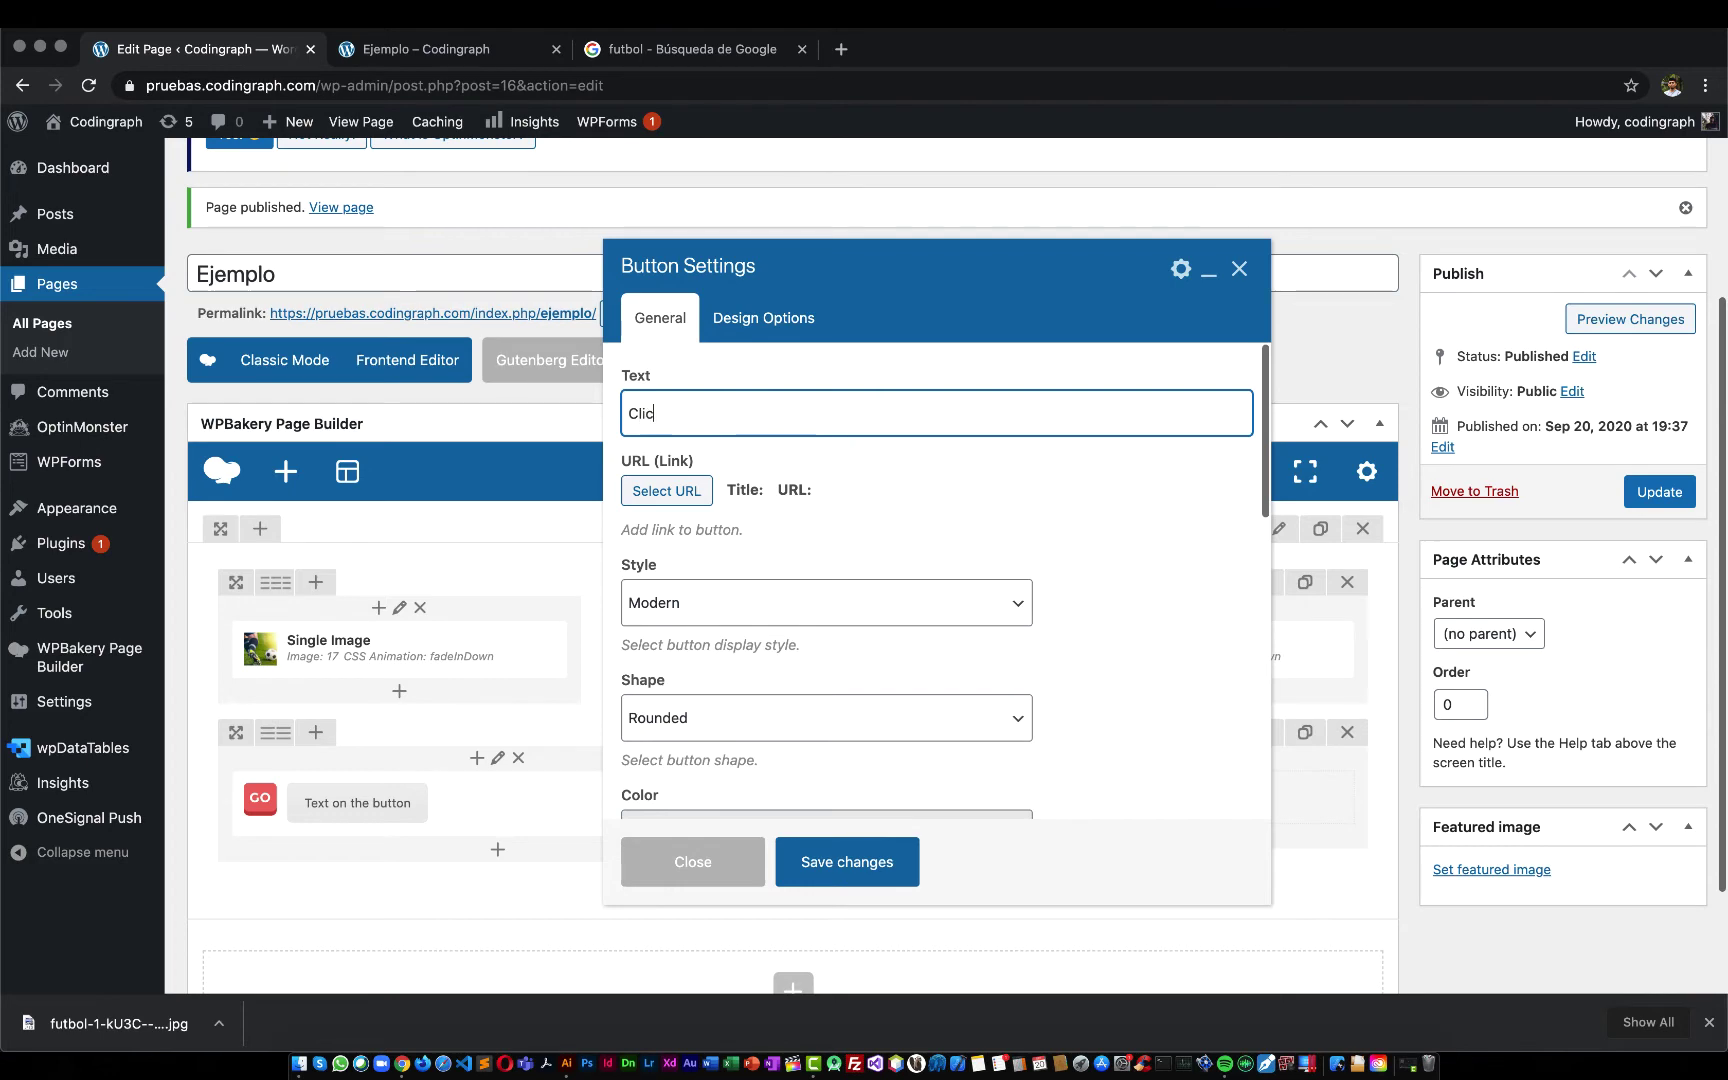
left_click(672, 494)
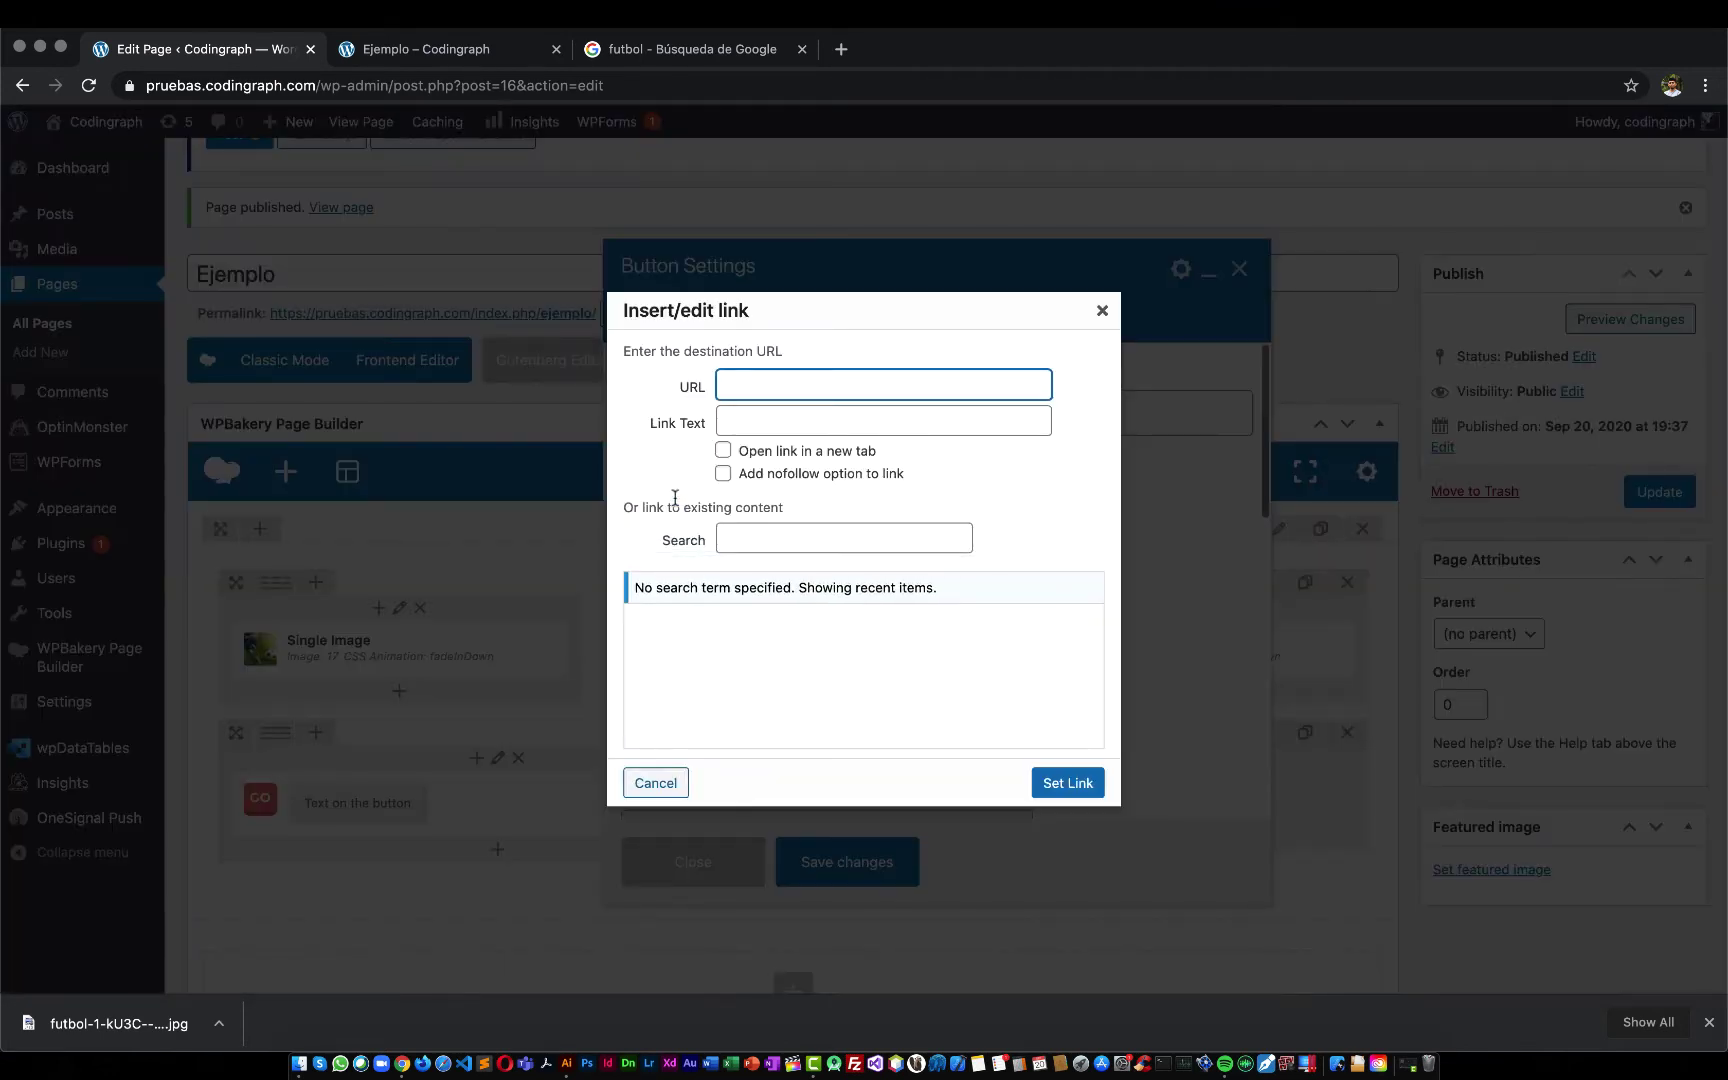
key("super+t")
type("codi")
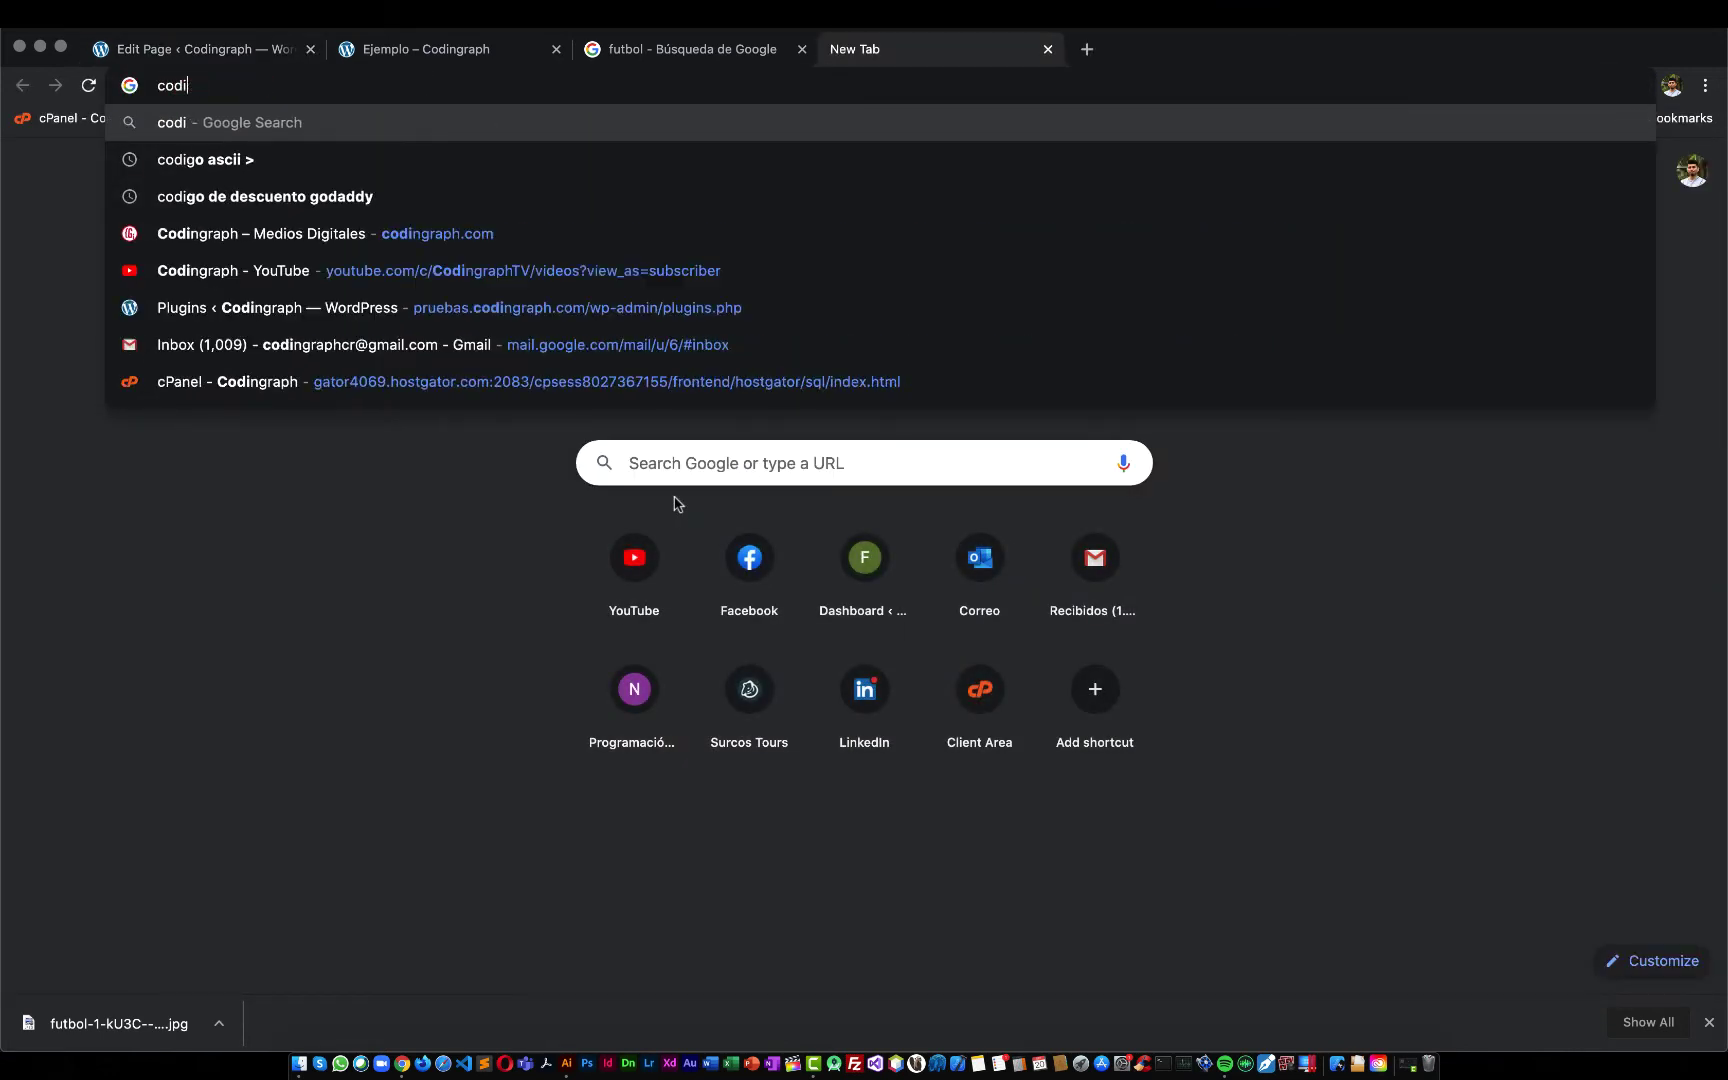
type("ngraph.com")
key("super+w")
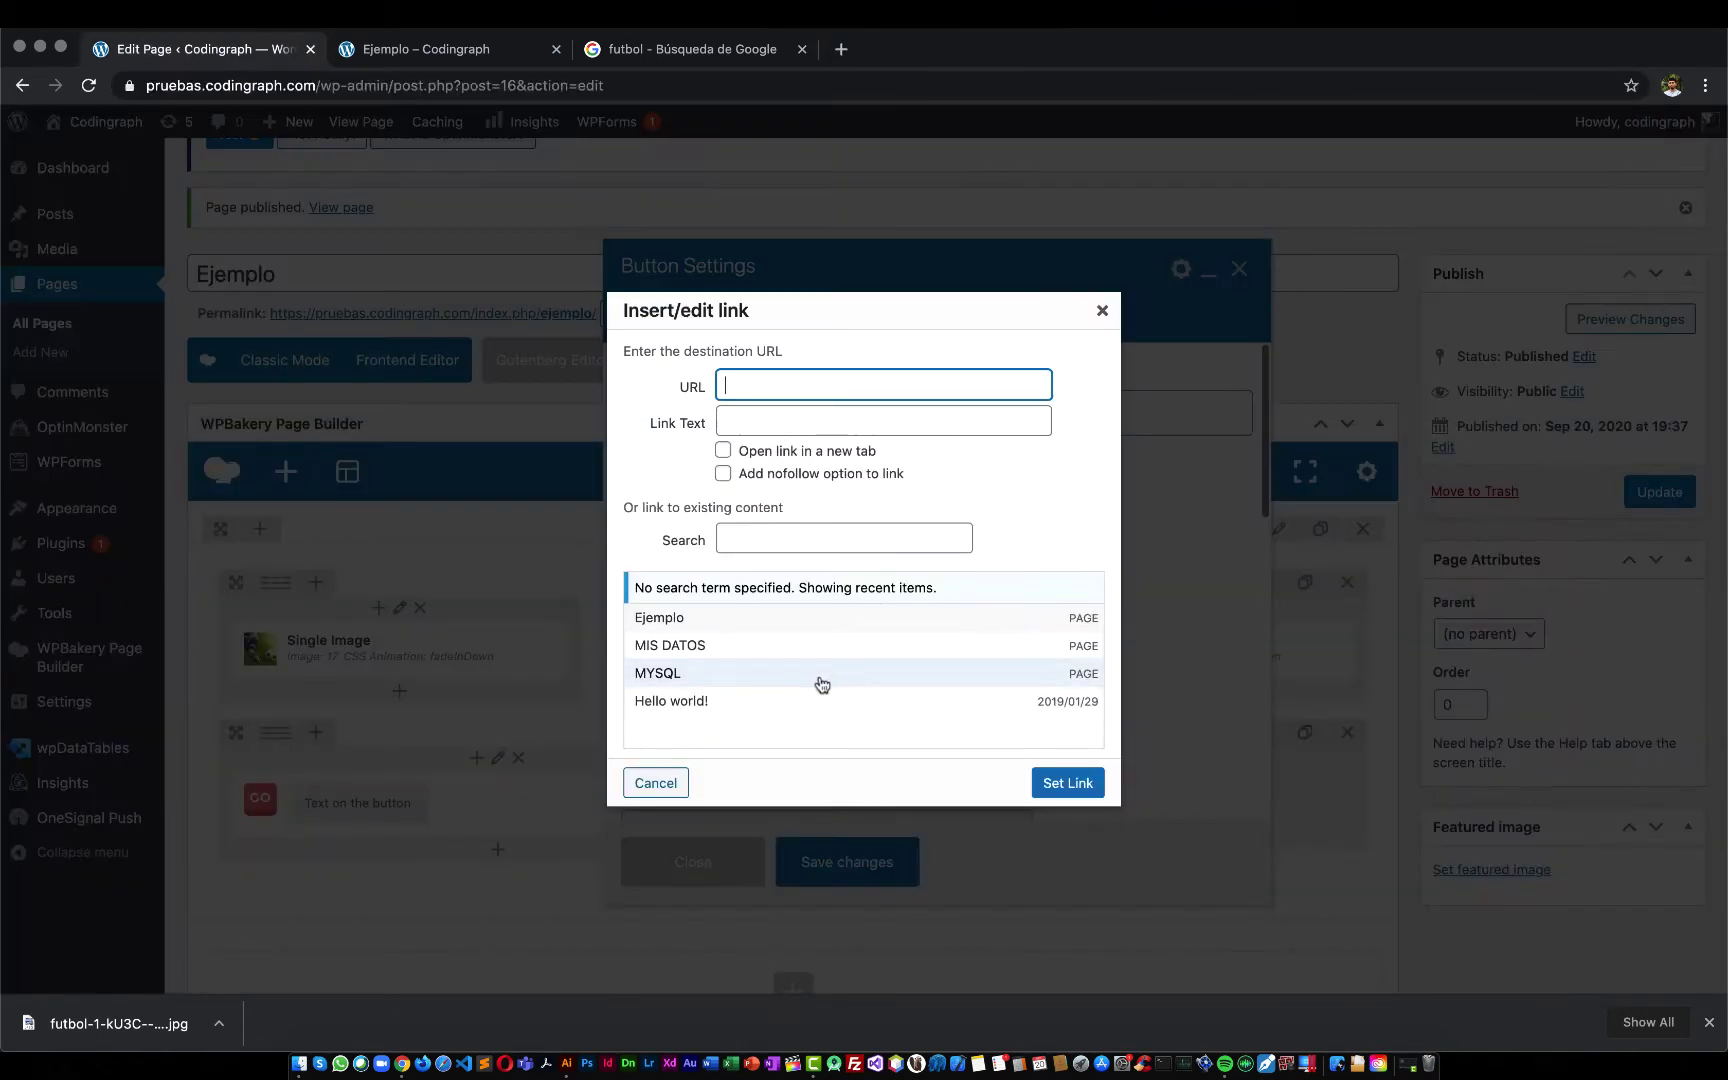
type("http://codingraph.com/")
left_click(750, 426)
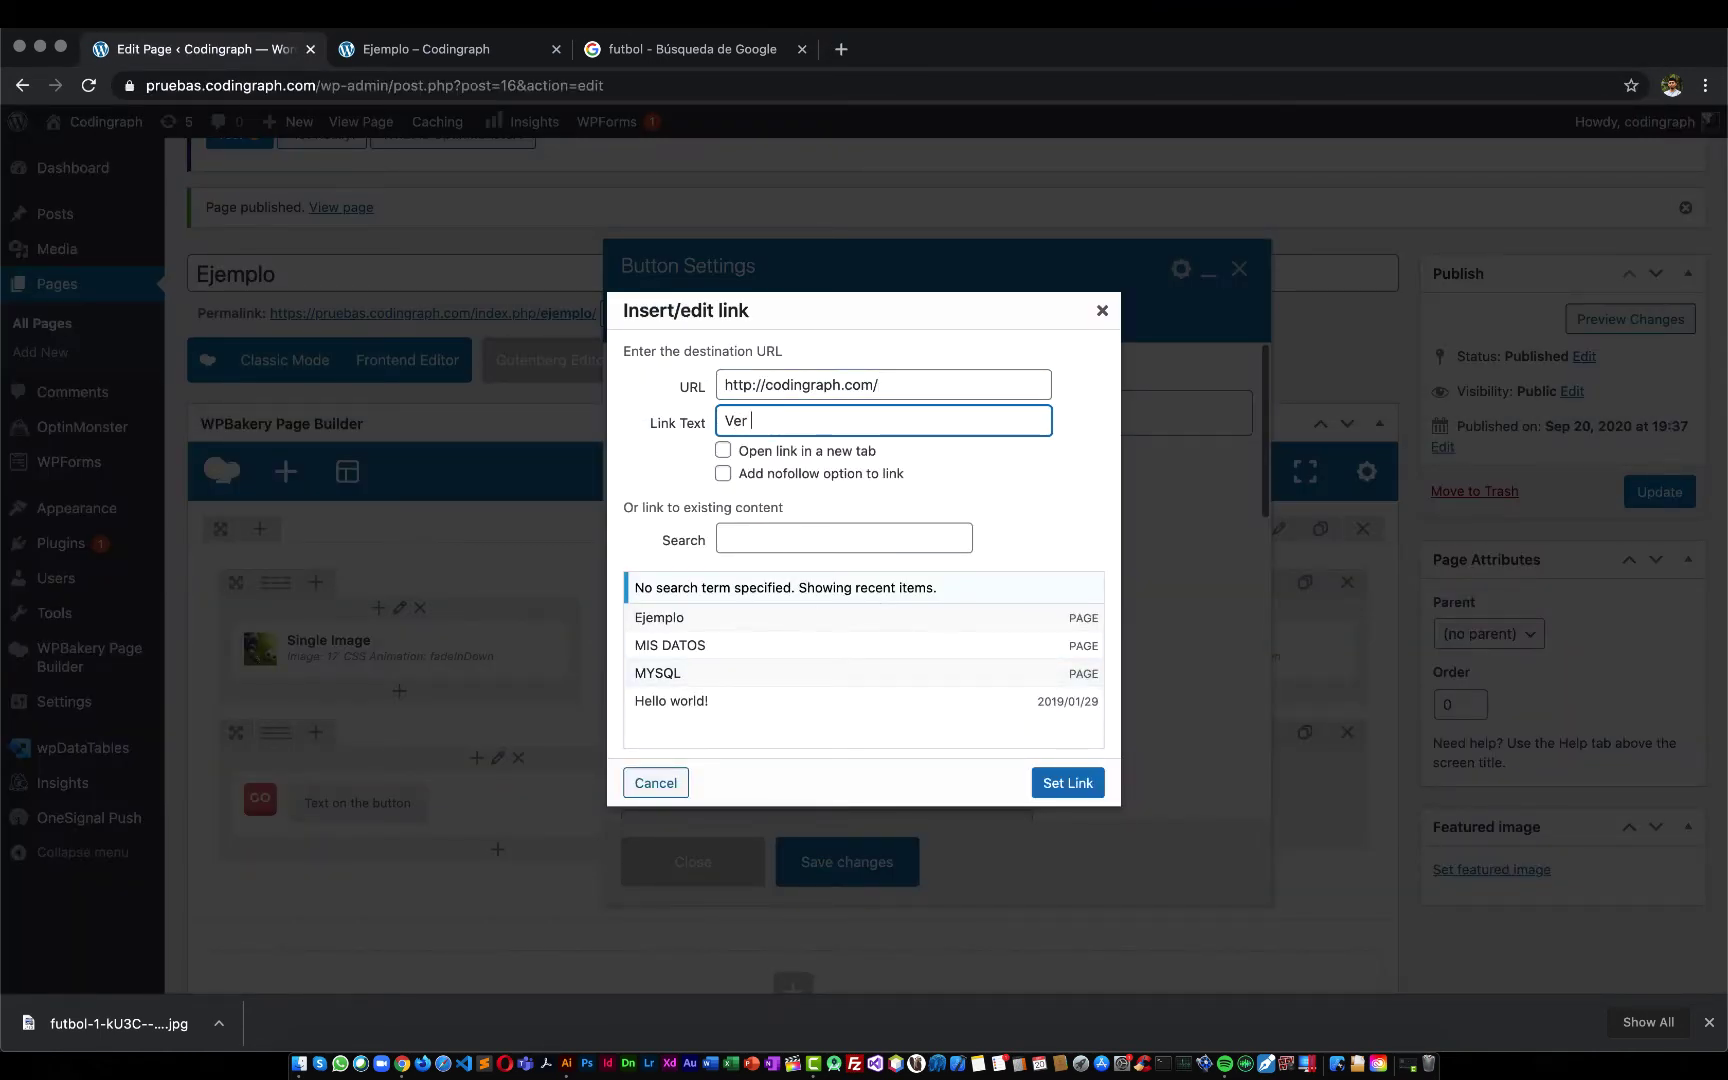
key("super+a")
key("BackSpace")
left_click(632, 474)
left_click(722, 476)
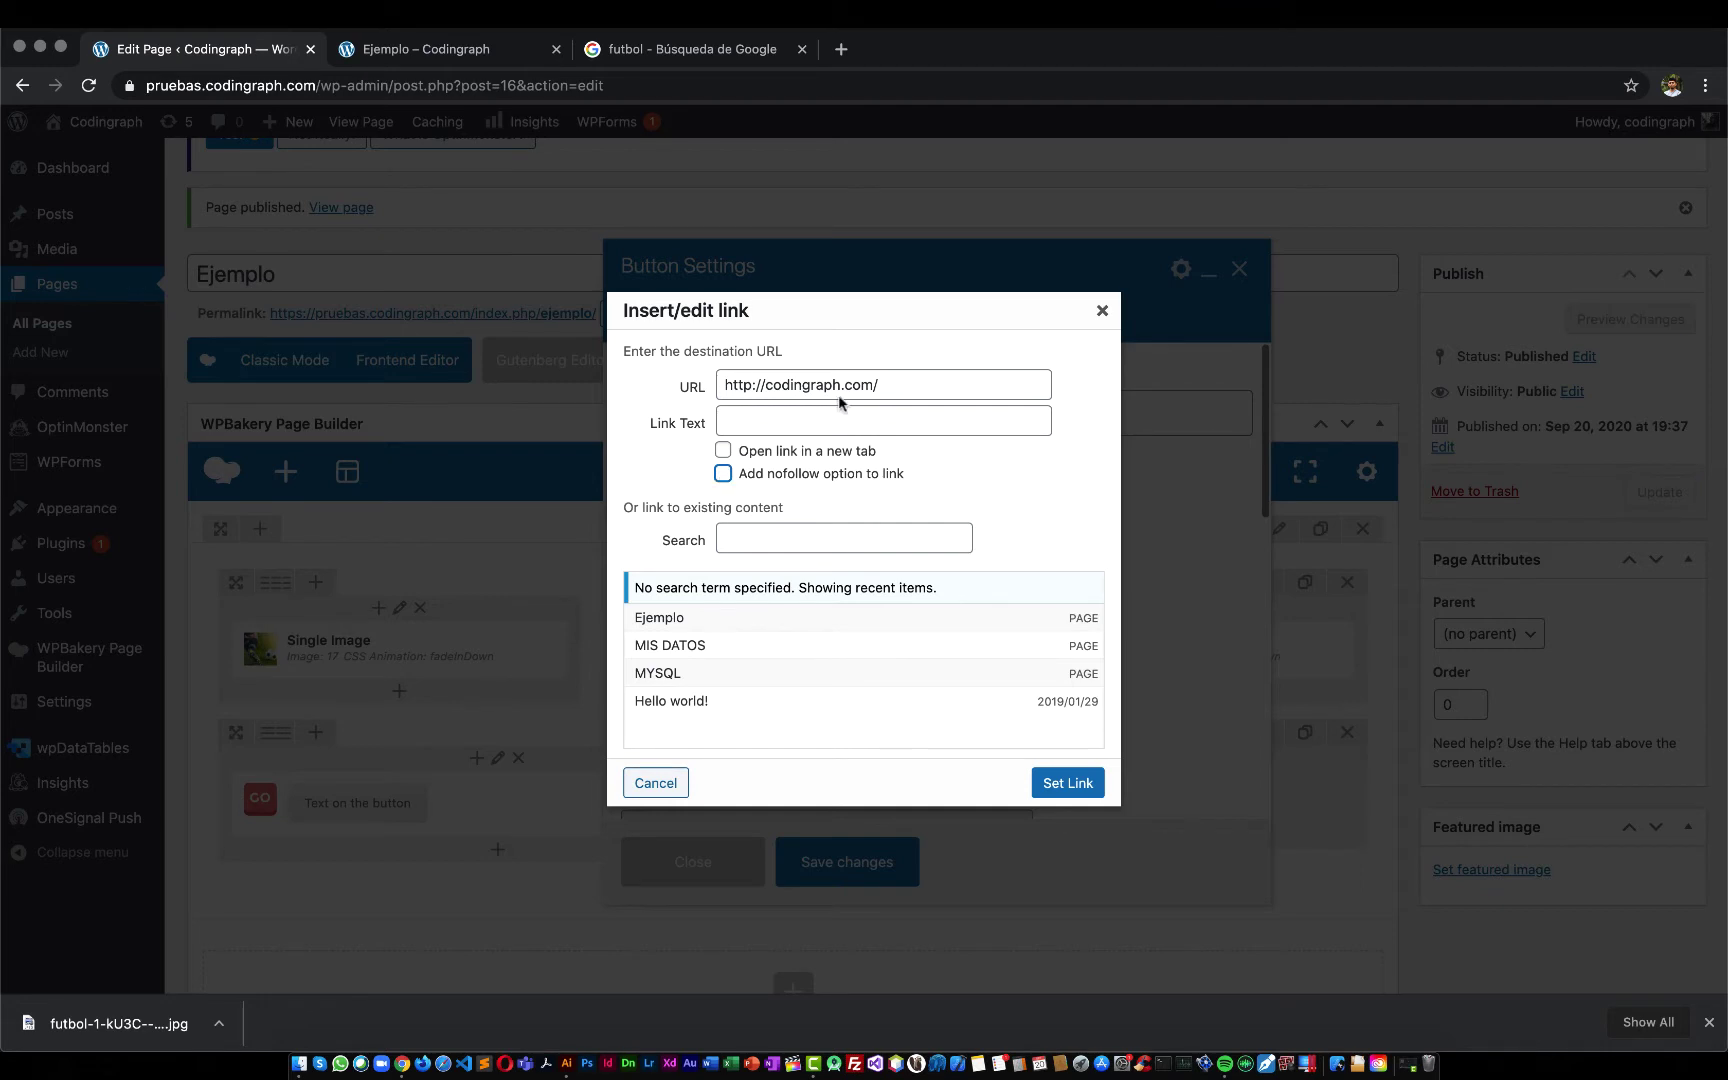
Make the link open in a new tab and apply it to the button
left_click(779, 456)
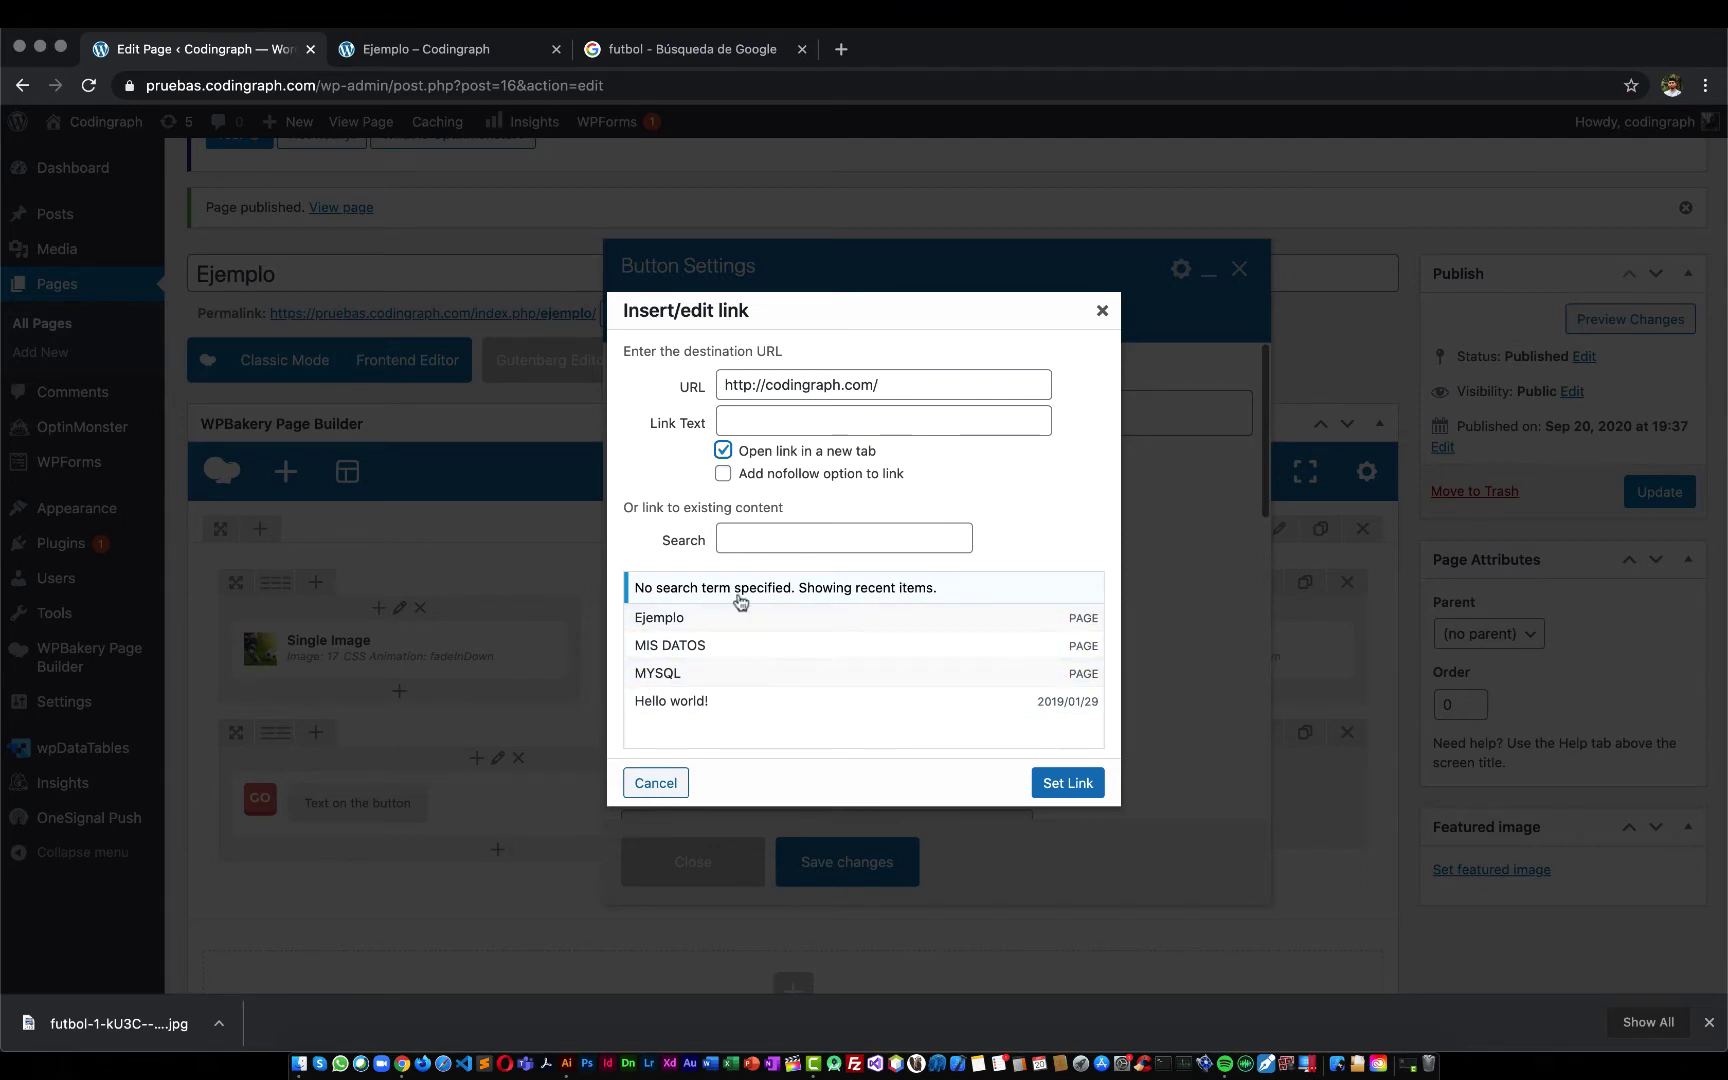
left_click(1060, 785)
Set the button's style to Flat and its shape to Square
scroll(1116, 608, "down", 1)
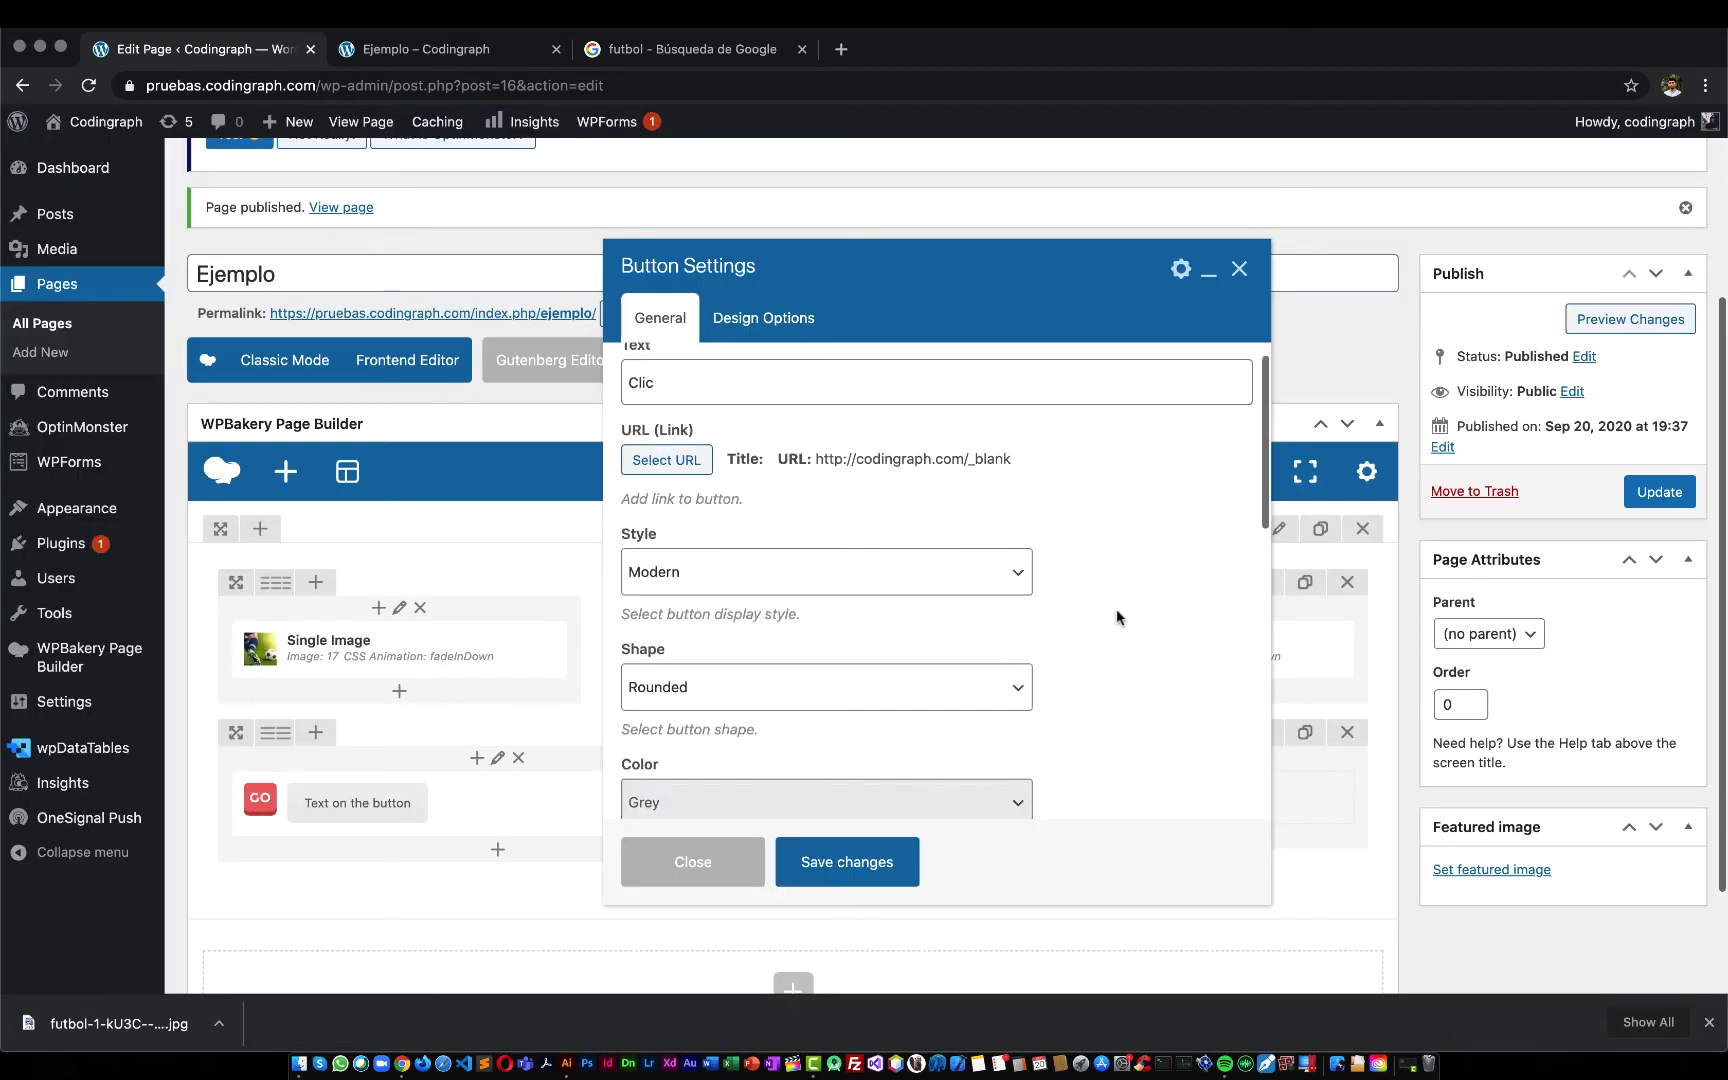
left_click(1015, 578)
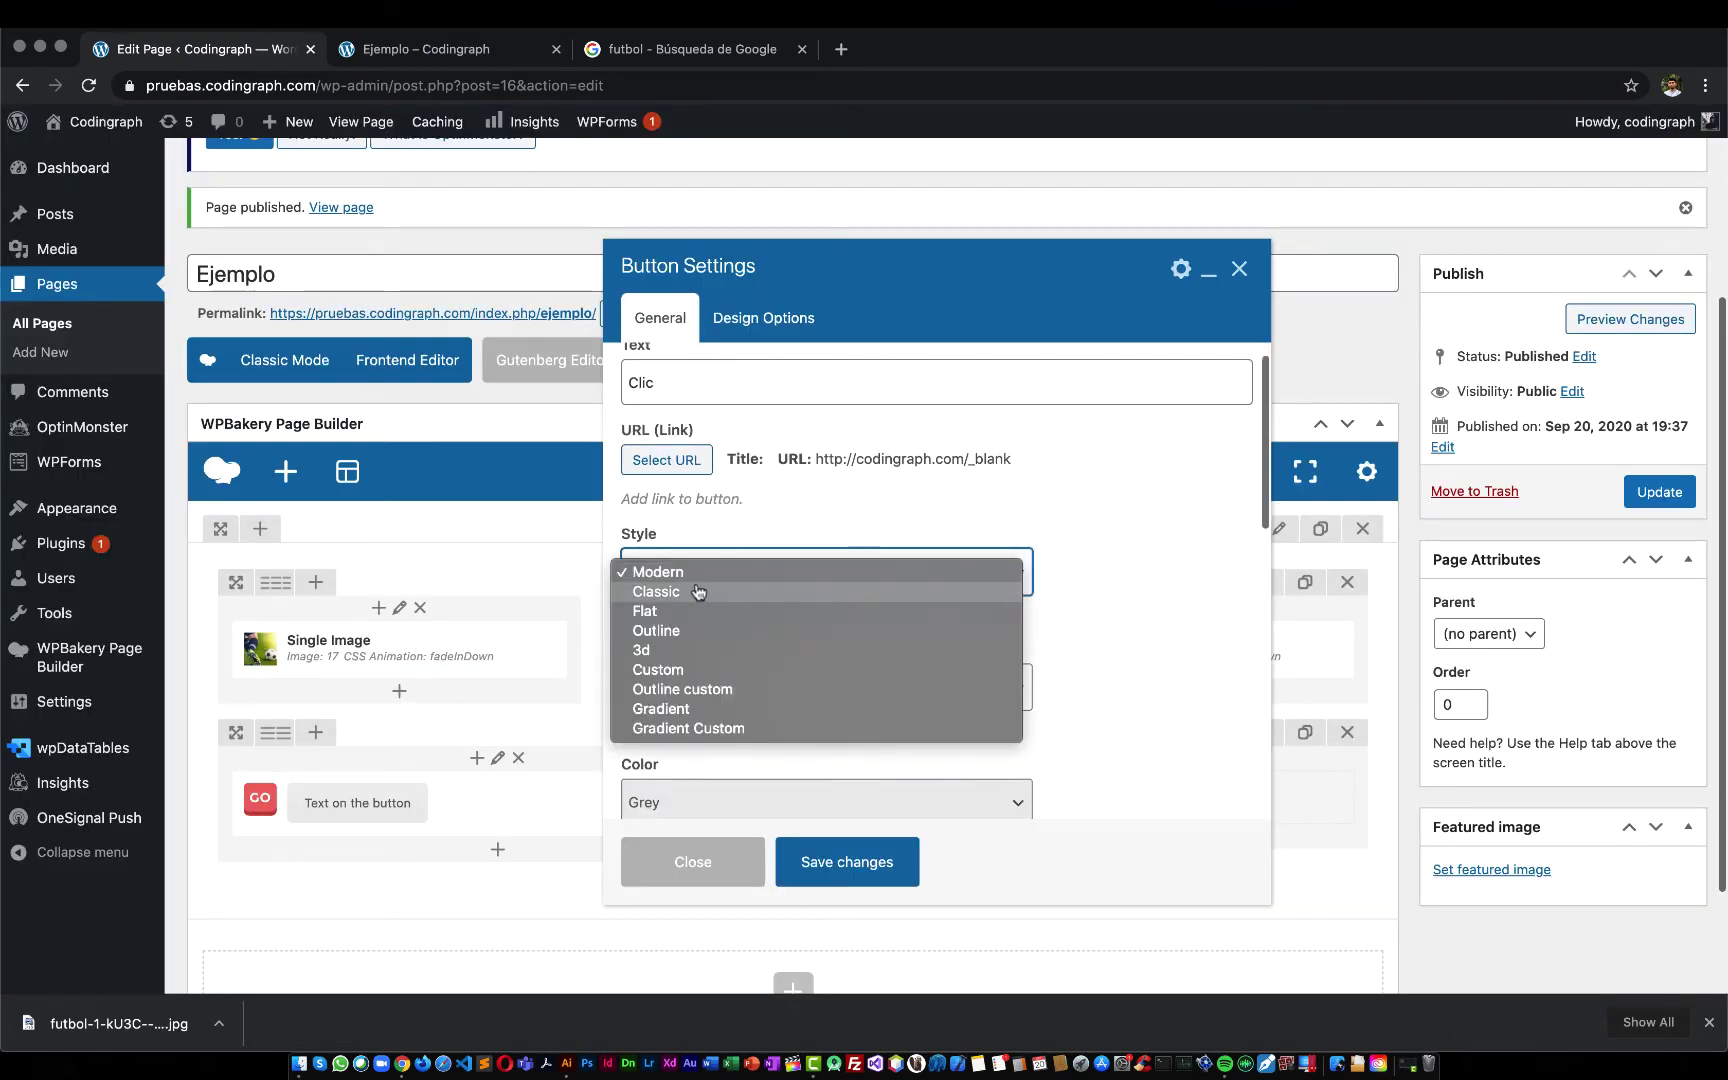
left_click(691, 610)
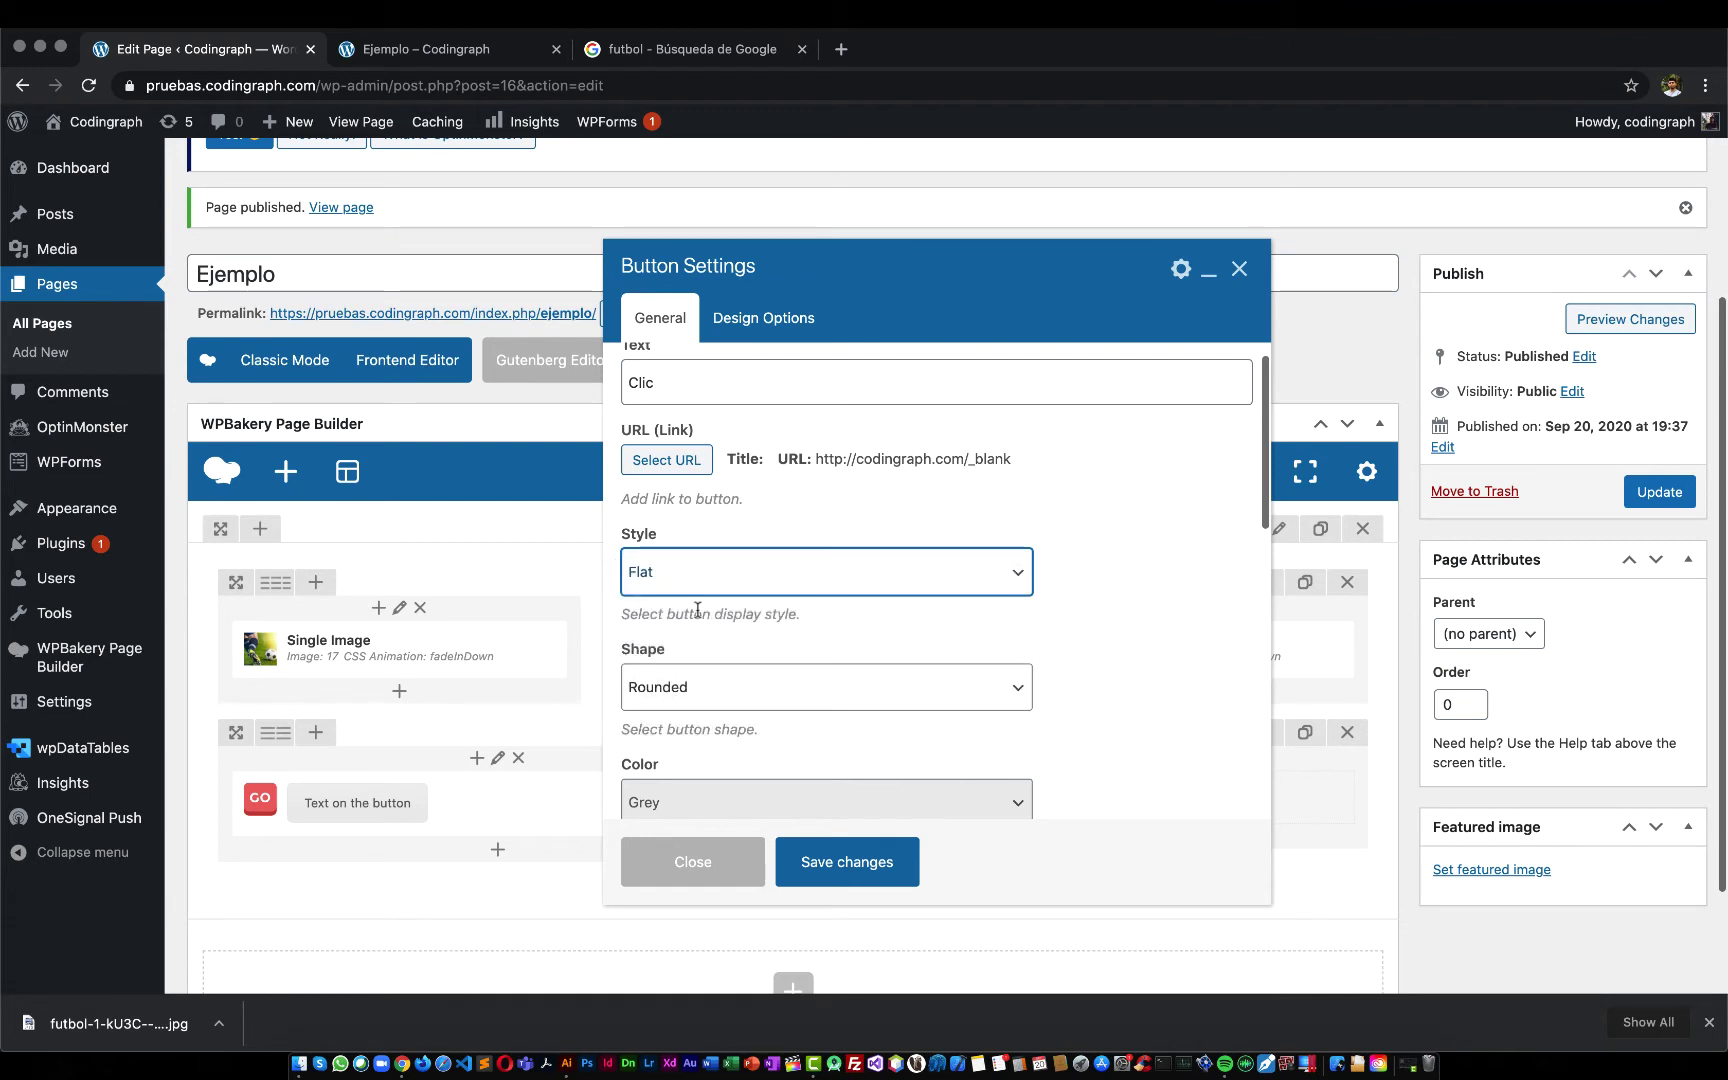
left_click(686, 686)
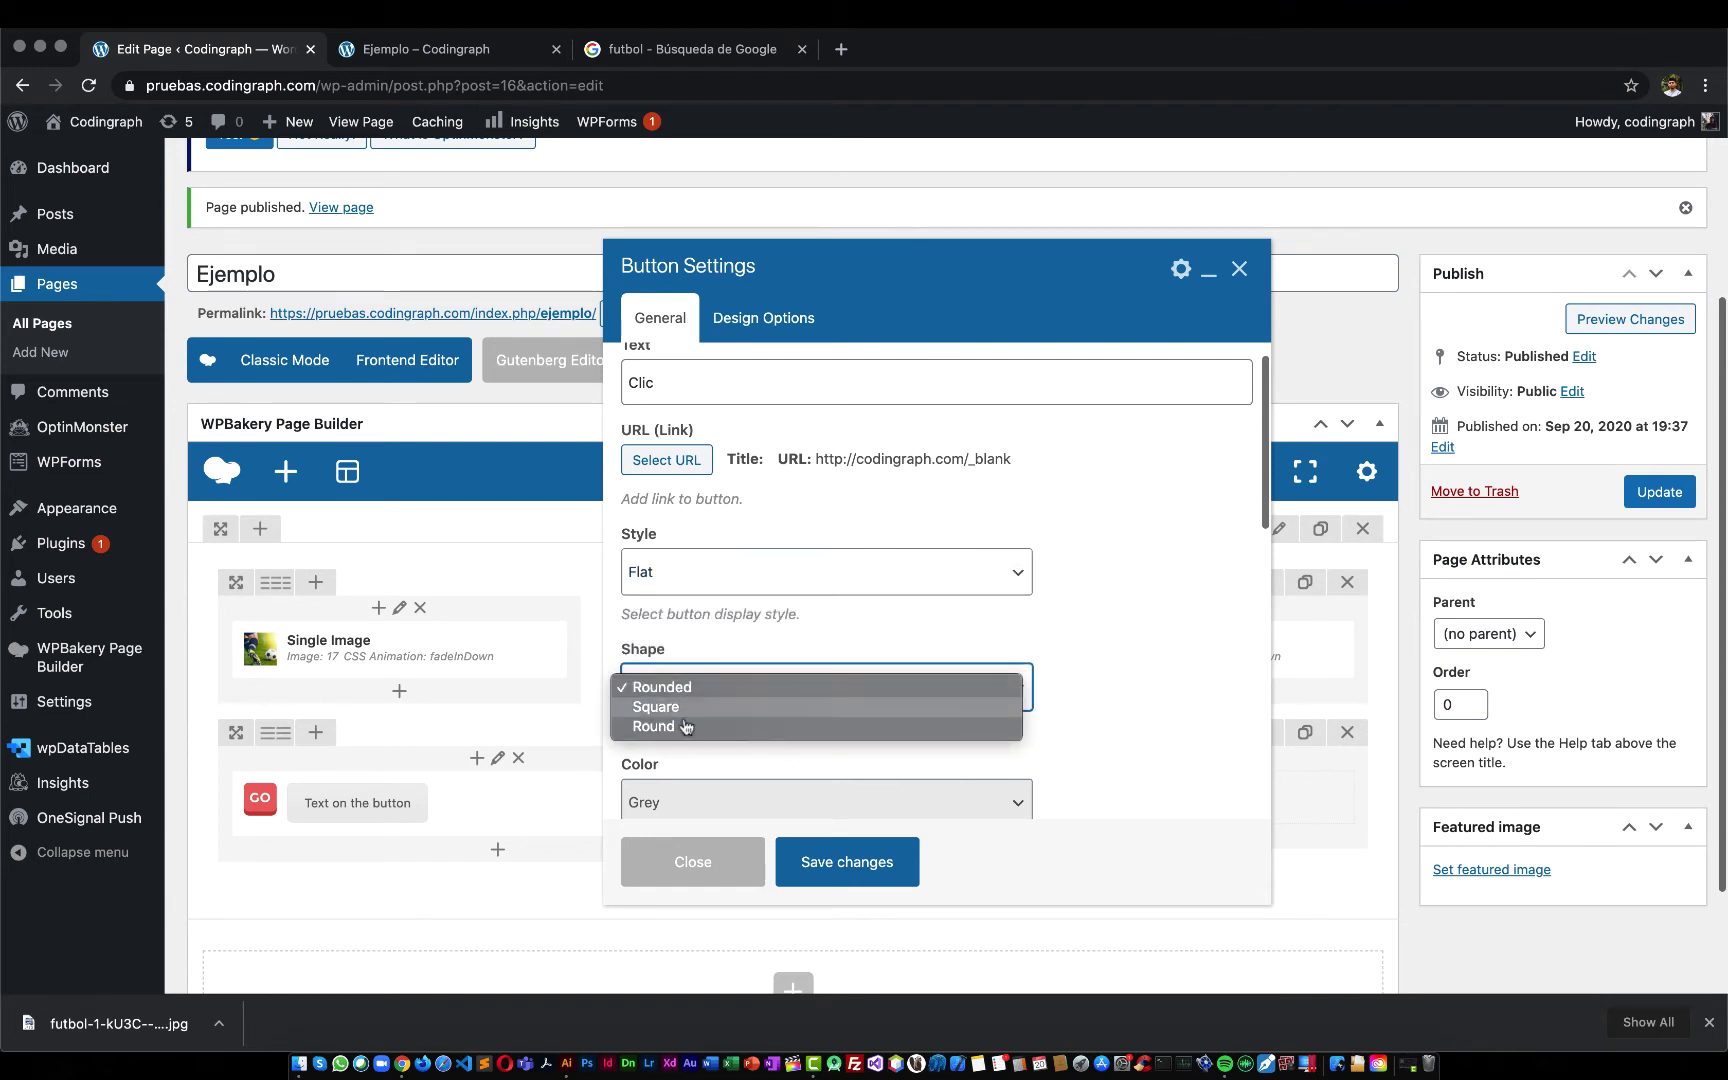
left_click(674, 707)
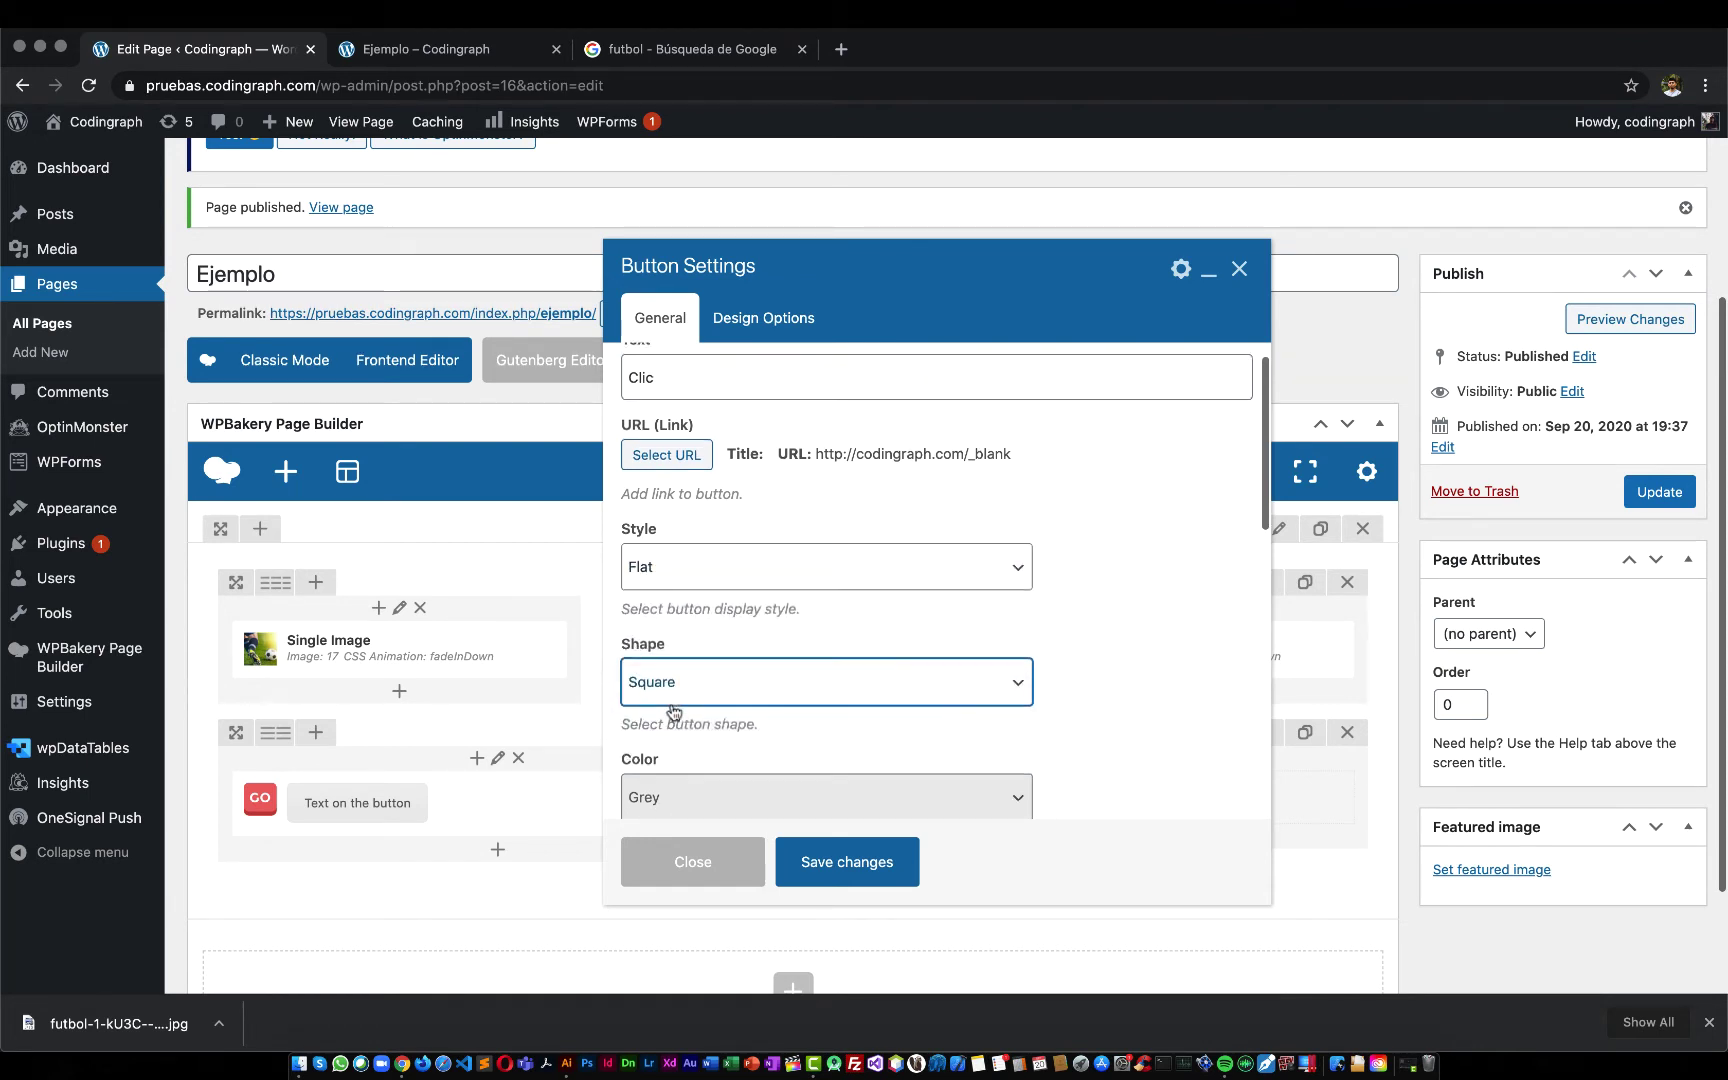
Set the button's color to Turquoise and its size to Large
scroll(700, 640, "down", 3)
left_click(717, 575)
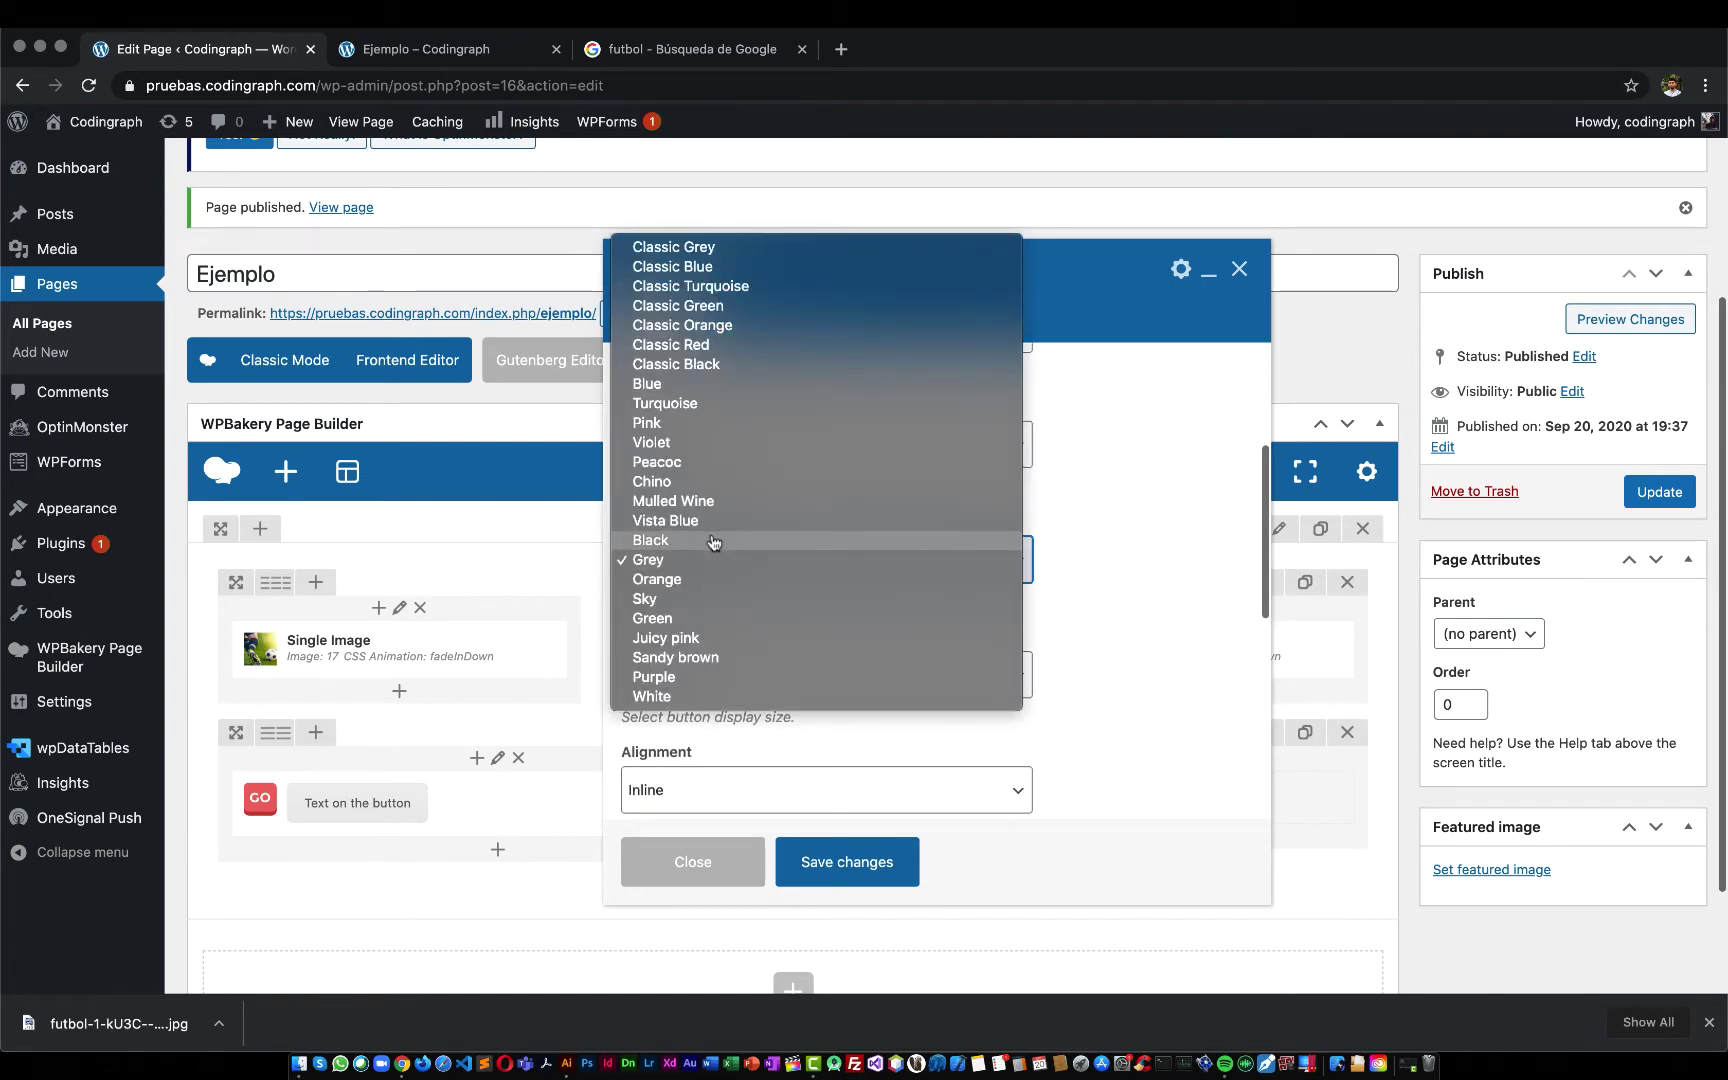
left_click(678, 404)
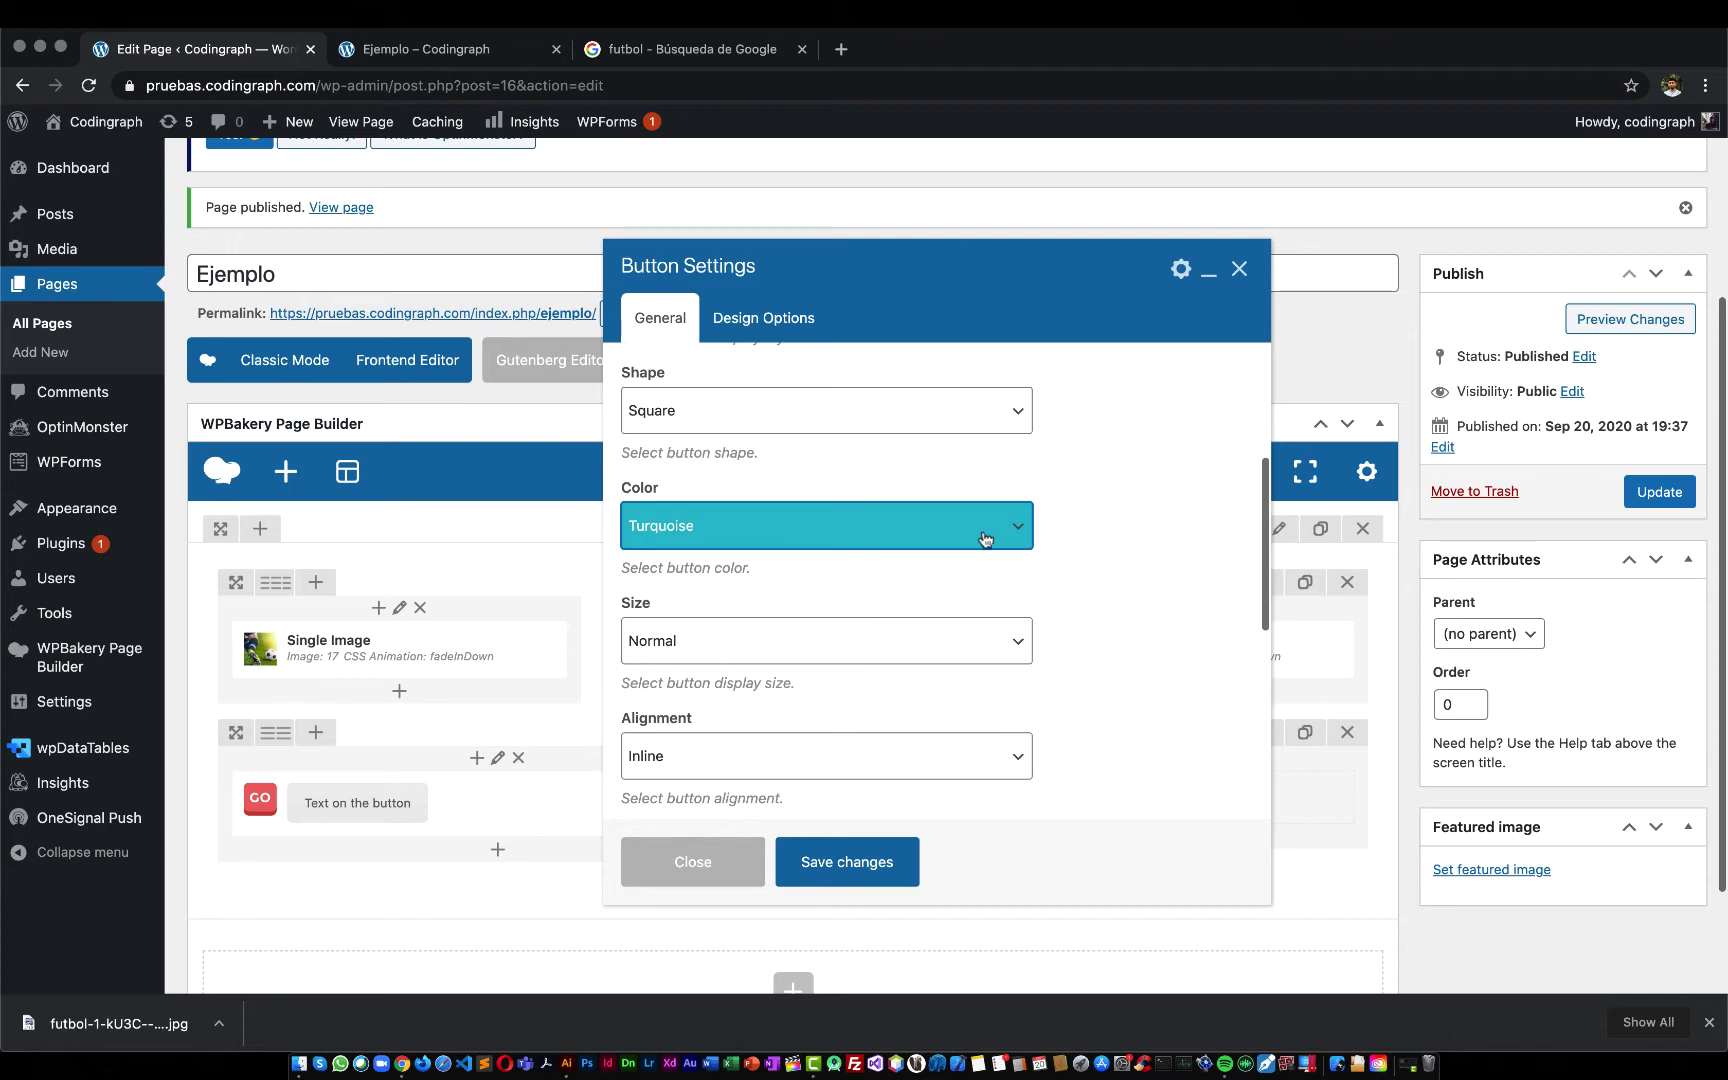
left_click(698, 637)
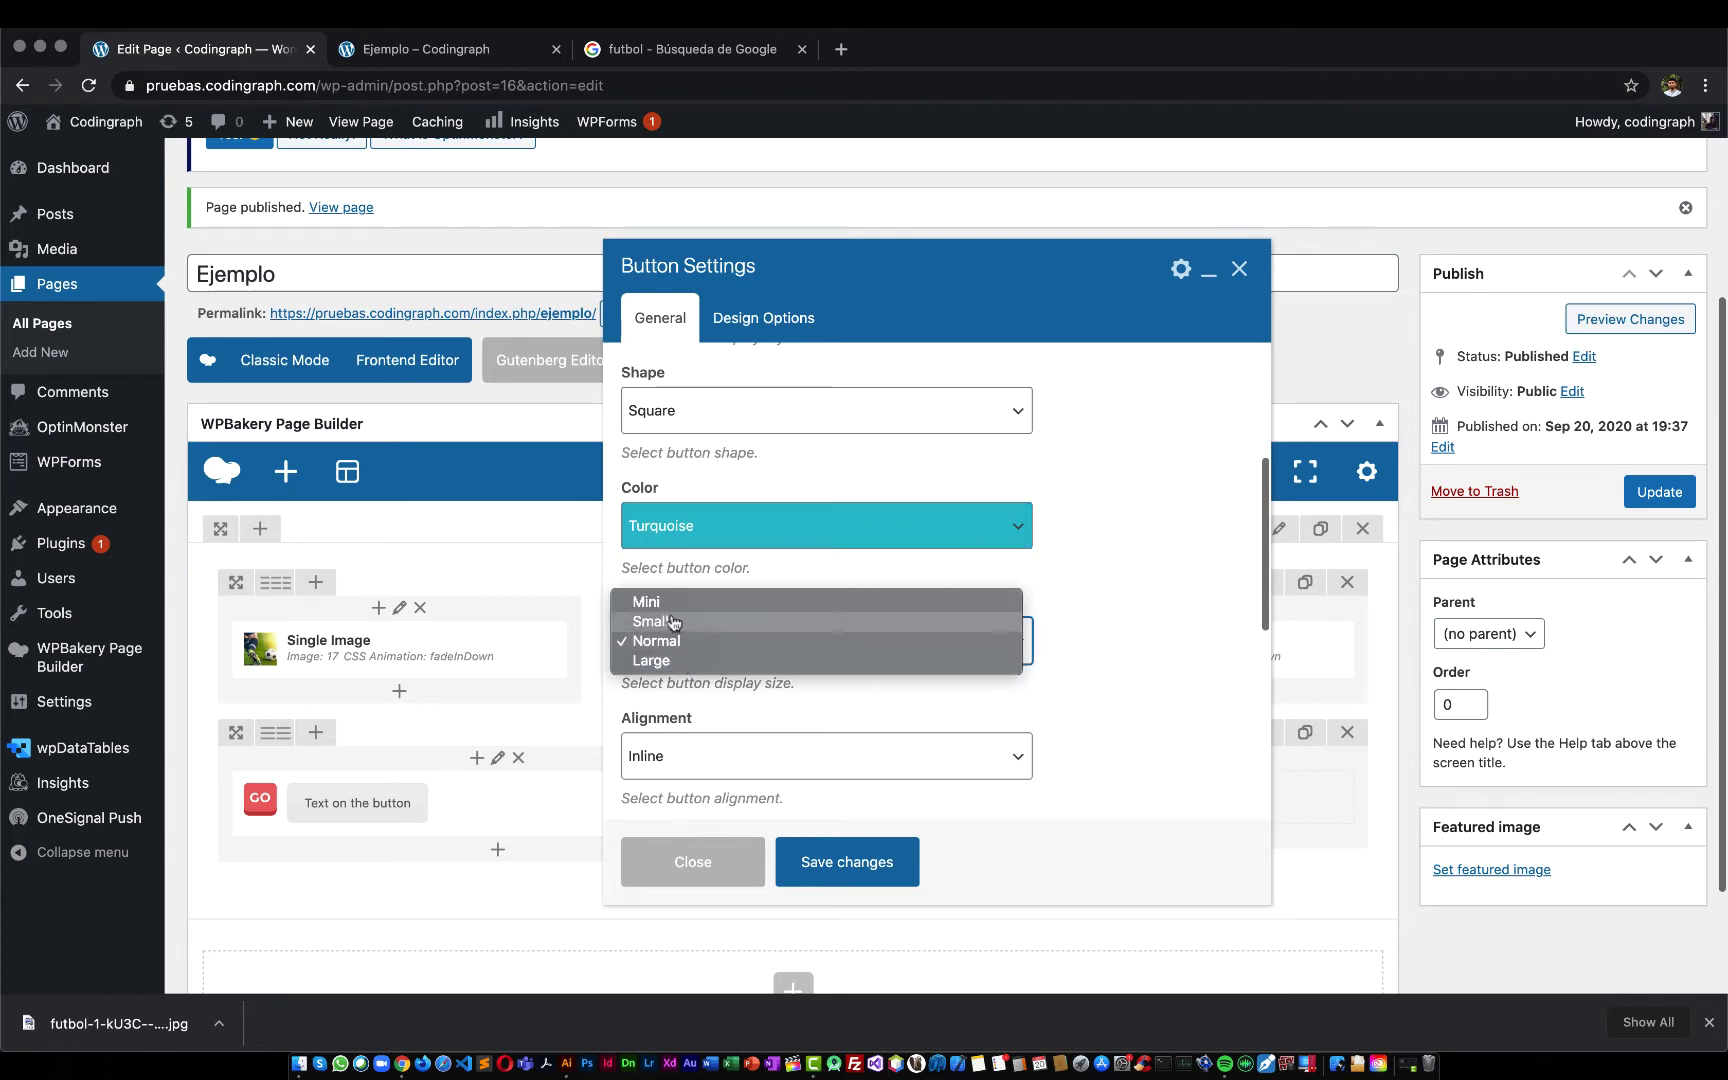
left_click(674, 621)
left_click(672, 648)
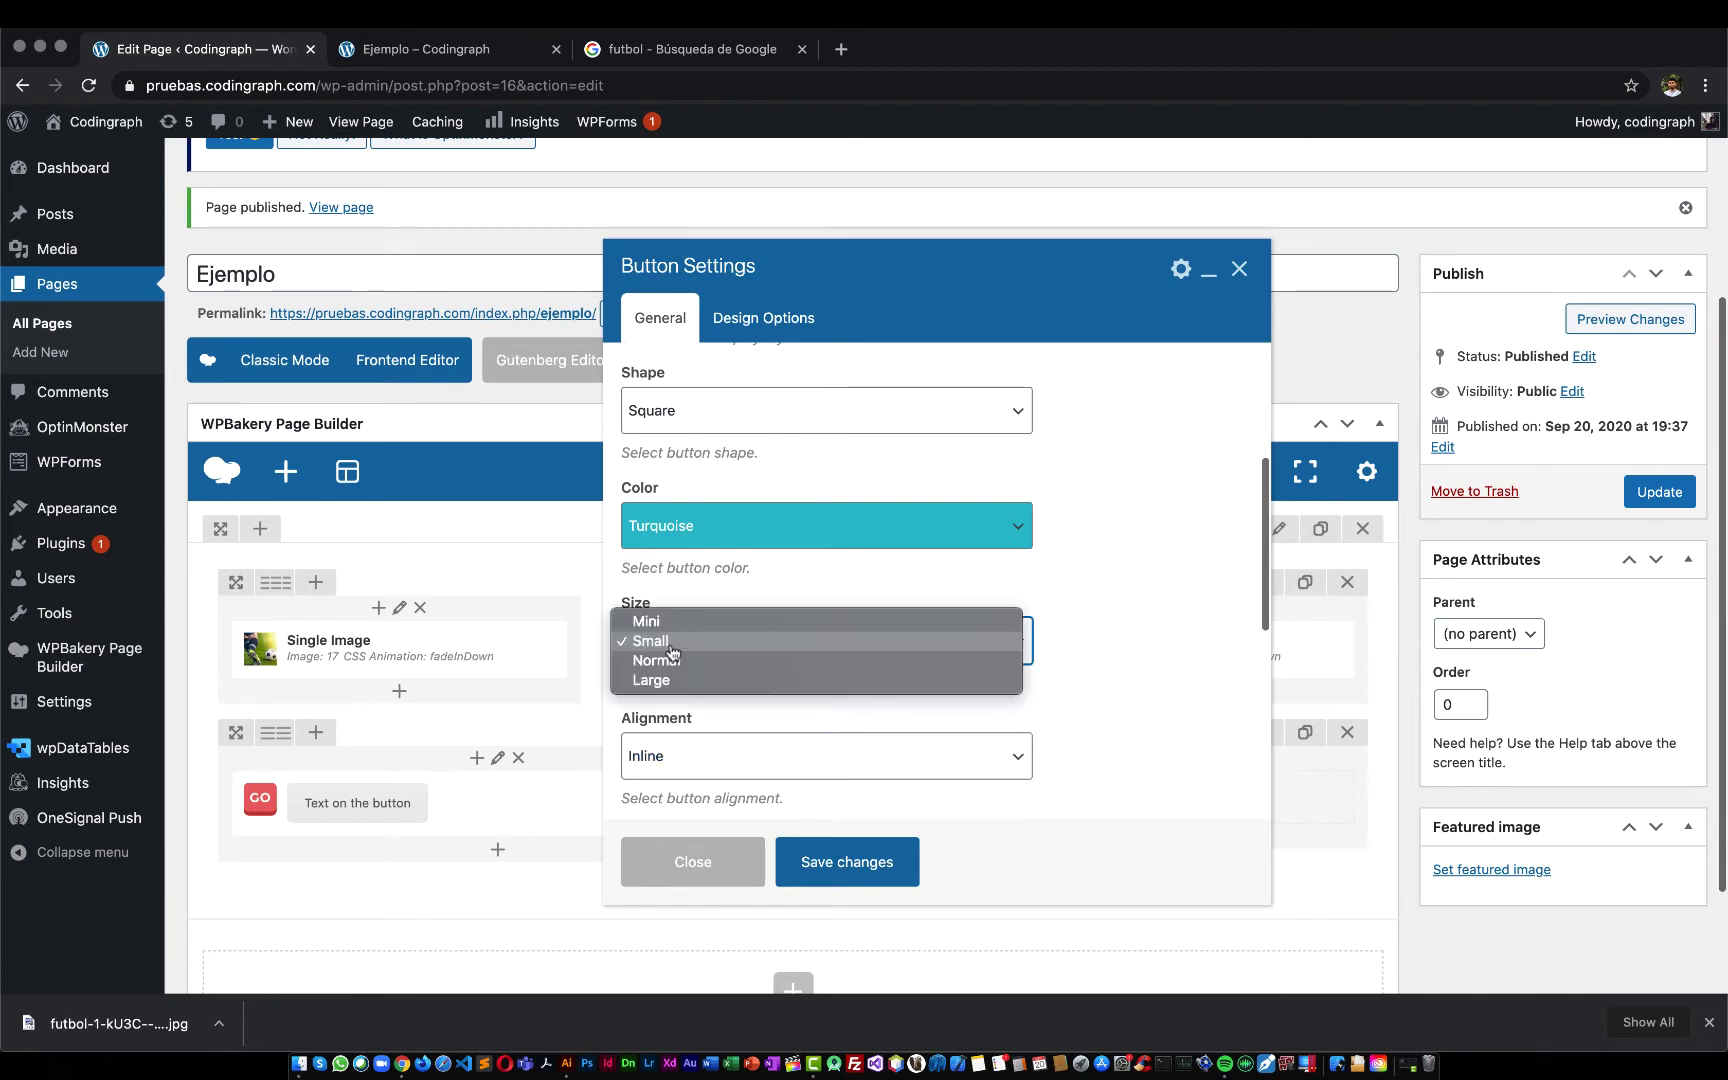
left_click(651, 680)
Set the button's alignment to Center
scroll(830, 728, "down", 1)
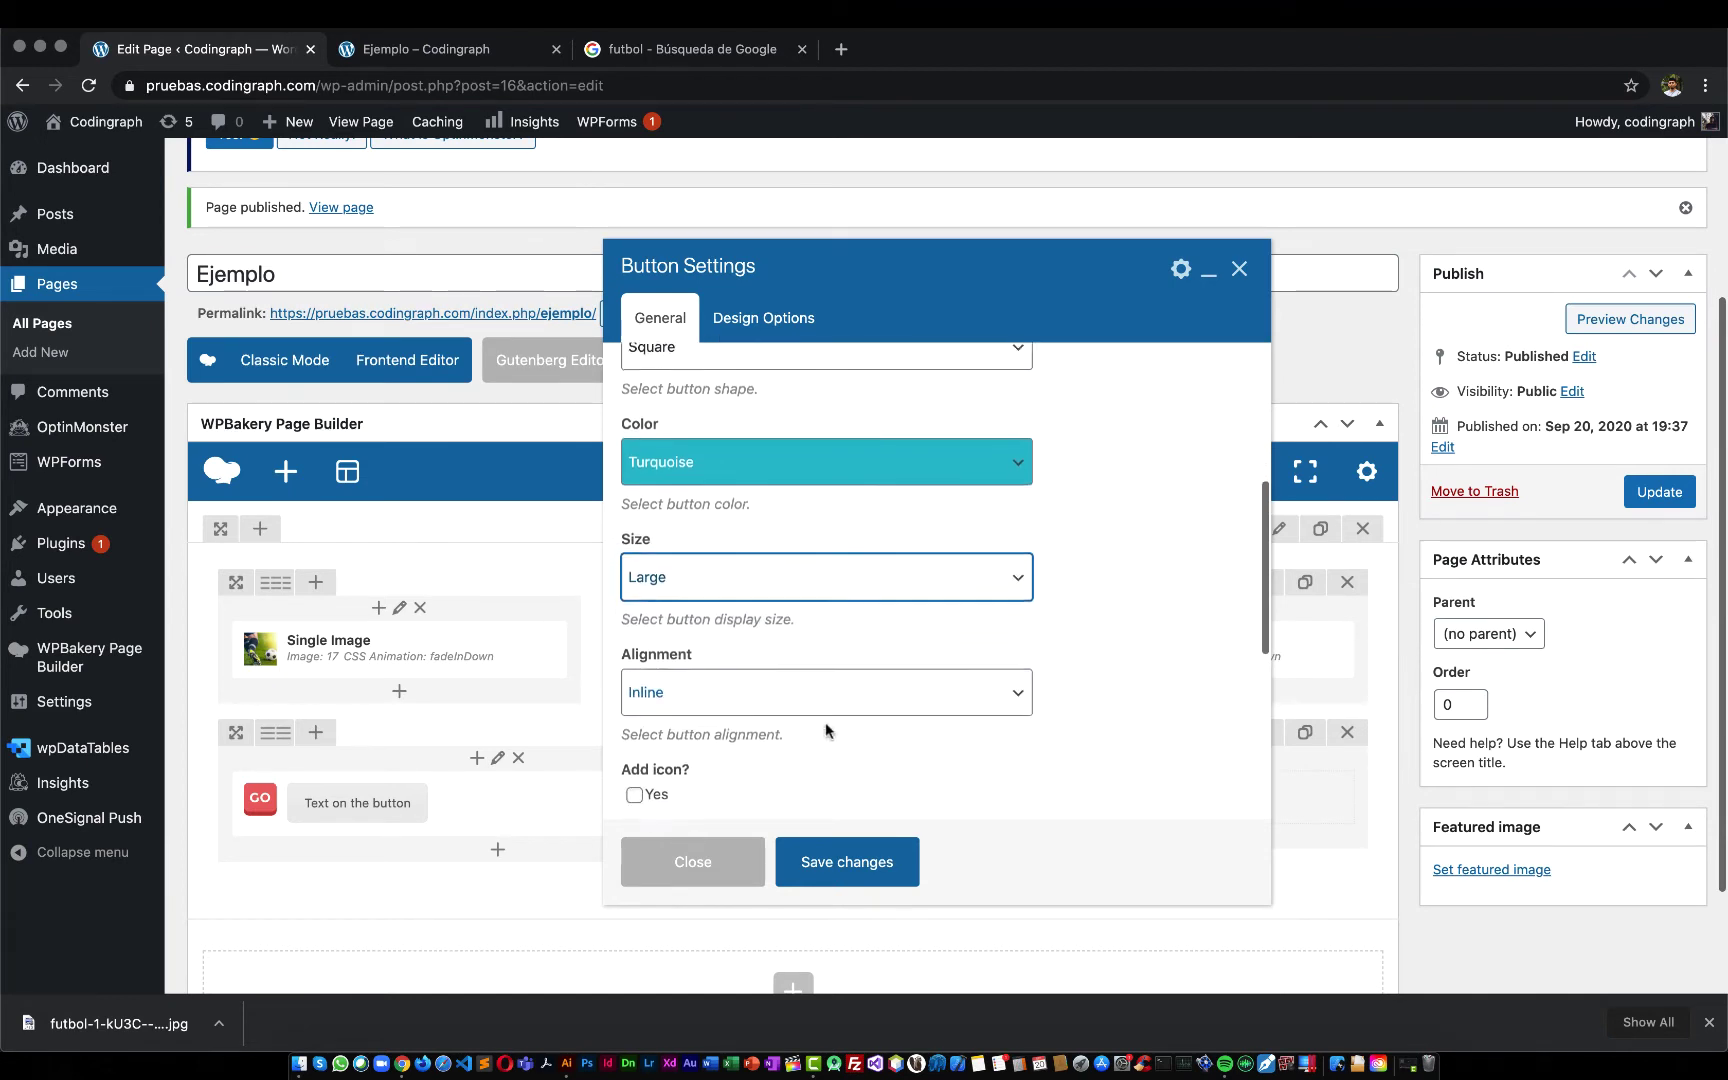
left_click(688, 702)
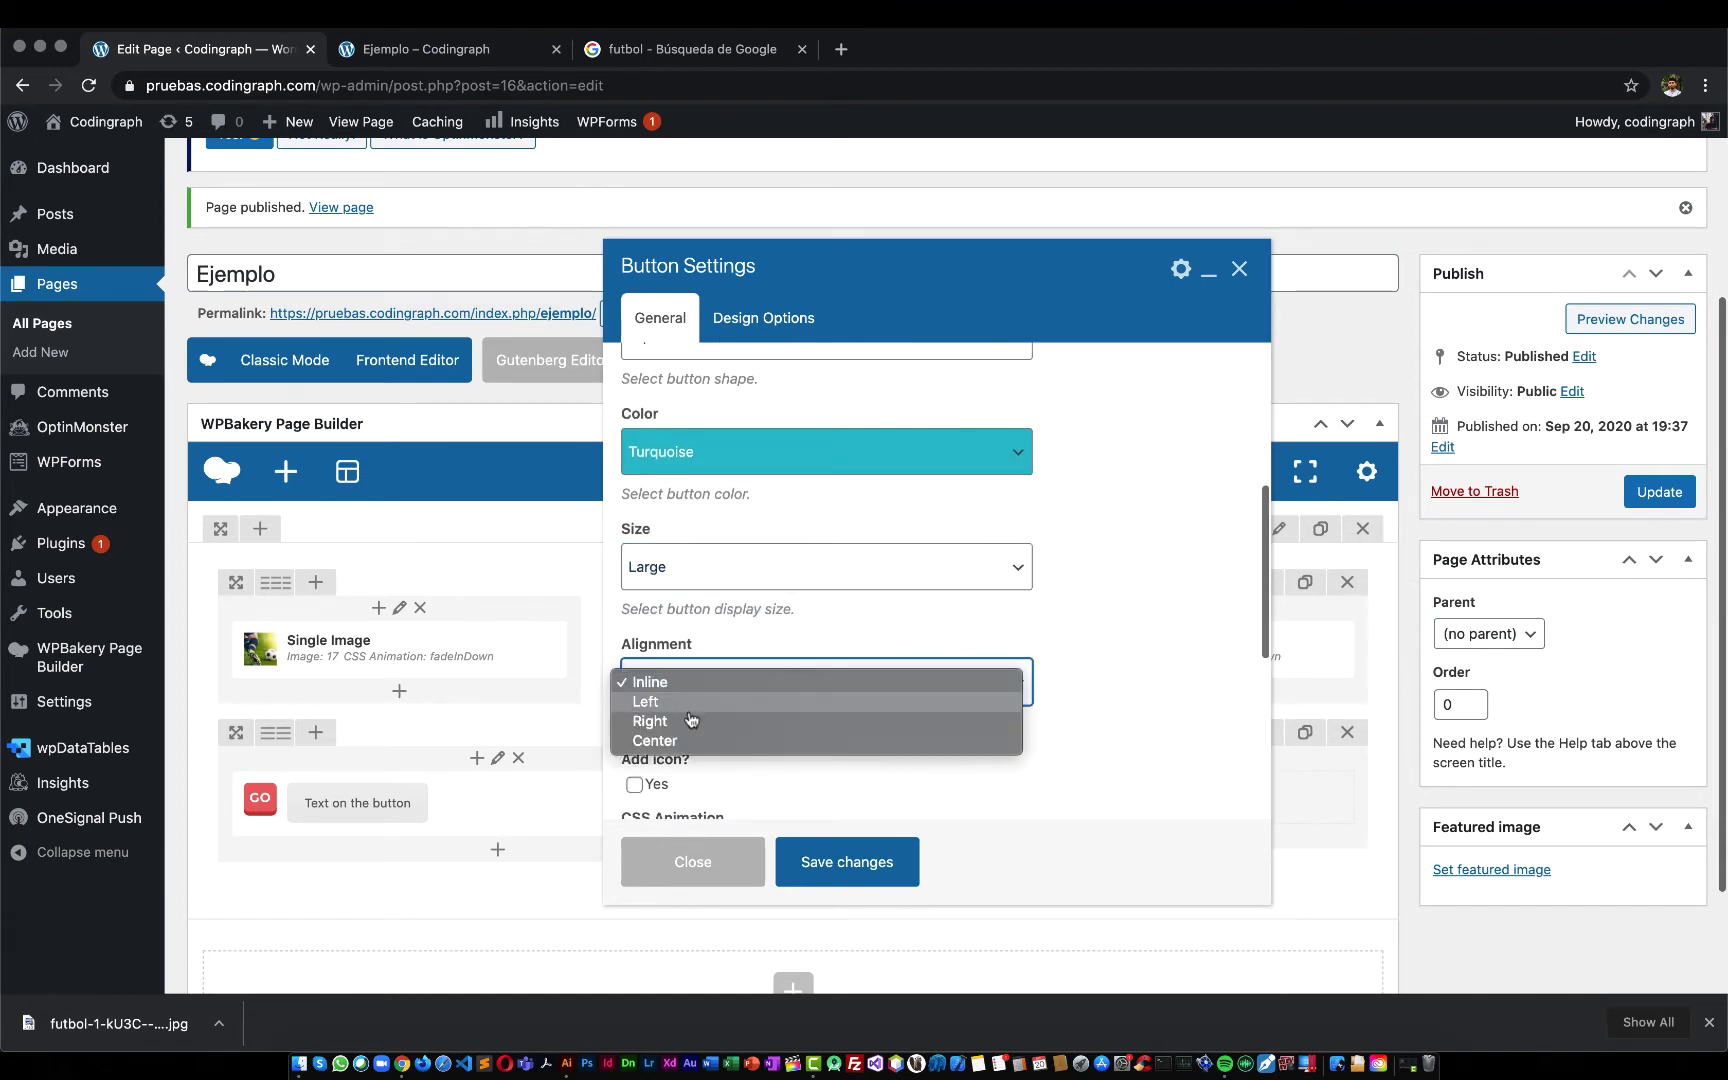
left_click(688, 740)
scroll(680, 700, "down", 2)
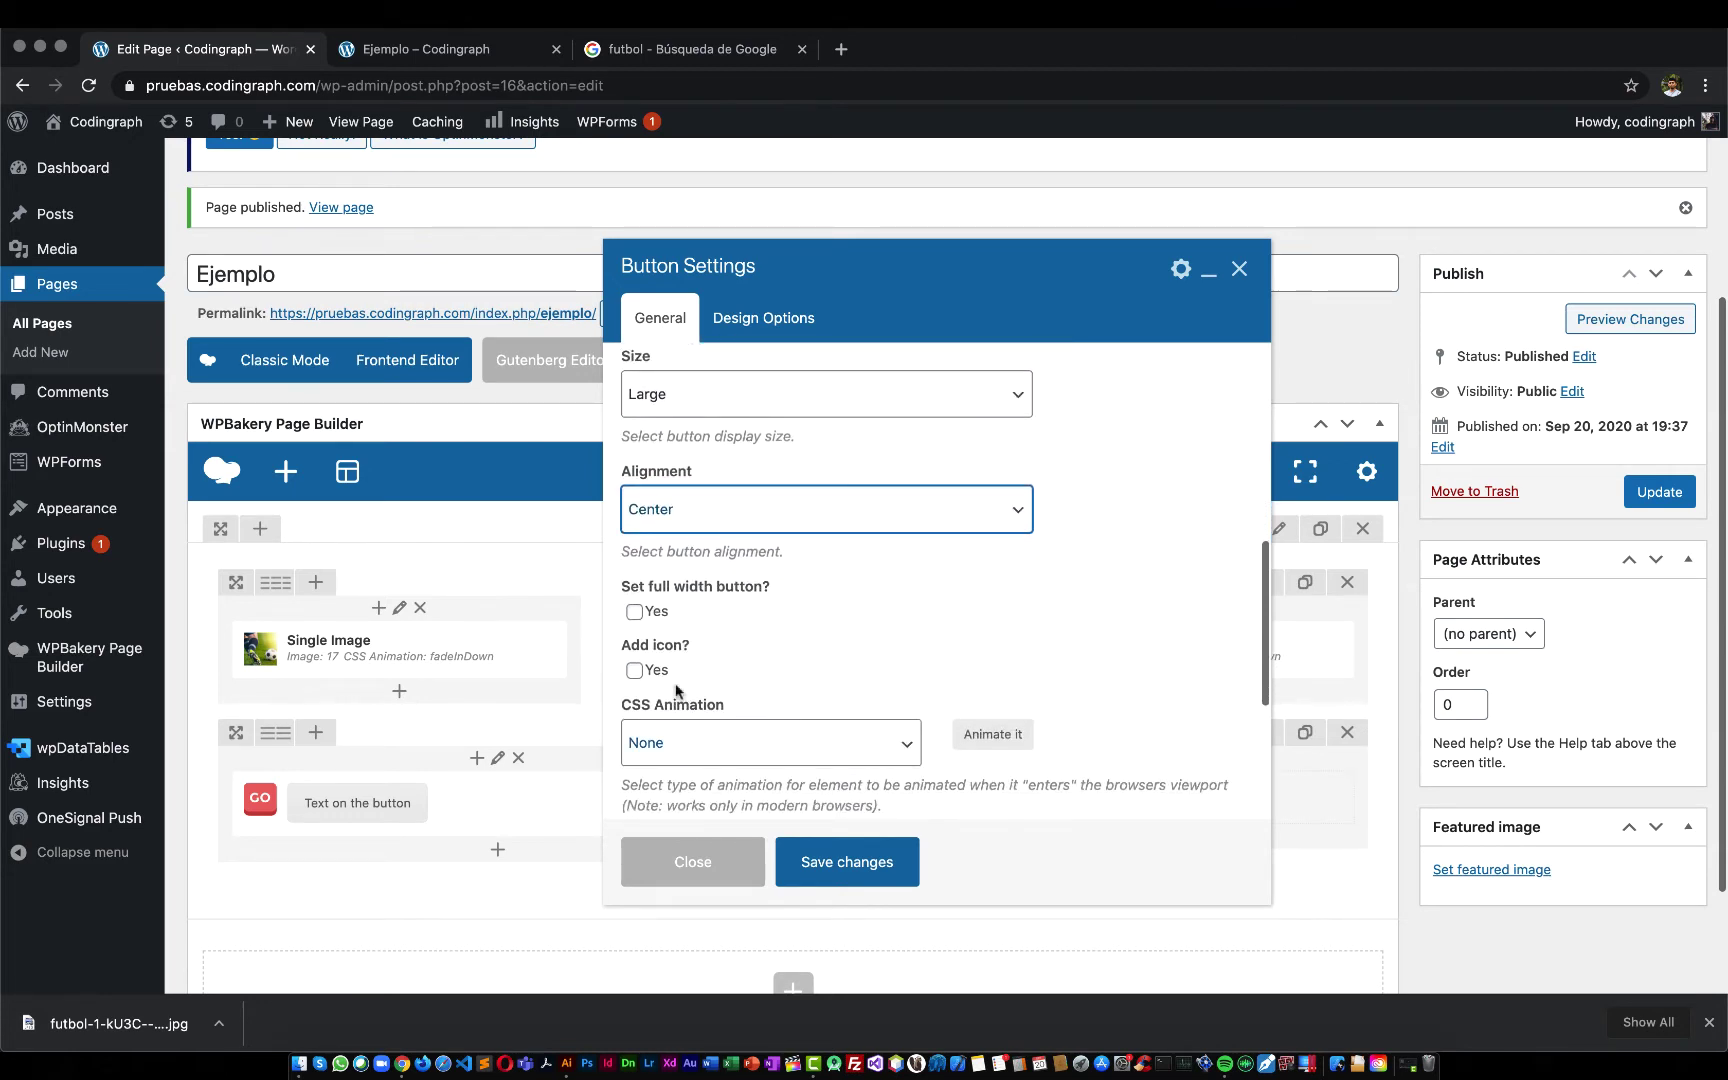
Make the button full width and enable an icon on it
triple_click(698, 589)
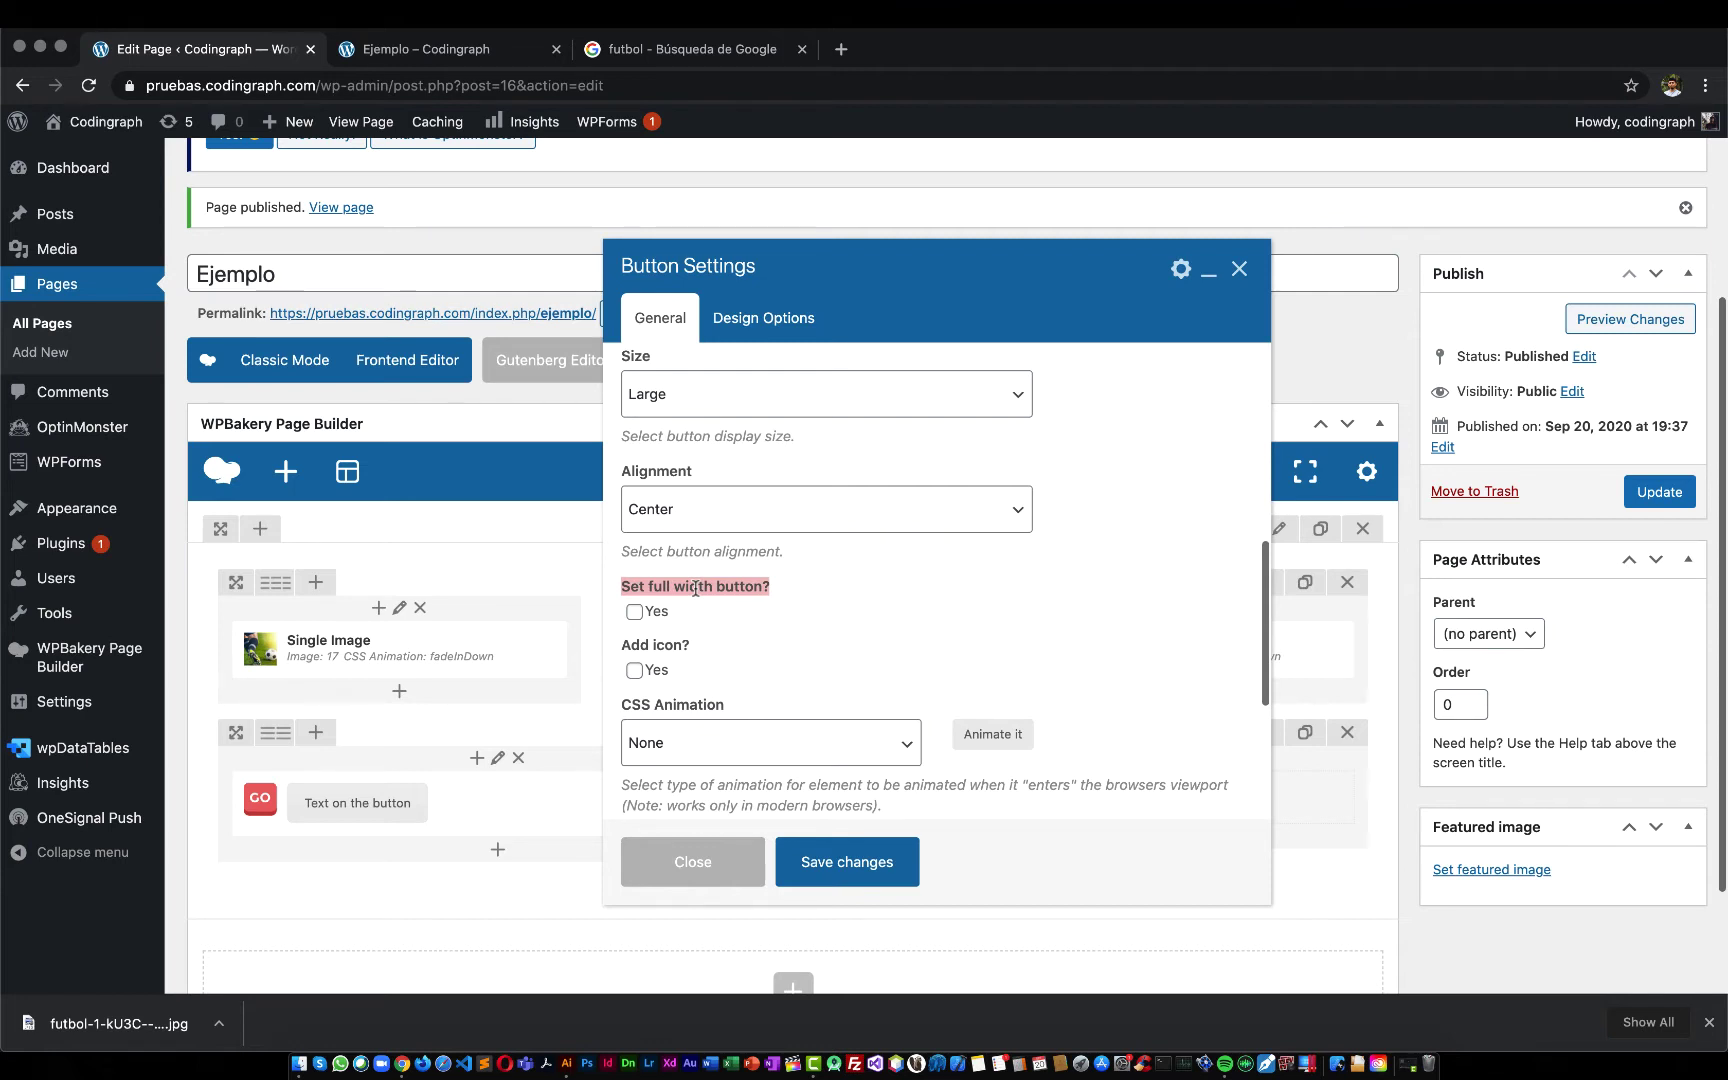
left_click(638, 618)
left_click(636, 671)
Keep the button icon's alignment at Left and its icon library at Font Awesome 5
scroll(741, 686, "down", 2)
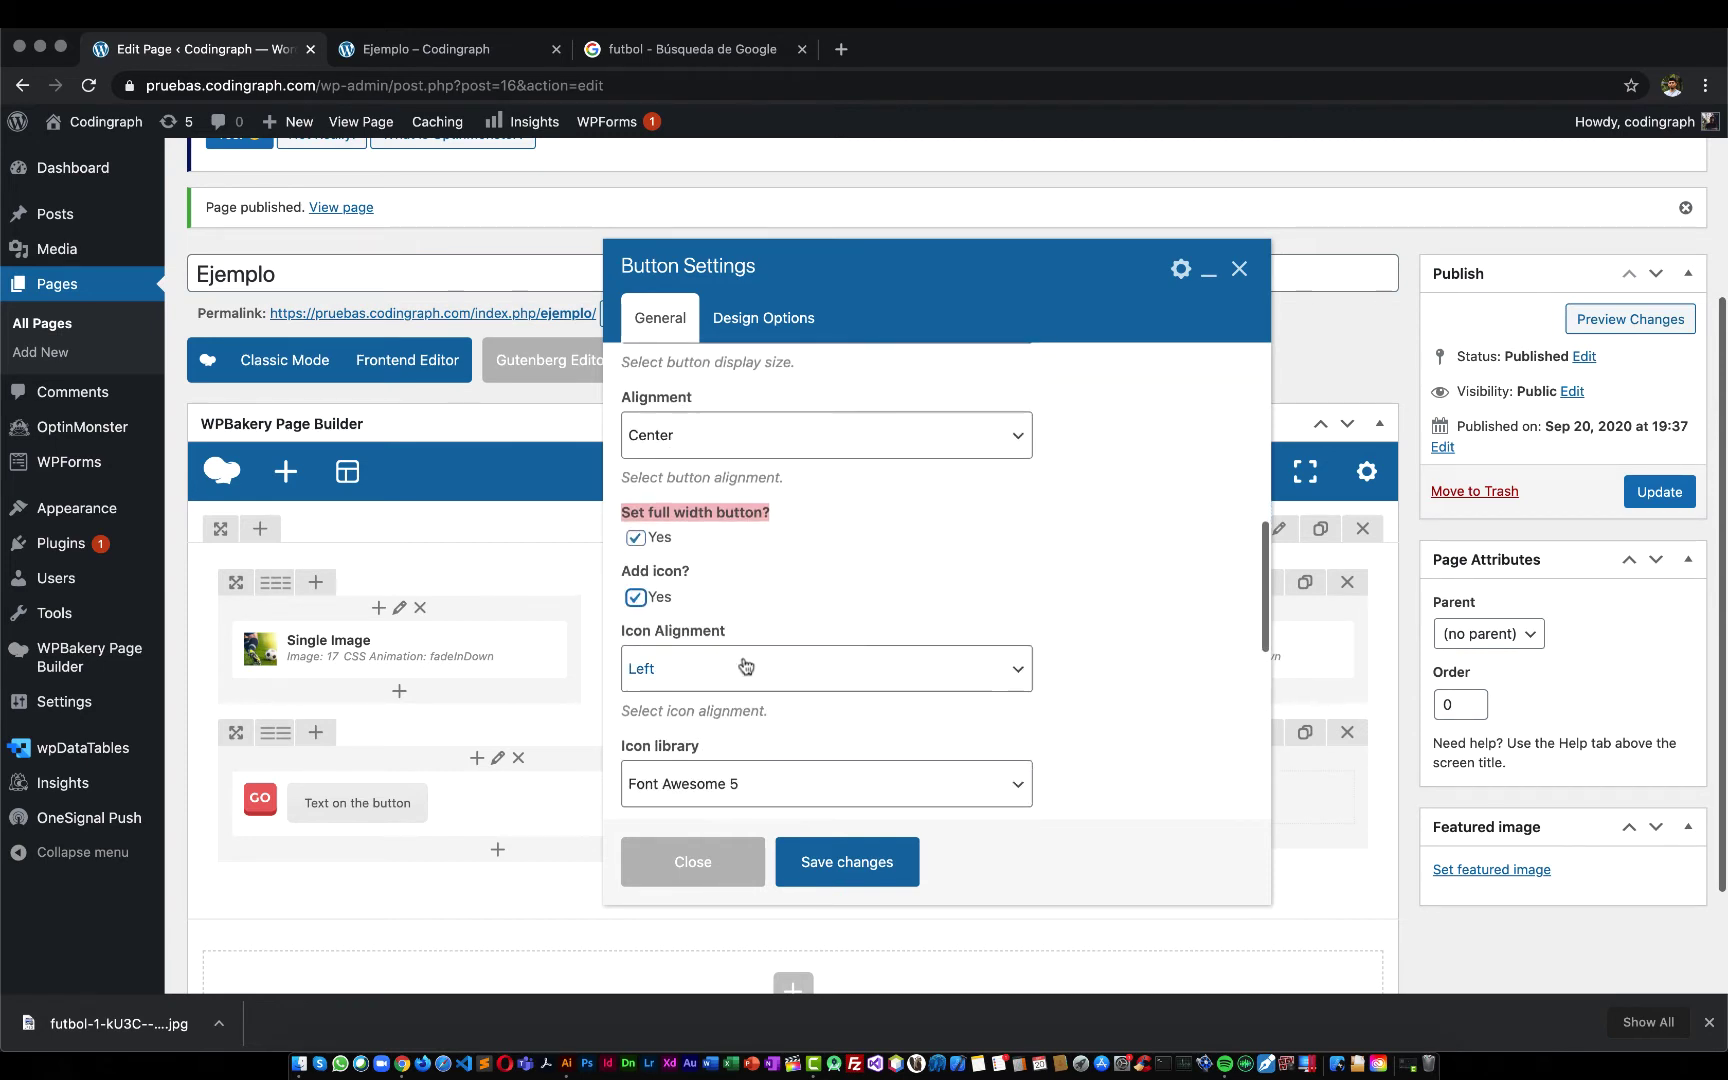
left_click(742, 667)
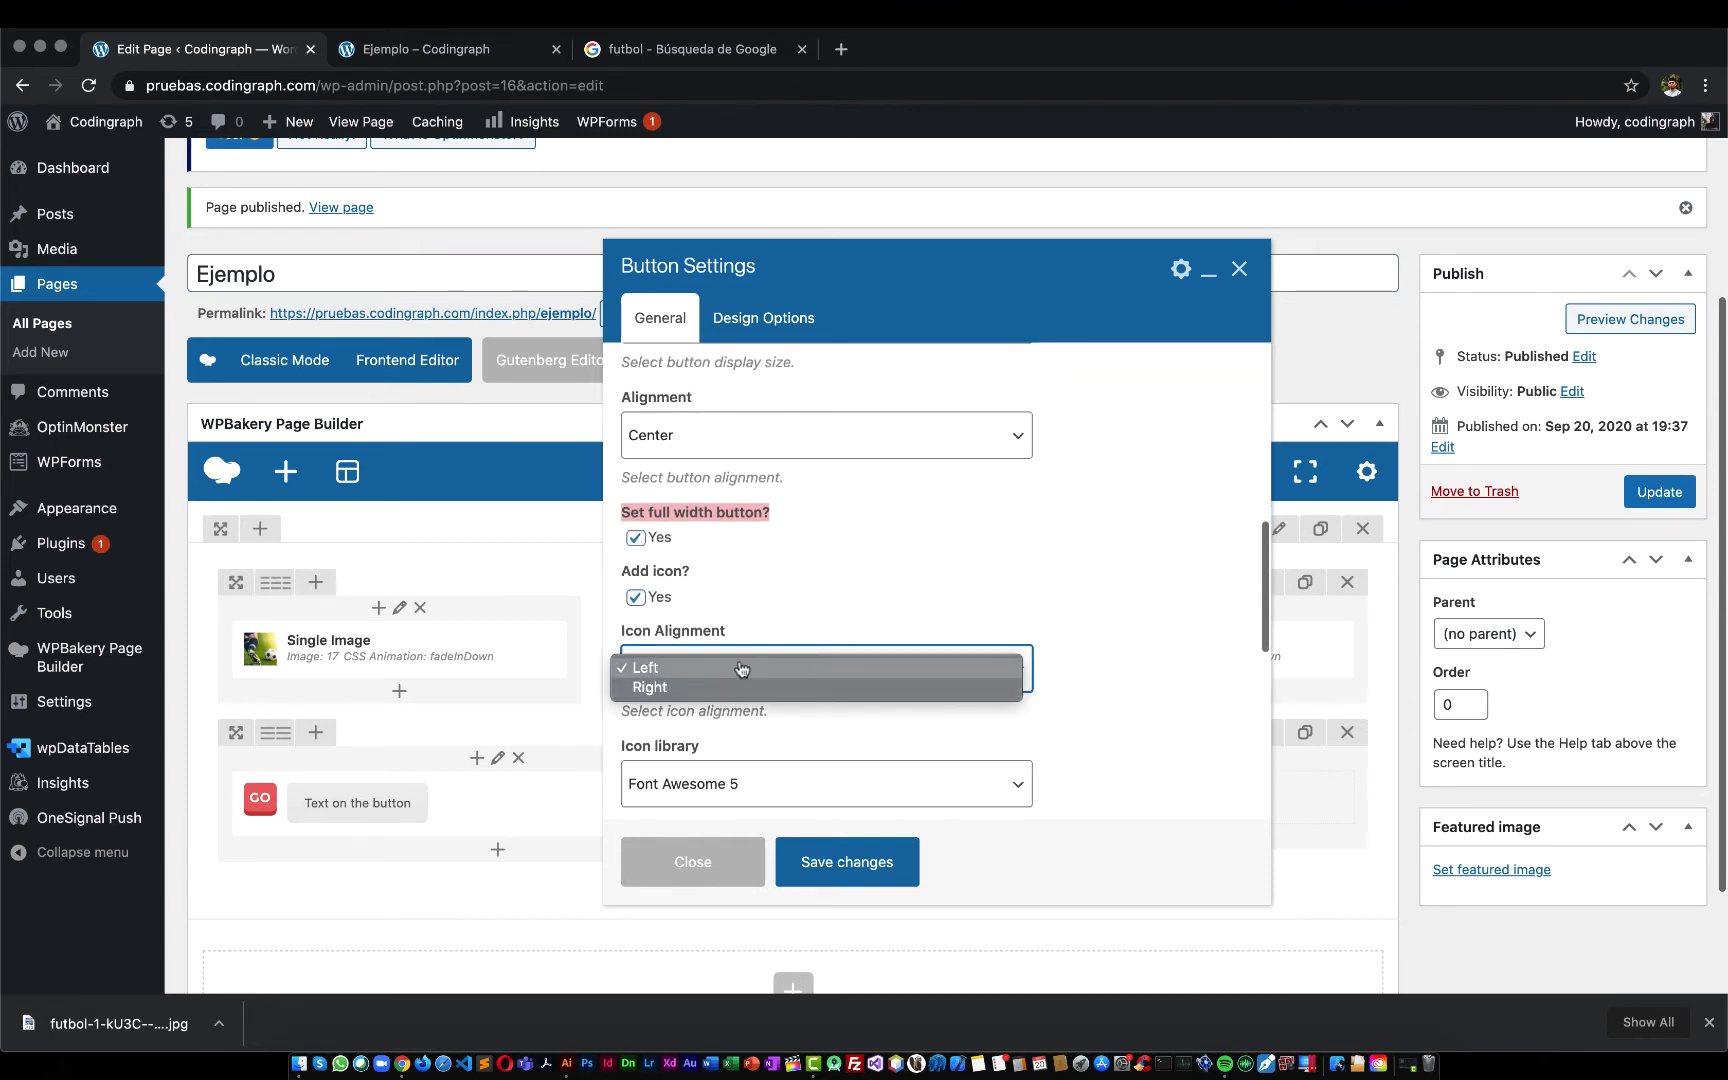
left_click(742, 667)
scroll(860, 620, "down", 3)
left_click(668, 678)
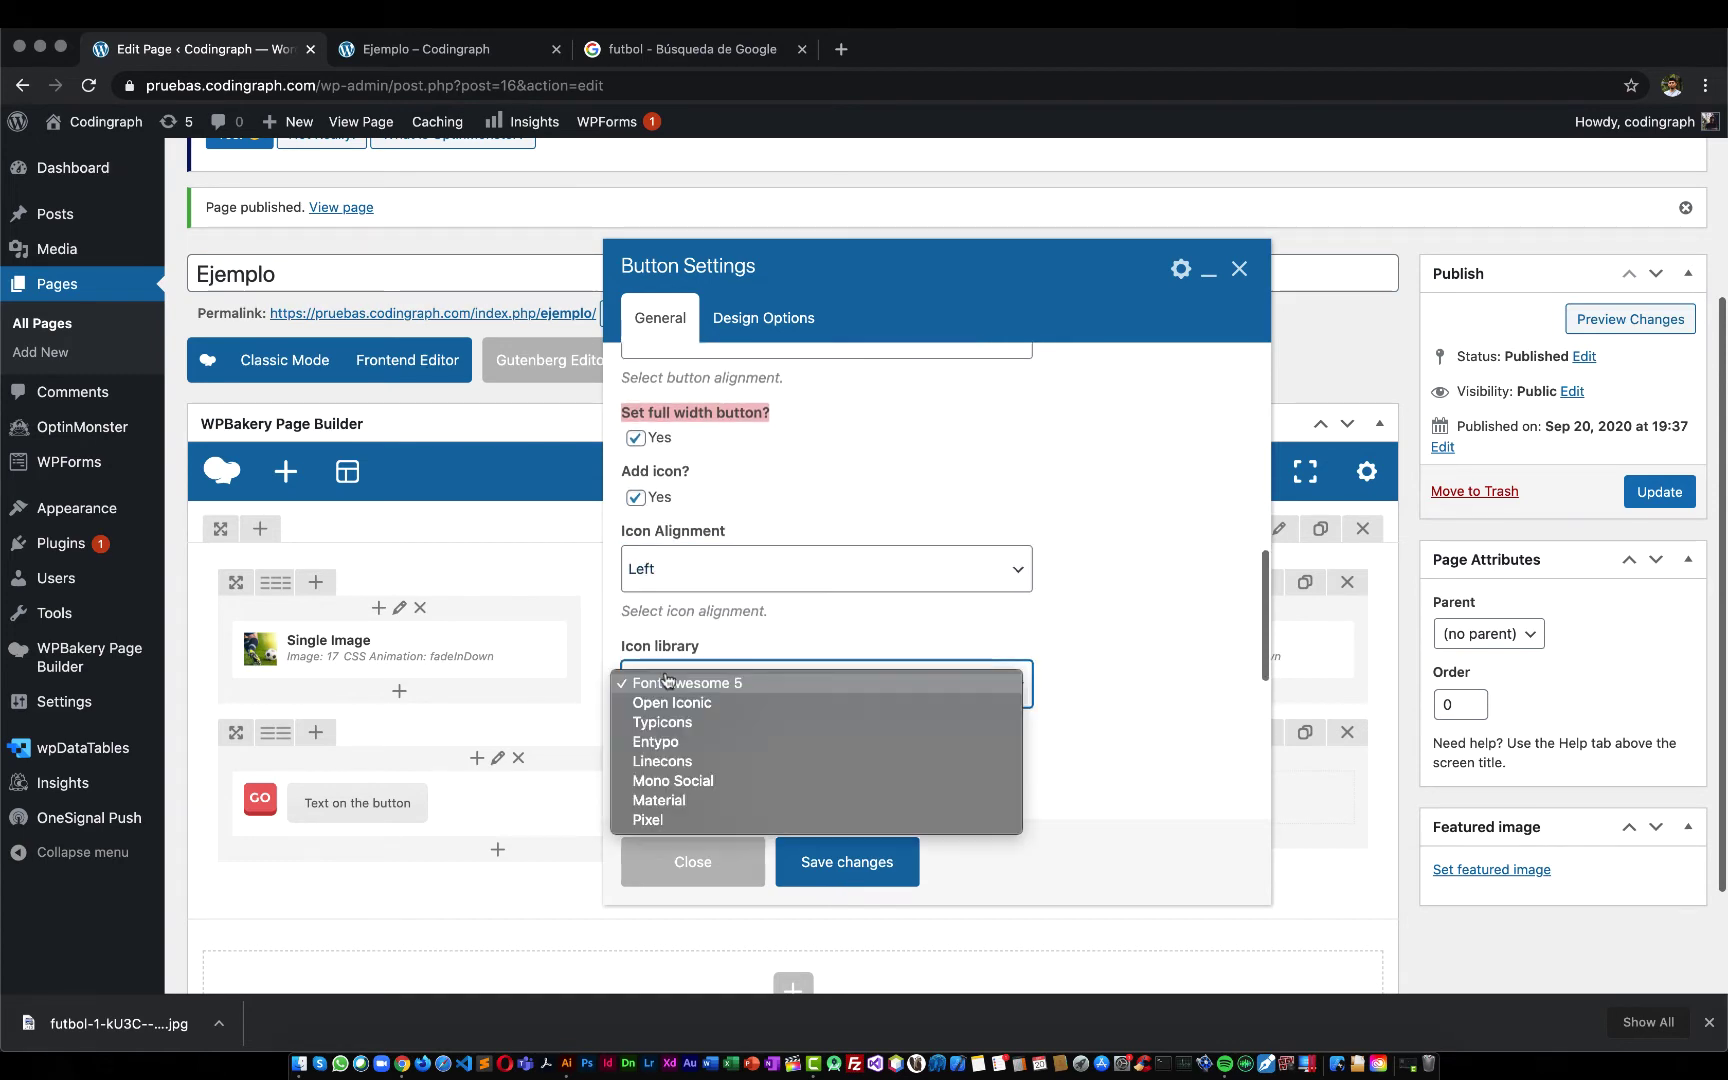
left_click(1065, 607)
scroll(1045, 609, "down", 6)
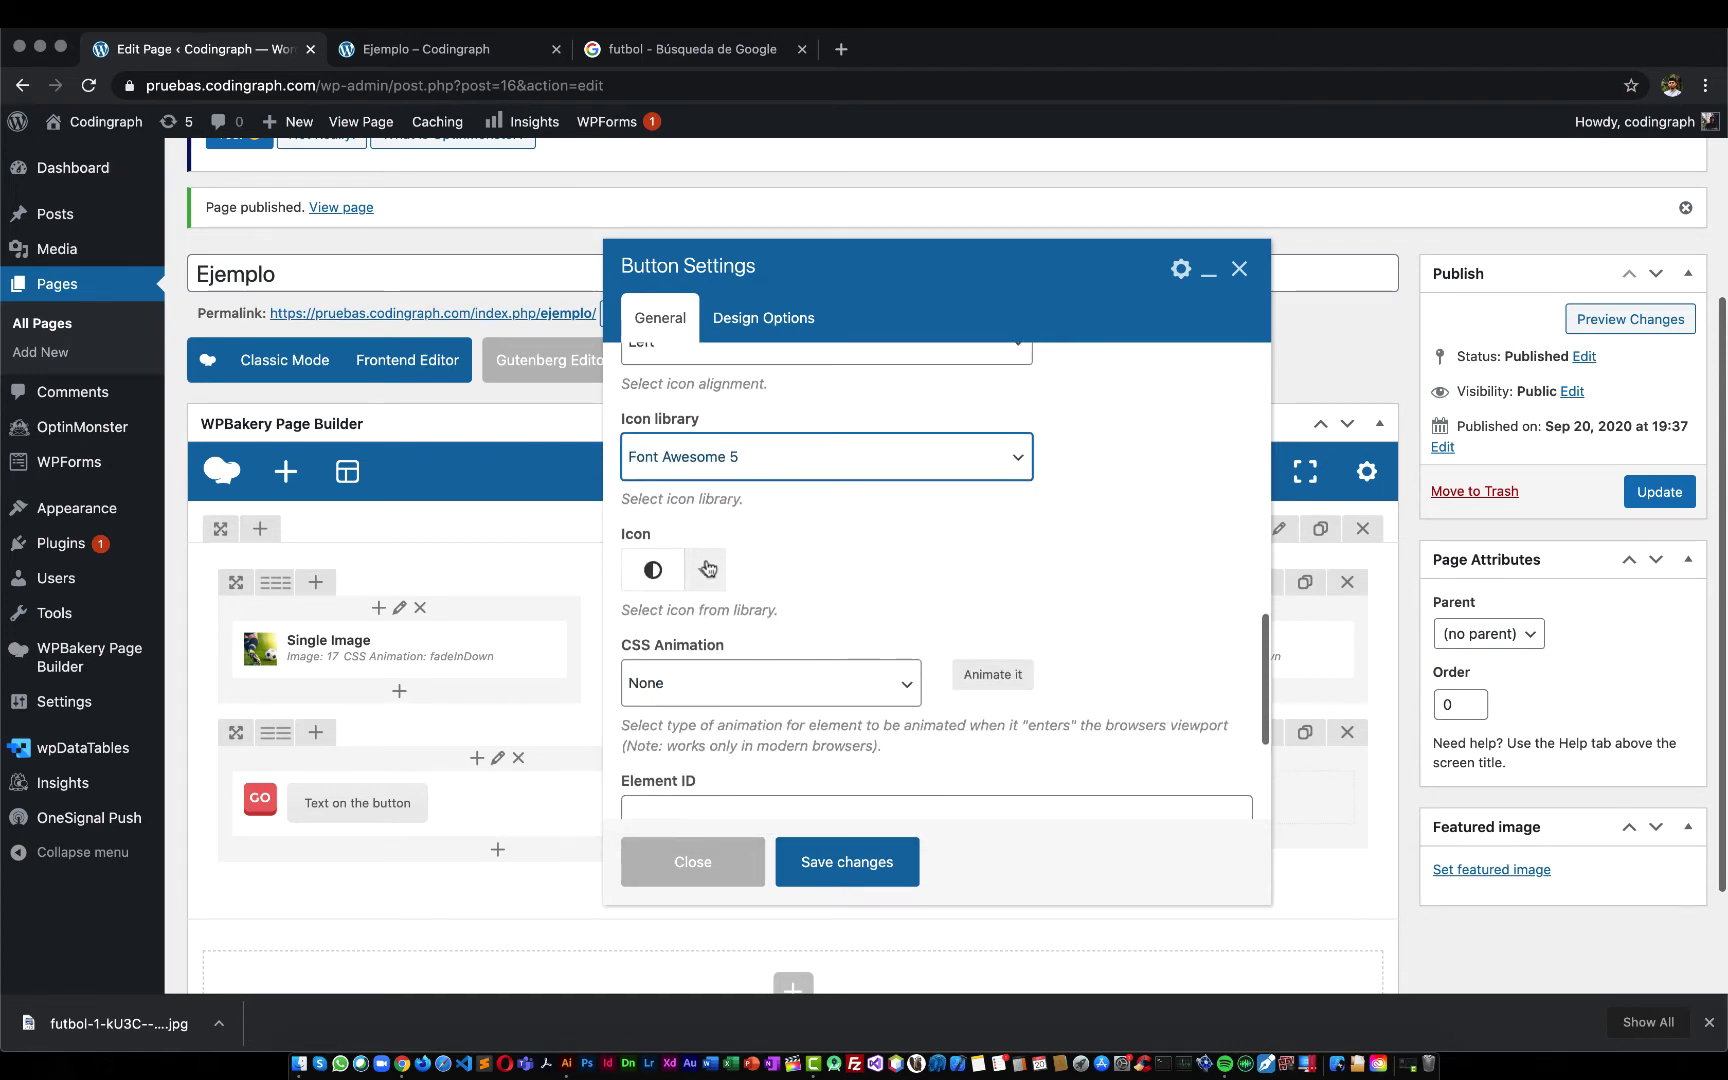
Search the icon library for "clic", "web" and "site", and choose the sitemap icon for the button
left_click(660, 569)
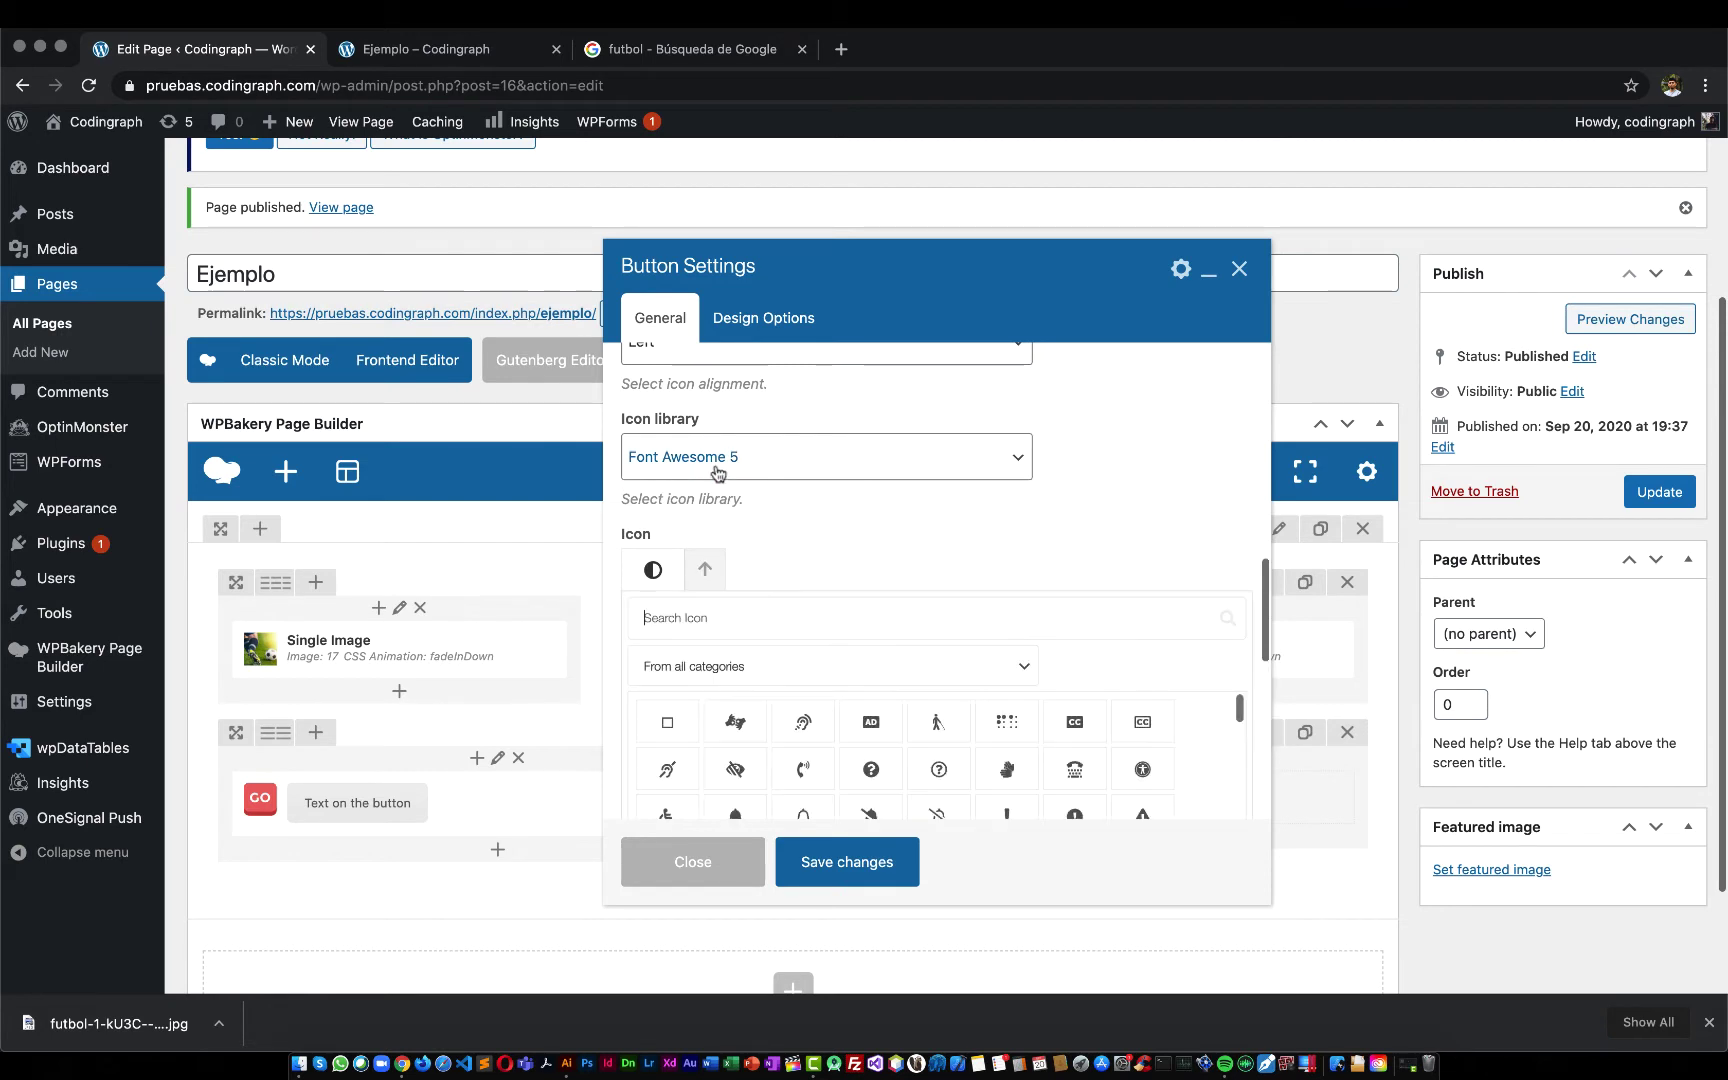
scroll(791, 702, "down", 3)
left_click(733, 627)
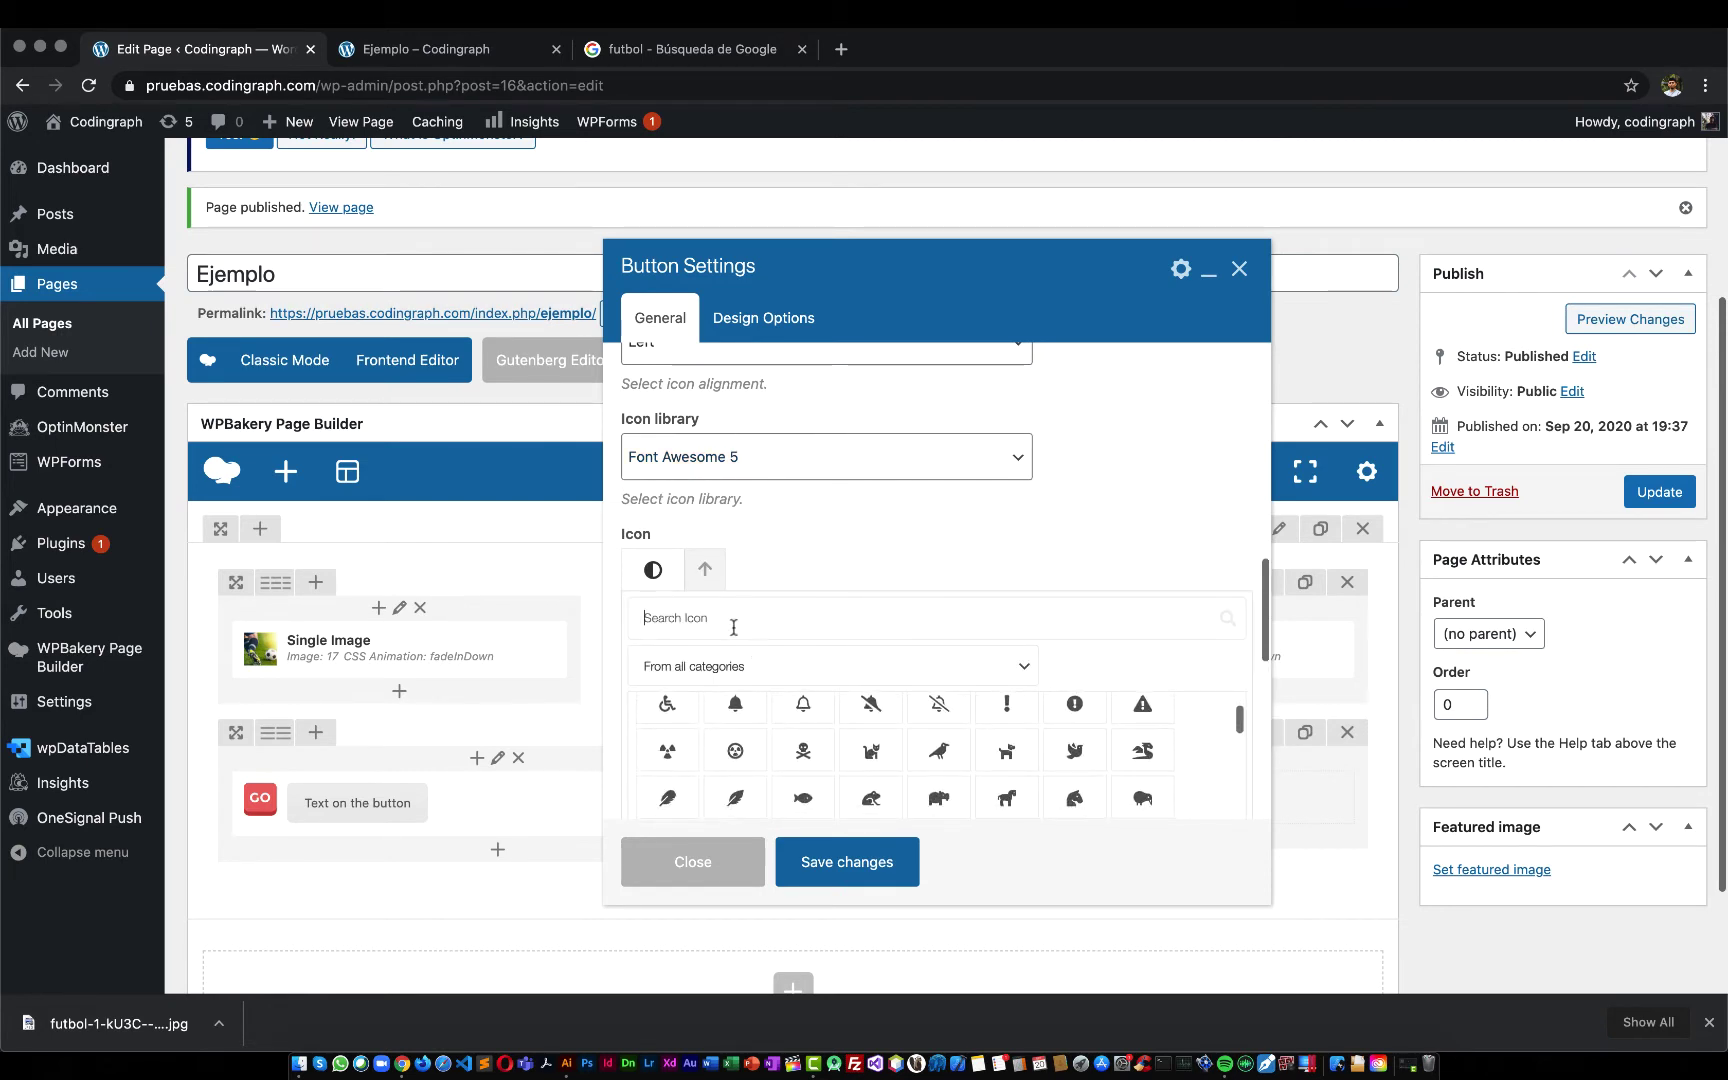
type("clic")
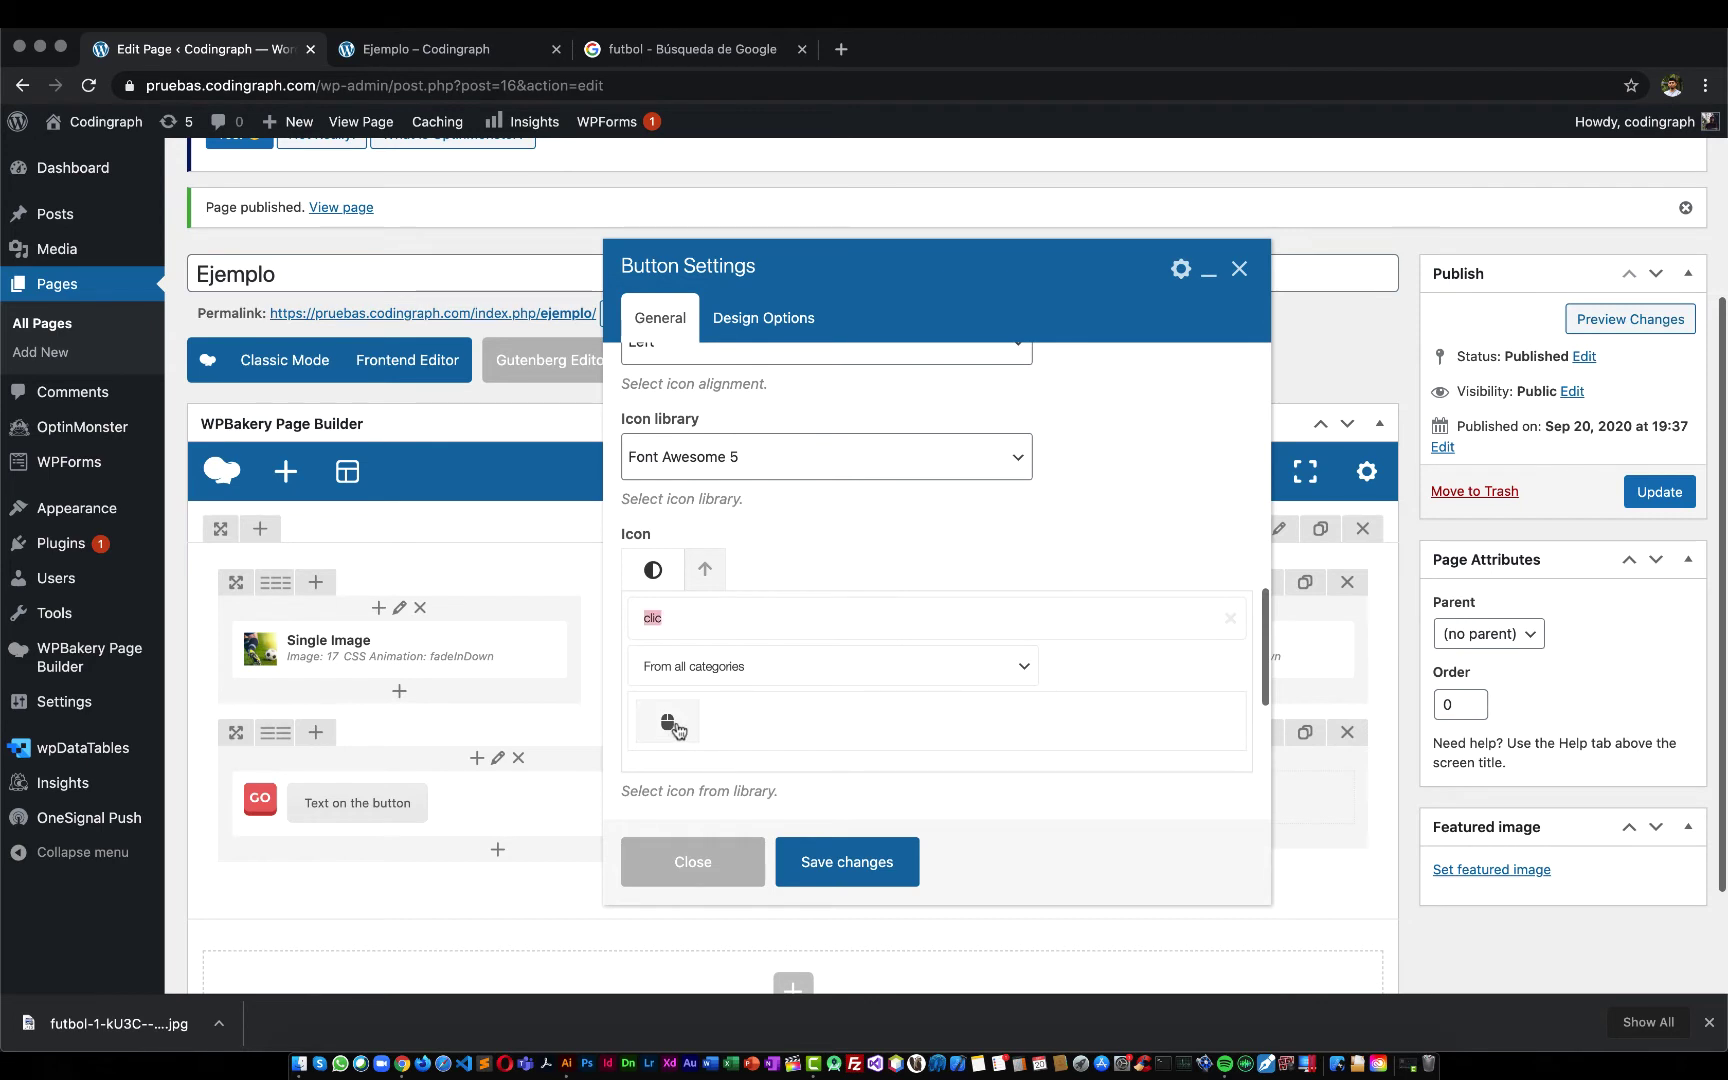
type("kweb")
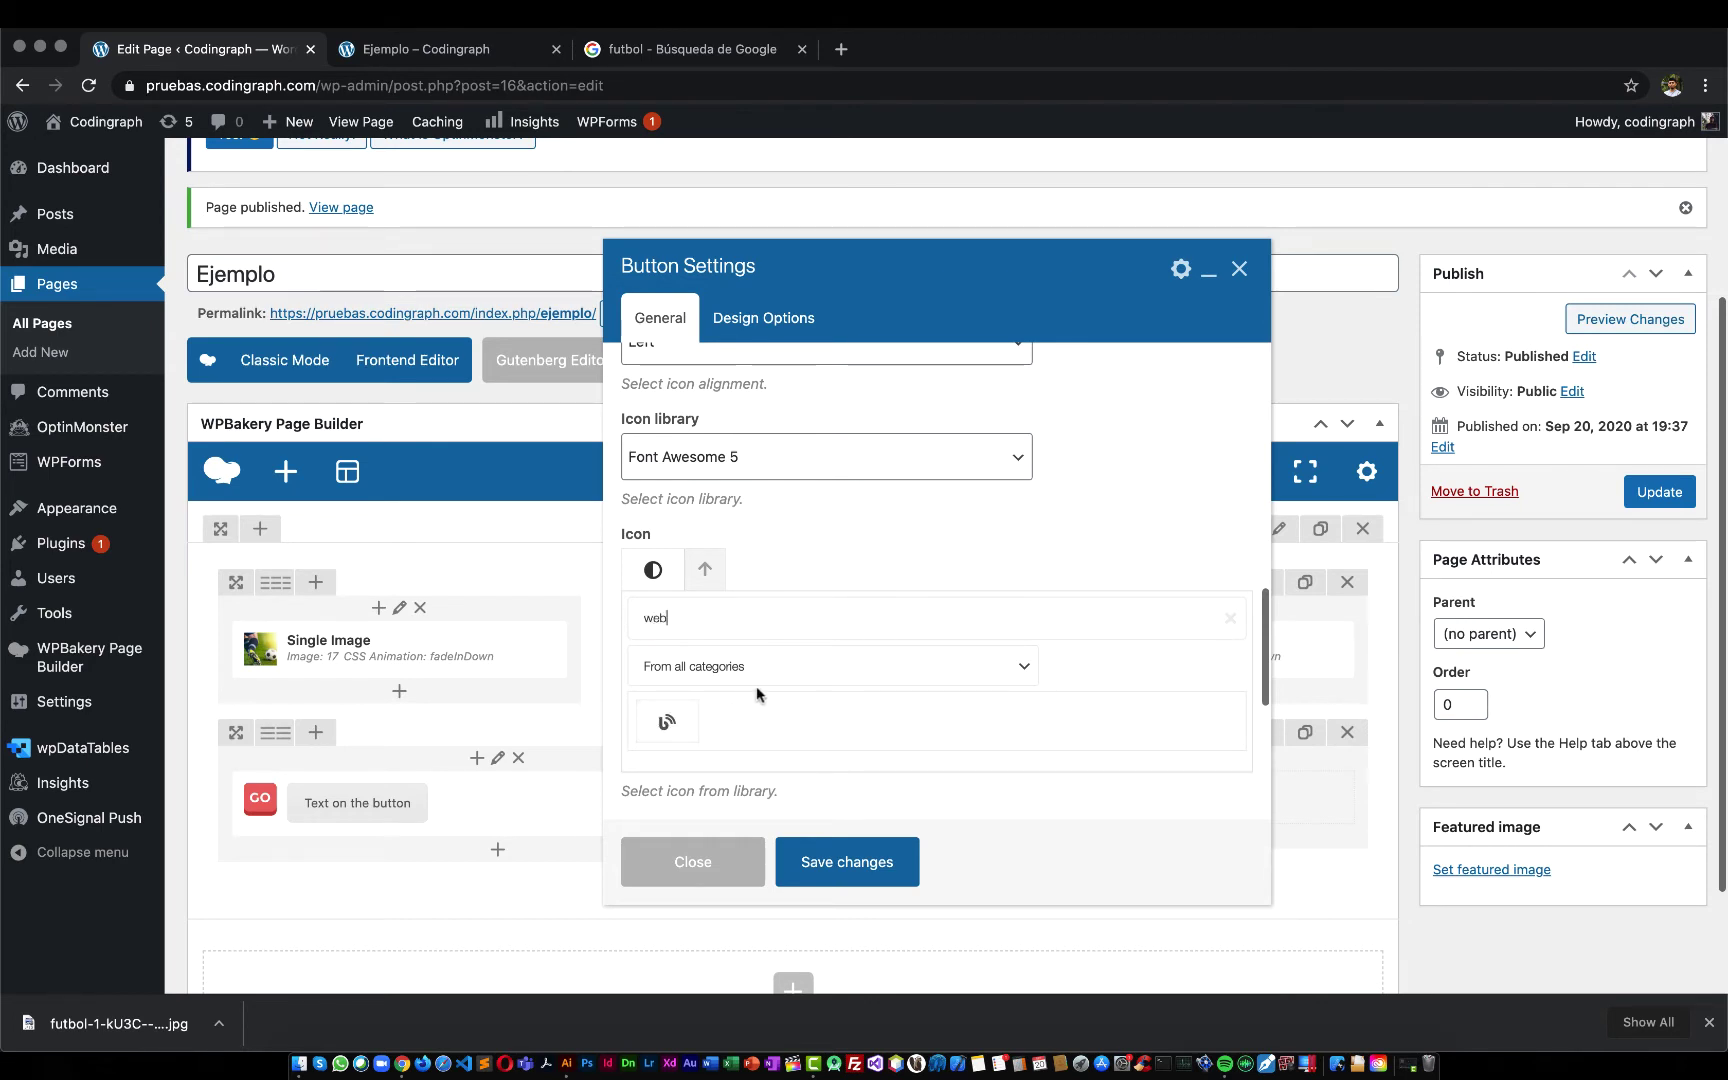
key("BackSpace")
key("BackSpace")
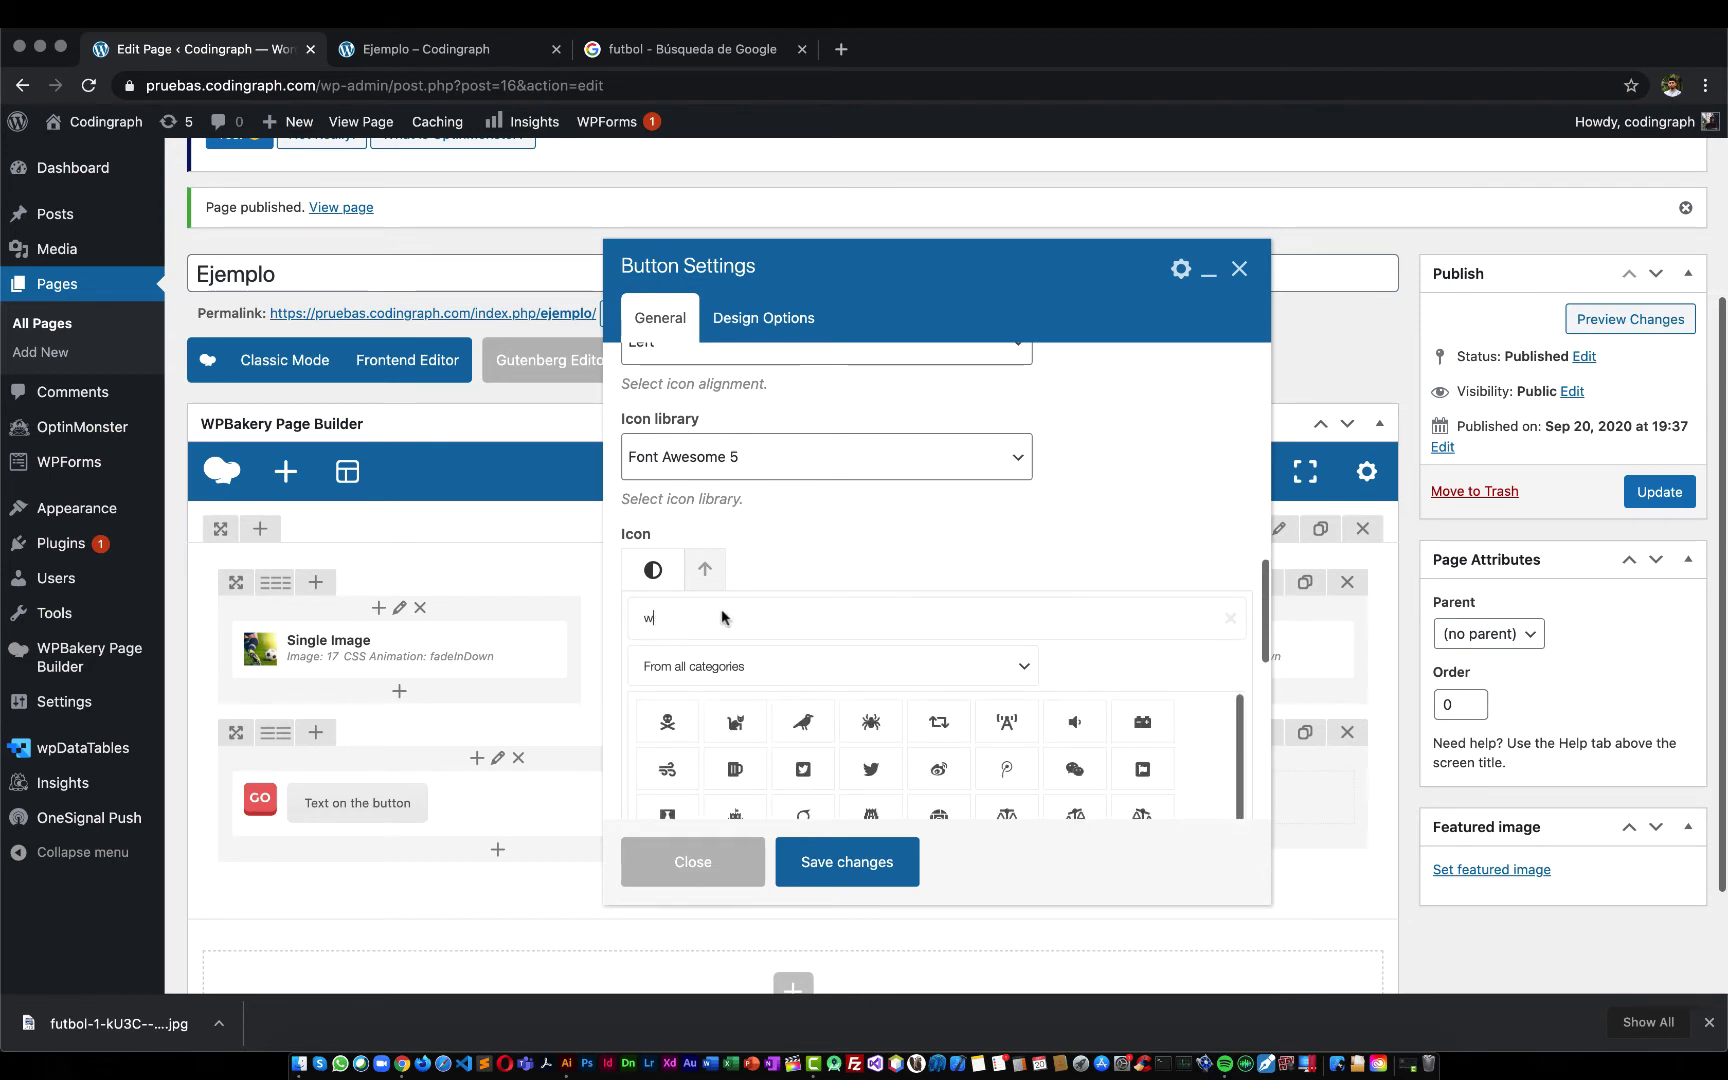
key("BackSpace")
type("site")
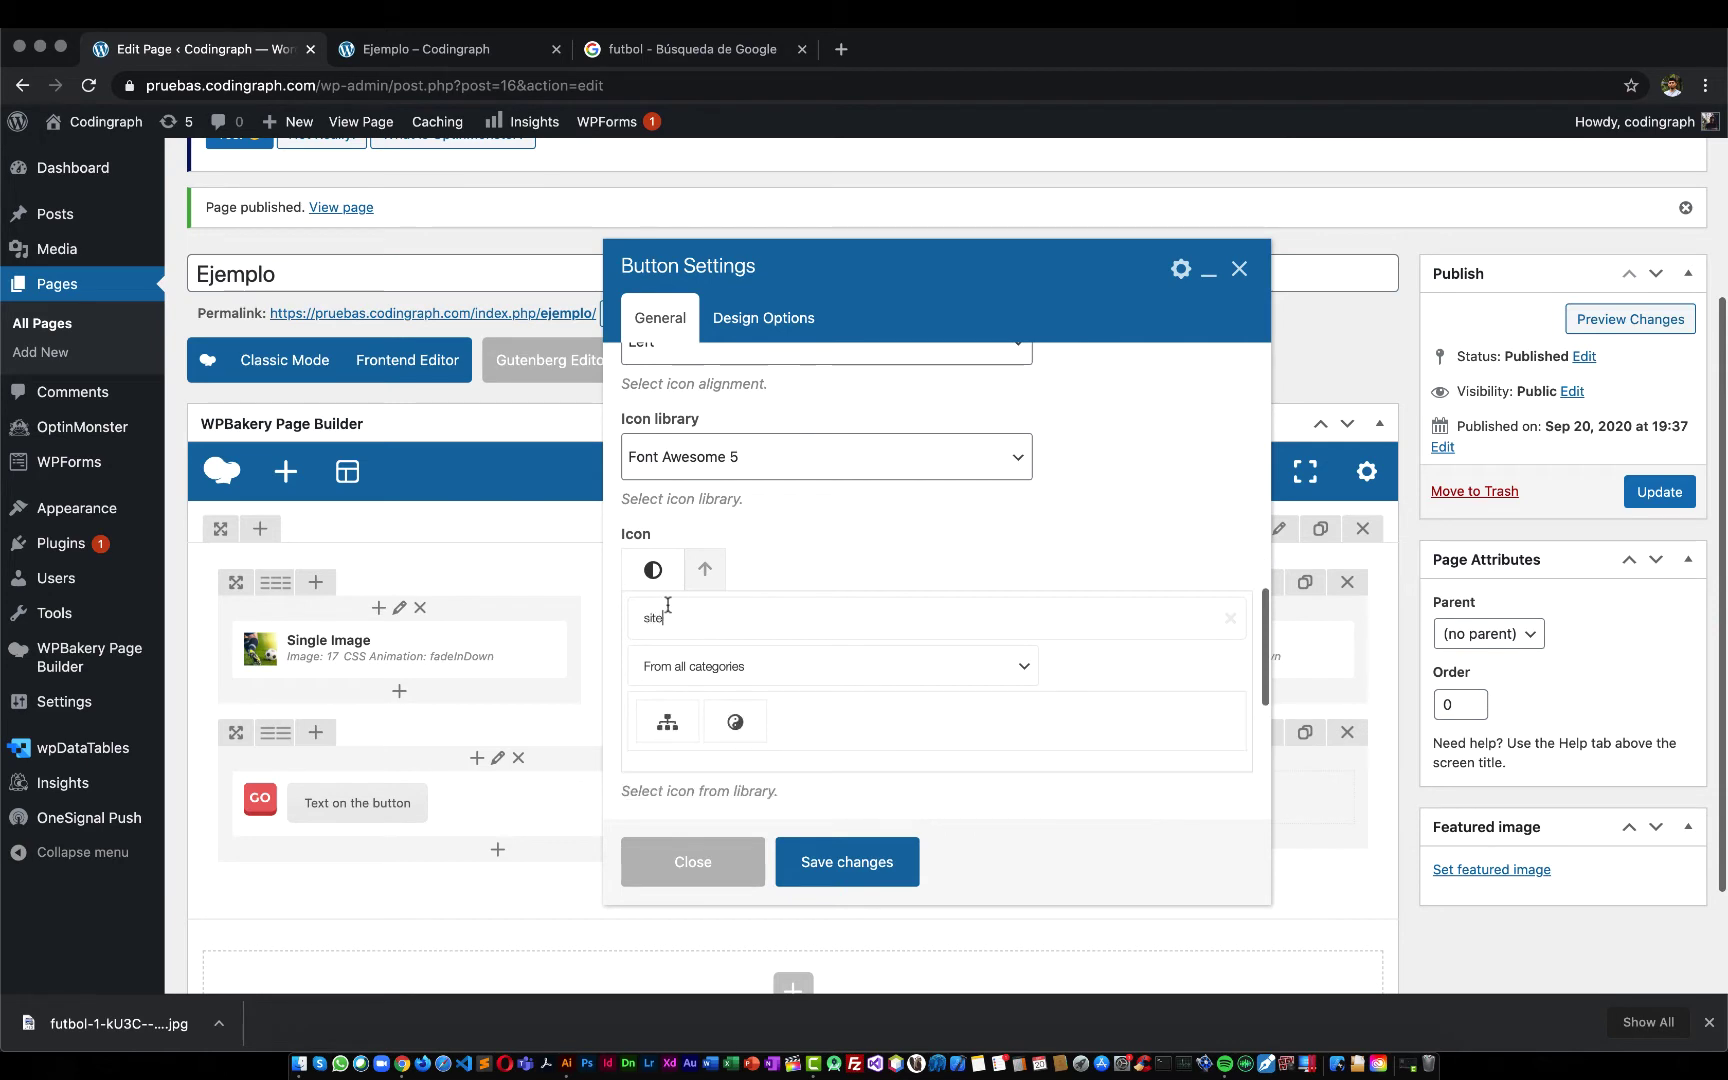
left_click(668, 720)
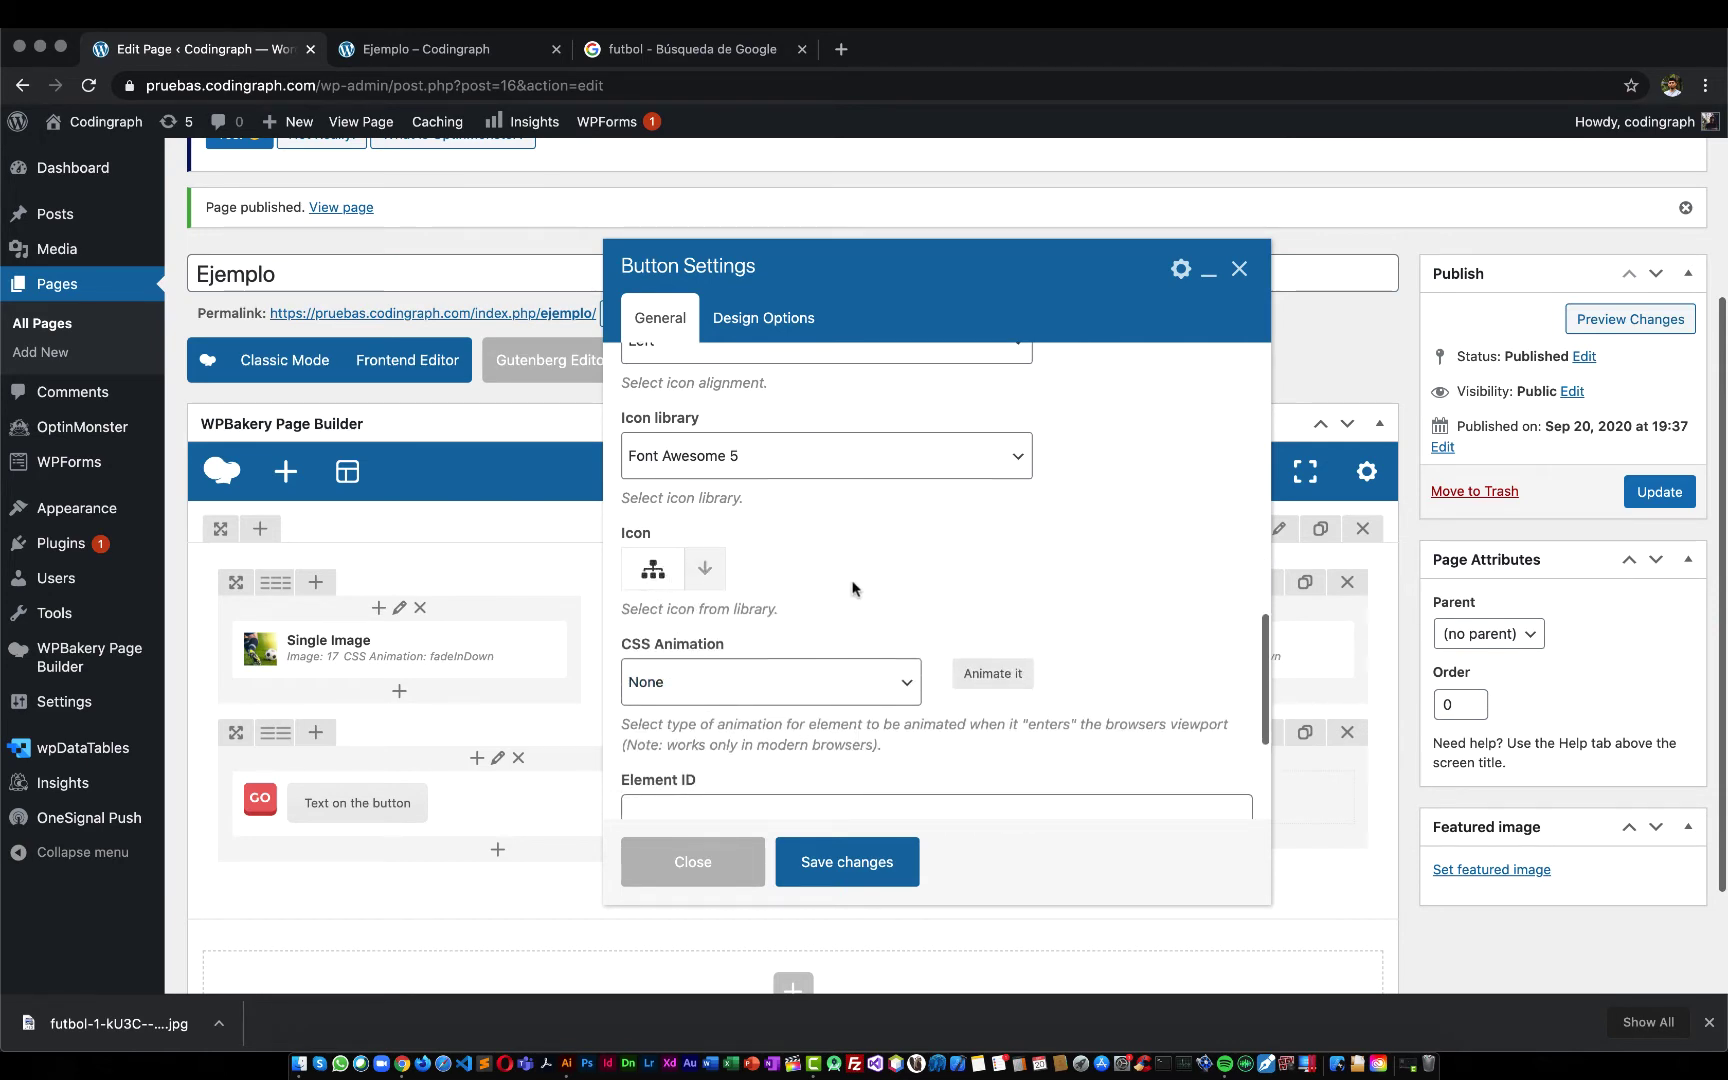
Set the button's CSS animation to fadeInUp and save the button settings
scroll(853, 590, "down", 1)
left_click(838, 655)
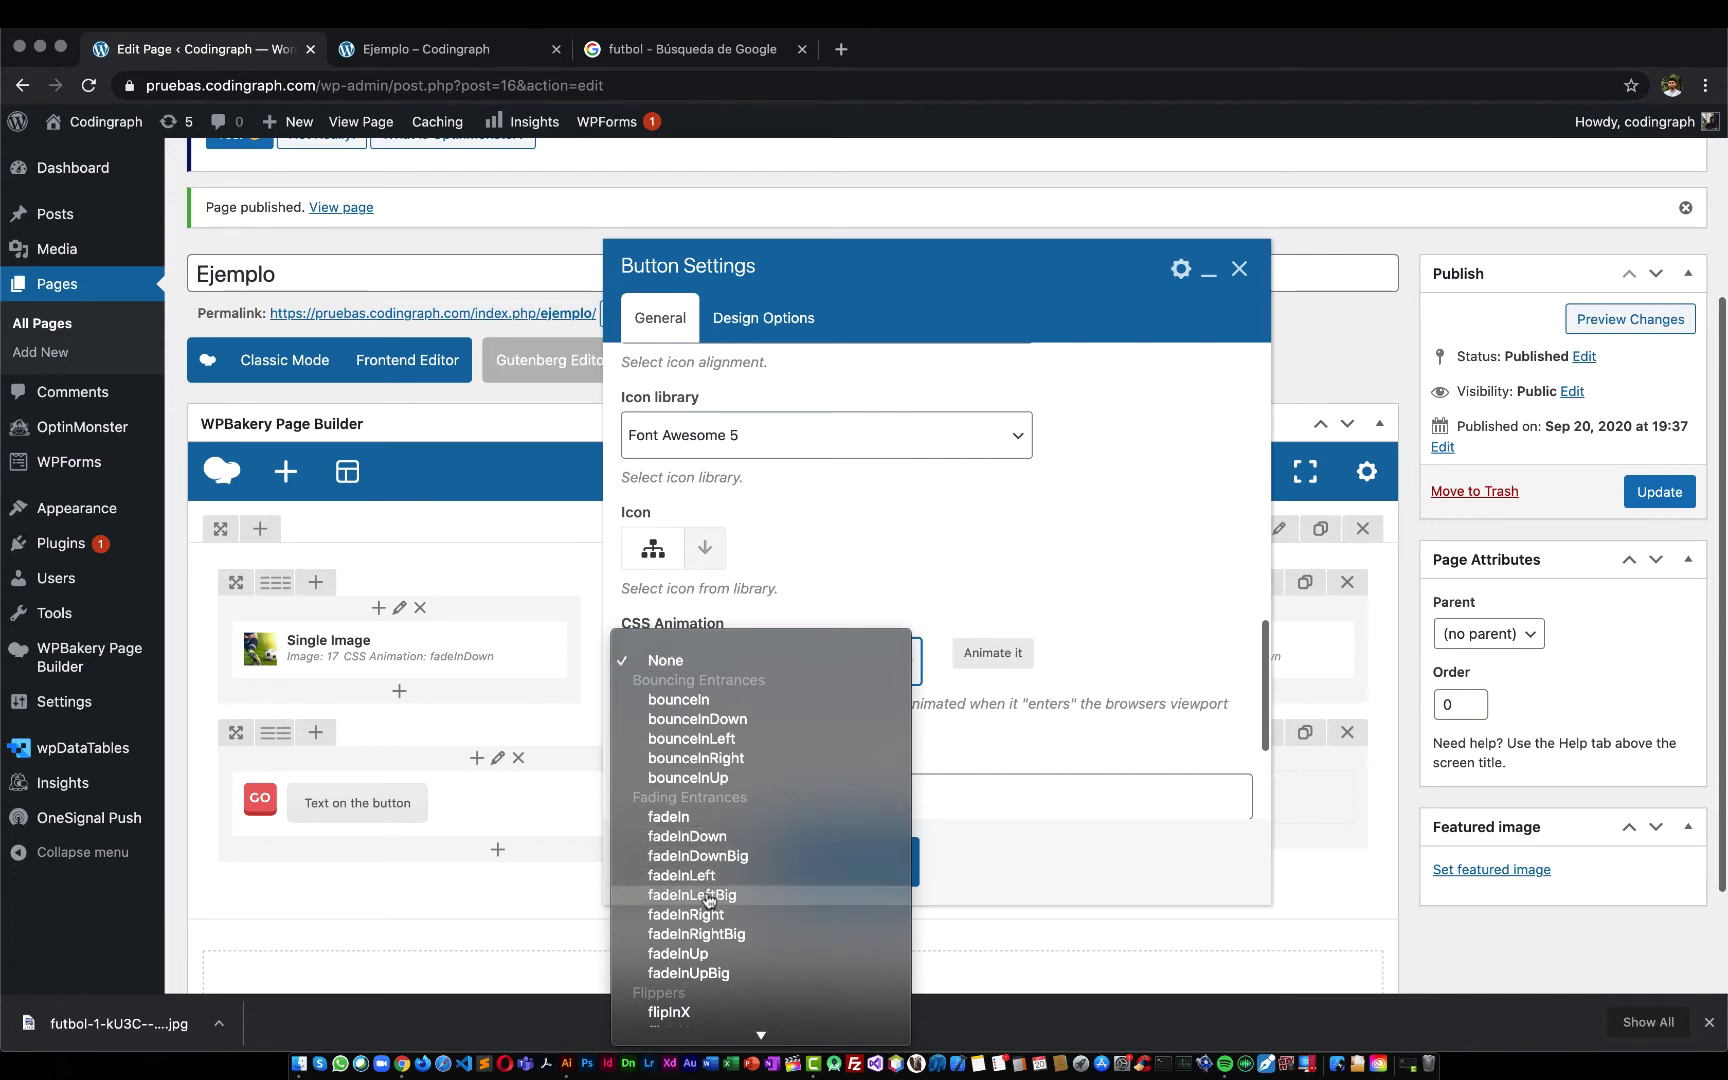
left_click(705, 953)
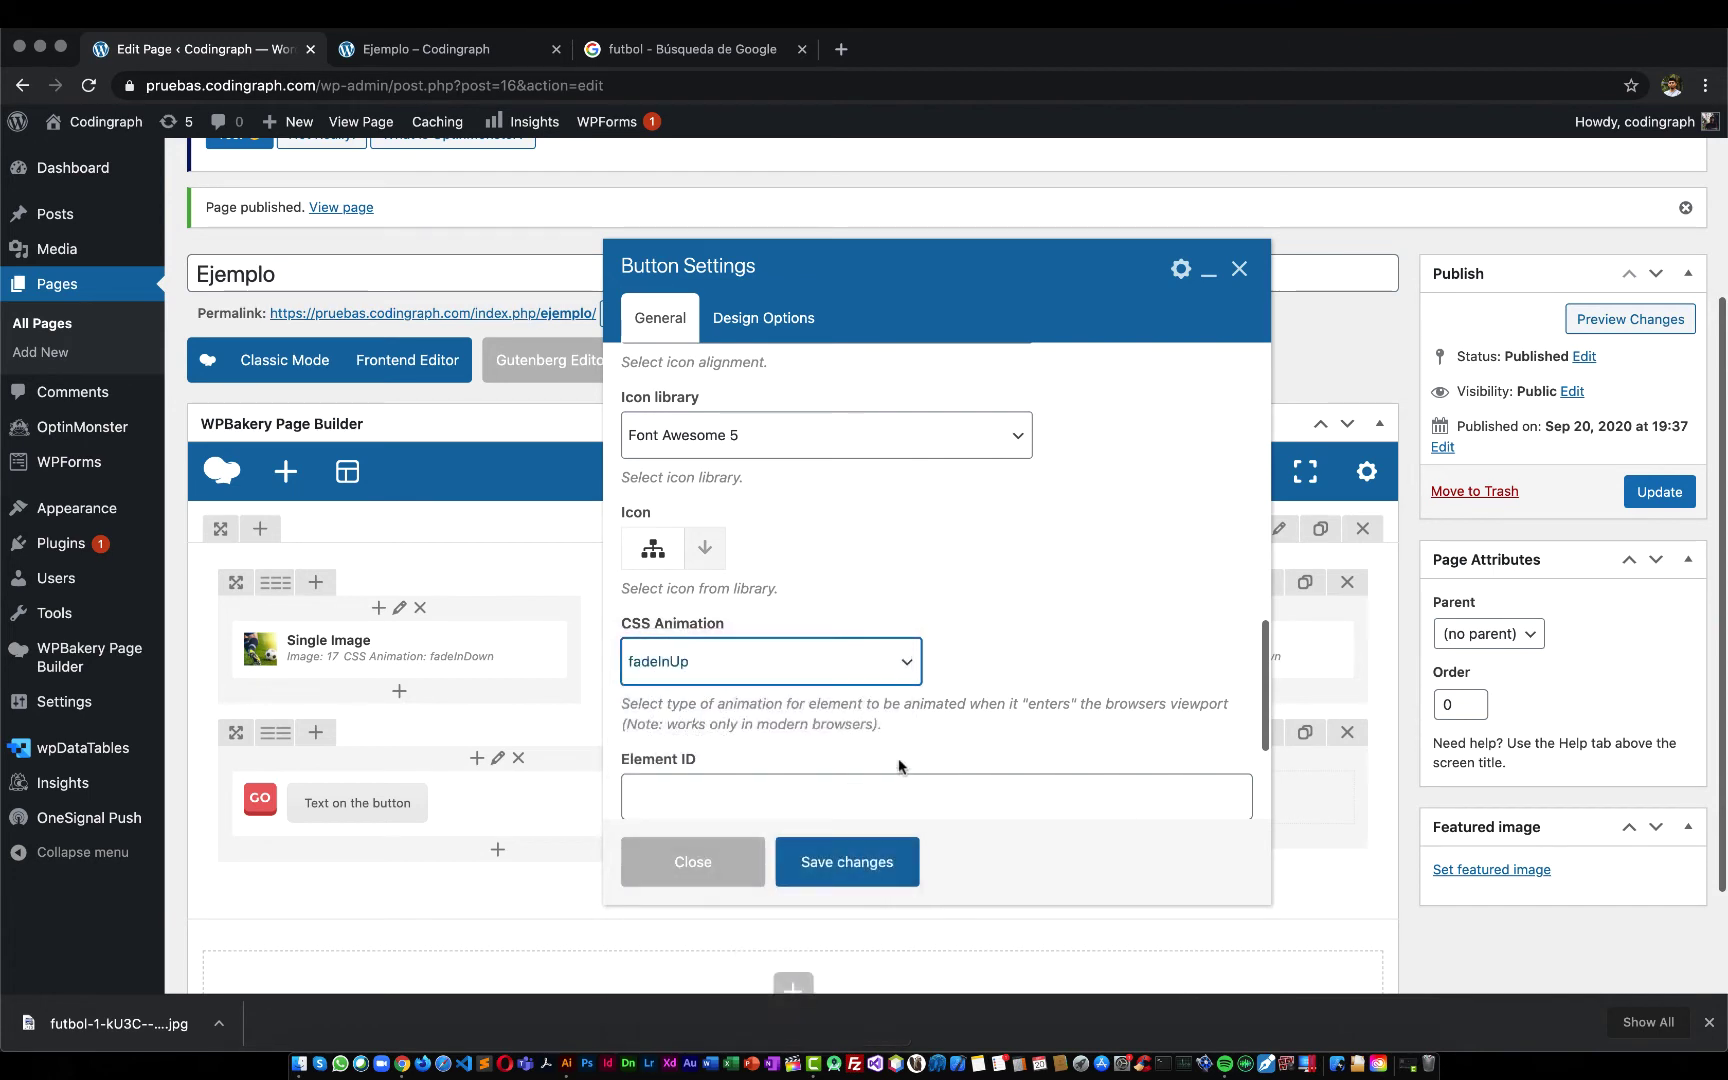
scroll(873, 742, "down", 2)
left_click(849, 861)
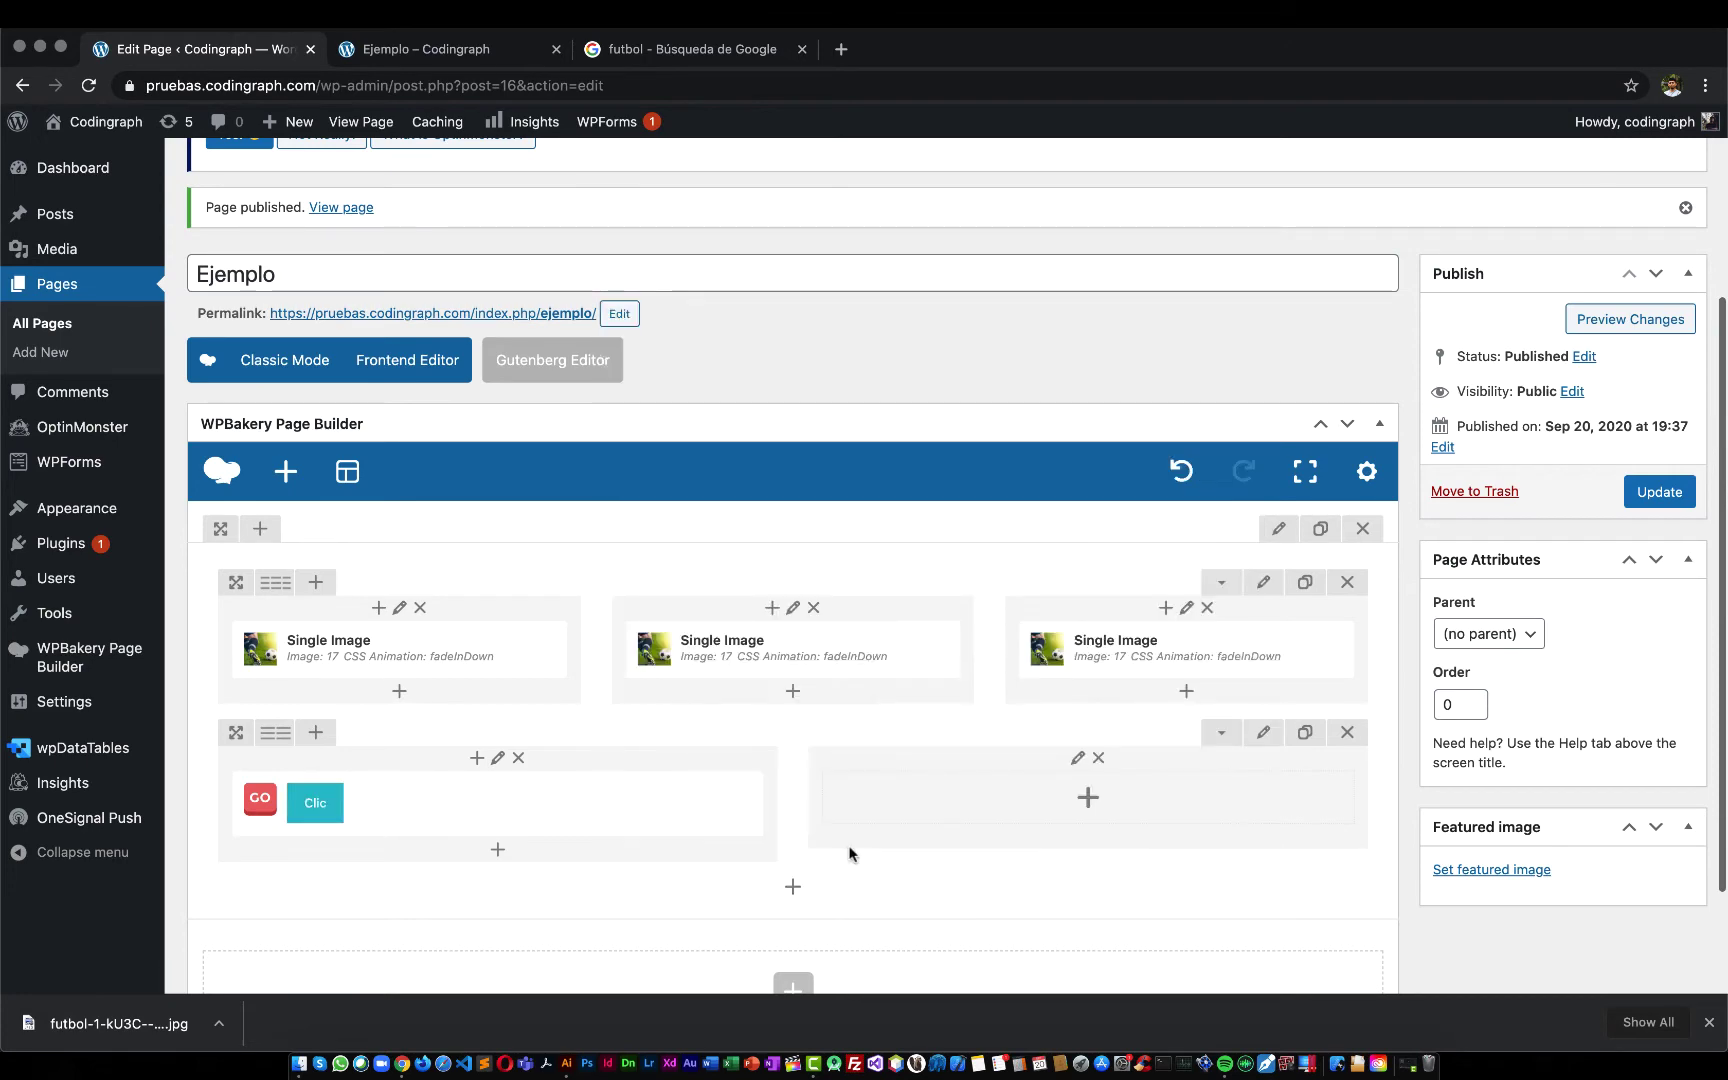
Add a Line Chart element with the default Bar design to the empty column beside the button
left_click(1089, 797)
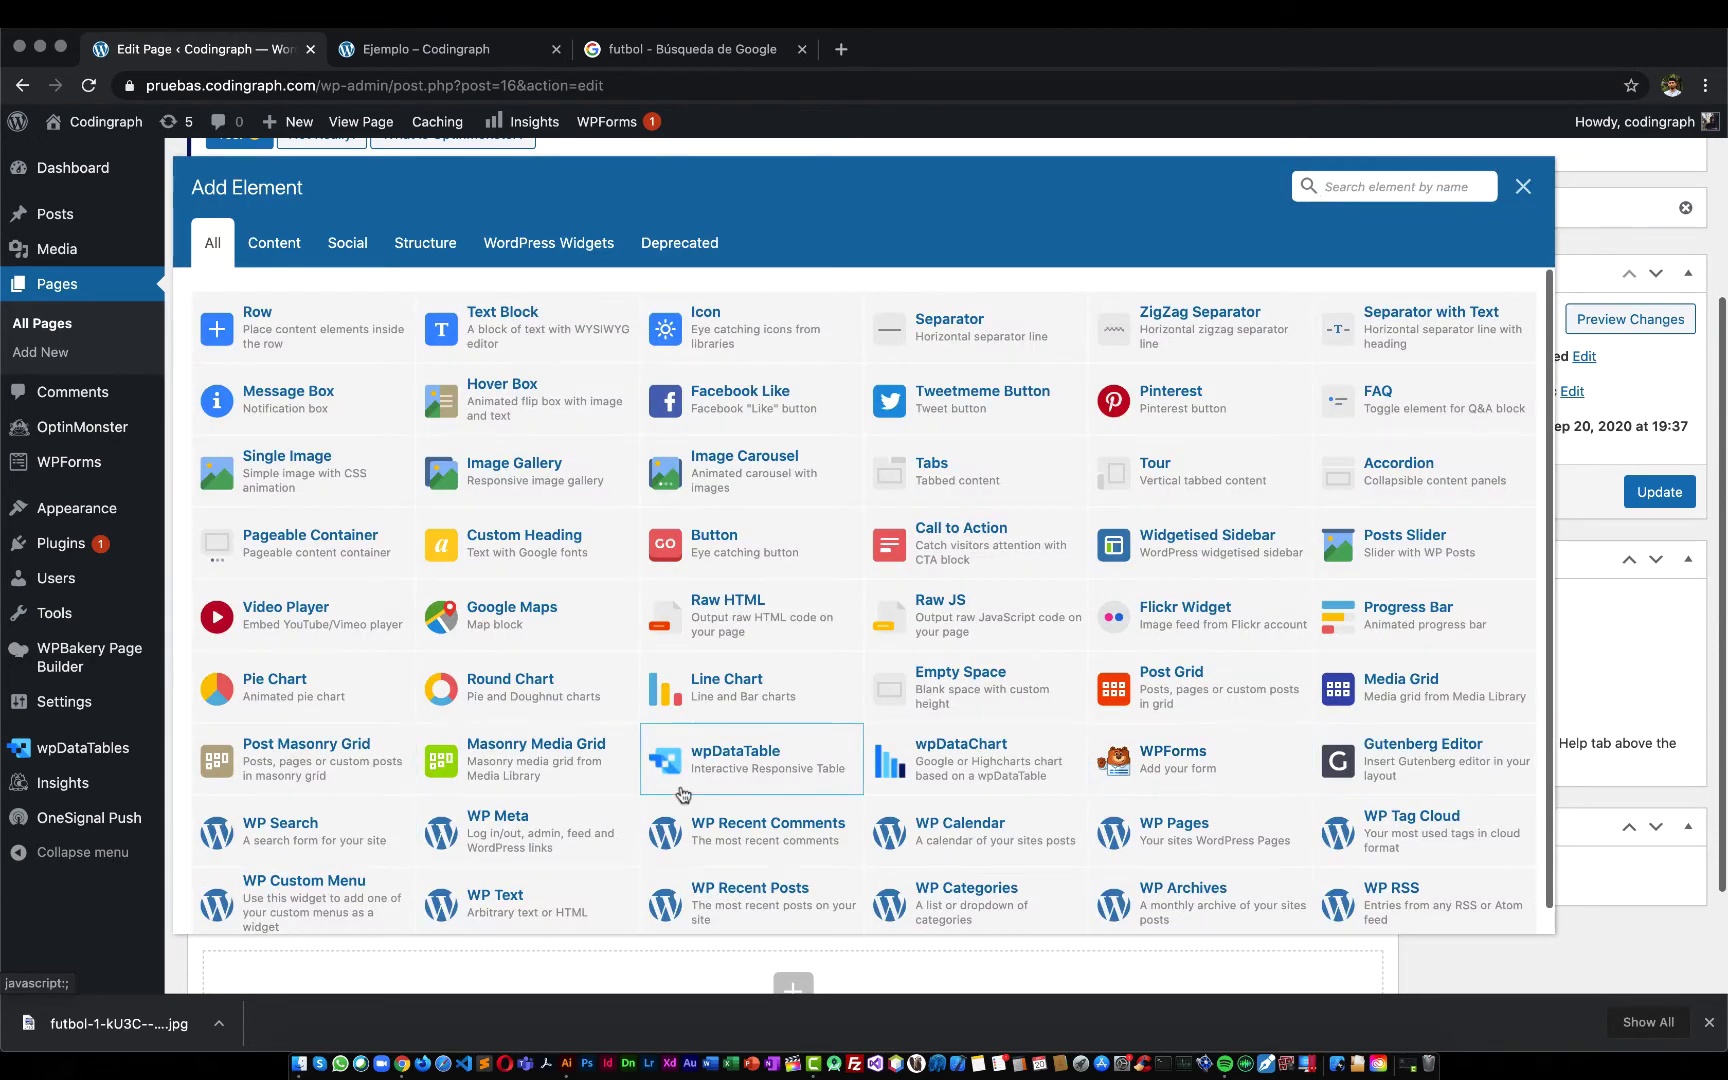
scroll(776, 652, "down", 1)
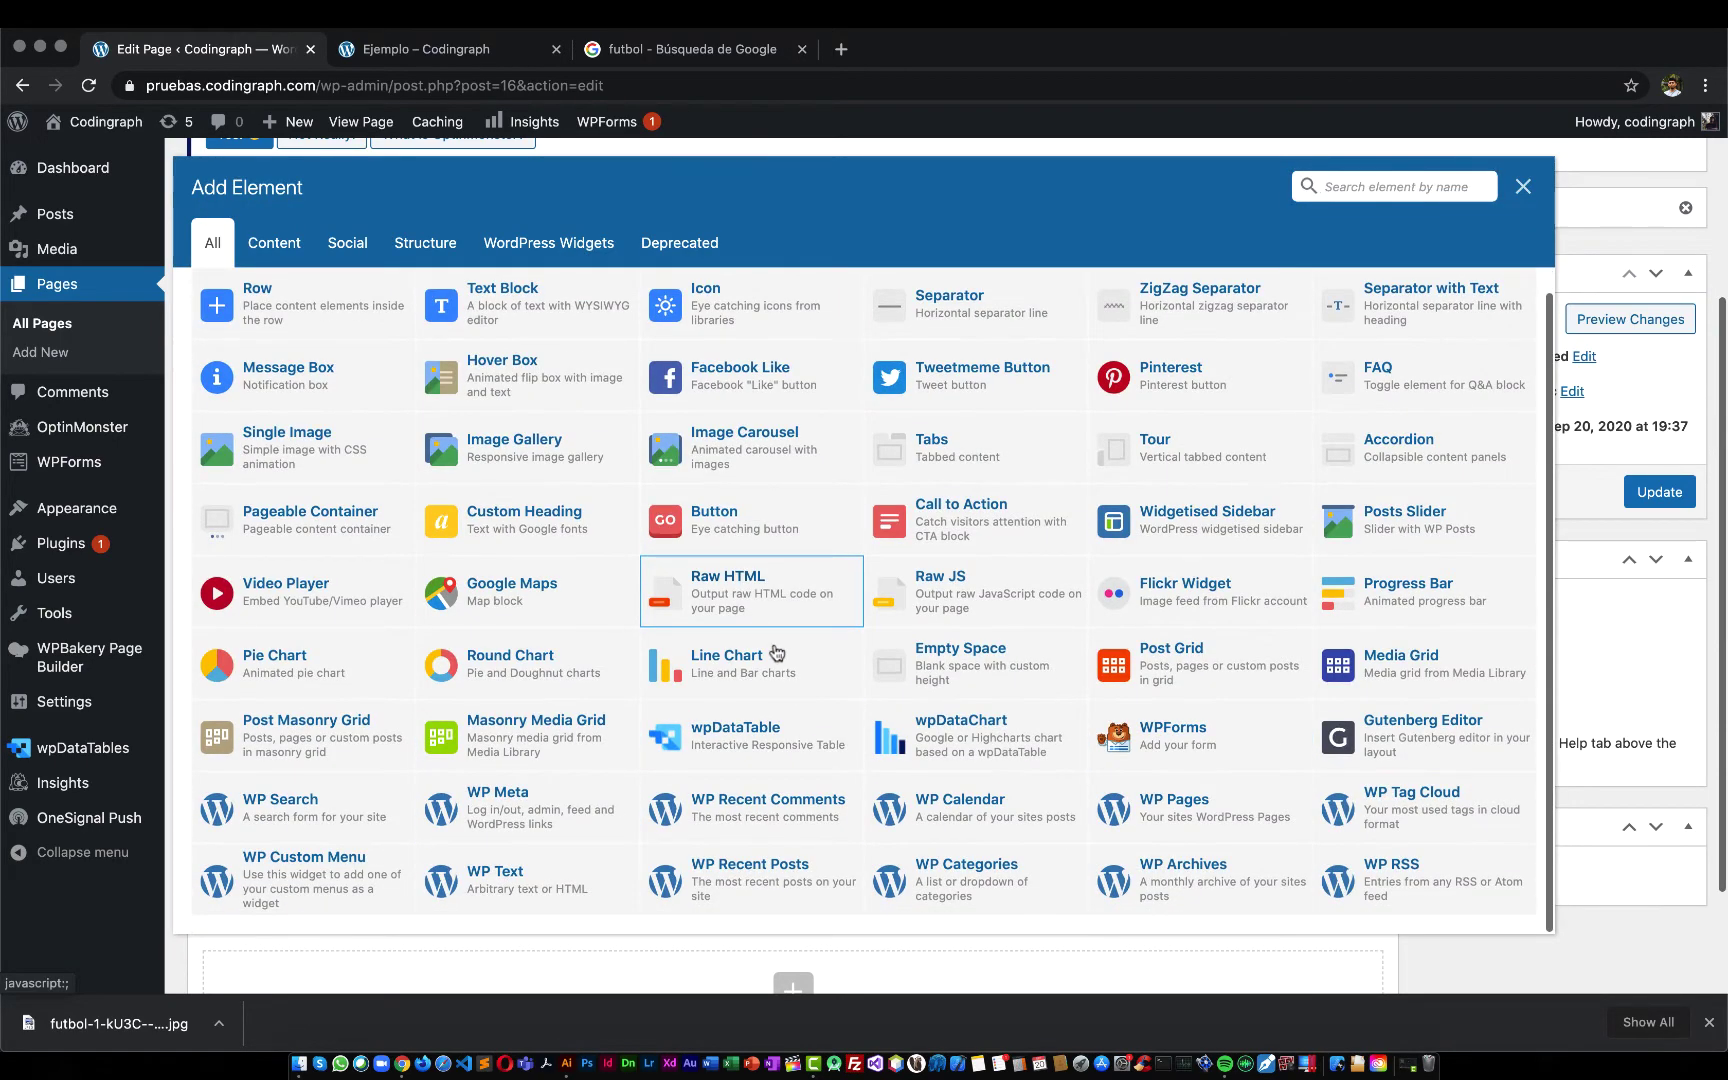
scroll(776, 652, "down", 3)
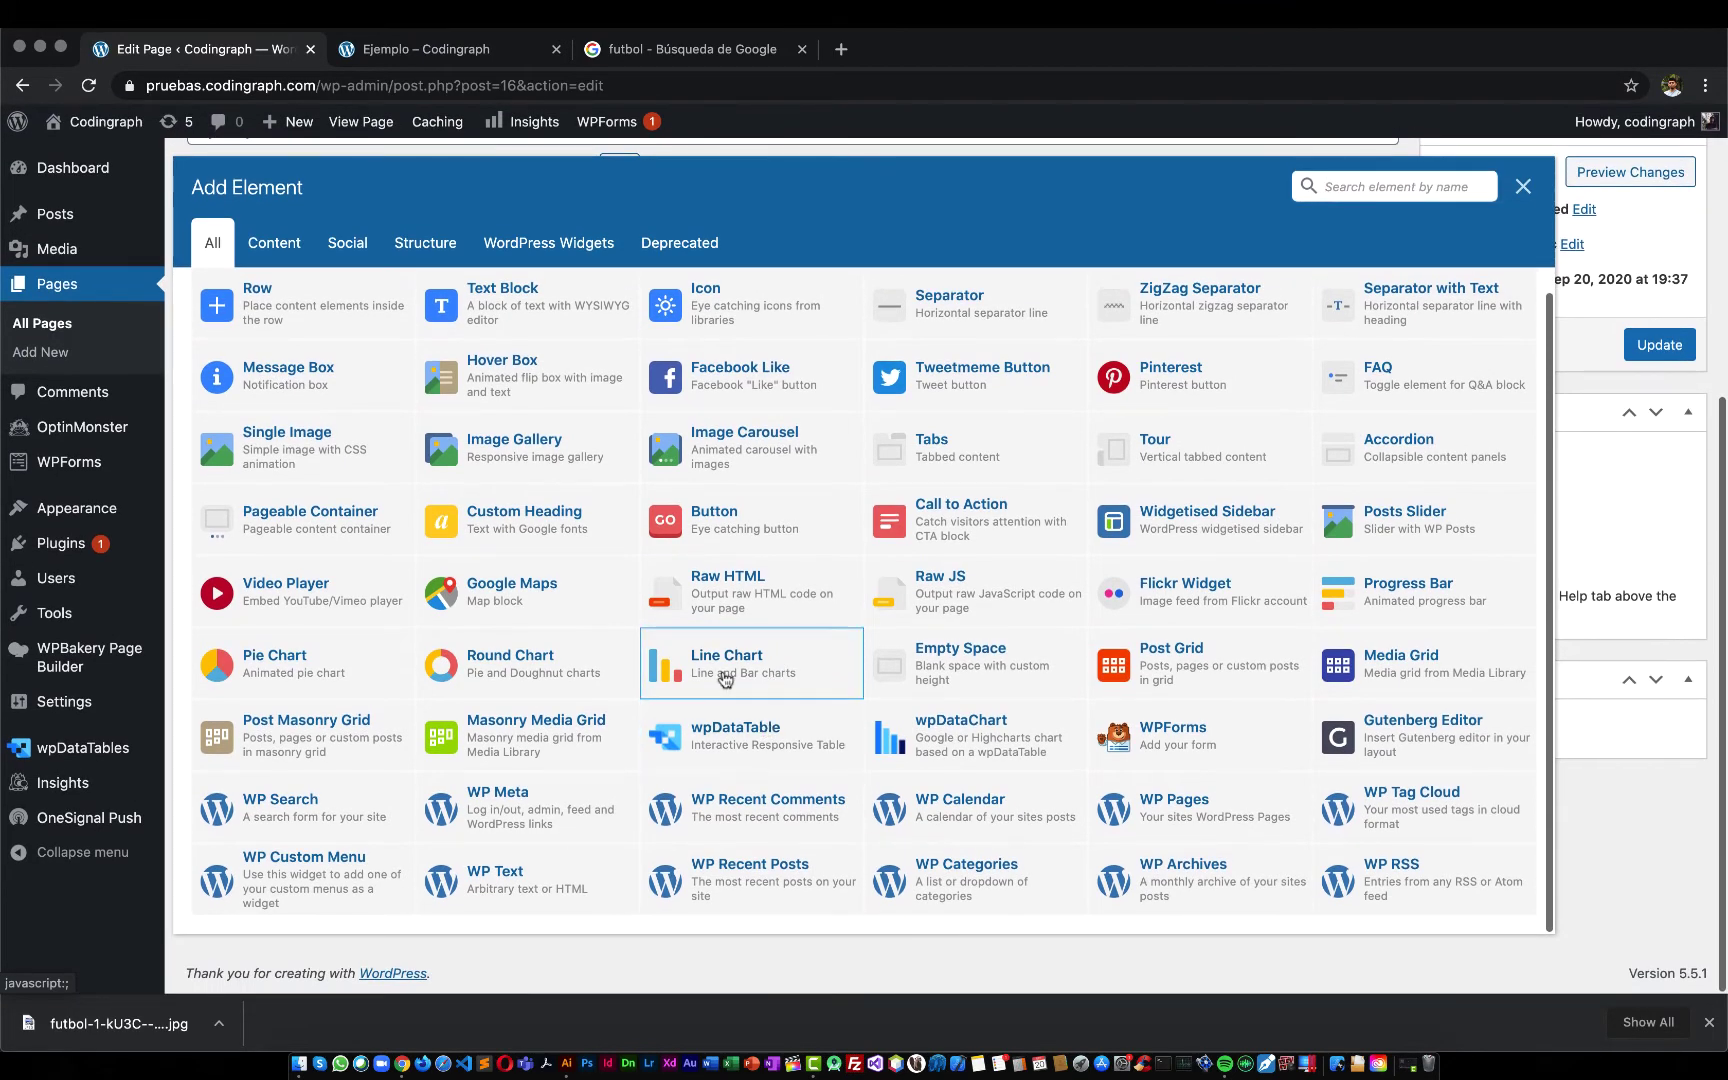
left_click(722, 674)
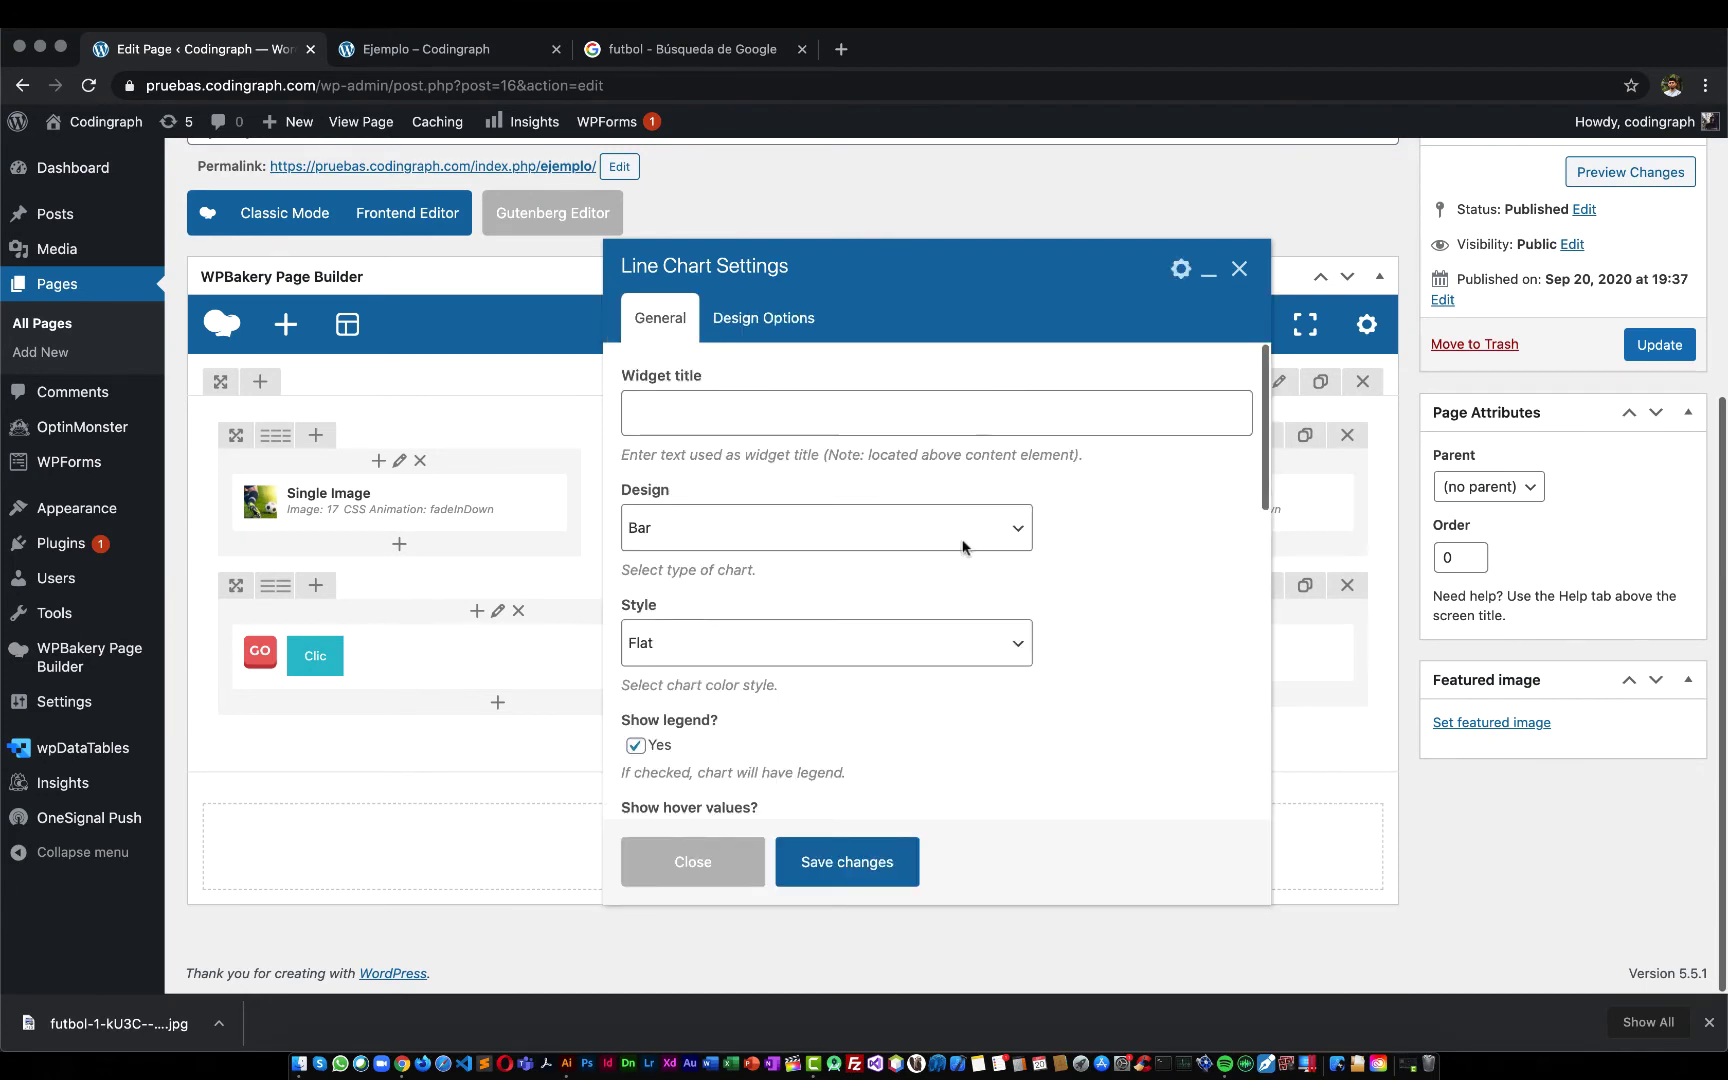
scroll(933, 657, "down", 2)
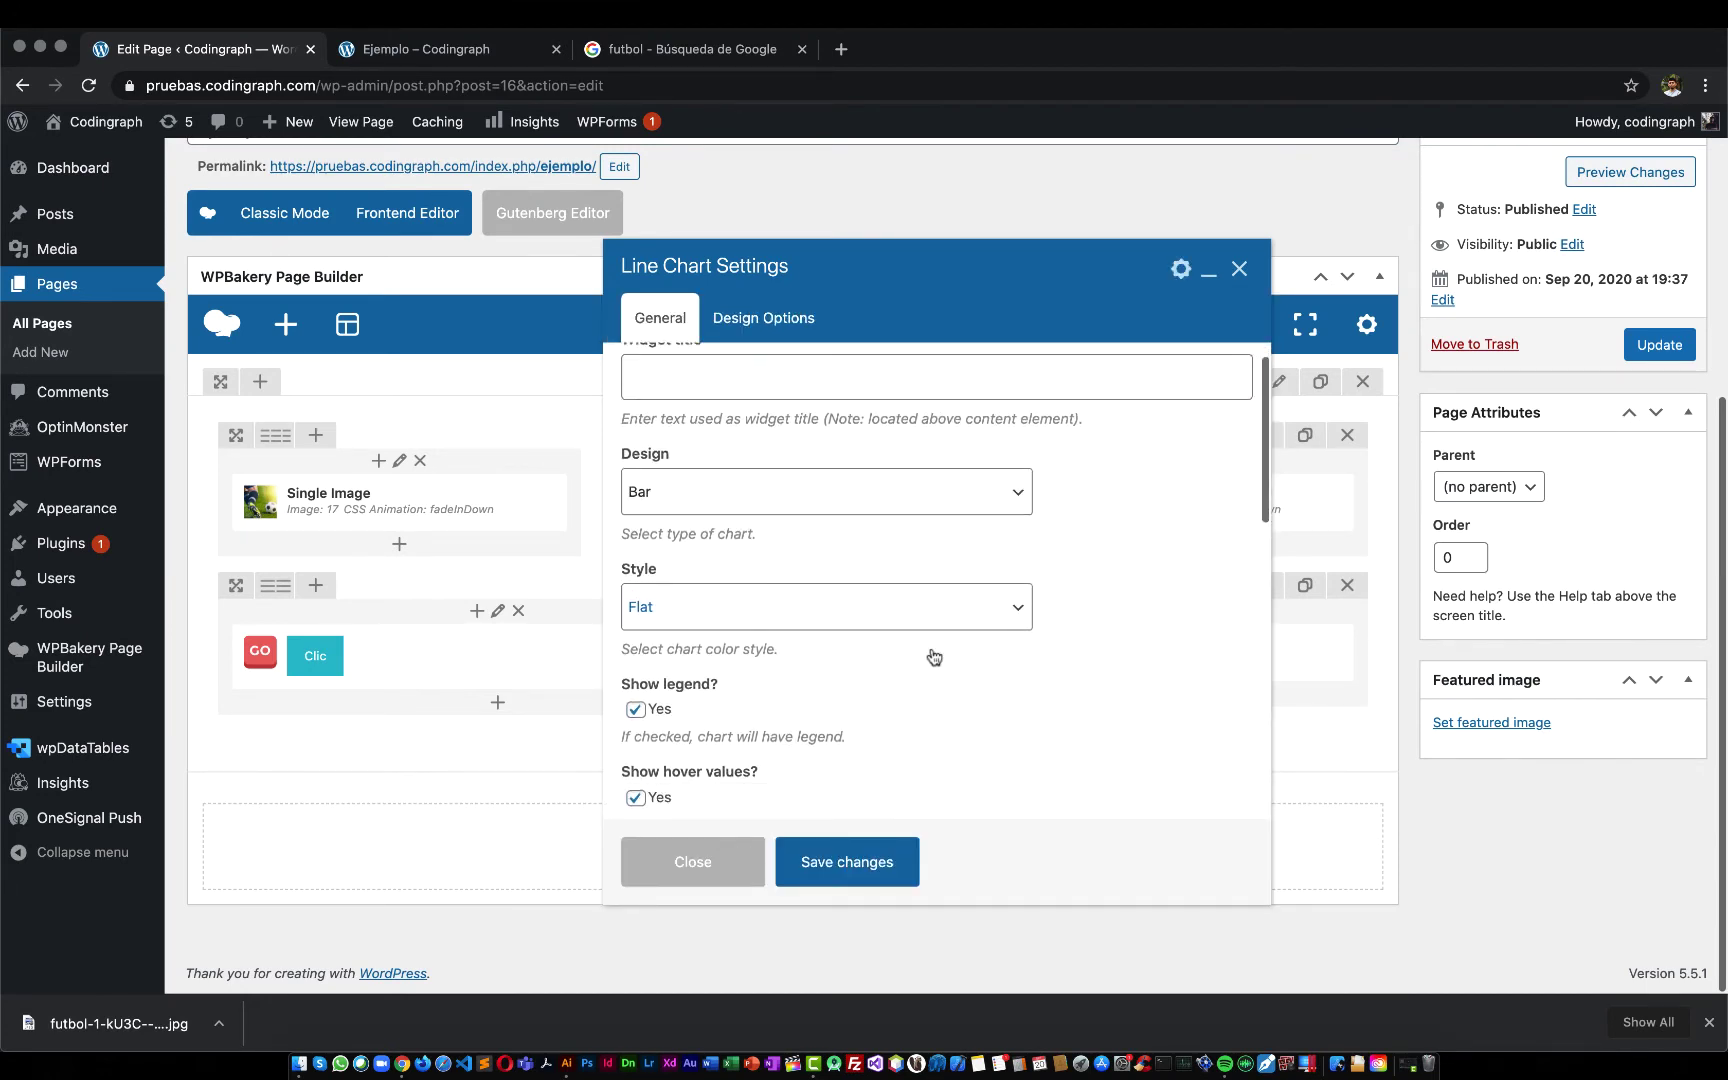
scroll(933, 657, "down", 5)
scroll(775, 745, "down", 2)
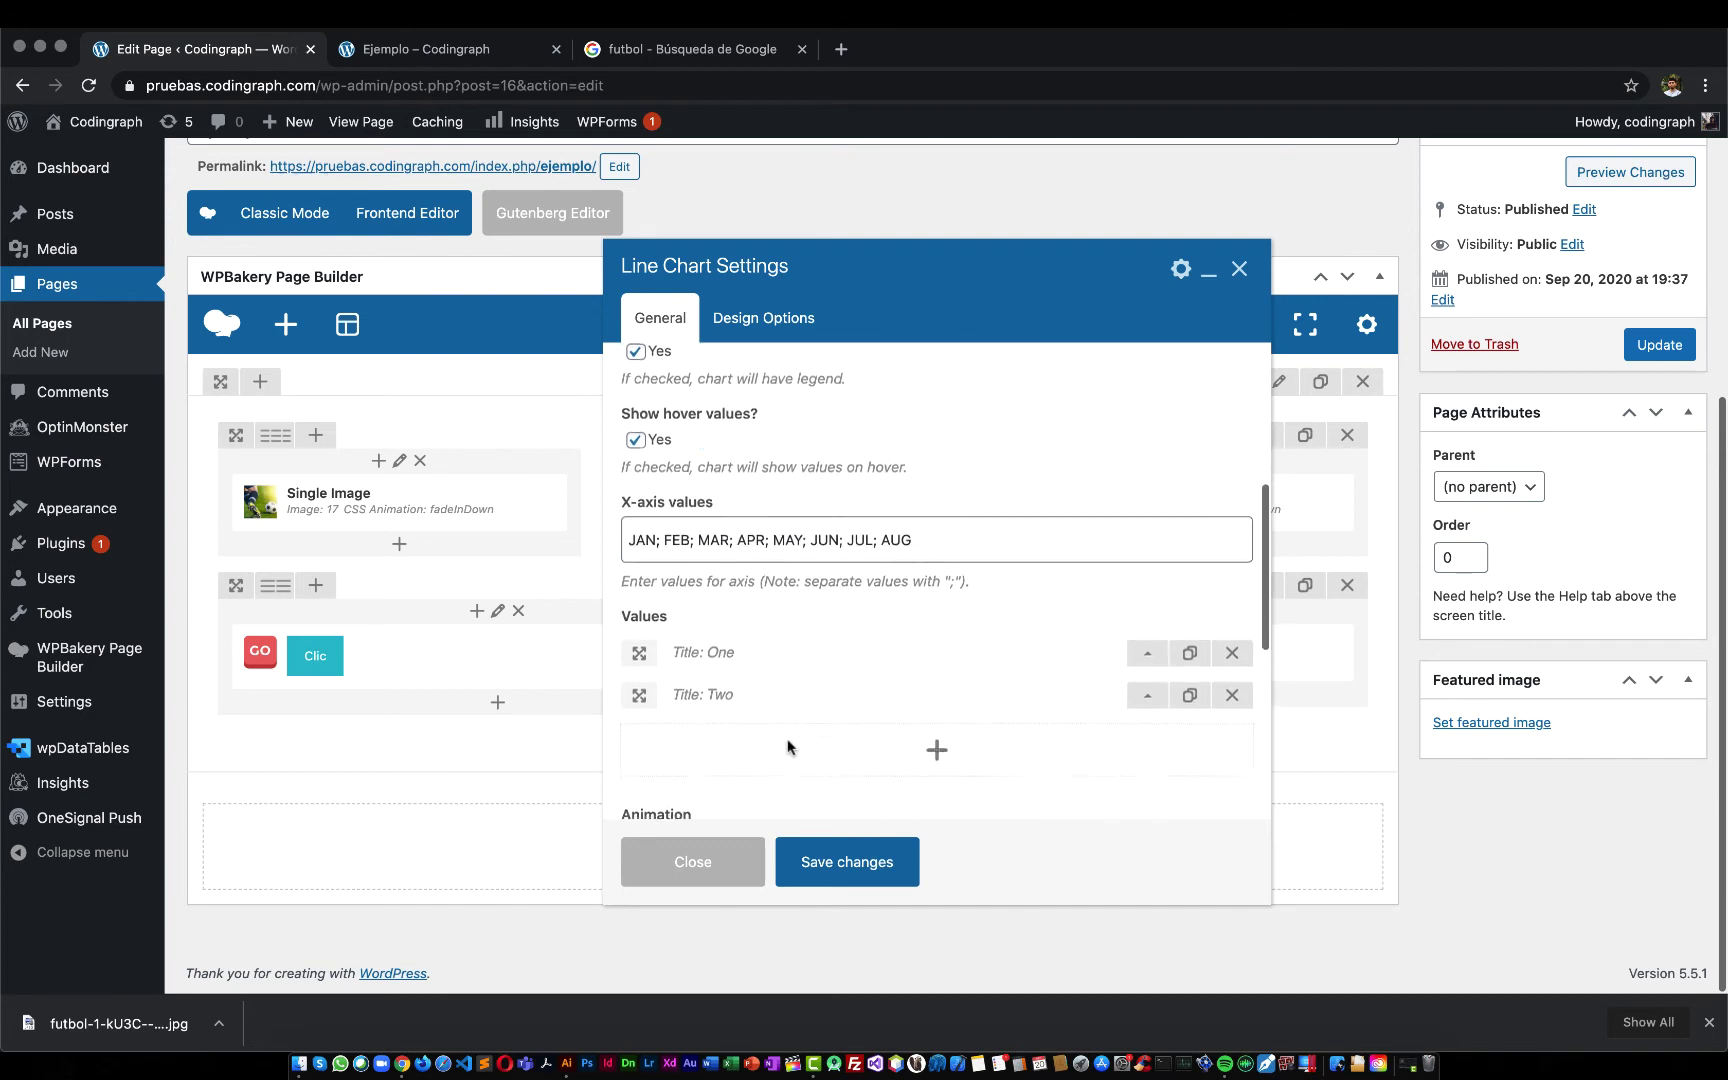
scroll(788, 746, "down", 1)
left_click(843, 861)
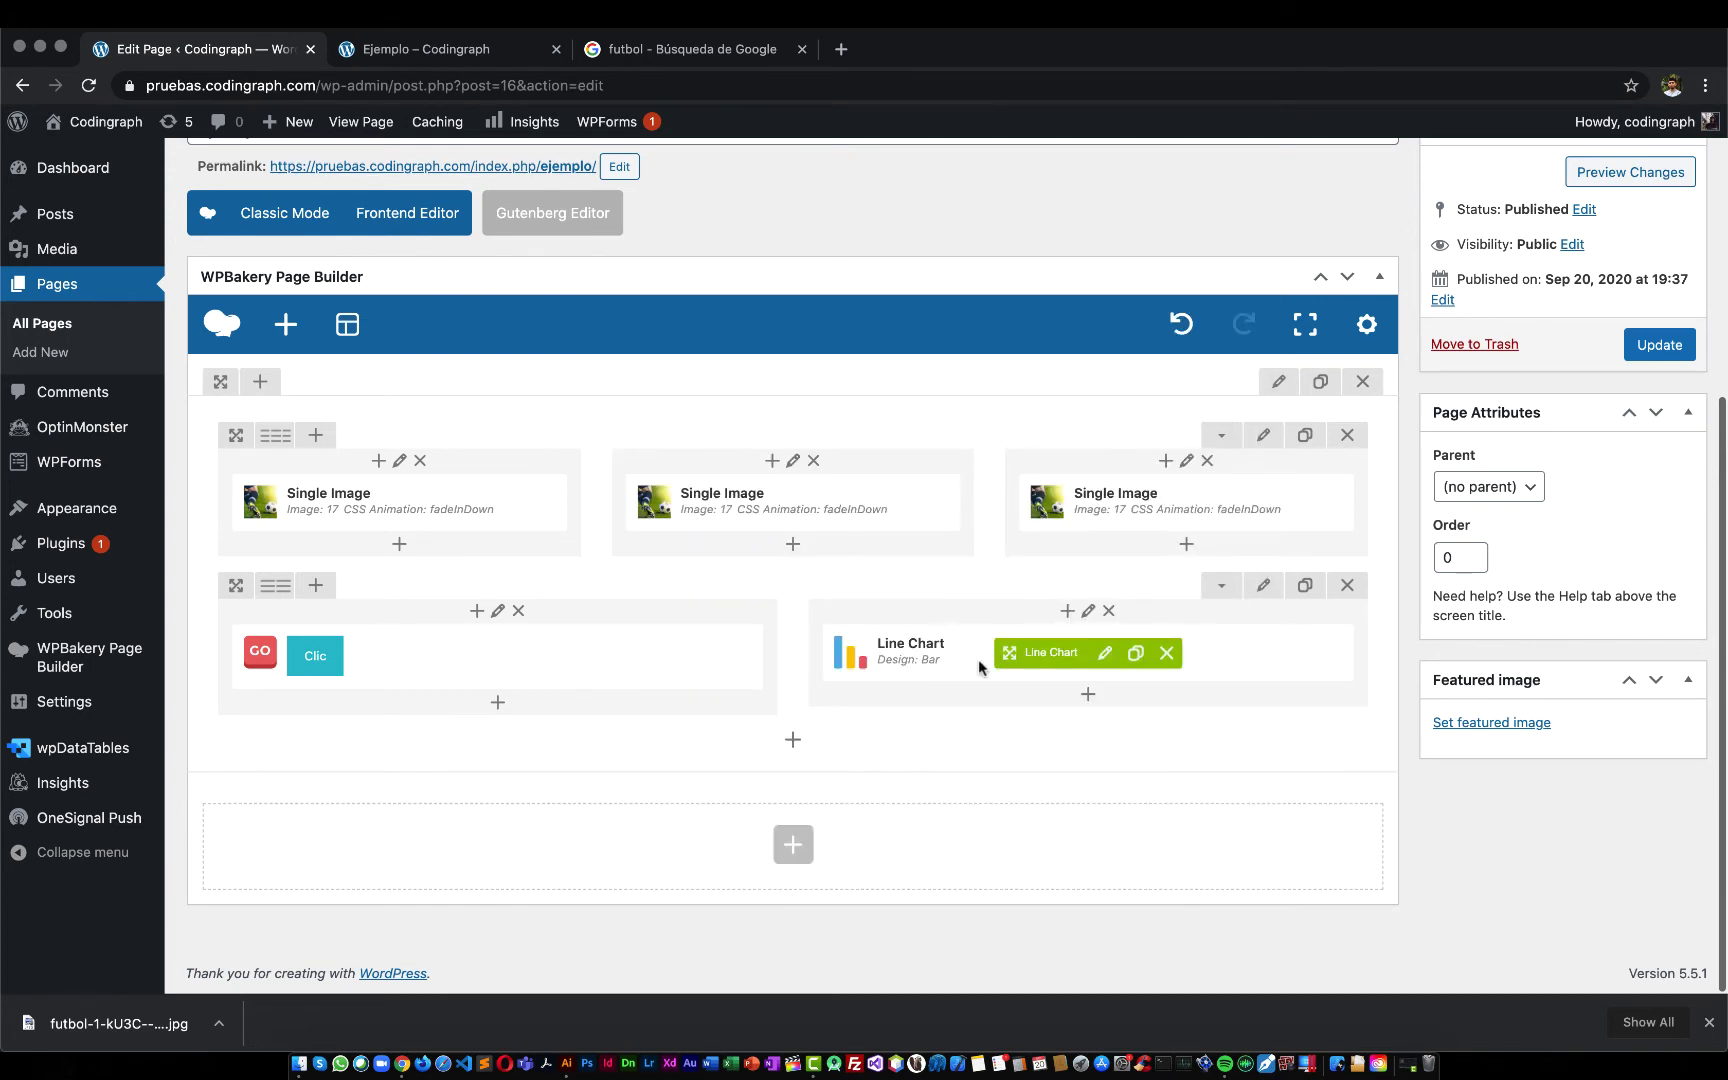
Set the color of the line chart's dataset "One" to Turquoise and save the chart settings
left_click(1106, 658)
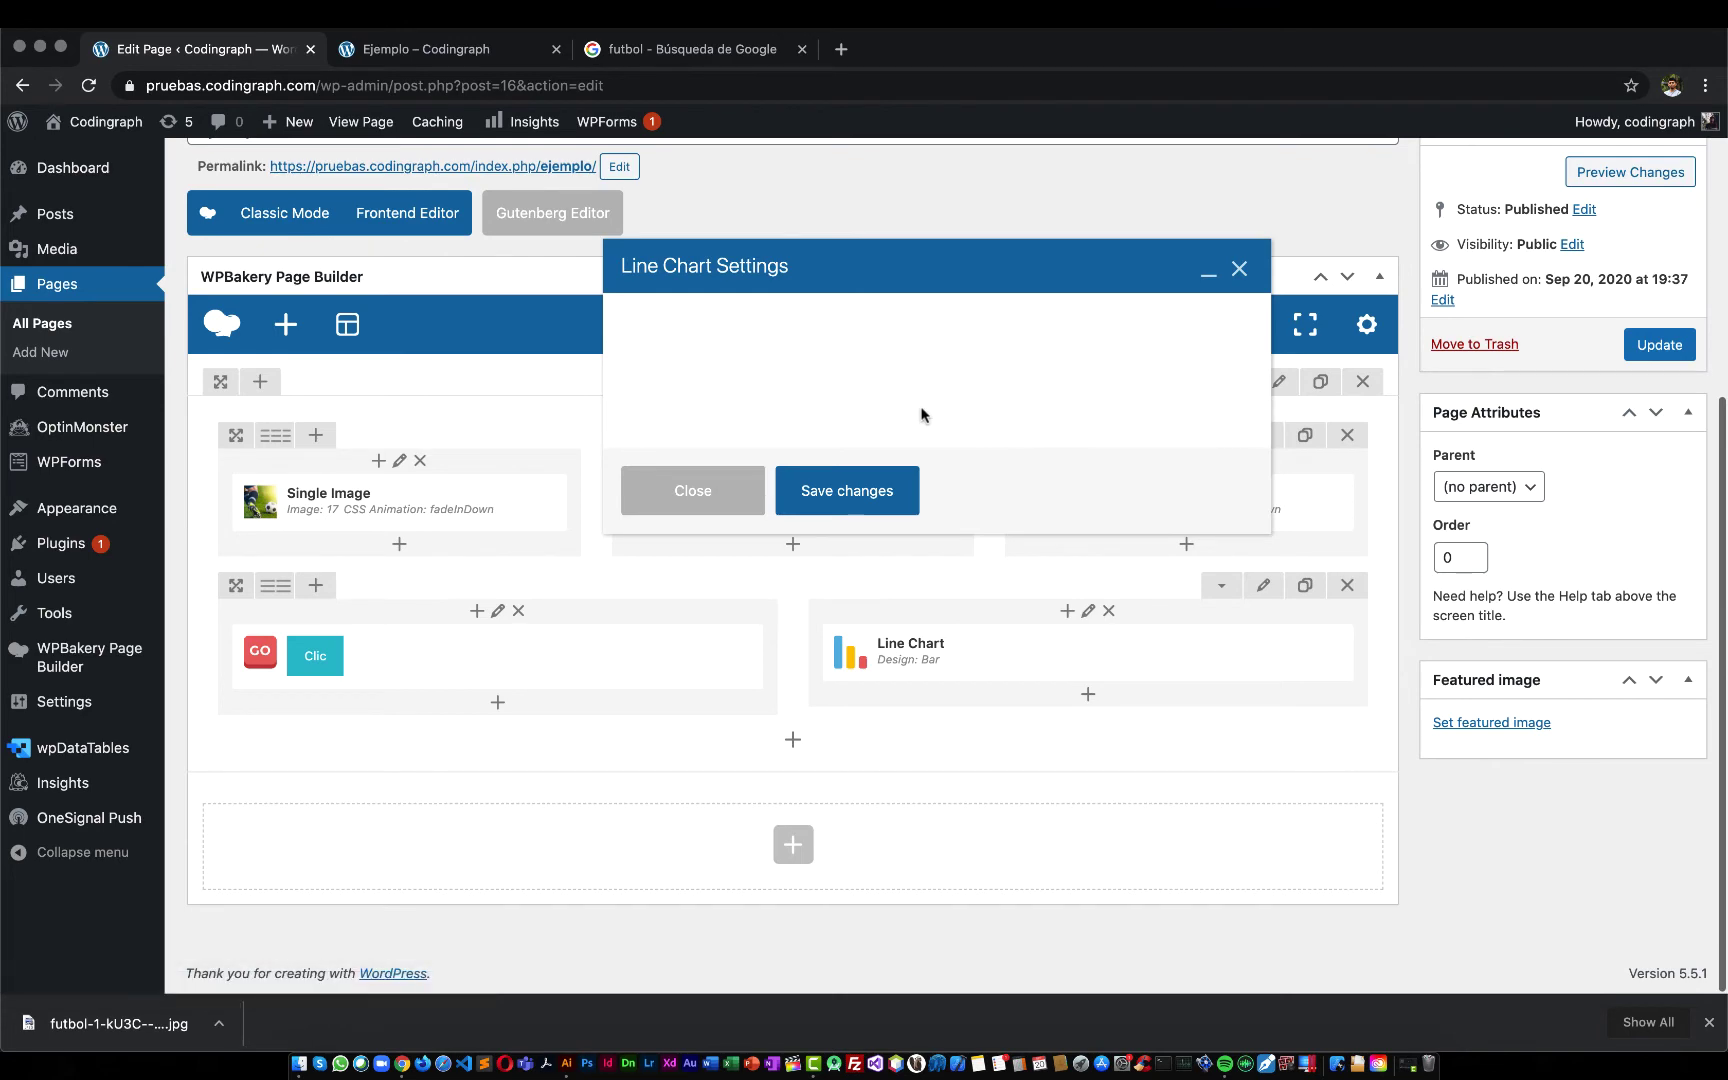
scroll(884, 443, "down", 10)
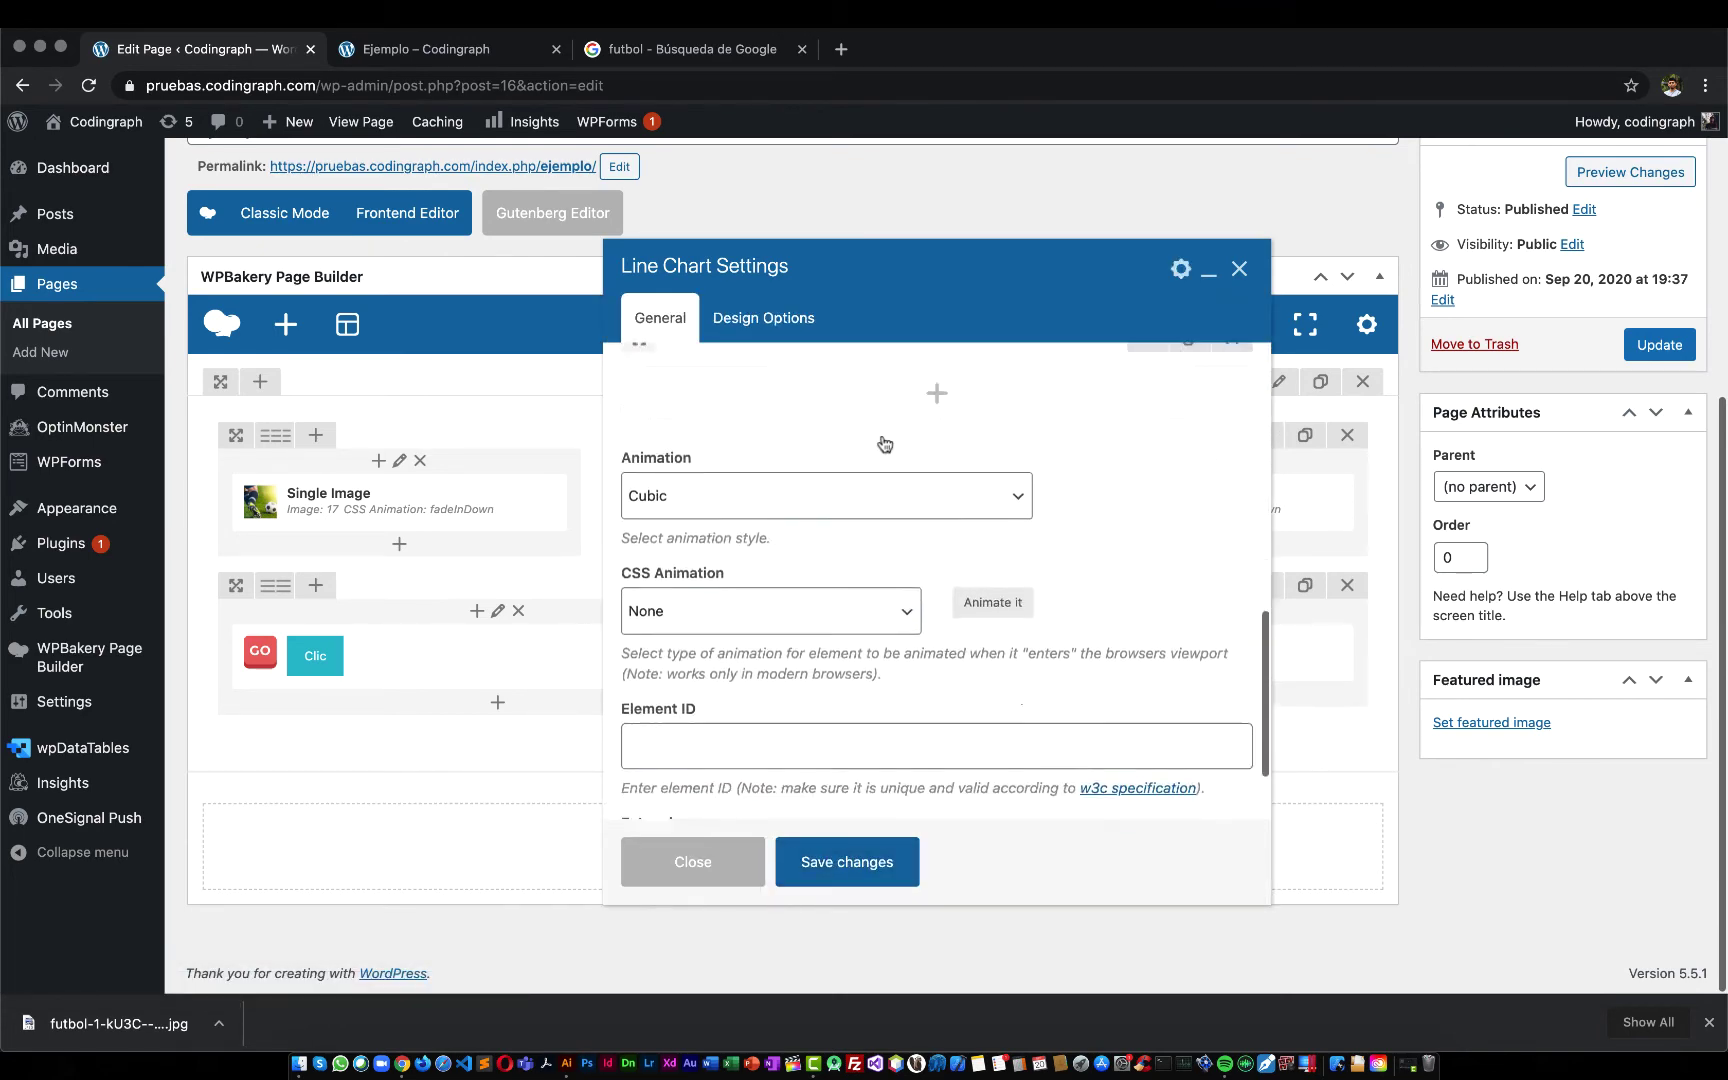
scroll(884, 443, "up", 8)
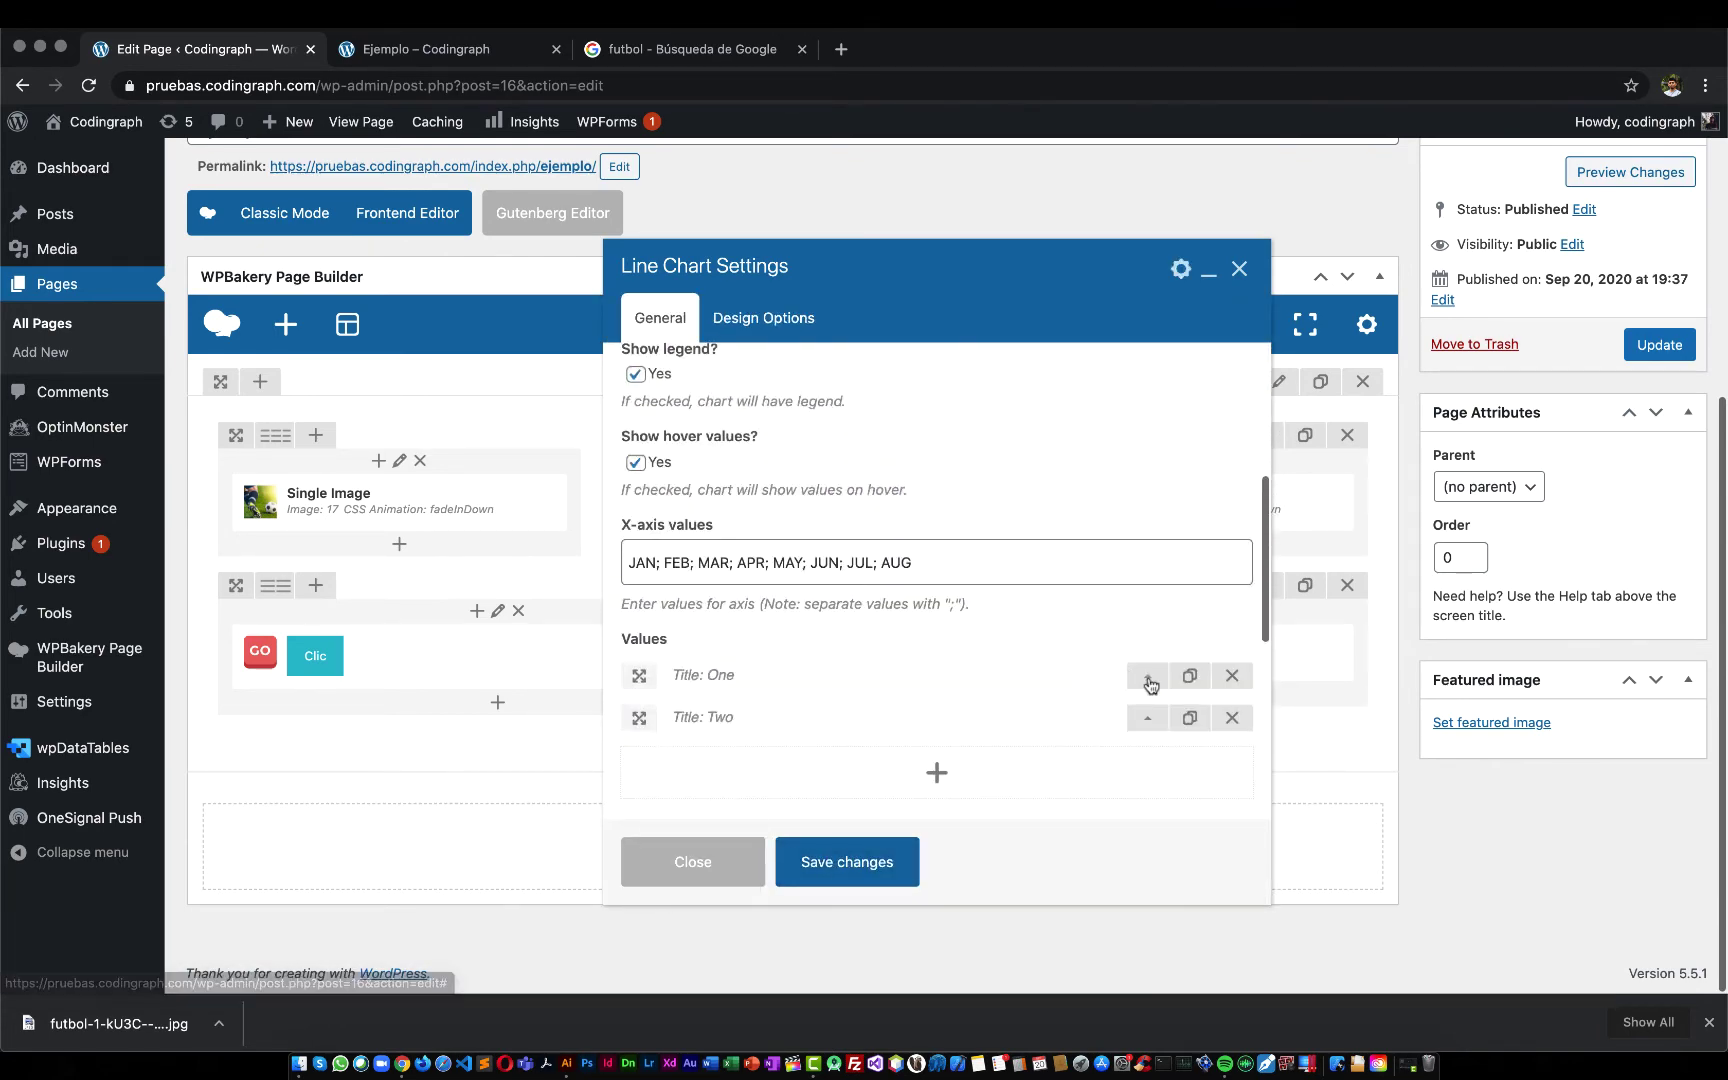
left_click(1148, 677)
scroll(700, 700, "down", 3)
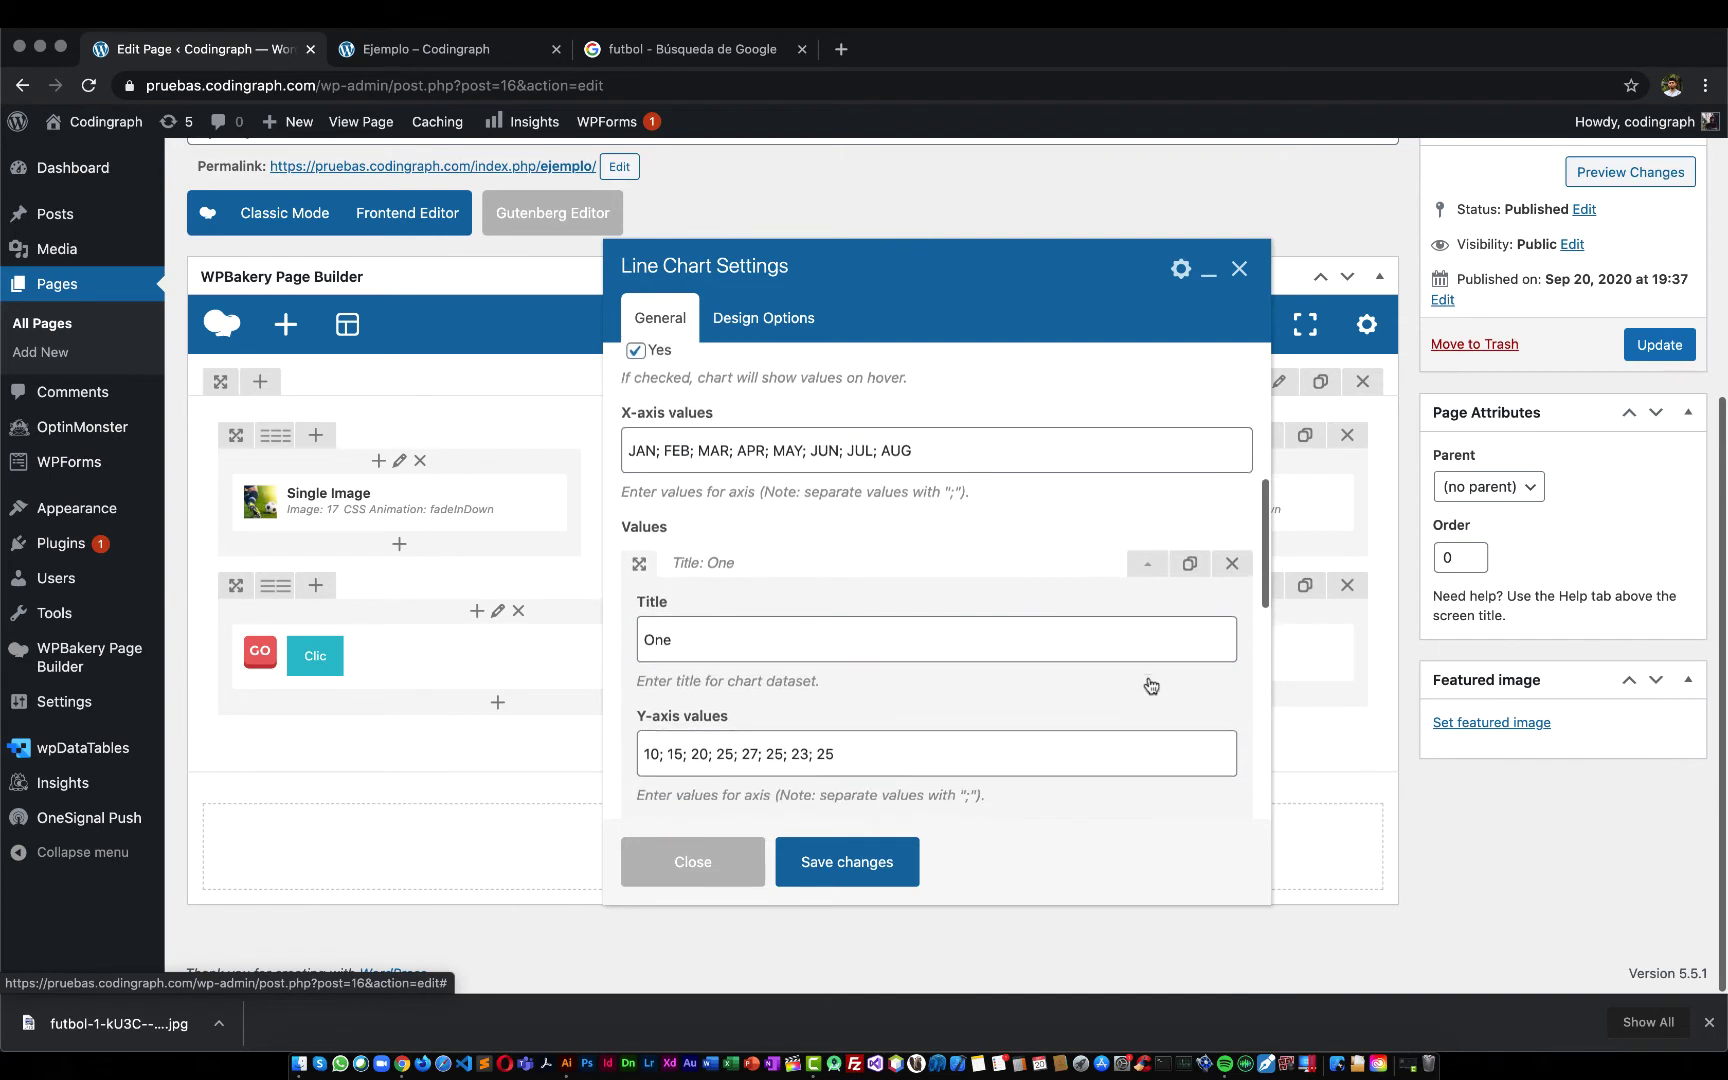
triple_click(691, 728)
scroll(744, 703, "down", 2)
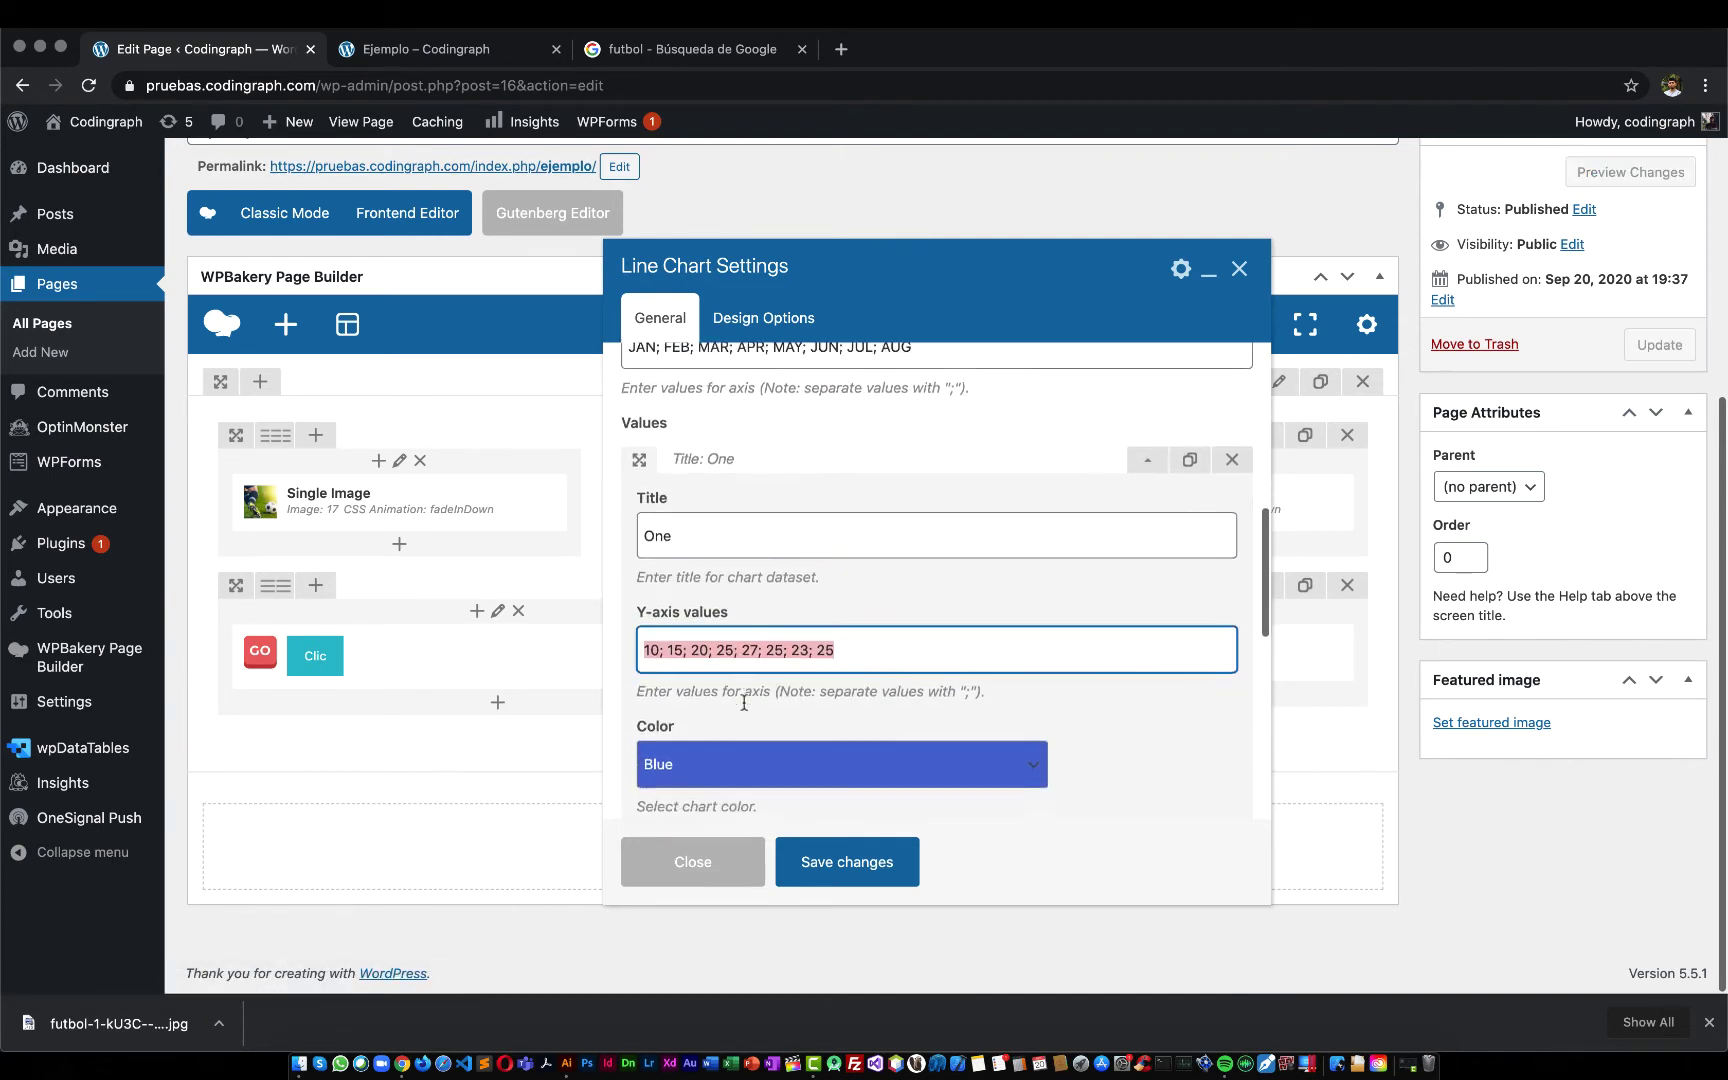
left_click(960, 722)
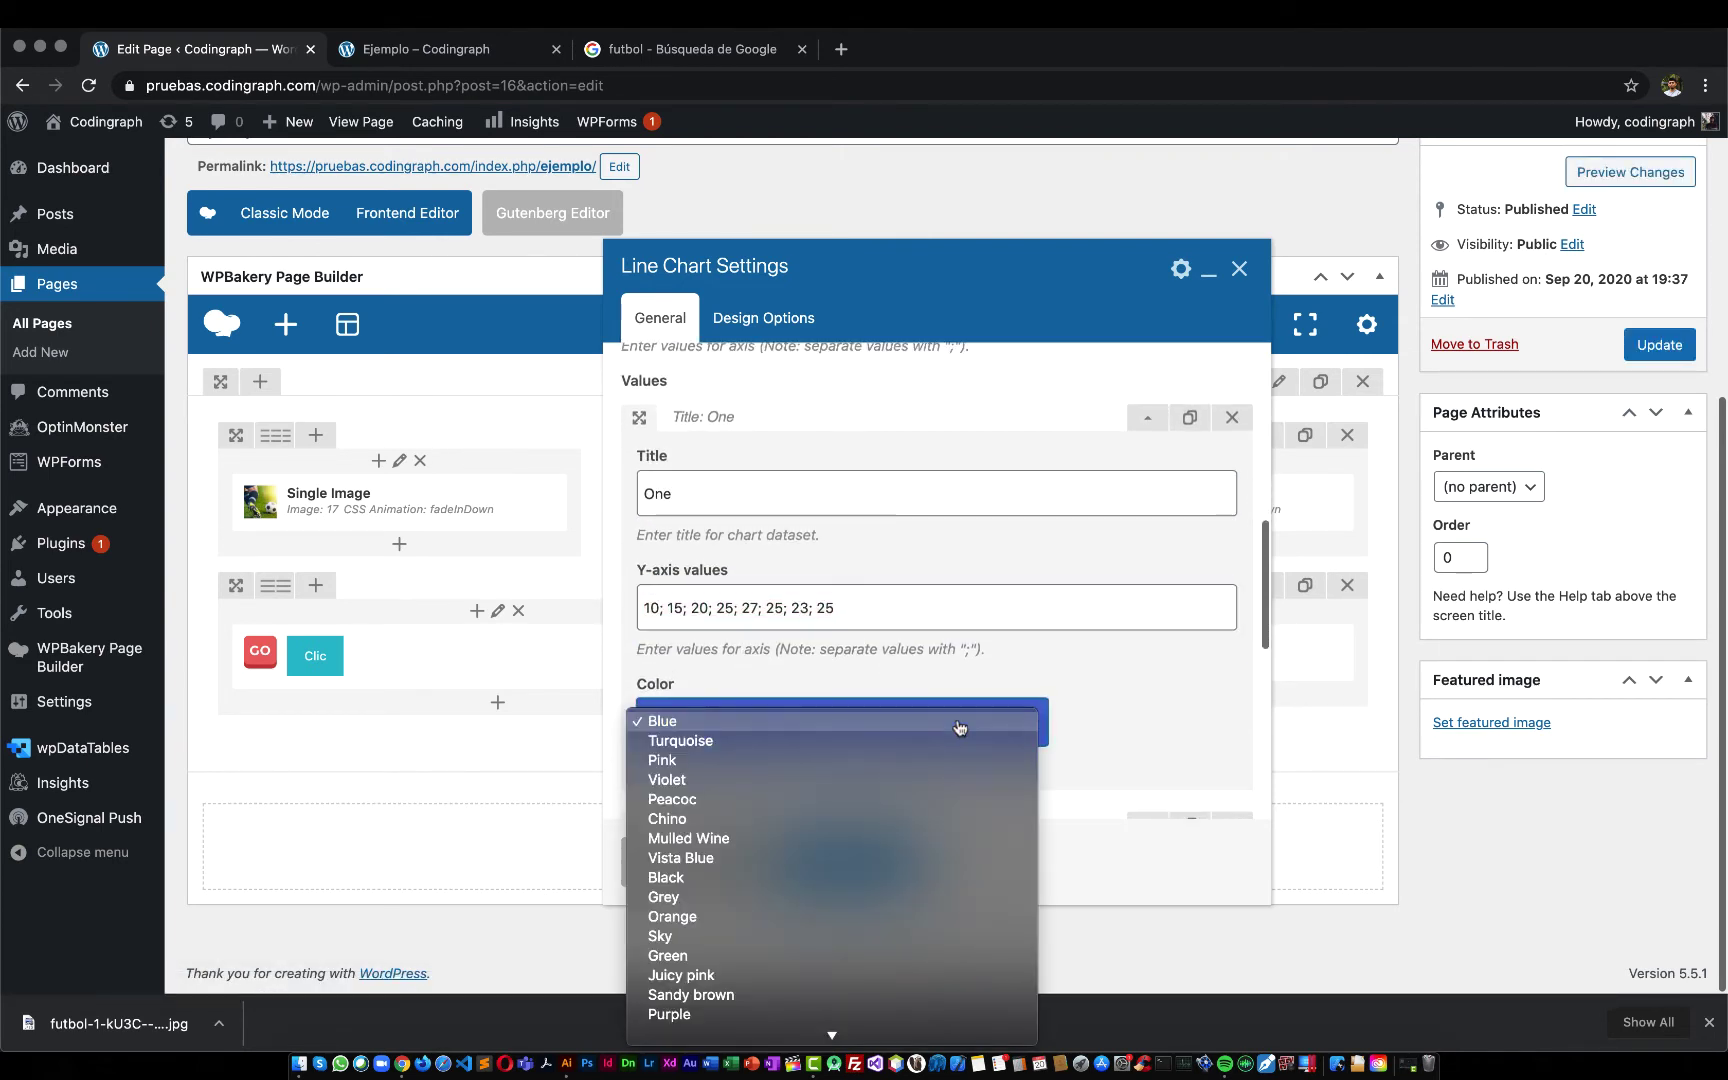
left_click(930, 741)
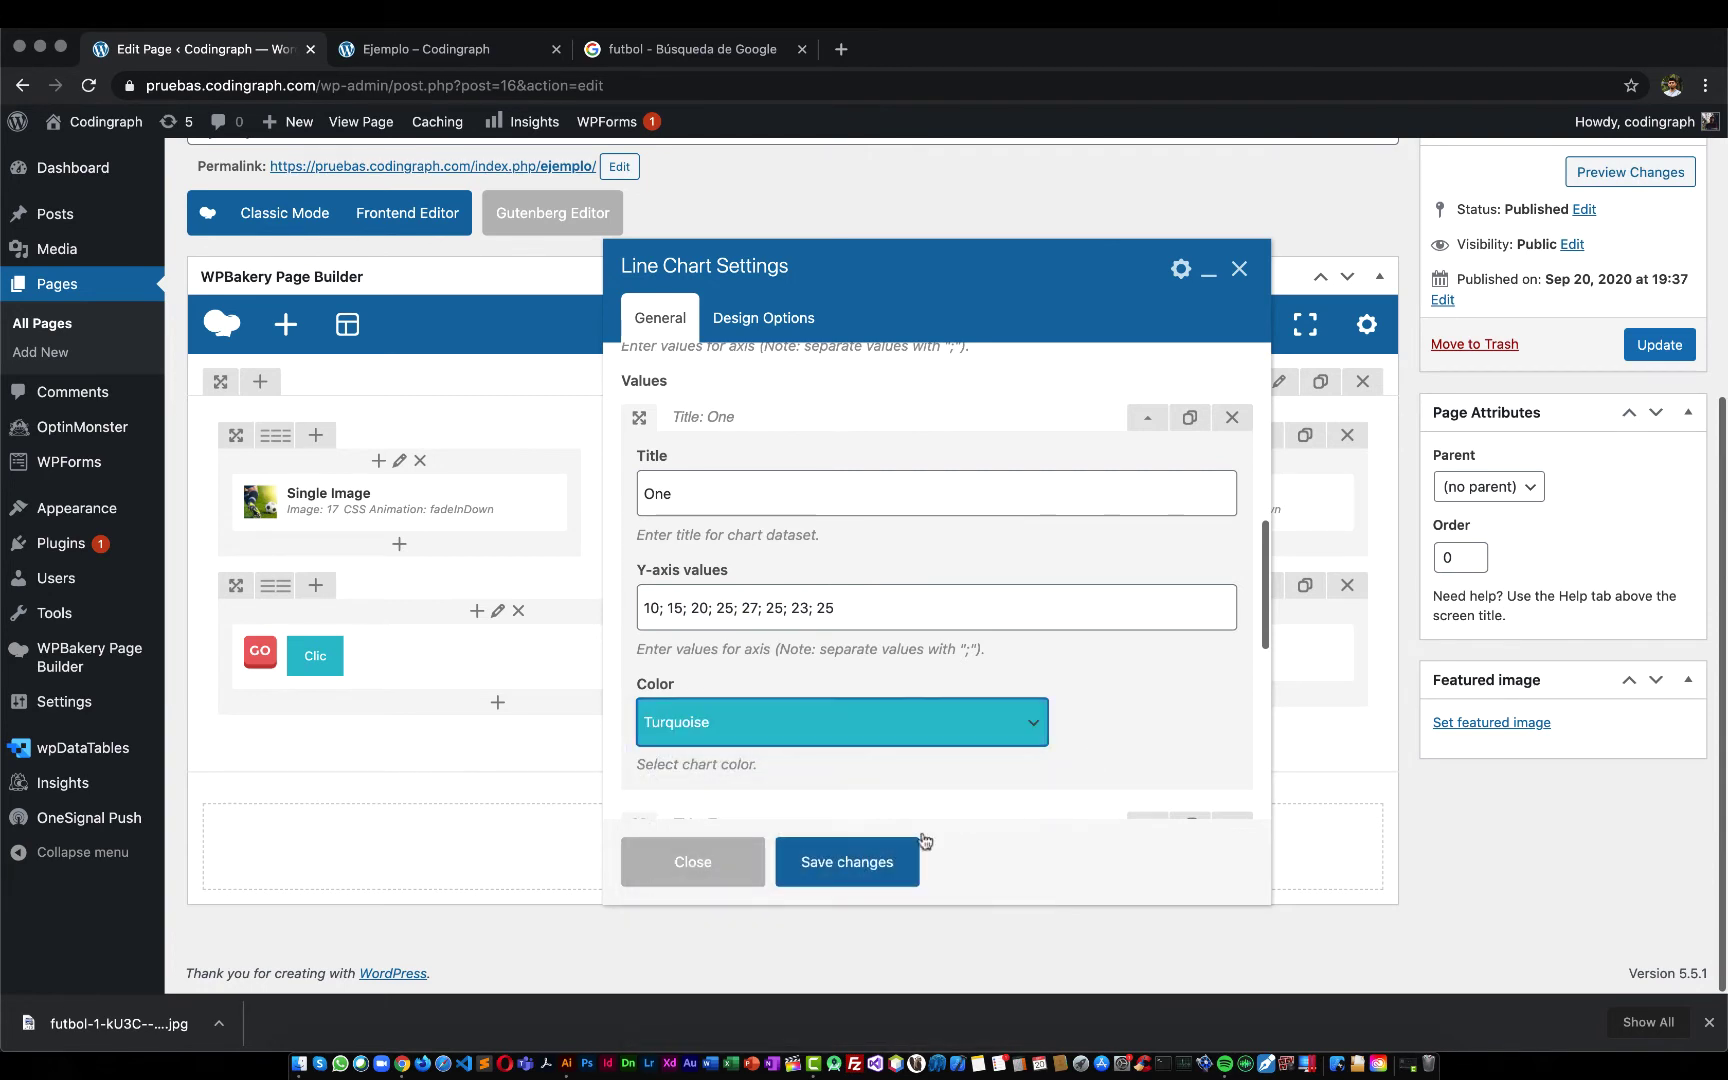
left_click(876, 866)
Update the page and reload the published Ejemplo page to check the button and chart
left_click(1659, 344)
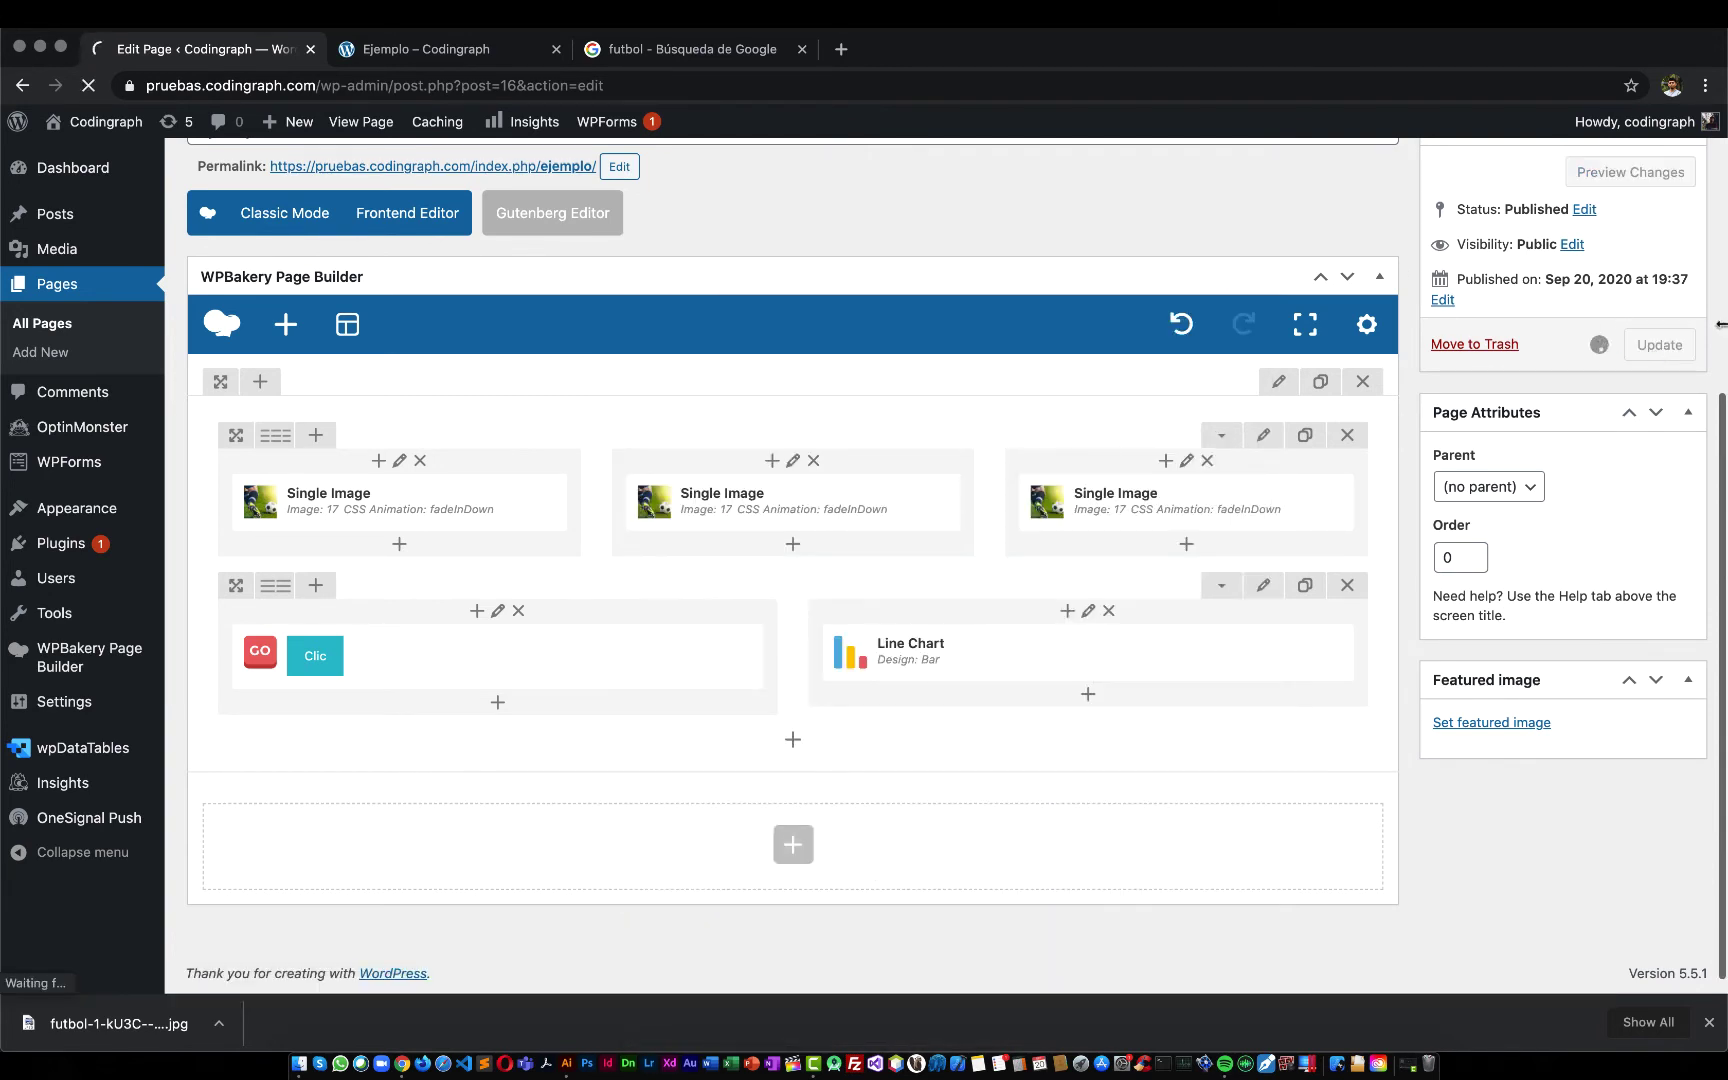
left_click(477, 58)
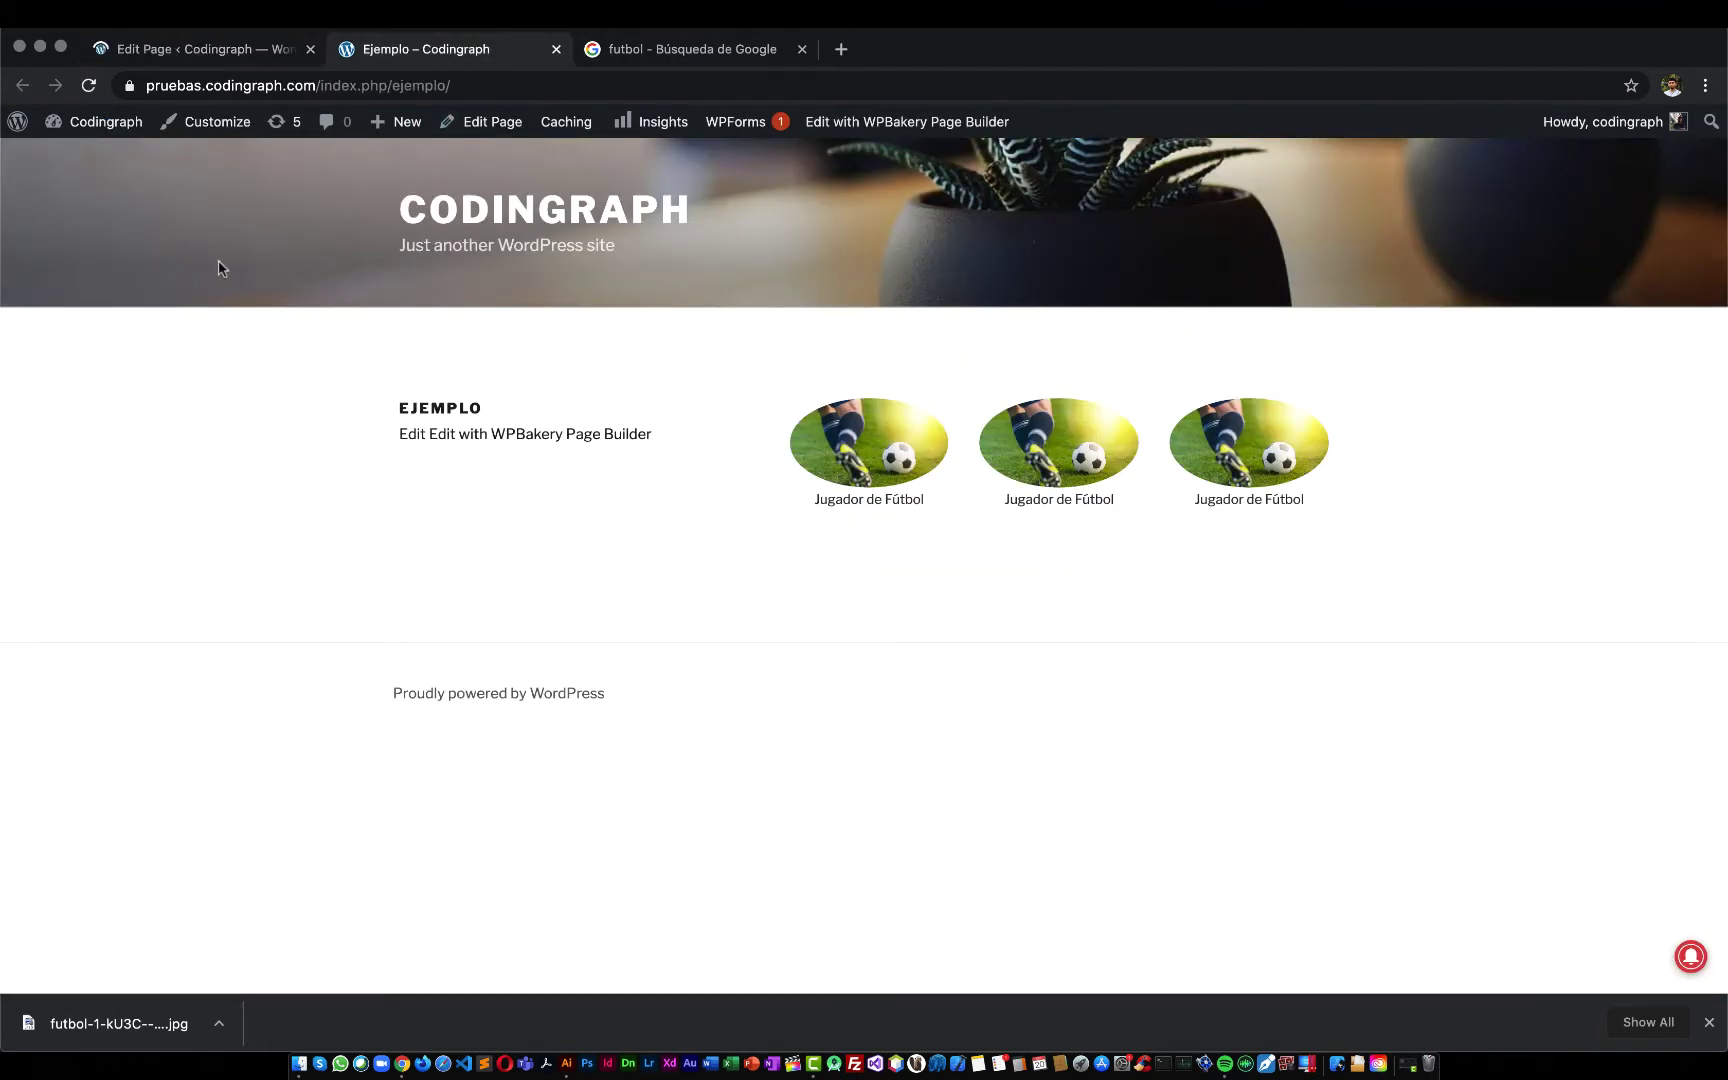
left_click(88, 84)
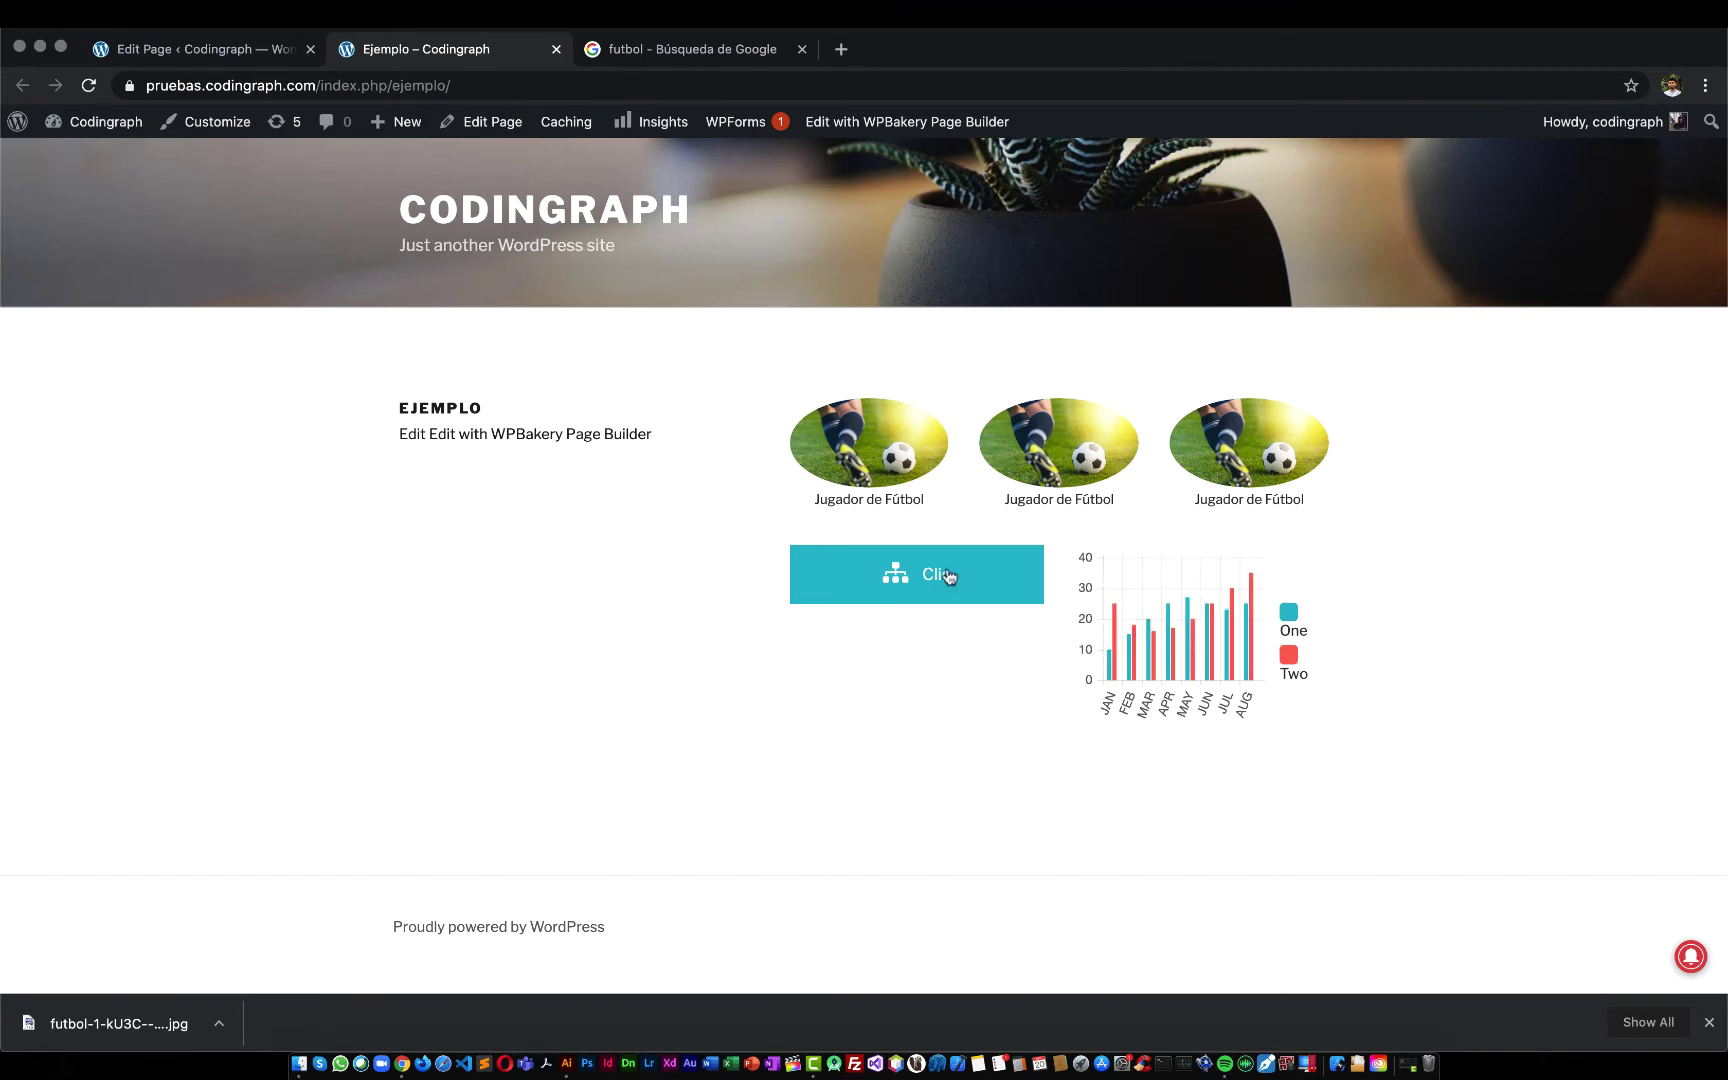
Return to the page editor and add a new Row element below the row with the button and chart
left_click(238, 52)
scroll(795, 432, "down", 10)
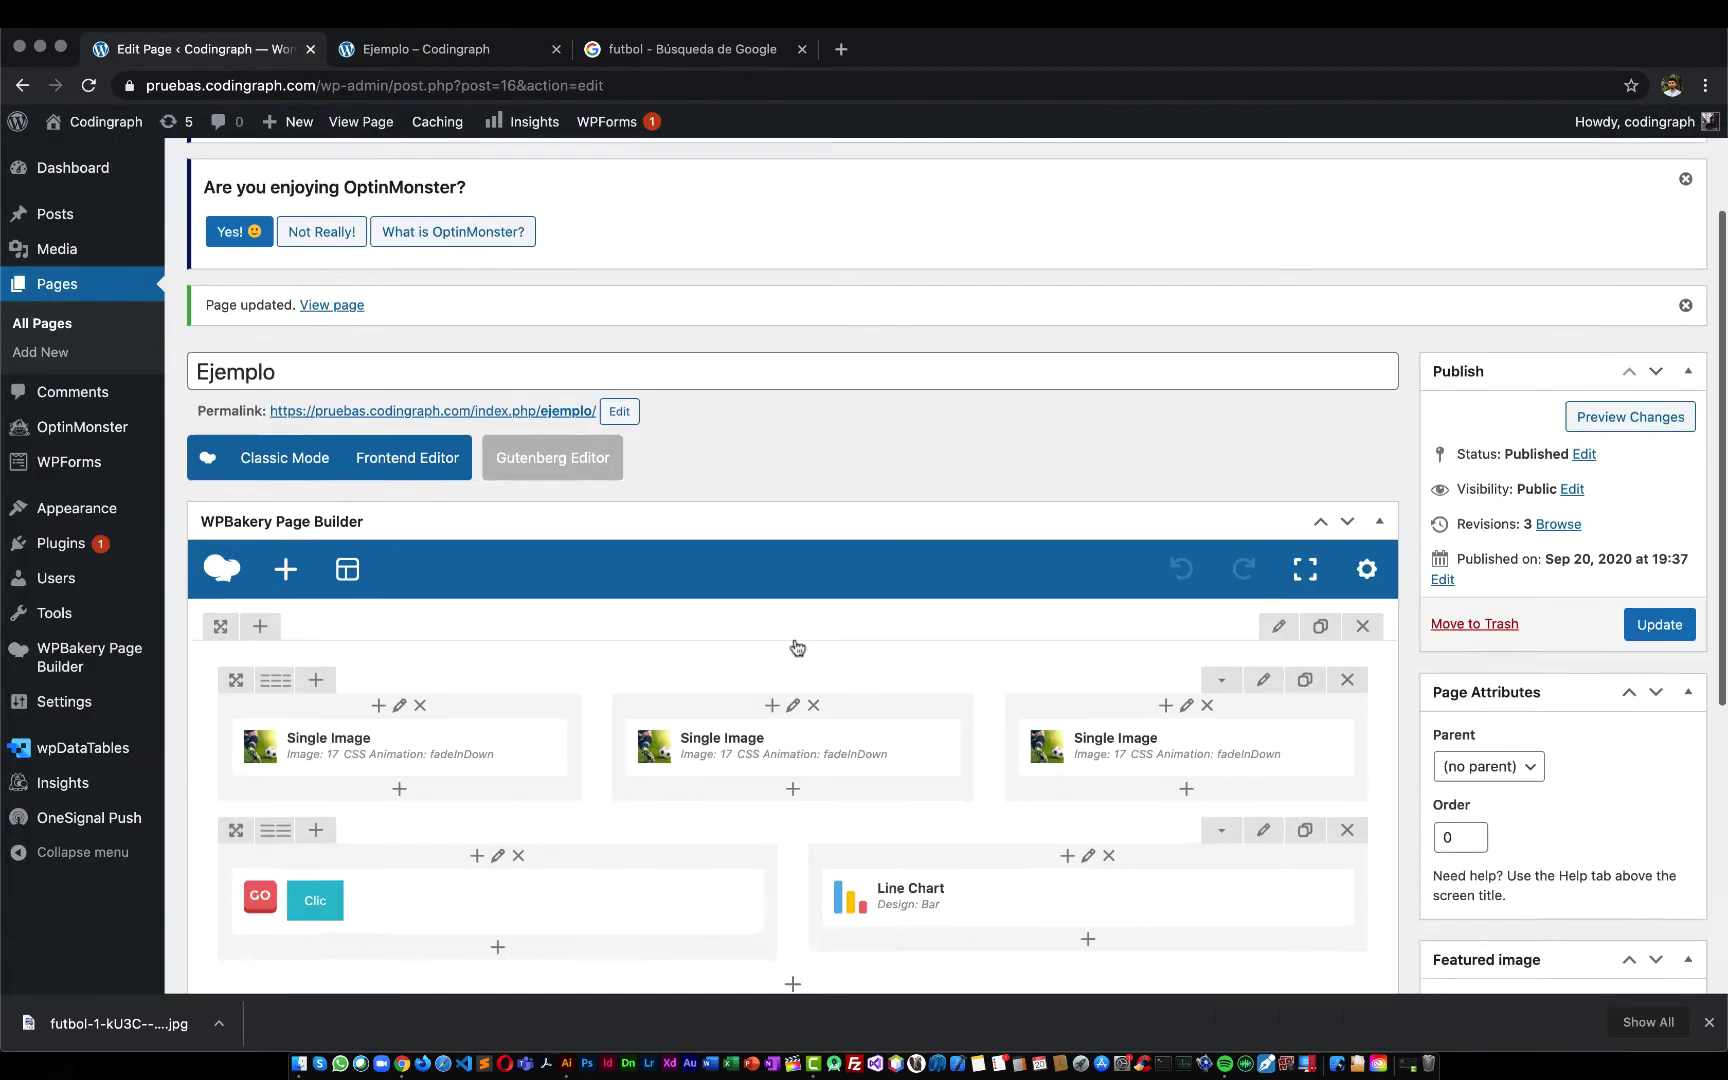
left_click(794, 421)
type("row")
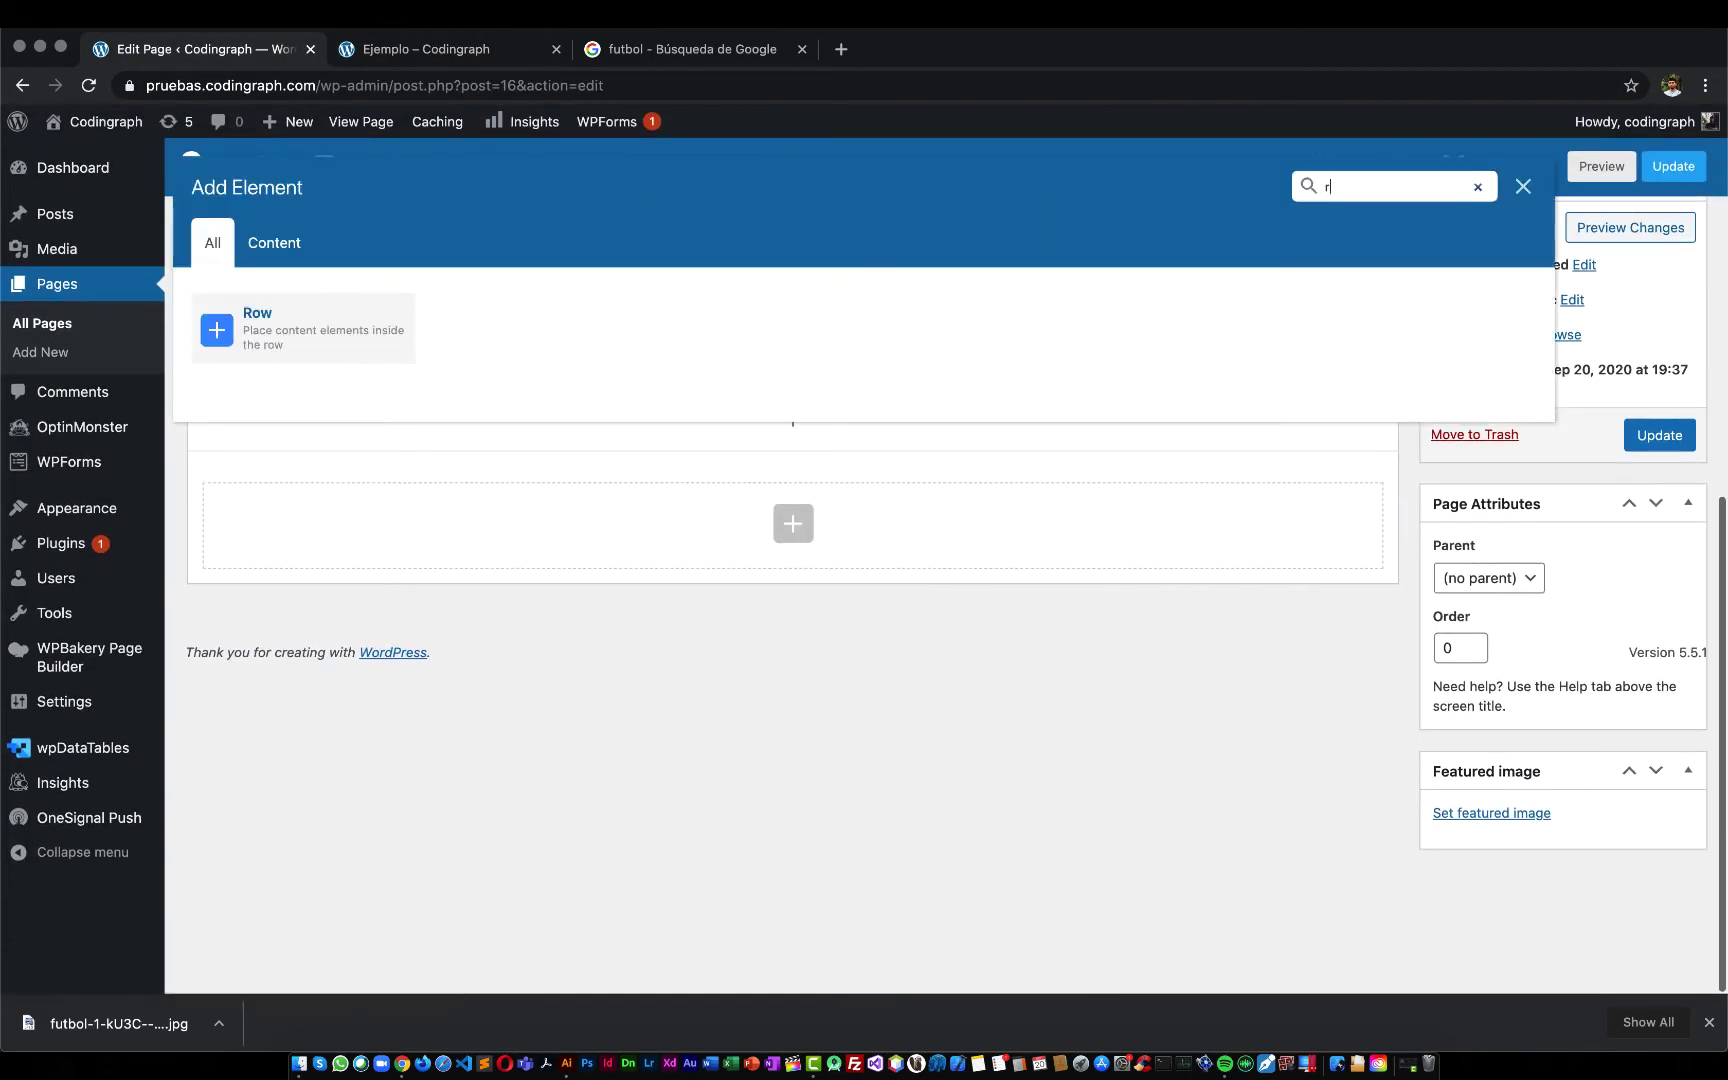
left_click(327, 301)
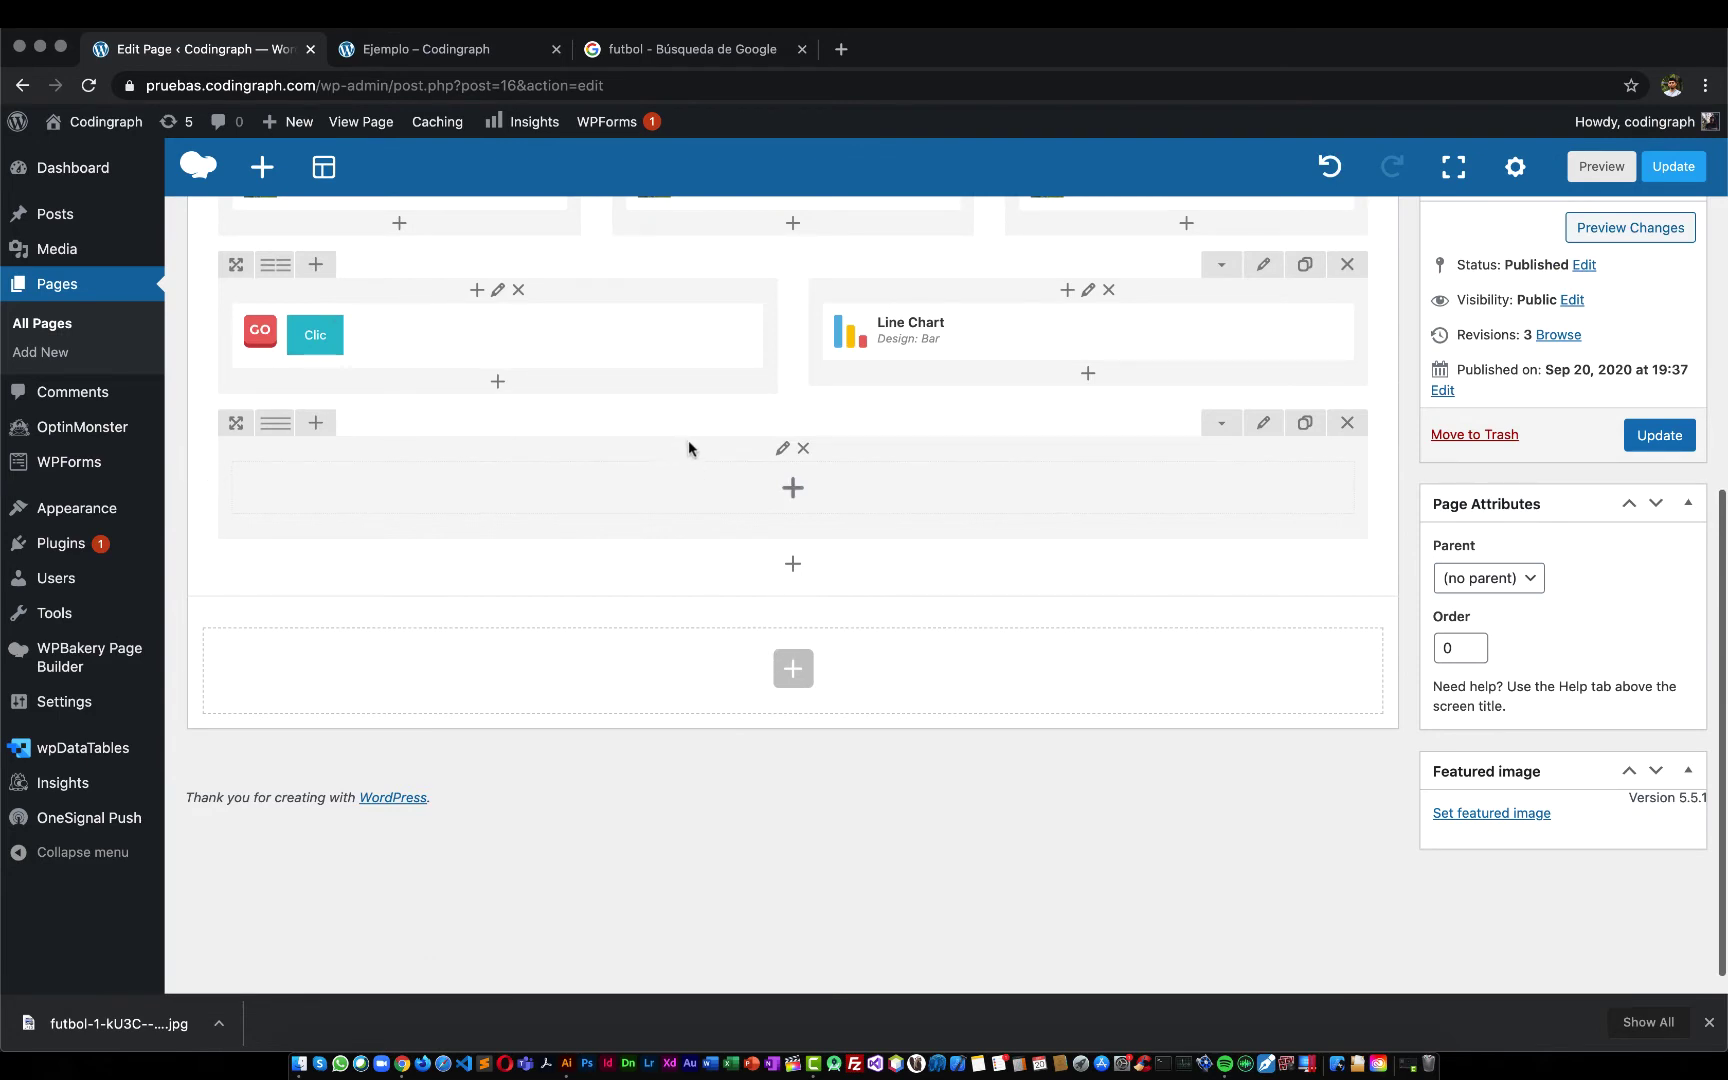
Add a Google Maps element to the empty row and select the default code in its map embed iframe setting
left_click(792, 489)
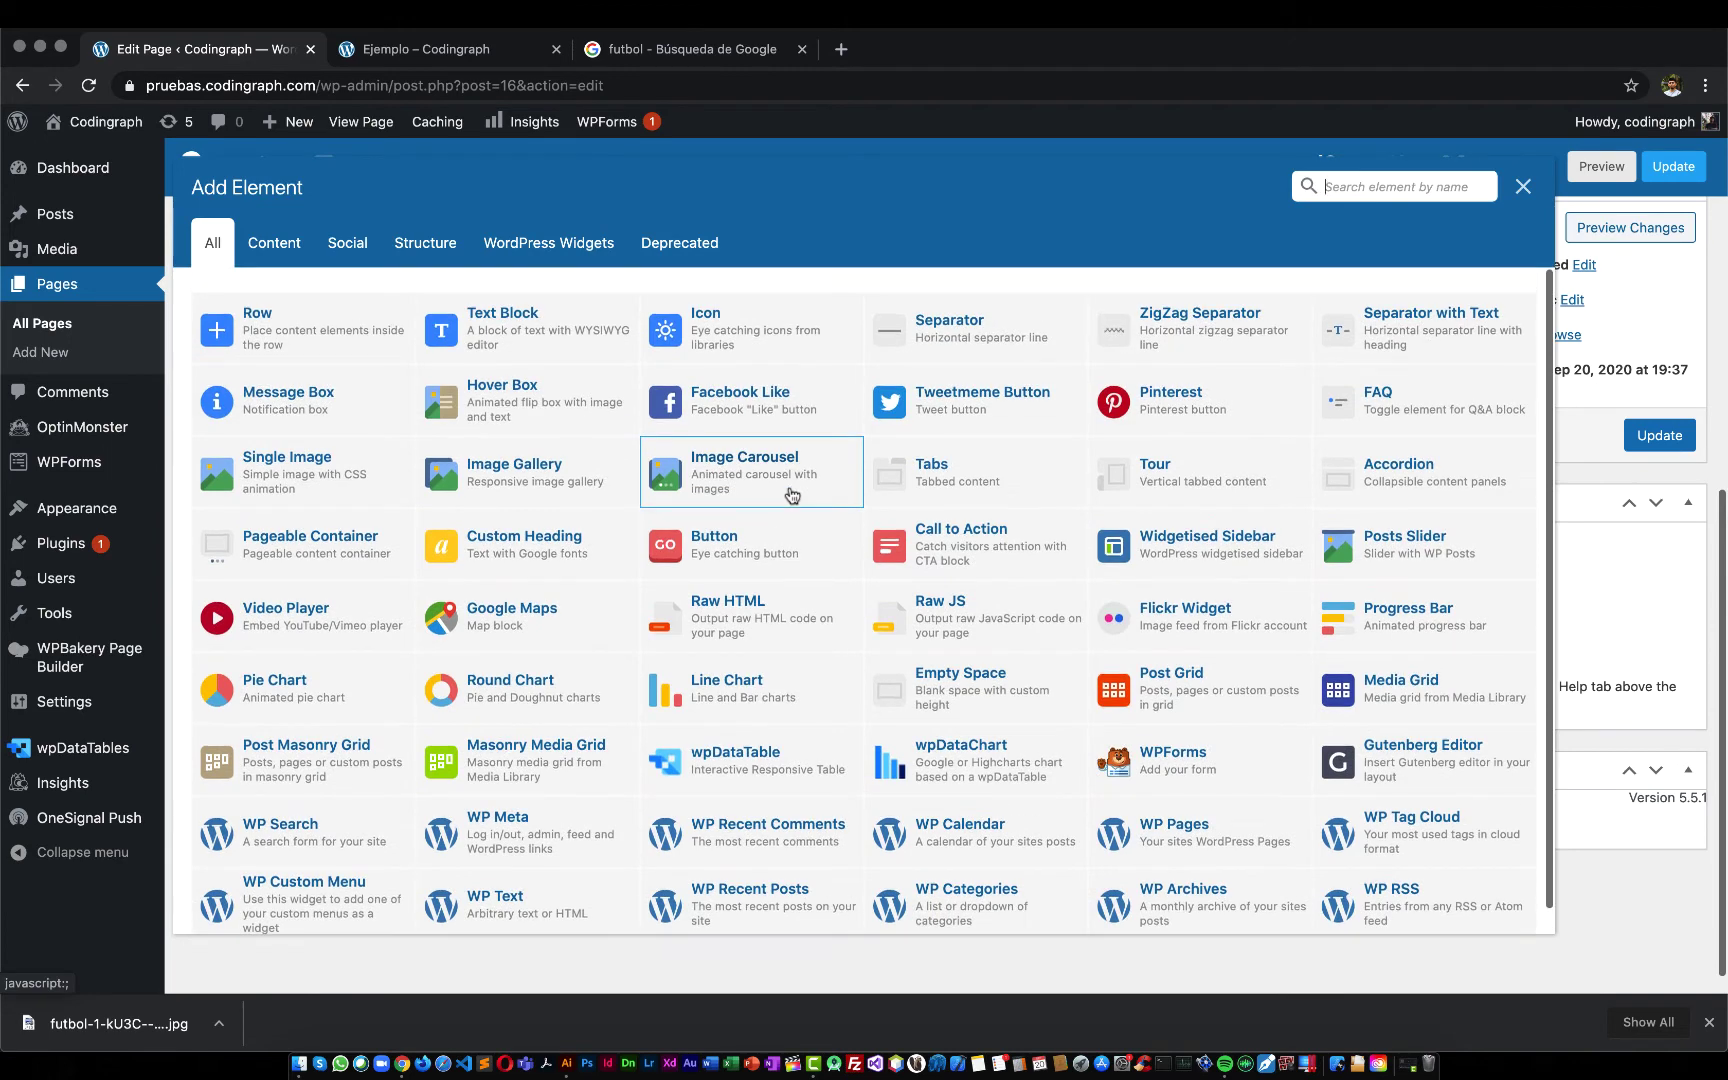
left_click(525, 637)
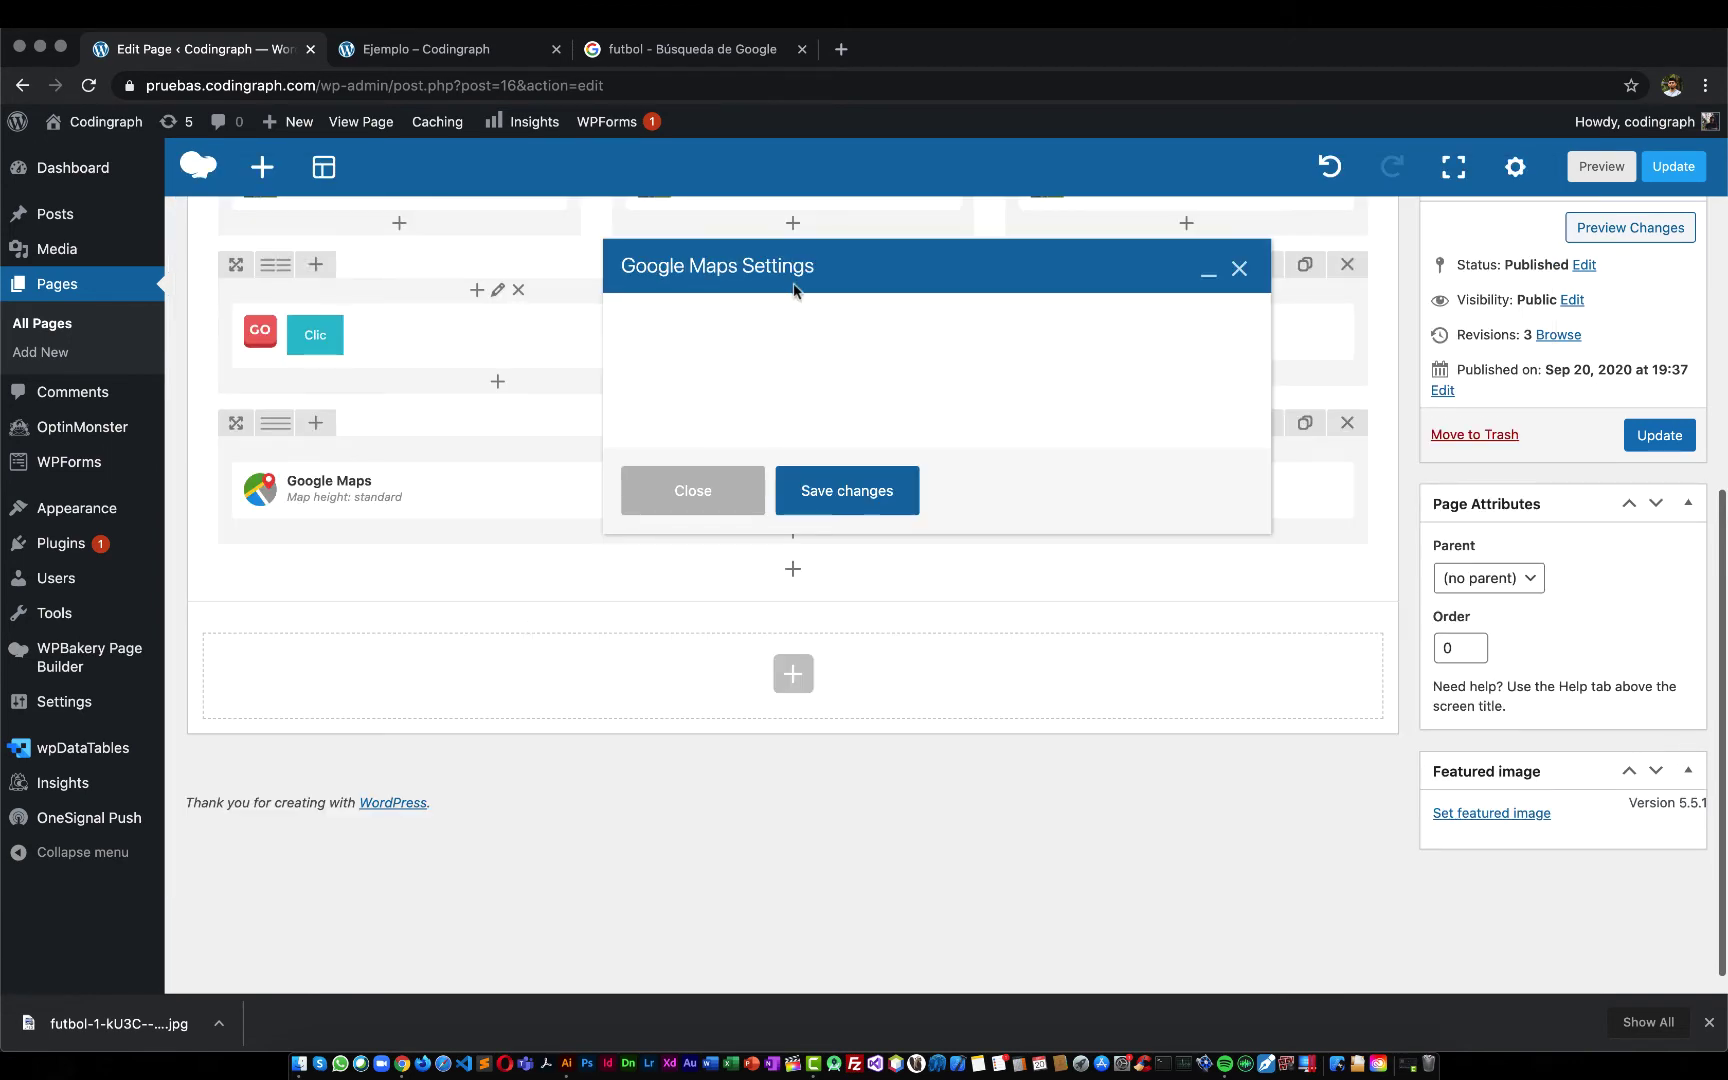
scroll(803, 540, "down", 5)
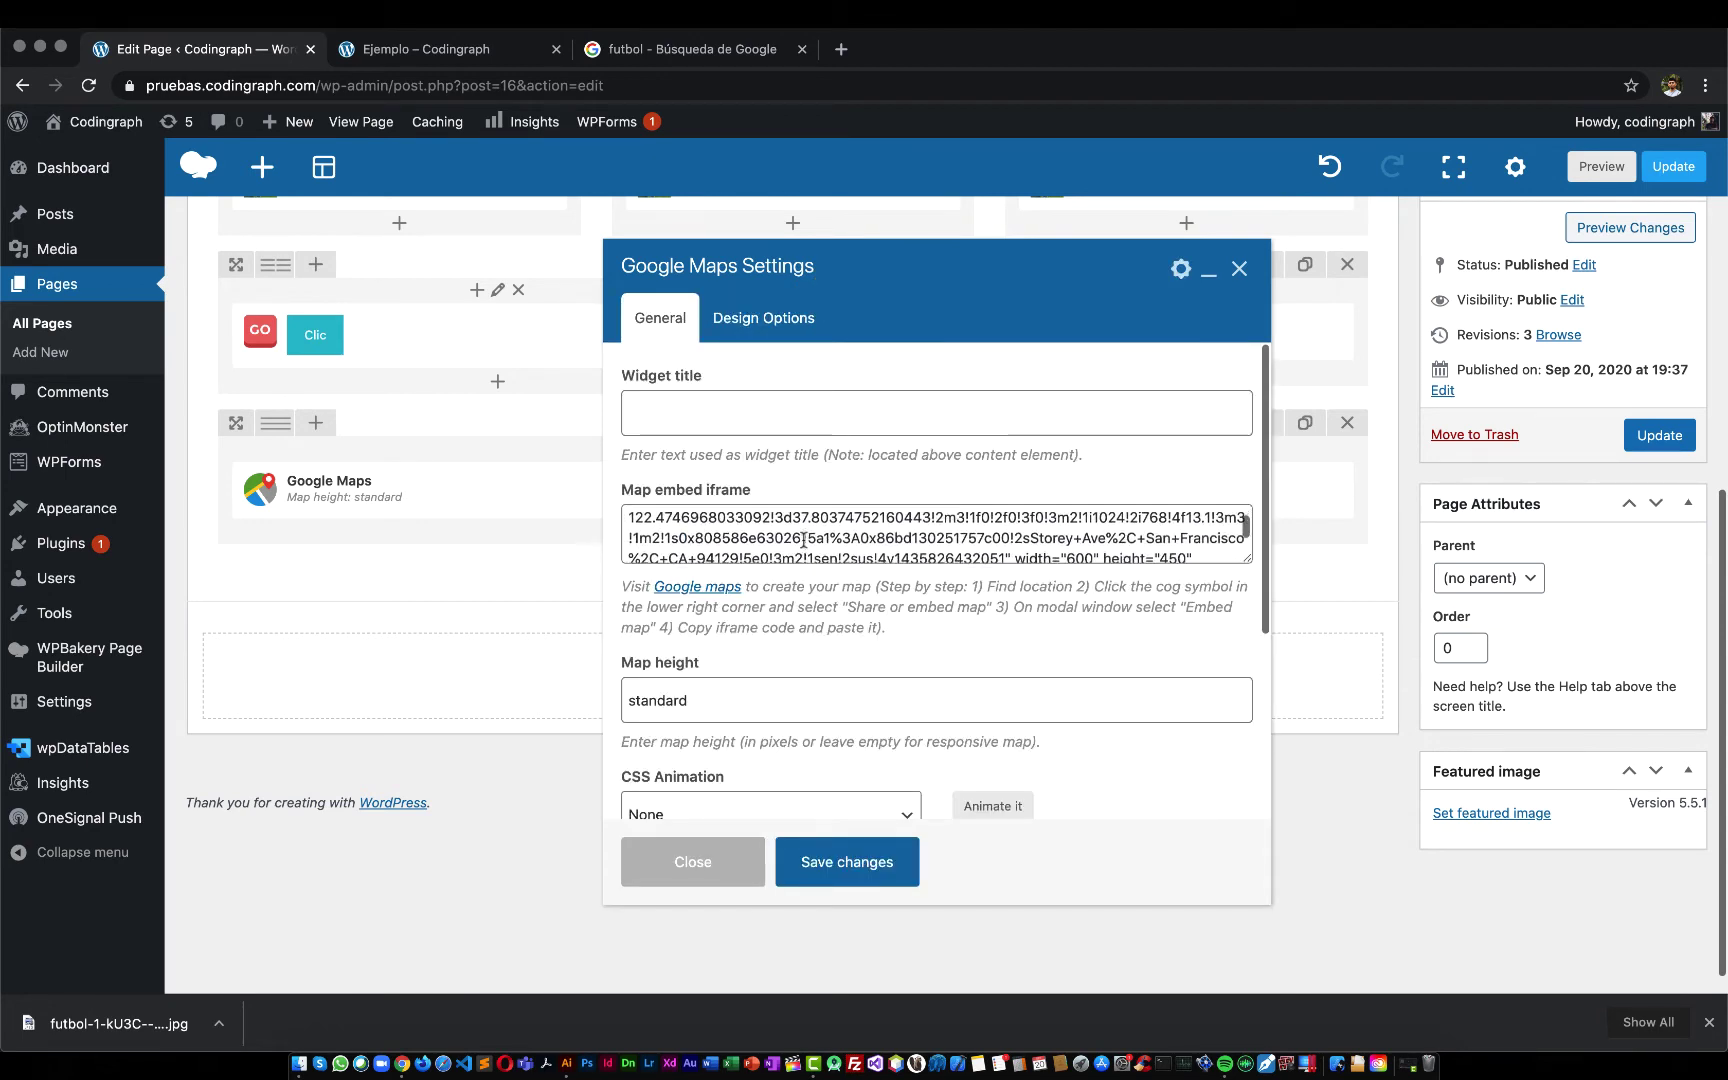
scroll(803, 540, "up", 5)
triple_click(803, 540)
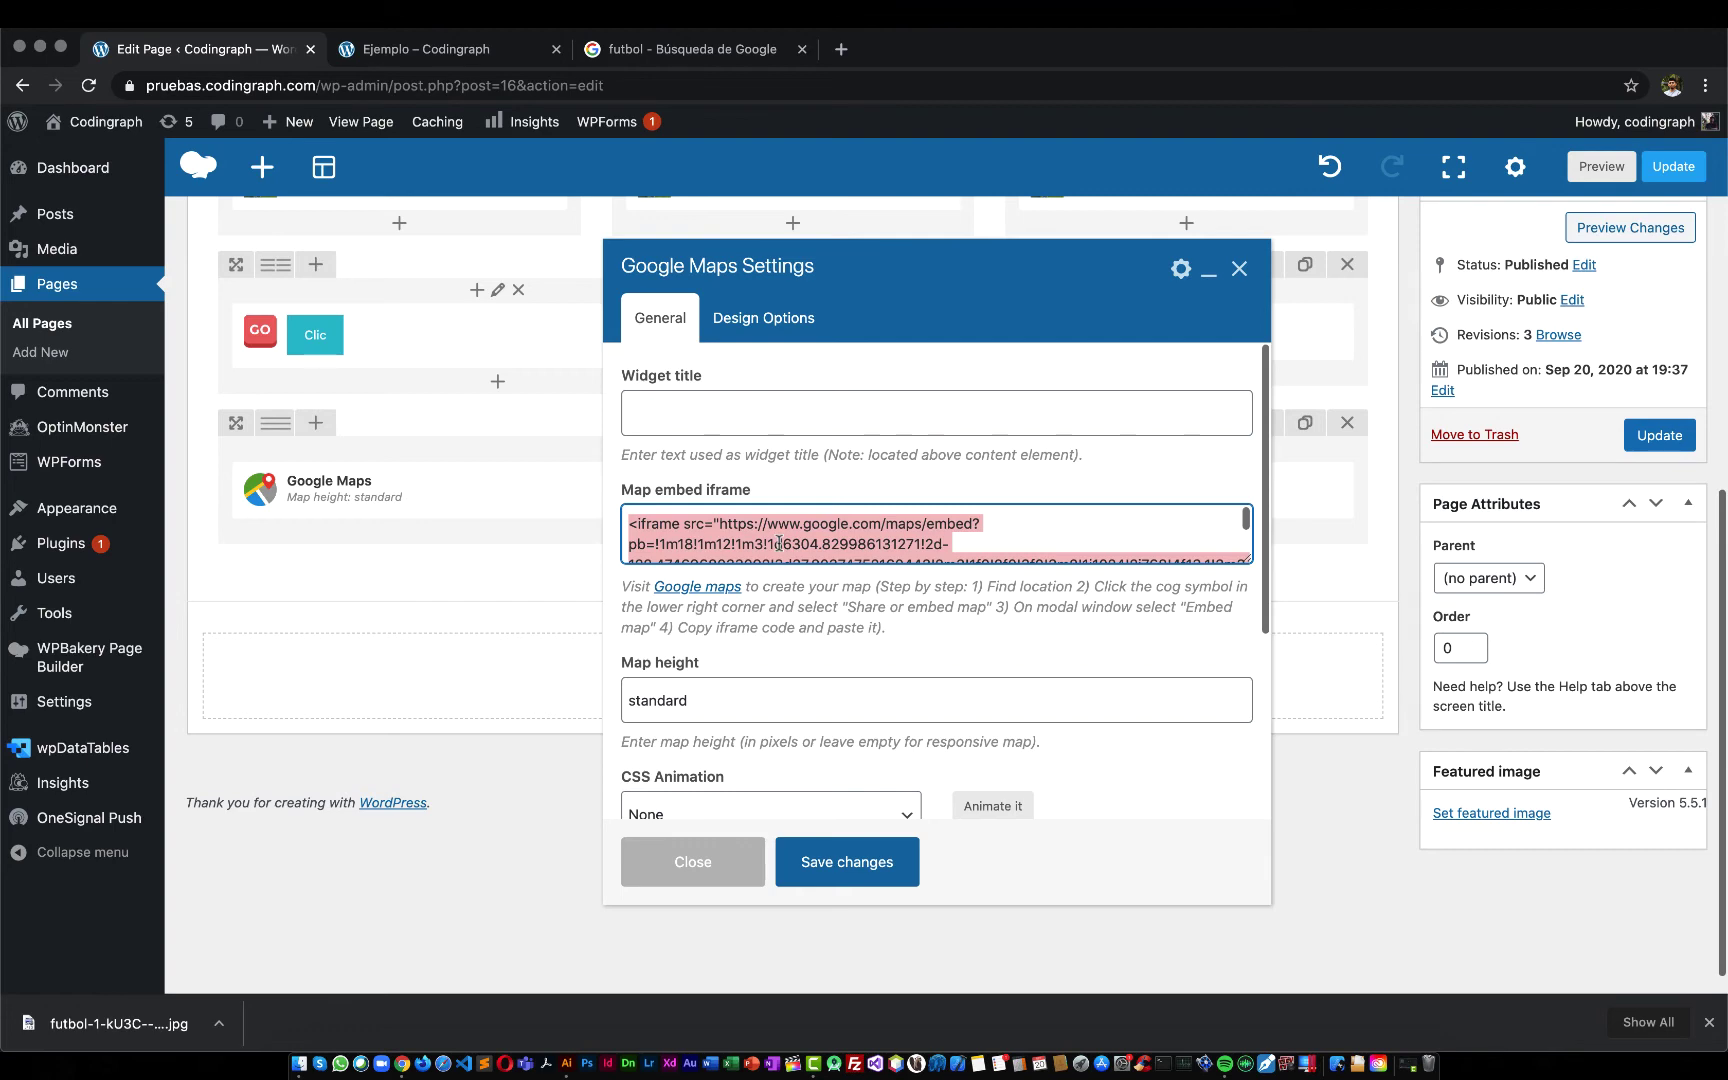
Open Google Maps in a new browser tab and copy the medium-size map embed HTML for Torre Eiffel
key("super+t")
type("google maps")
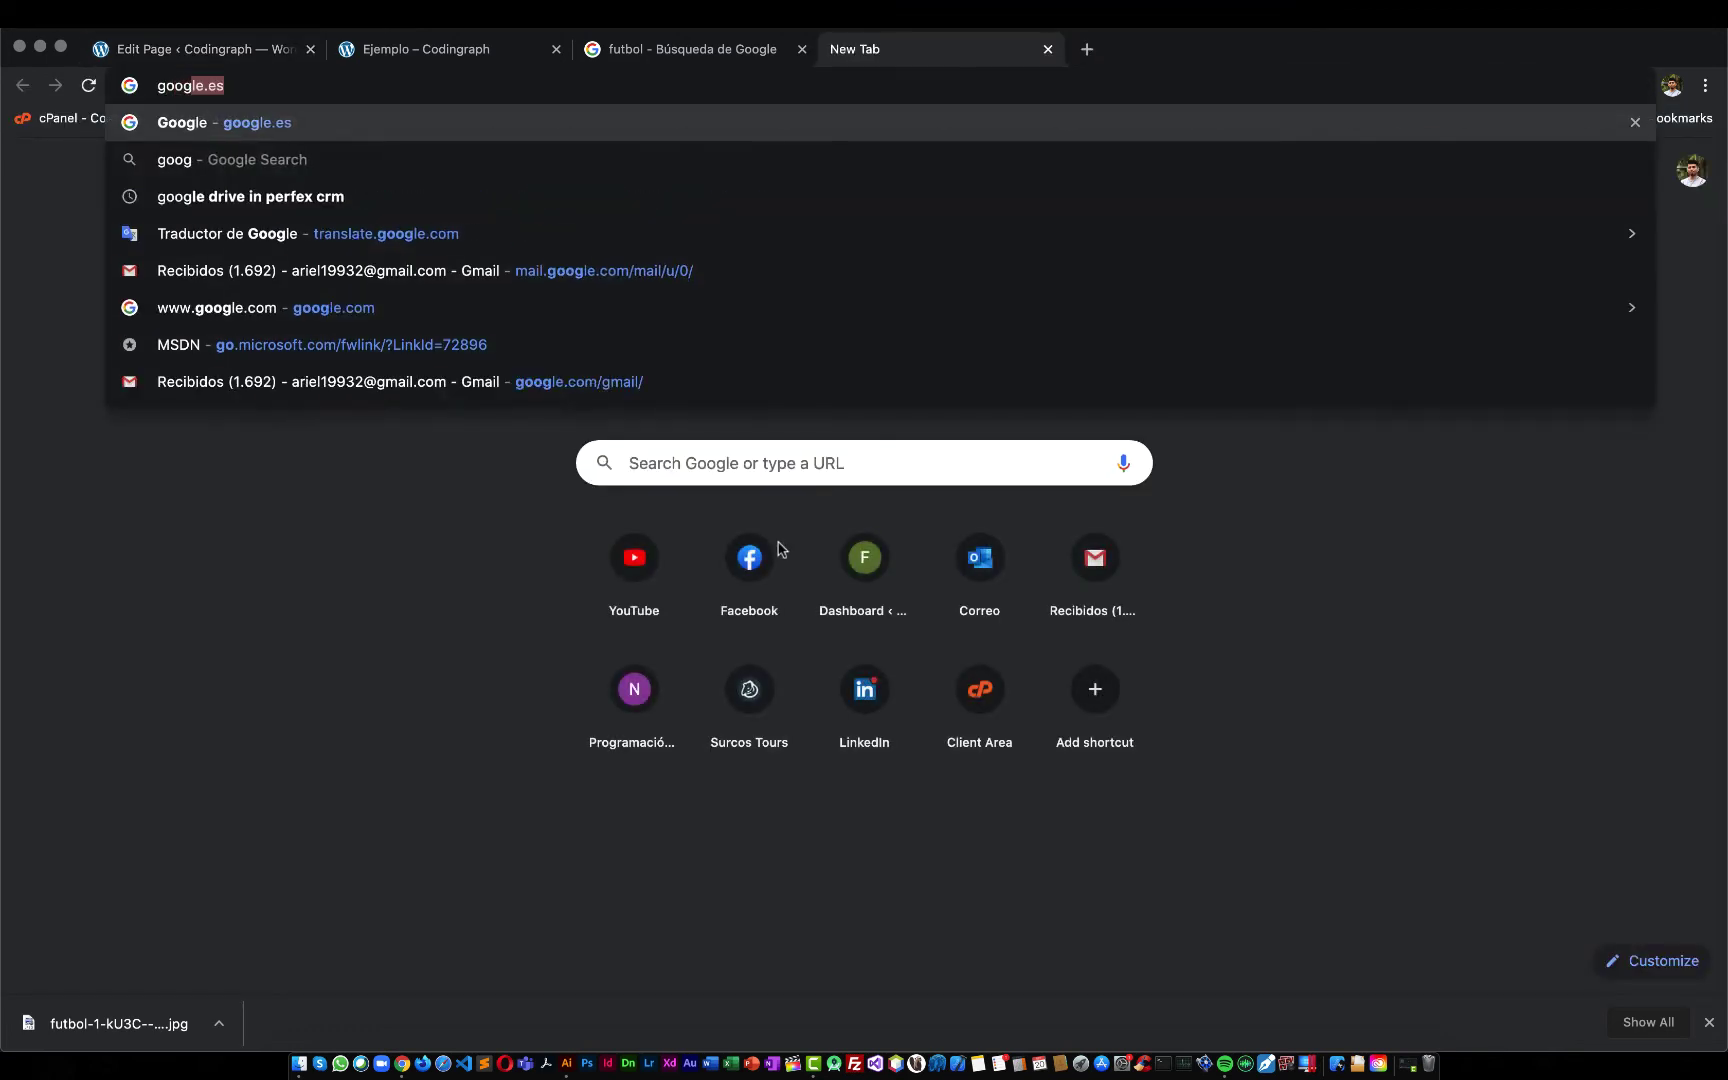
key("Return")
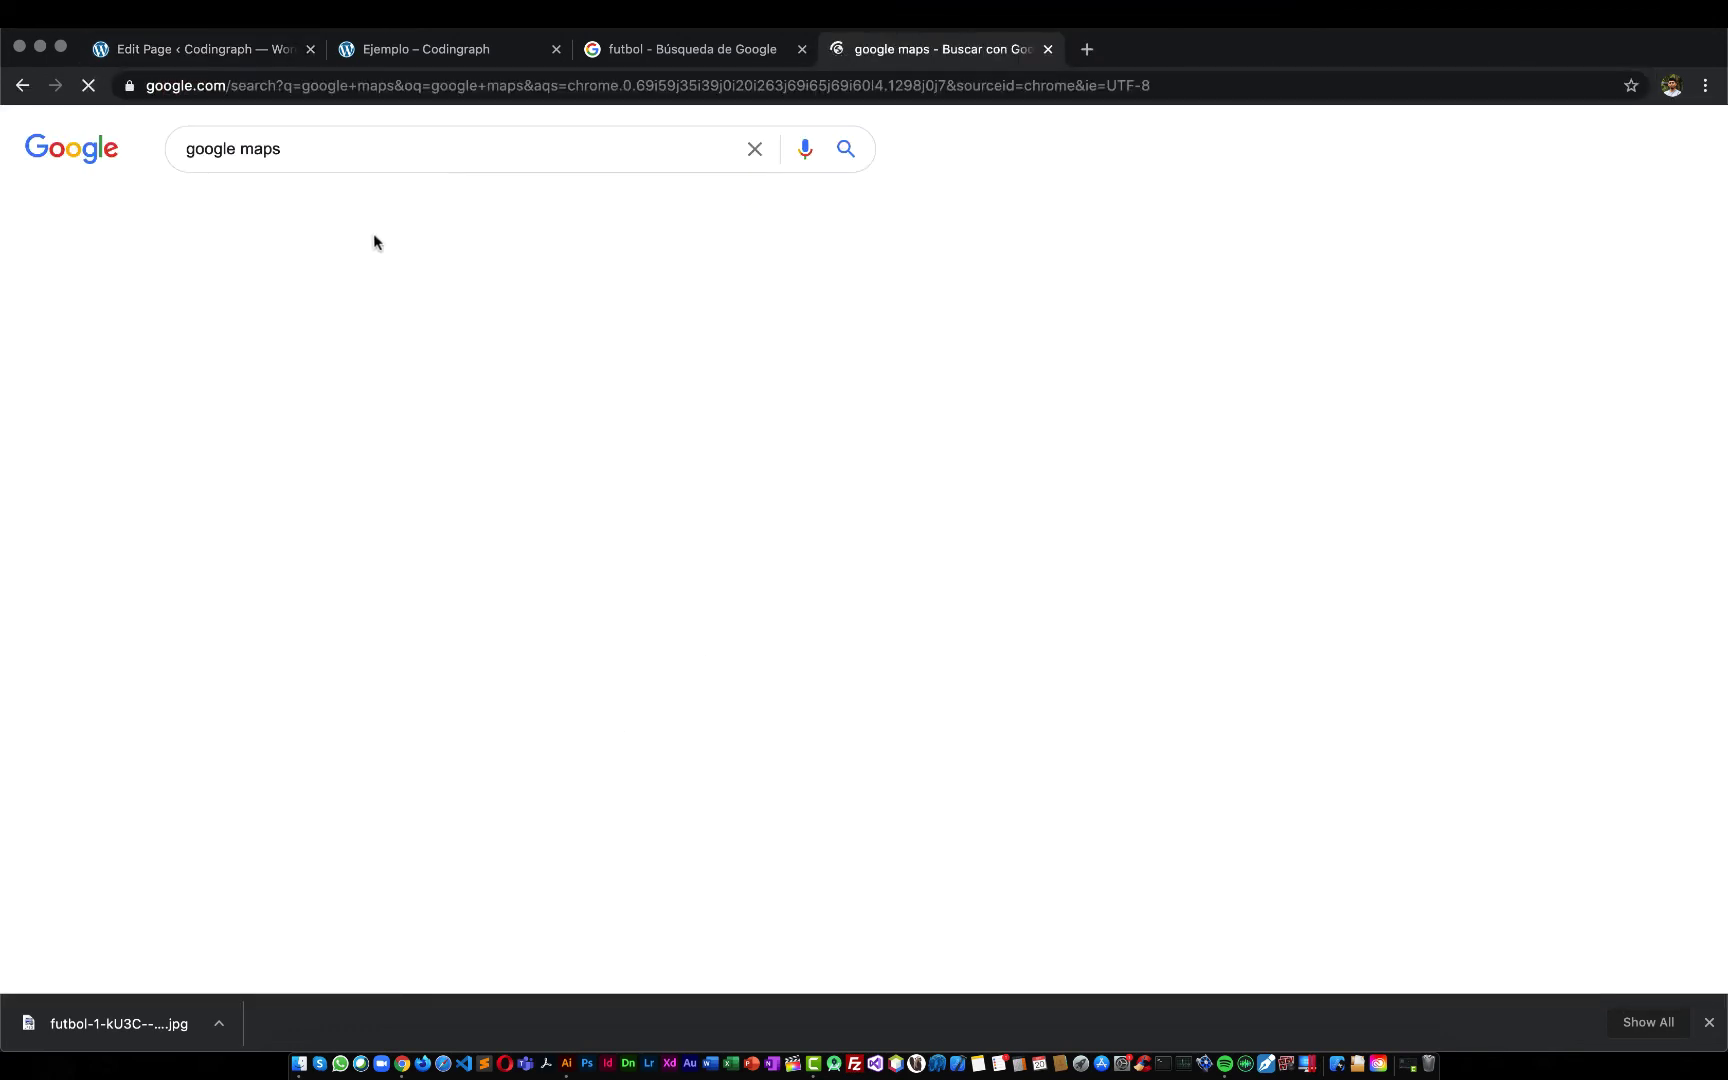
left_click(277, 392)
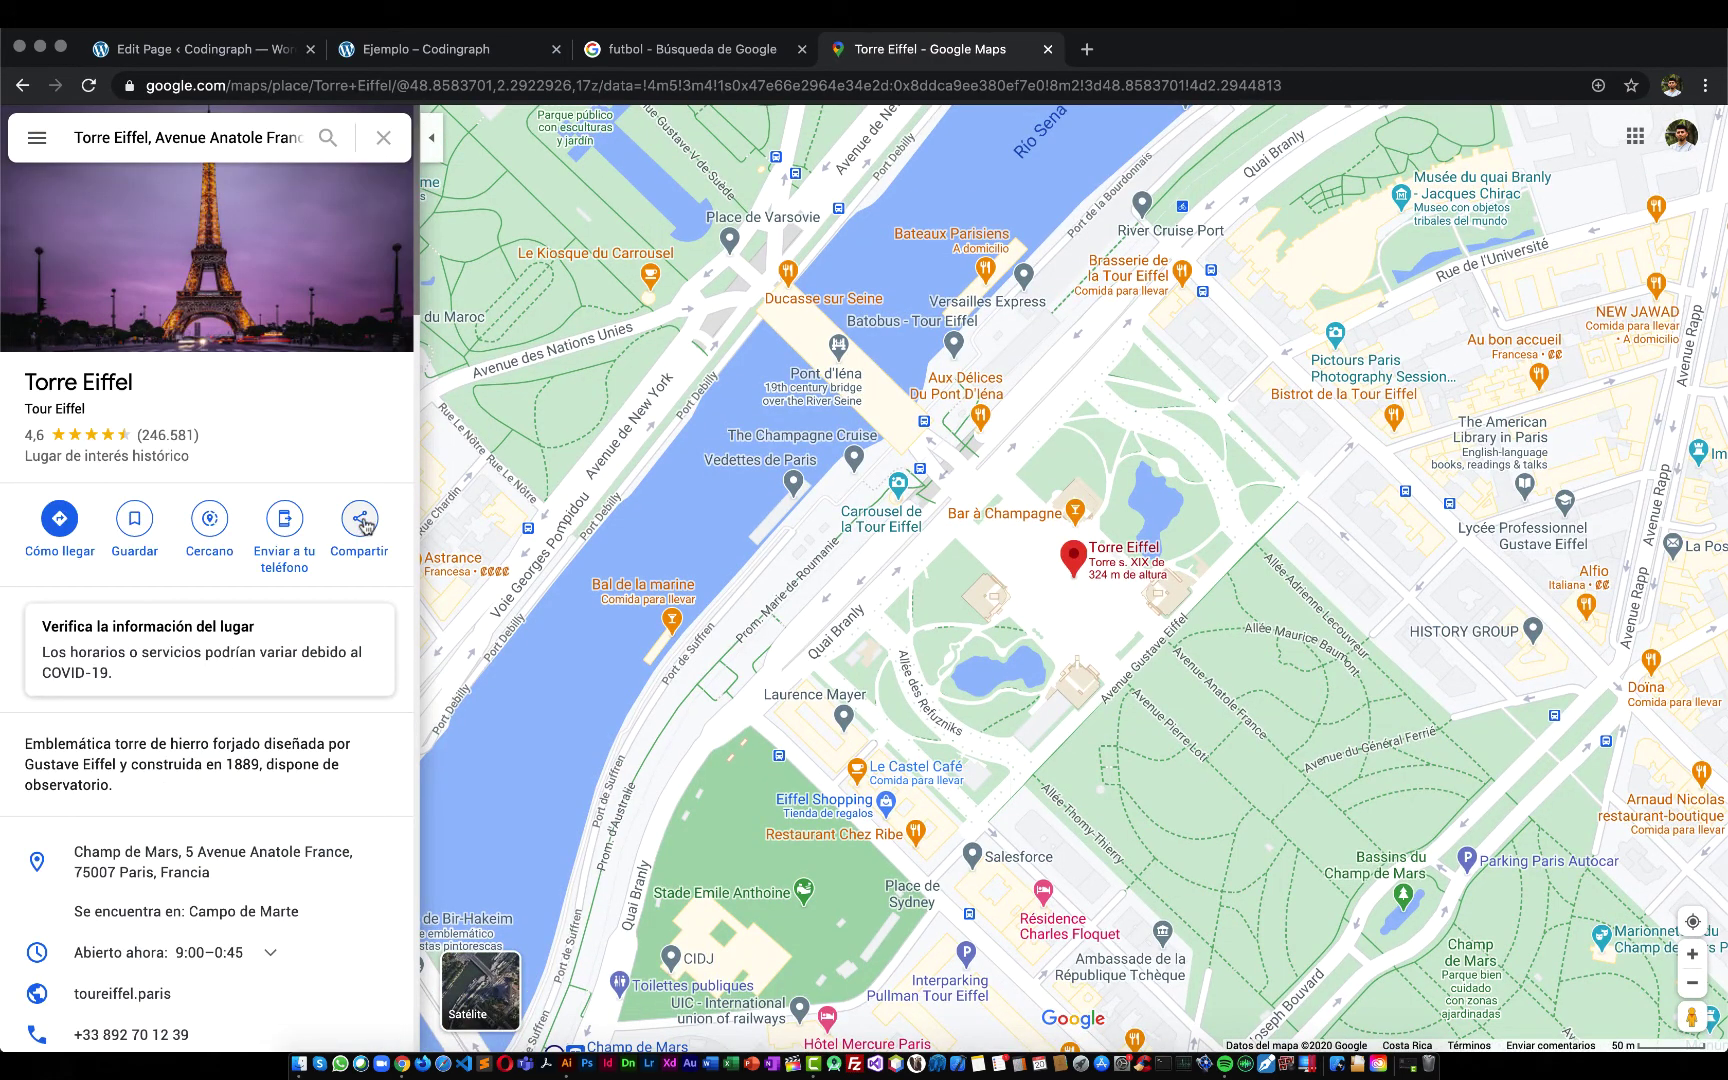
left_click(359, 517)
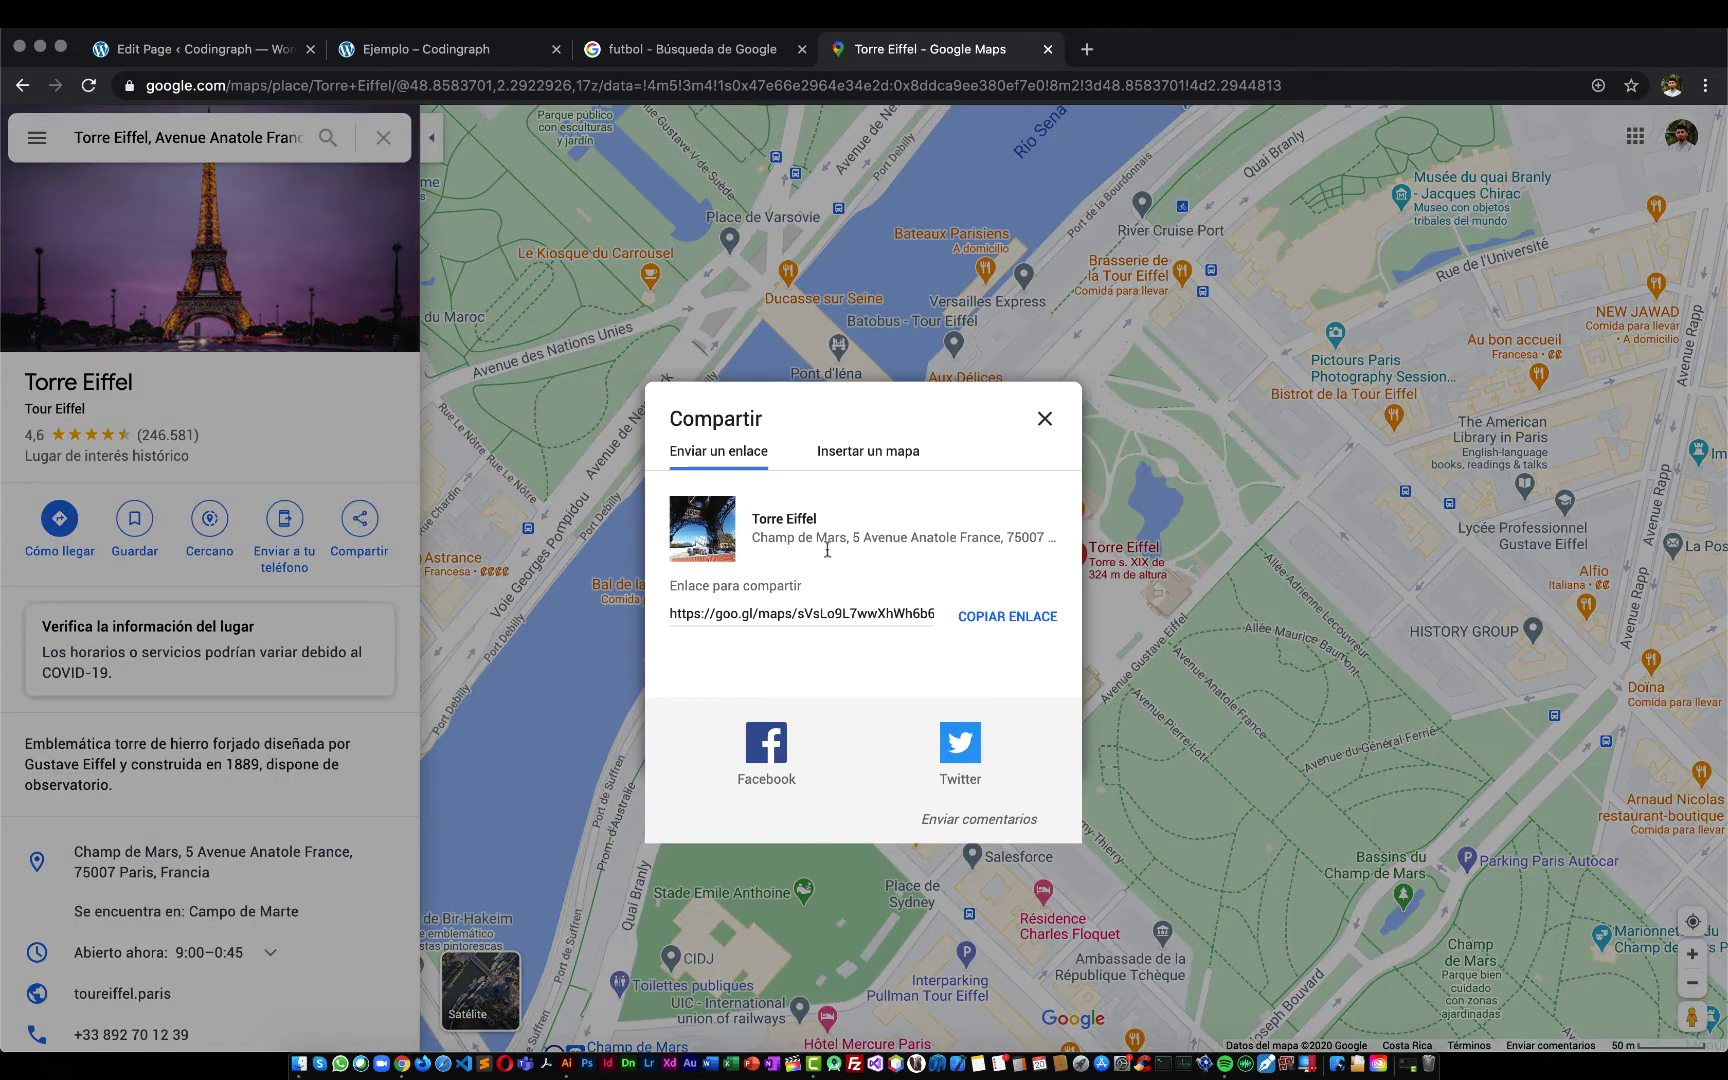
left_click(845, 451)
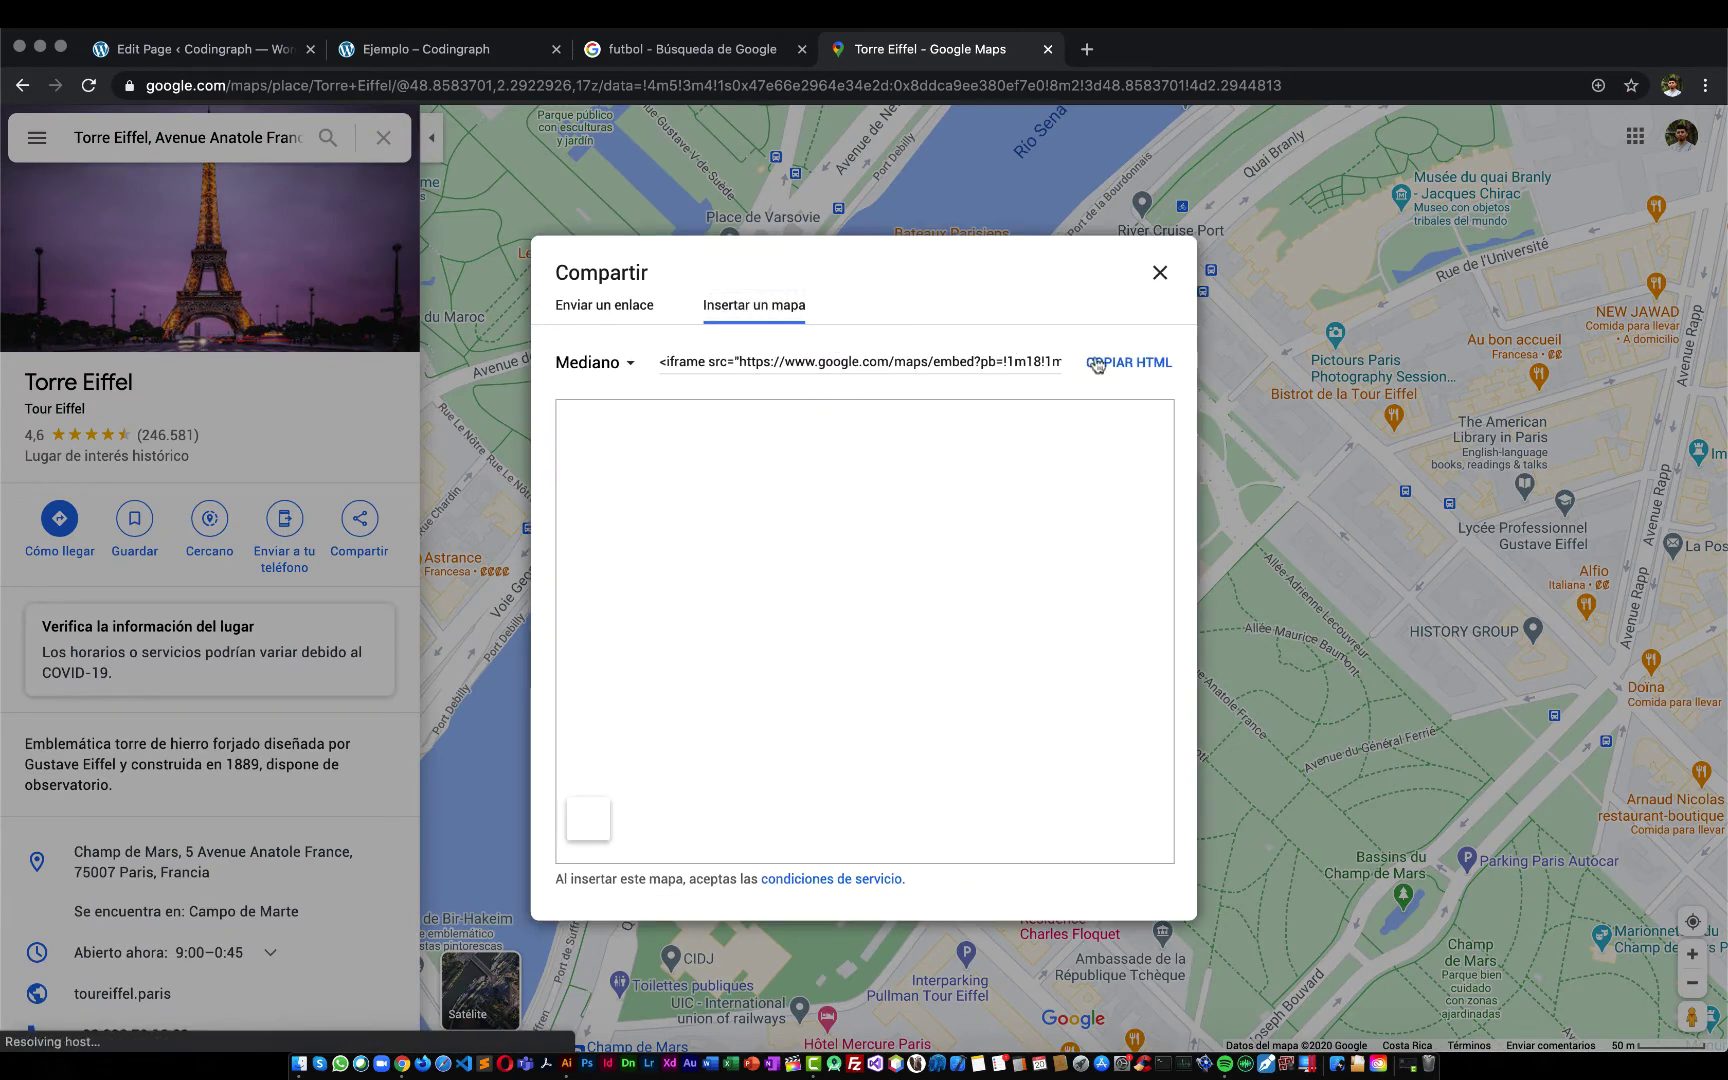
left_click(1097, 363)
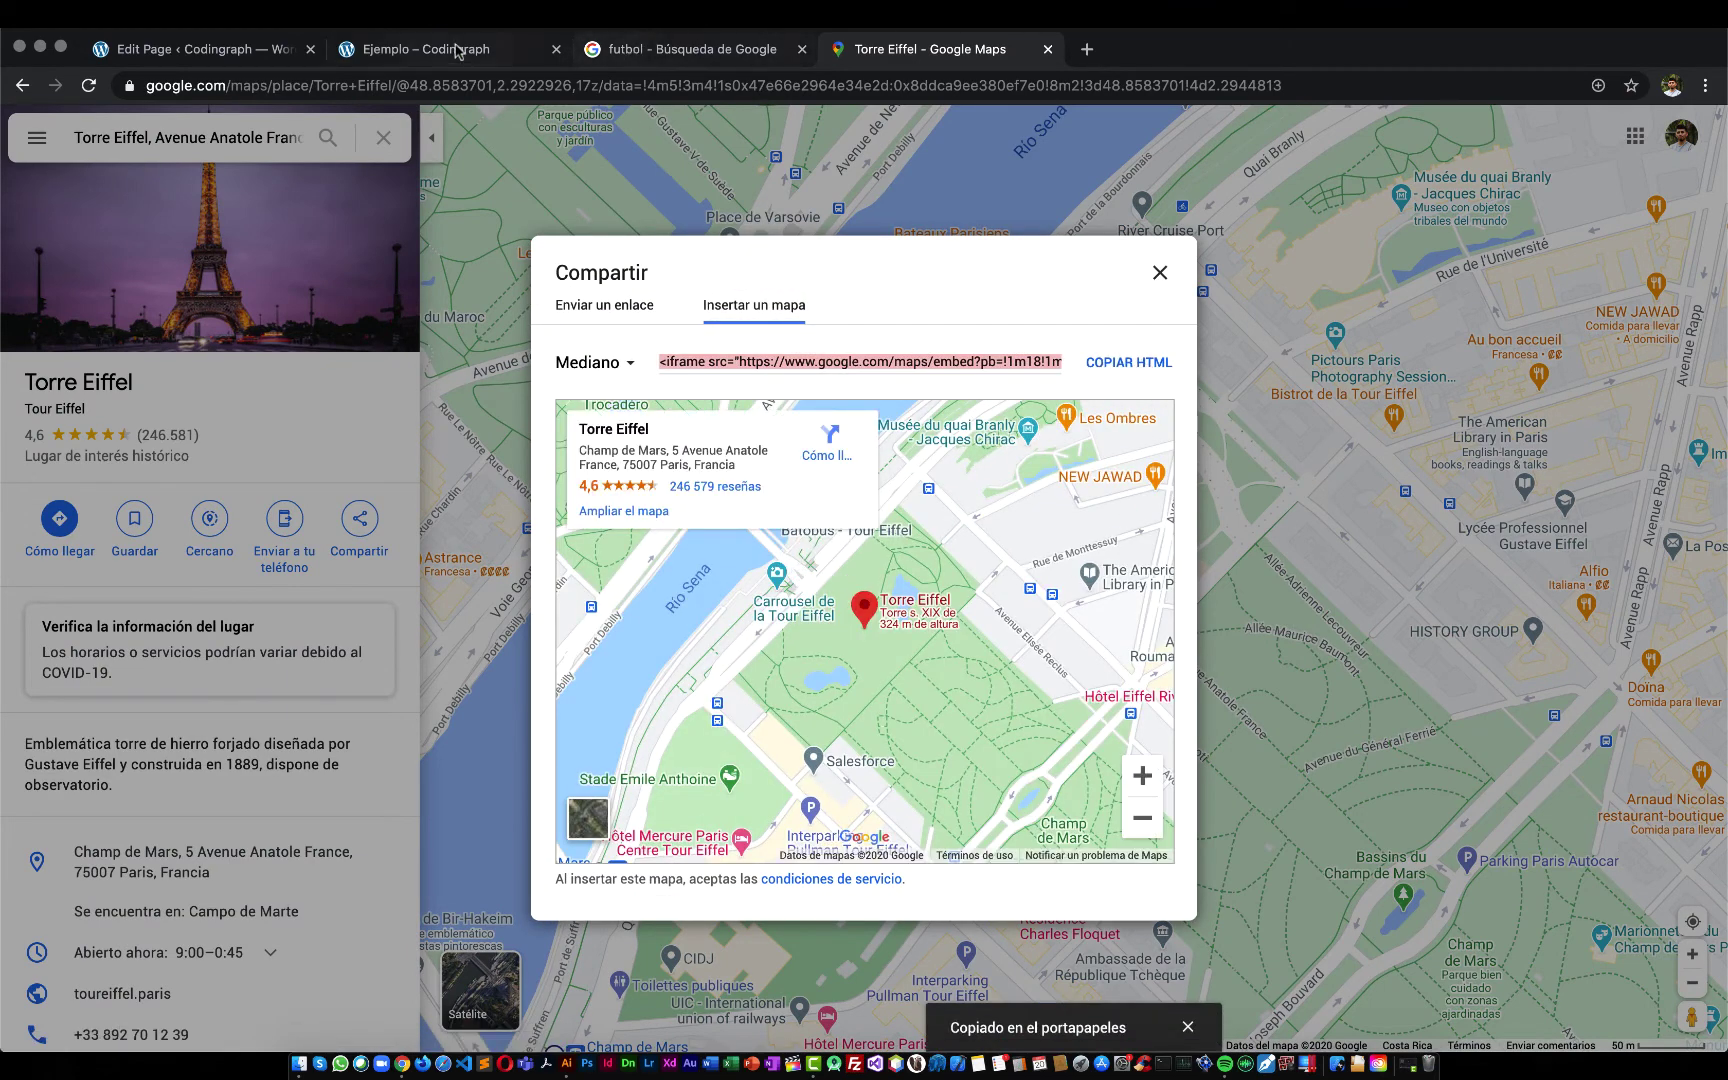
Back in the page editor, replace the map embed iframe code with the copied Torre Eiffel HTML and save the Google Maps settings
left_click(458, 50)
left_click(235, 50)
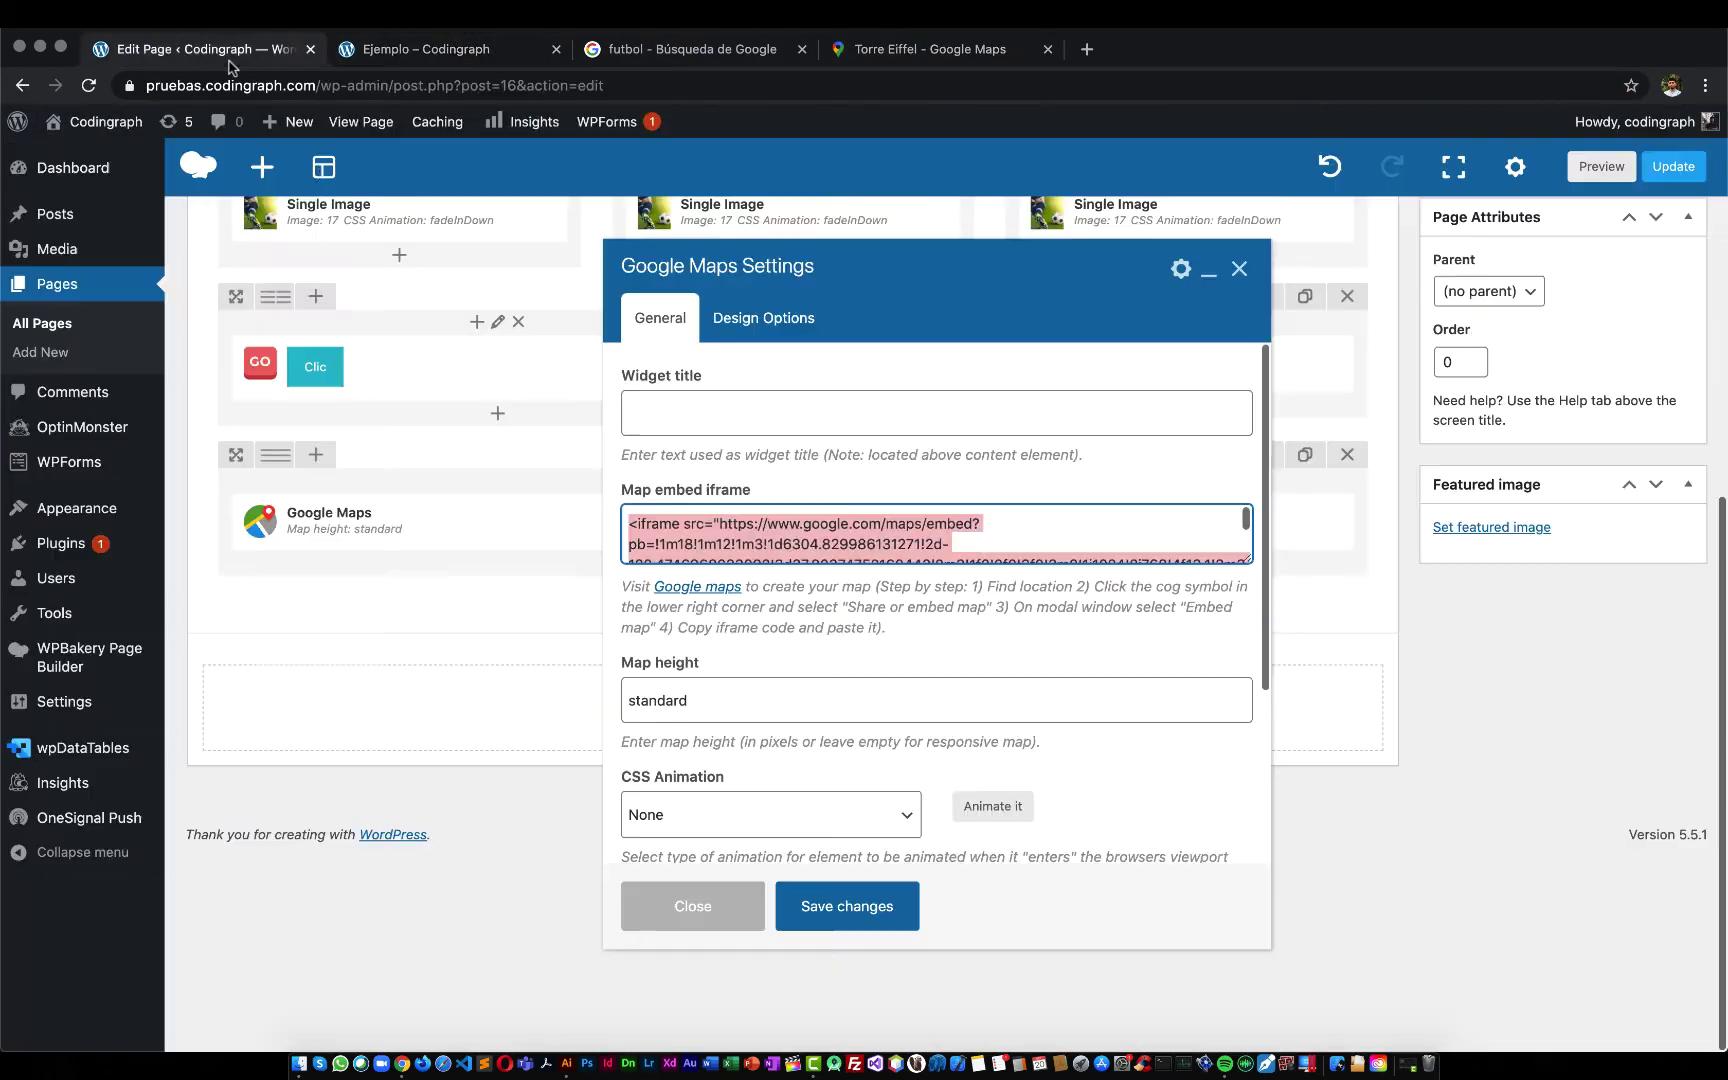
left_click(860, 541)
key("super+a")
key("super+v")
left_click(811, 711)
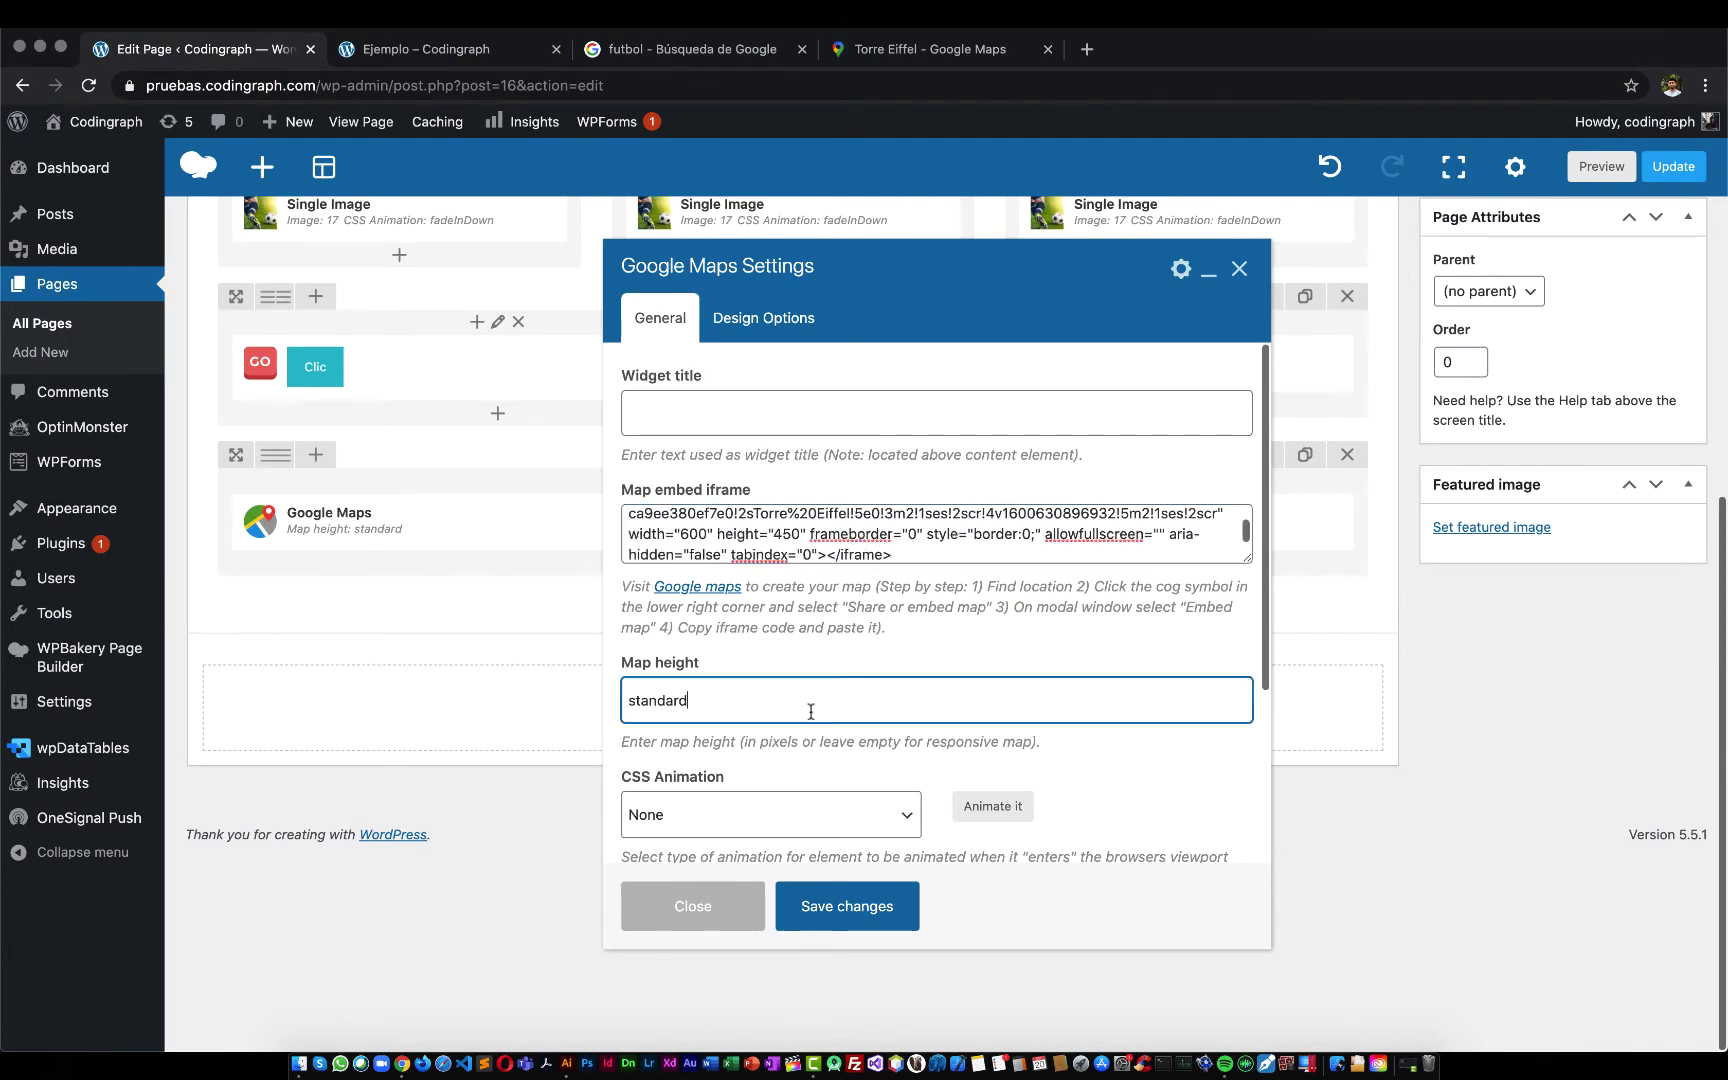
left_click(846, 910)
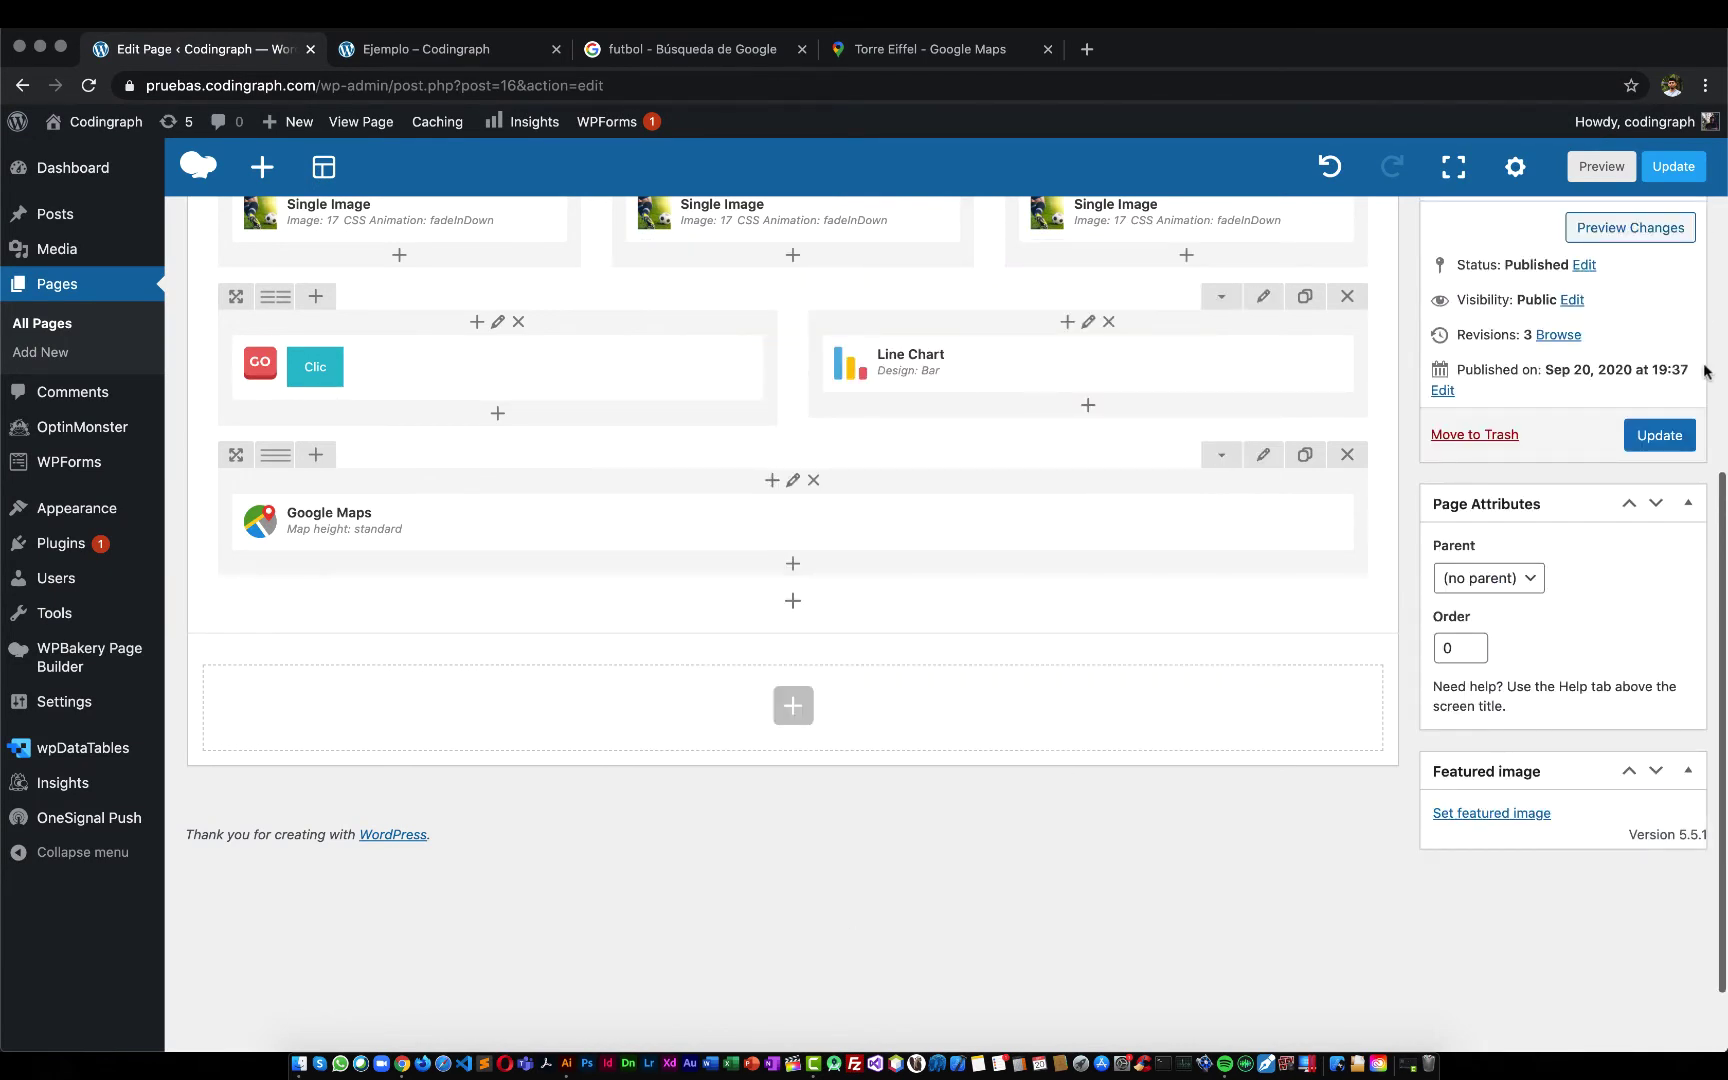
Update the page and check the map on the published Ejemplo page, switching it to satellite view
left_click(1660, 435)
left_click(458, 50)
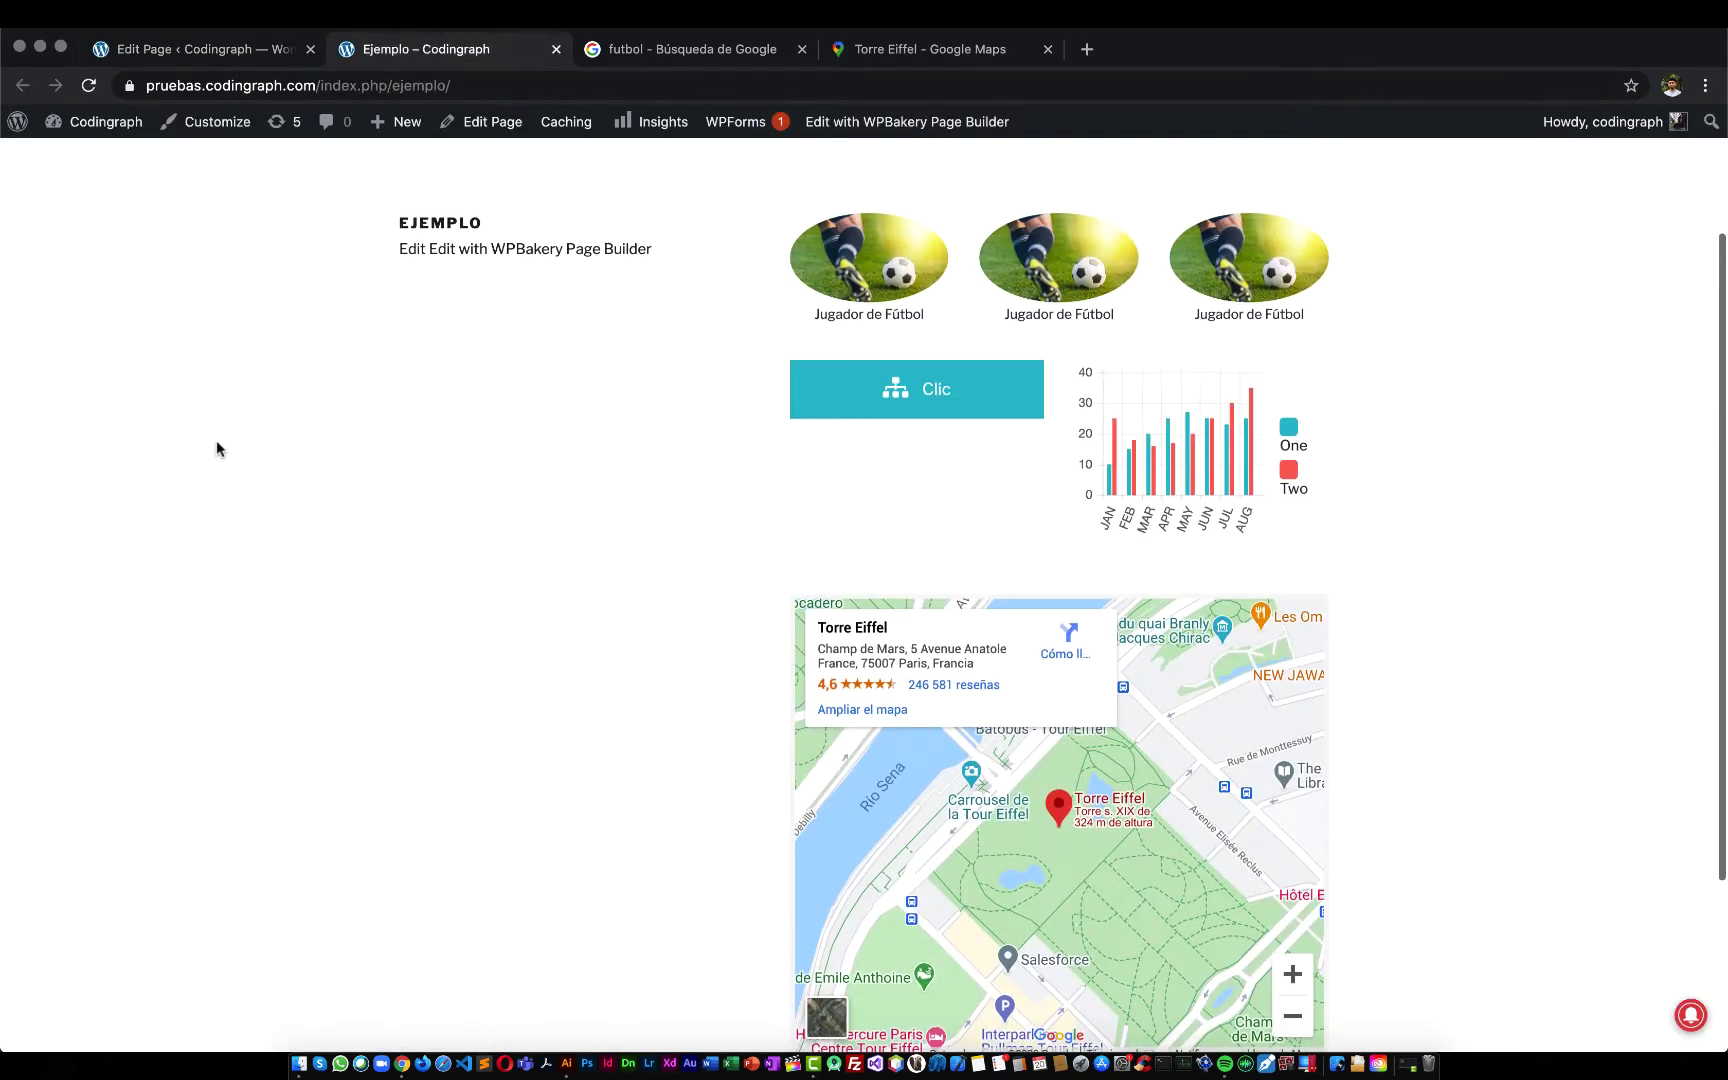
scroll(216, 445, "down", 1)
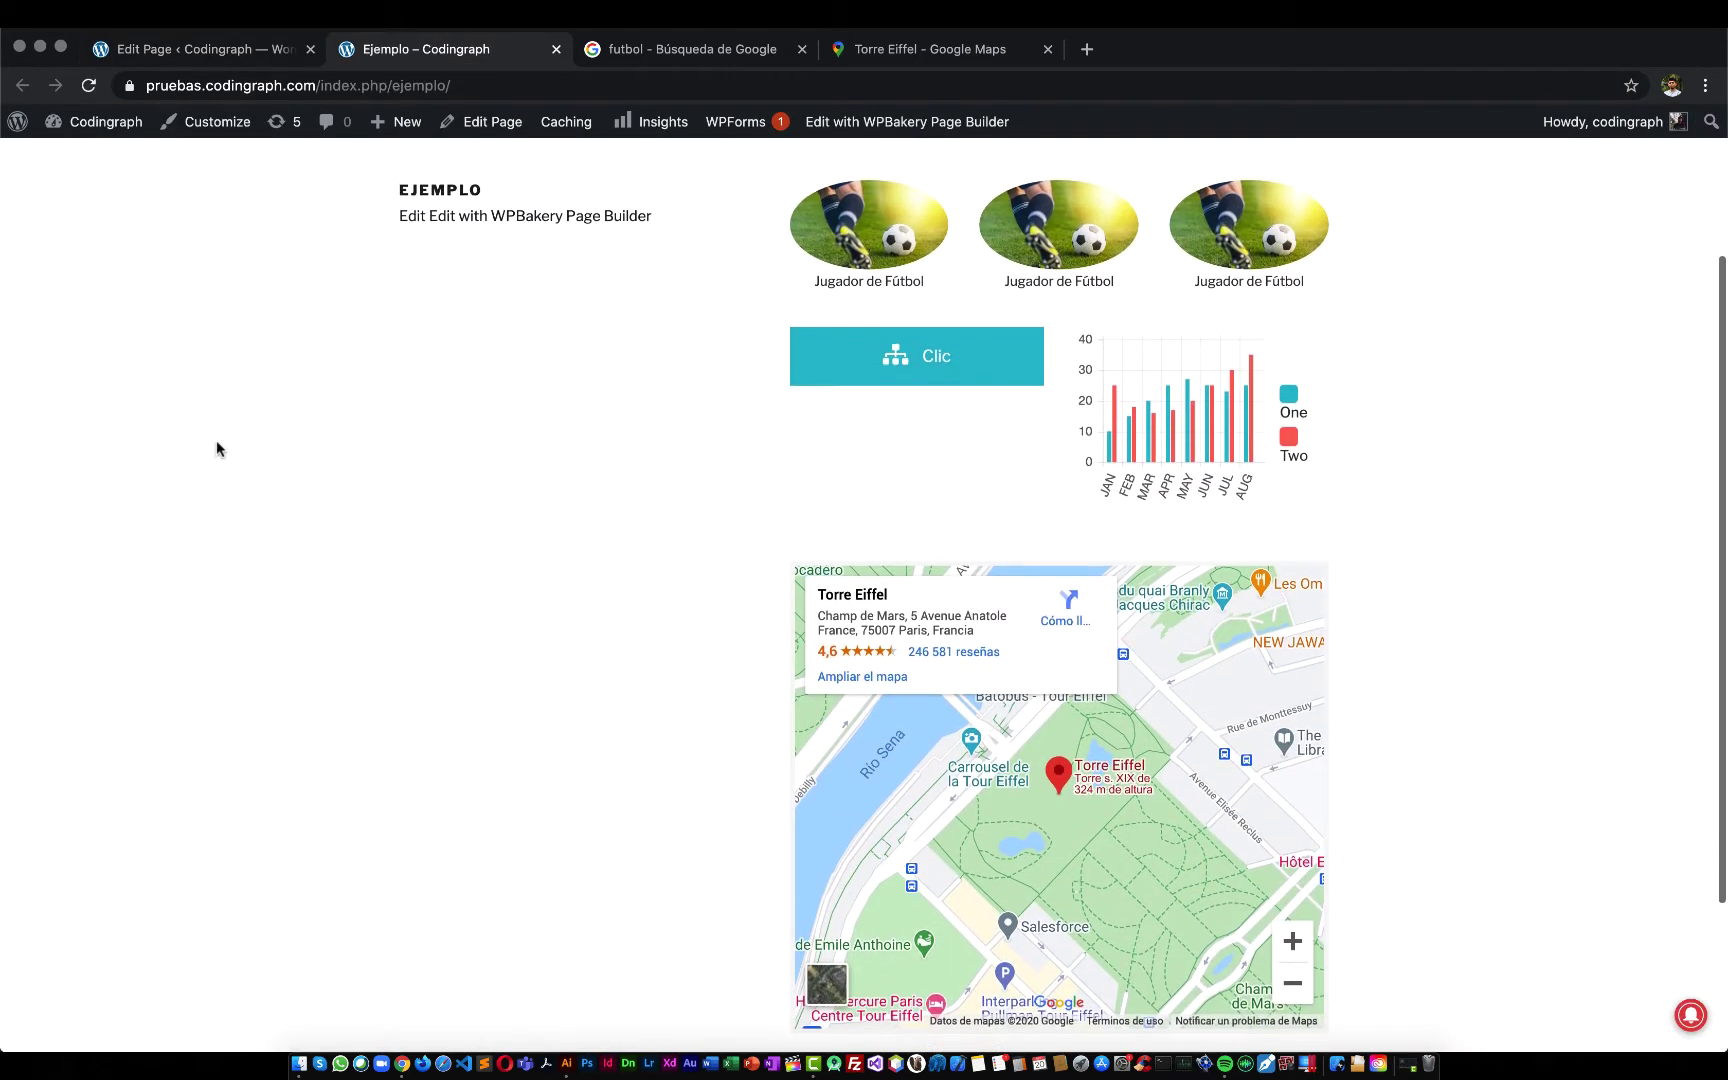
left_click(836, 978)
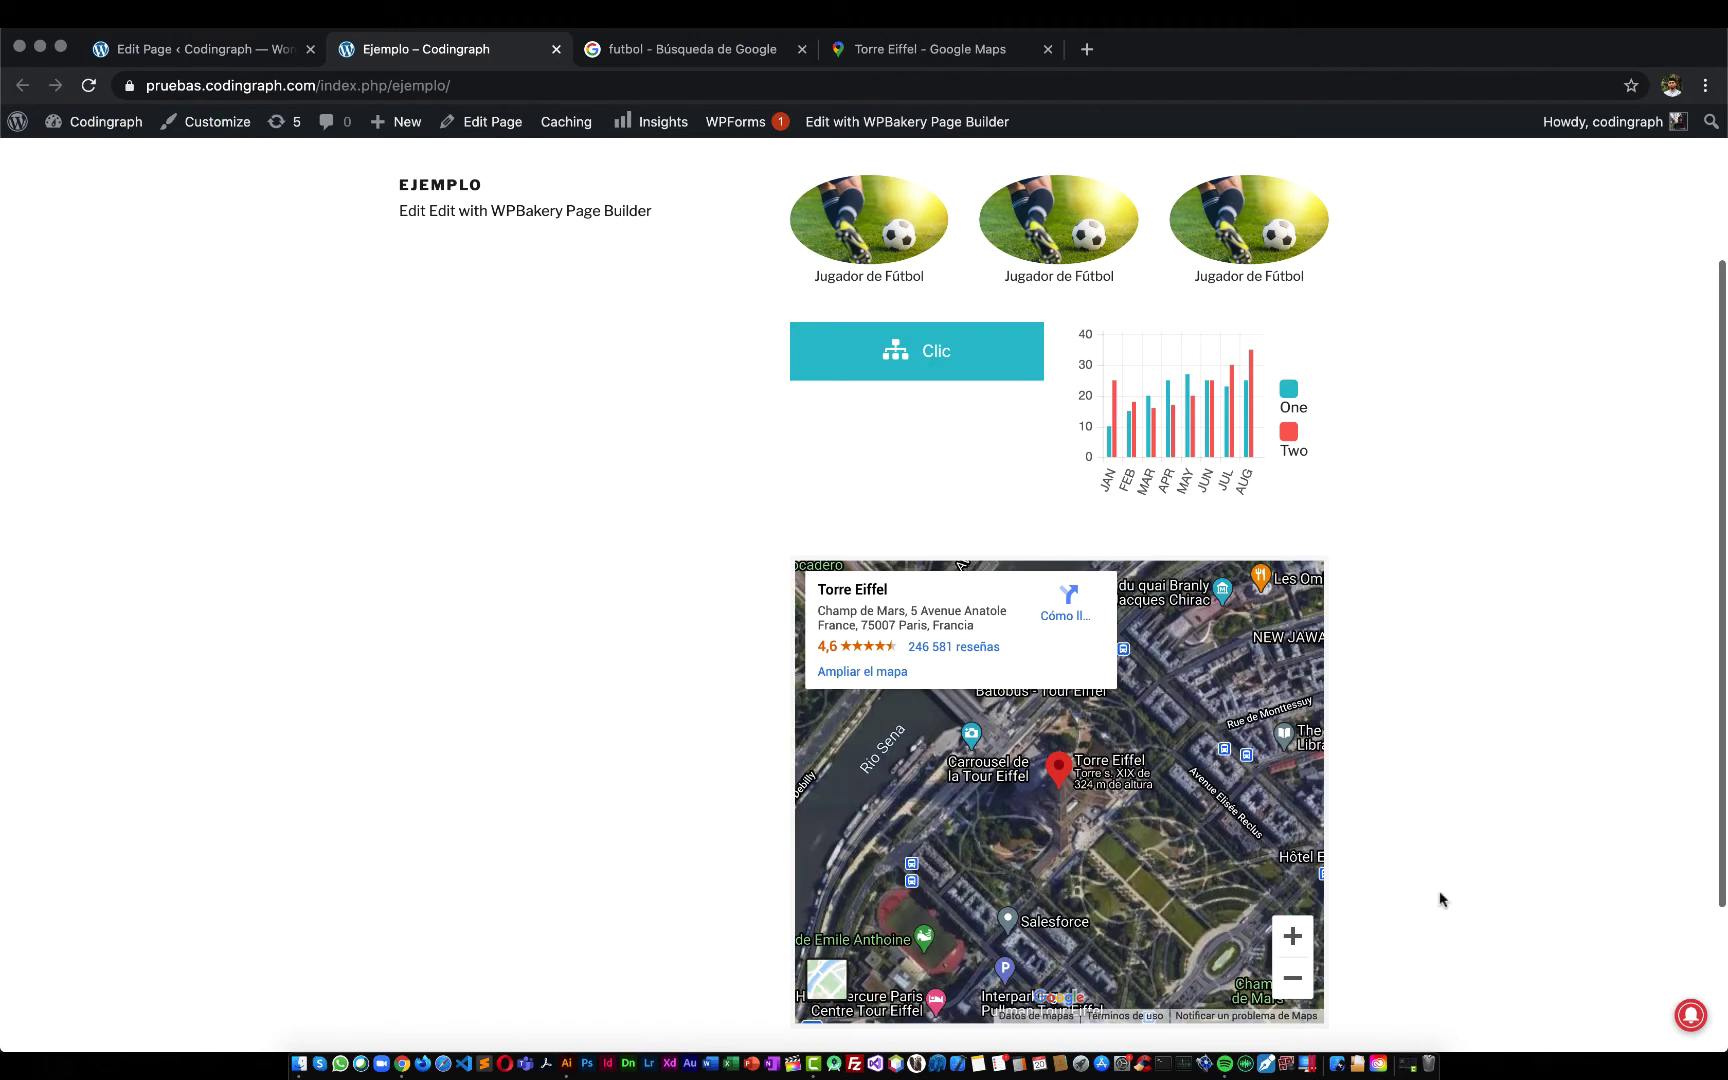
Return to the page editor and add a new Row element below the Google Maps row
left_click(228, 51)
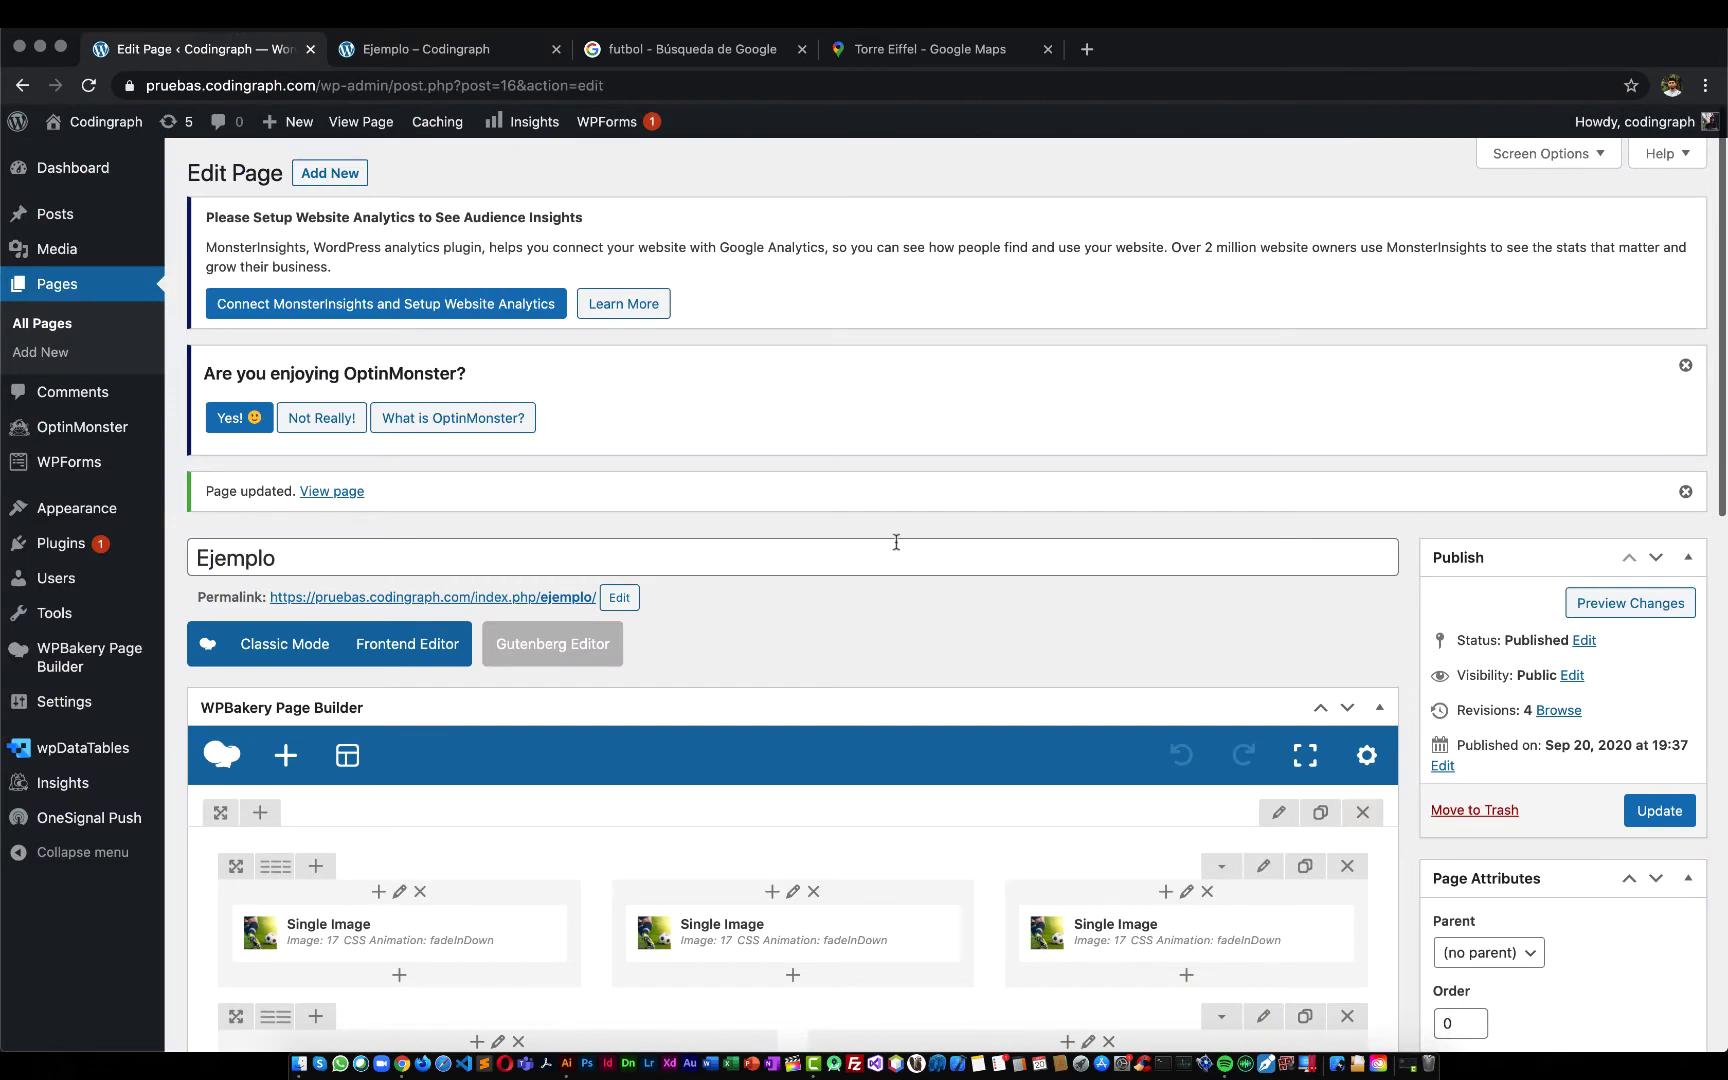
scroll(896, 542, "down", 10)
left_click(793, 492)
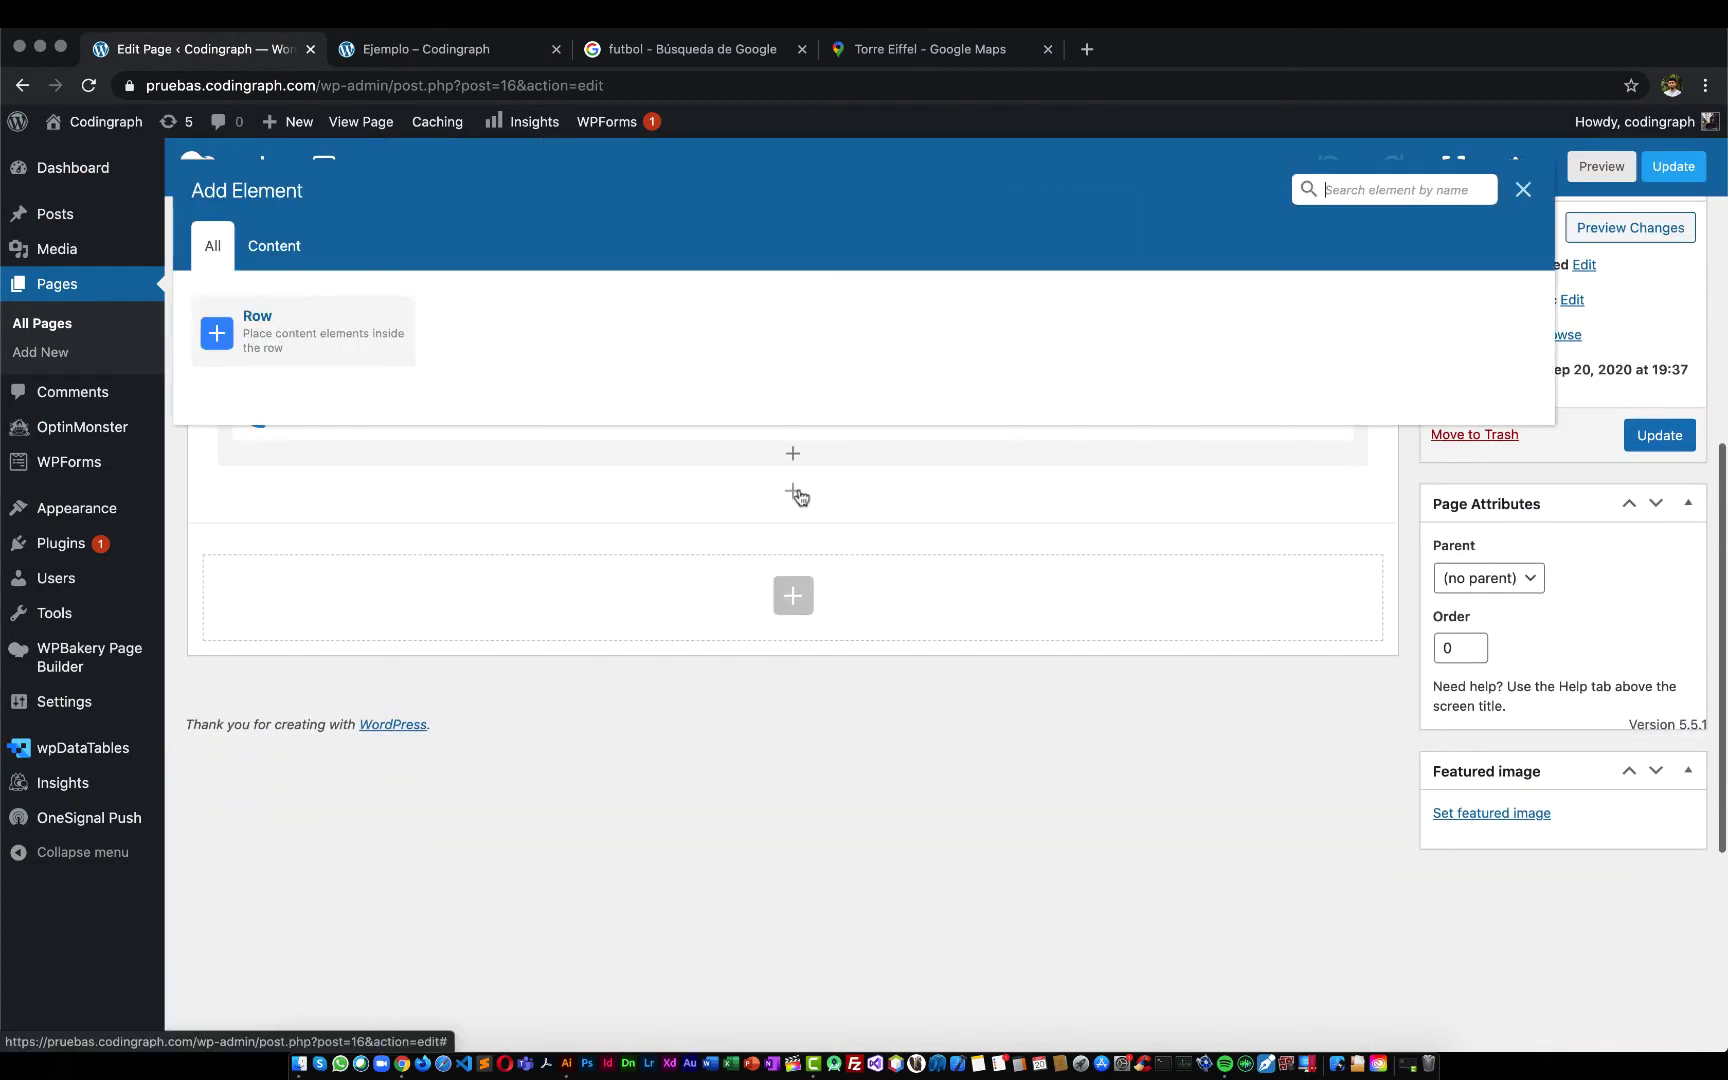
type("row")
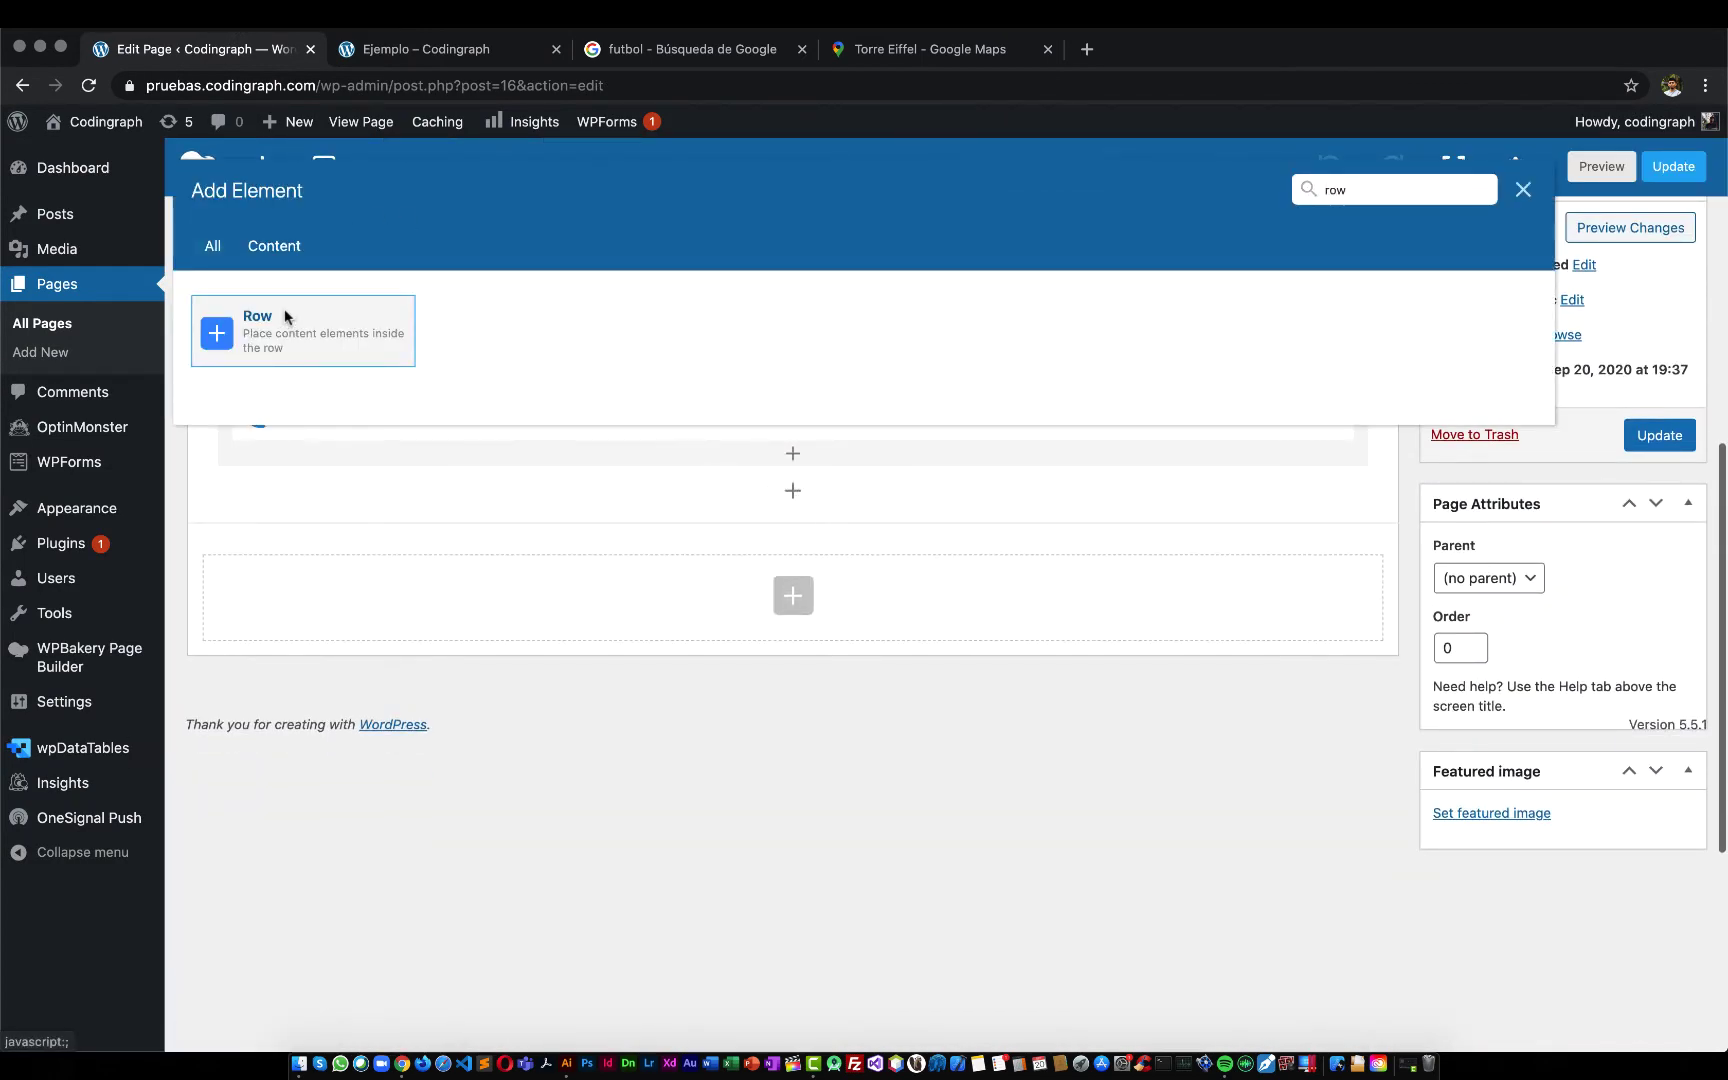
left_click(284, 317)
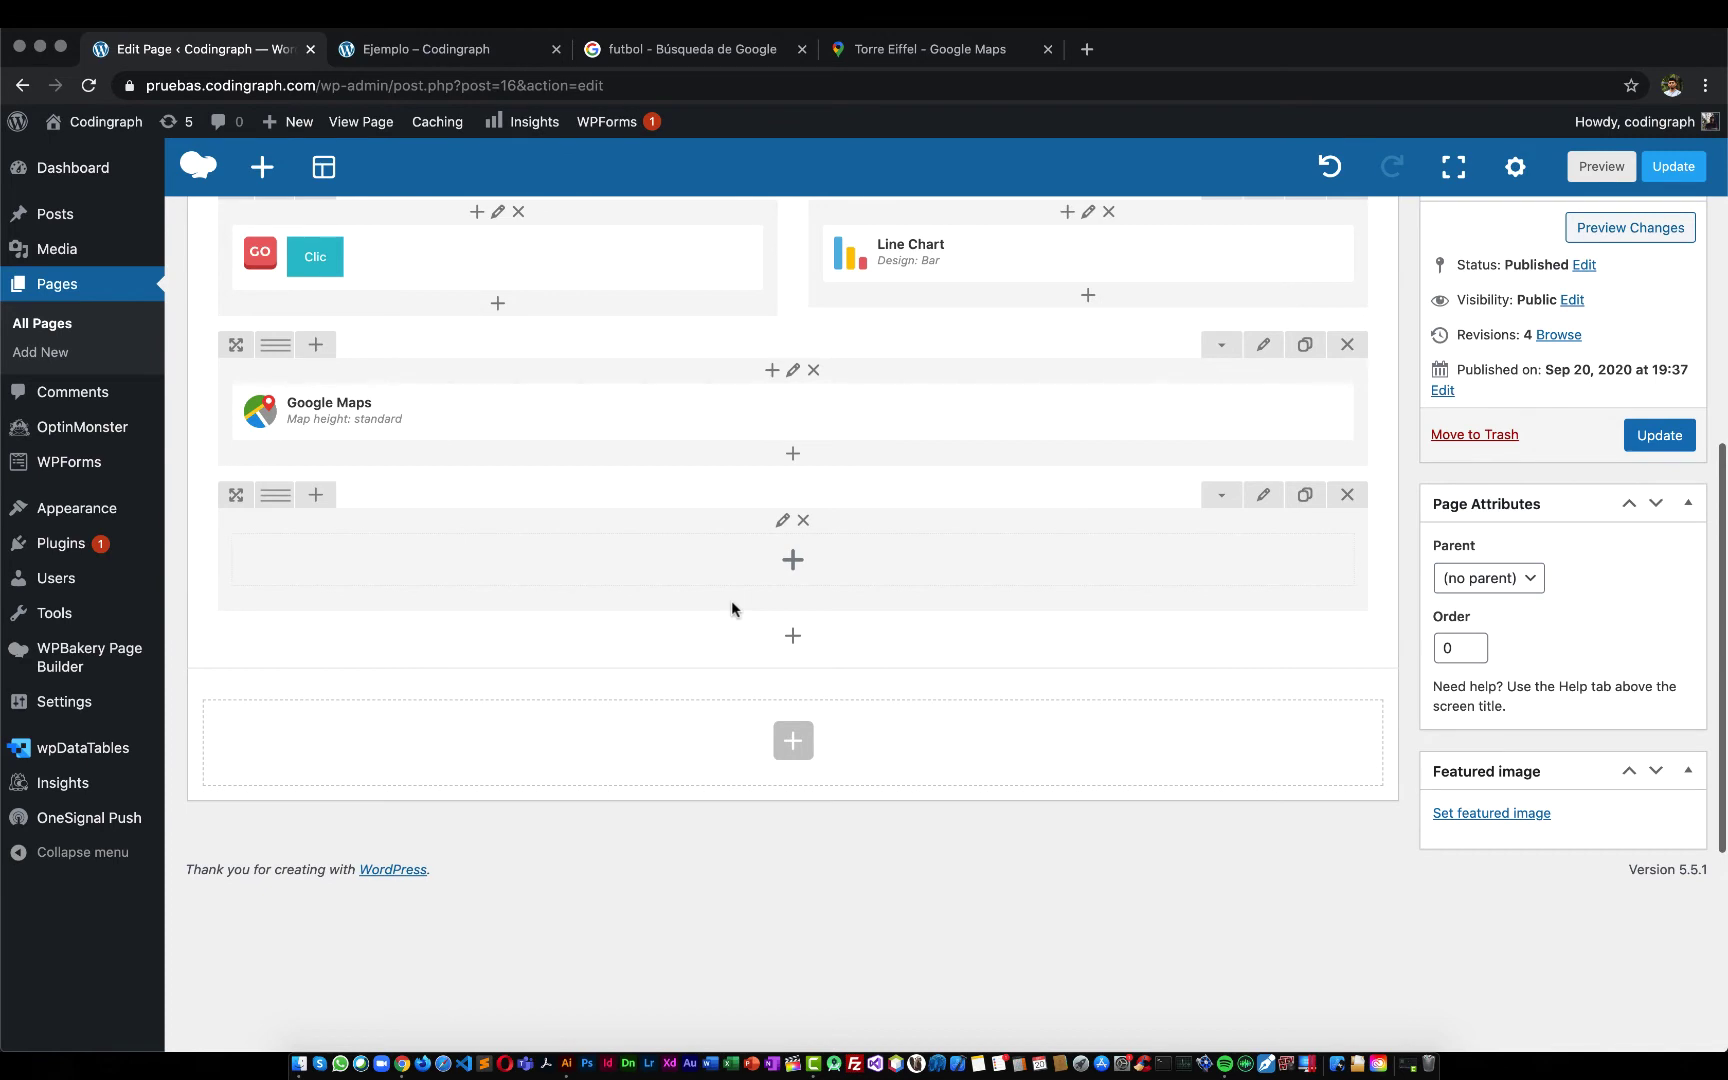
Review the editor's rows and the Parent options in Page Attributes, and compare them with the published Ejemplo page's layout
scroll(732, 608, "up", 5)
scroll(732, 608, "down", 2)
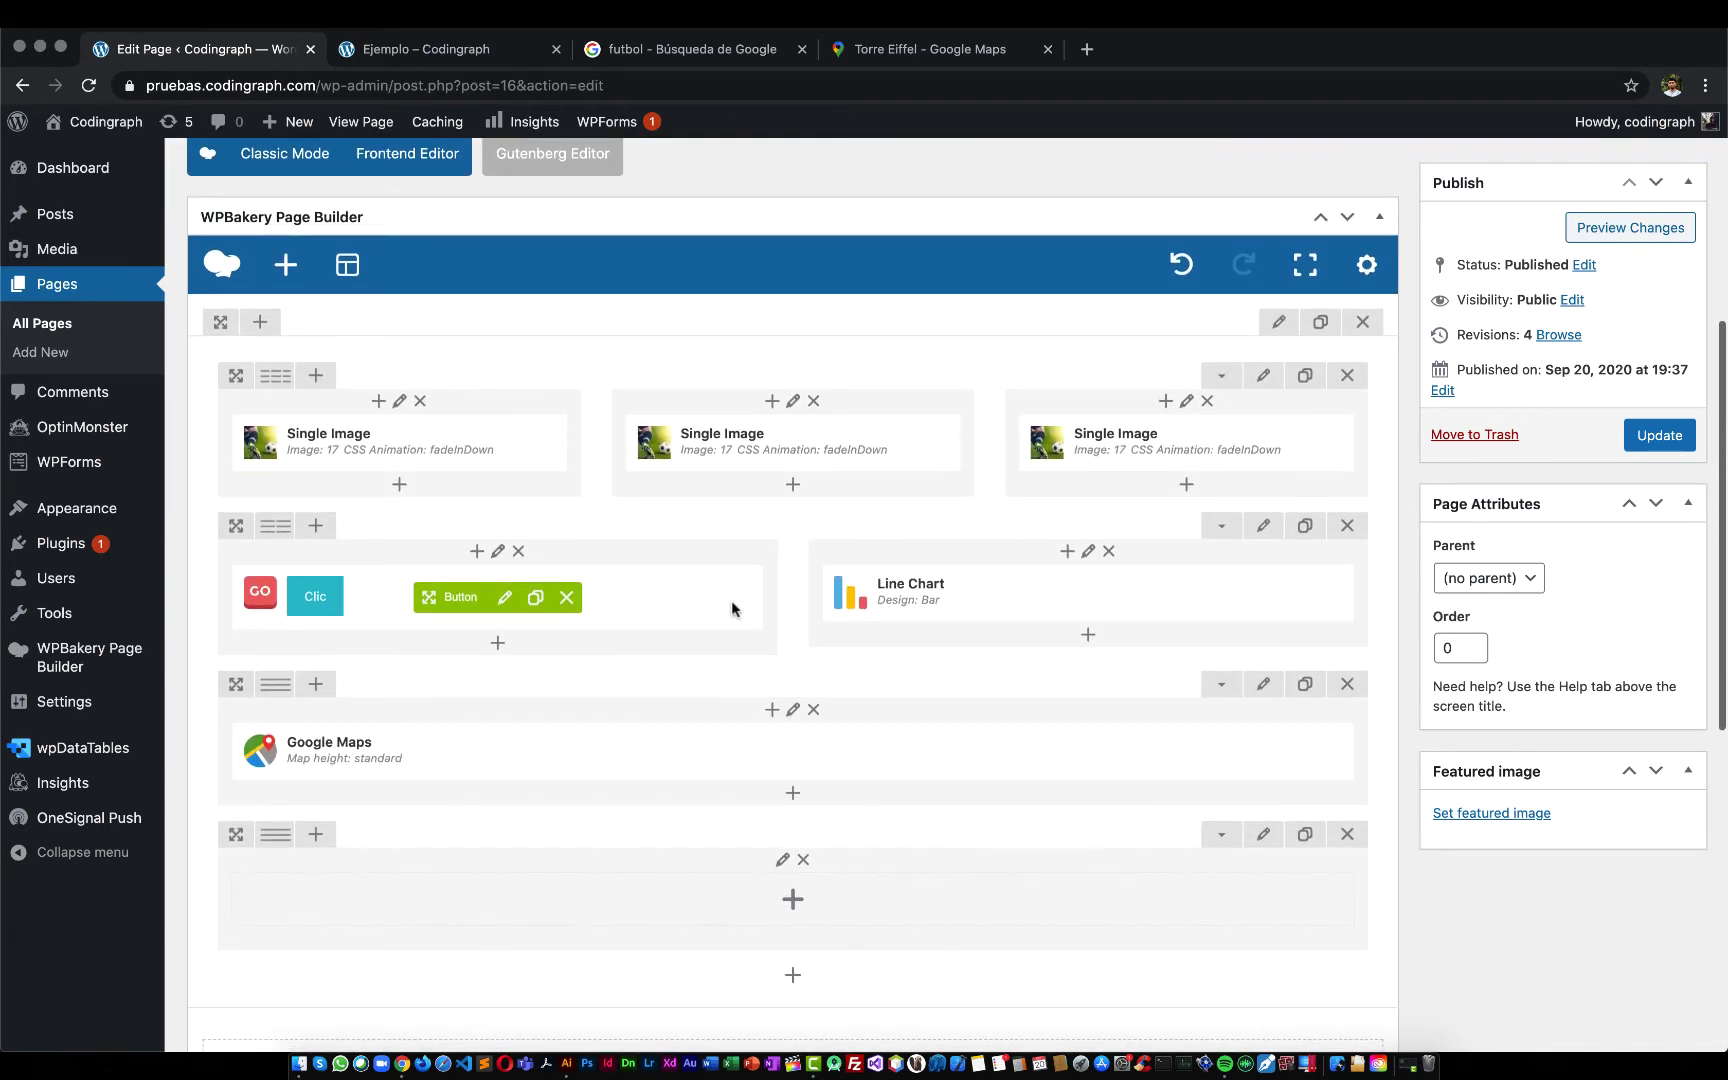
scroll(907, 690, "down", 2)
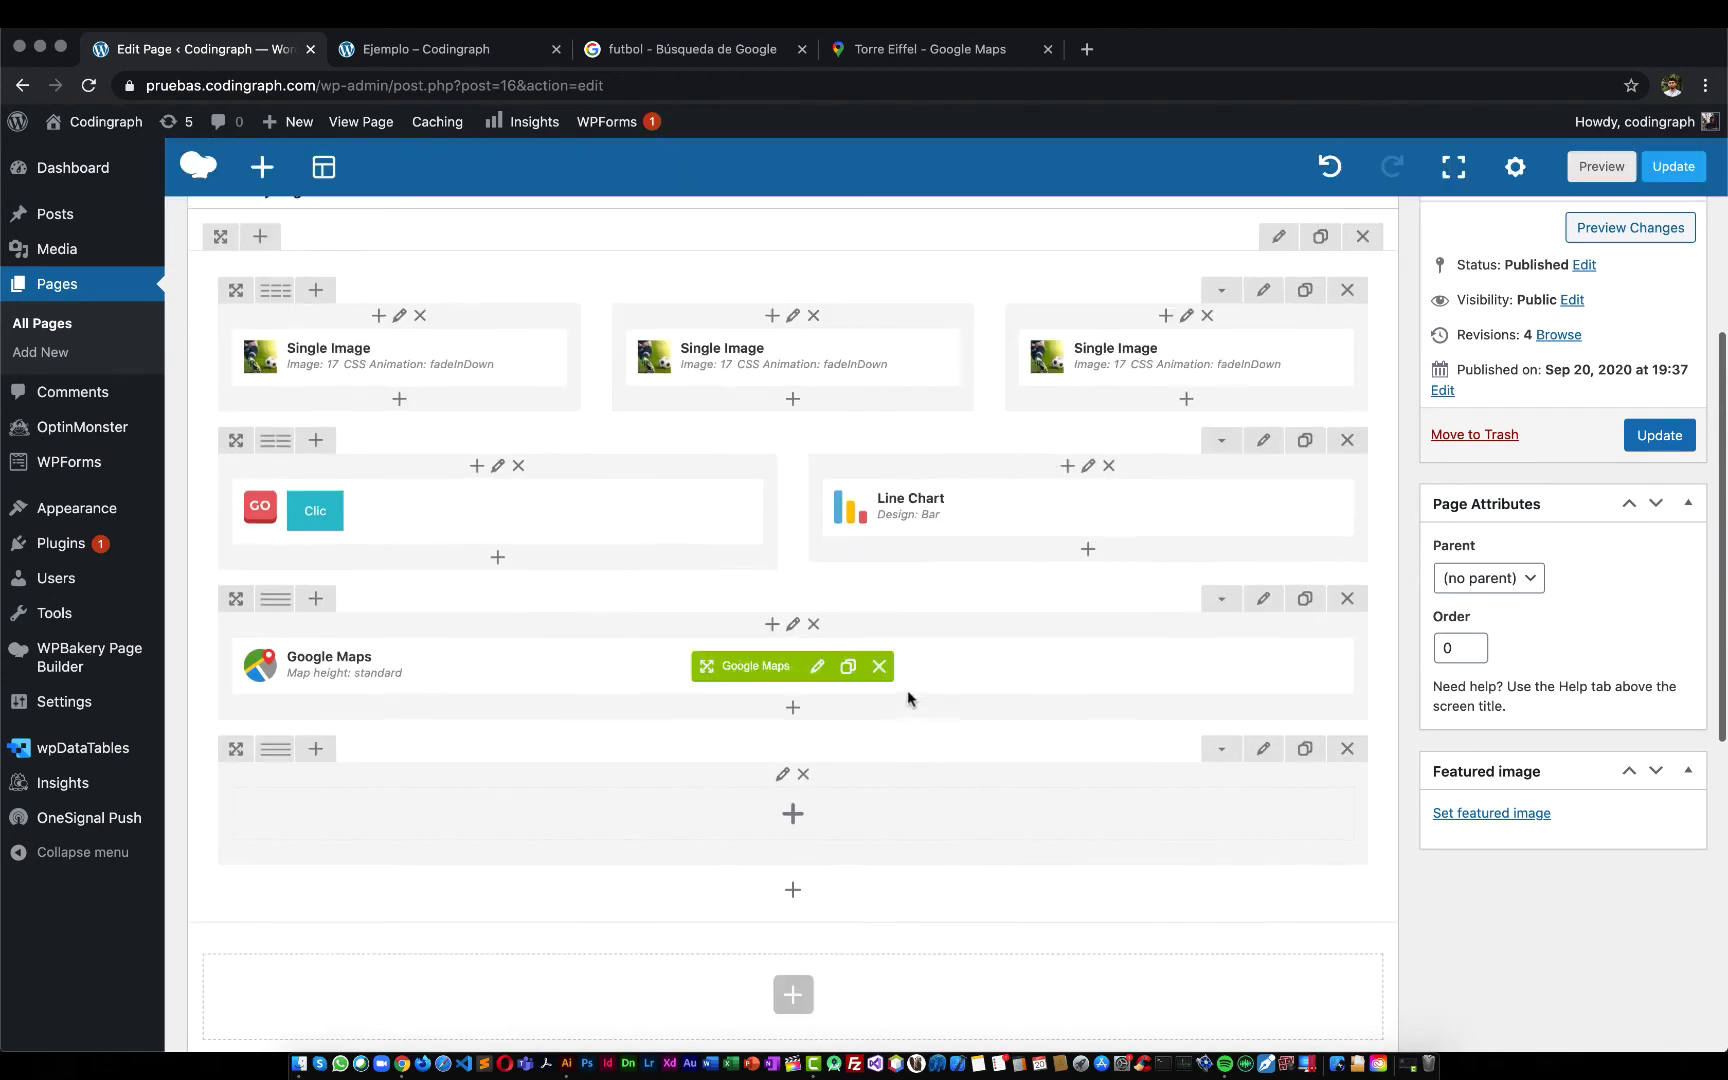
scroll(1087, 730, "up", 3)
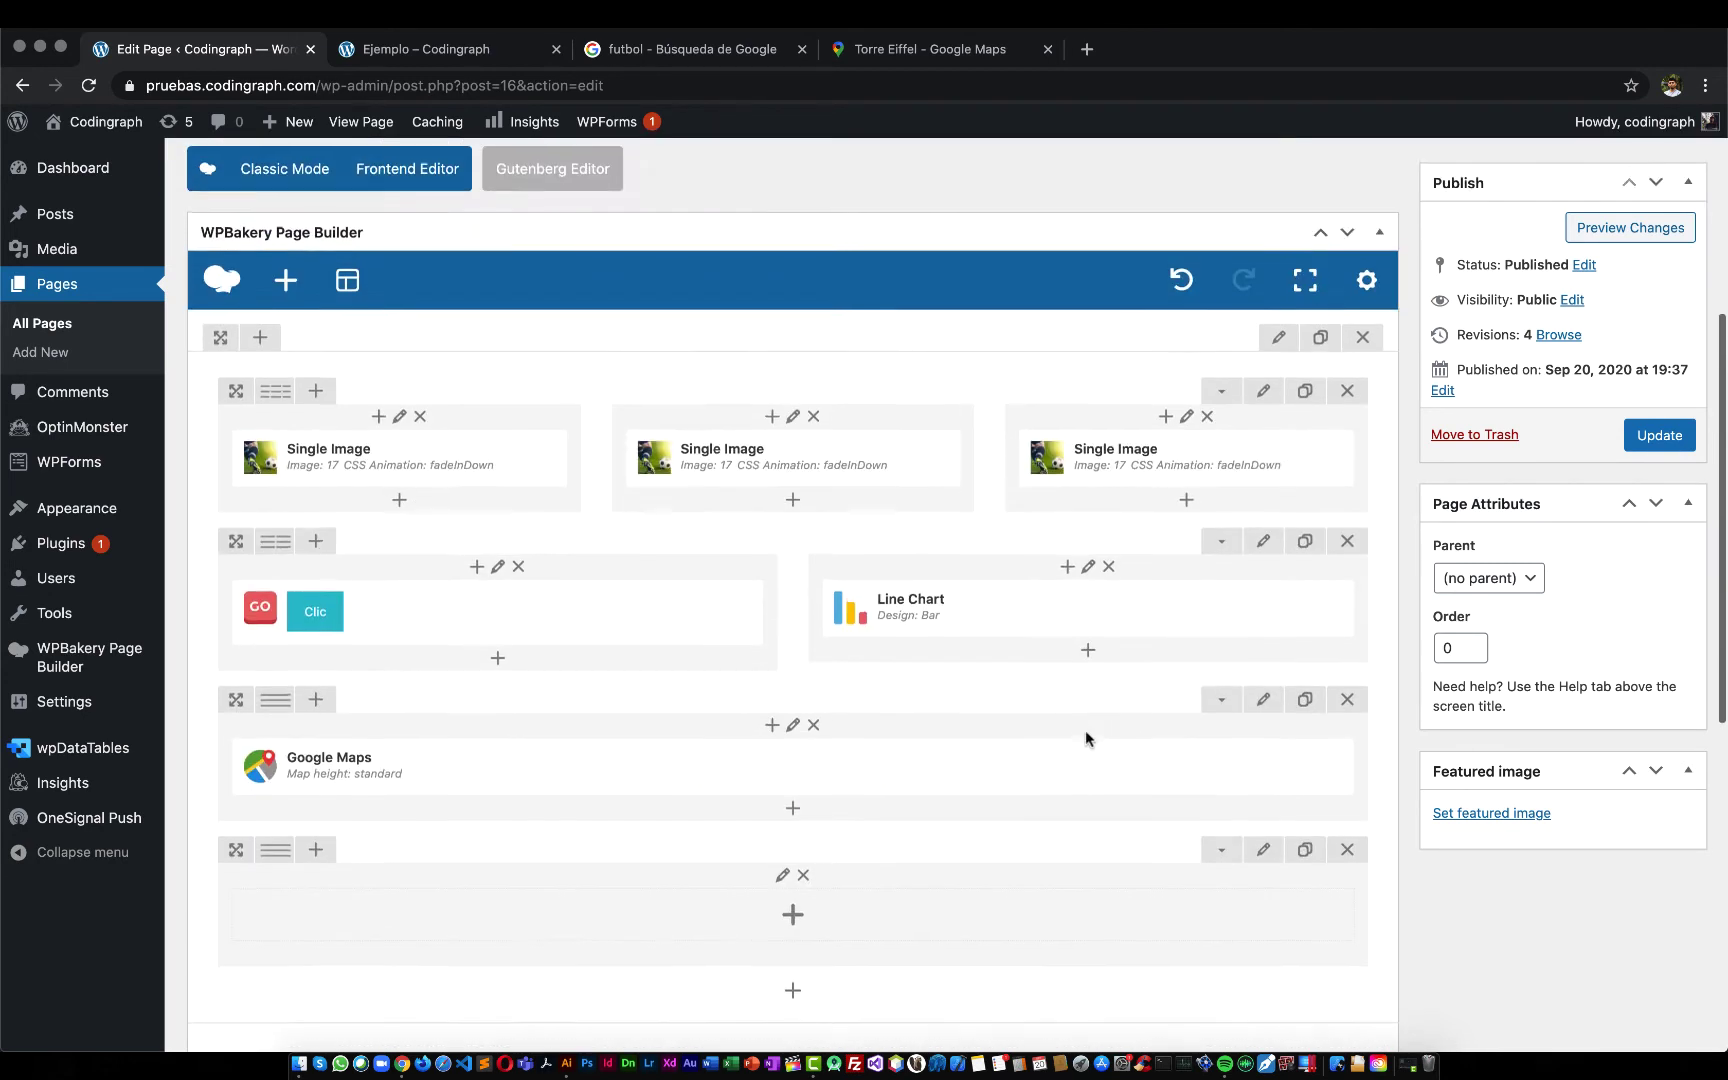
left_click(1516, 579)
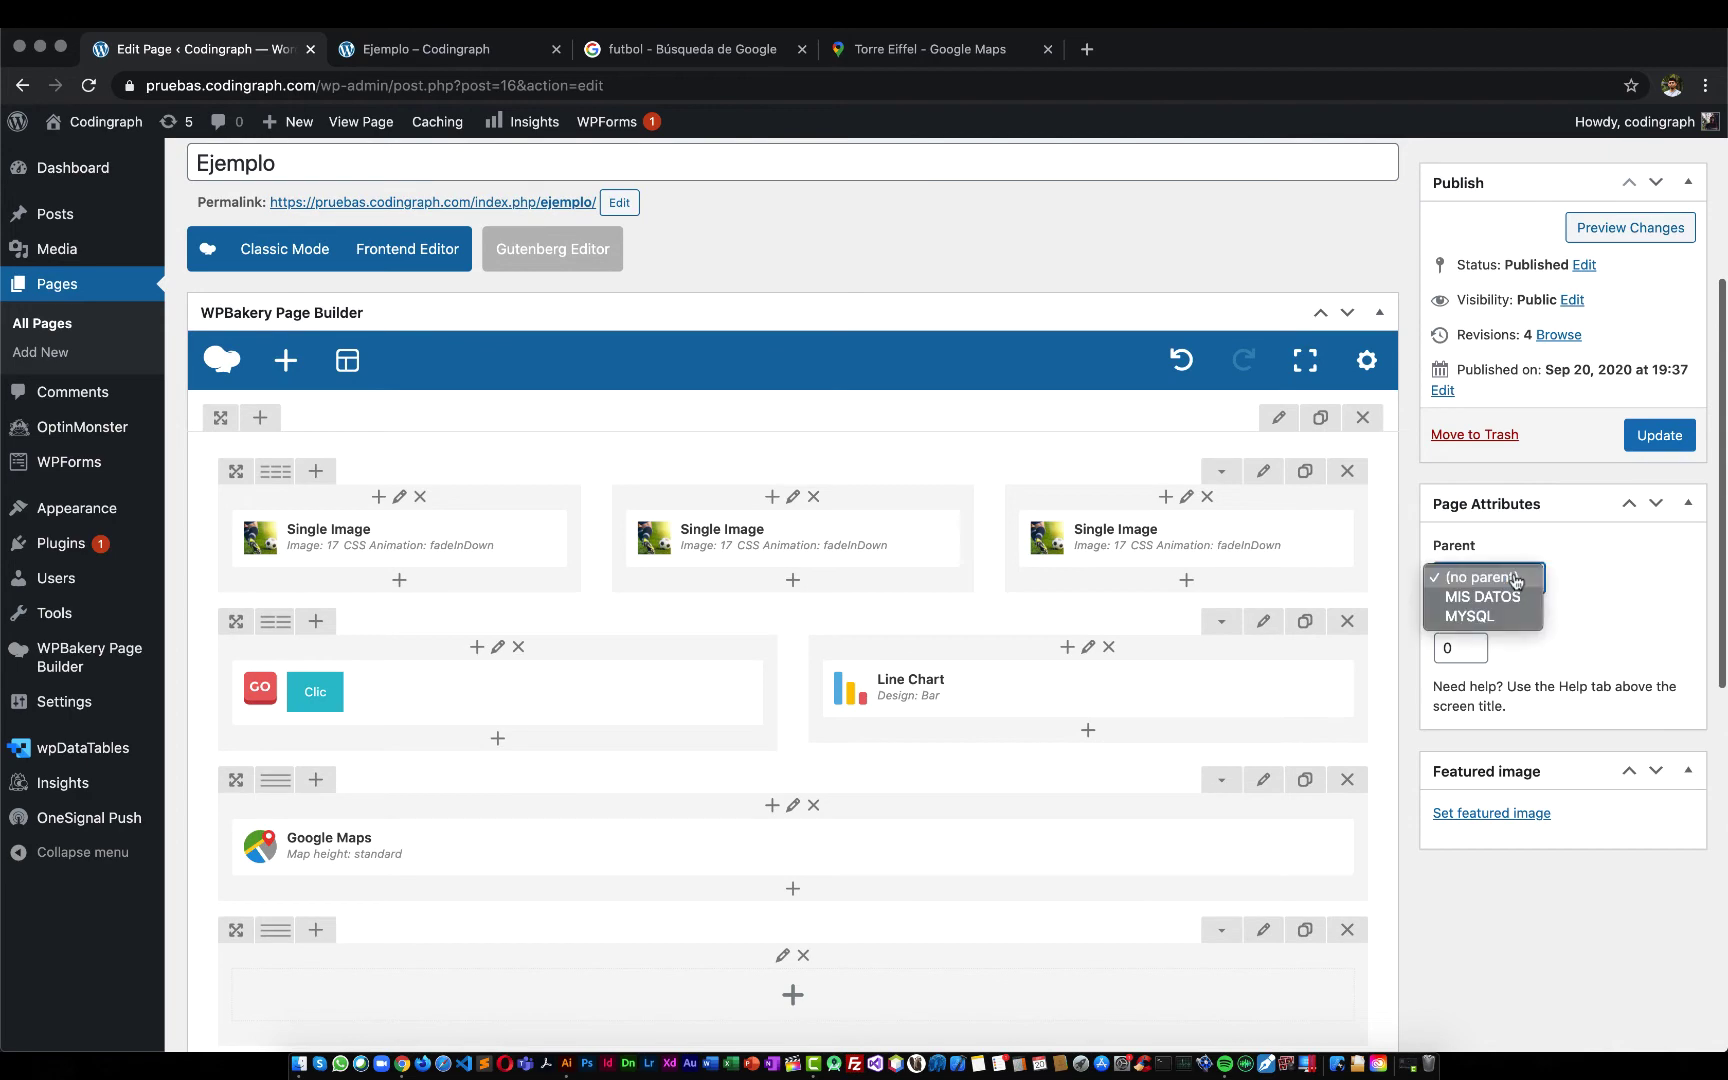
left_click(1596, 606)
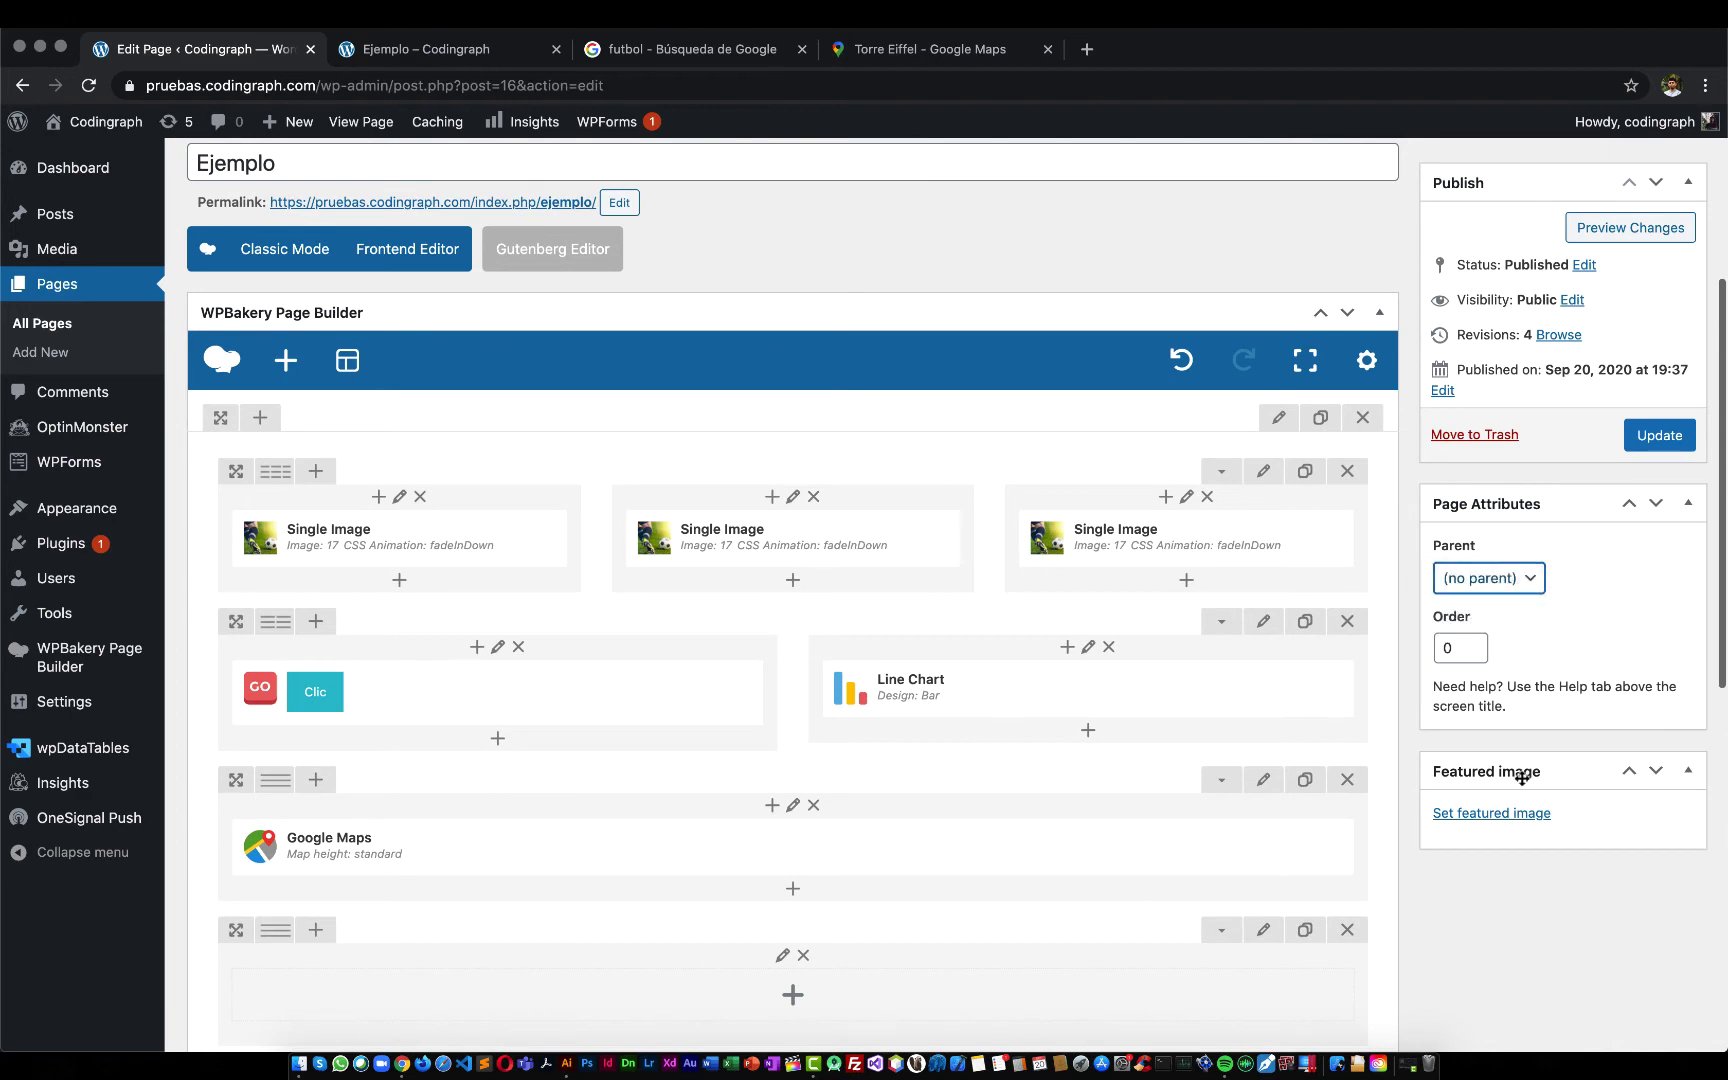
scroll(1519, 778, "down", 10)
scroll(1519, 778, "up", 15)
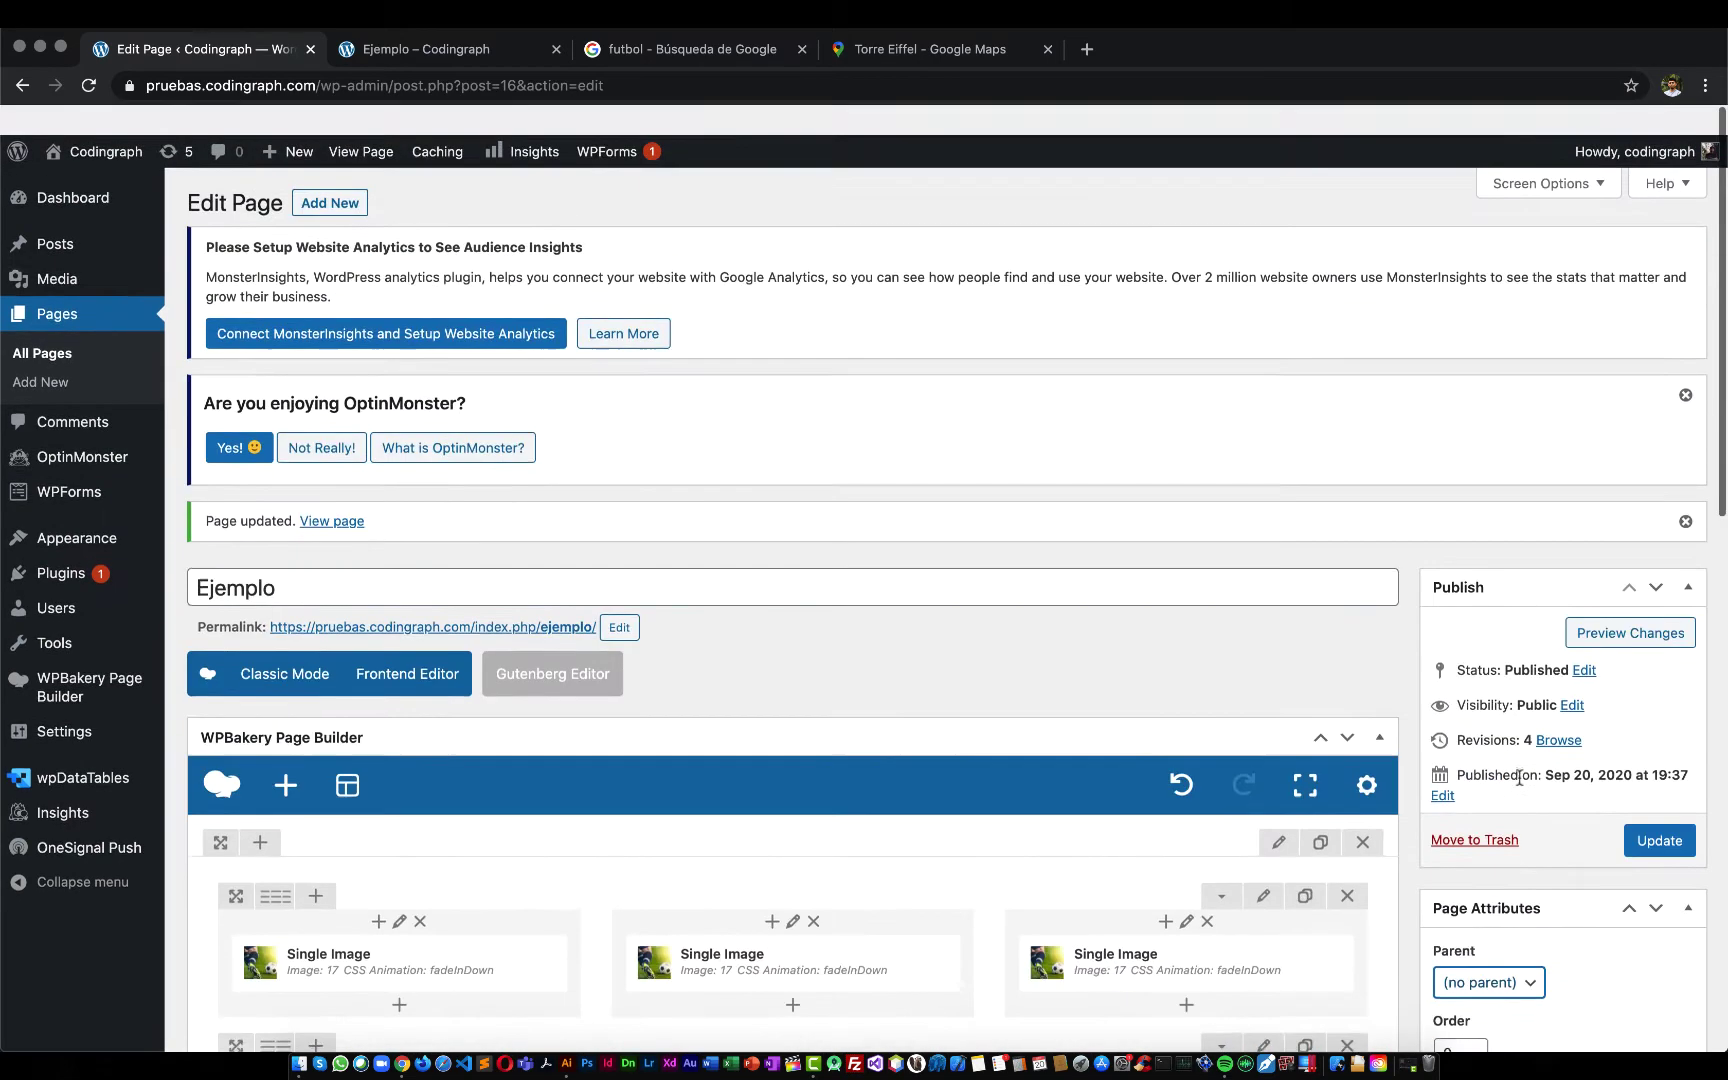
scroll(1040, 380, "down", 1)
scroll(1040, 380, "down", 6)
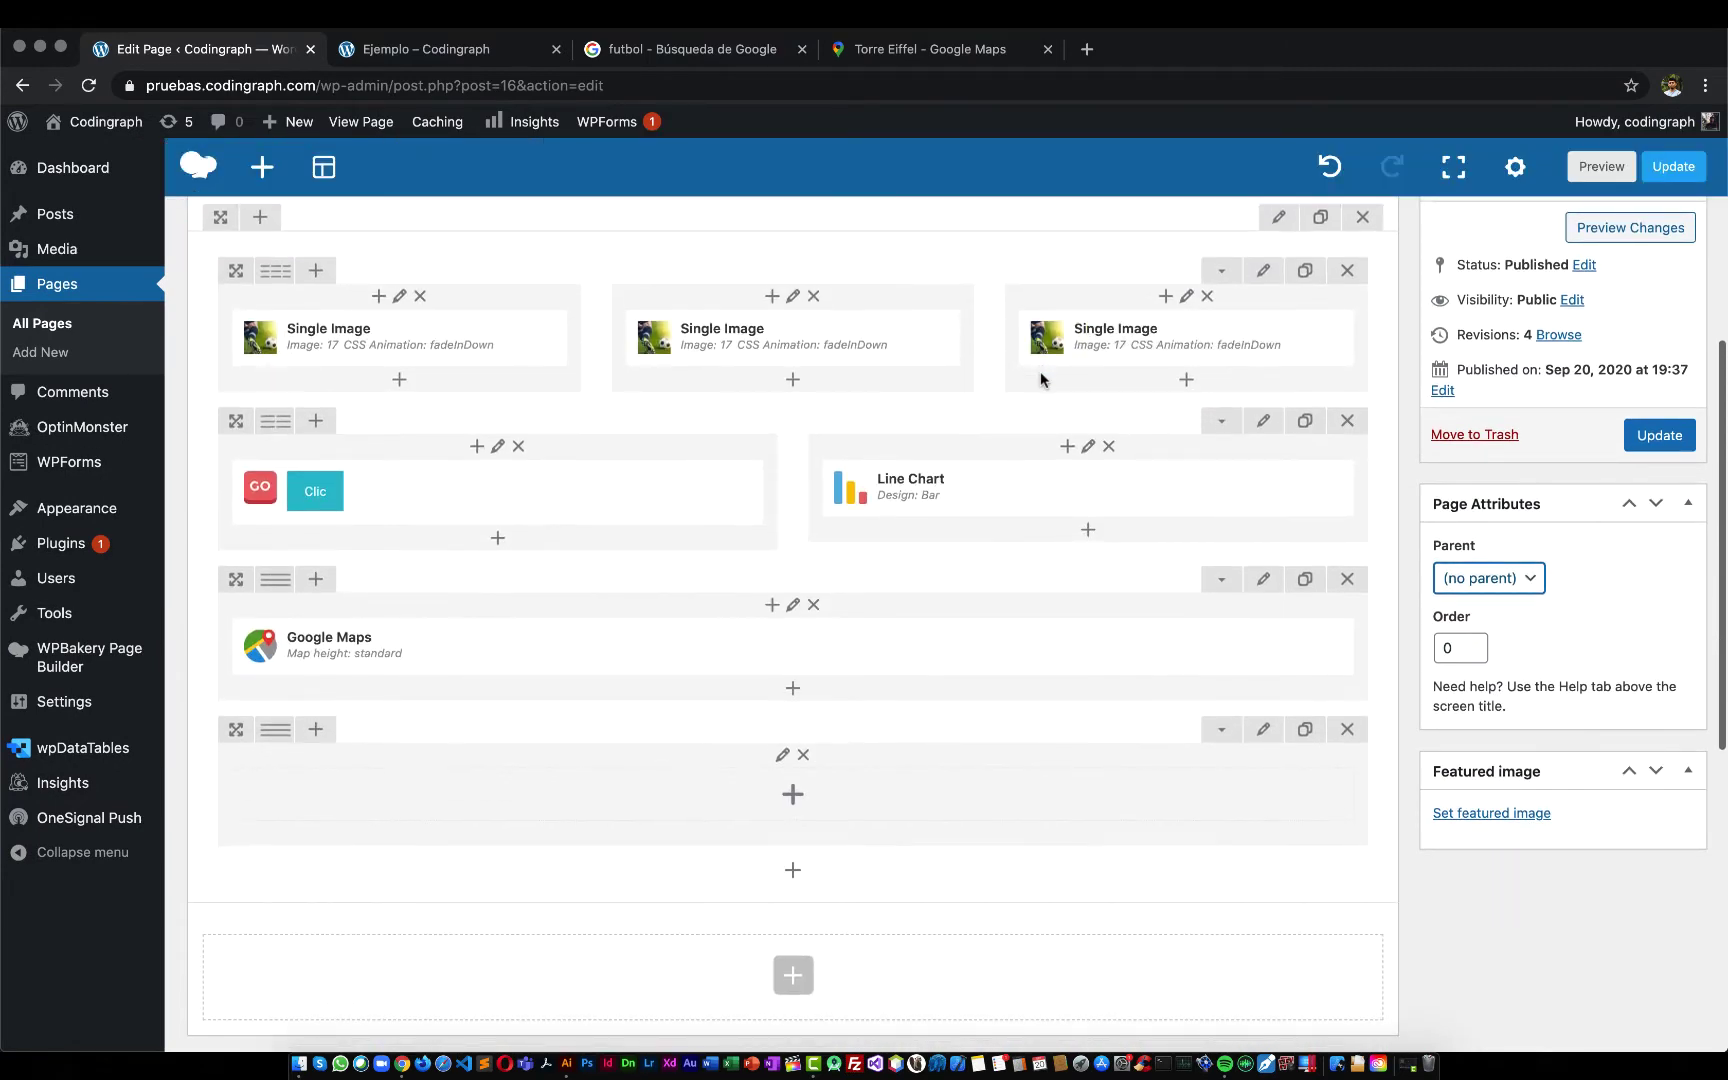
left_click(640, 49)
left_click(480, 49)
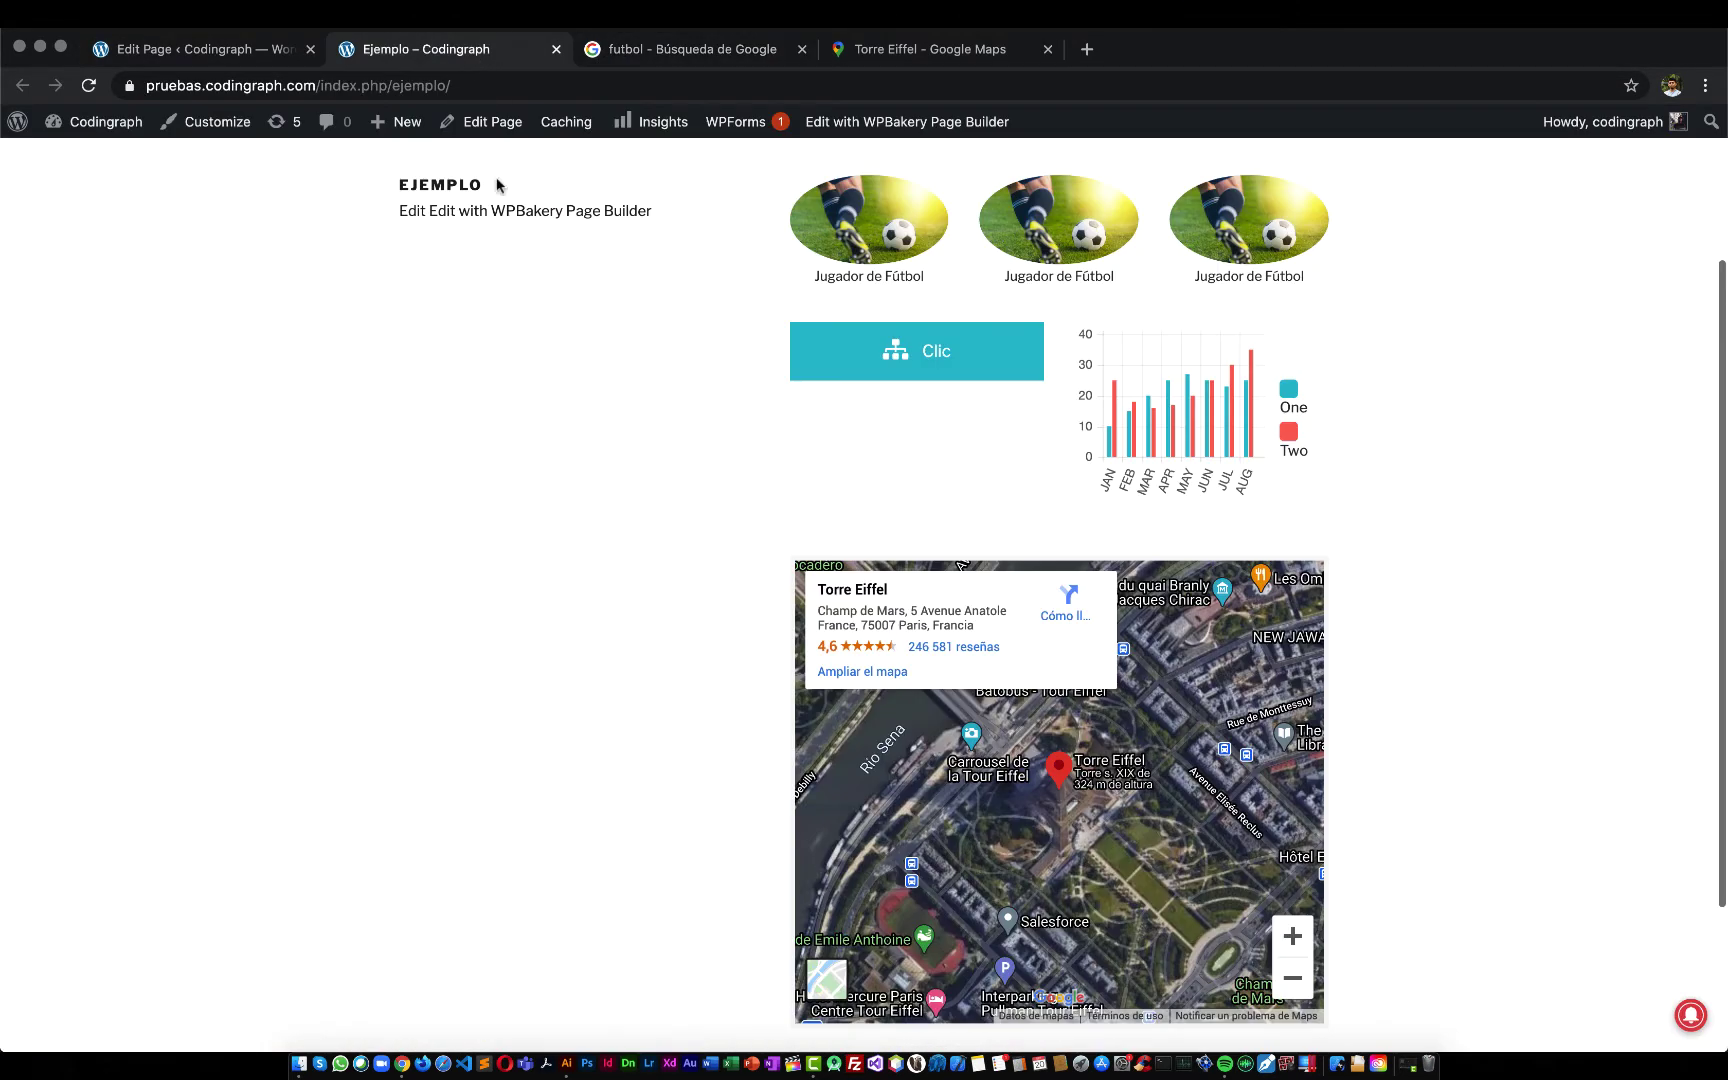
scroll(451, 791, "up", 3)
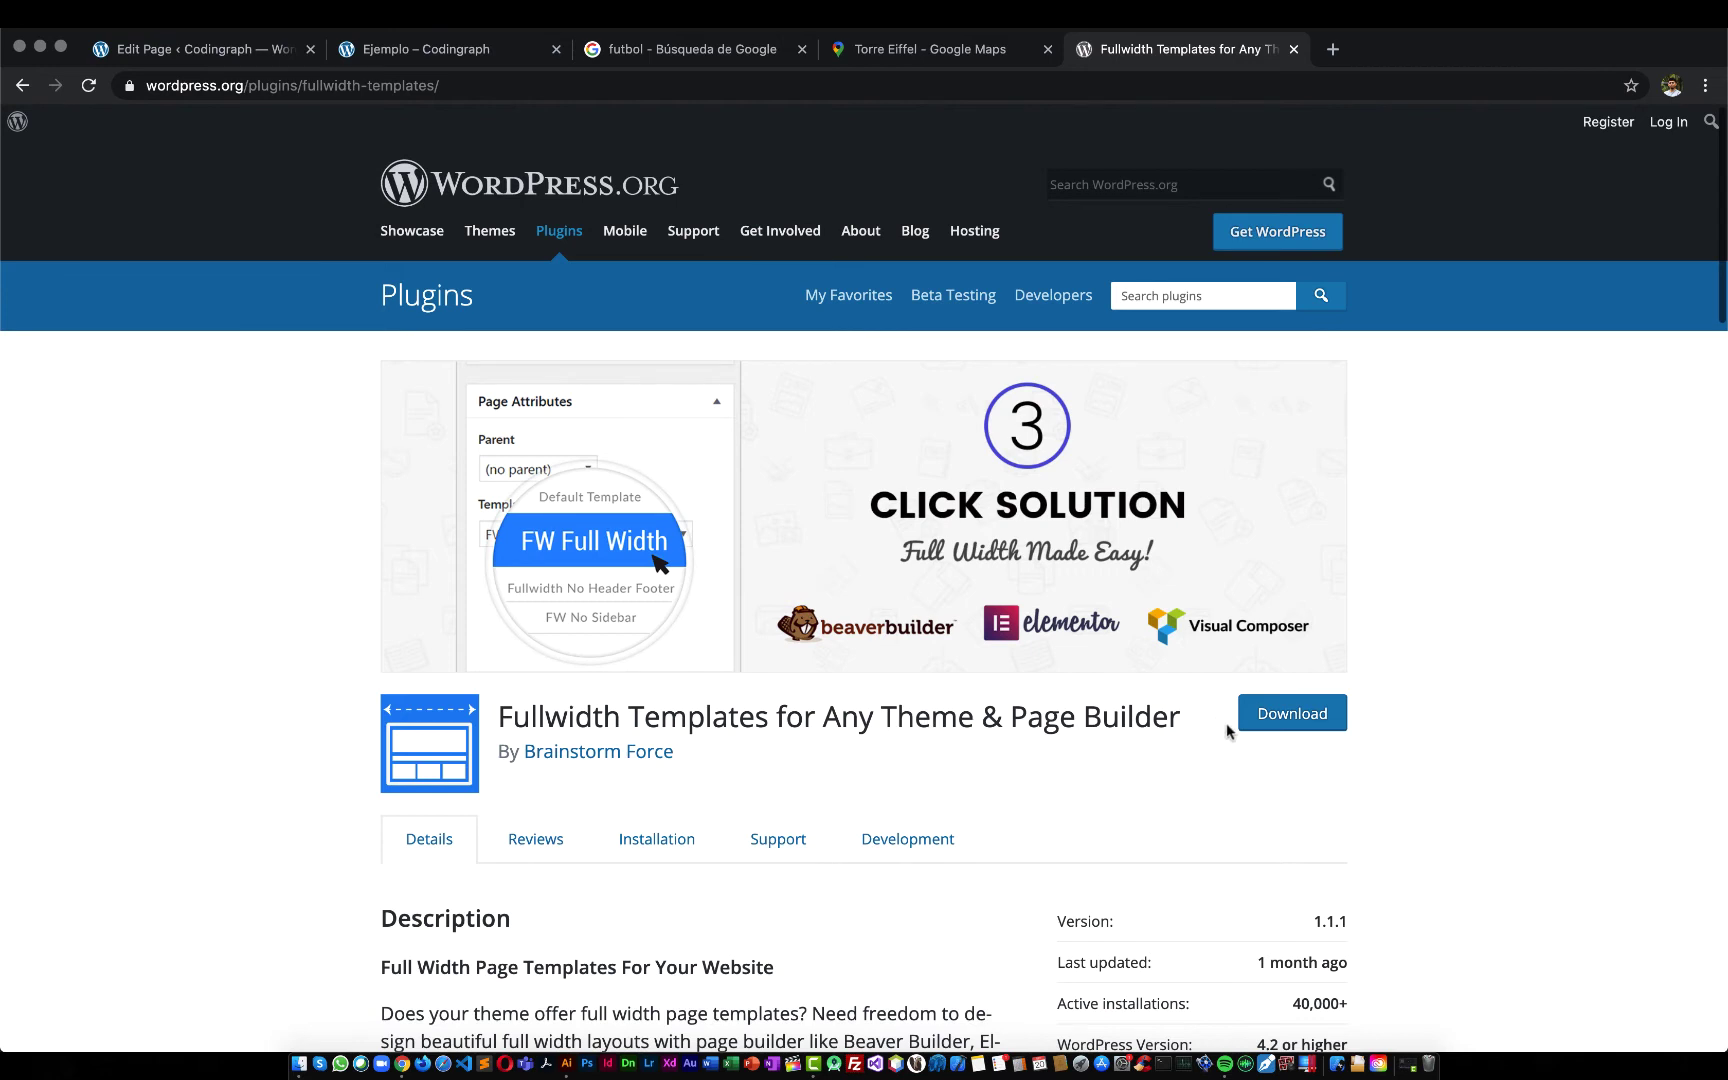
Download the Fullwidth Templates for Any Theme & Page Builder plugin and open the site's plugin administration in a new tab
left_click(1275, 722)
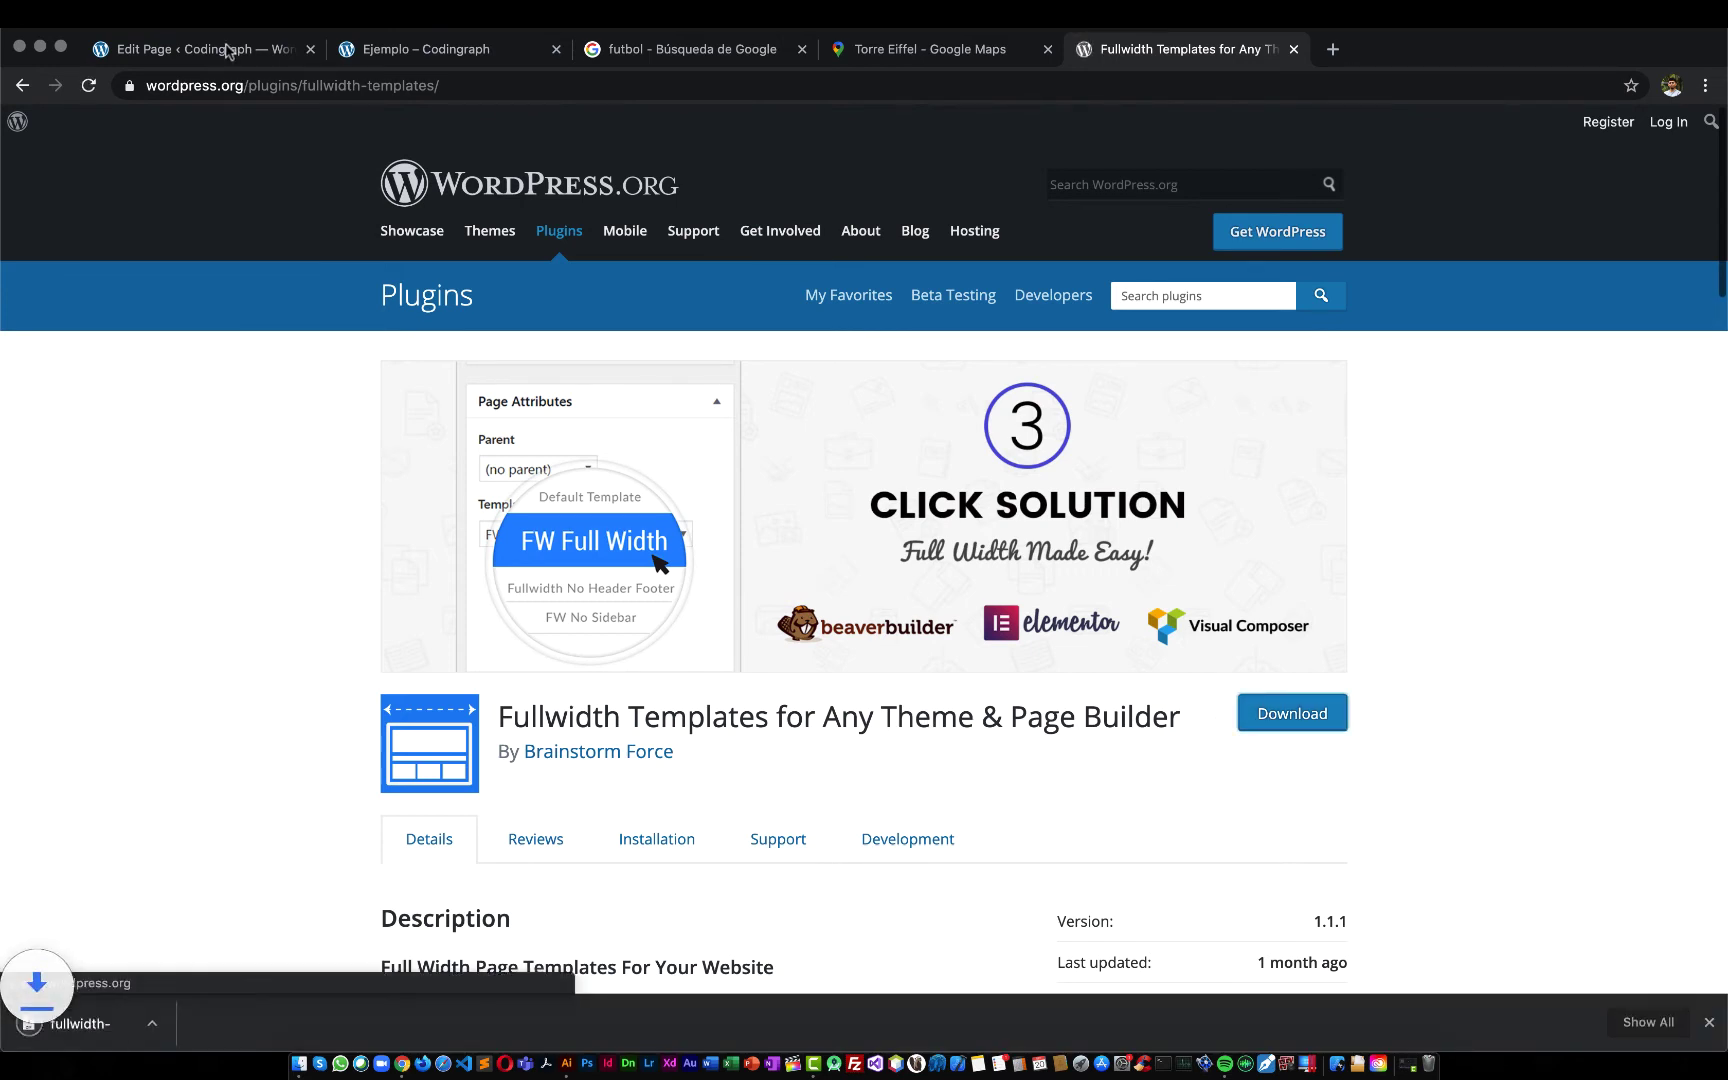
left_click(215, 50)
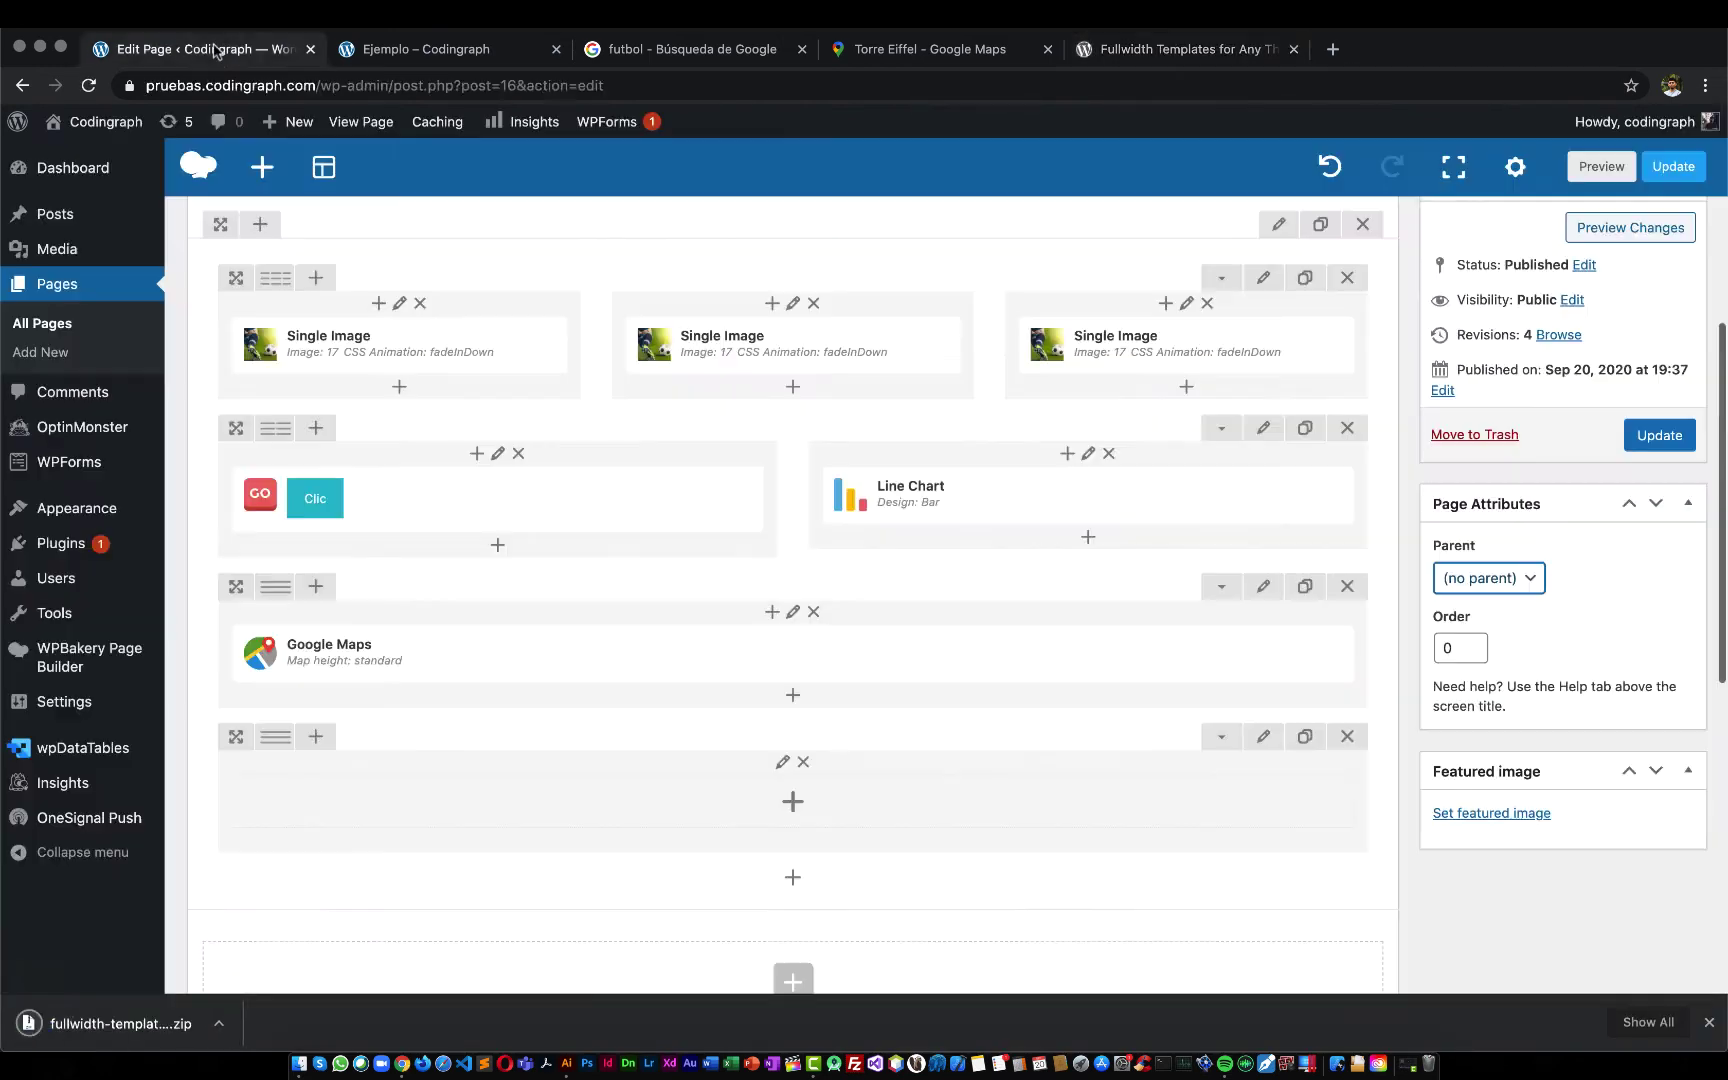
right_click(94, 542)
left_click(150, 547)
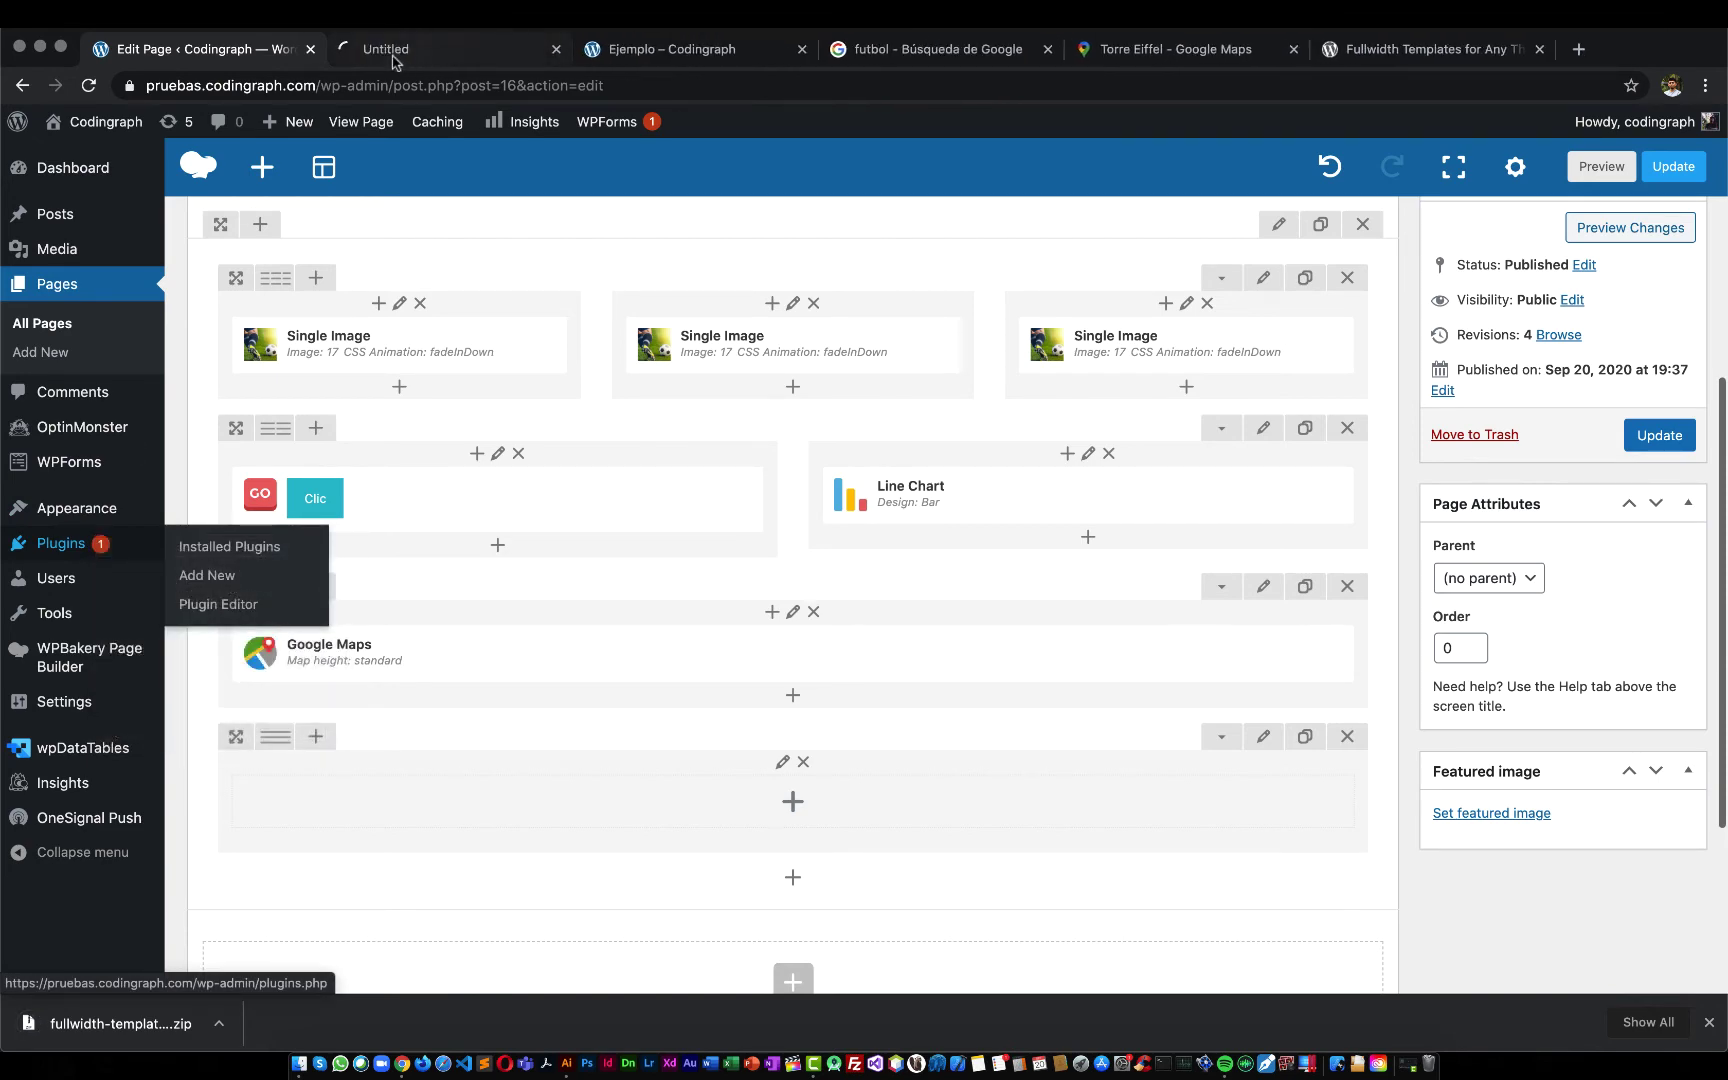
left_click(388, 52)
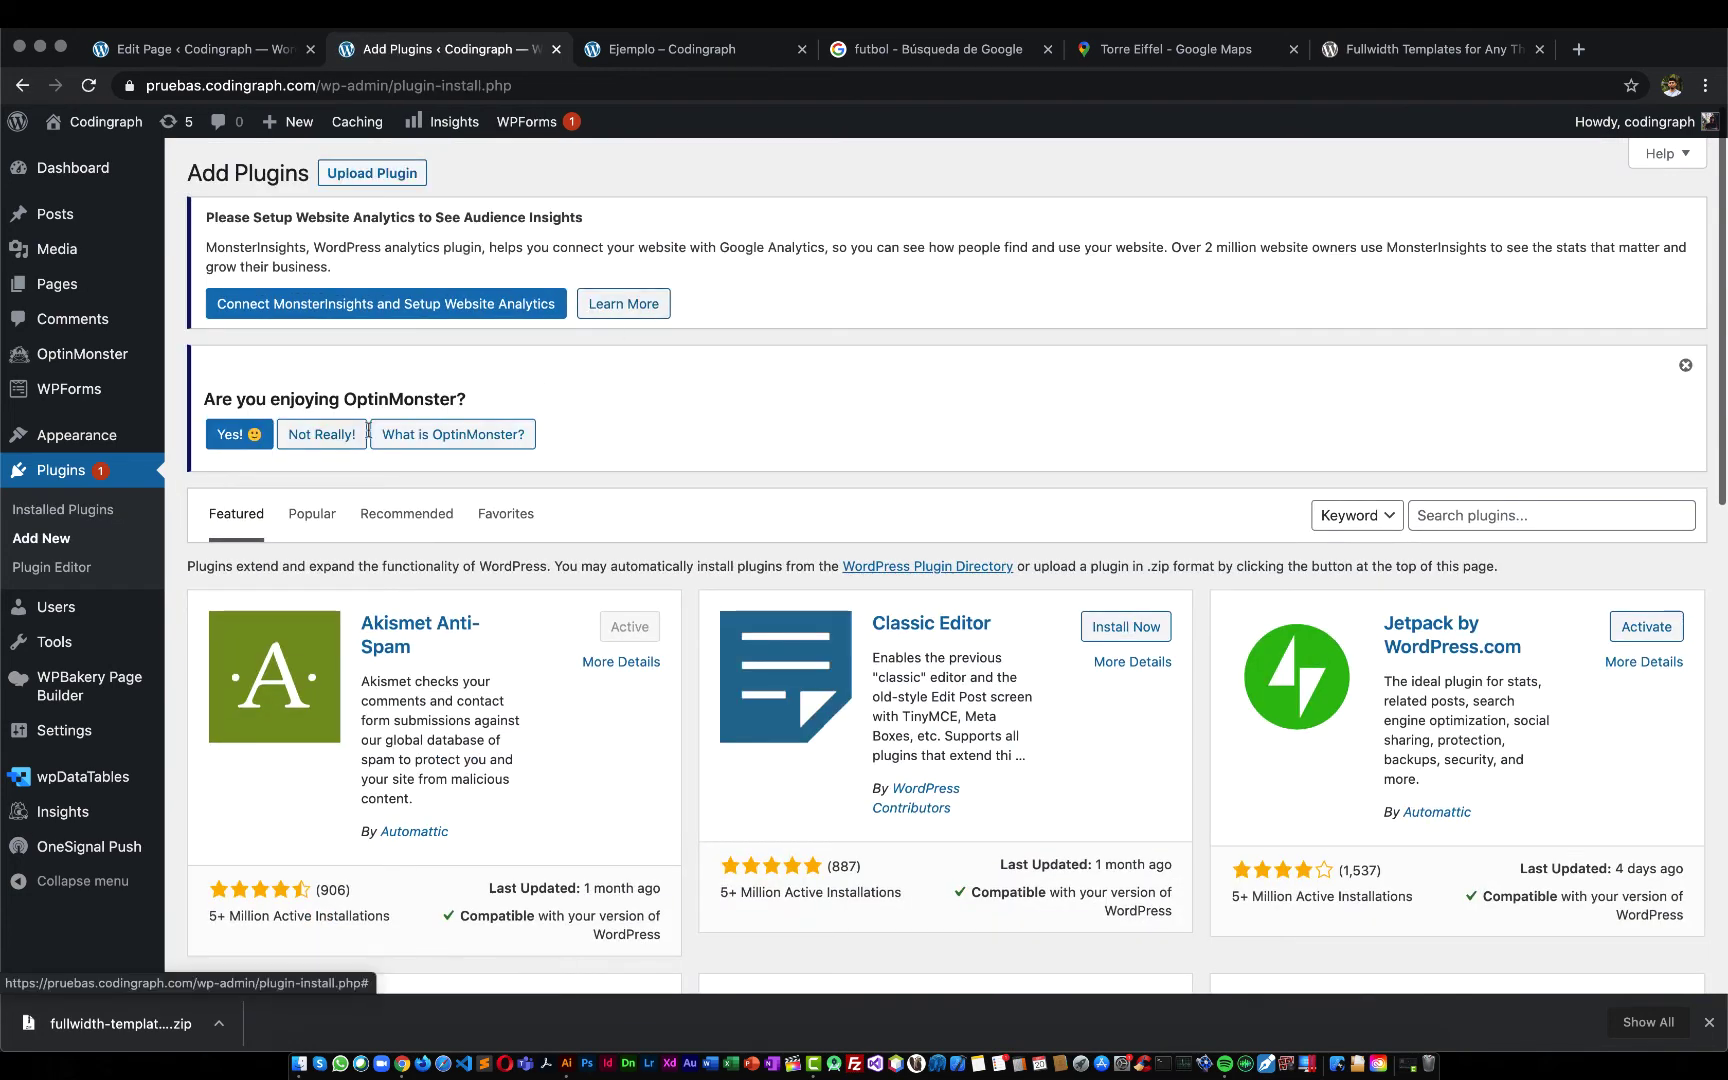
Upload the plugin file fullwidth-templates.1.1.1.zip to the site and install it
left_click(405, 173)
left_click(765, 655)
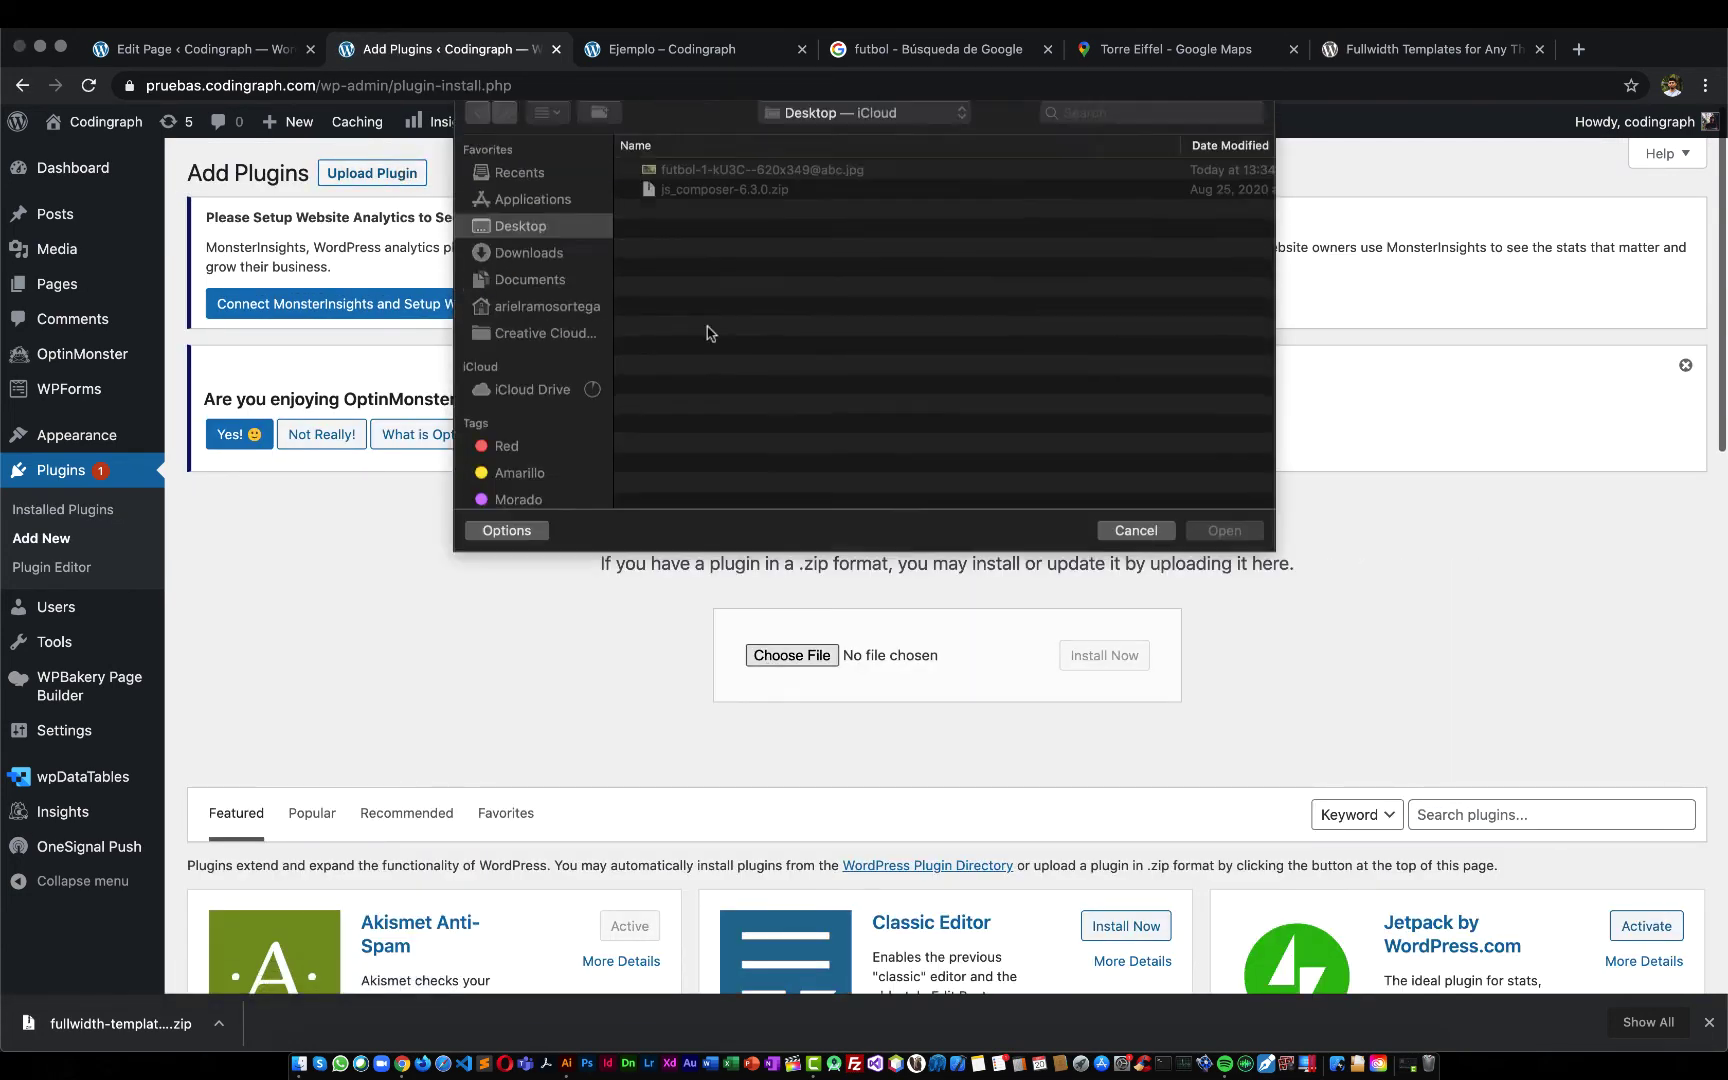
double_click(733, 168)
left_click(1106, 660)
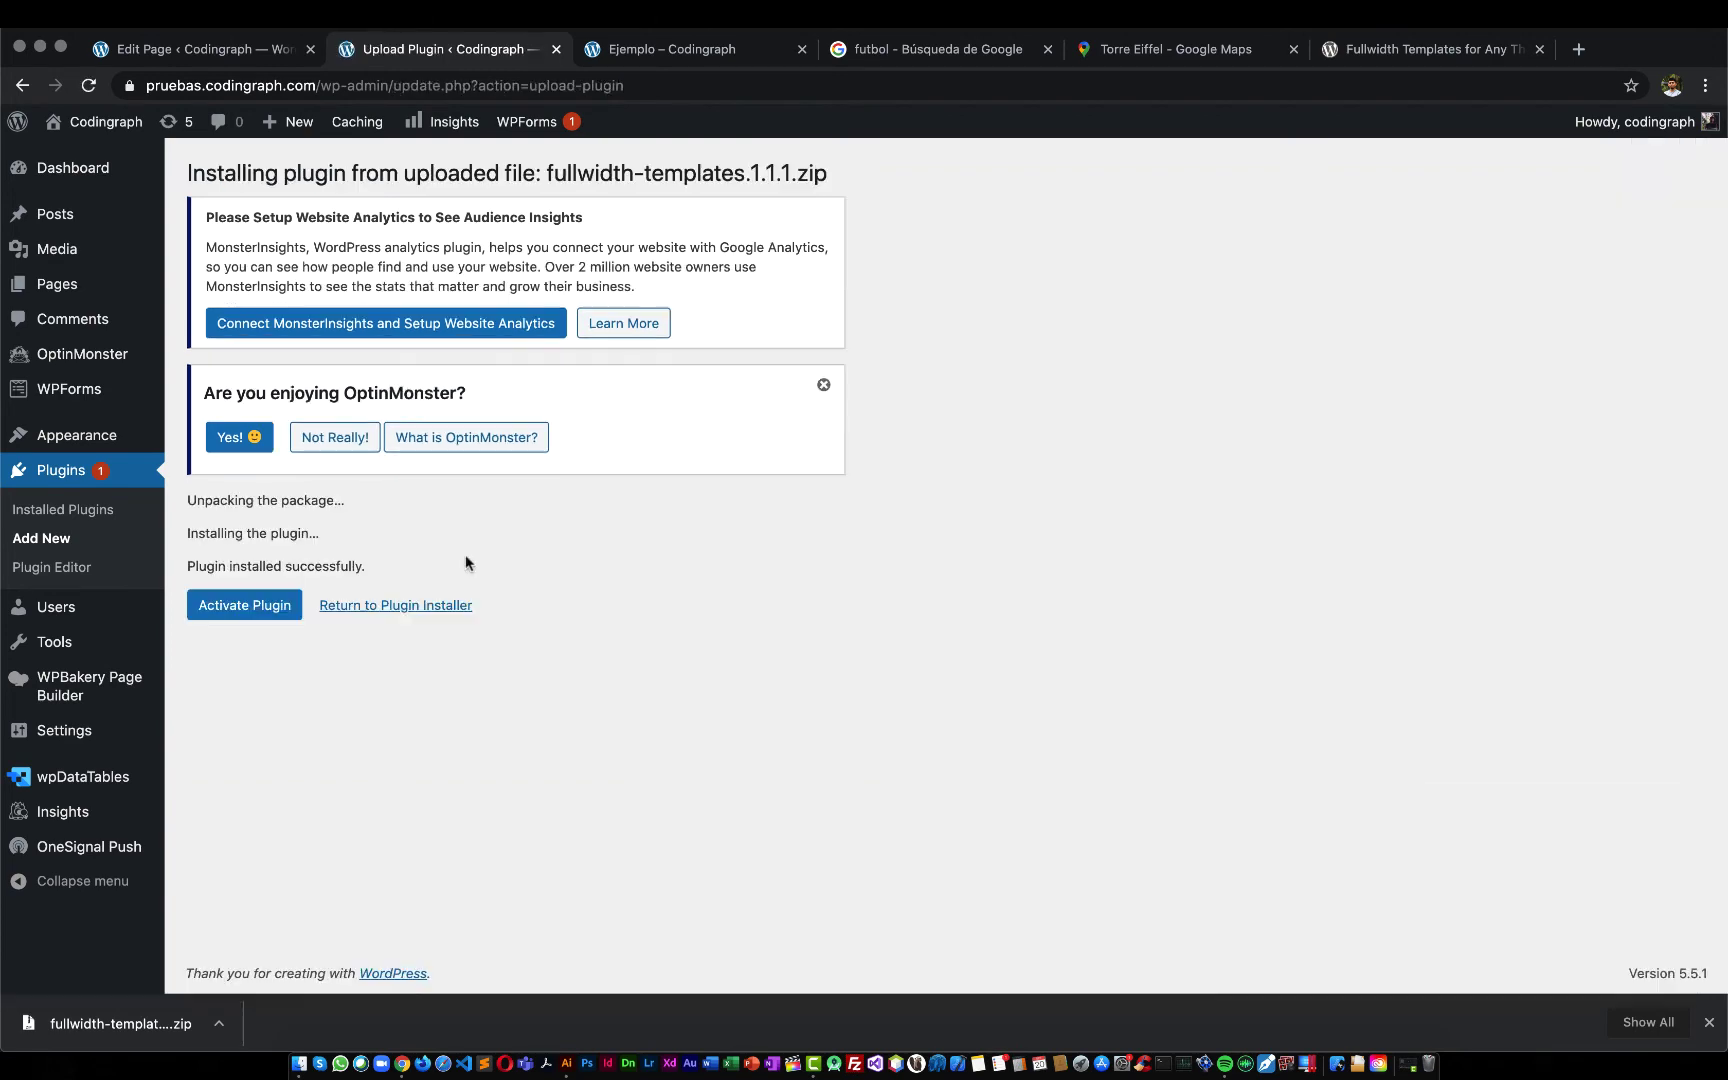
Activate the newly installed Fullwidth Templates plugin, then return to the page editor and update the page, keeping its unsaved changes
left_click(244, 605)
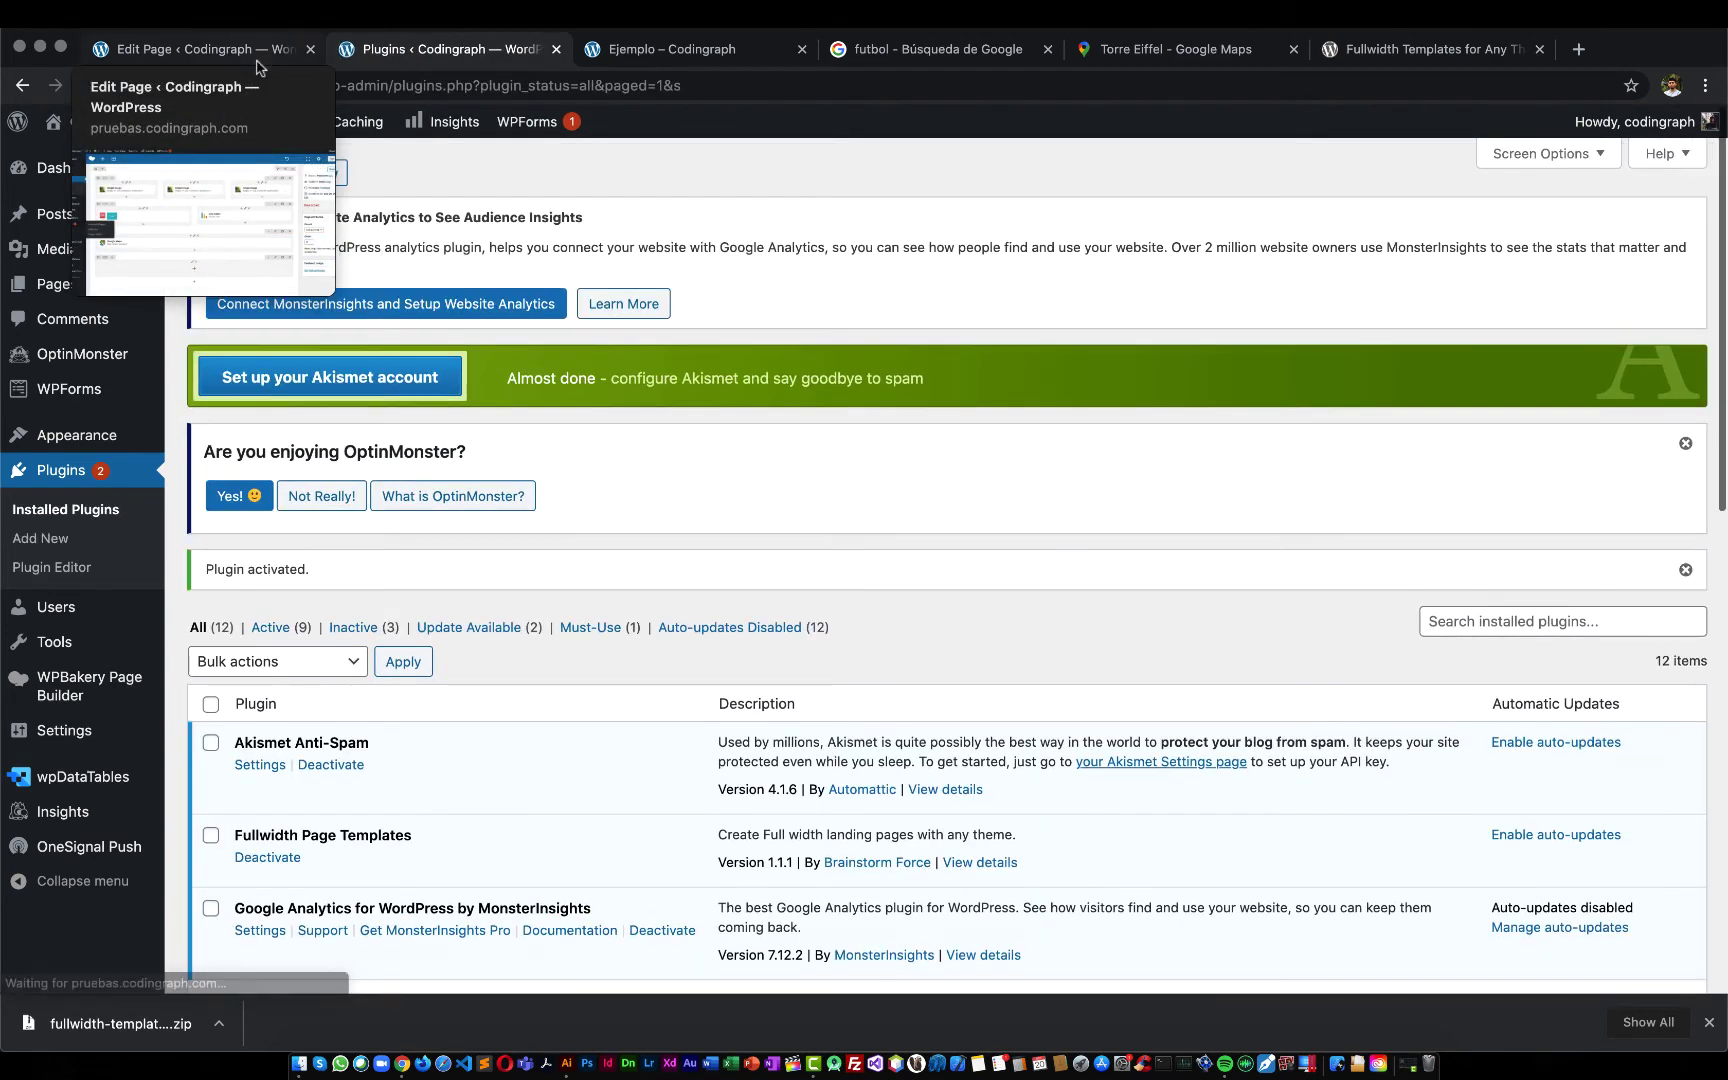
left_click(200, 49)
key("super+r")
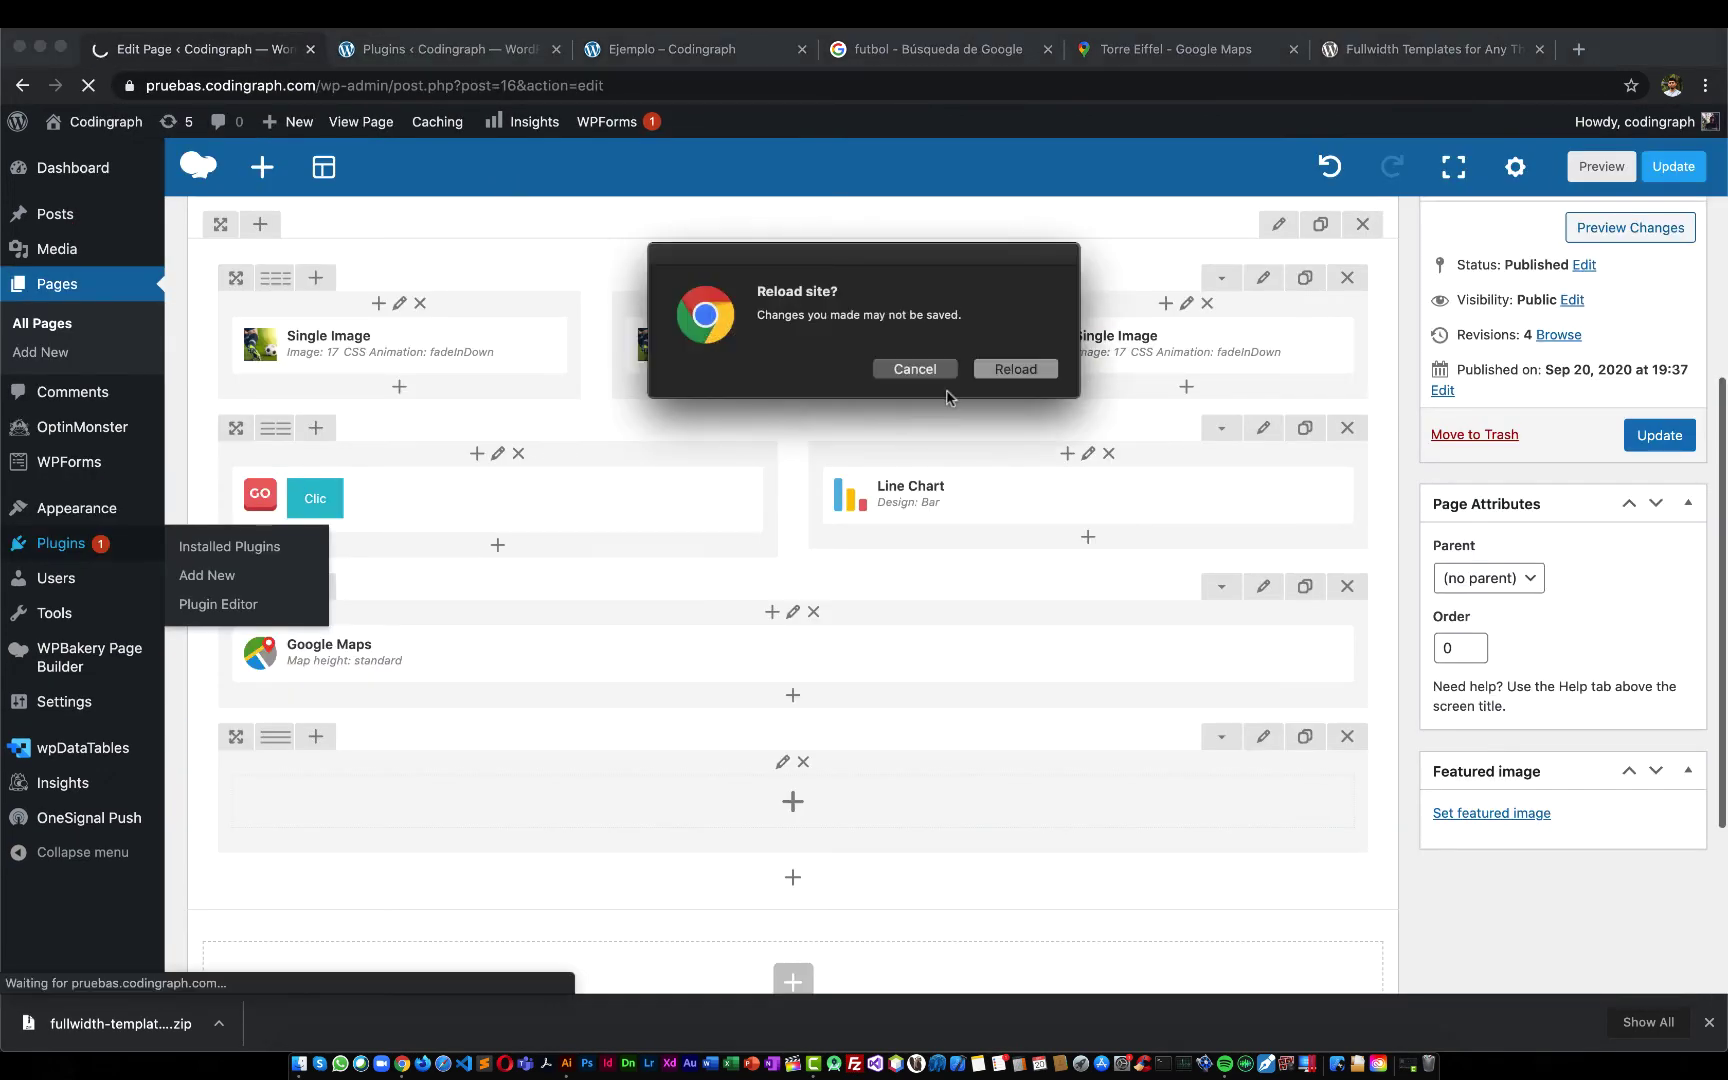
left_click(914, 369)
left_click(1659, 435)
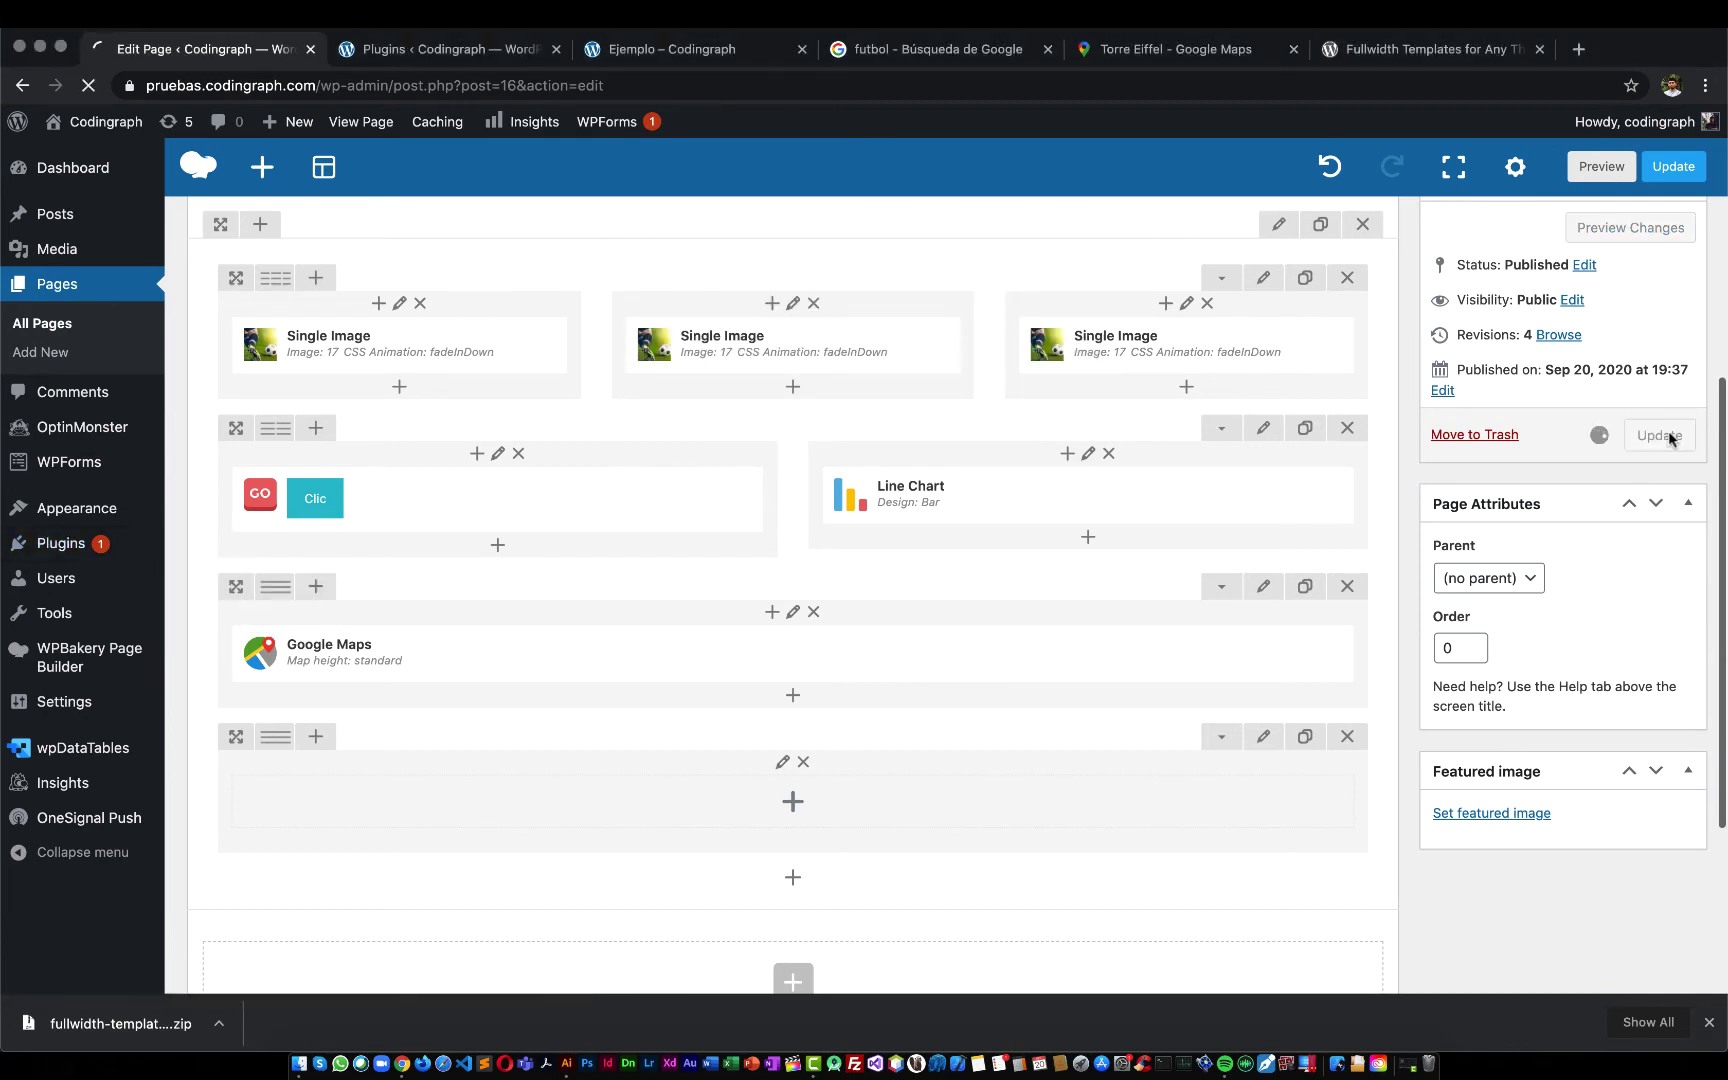
Set the page's template to FW Fullwidth in its page attributes and update the page
left_click(1471, 646)
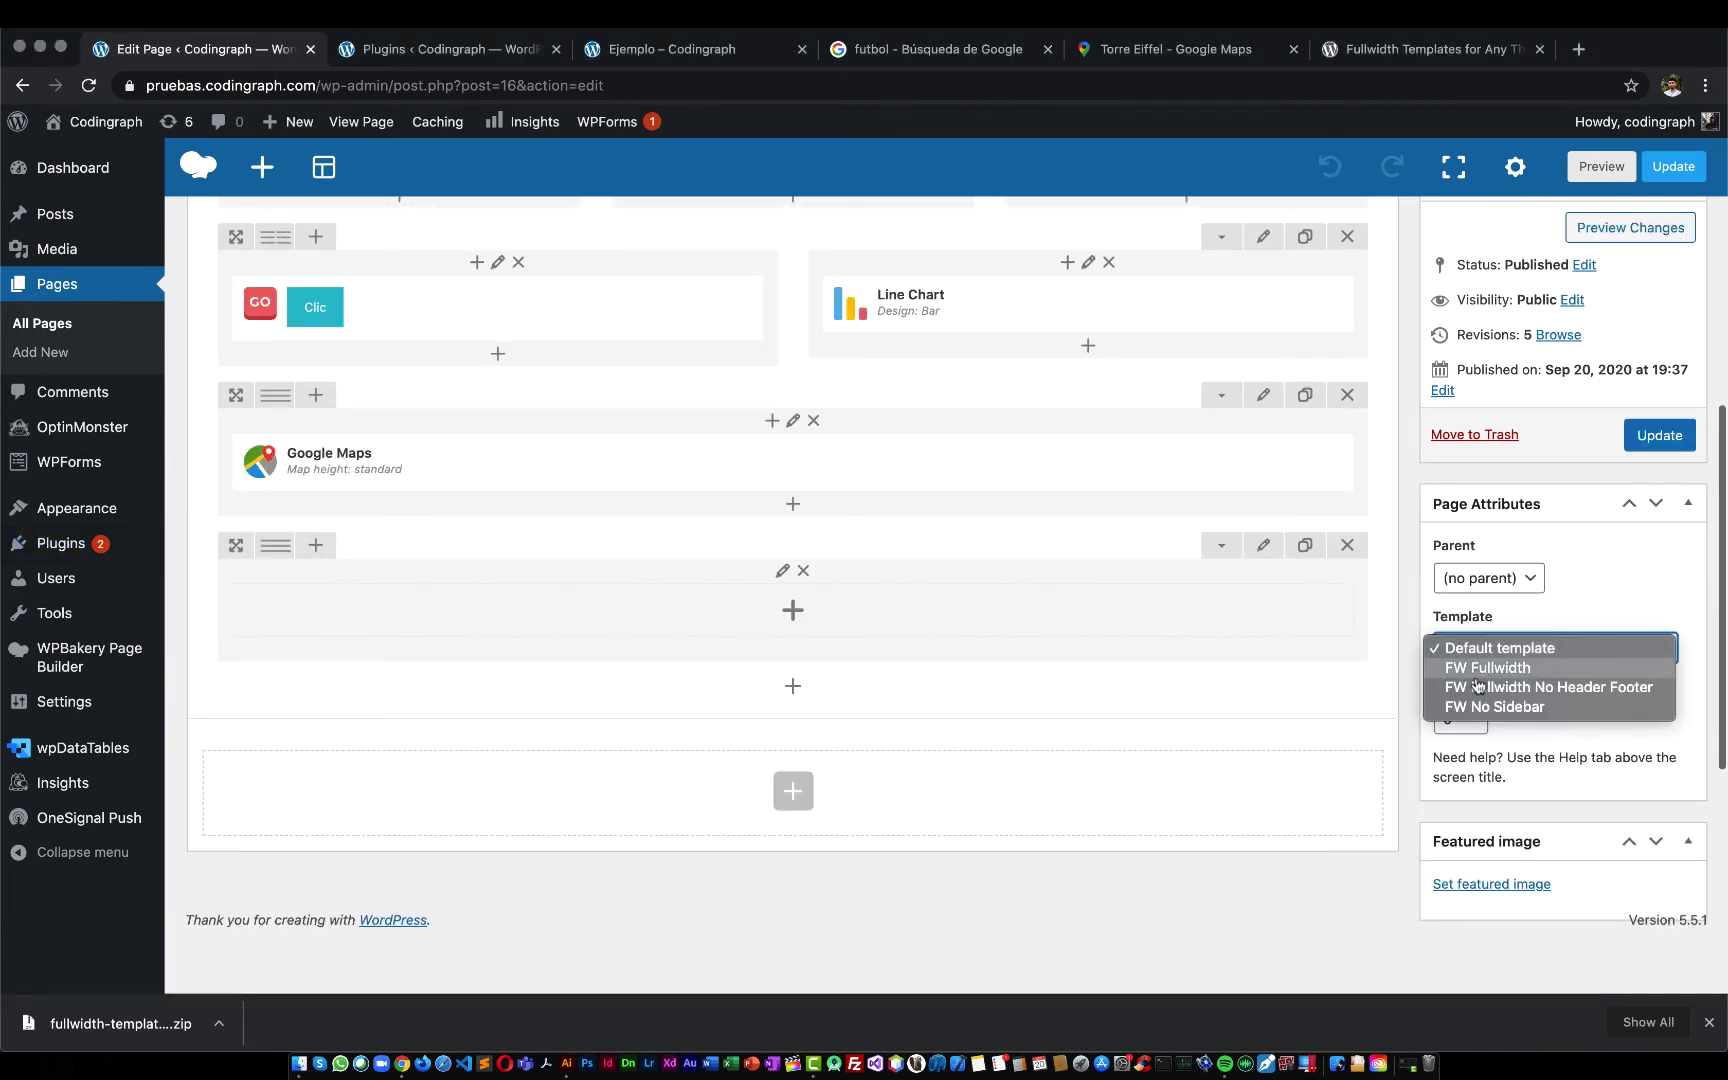
left_click(1470, 668)
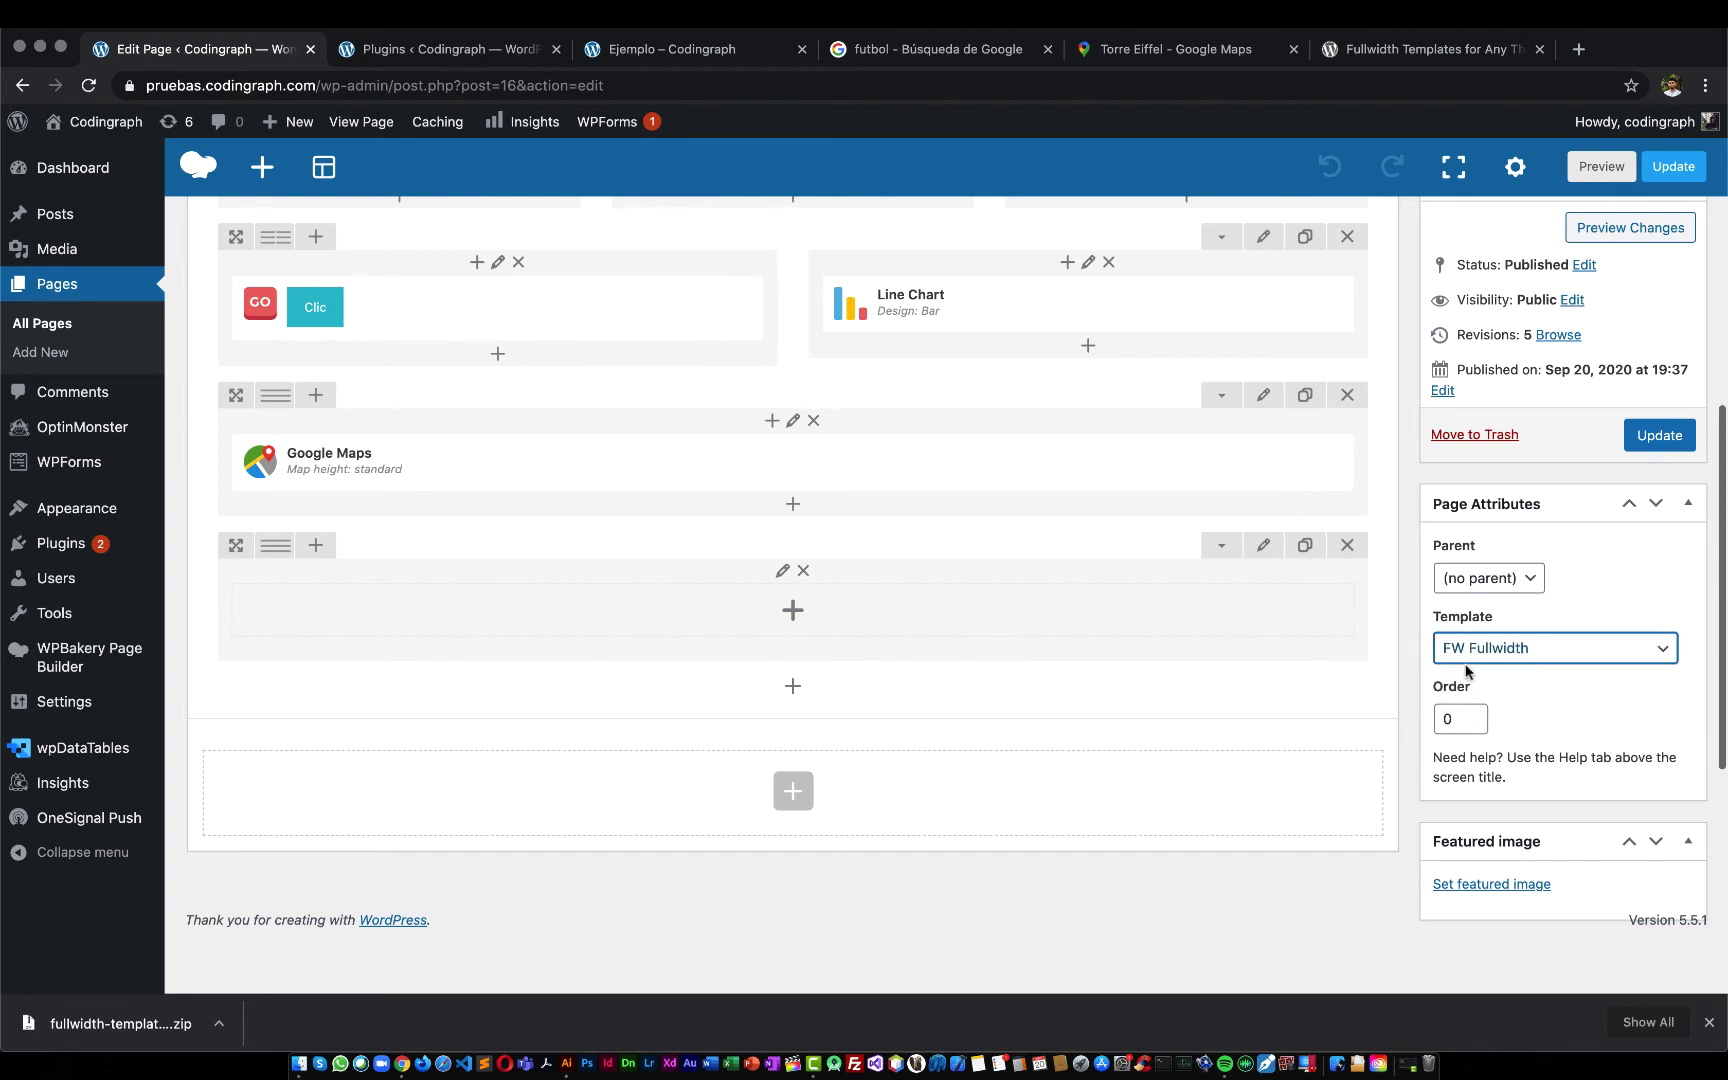
left_click(1660, 435)
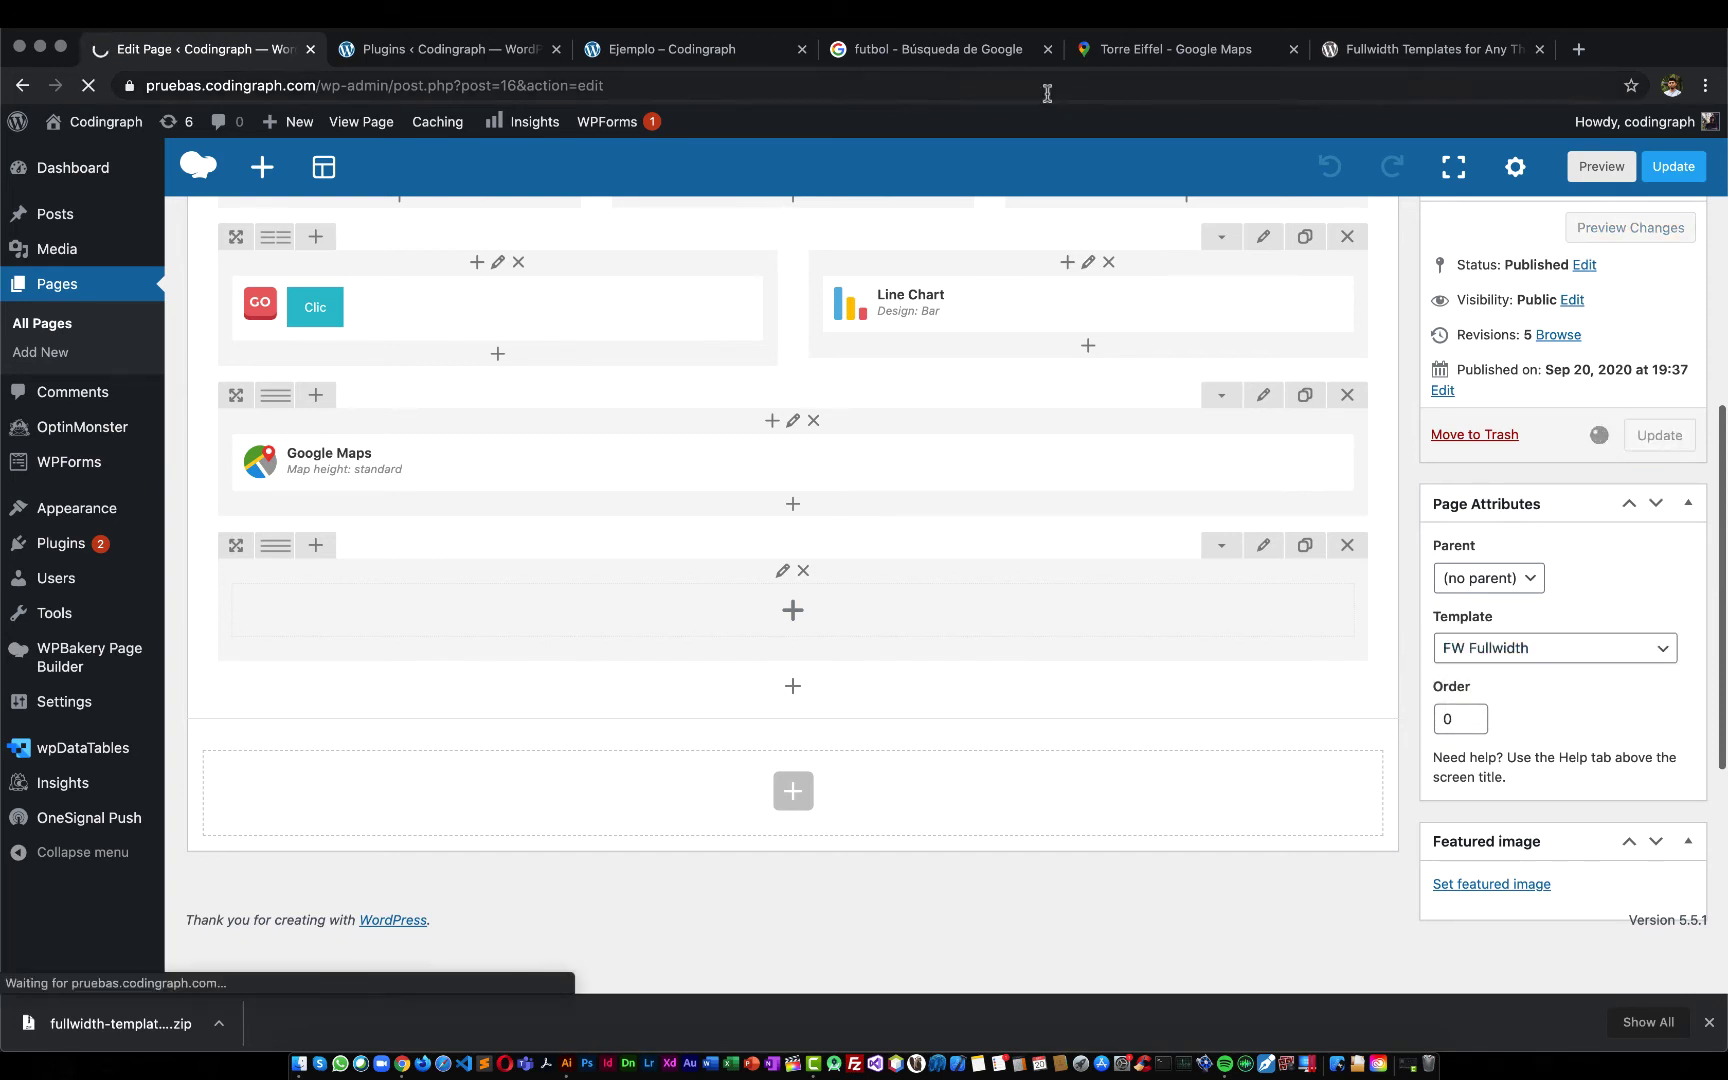
Reload the published Ejemplo page and examine how its images, button, chart and map fill the width
mouse_move(578, 122)
left_click(690, 55)
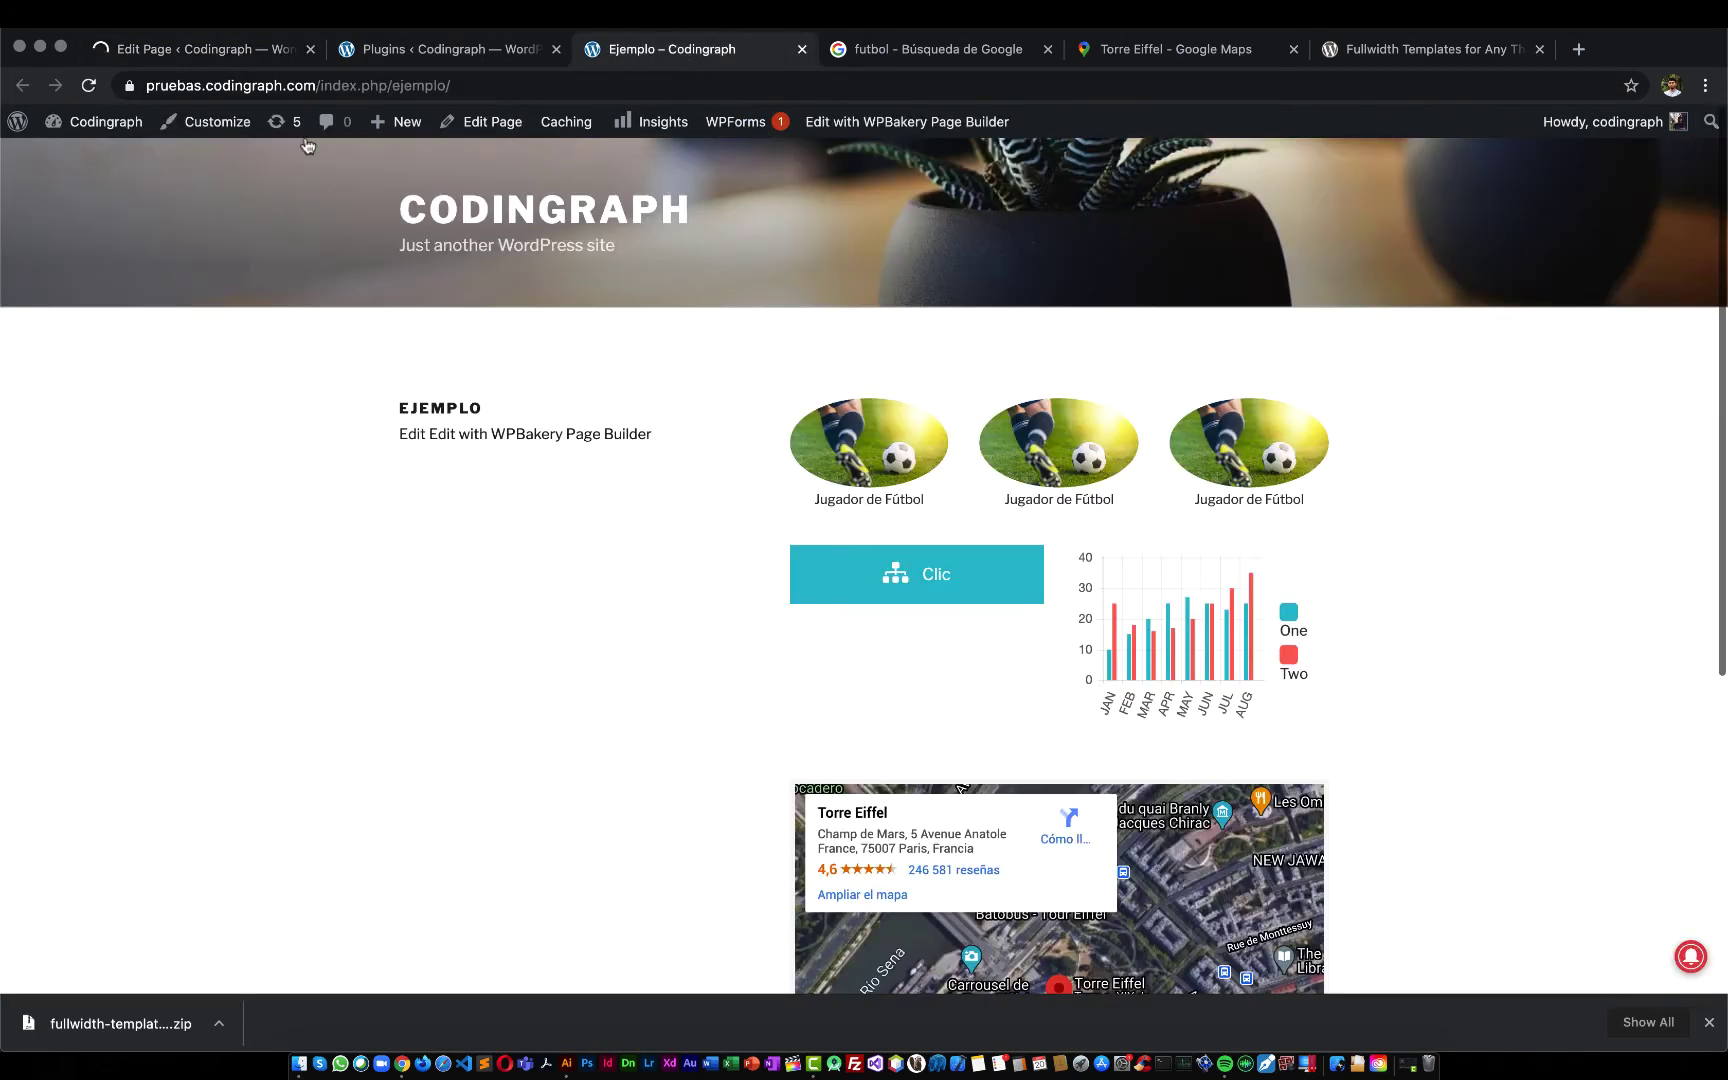
left_click(89, 86)
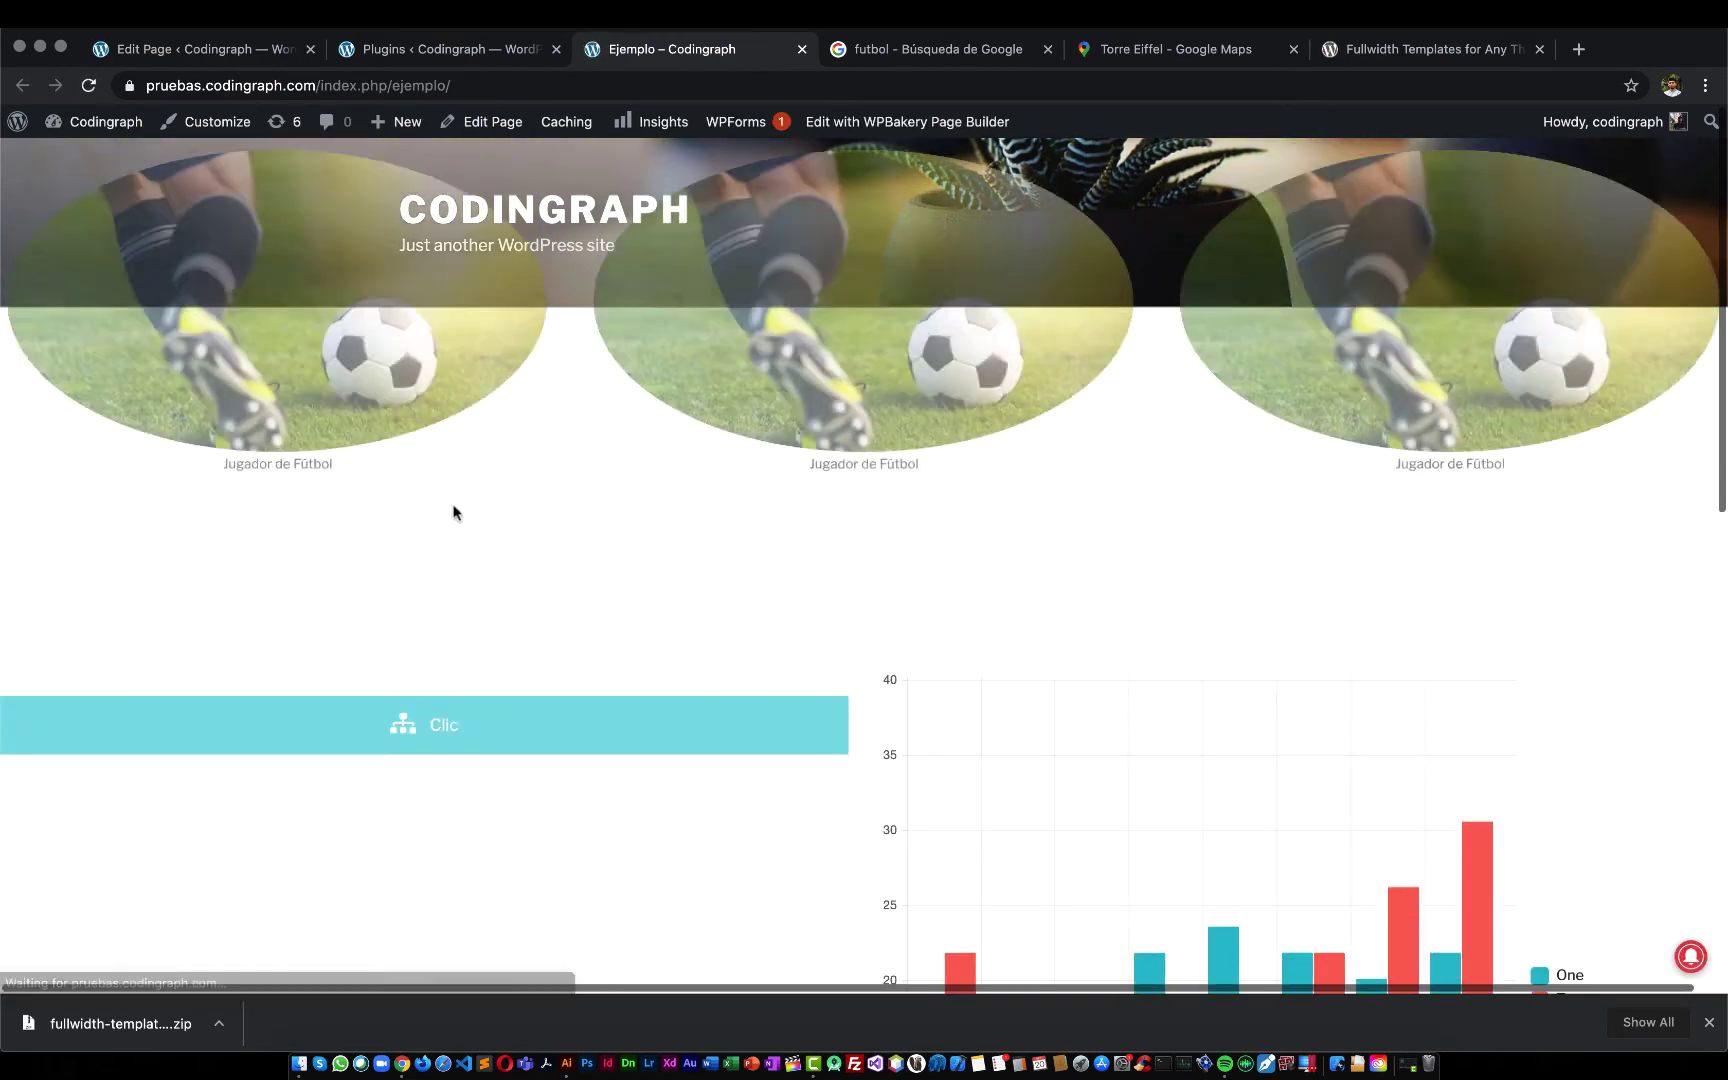
scroll(452, 510, "down", 1)
scroll(455, 509, "down", 10)
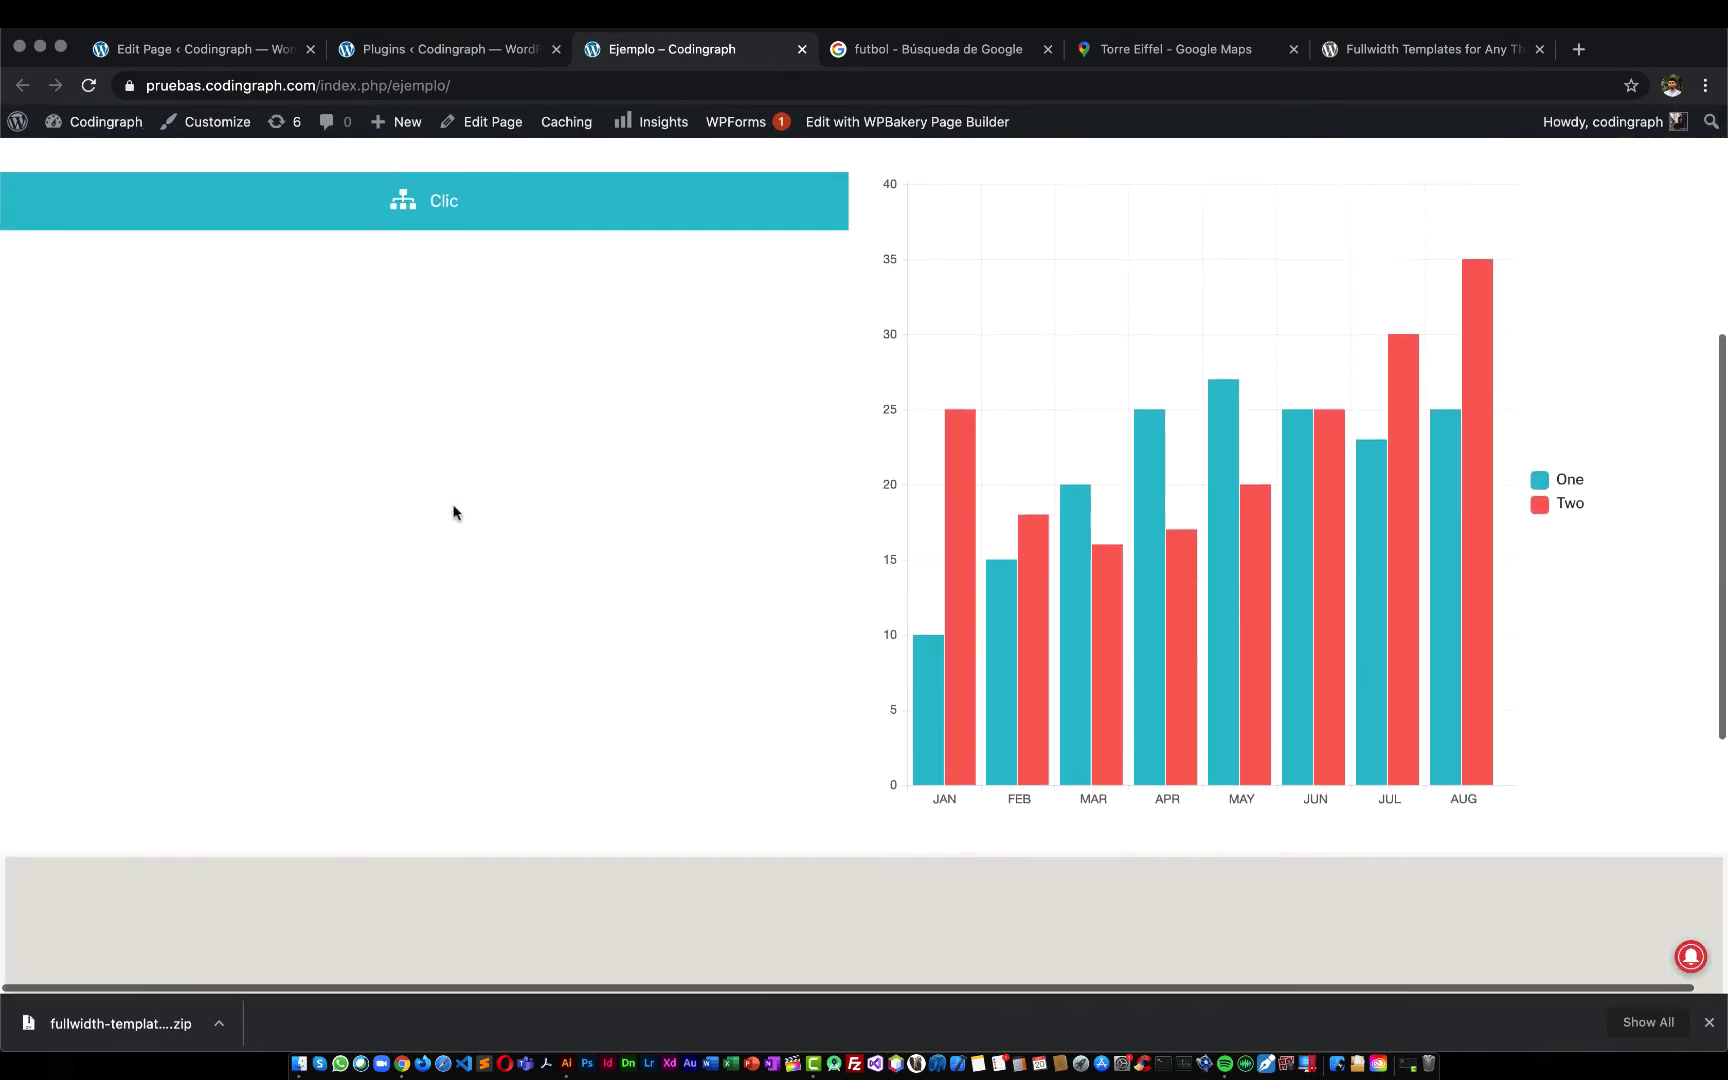
scroll(455, 509, "up", 10)
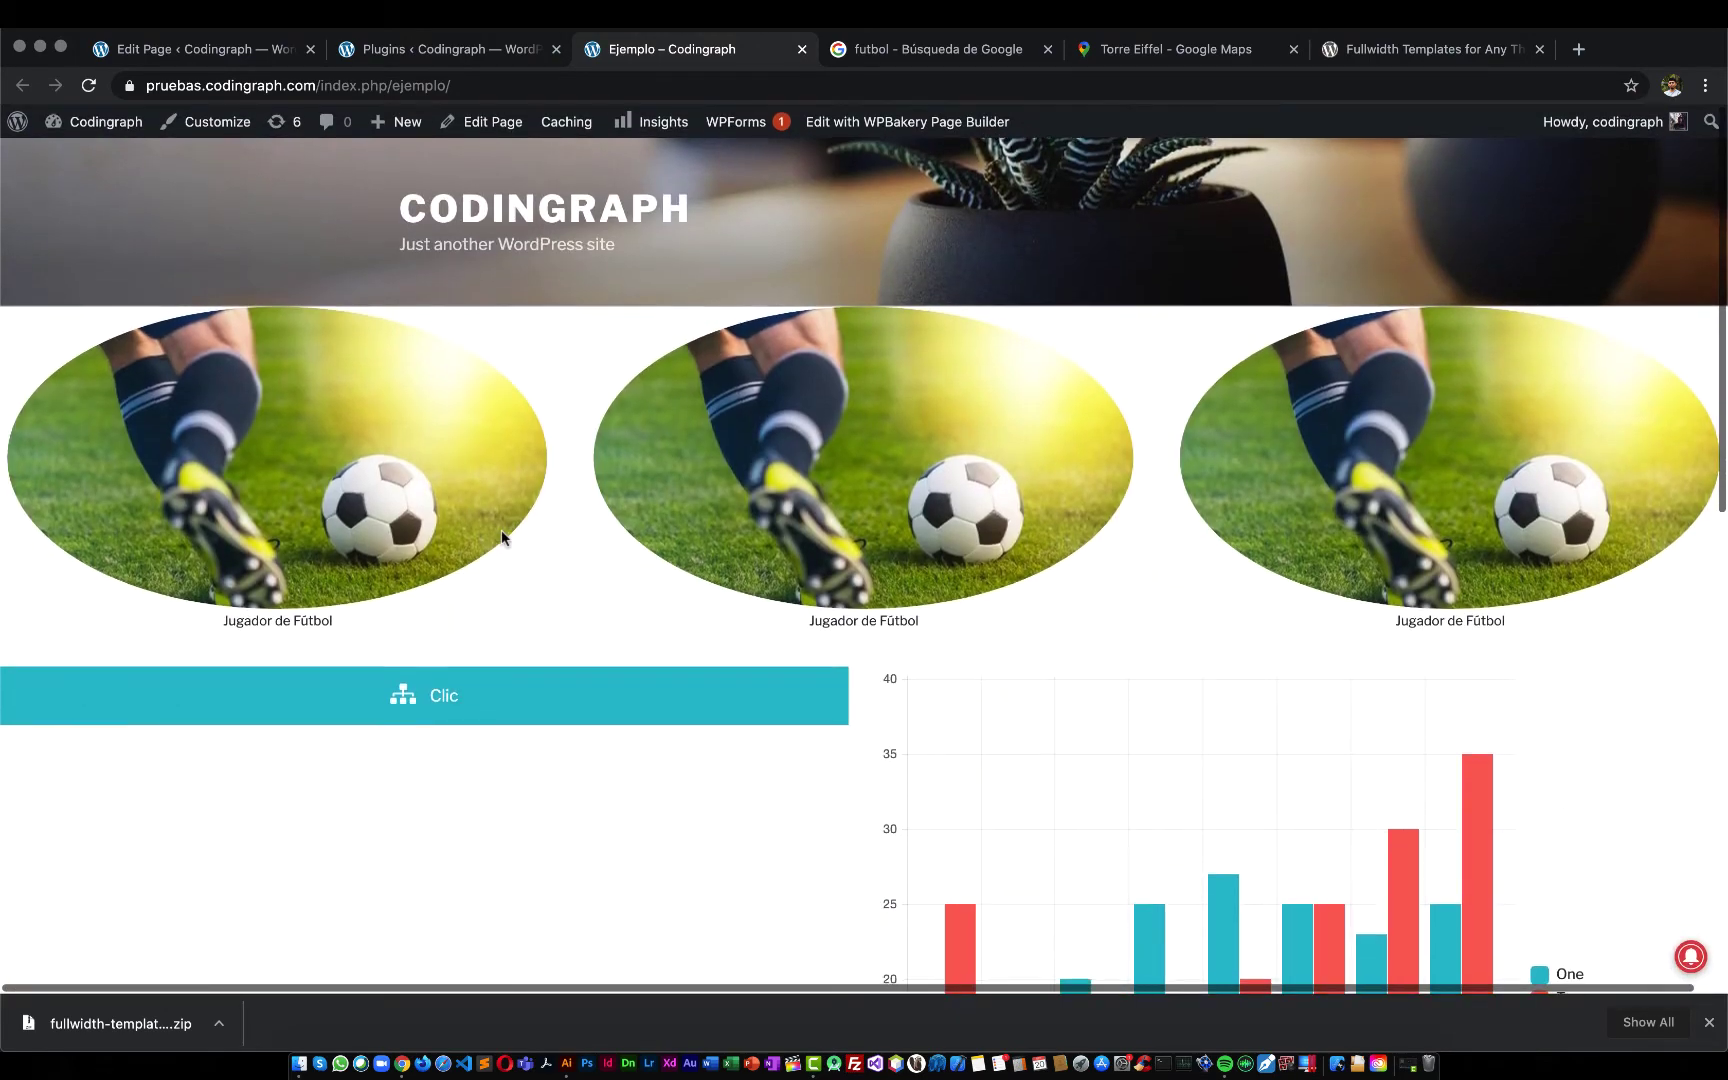
scroll(501, 536, "down", 10)
scroll(501, 536, "up", 10)
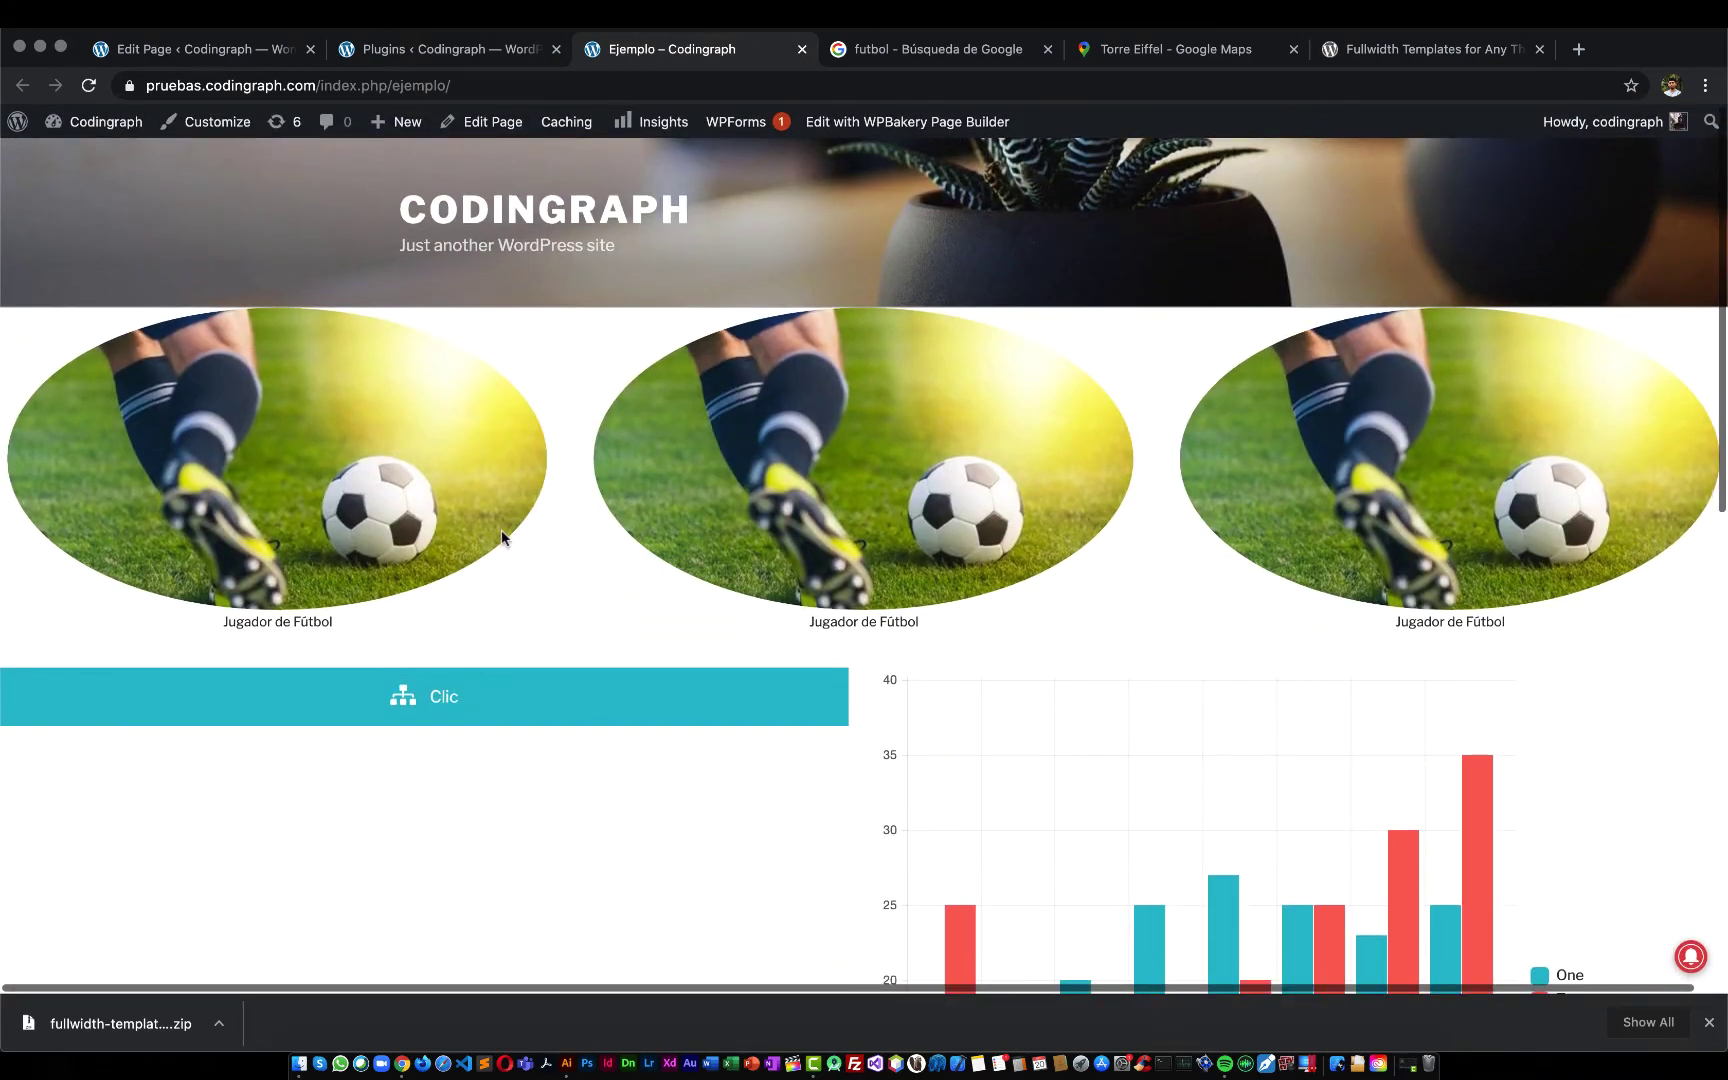
Return to the page editor and review the elements available to add, including the Content, Social, Structure and WordPress Widgets categories
left_click(204, 50)
scroll(636, 540, "down", 5)
scroll(636, 540, "down", 5)
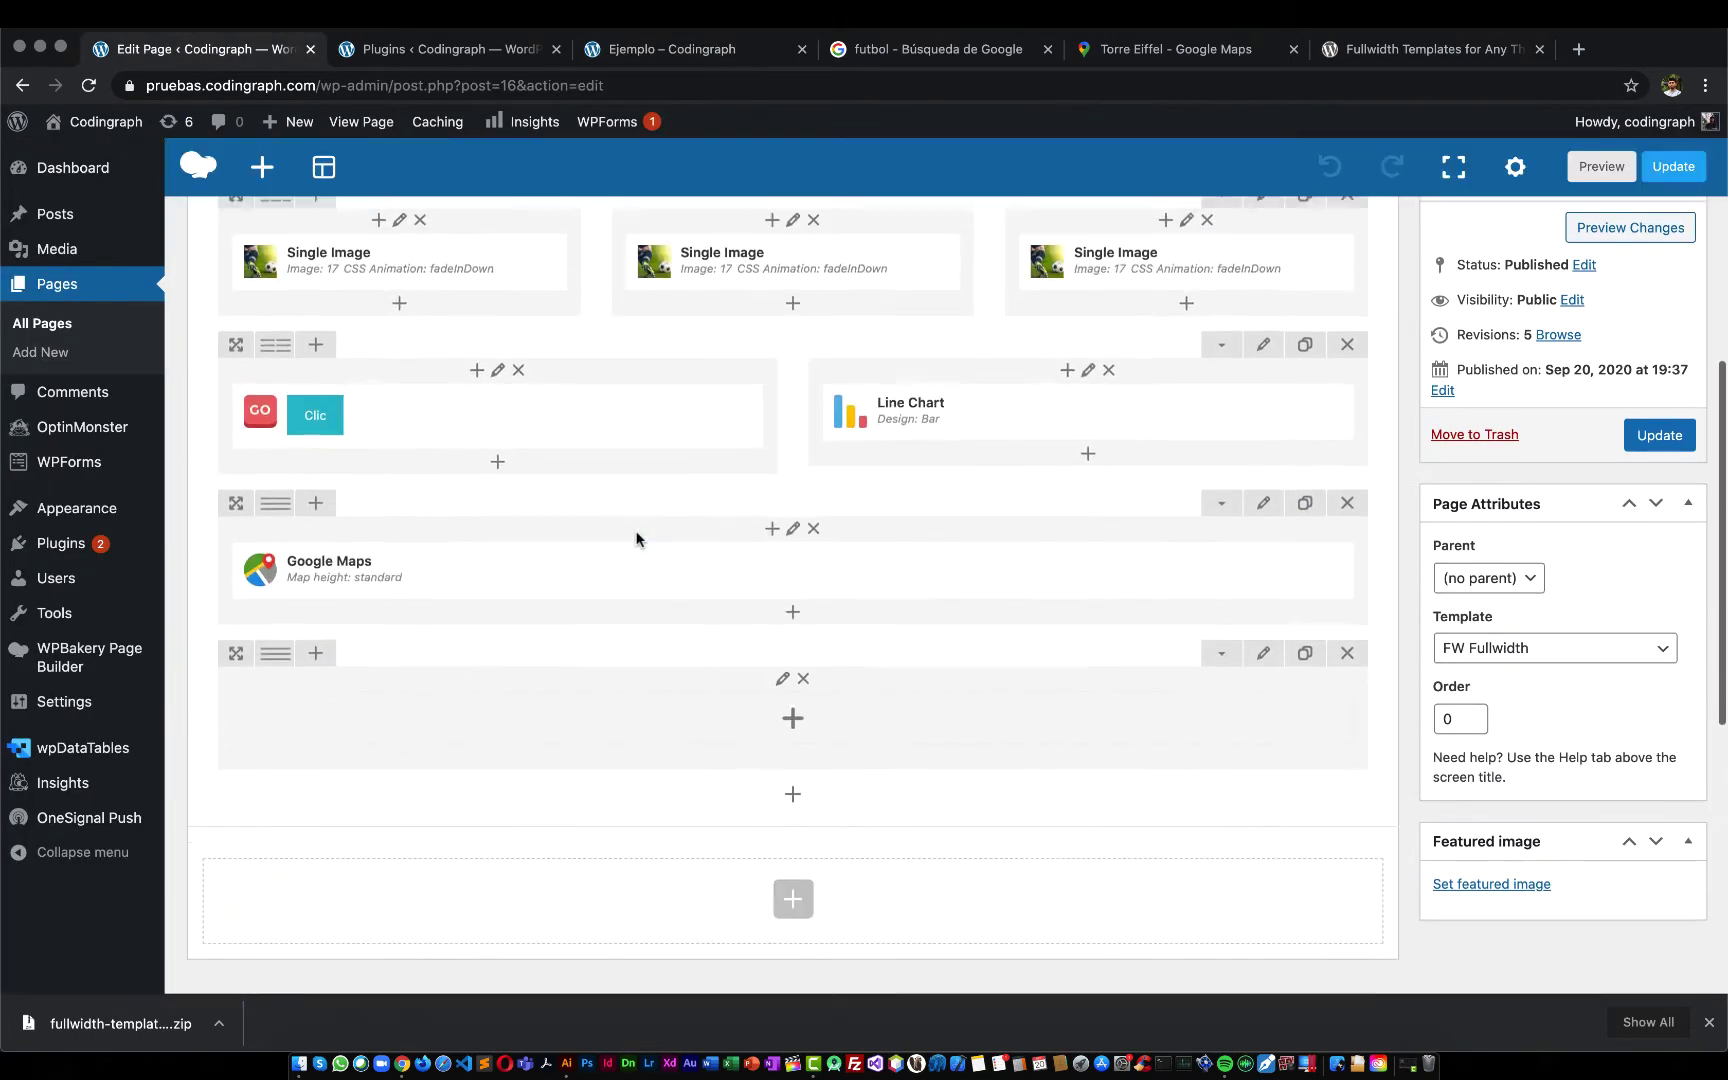
left_click(789, 612)
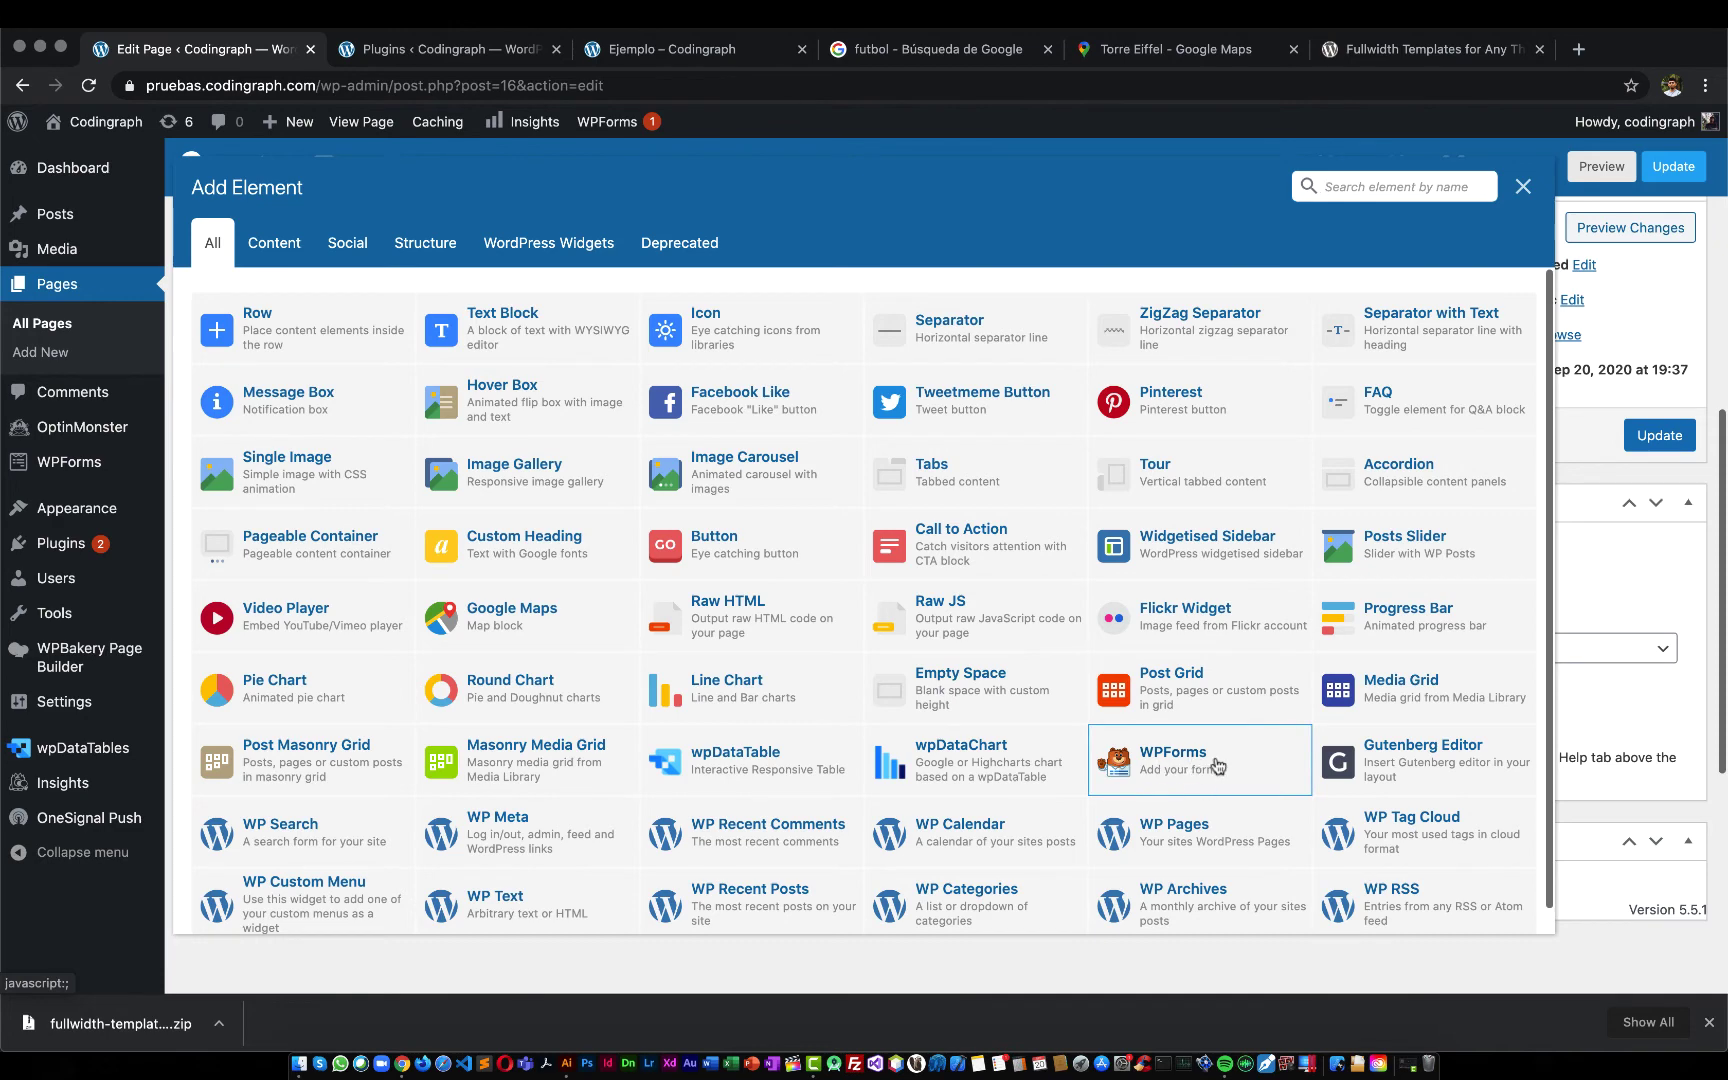
scroll(1203, 769, "down", 1)
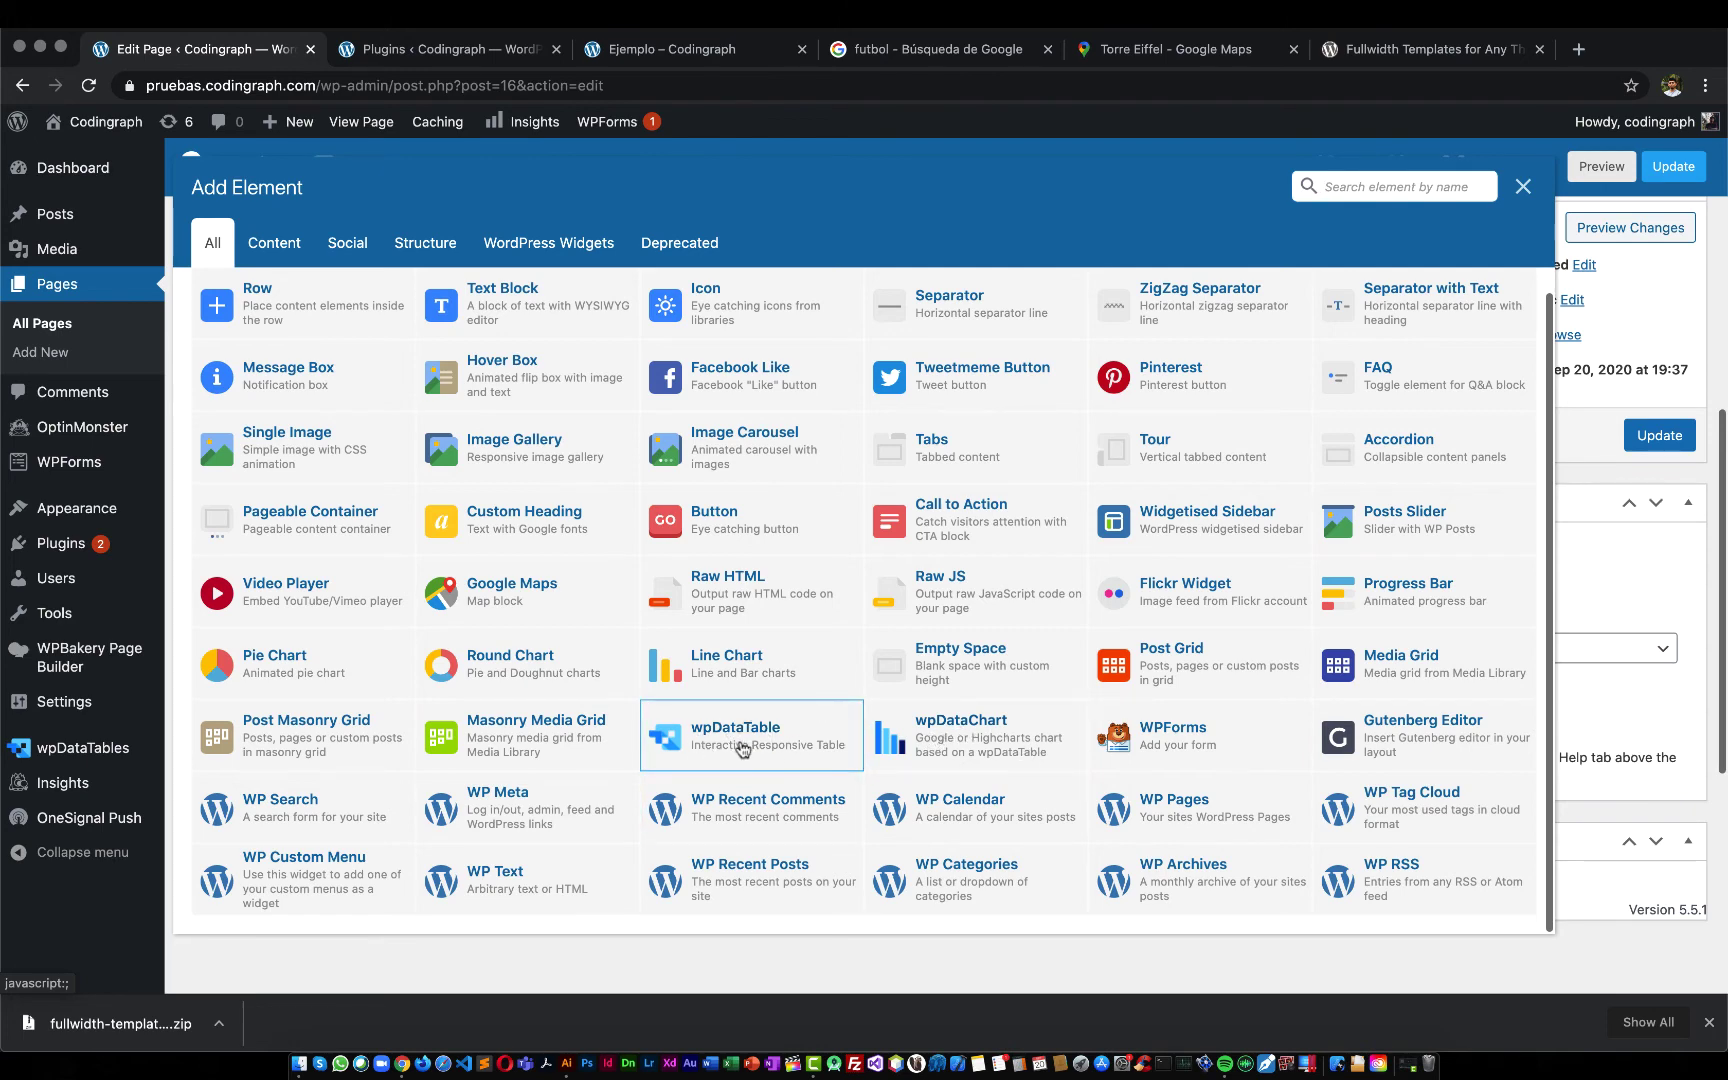
scroll(741, 749, "up", 1)
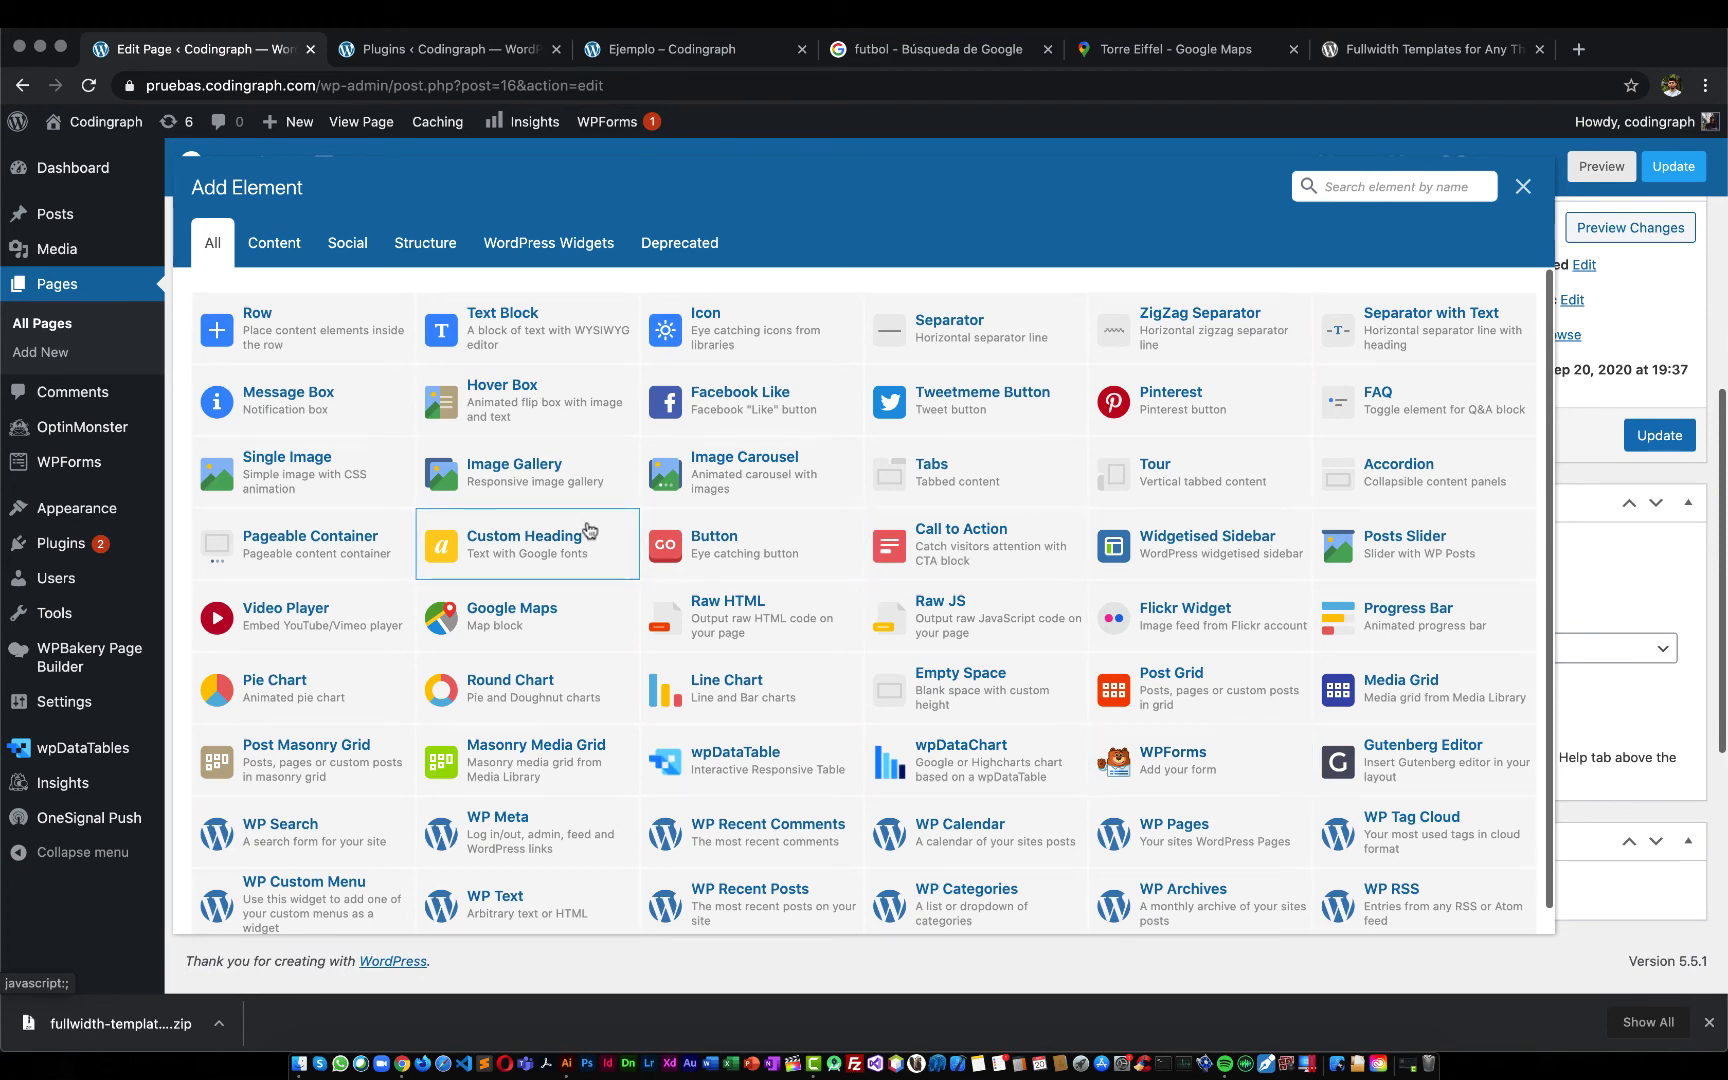
left_click(274, 250)
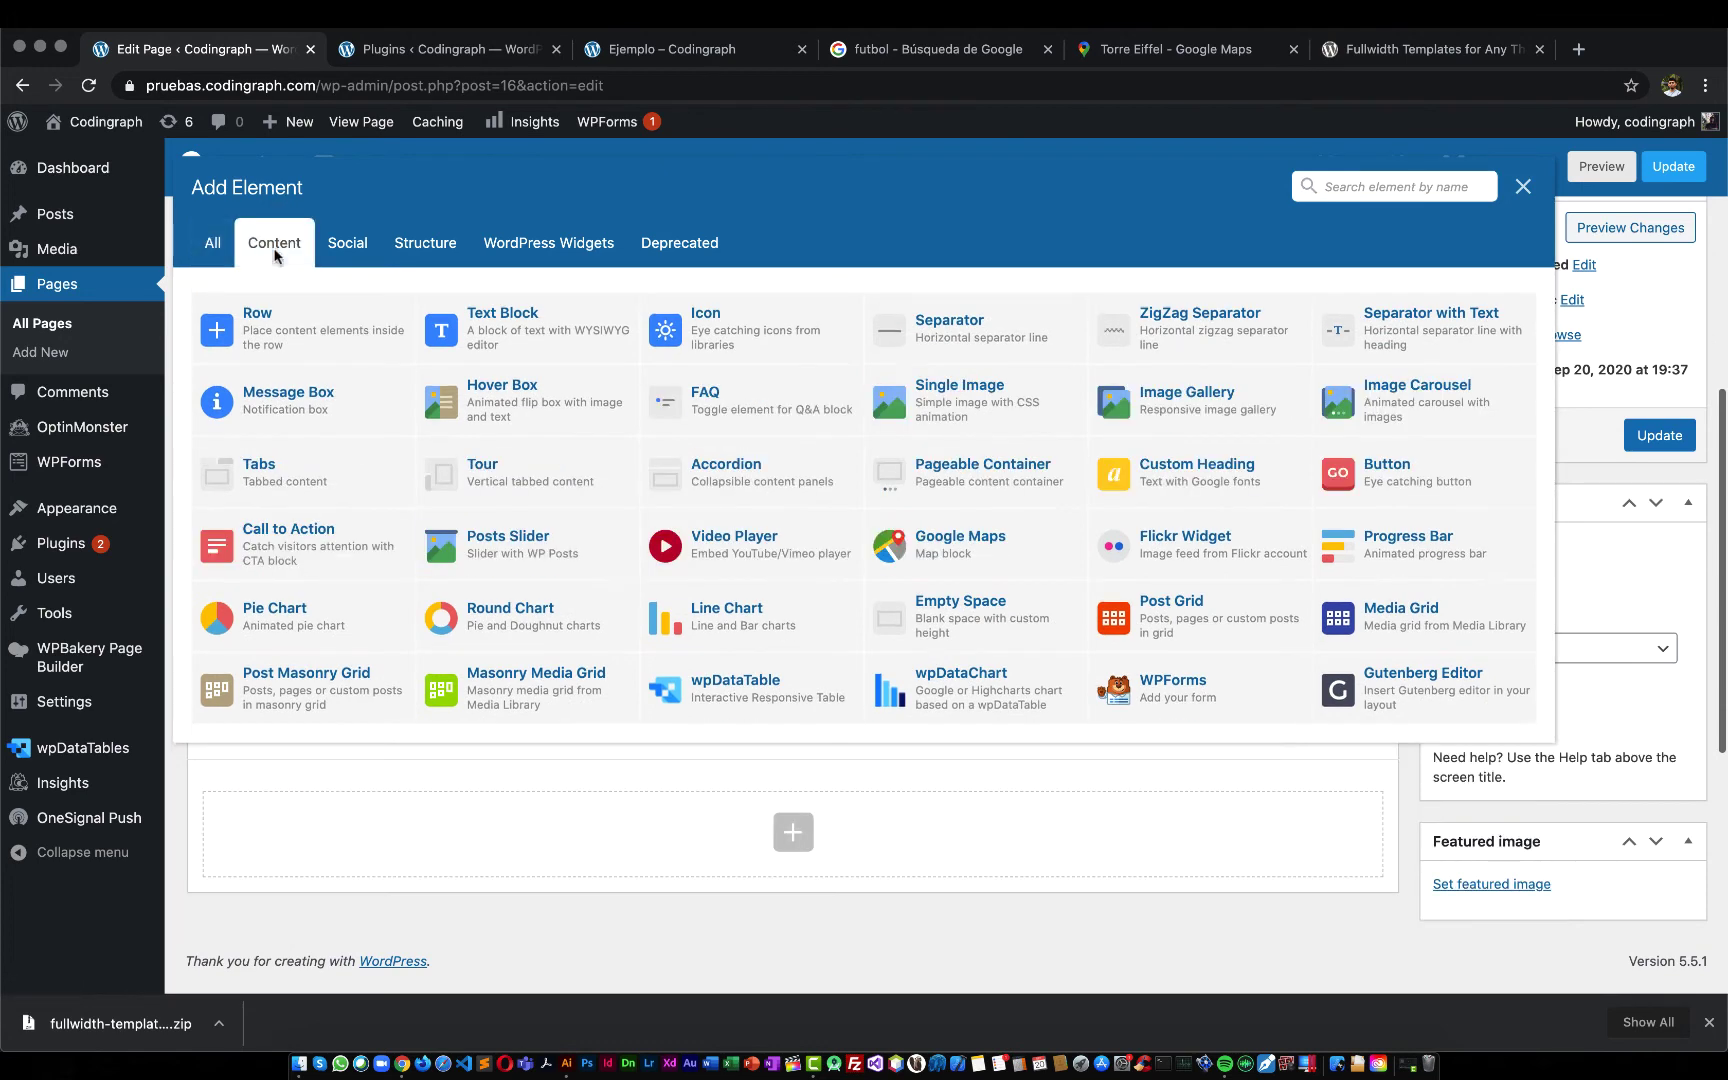
left_click(348, 252)
left_click(420, 255)
left_click(530, 252)
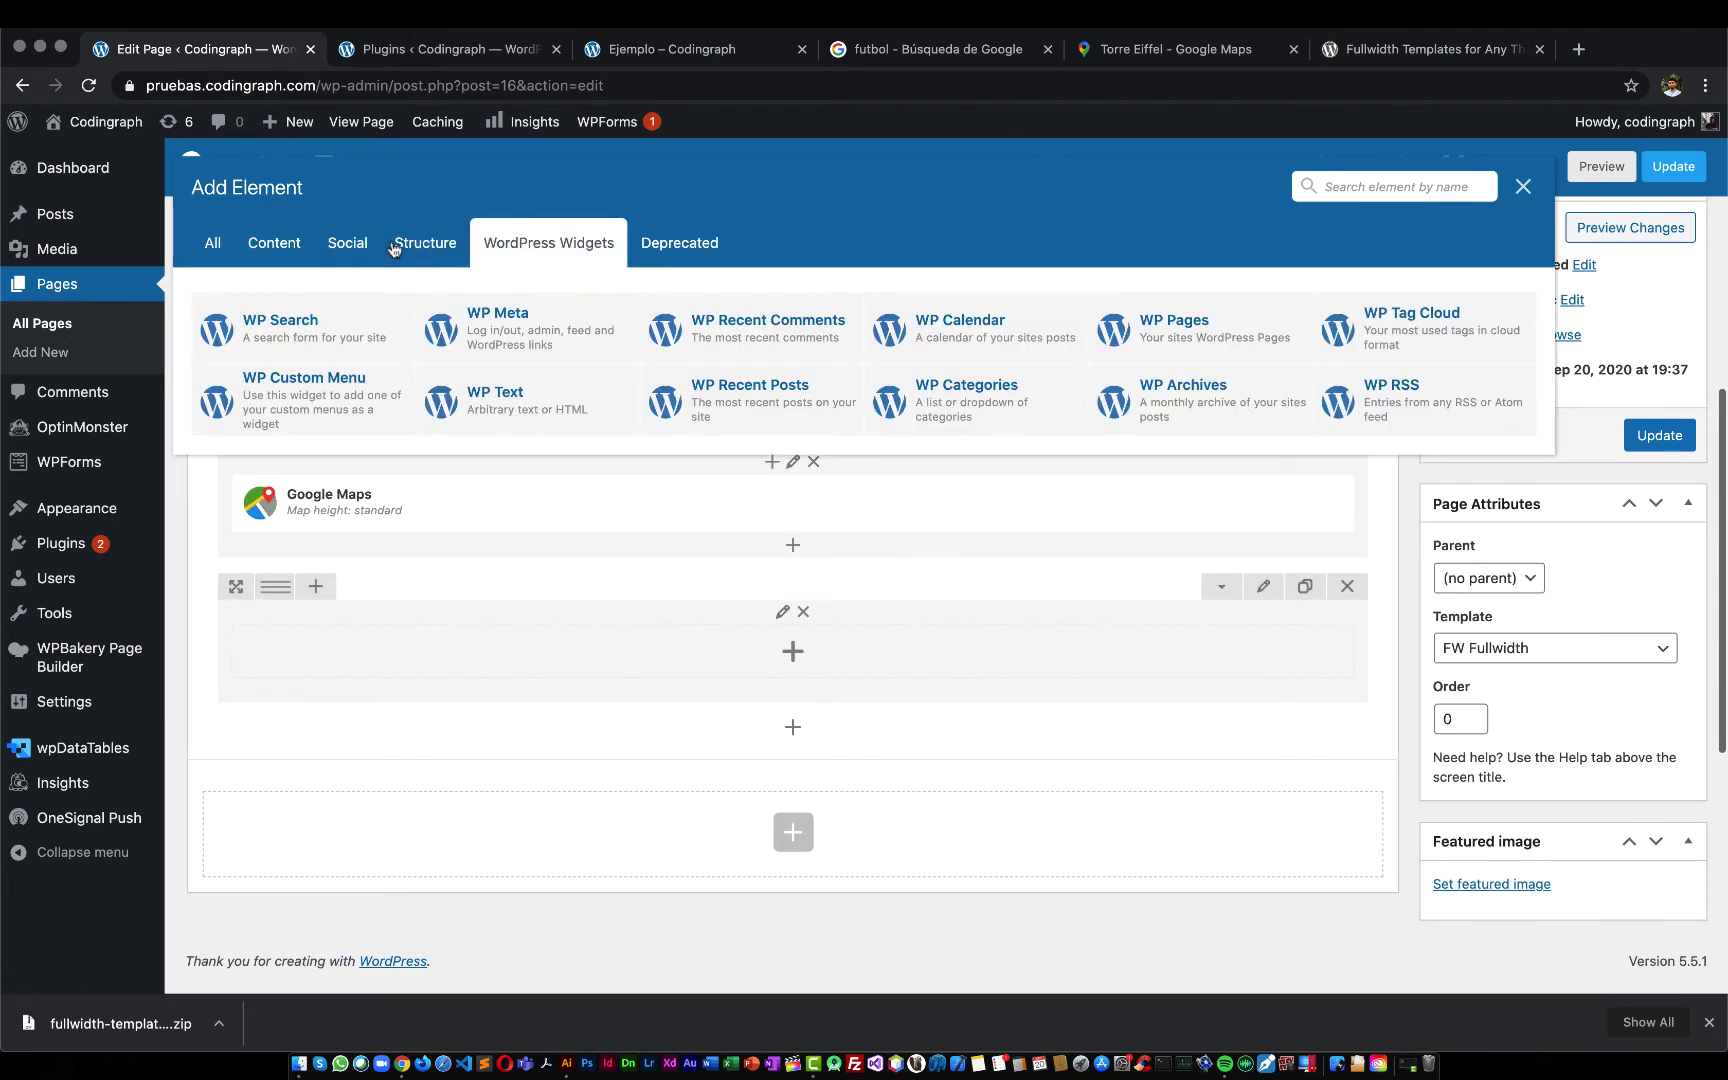
left_click(352, 244)
left_click(431, 256)
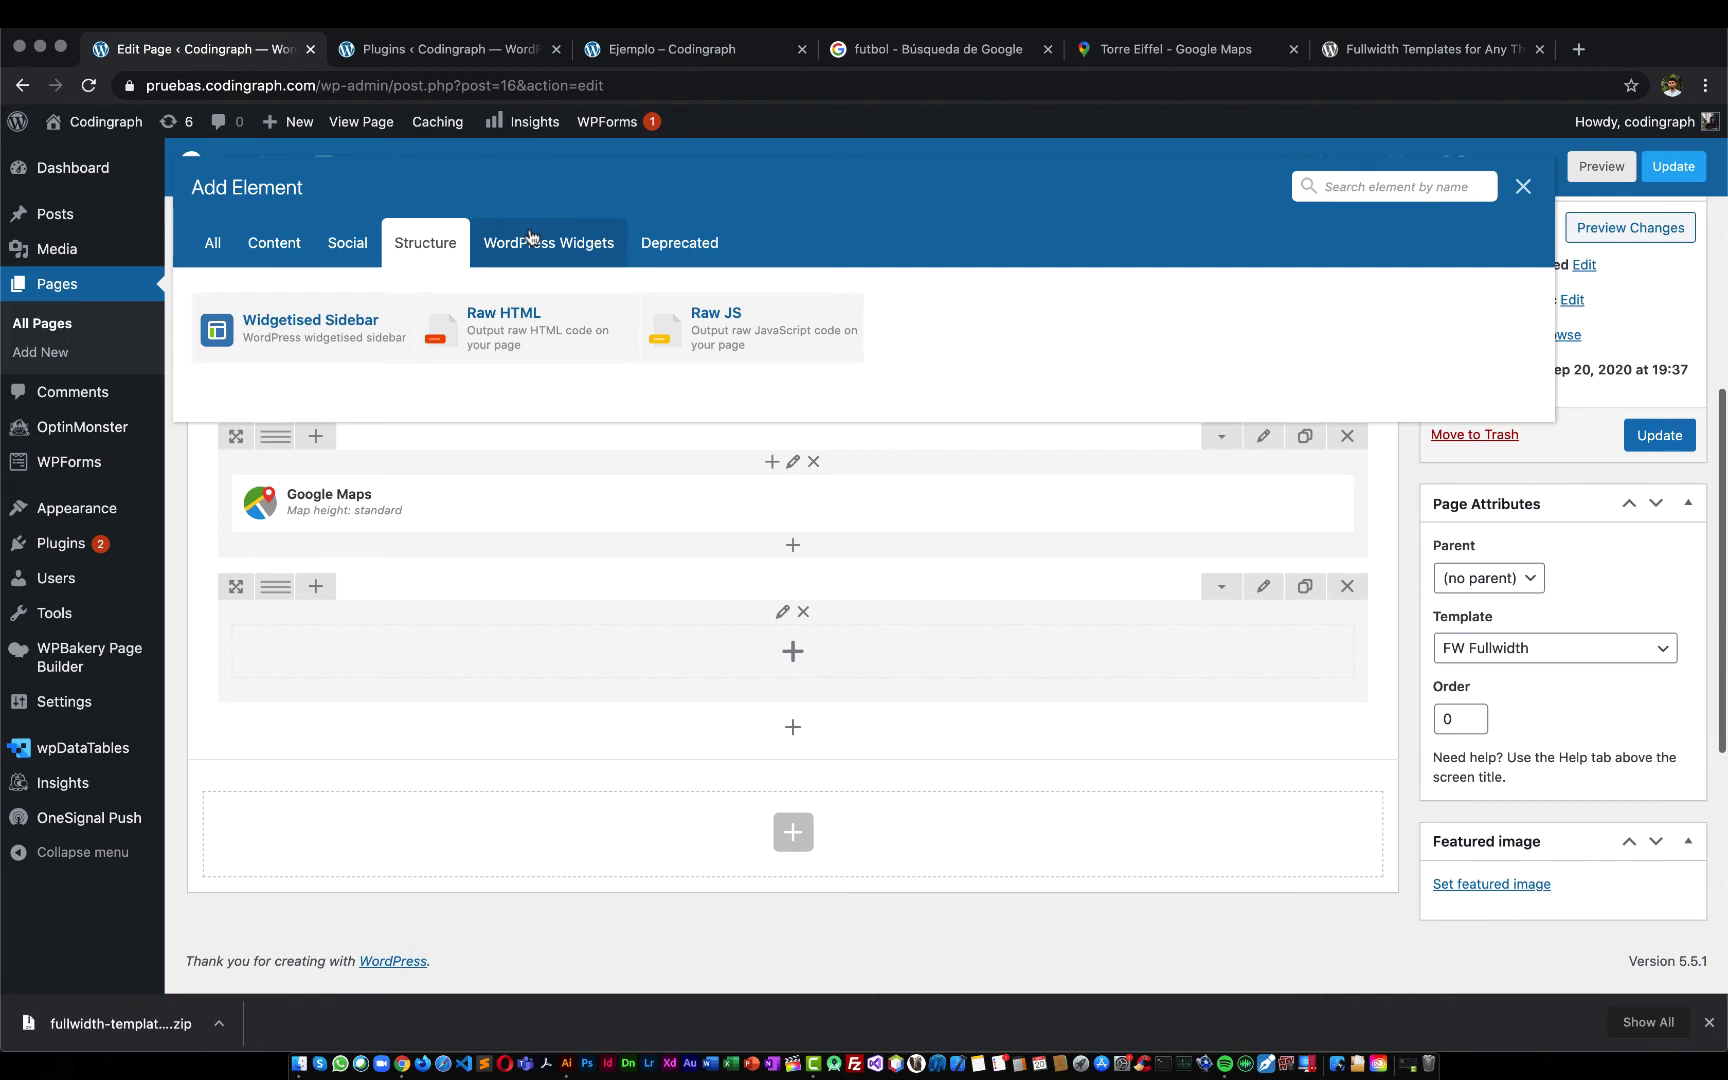
left_click(675, 331)
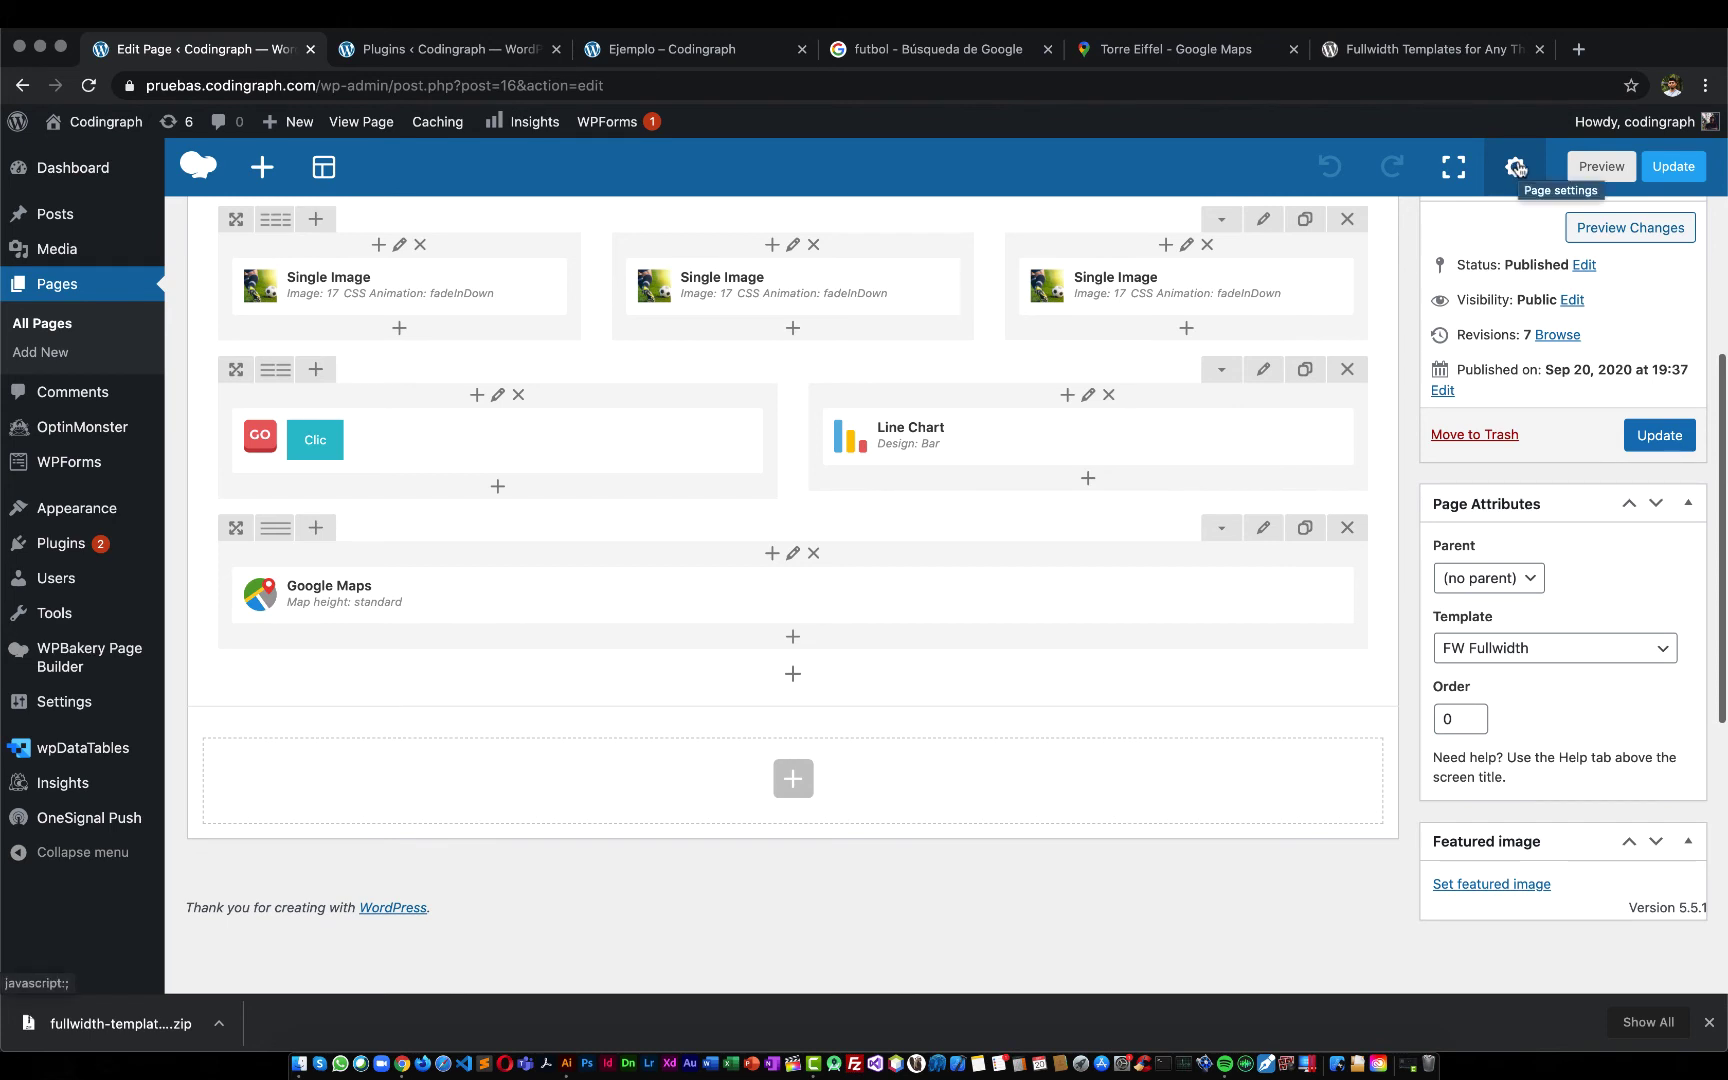
Save the custom CSS rule html{padding:20px;} in the page settings, after checking and closing the published page's tab
left_click(1516, 170)
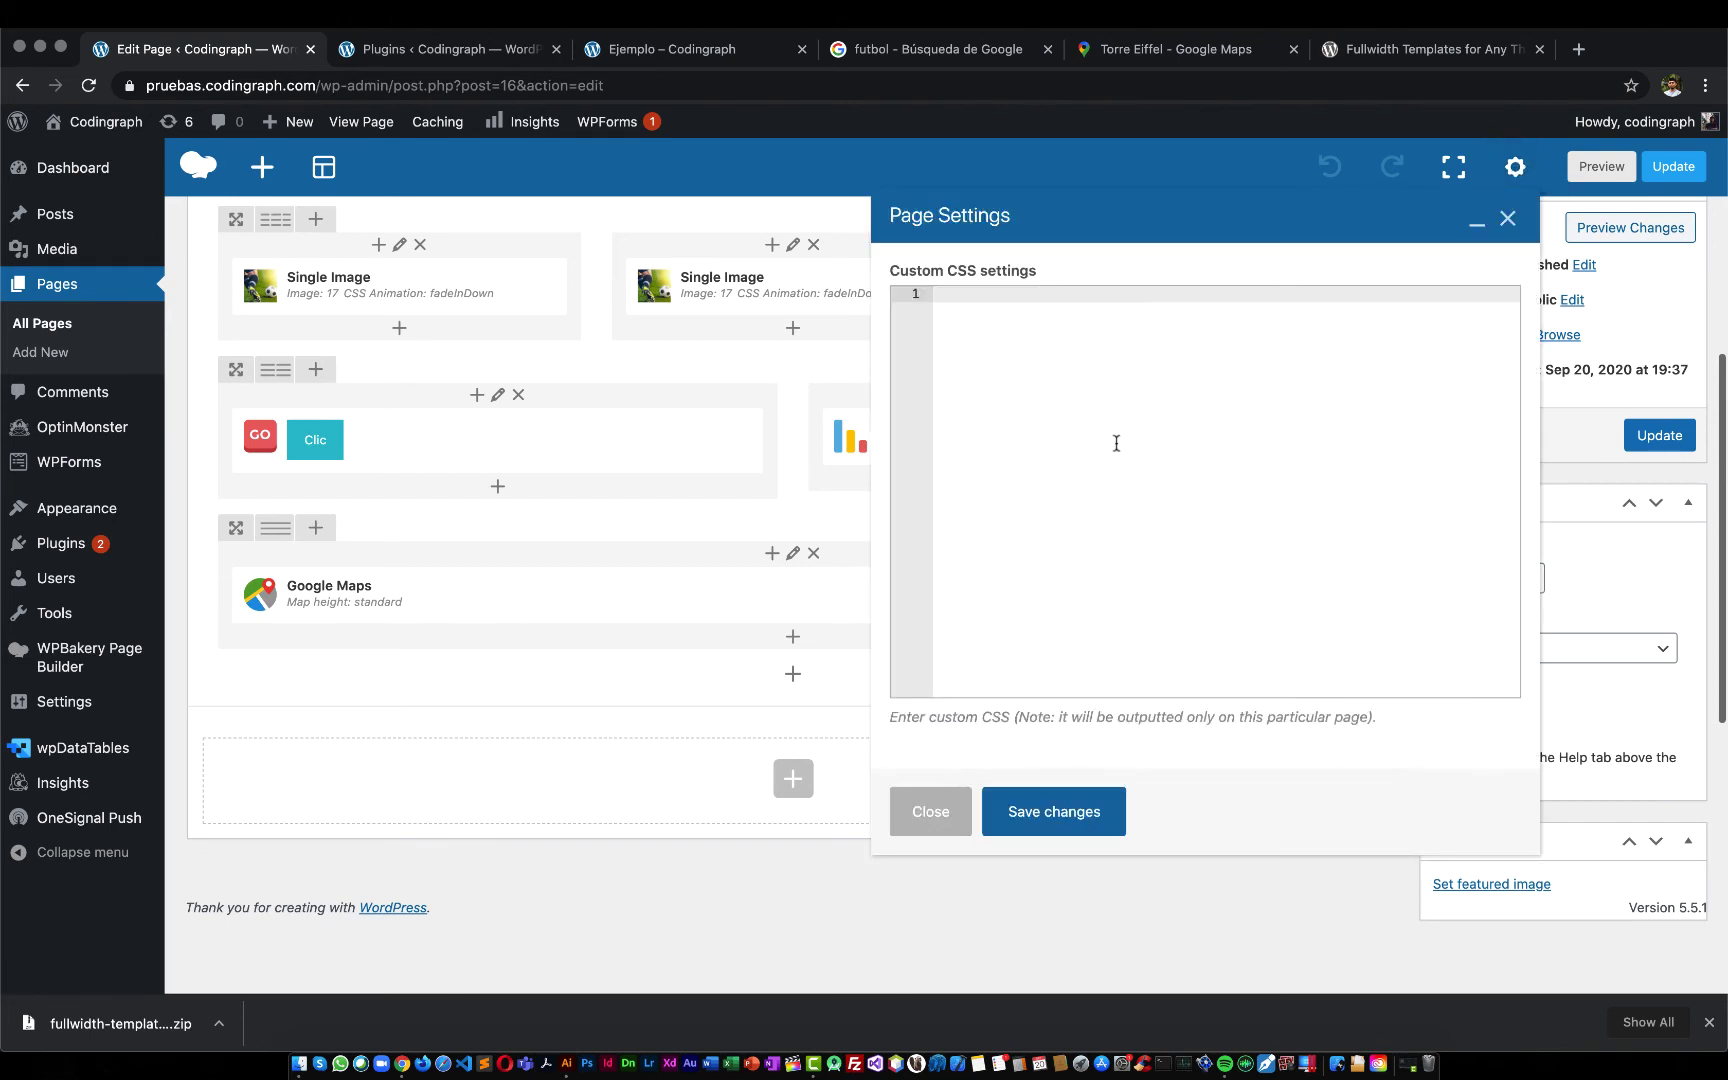
left_click(623, 45)
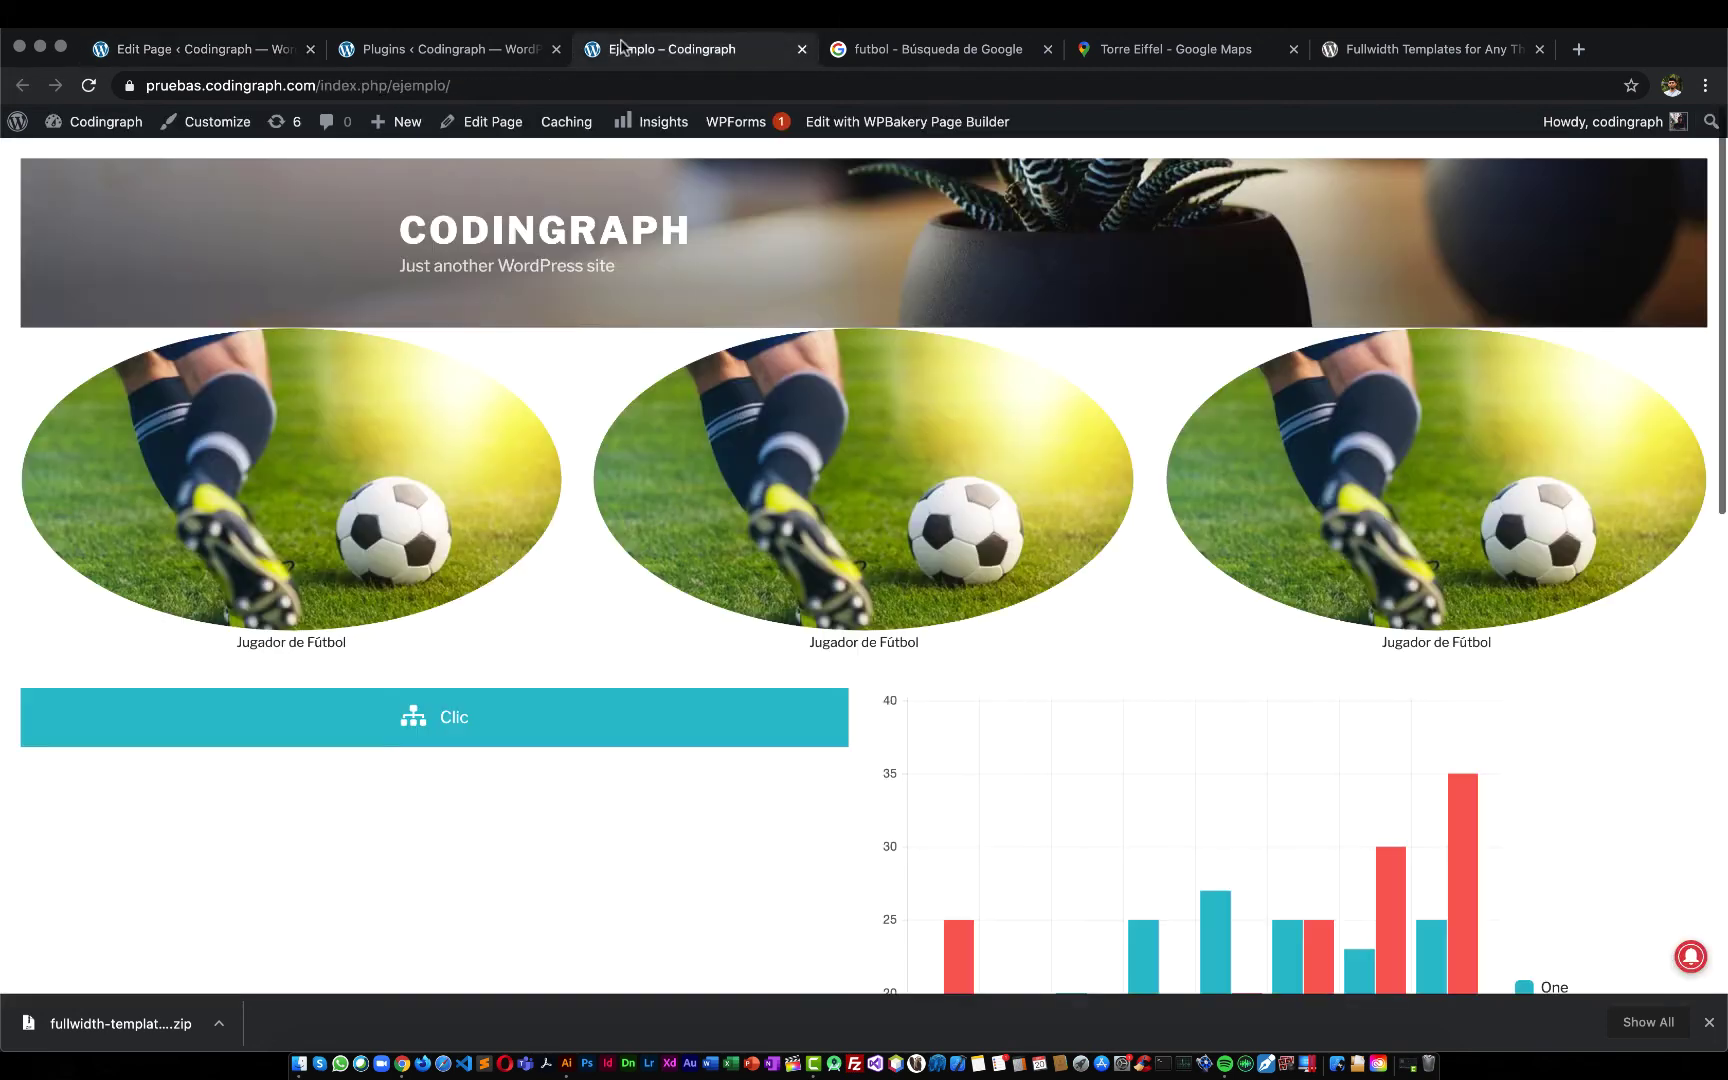
key("super+1")
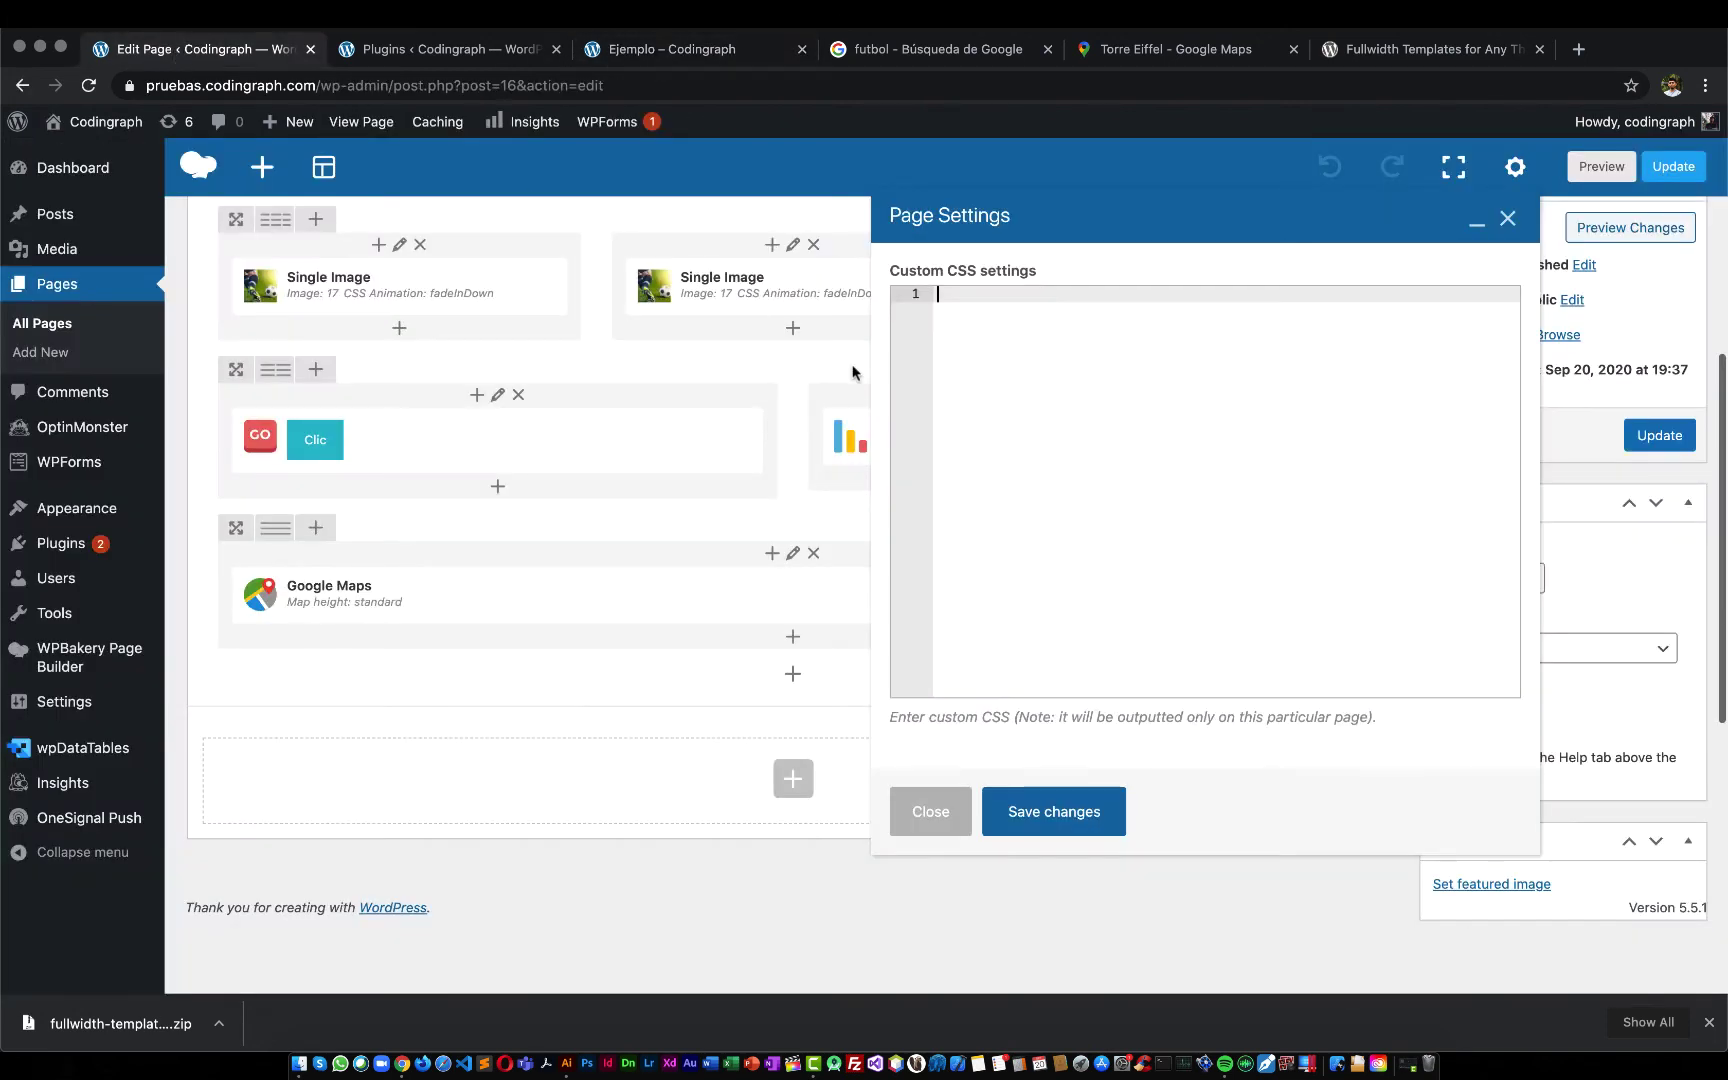
left_click(801, 49)
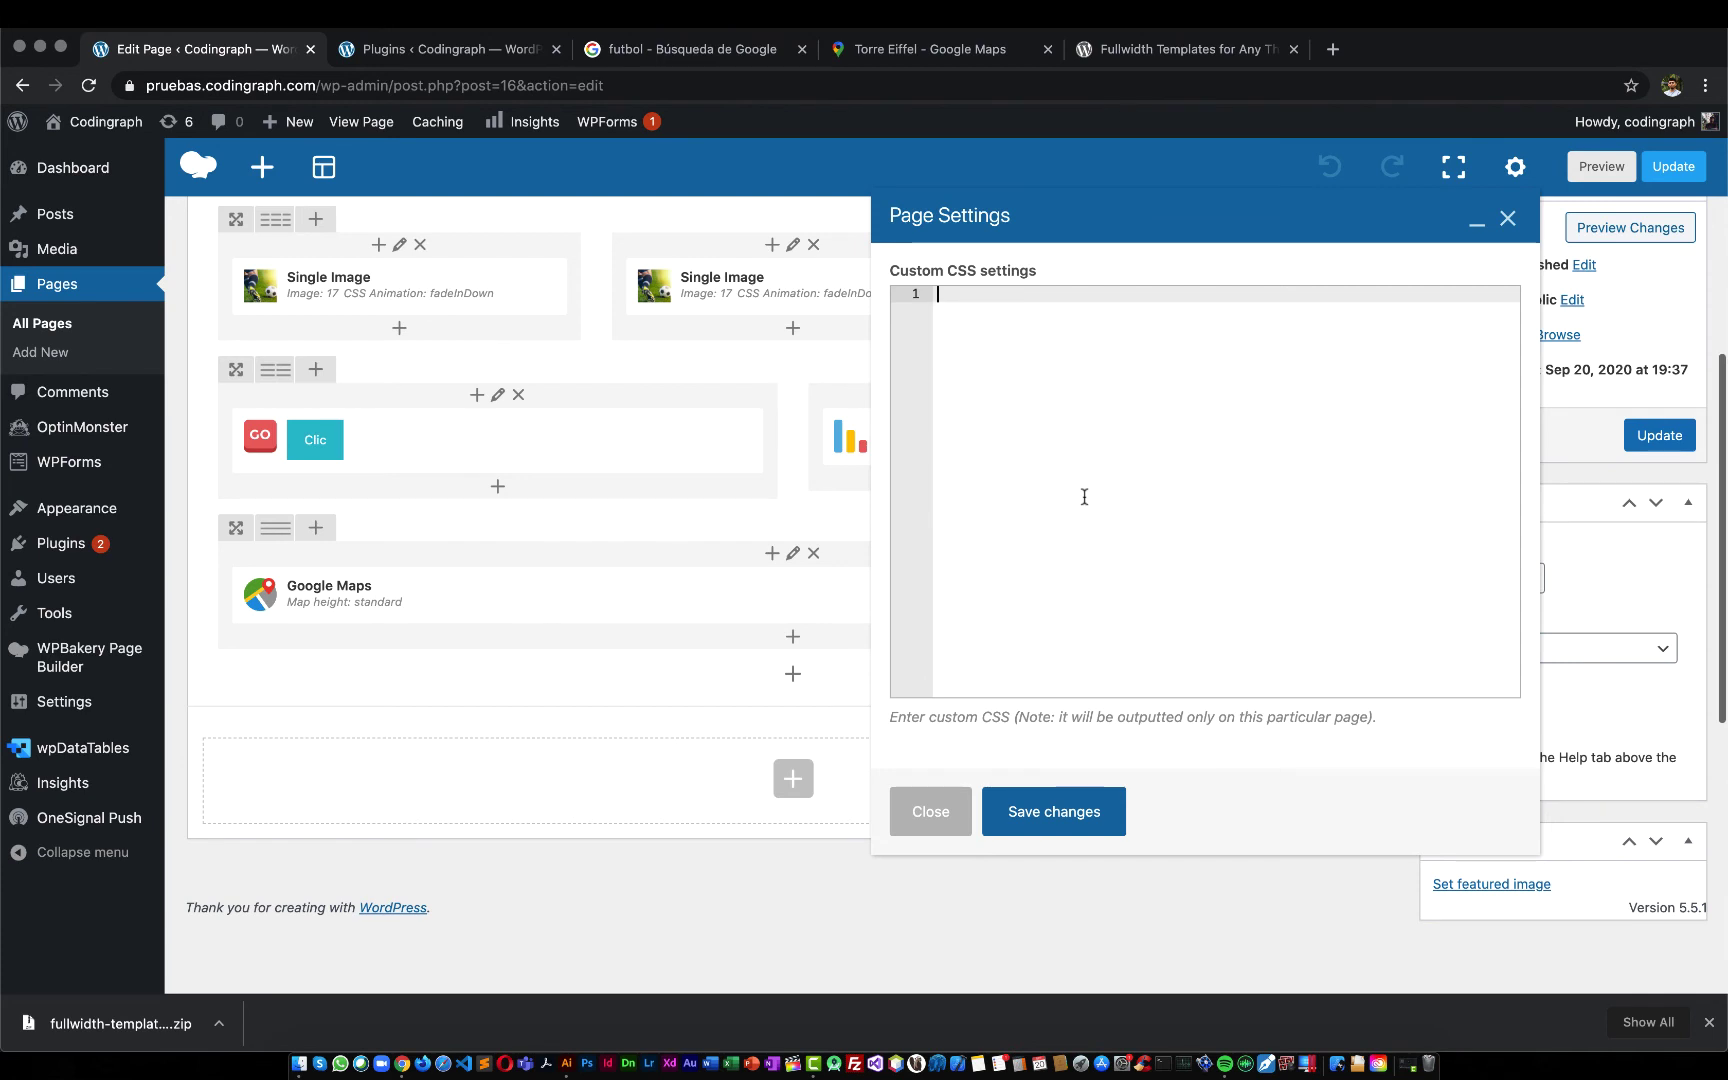
type("html")
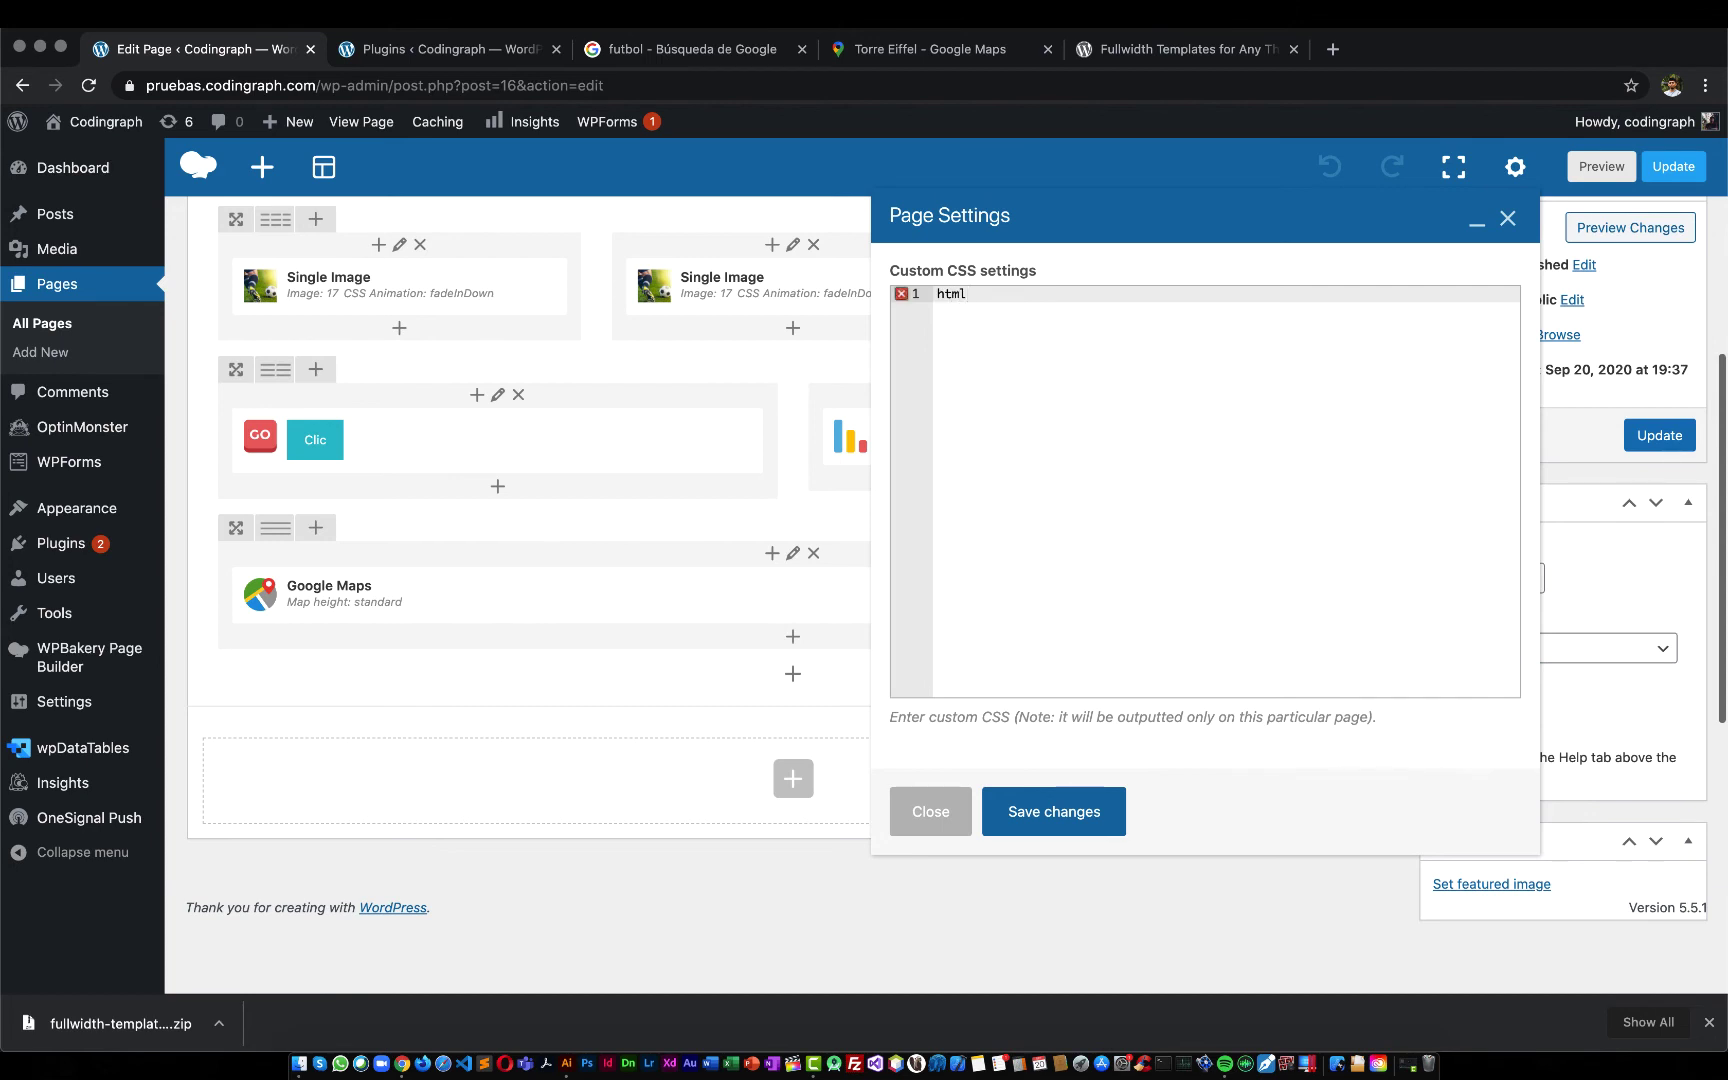
type("{")
key("Return")
type("padding:20px;")
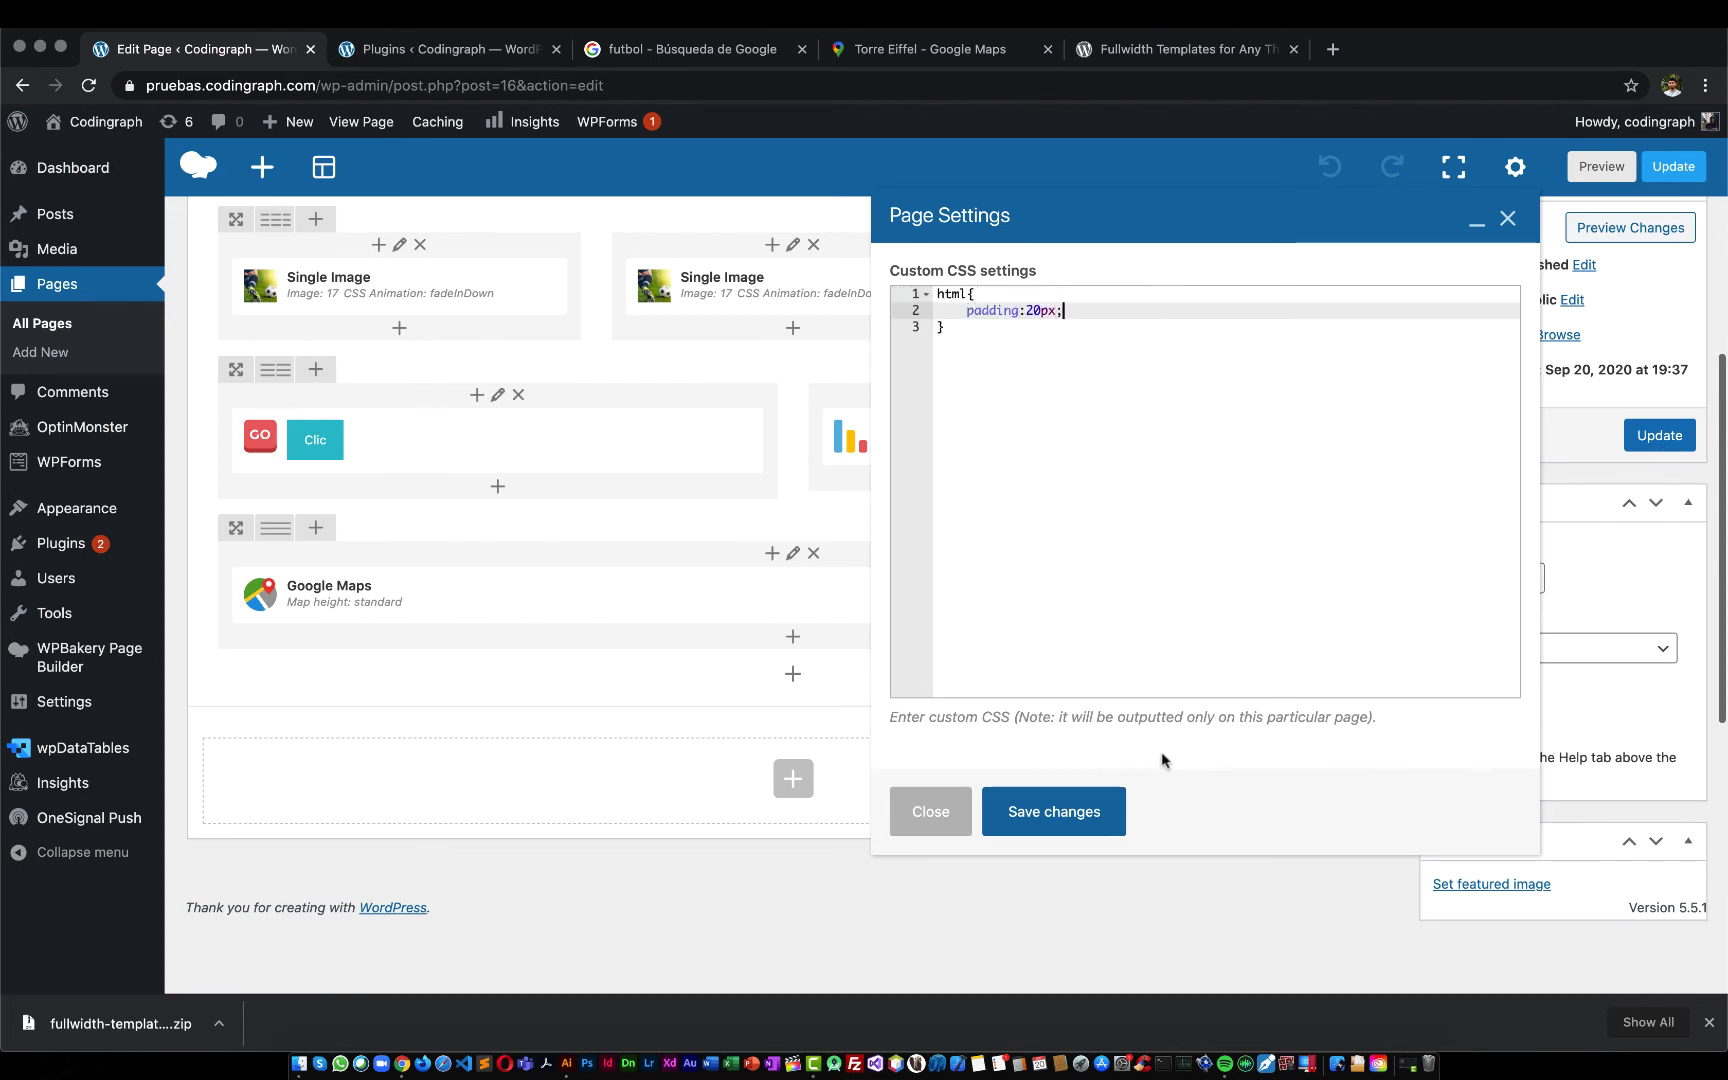
left_click(1072, 818)
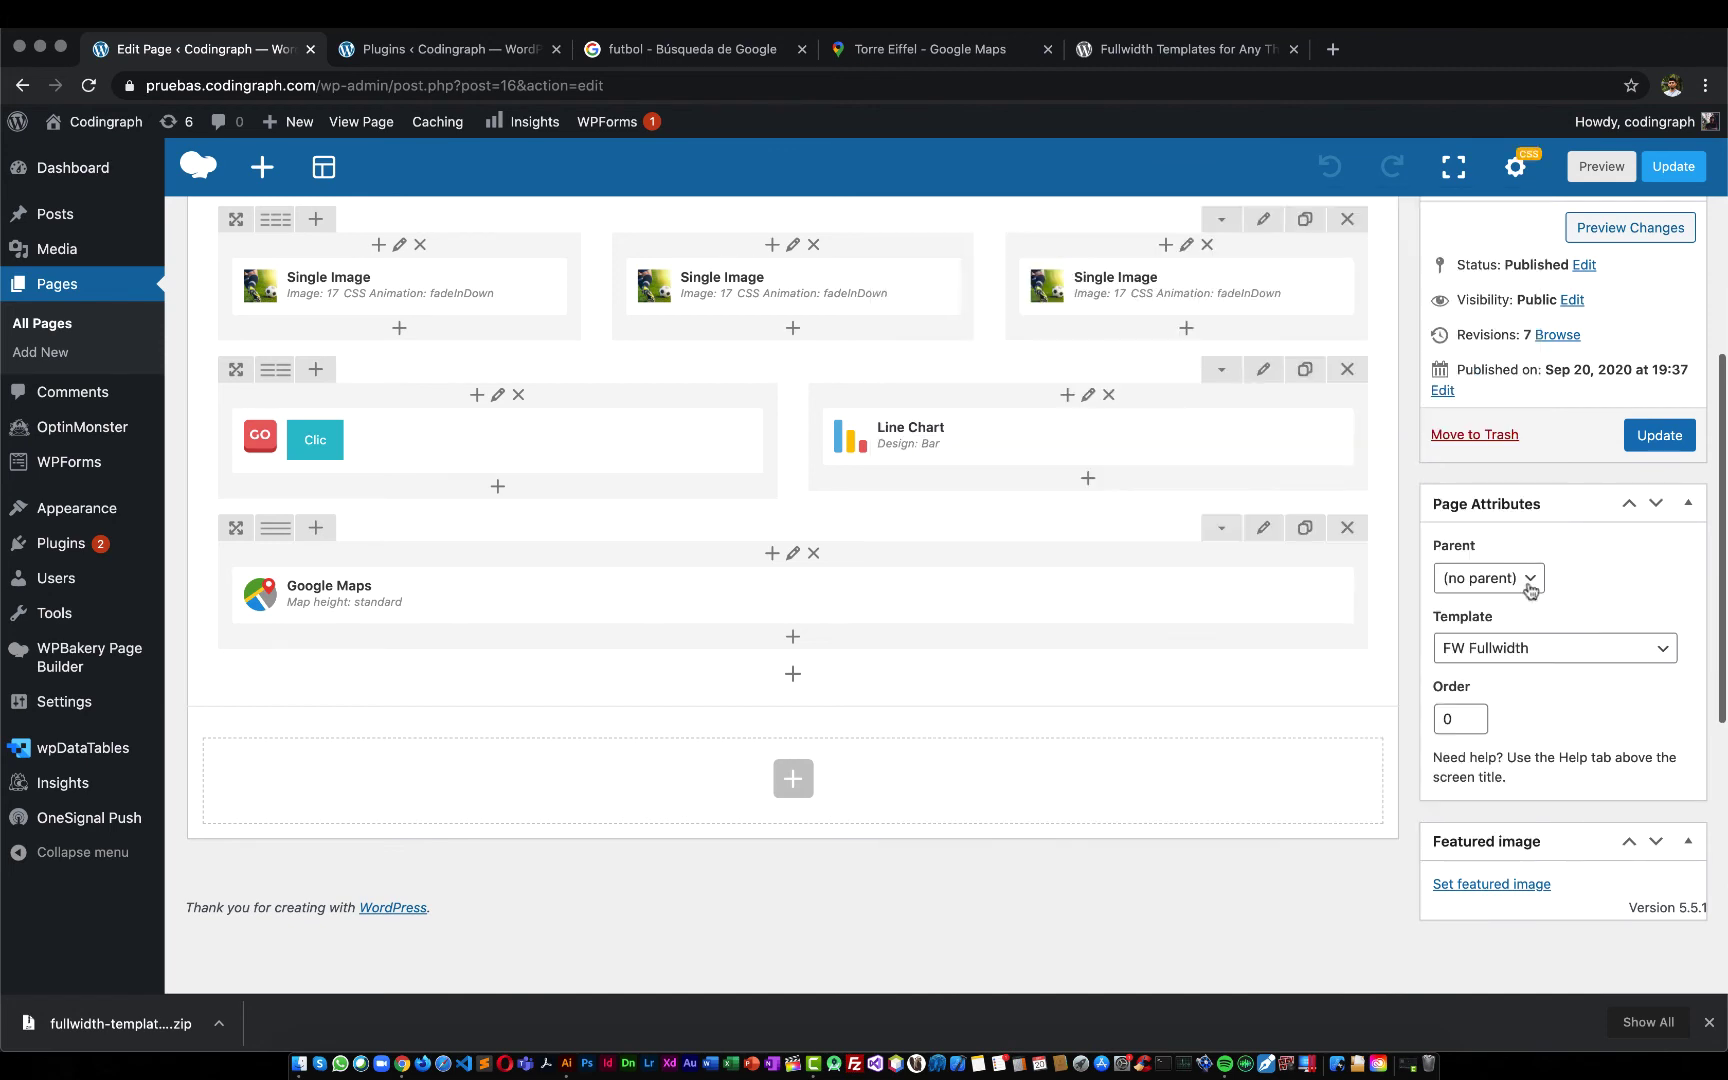
Update the page and inspect the published Ejemplo page's margins from header to map
left_click(1648, 446)
mouse_move(667, 298)
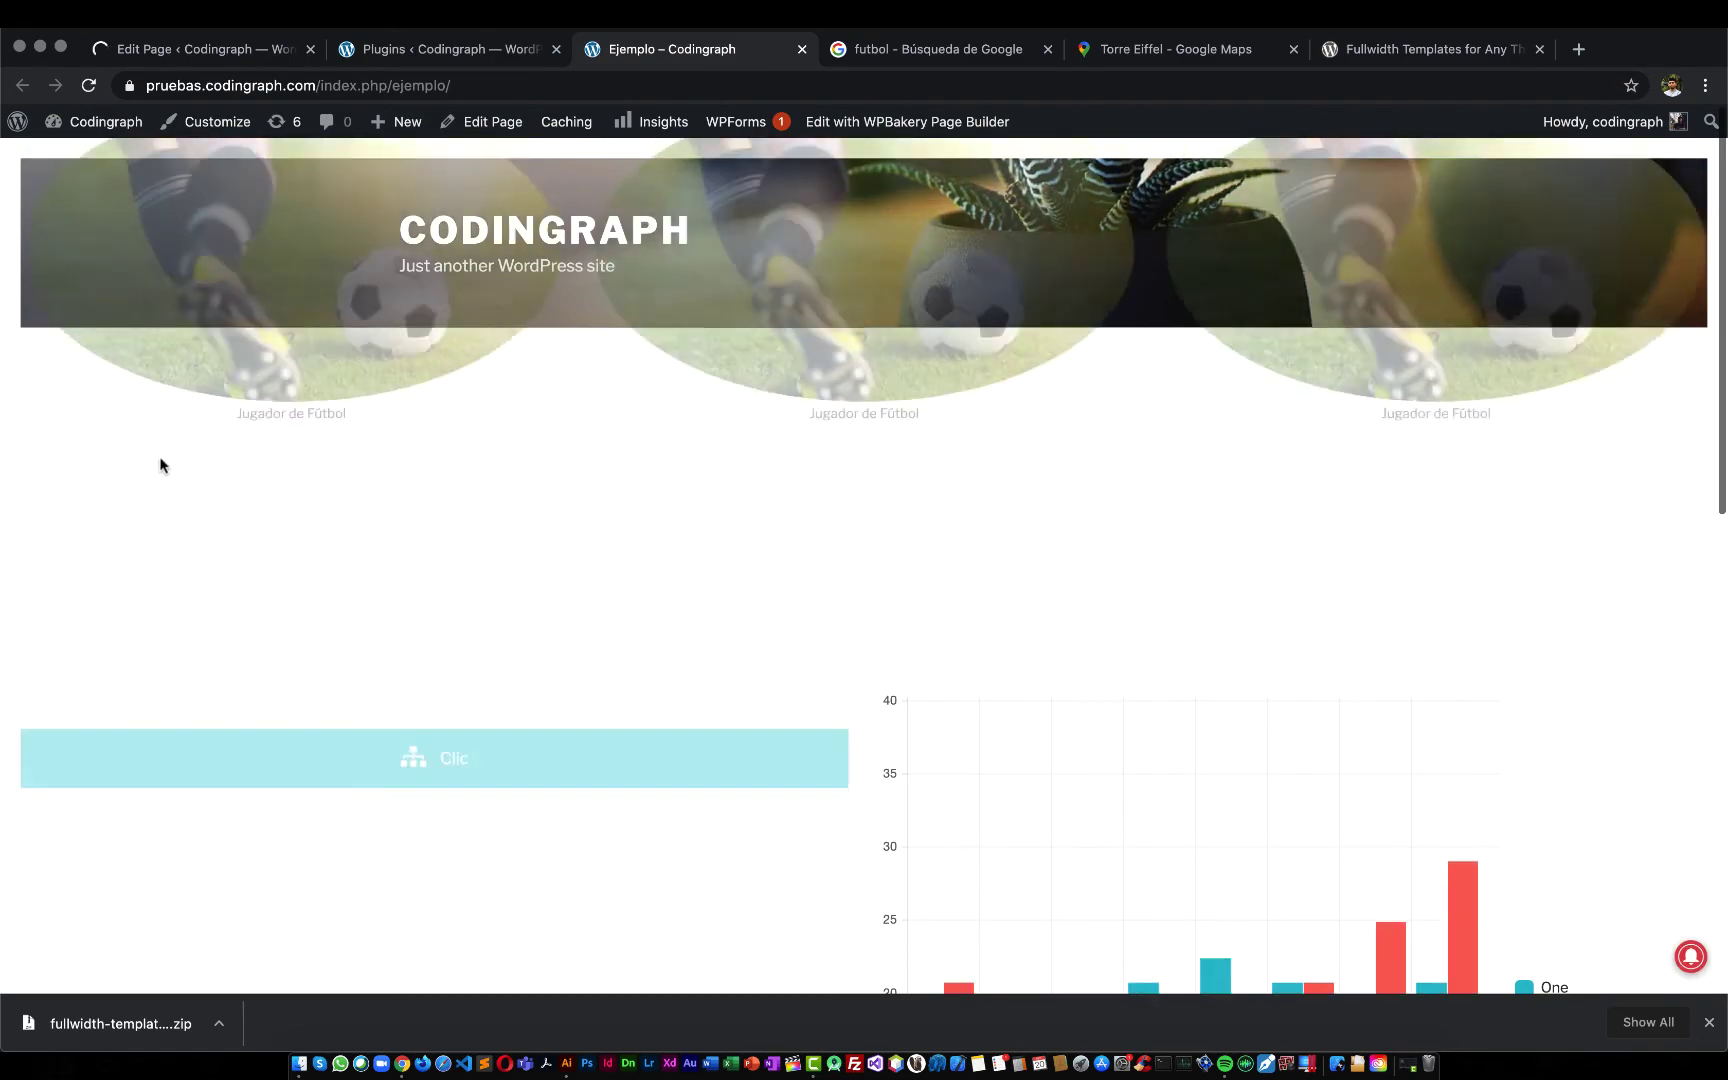
scroll(147, 456, "down", 15)
scroll(147, 463, "up", 15)
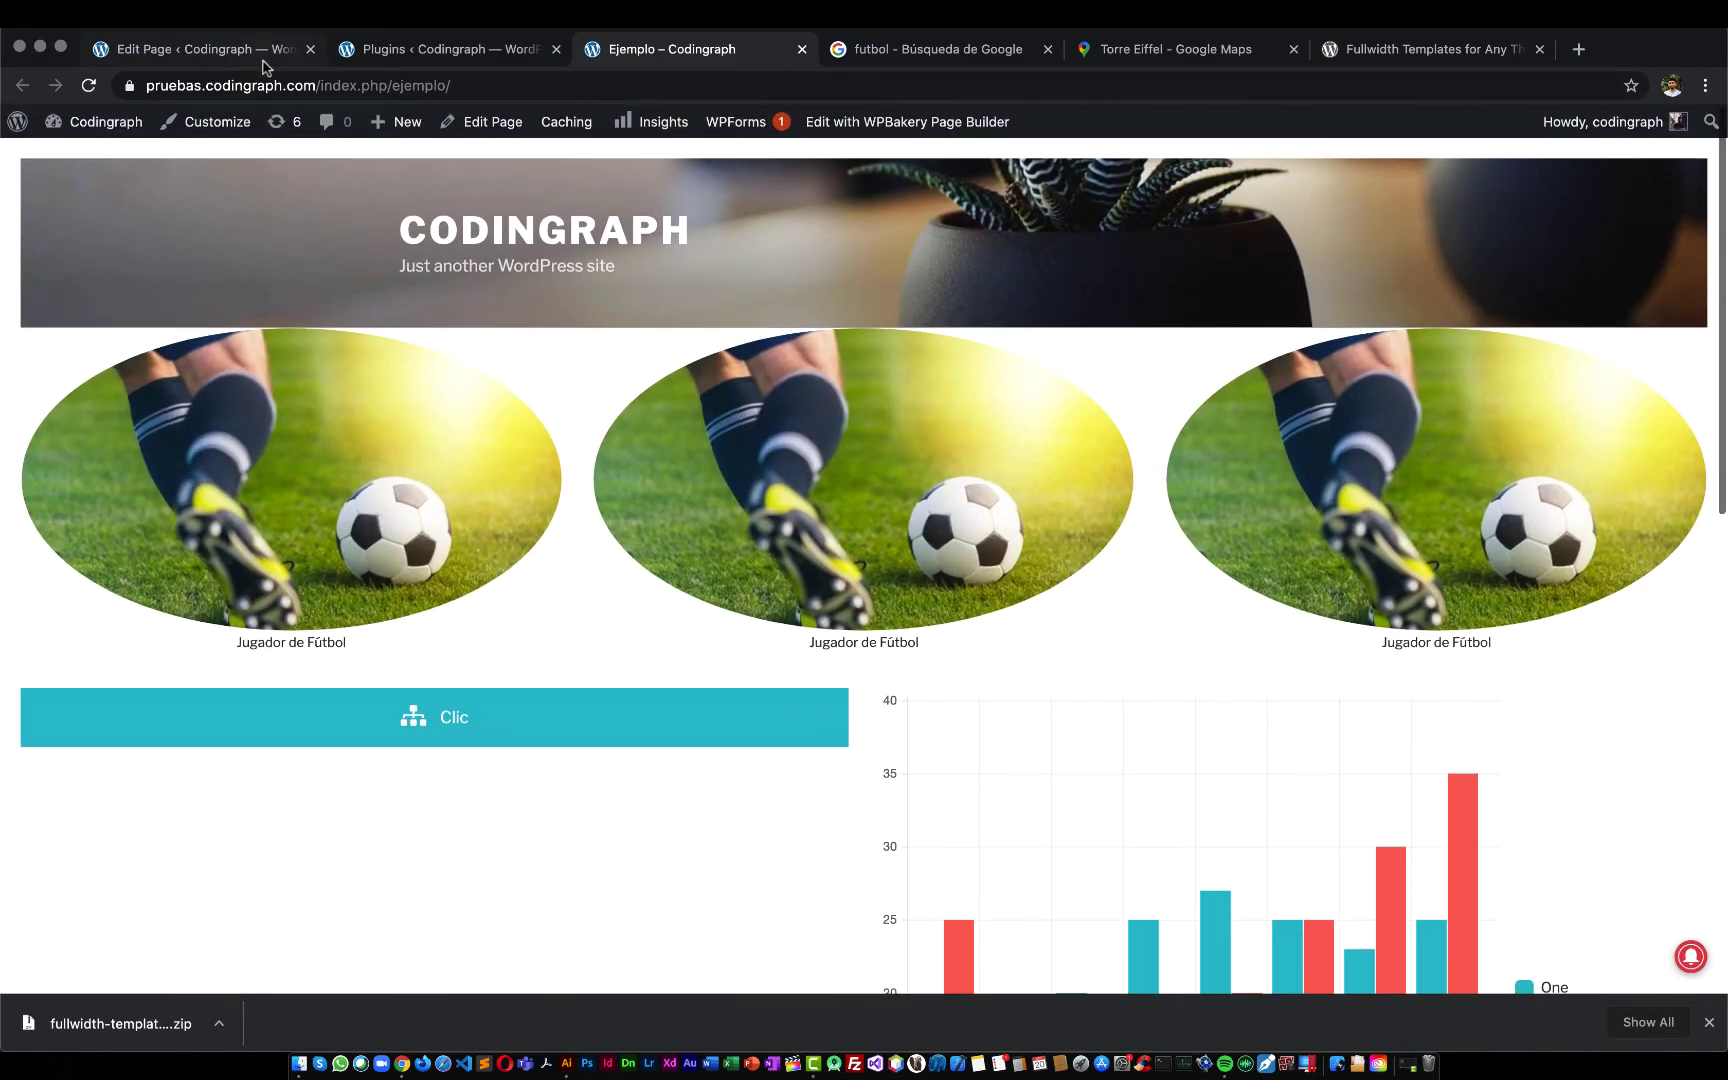
Return to the page editor and add a new Row element below the Google Maps row
left_click(190, 49)
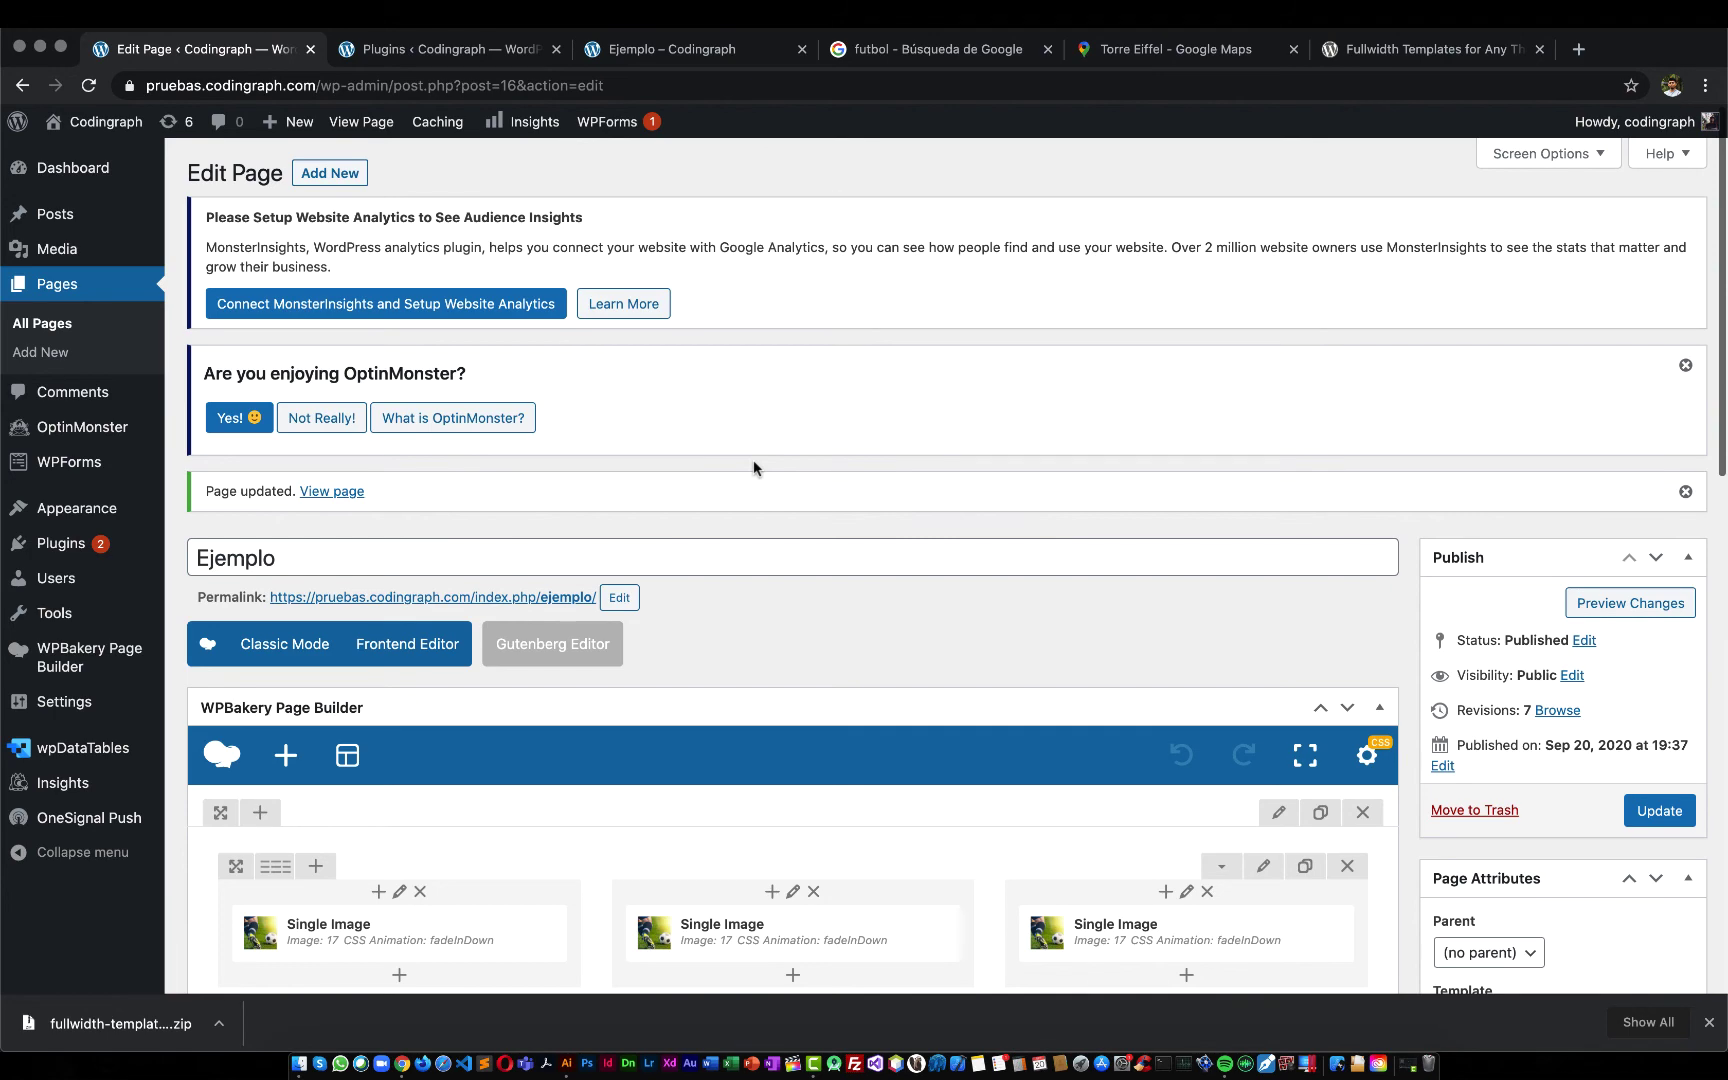
scroll(754, 467, "down", 10)
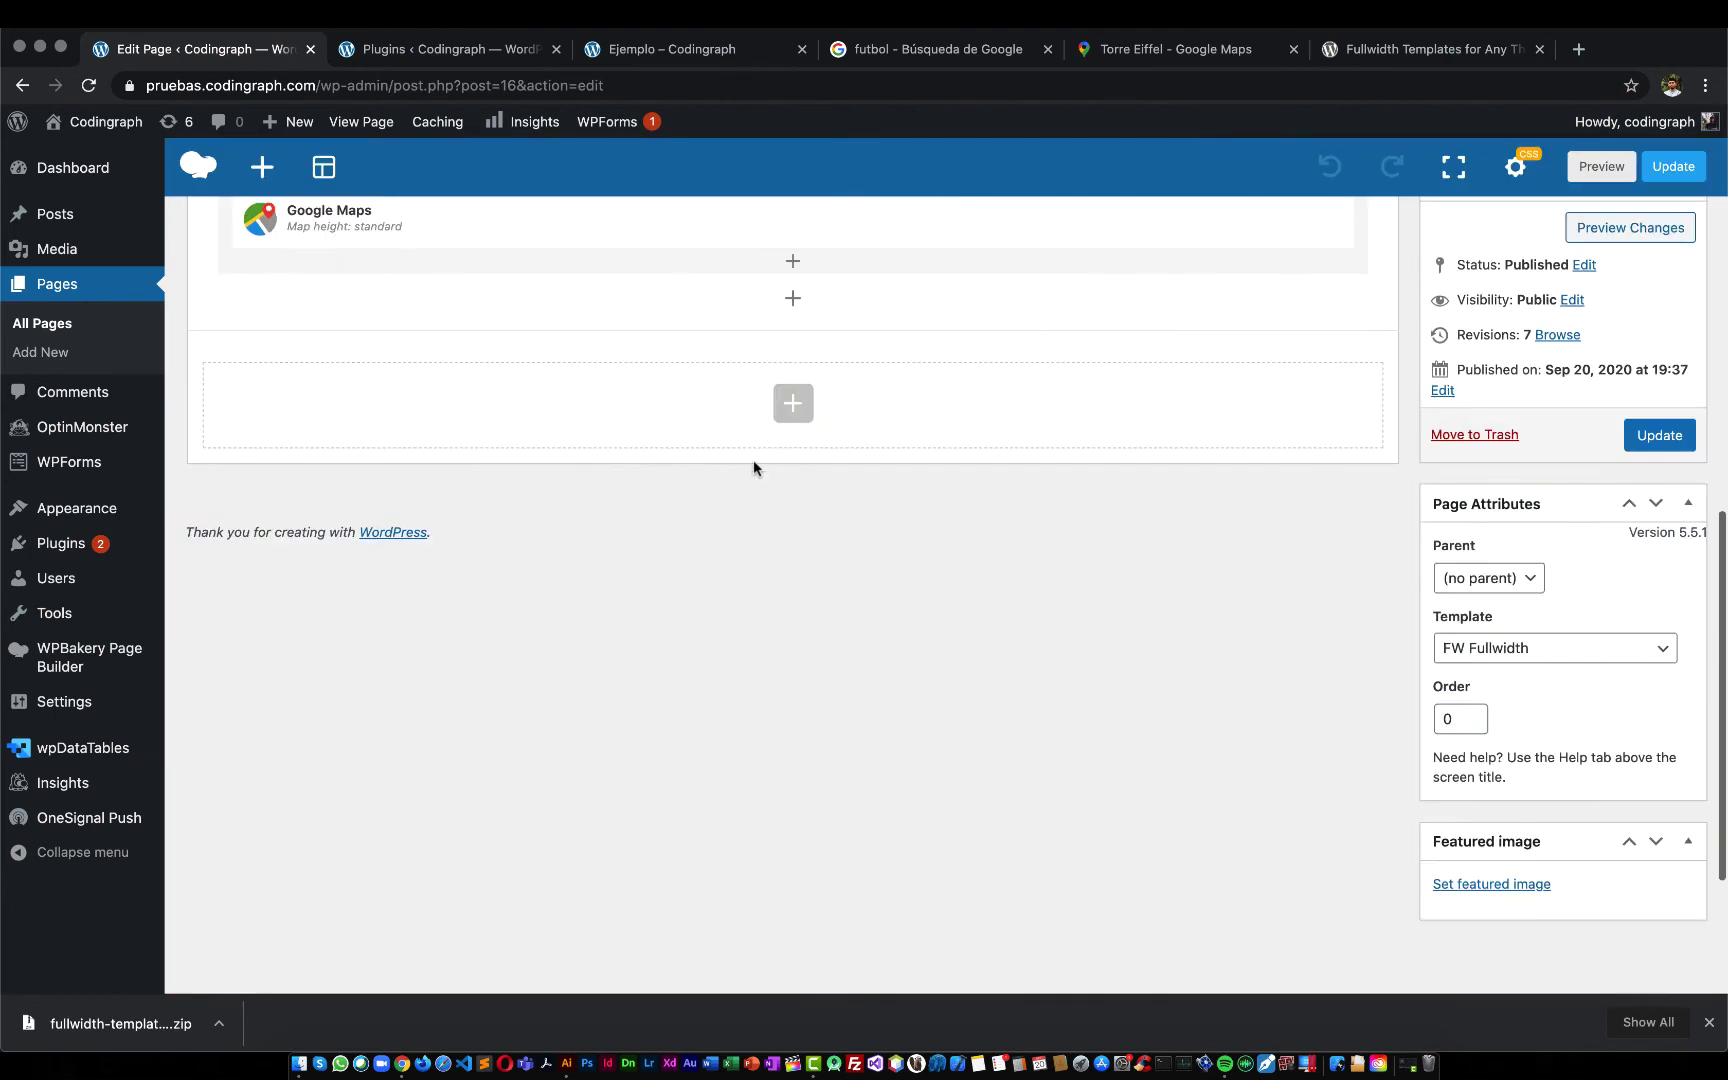
scroll(754, 467, "up", 8)
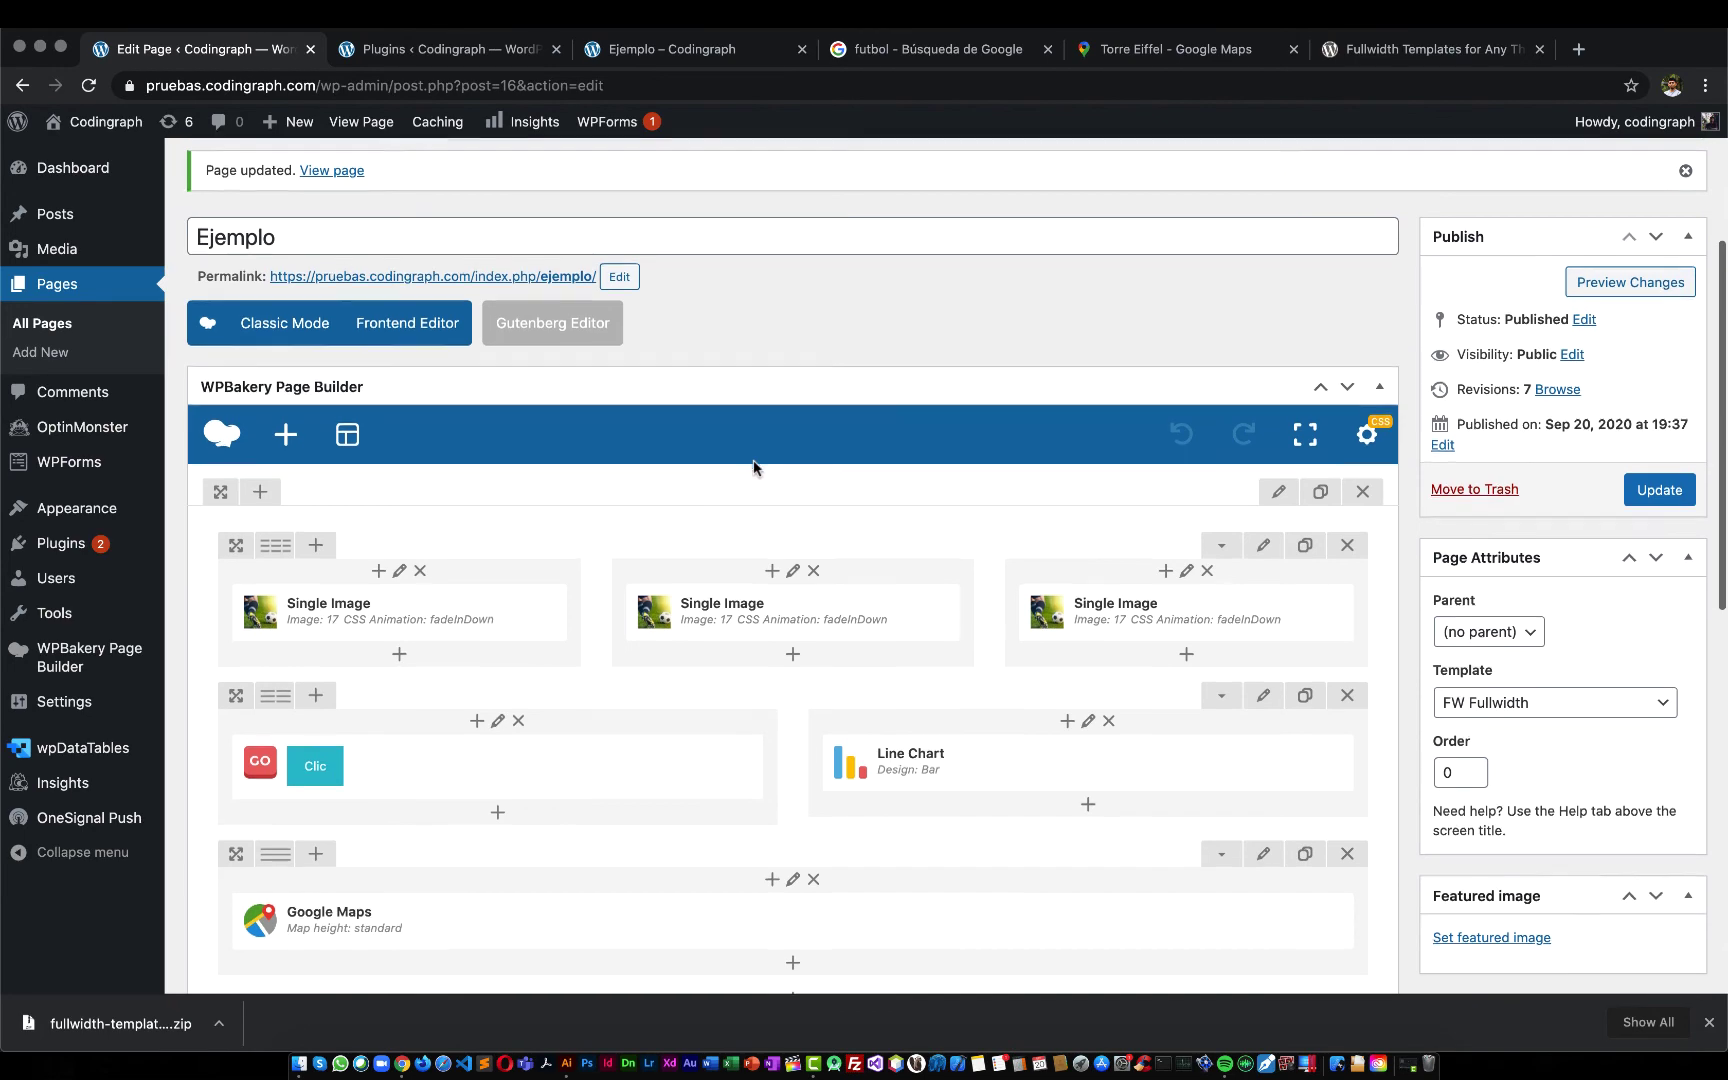
scroll(754, 467, "down", 2)
scroll(754, 461, "up", 1)
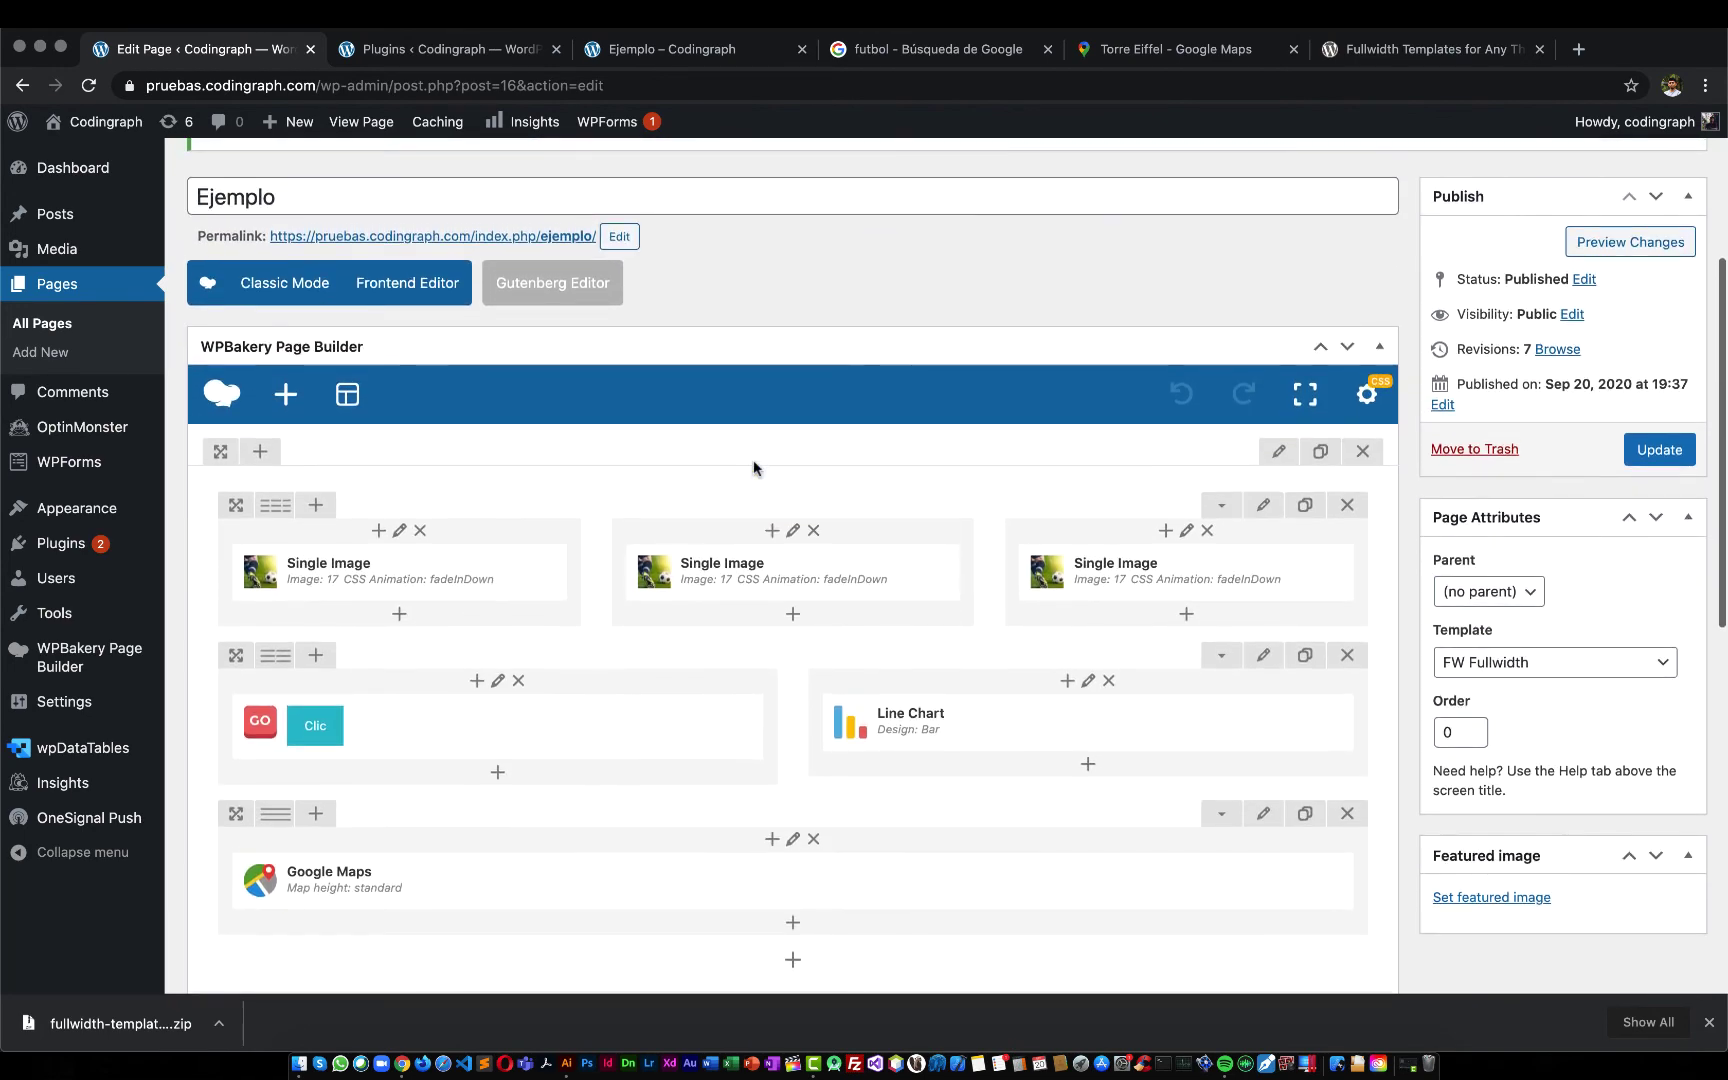
scroll(758, 480, "down", 2)
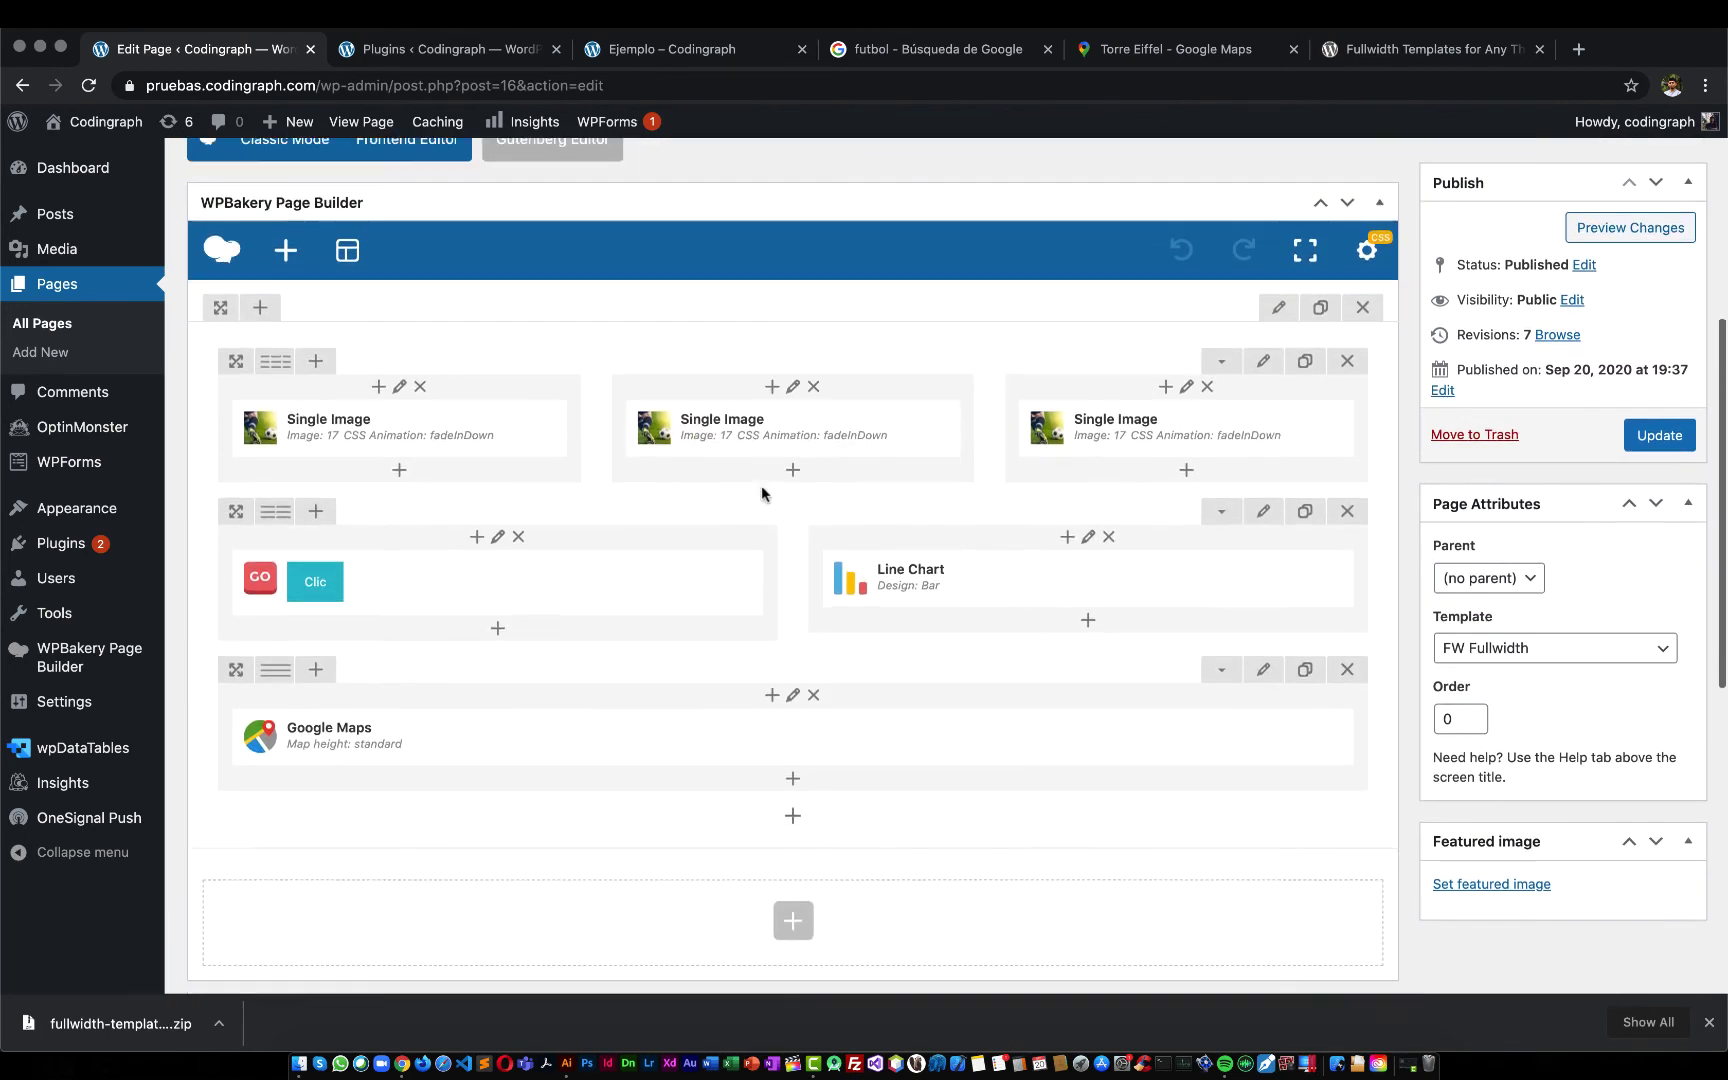
left_click(793, 818)
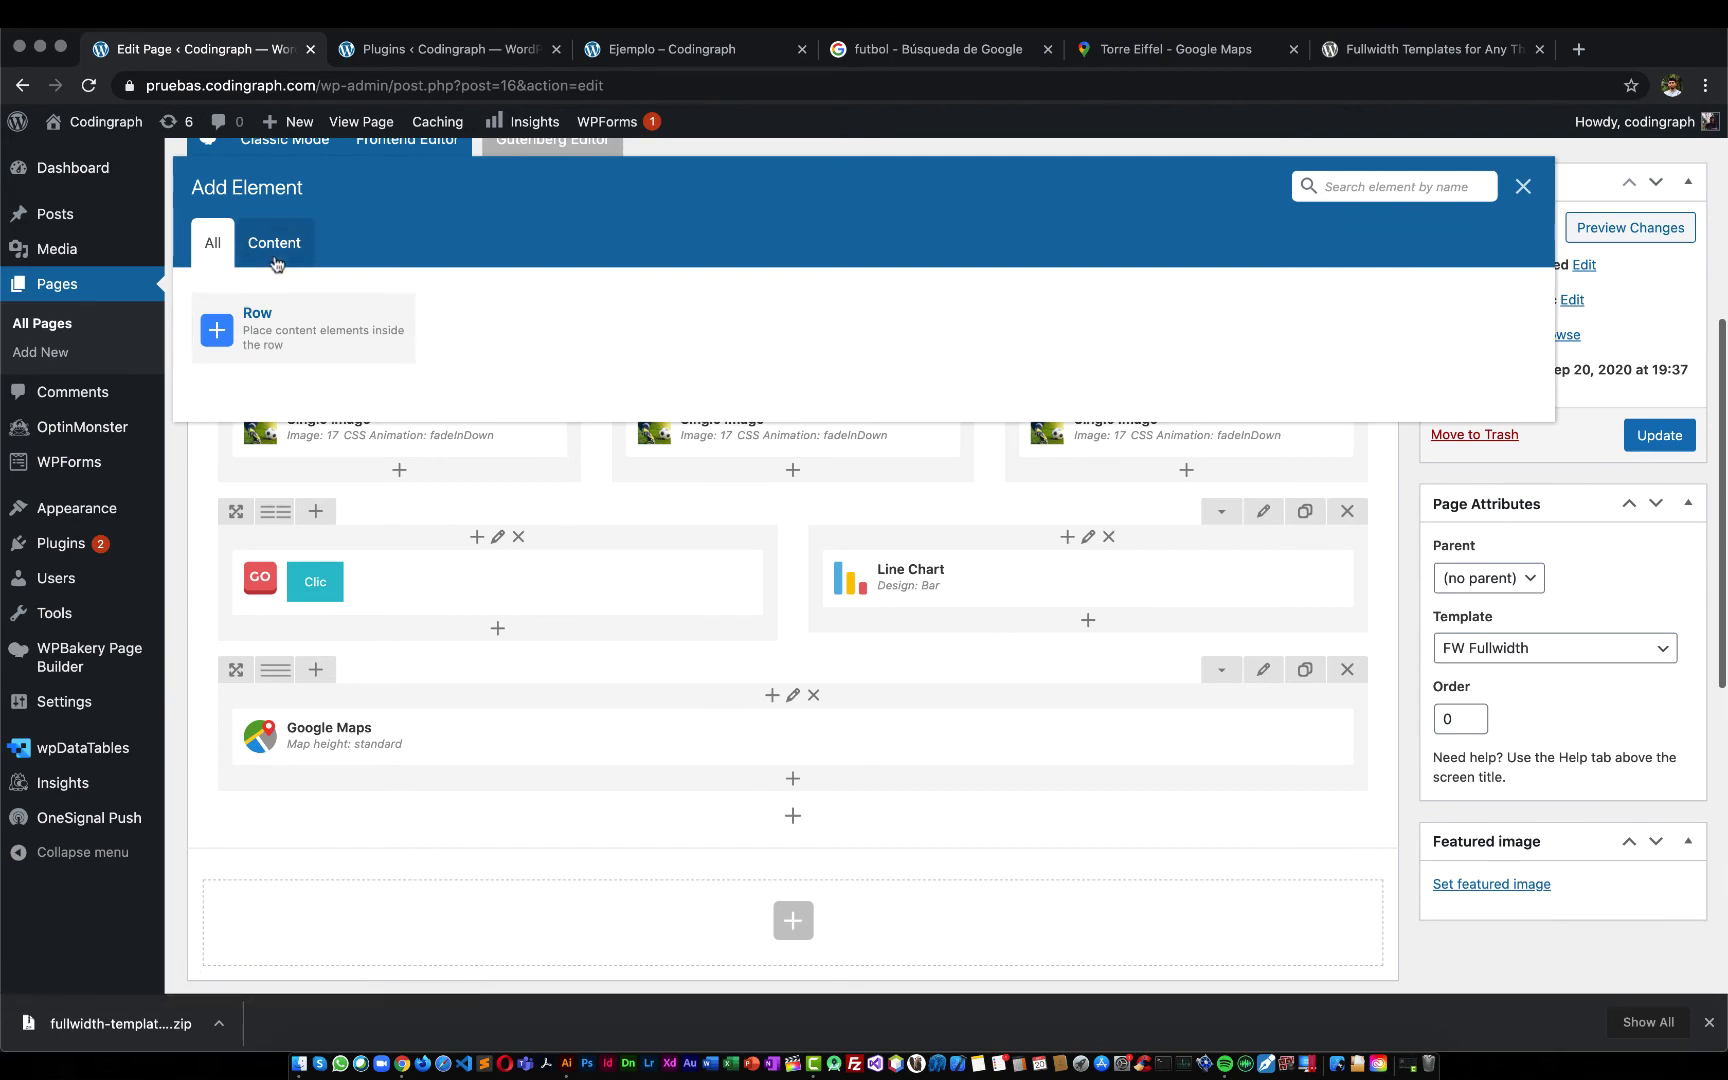
left_click(241, 302)
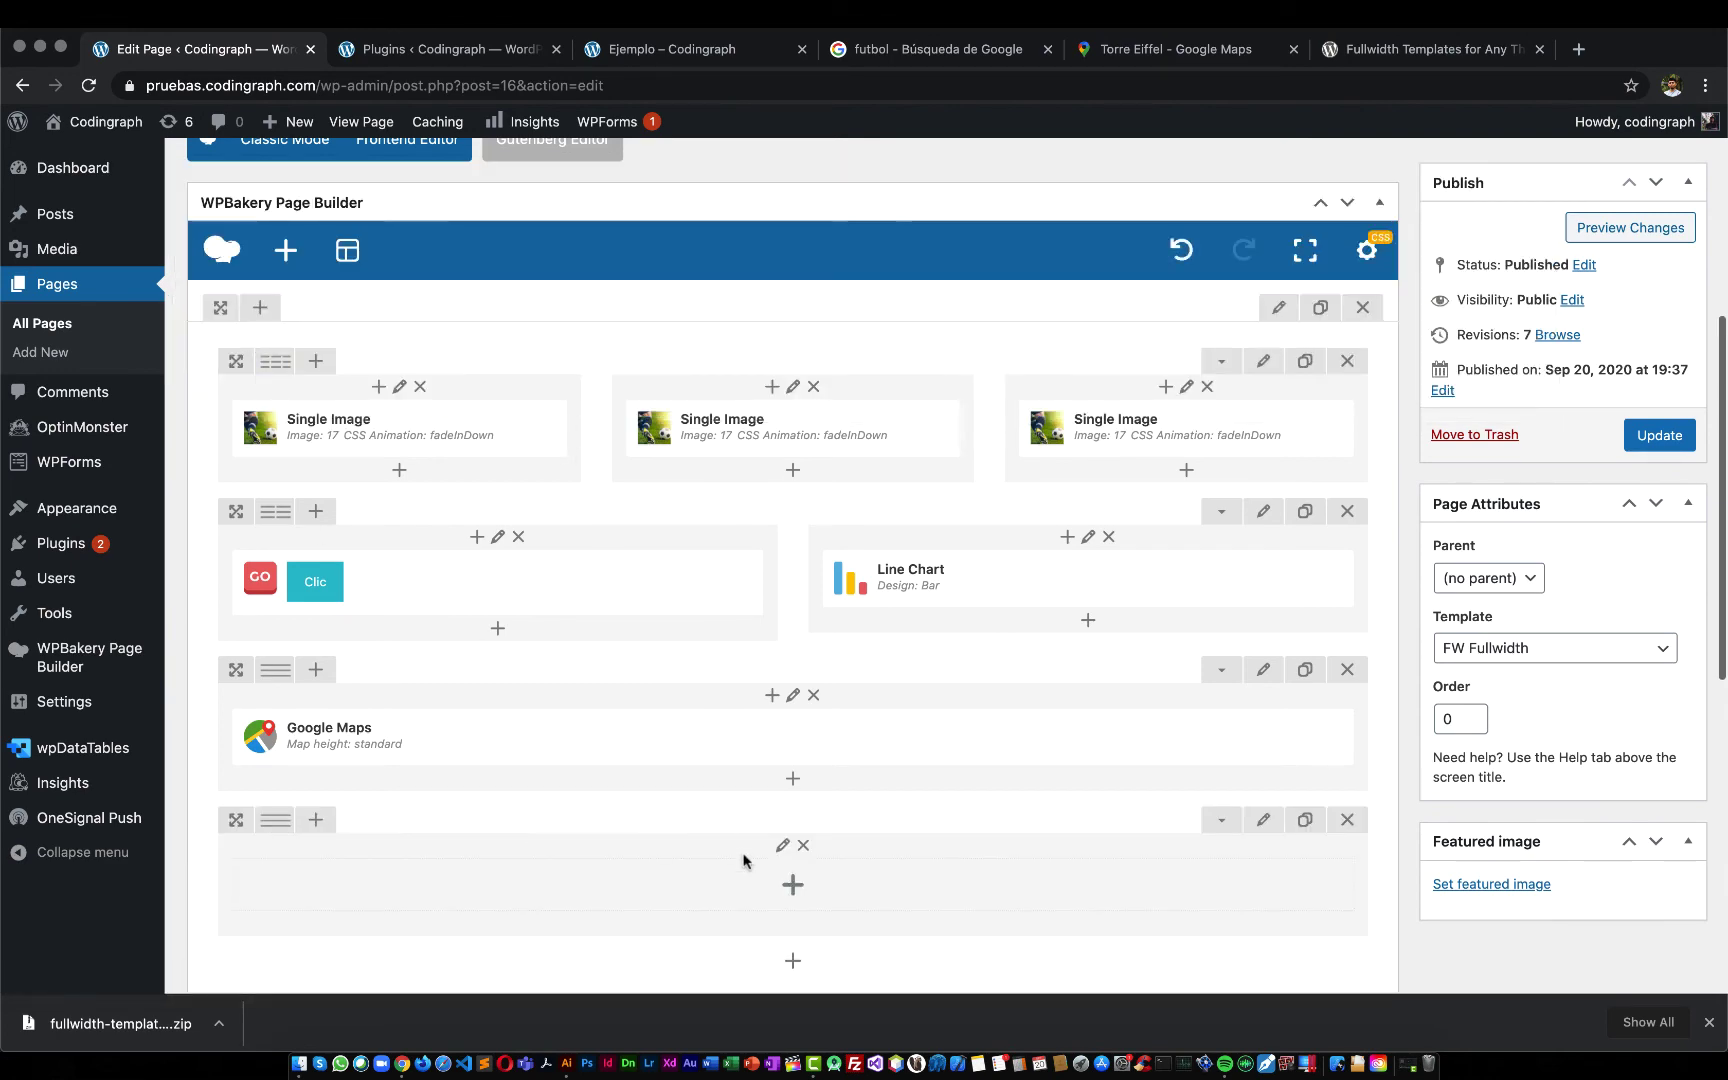
Add a Text Block element to the empty row below the Google Maps row
left_click(793, 884)
type("text")
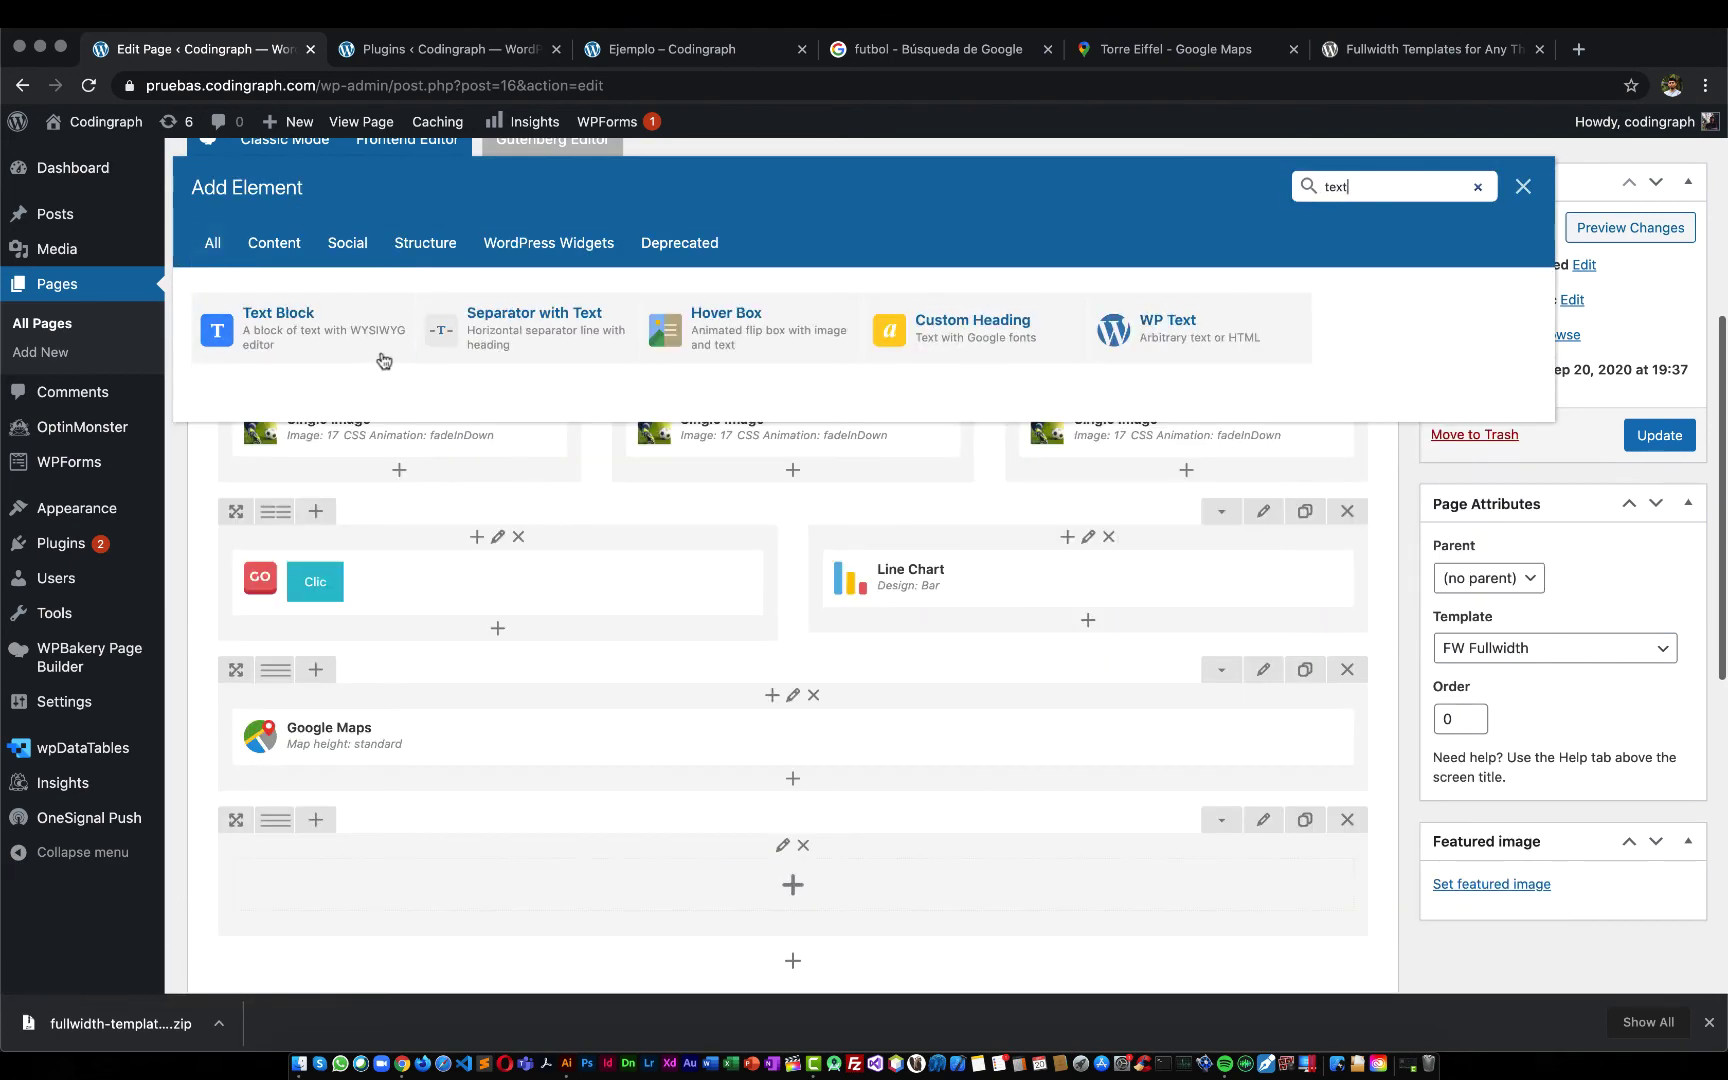
left_click(310, 362)
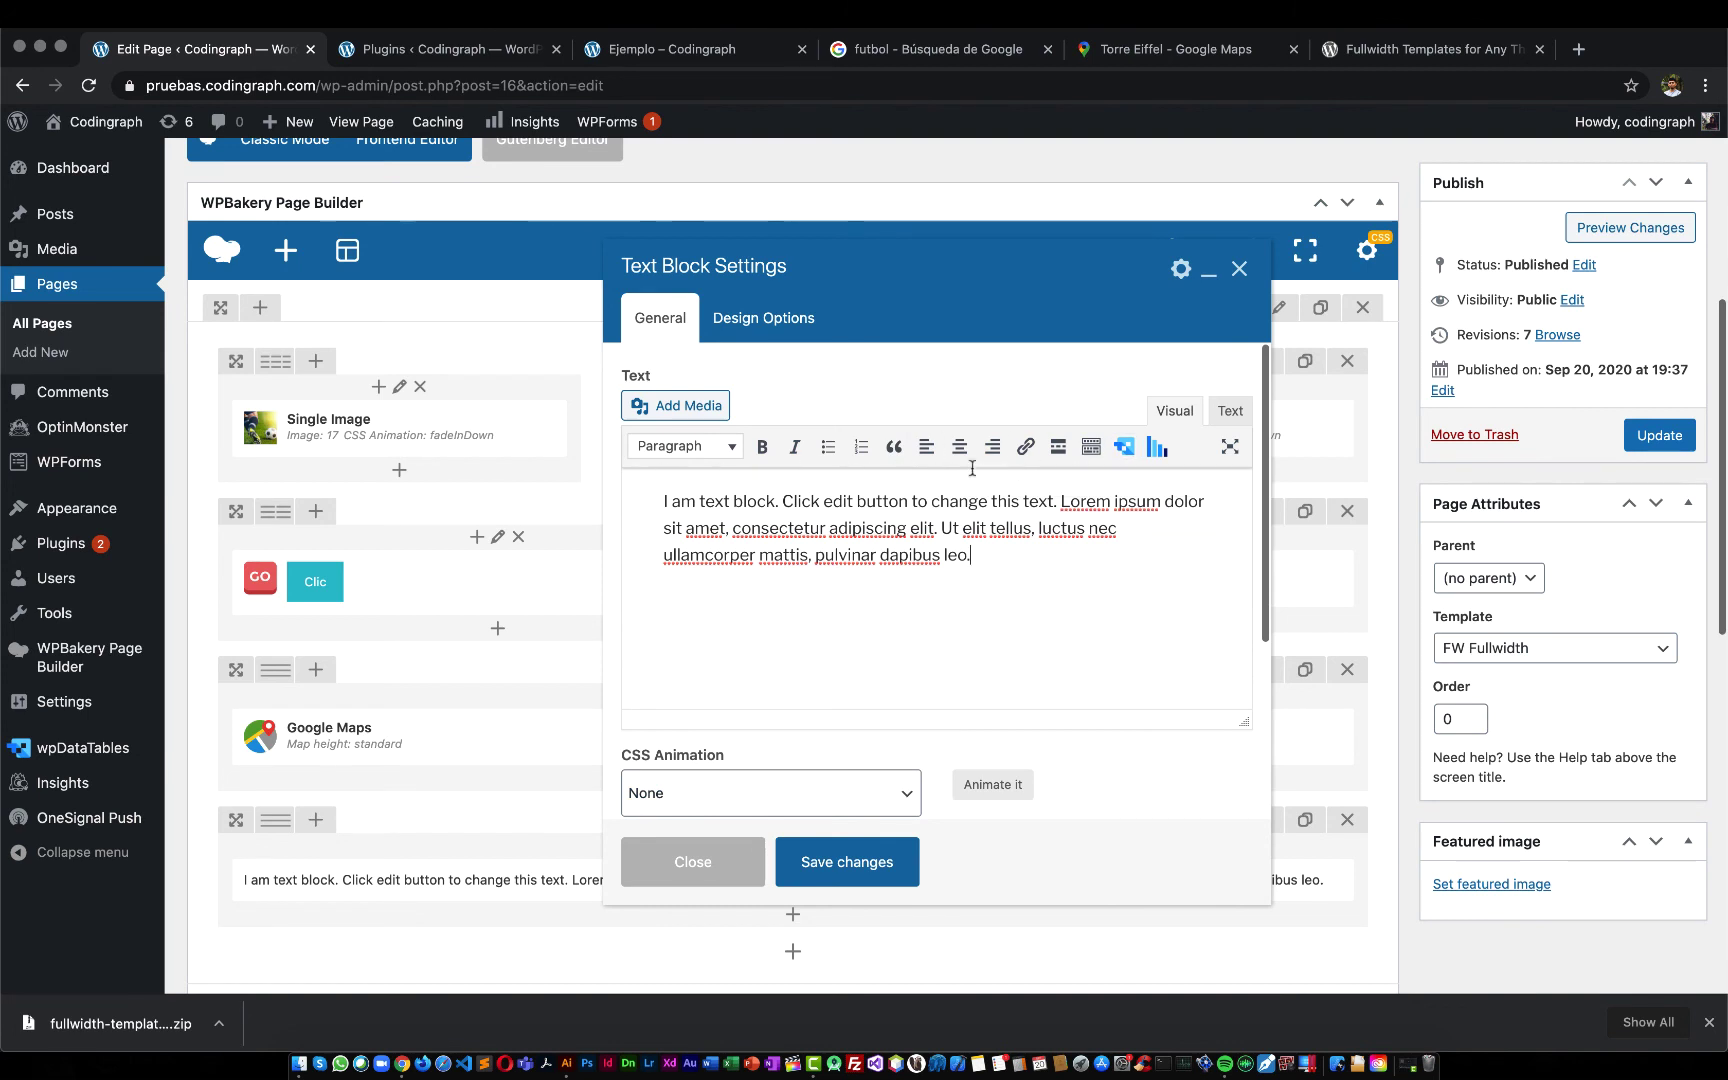
Review the Text Block's expanded formatting toolbar, sample text, CSS Animation setting and Design Options, and leave its settings without saving
left_click(1098, 451)
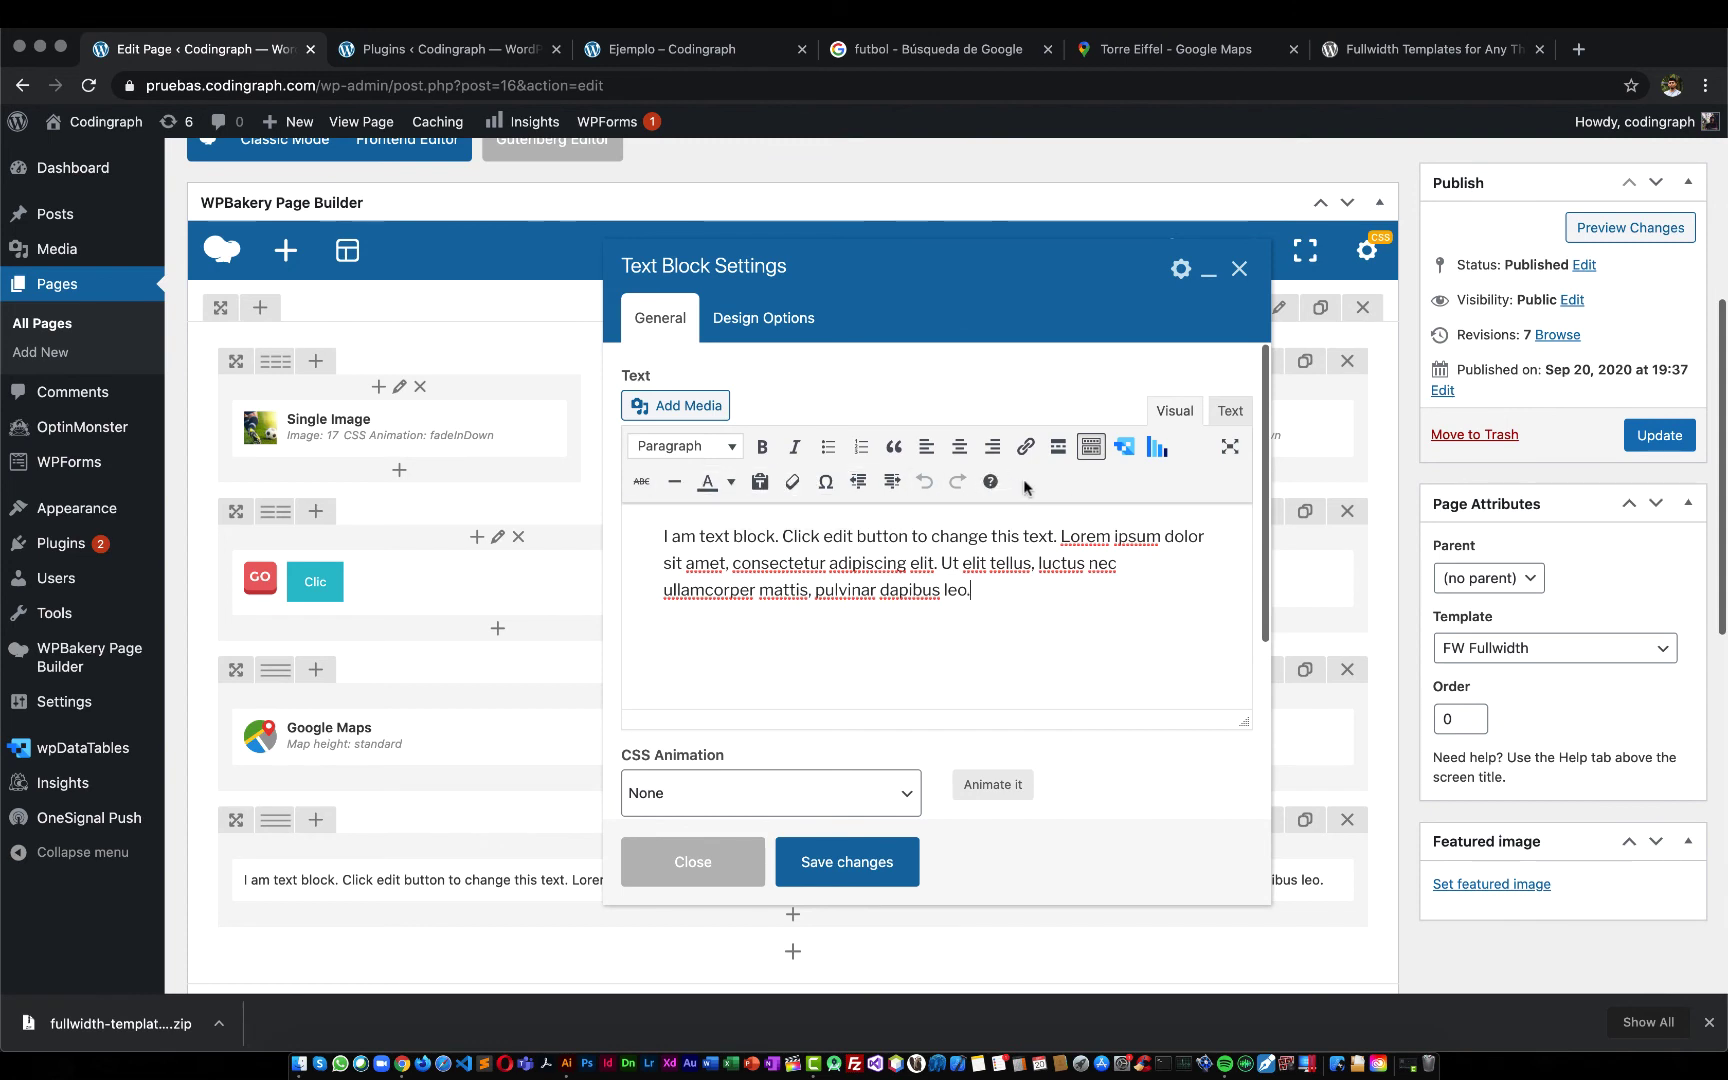
triple_click(980, 566)
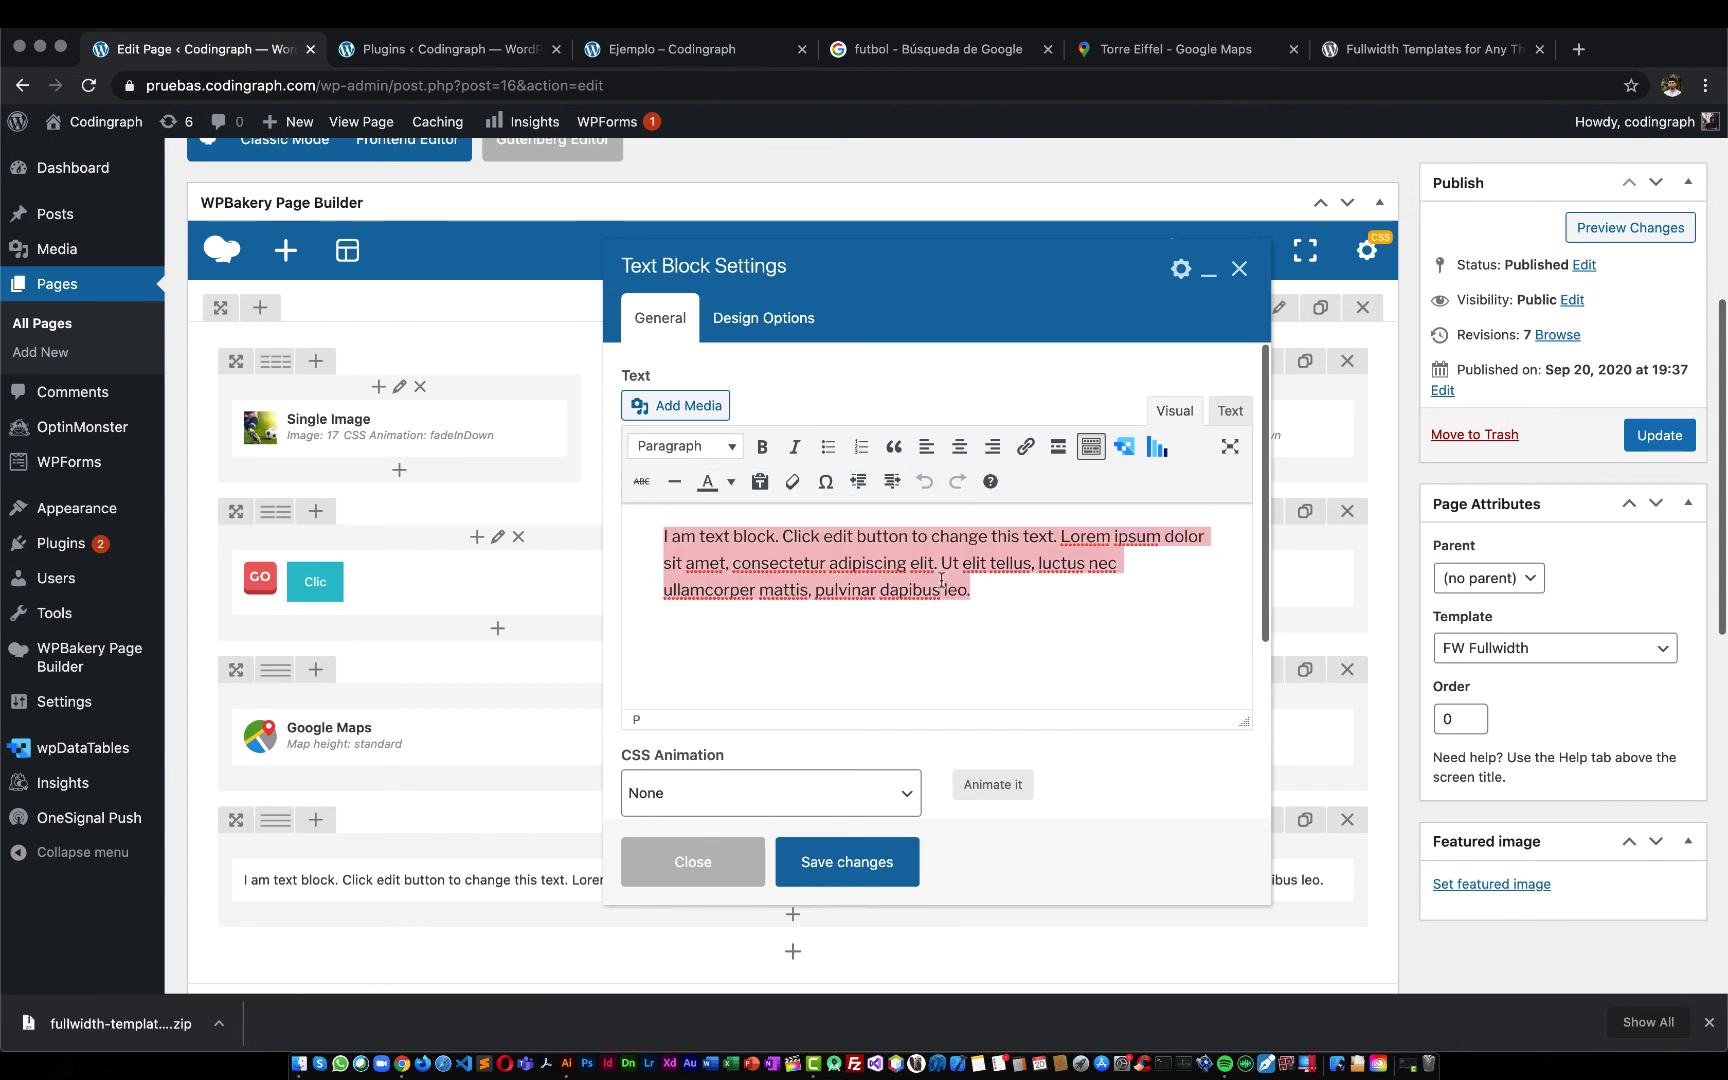
scroll(855, 770, "down", 2)
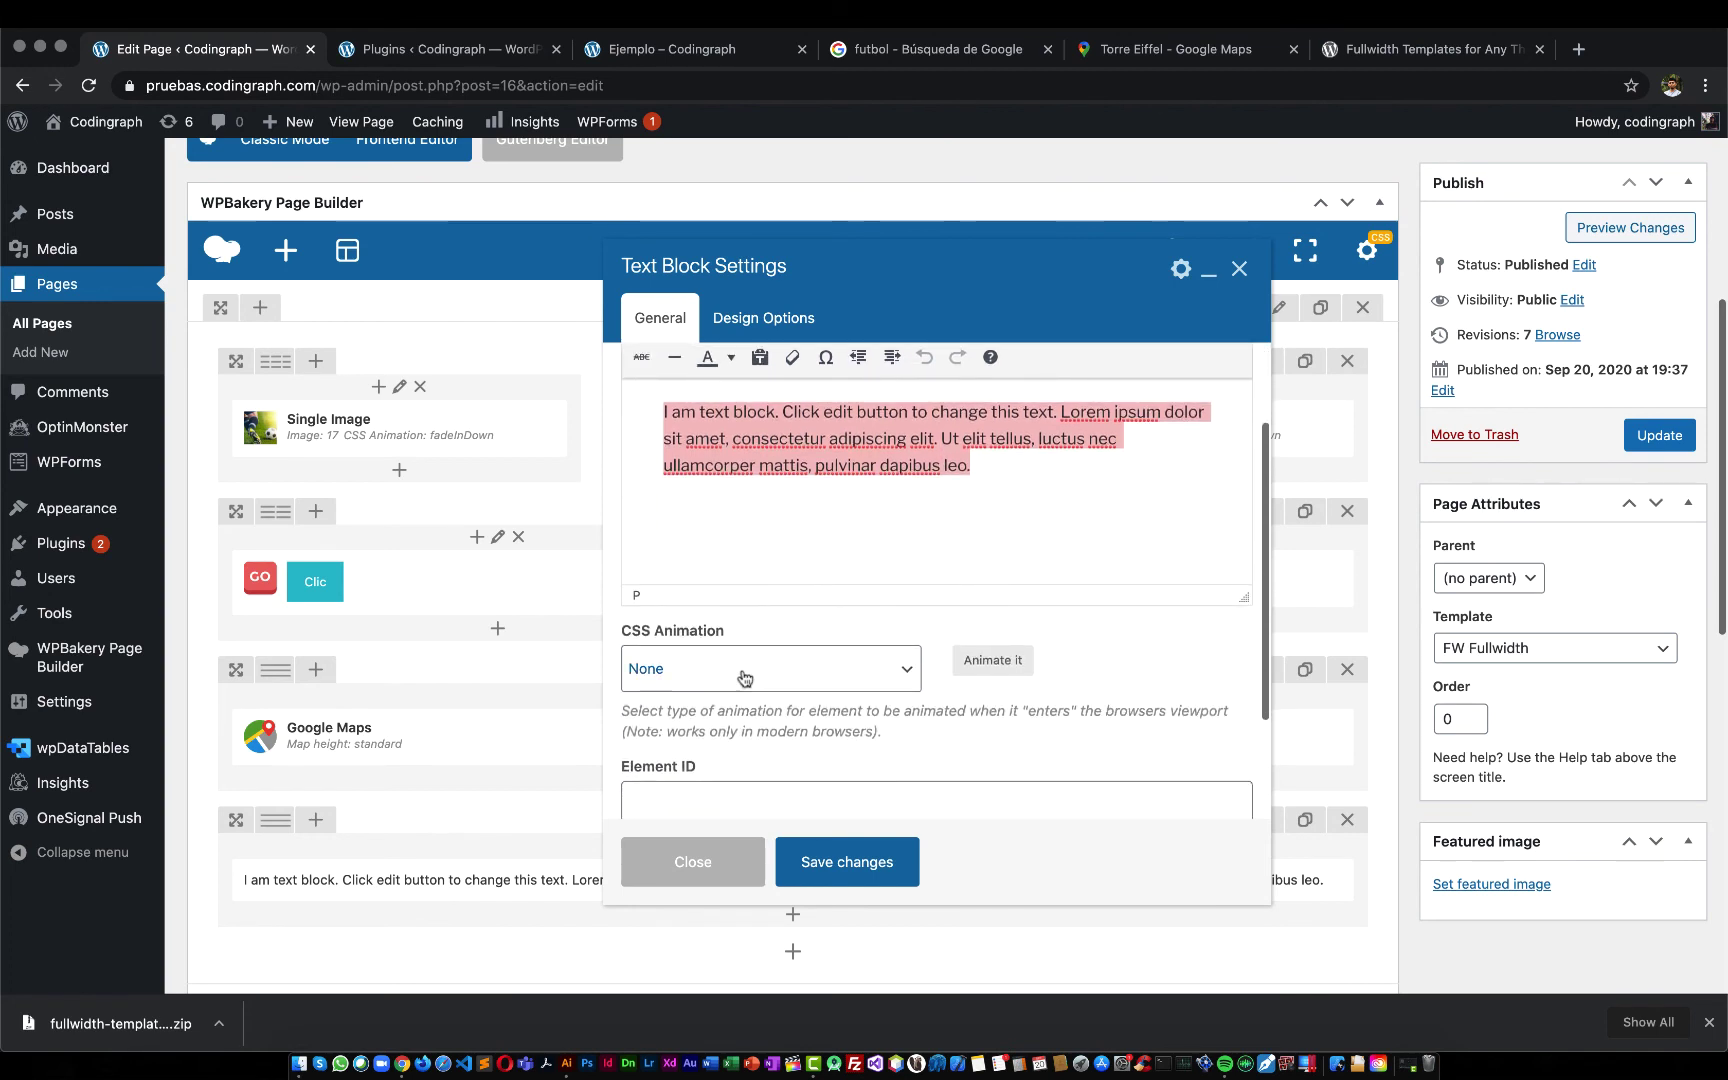
left_click(772, 312)
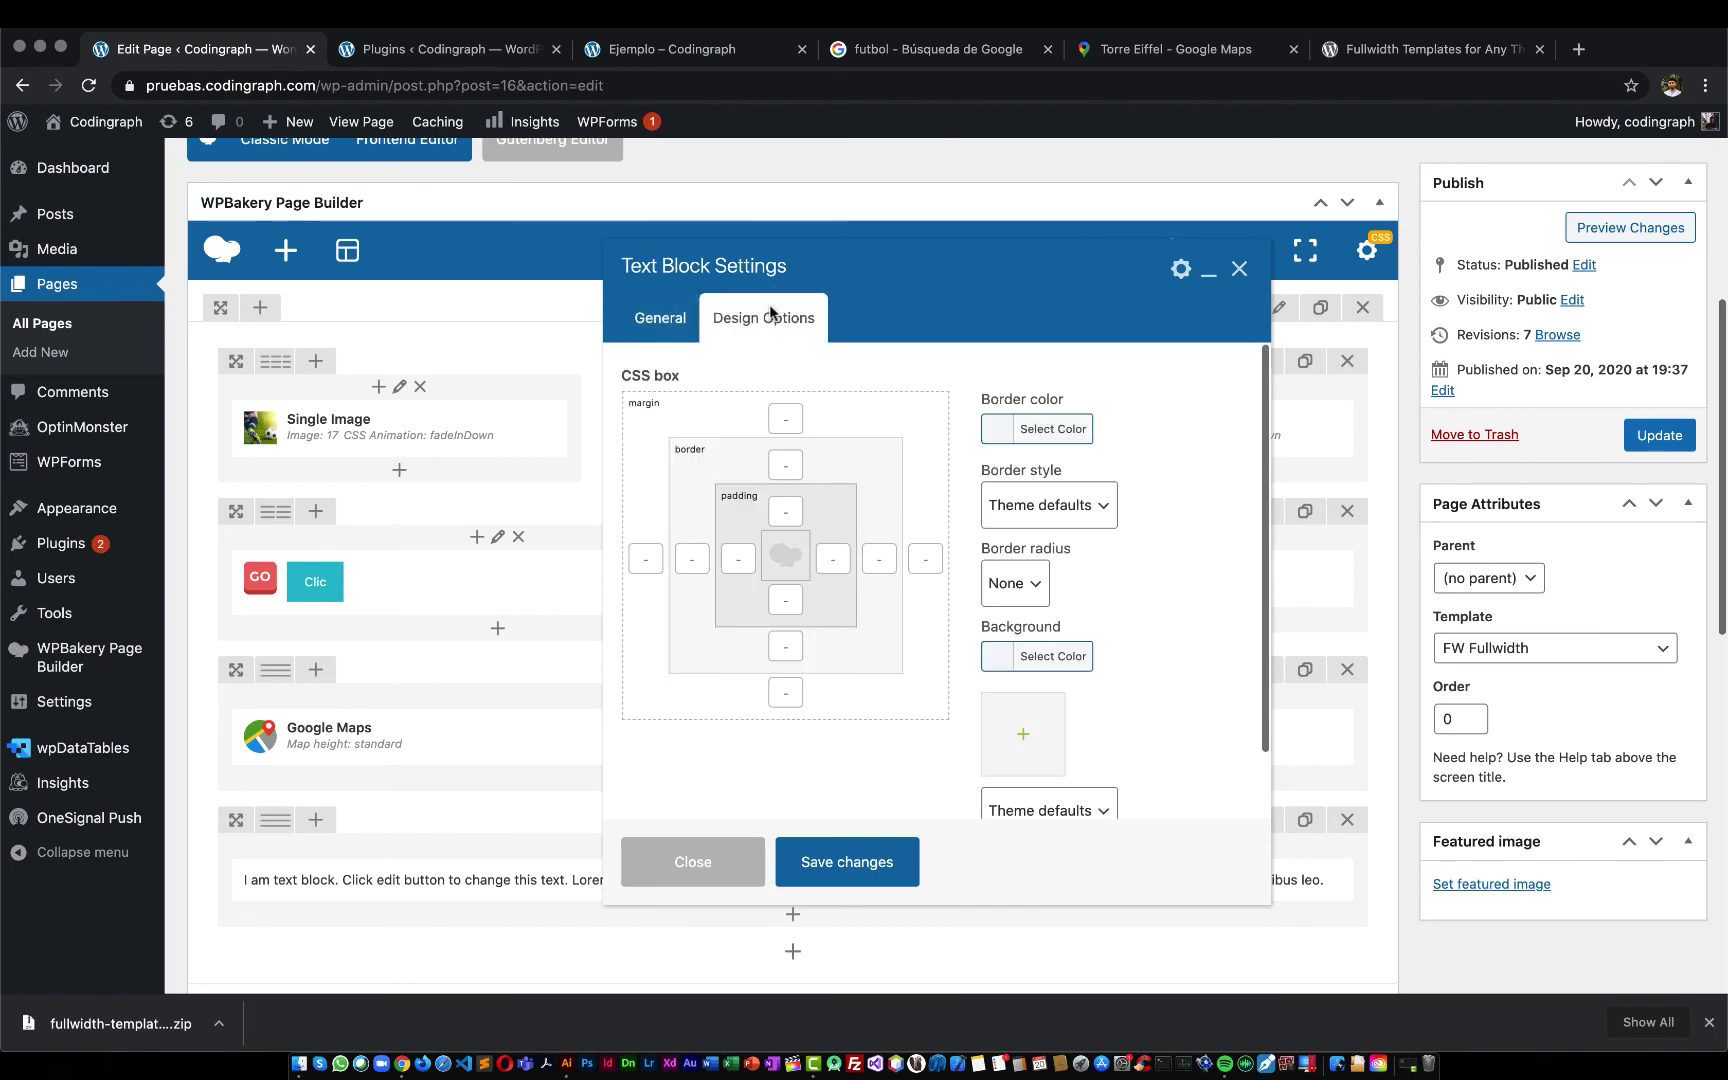
left_click(1240, 270)
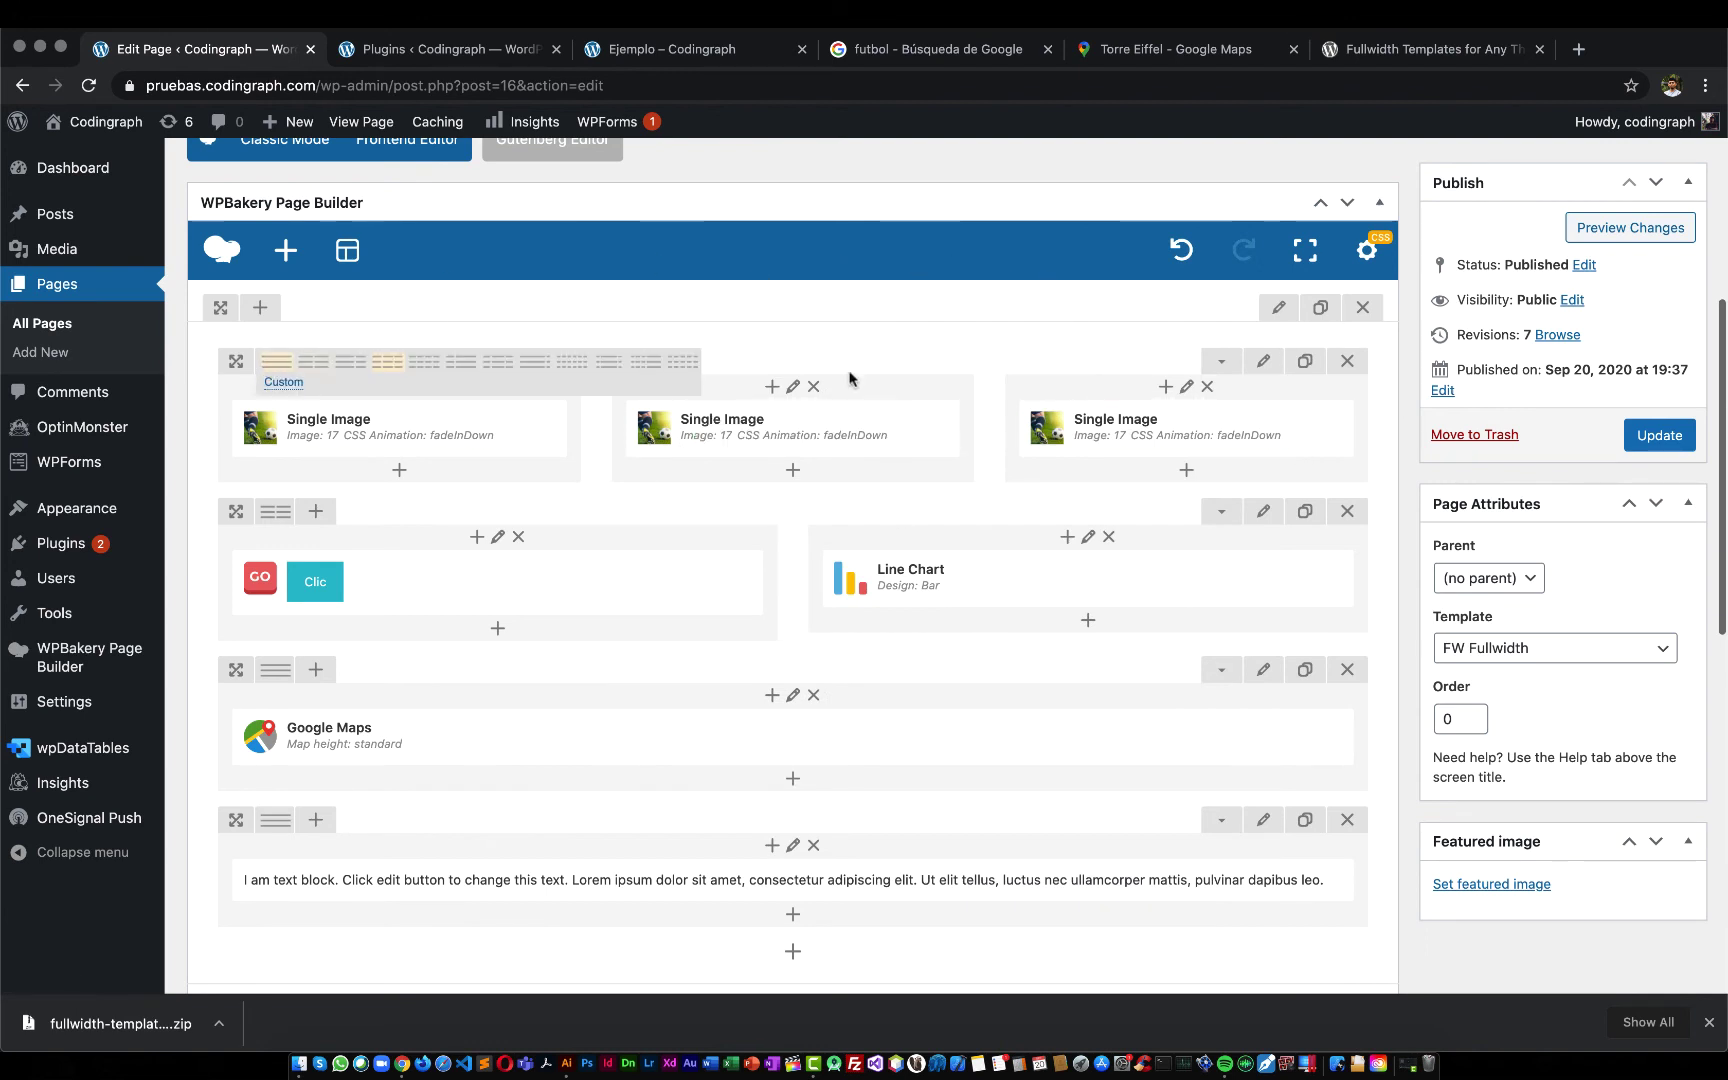
Examine the Design Options of the three-image row, including the border styles, and close its settings without saving
left_click(1263, 362)
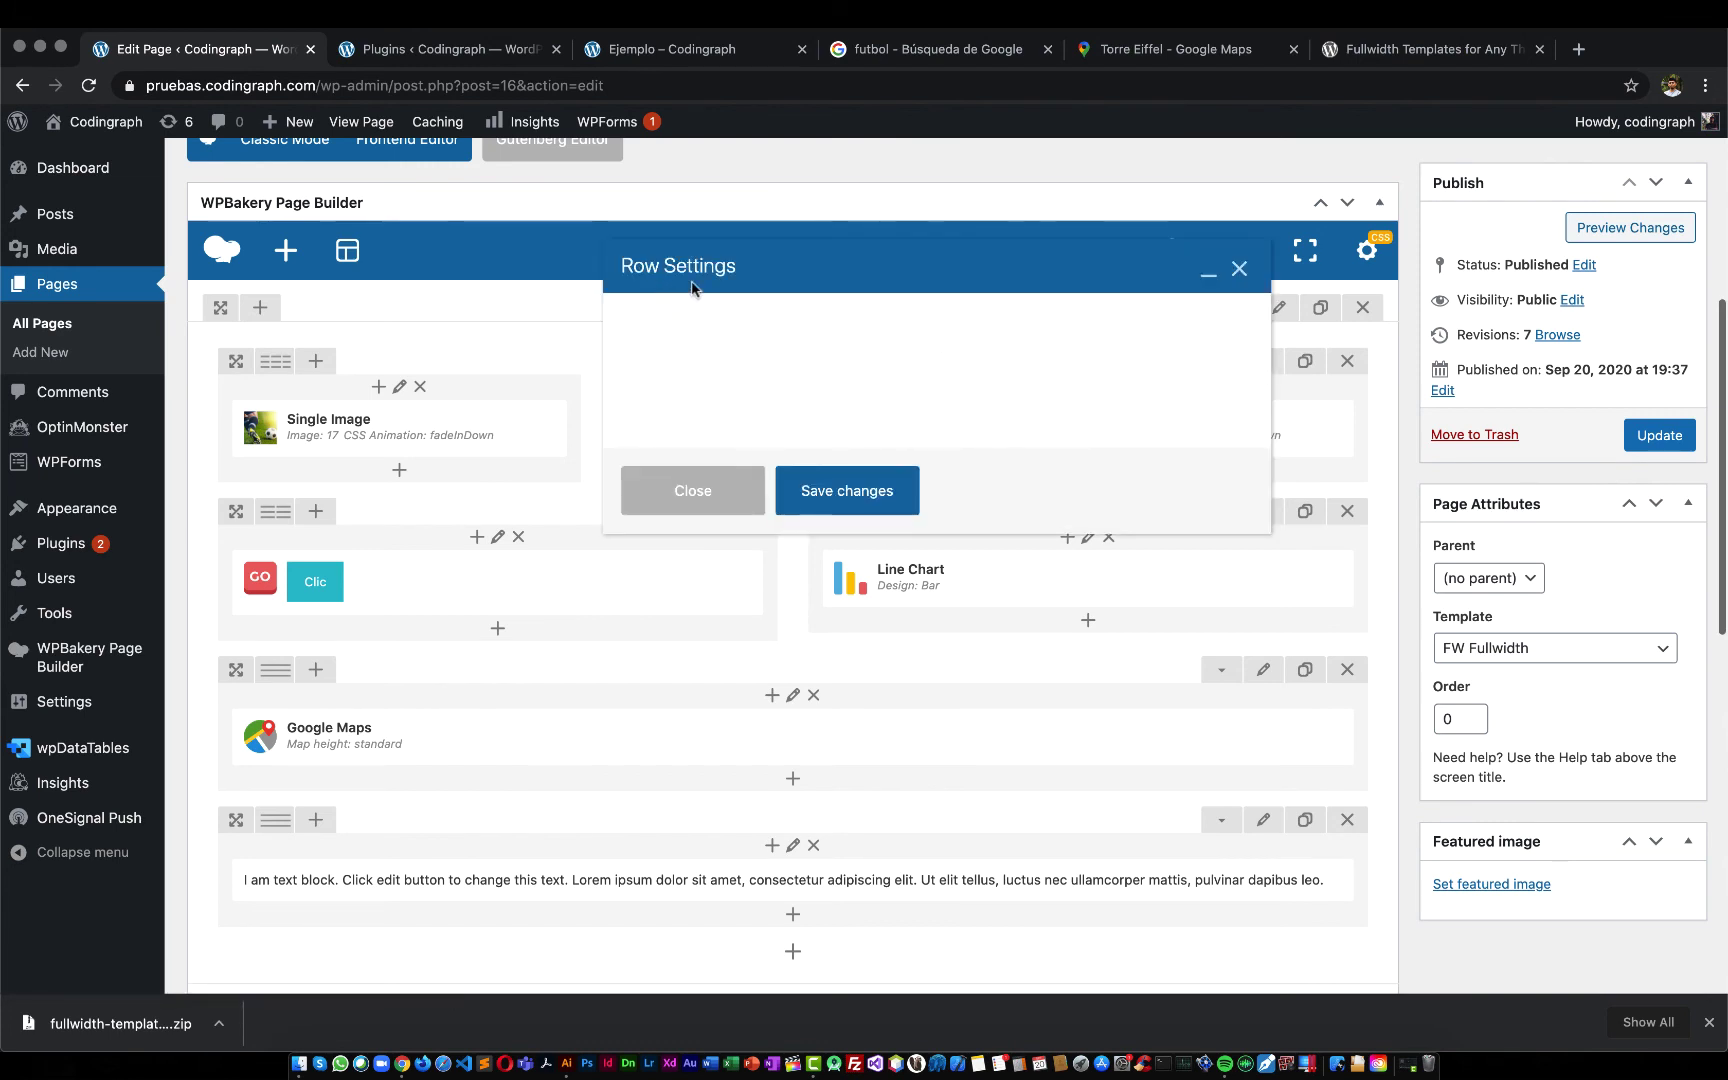
left_click(750, 320)
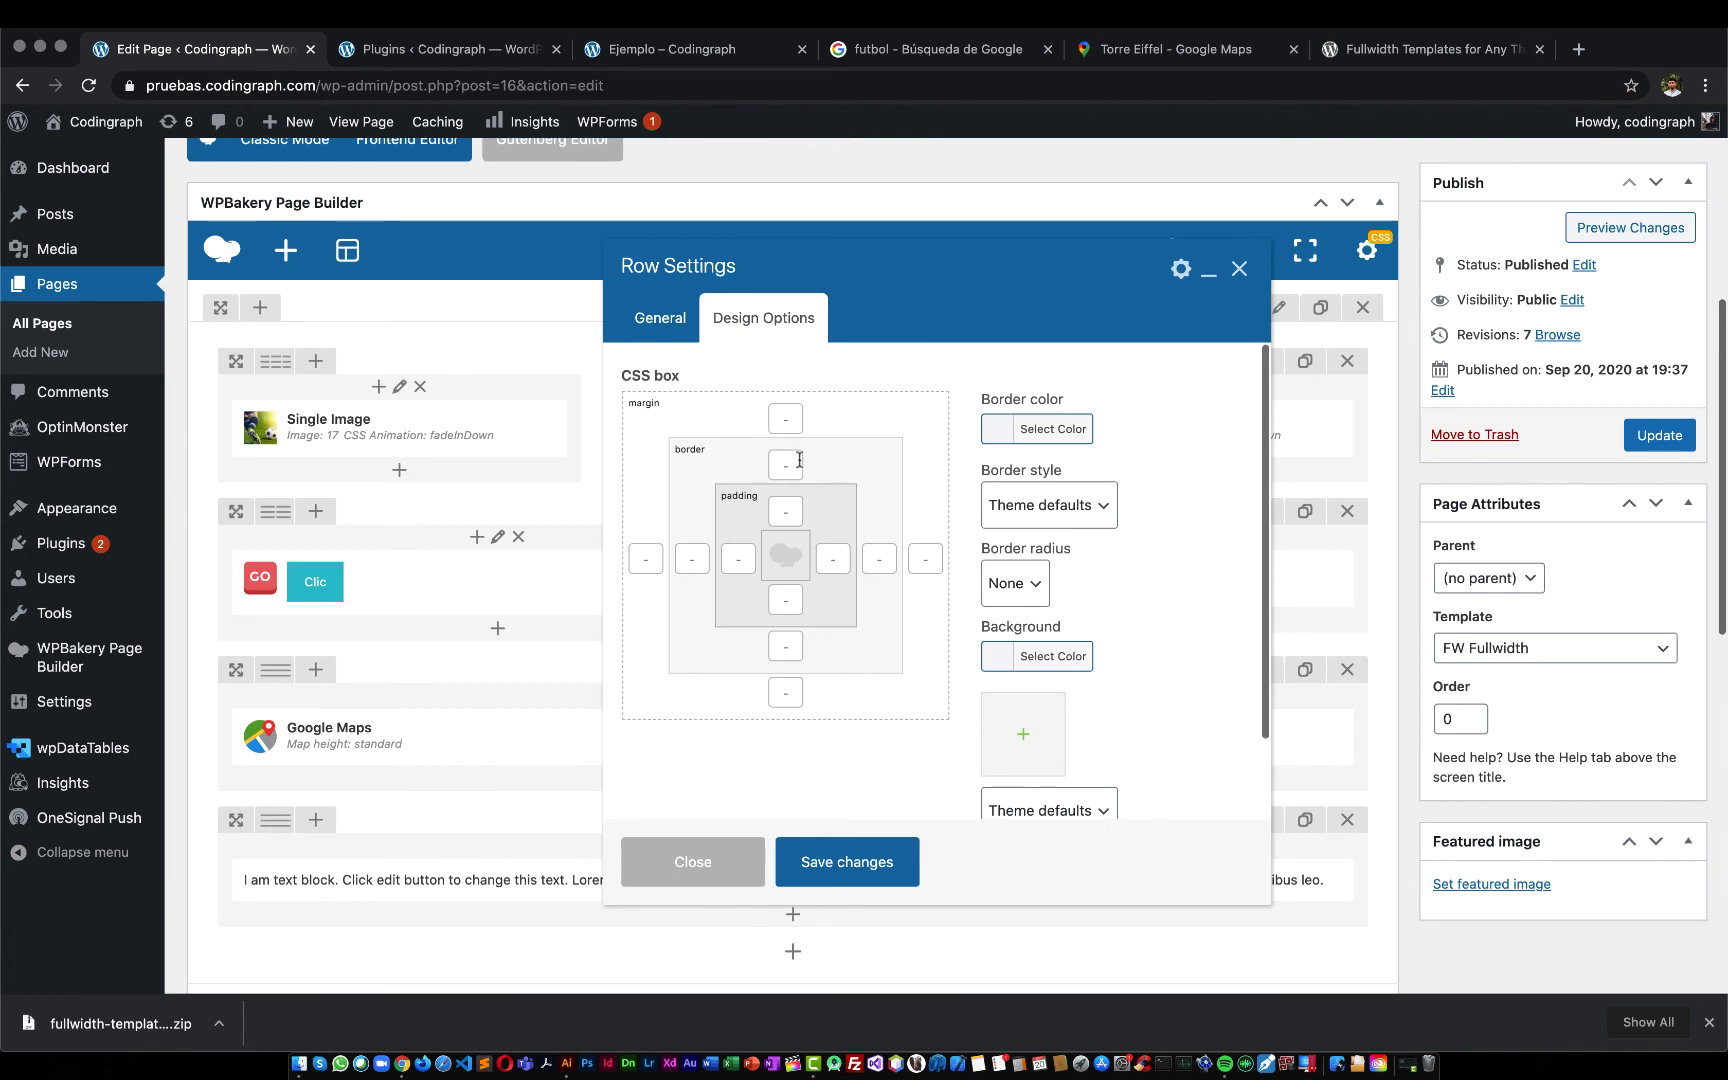
left_click(1034, 505)
left_click(1176, 490)
left_click(1239, 268)
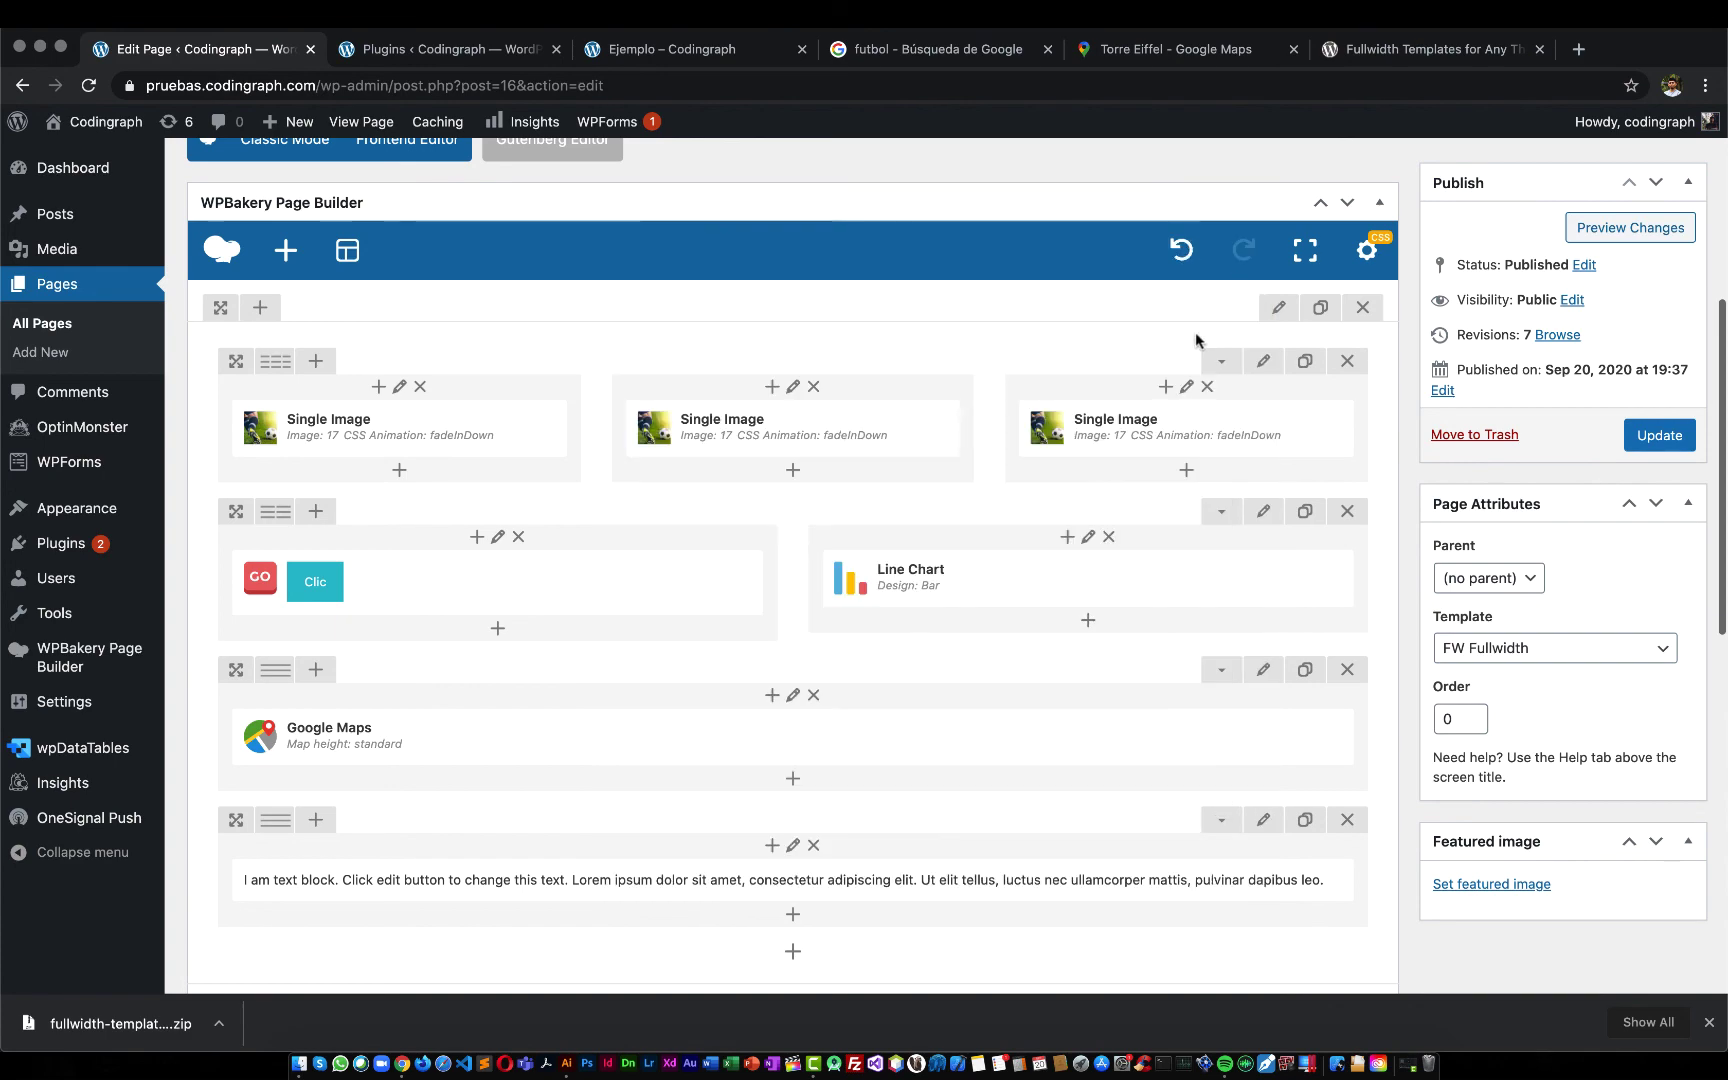
Switch the page to the Frontend Editor, leaving the unsaved changes behind, and look over the live layout
scroll(1079, 474, "down", 10)
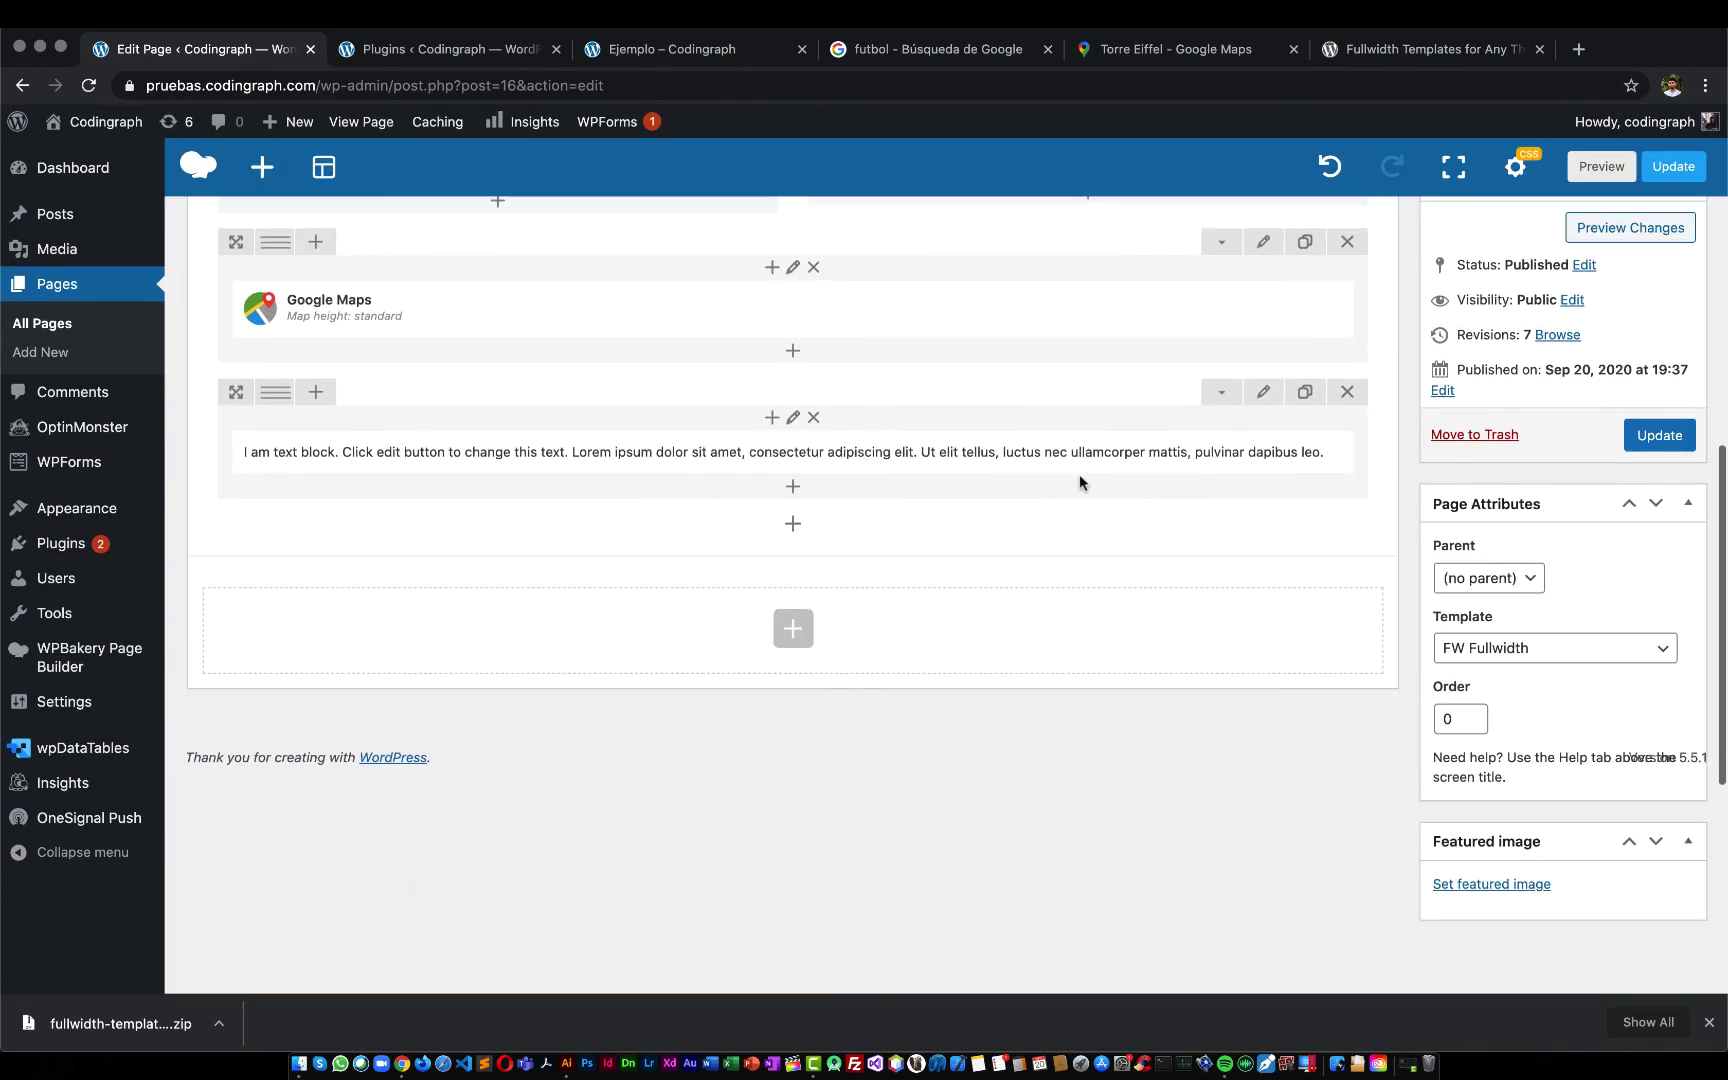
scroll(1079, 474, "up", 5)
scroll(1079, 474, "down", 2)
scroll(1080, 477, "up", 2)
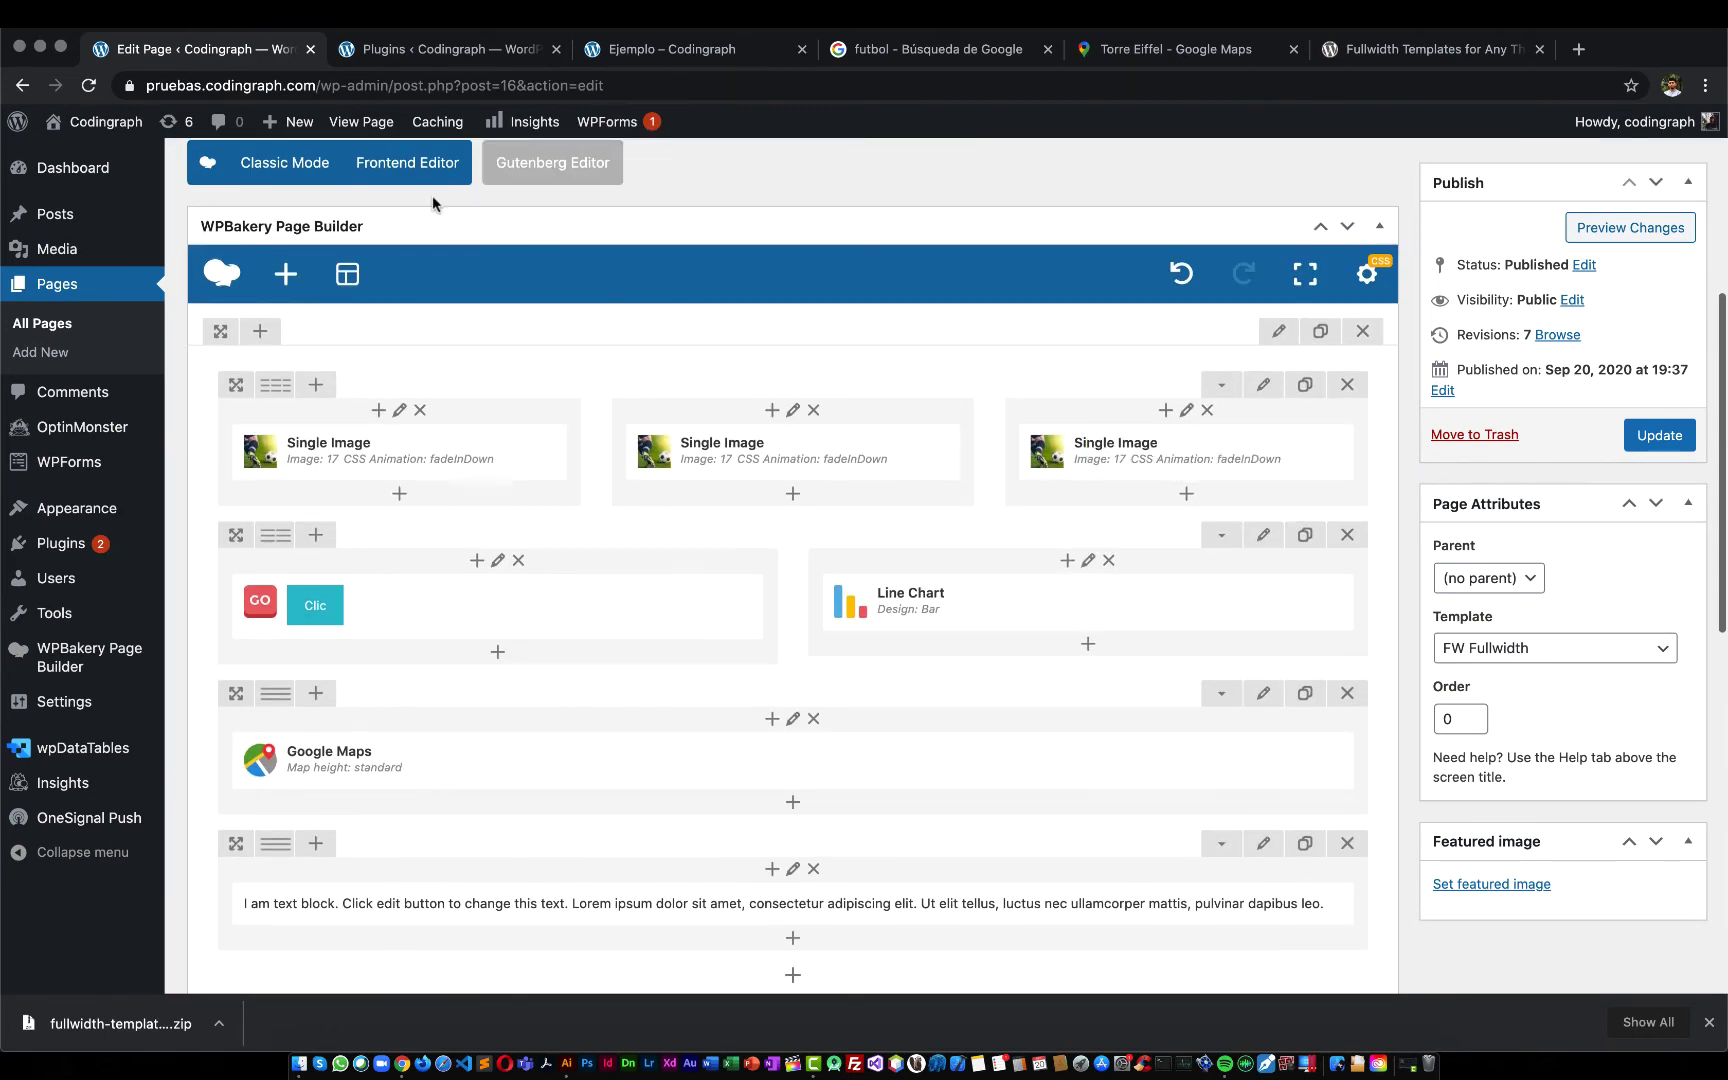
left_click(397, 180)
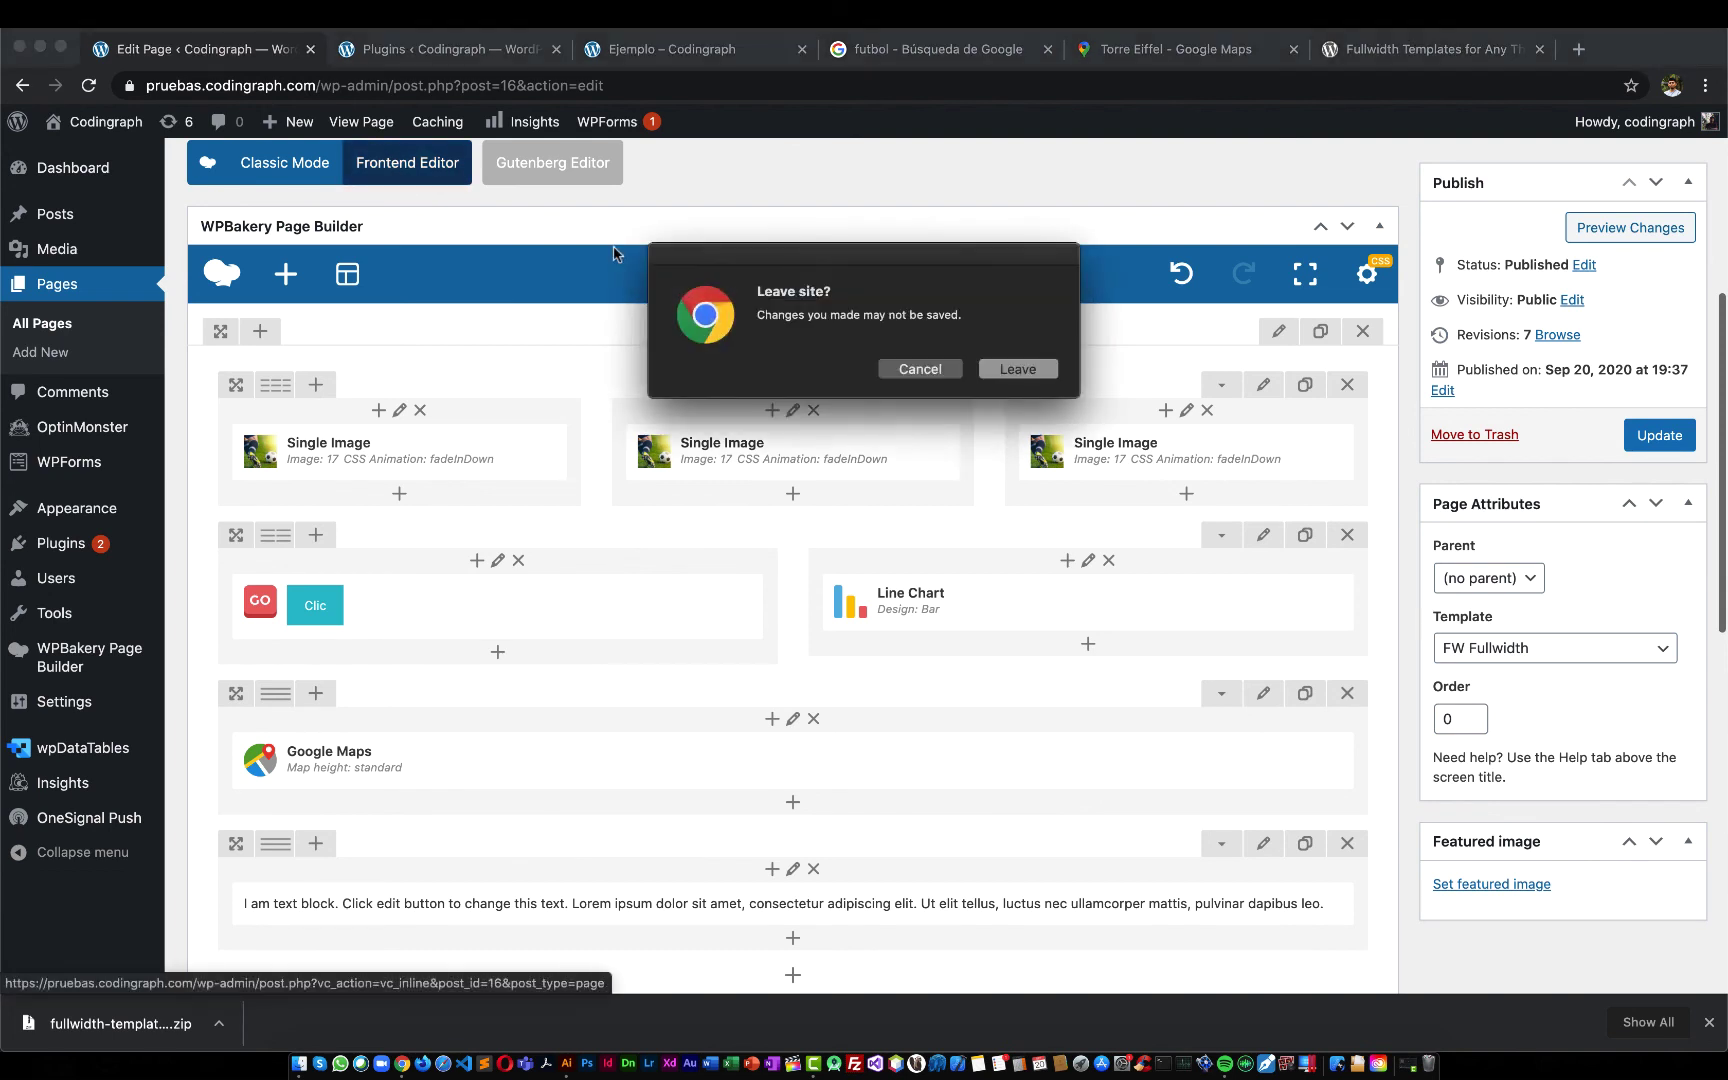
left_click(1018, 370)
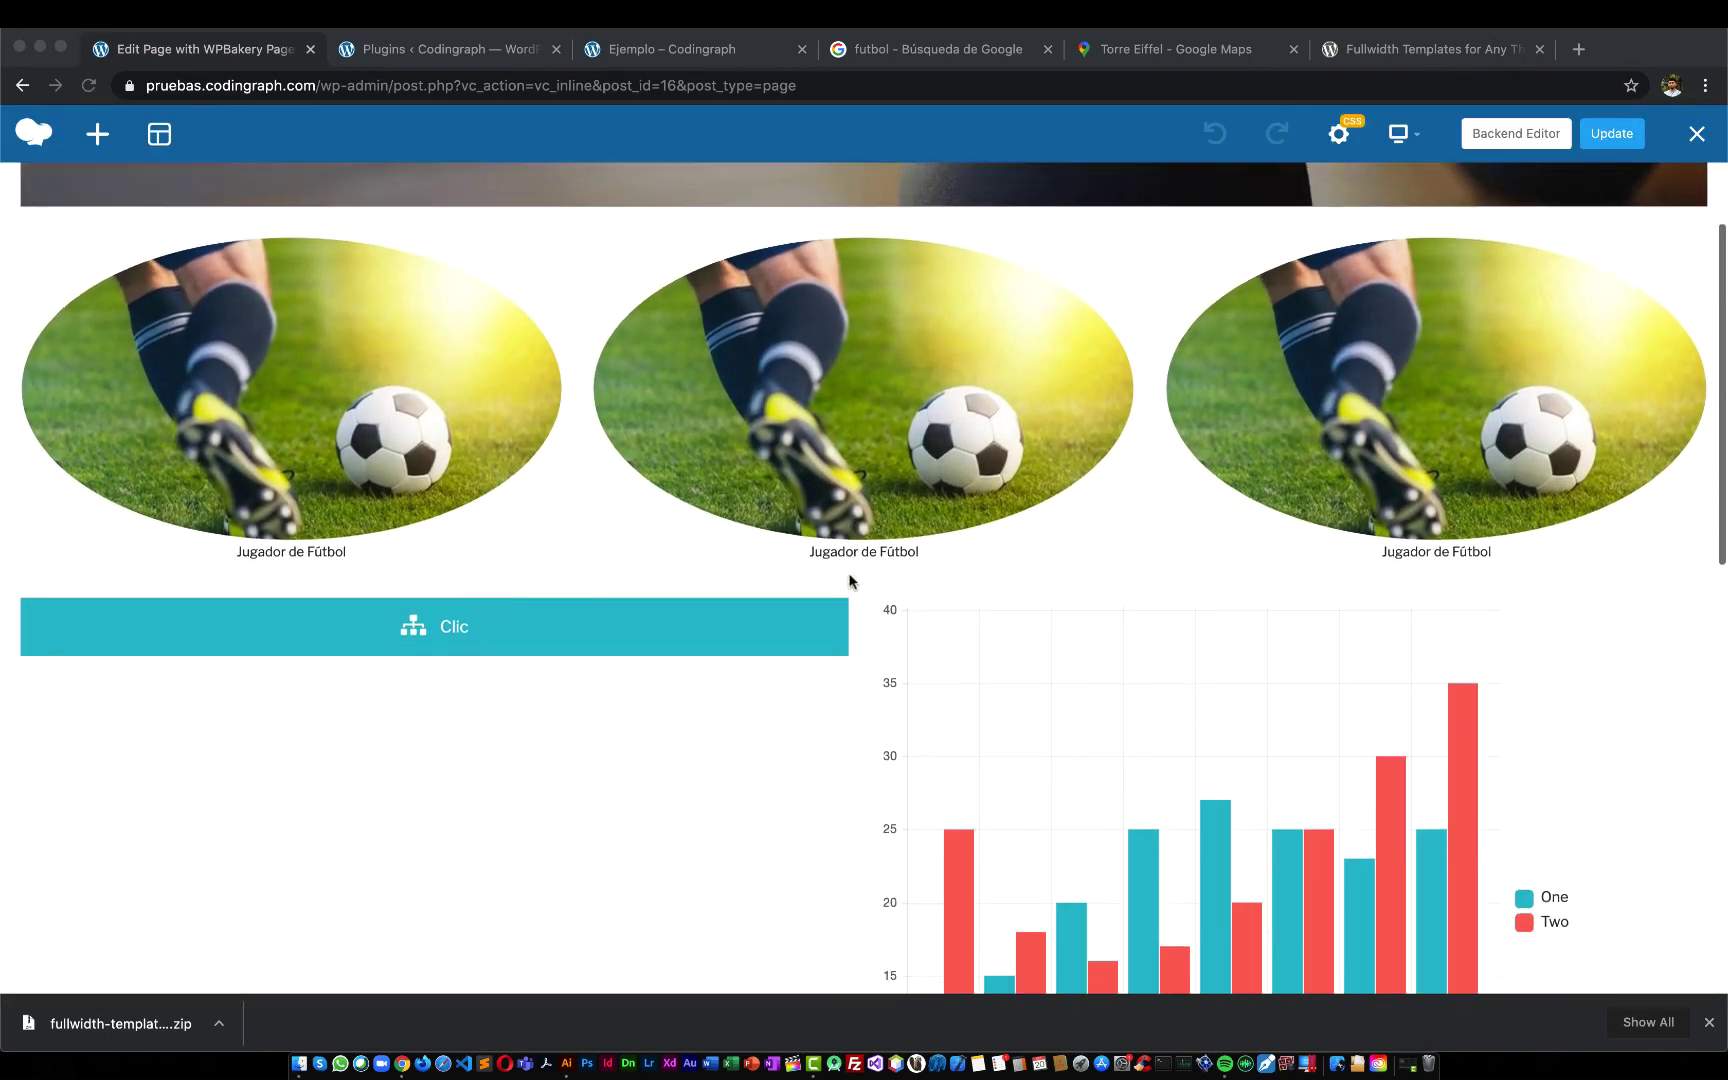
scroll(852, 582, "down", 10)
scroll(840, 580, "up", 12)
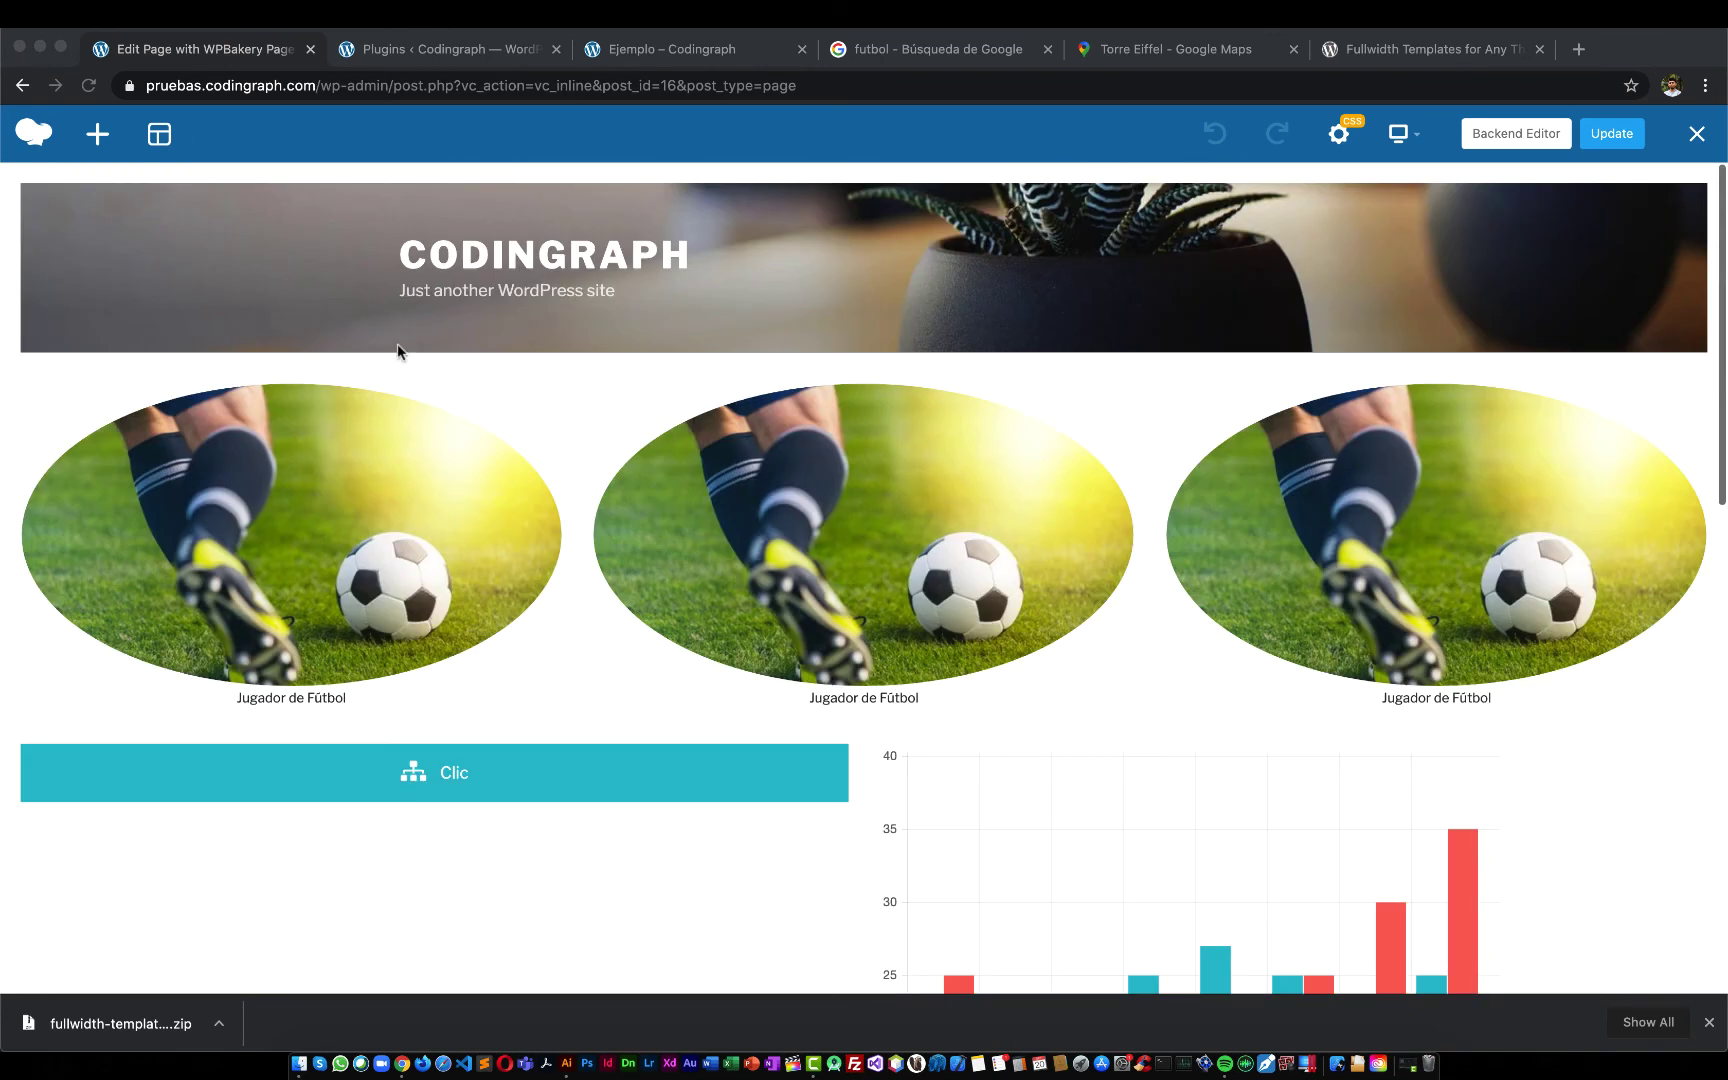
Add a Text Block element with its default text to the page and save its settings
left_click(99, 135)
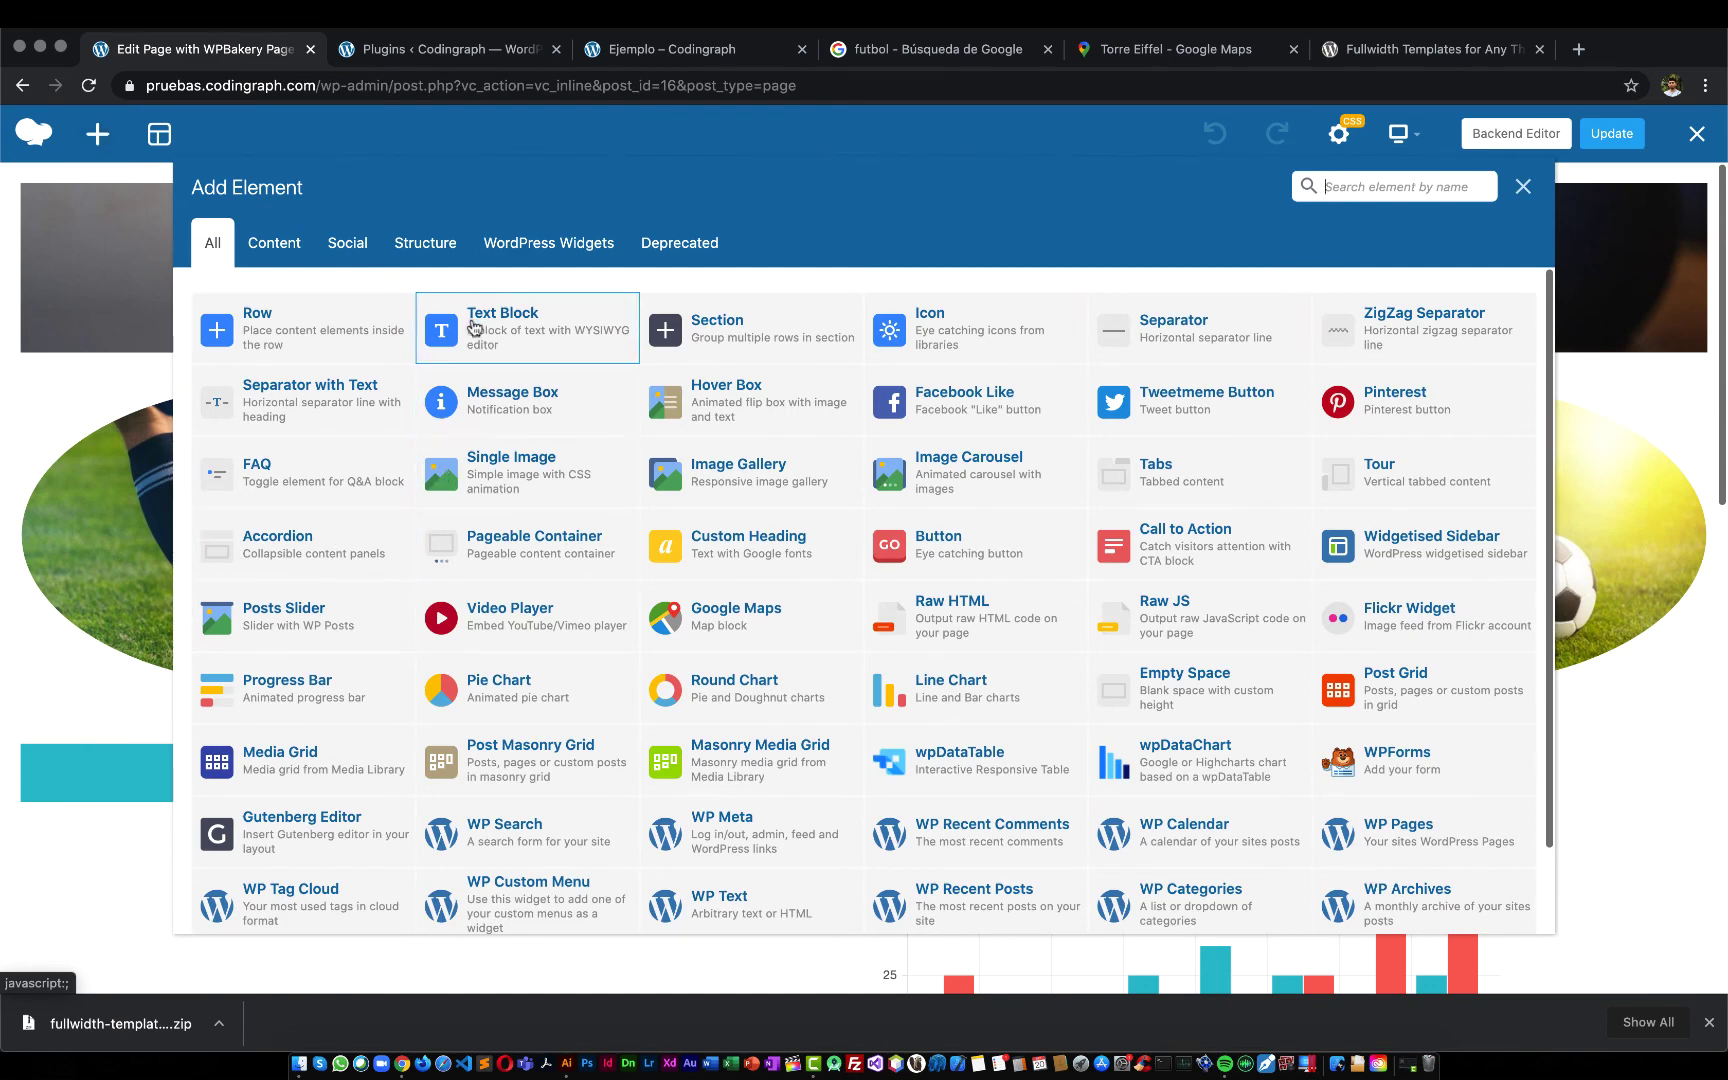
left_click(470, 320)
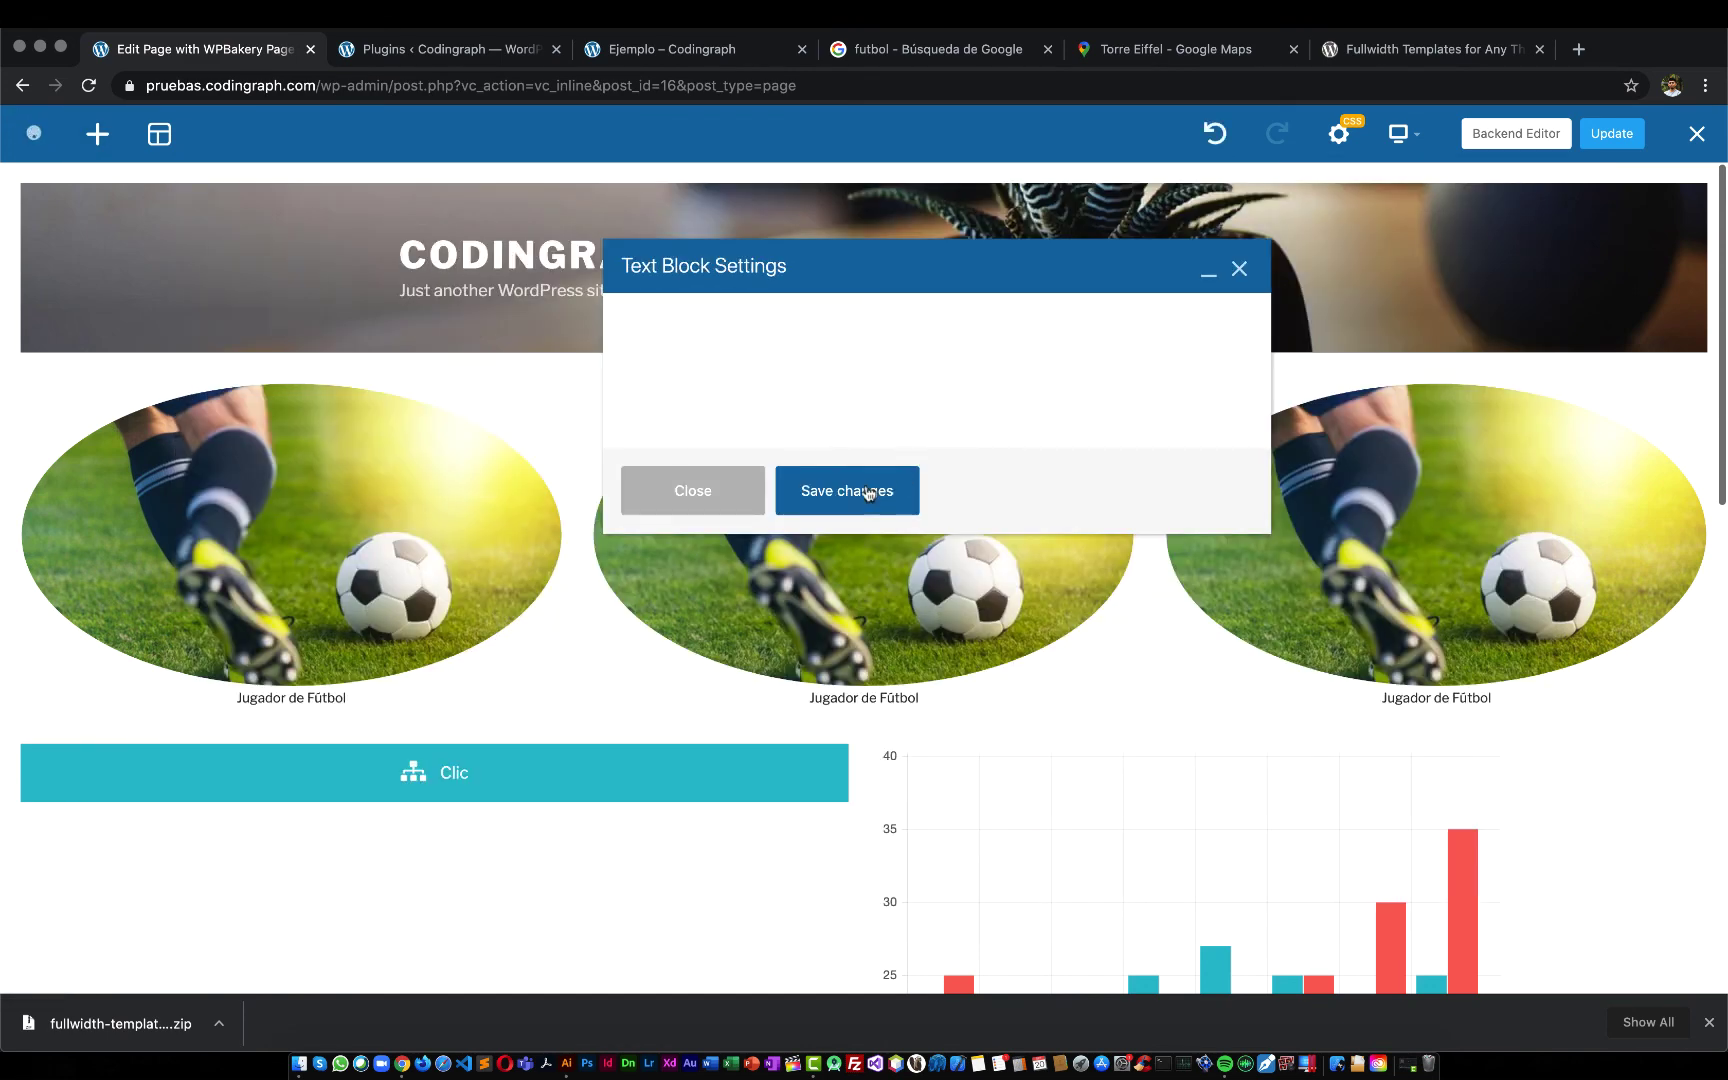
left_click(843, 857)
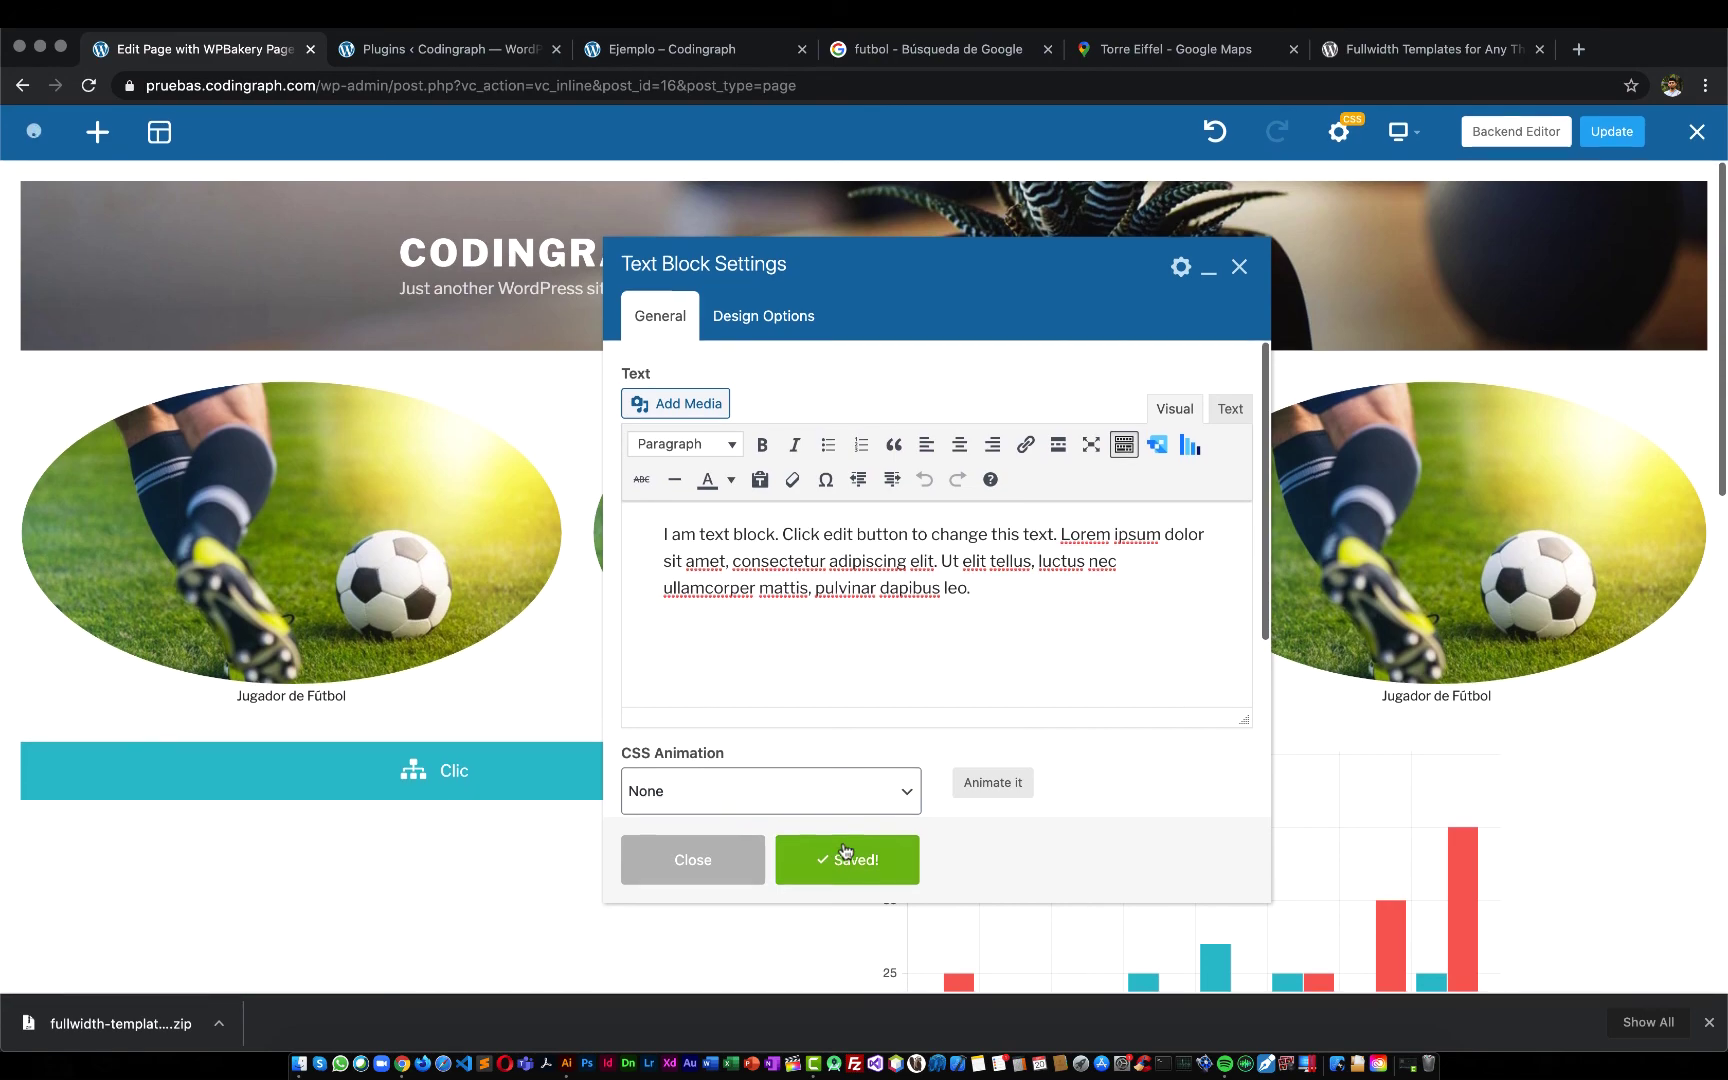
left_click(1239, 268)
Move the text block's row from below the map to between the image row and the button and chart row
scroll(1237, 261, "down", 10)
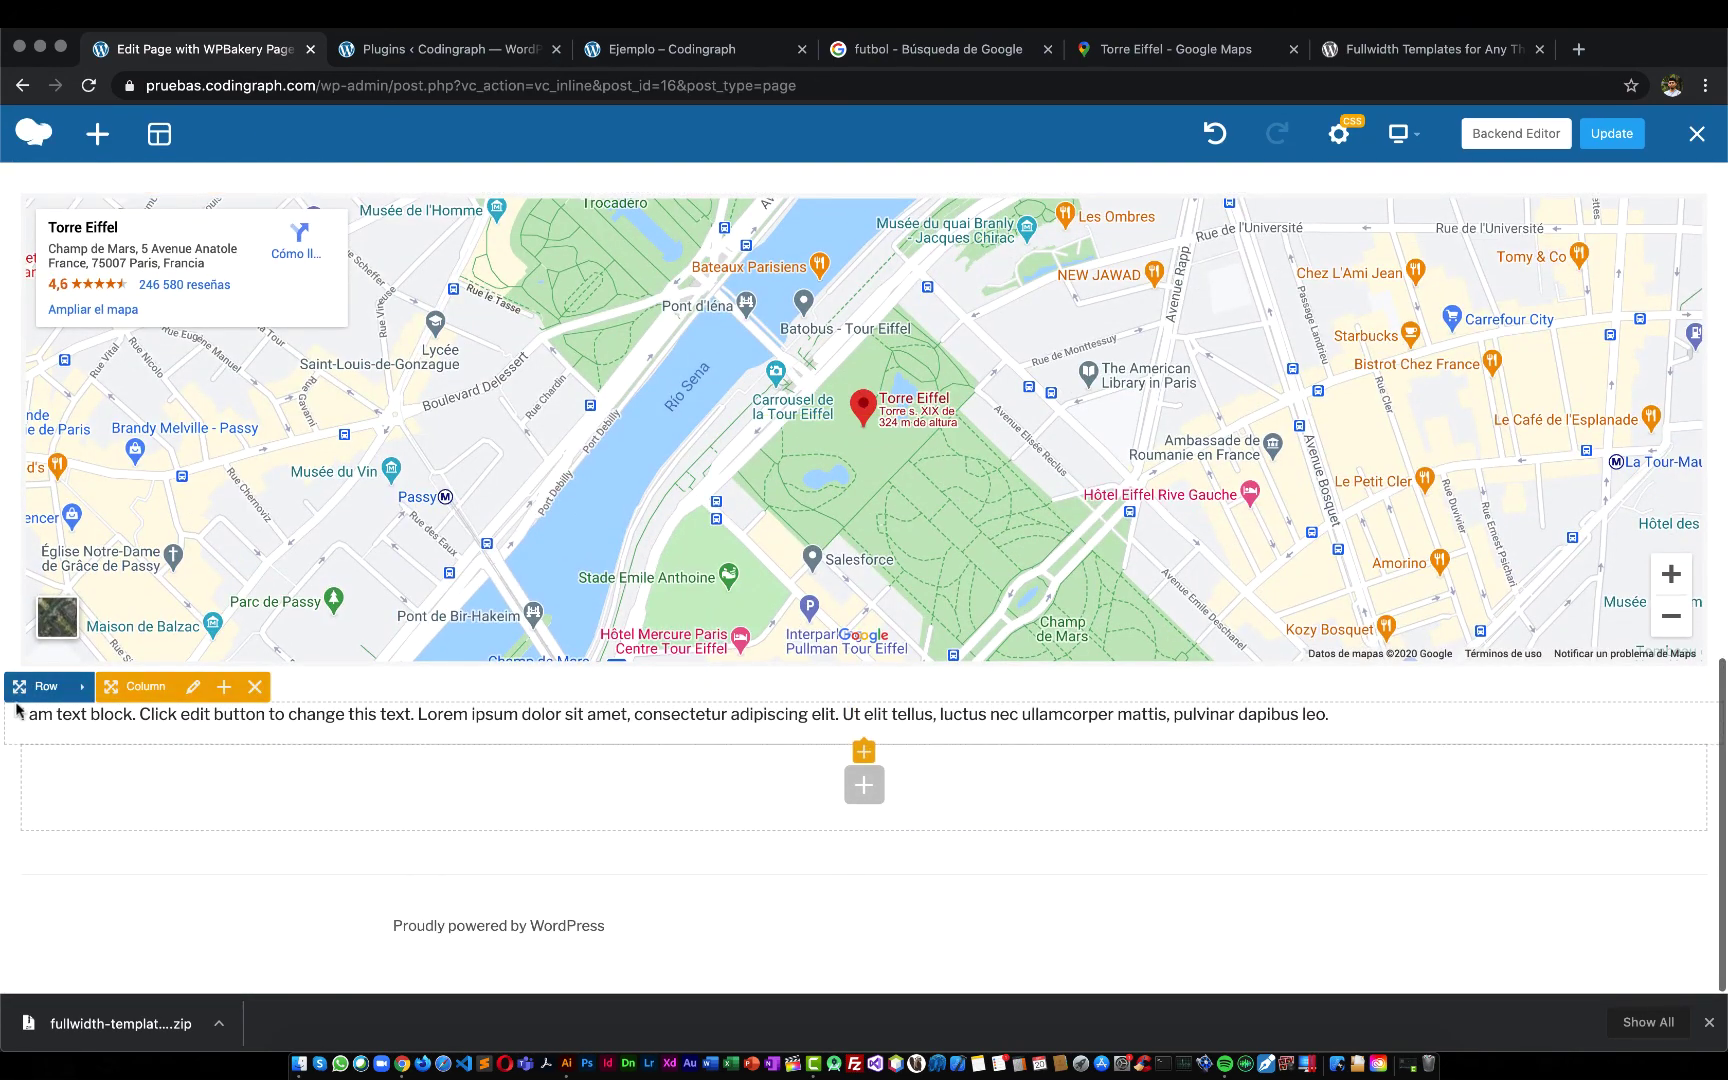
scroll(357, 539, "up", 3)
scroll(380, 570, "up", 8)
left_click_drag(357, 539, 799, 403)
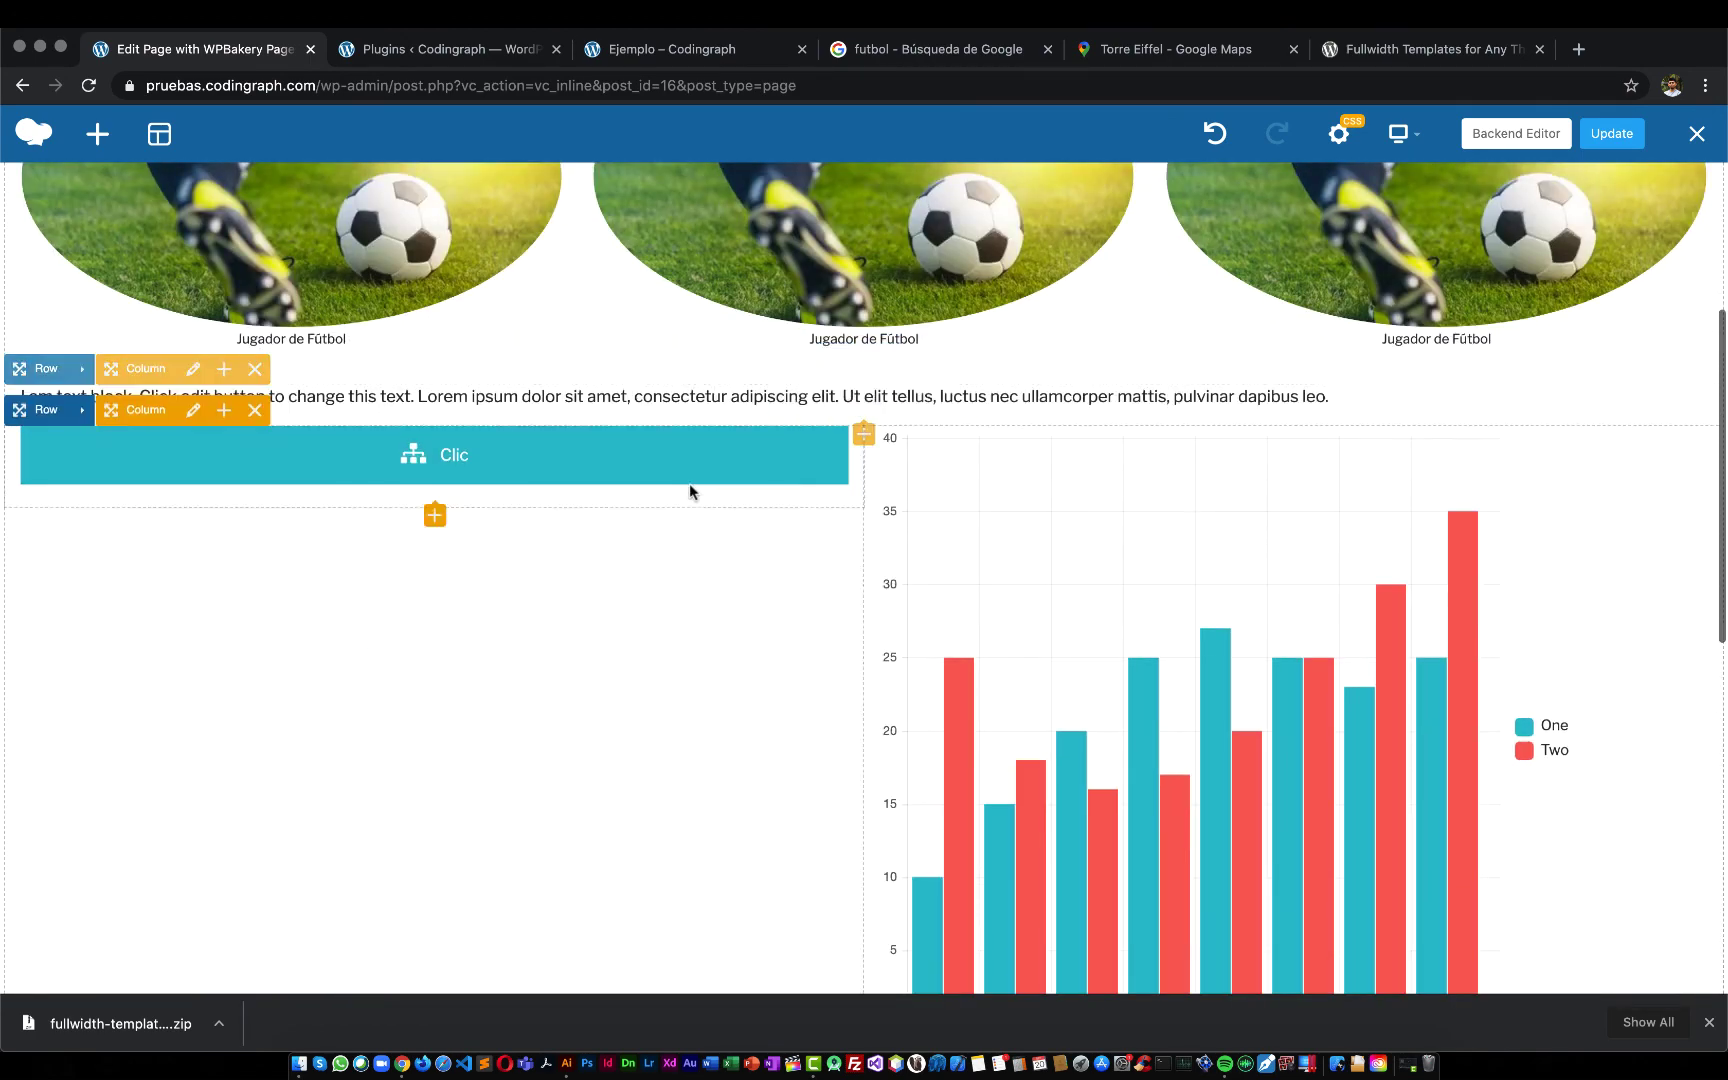
Move the button and chart row above the images, and place the Clic button below the chart in the chart's column
scroll(688, 483, "up", 5)
left_click_drag(16, 613, 430, 300)
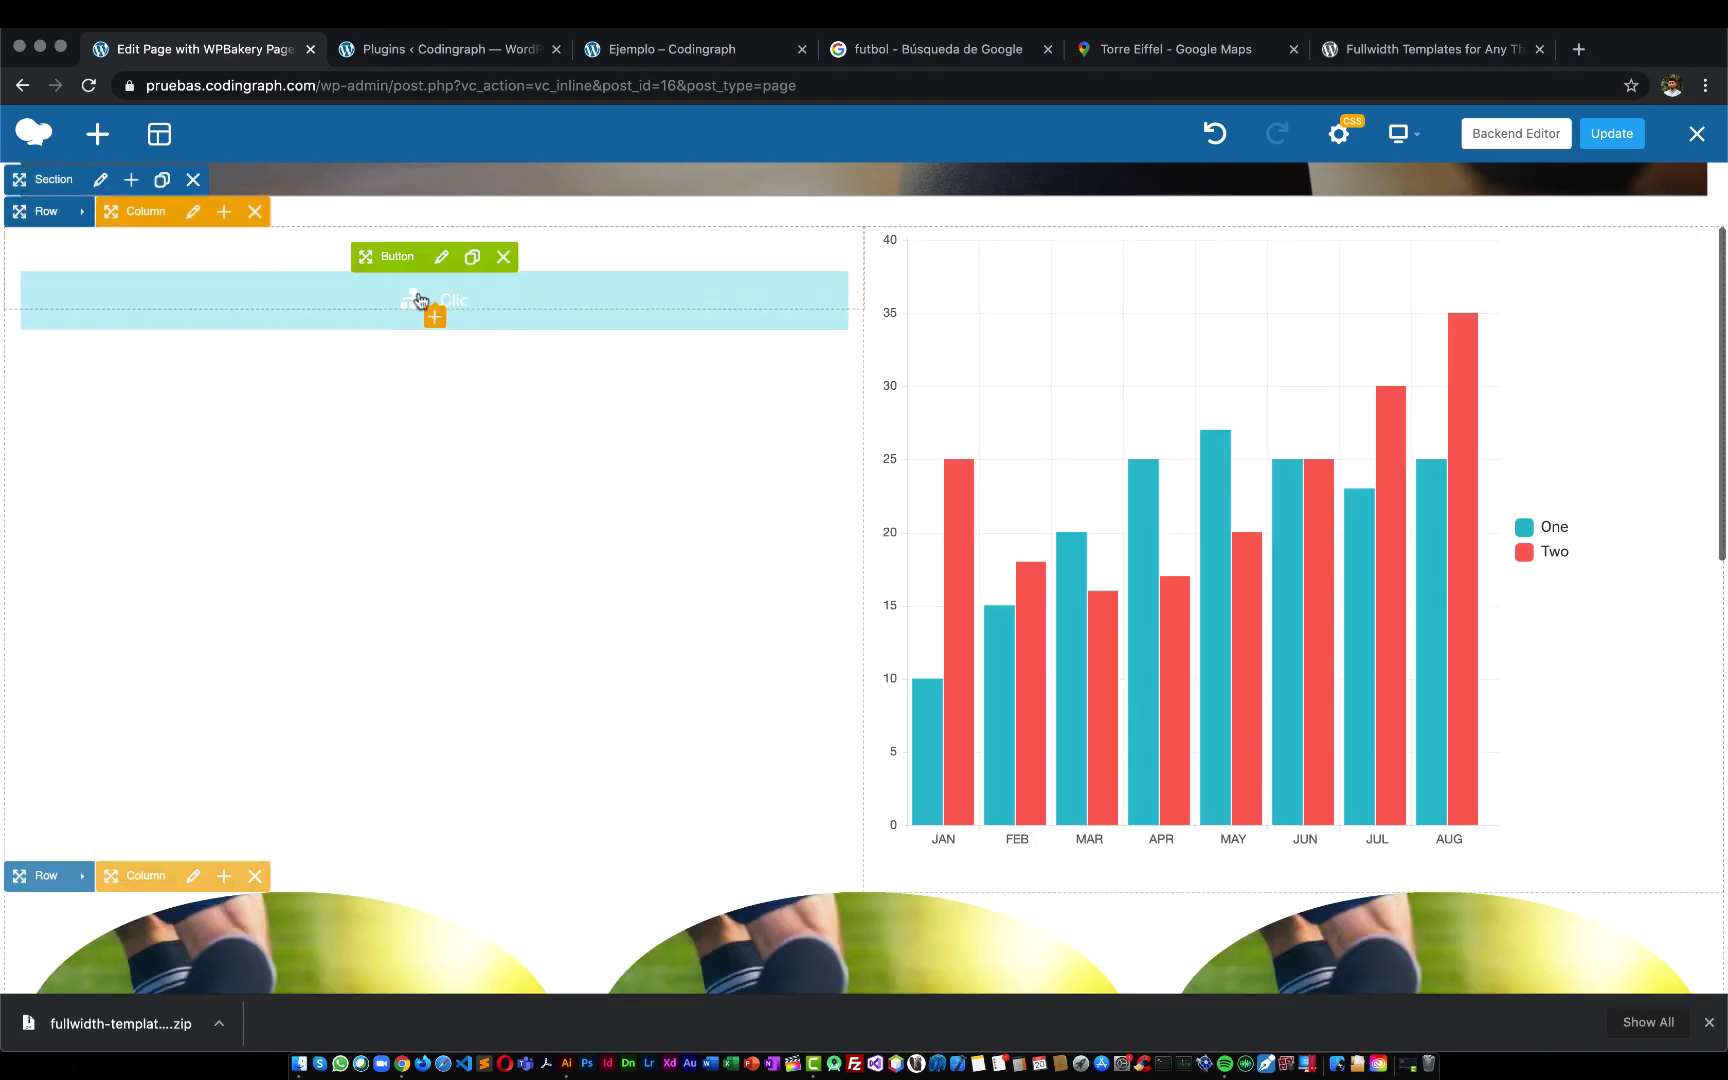
scroll(446, 564, "up", 1)
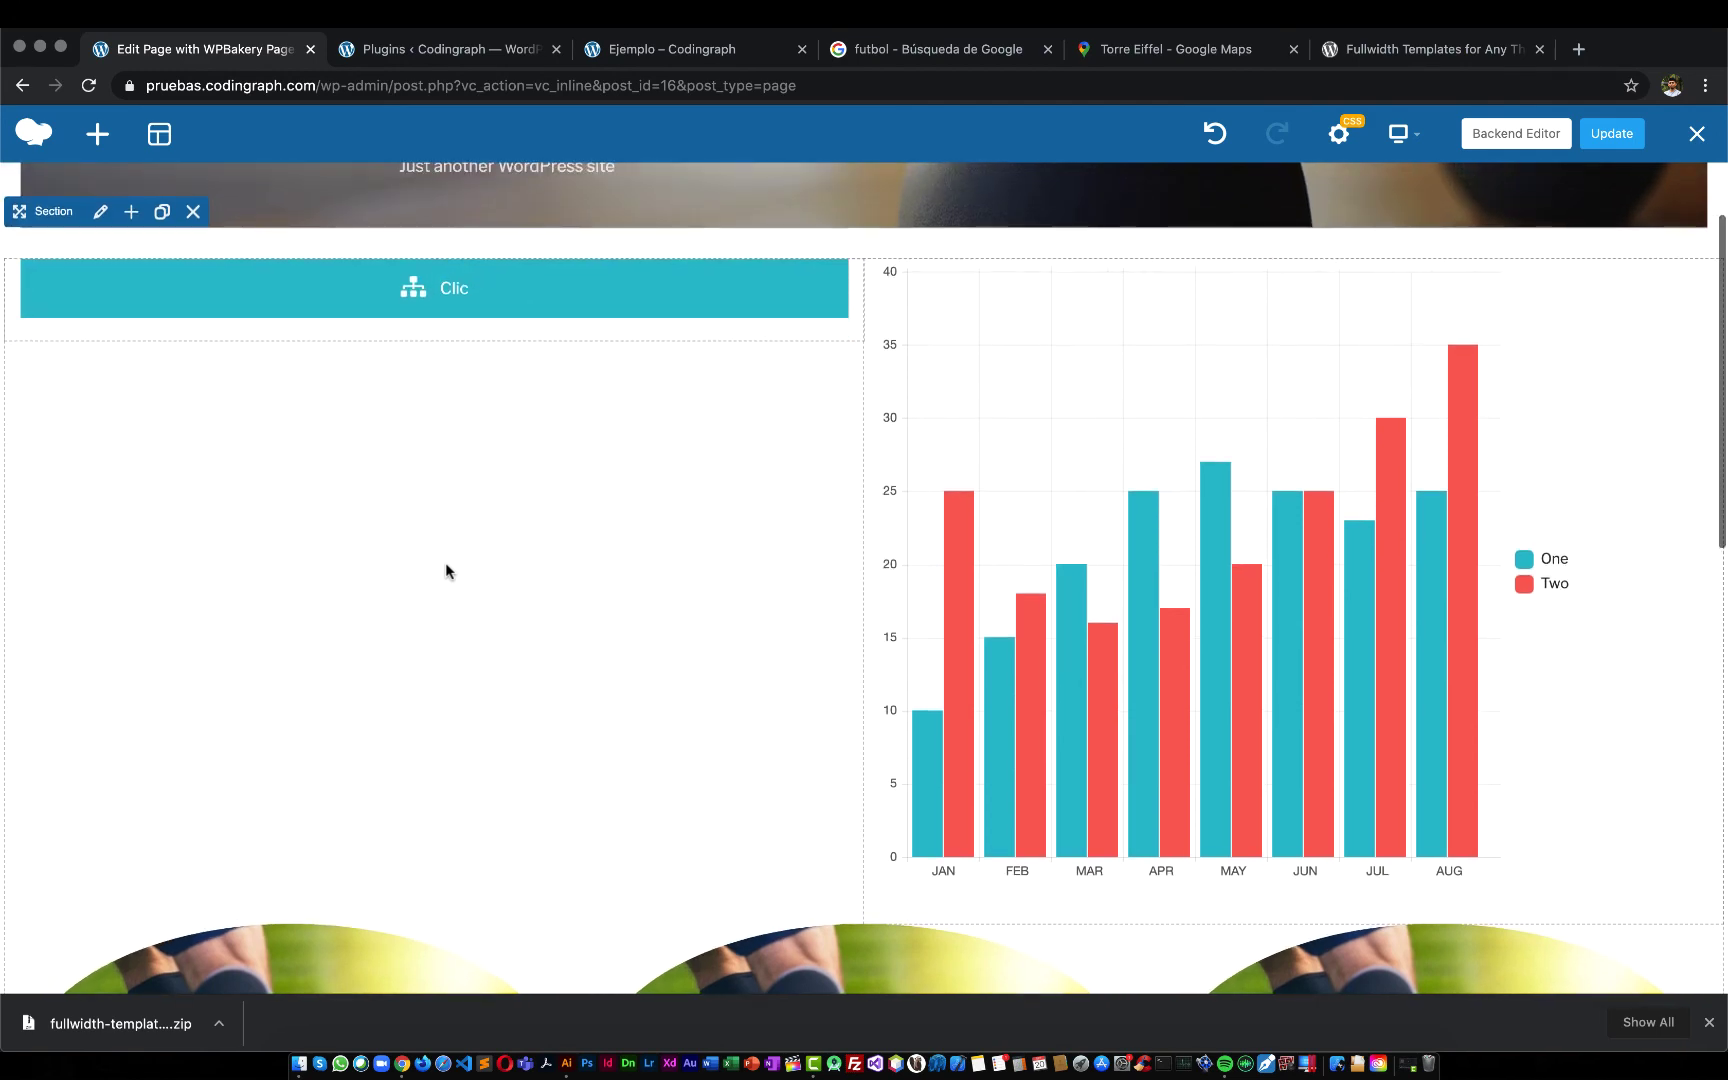
scroll(446, 571, "up", 3)
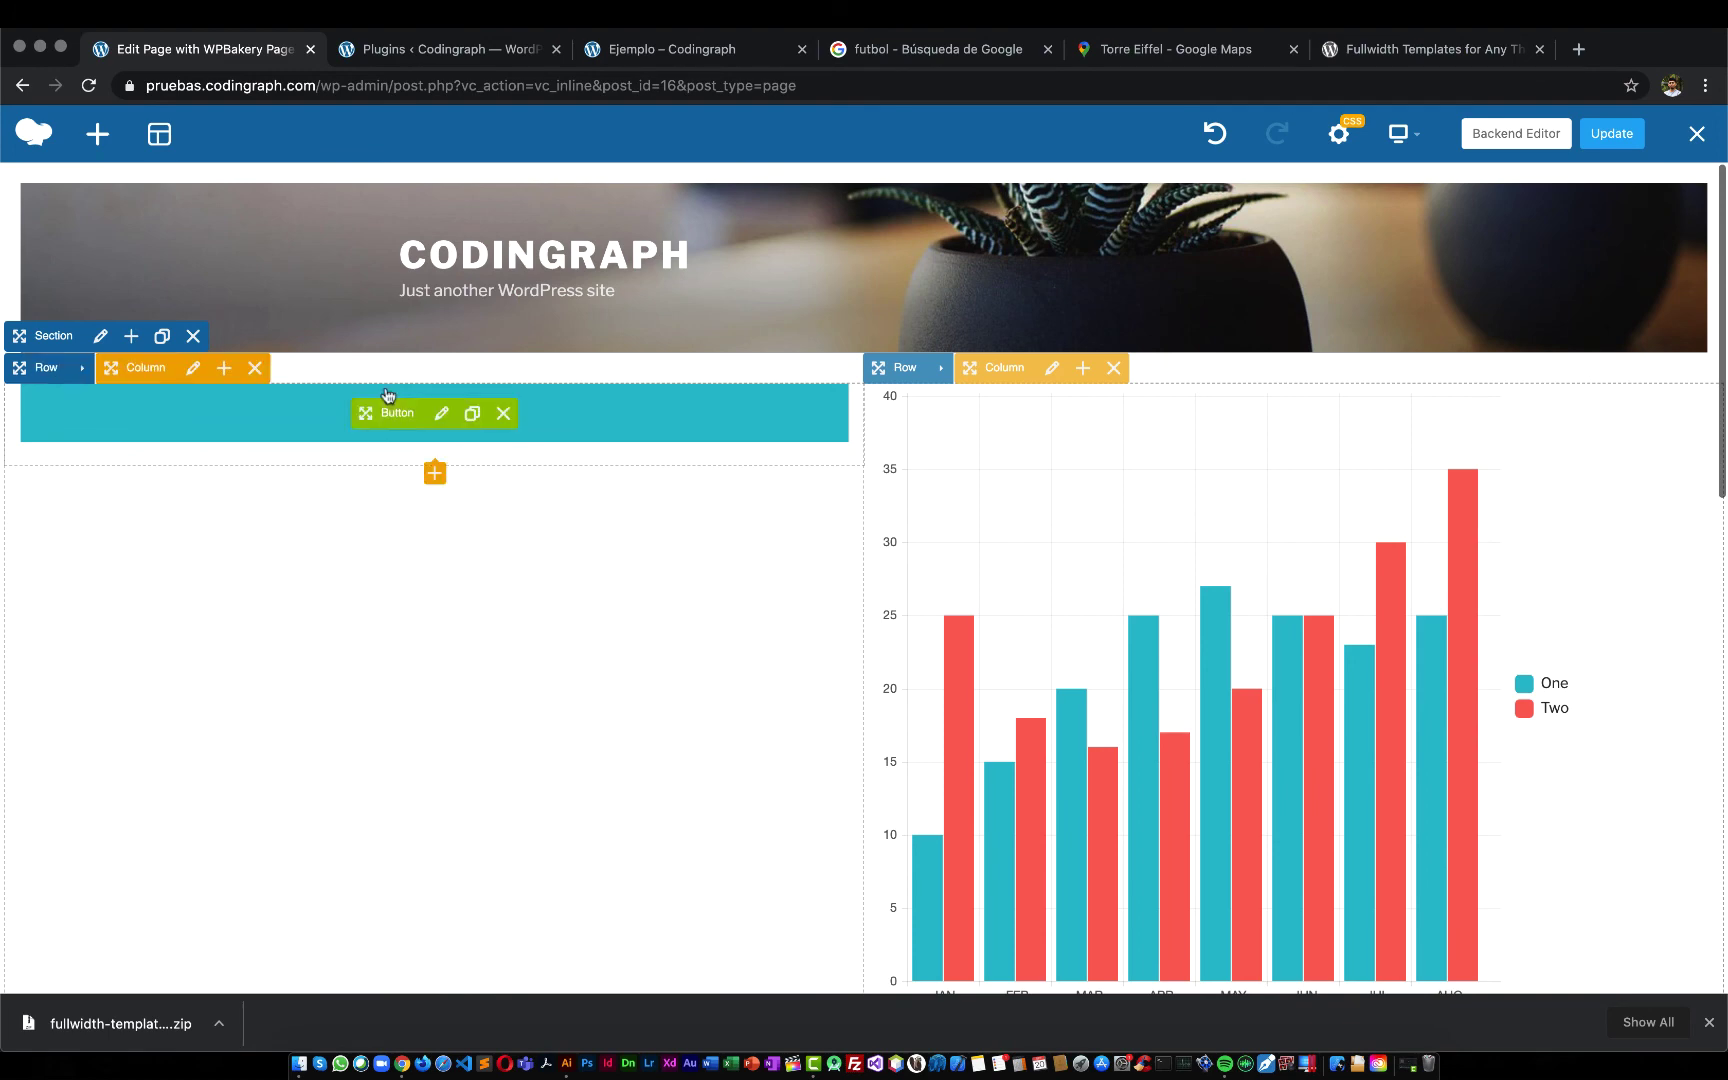
left_click_drag(370, 407, 1162, 528)
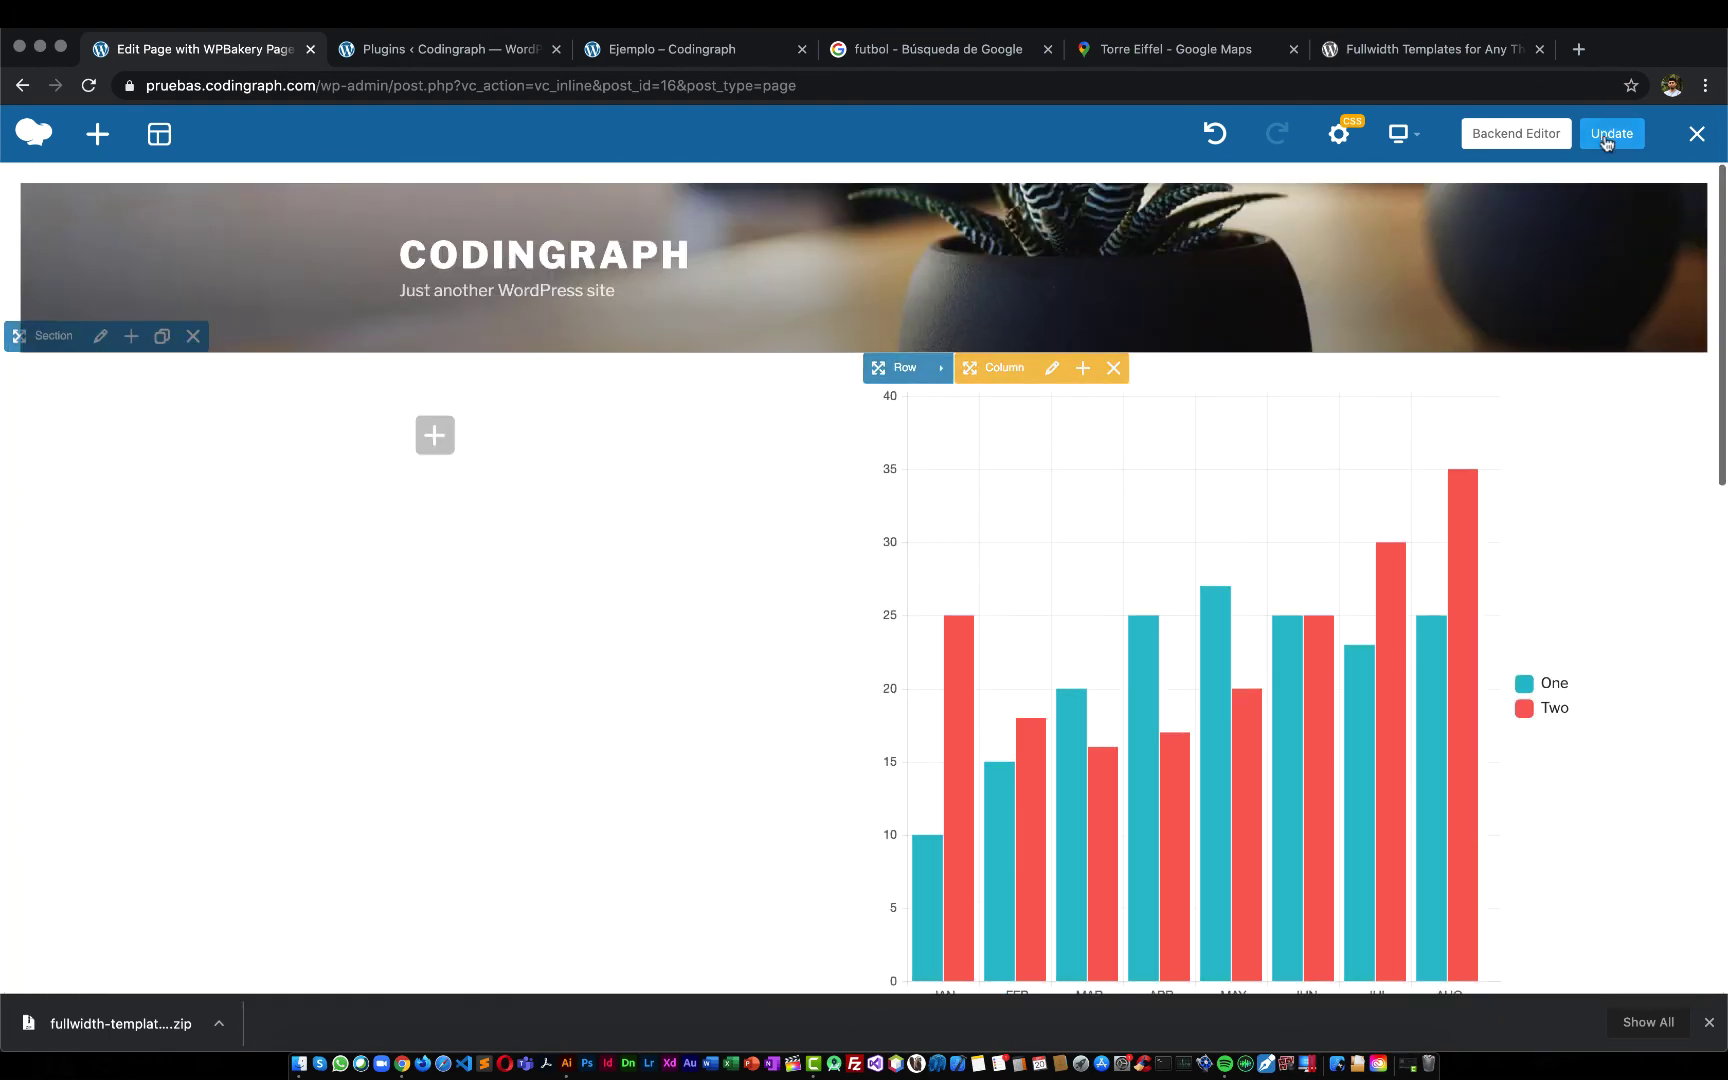
Preview the page in landscape and portrait tablet and phone sizes, checking the portrait phone layout down to the map
mouse_move(1415, 138)
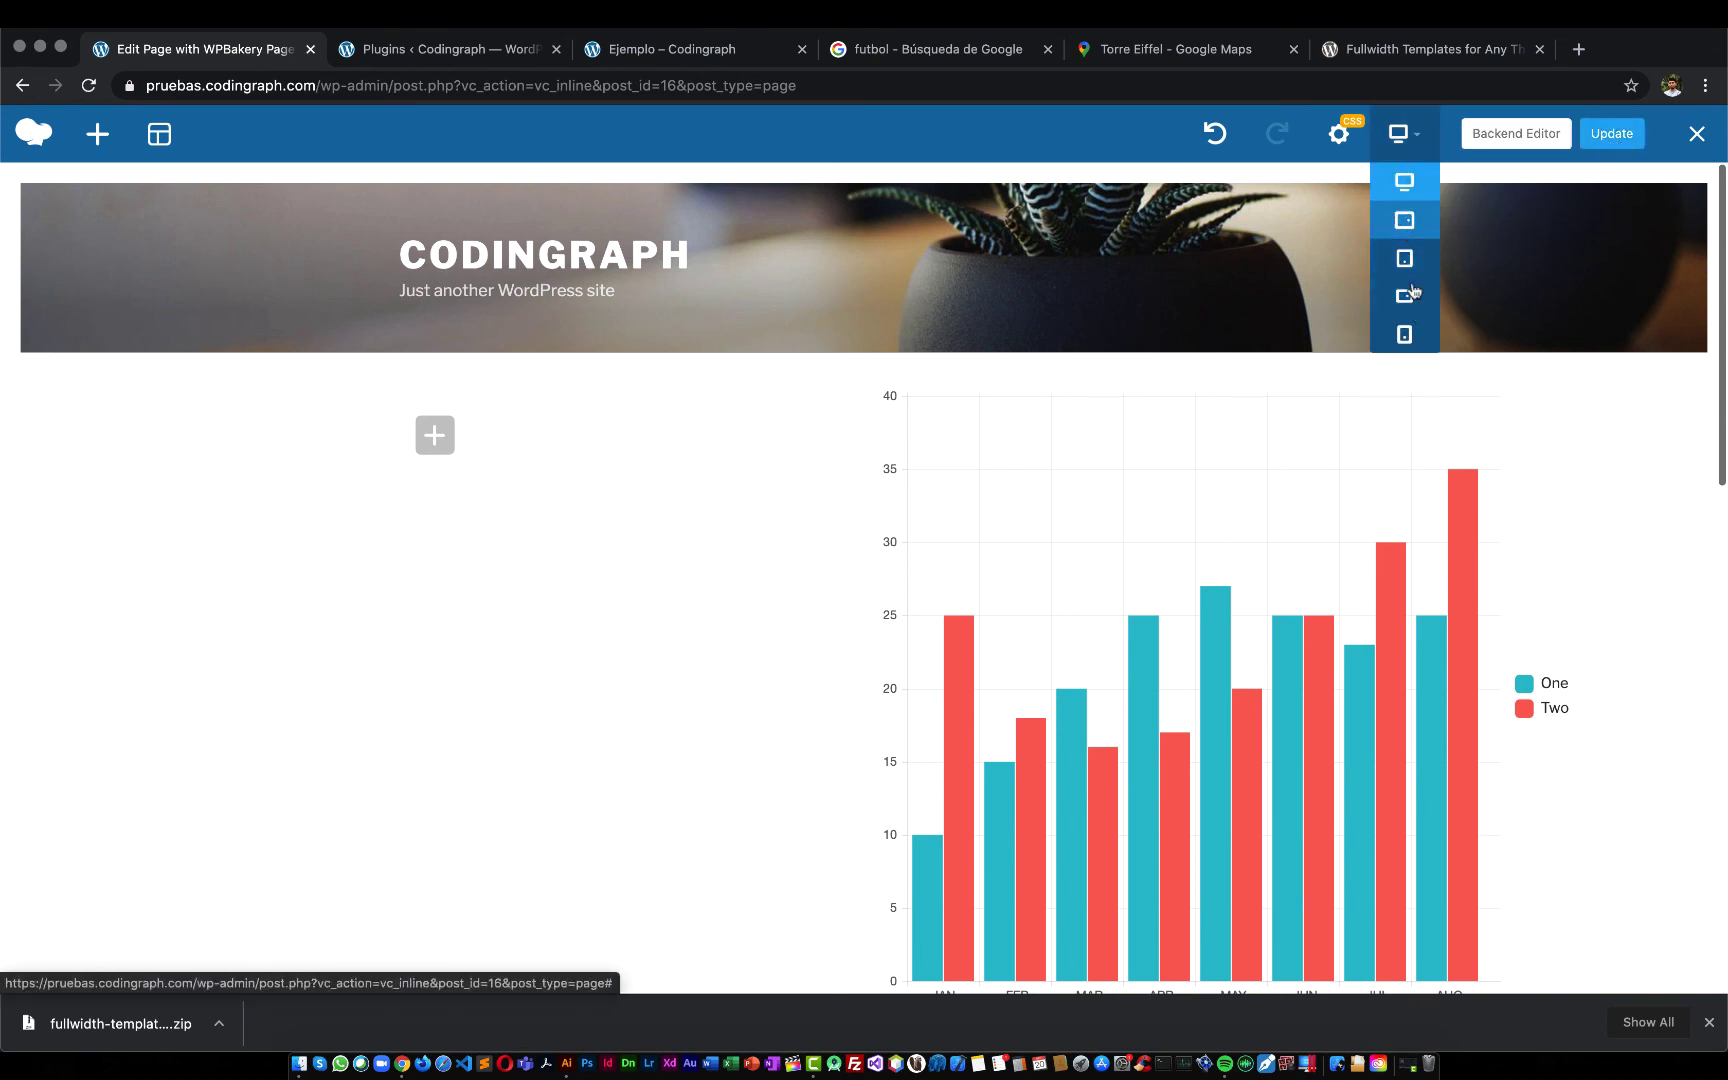
left_click(1405, 228)
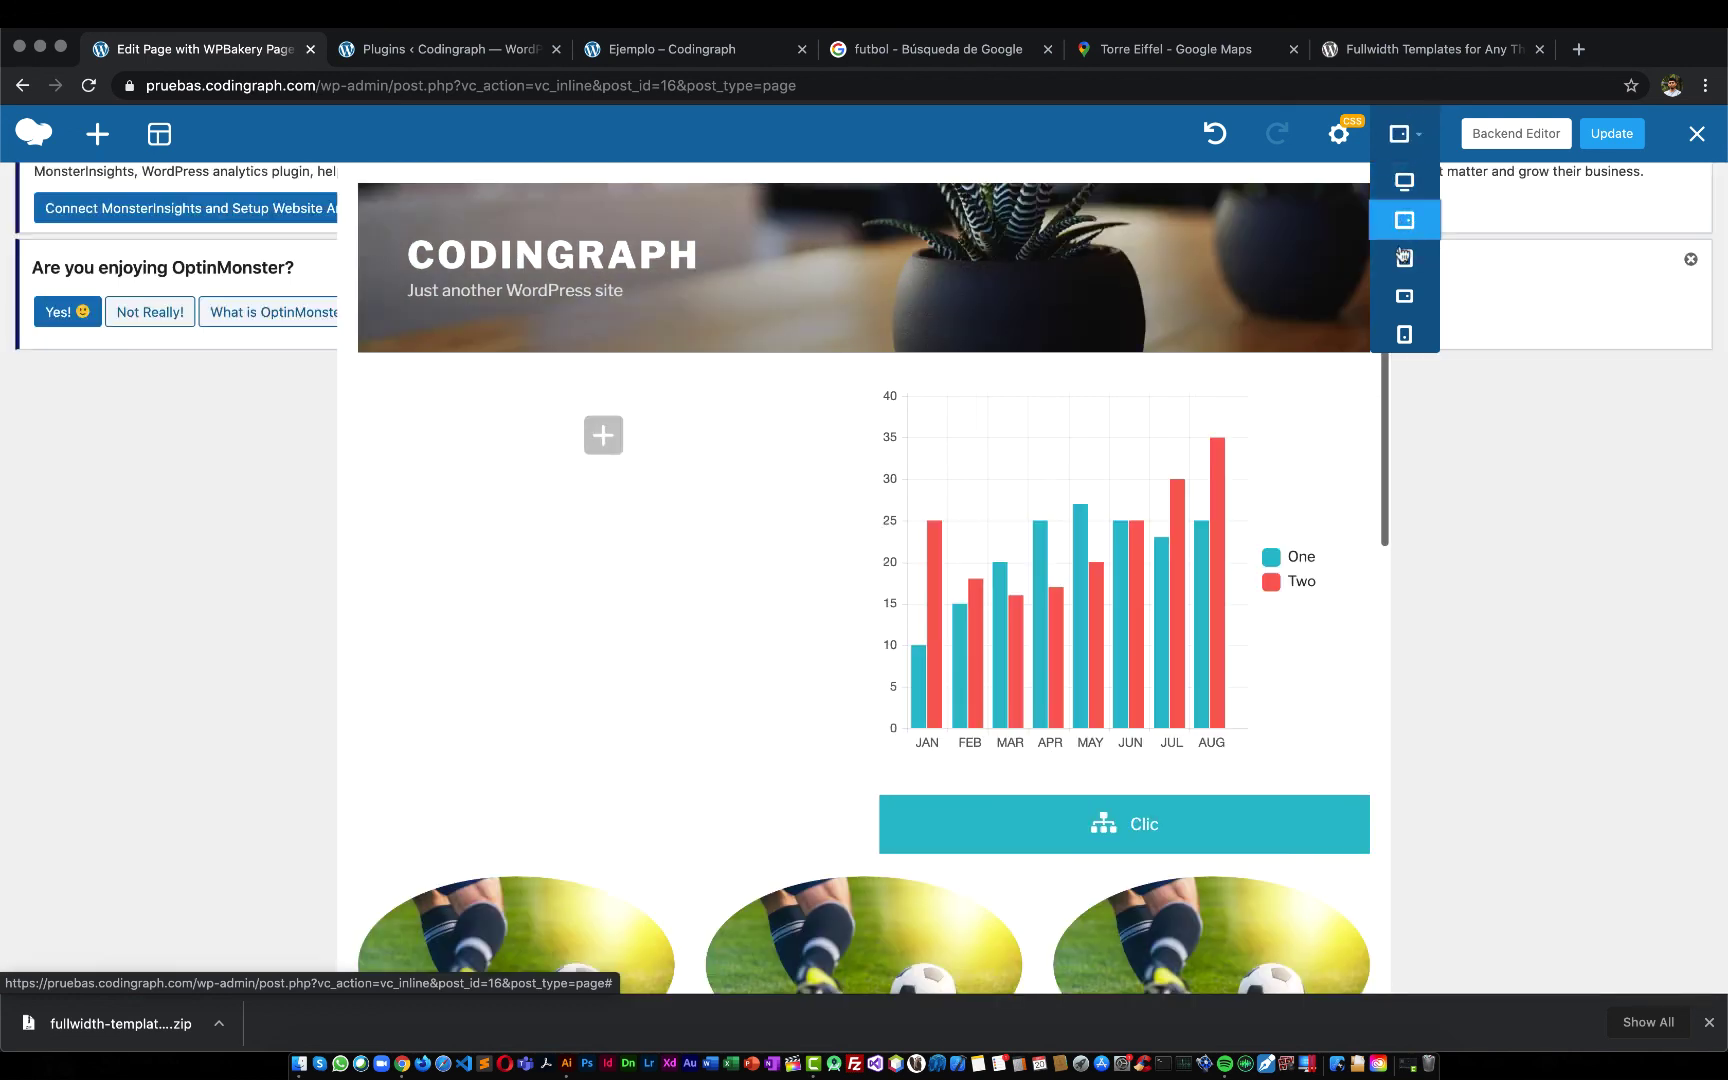
left_click(1404, 257)
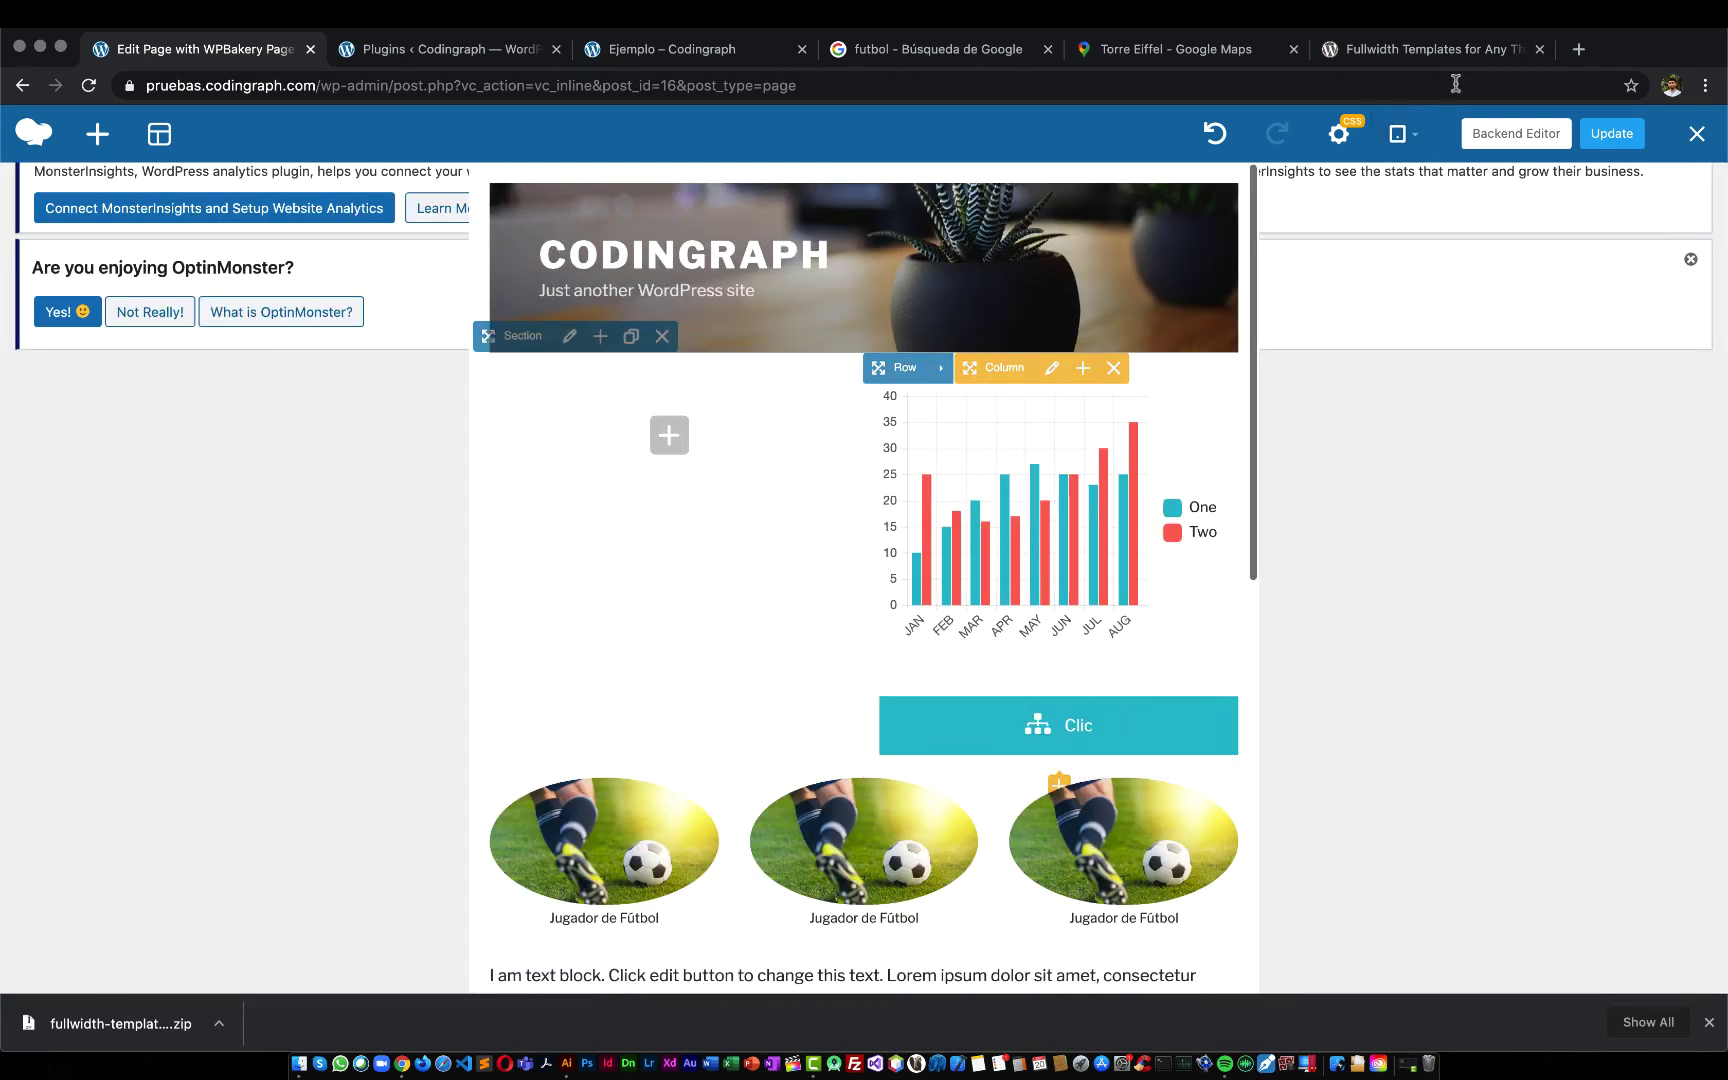
mouse_move(1400, 135)
left_click(1405, 296)
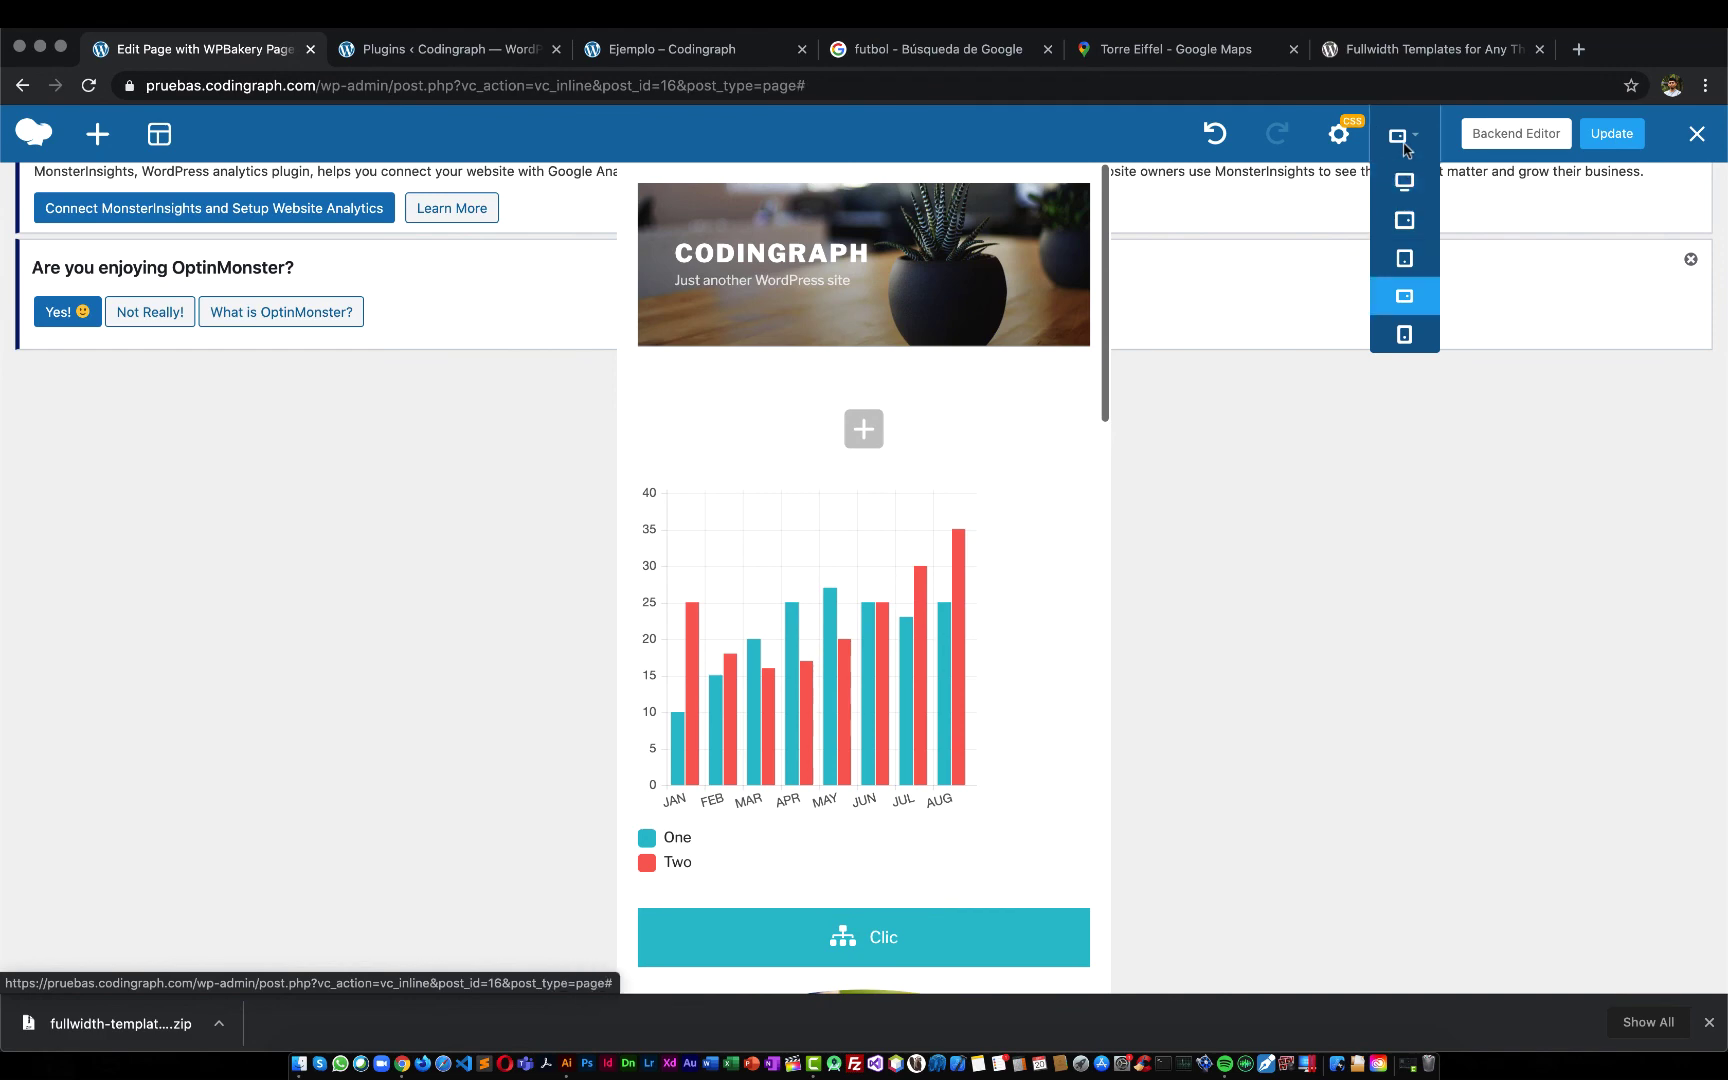
mouse_move(1400, 125)
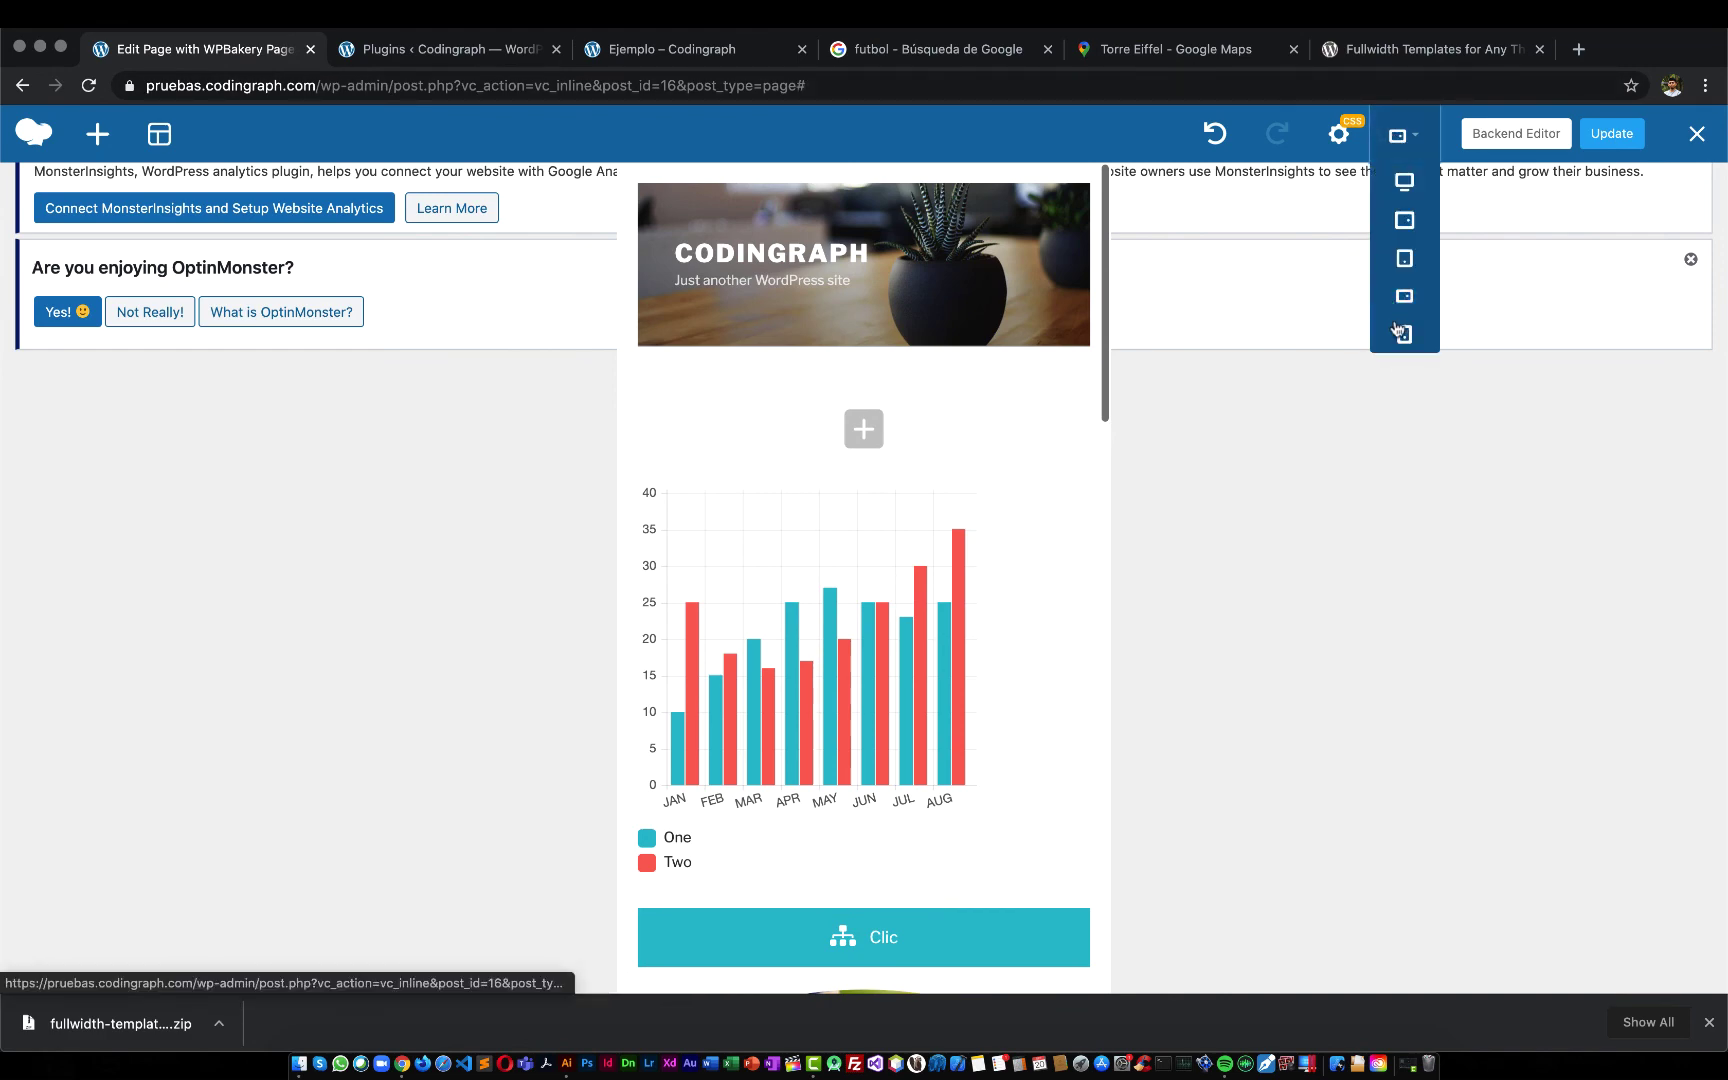
left_click(1402, 332)
scroll(952, 454, "down", 10)
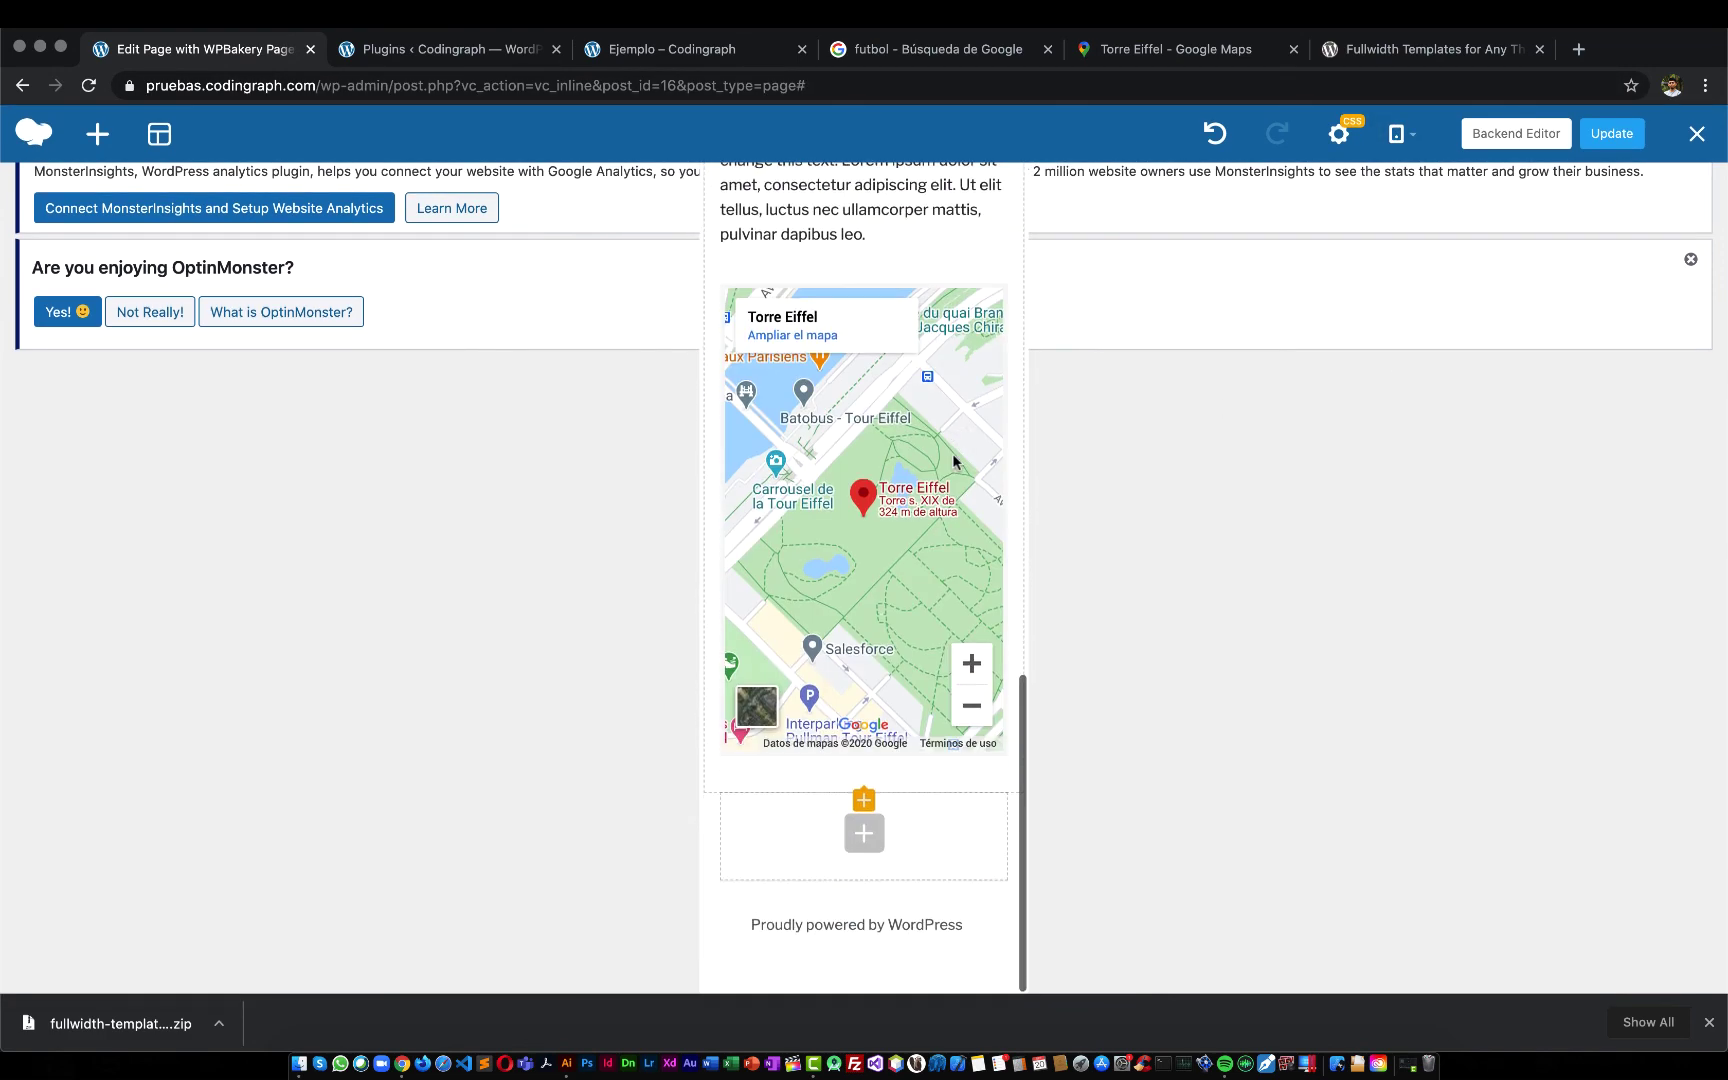
scroll(952, 454, "up", 10)
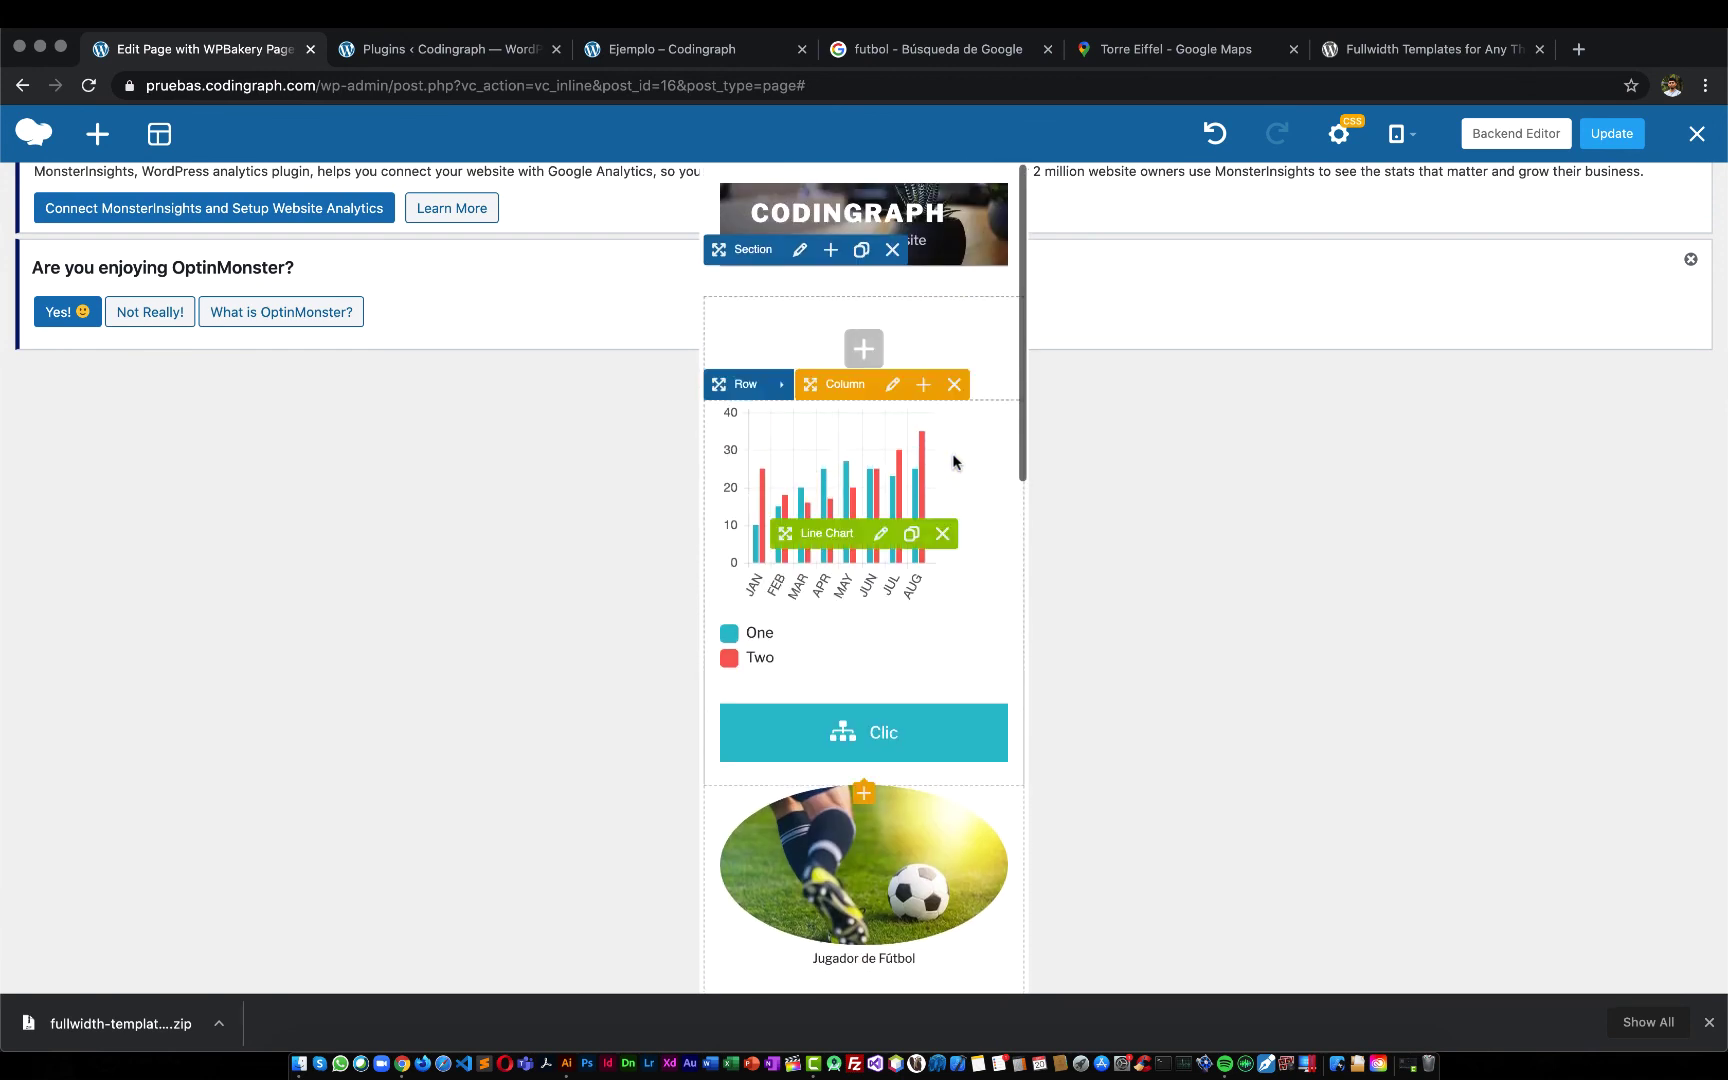